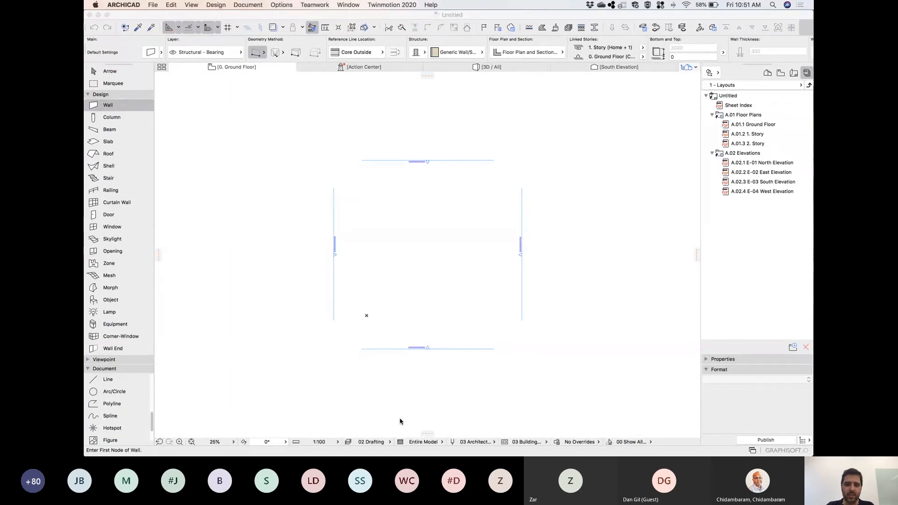
Switch to Rhinoceros 6 and open the recent model Template.3dm.
mouse_move(412, 457)
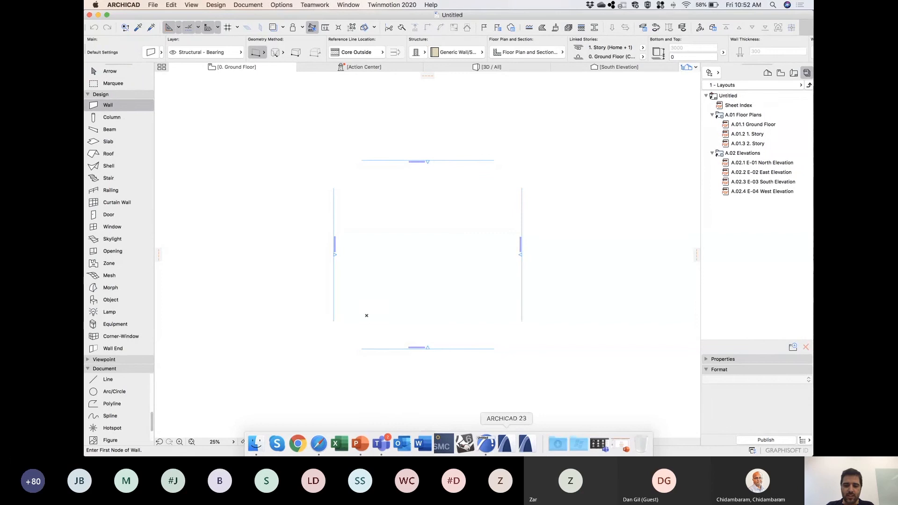
click(466, 448)
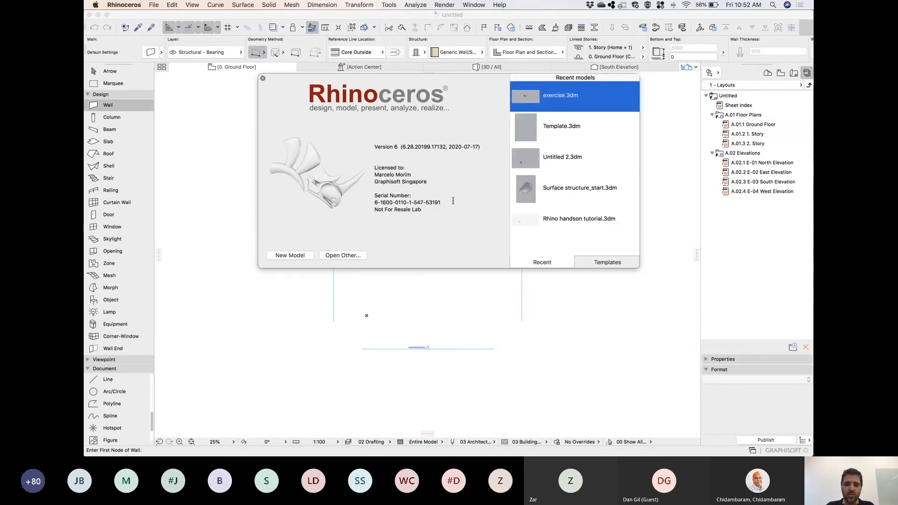
click(559, 128)
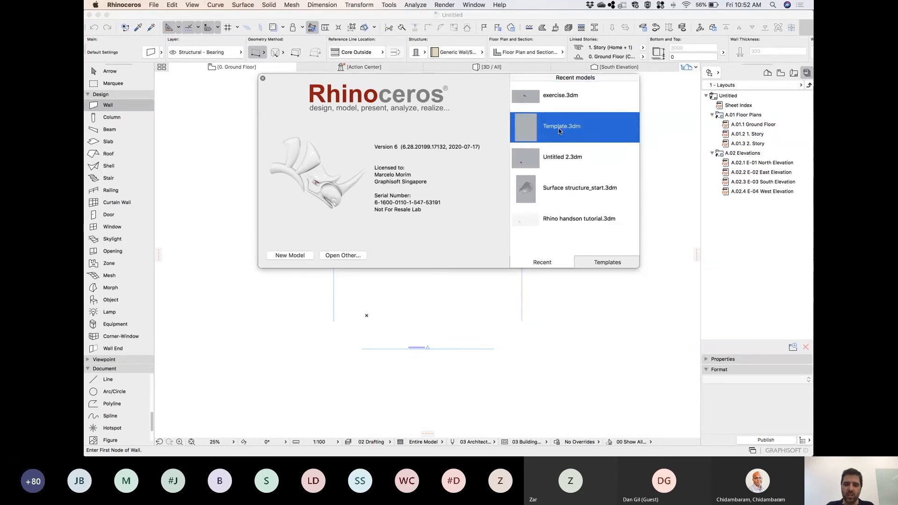
click(559, 128)
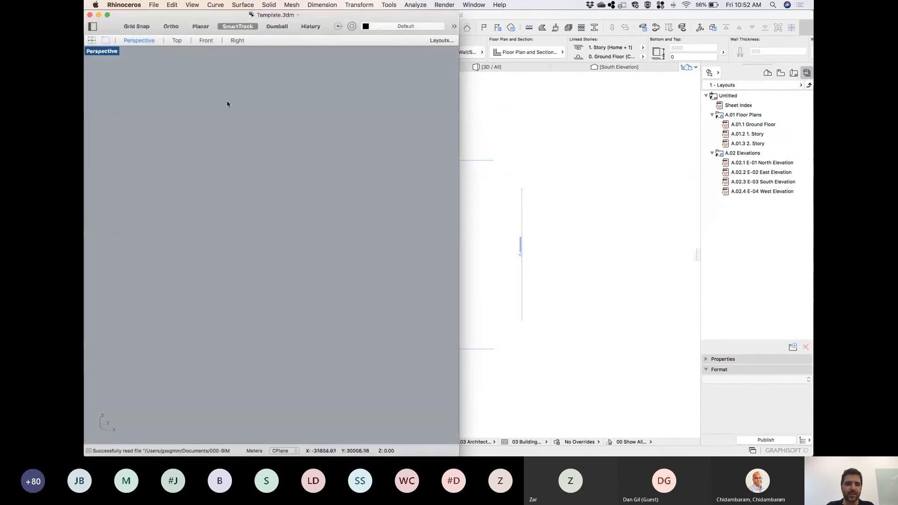
Show Rhino's sidebar with the command field and run the Grasshopper command.
click(92, 27)
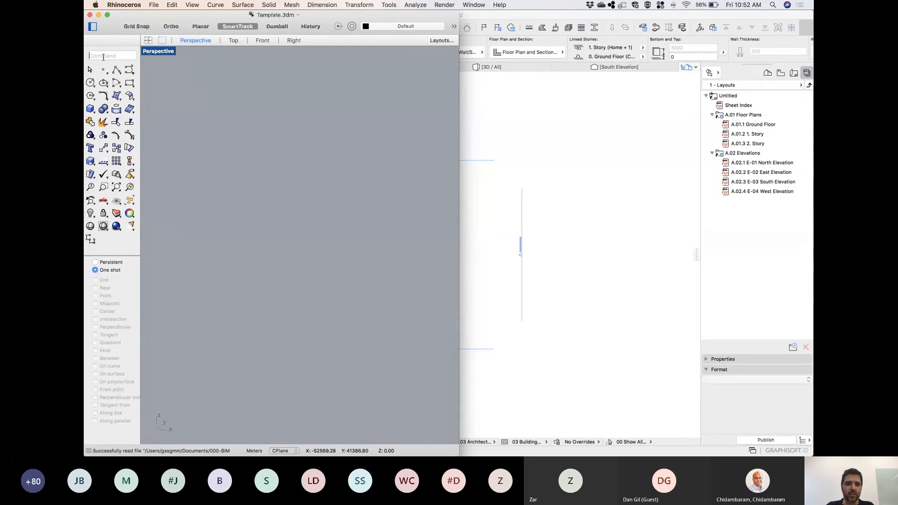
text(Grasshopper)
key(Return)
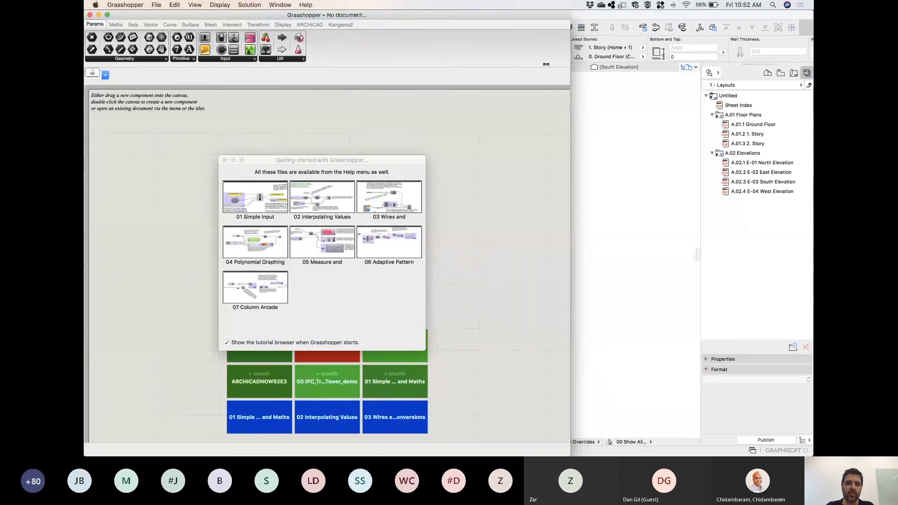
Narrow the Grasshopper window to about half the screen width and close the Getting started dialog.
drag(546, 64, 460, 16)
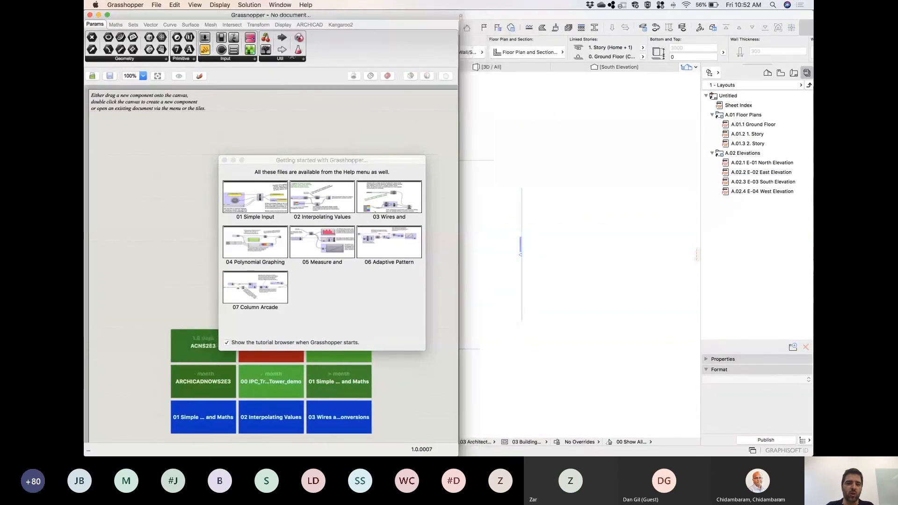
mouse_move(215, 12)
mouse_down()
mouse_move(234, 264)
mouse_move(232, 19)
mouse_move(210, 16)
mouse_up()
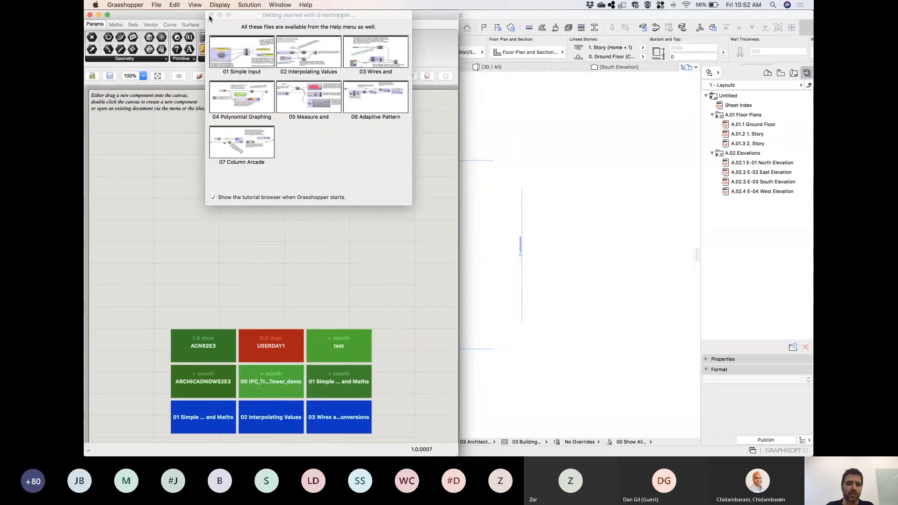
drag(241, 17, 222, 140)
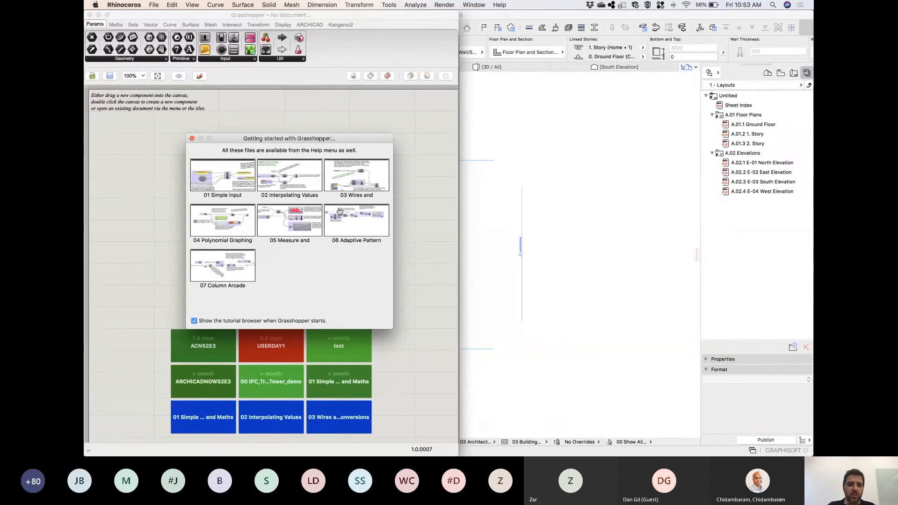
click(192, 139)
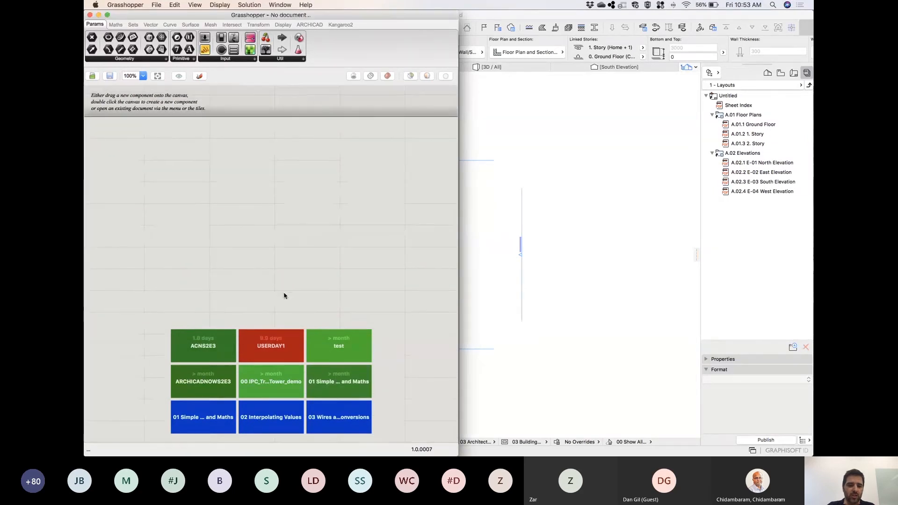
Display the ARCHICAD component set in Grasshopper.
mouse_move(286, 383)
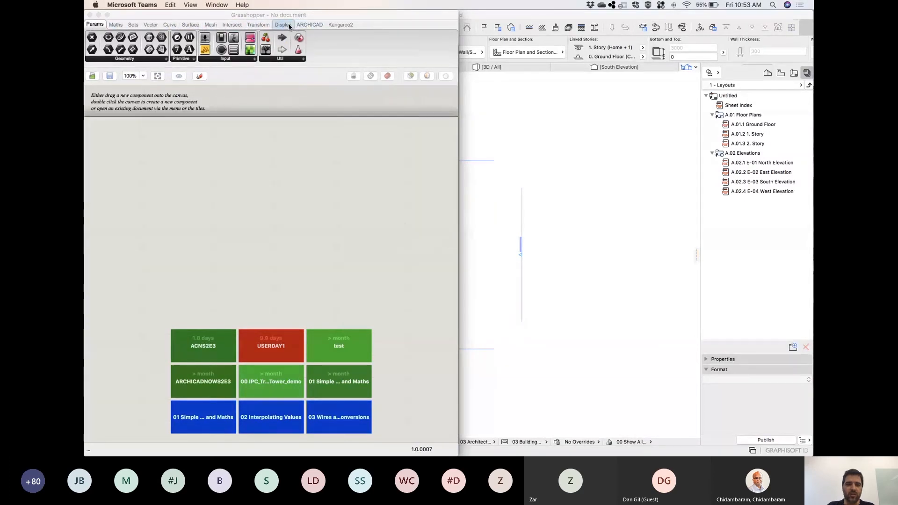
mouse_move(289, 27)
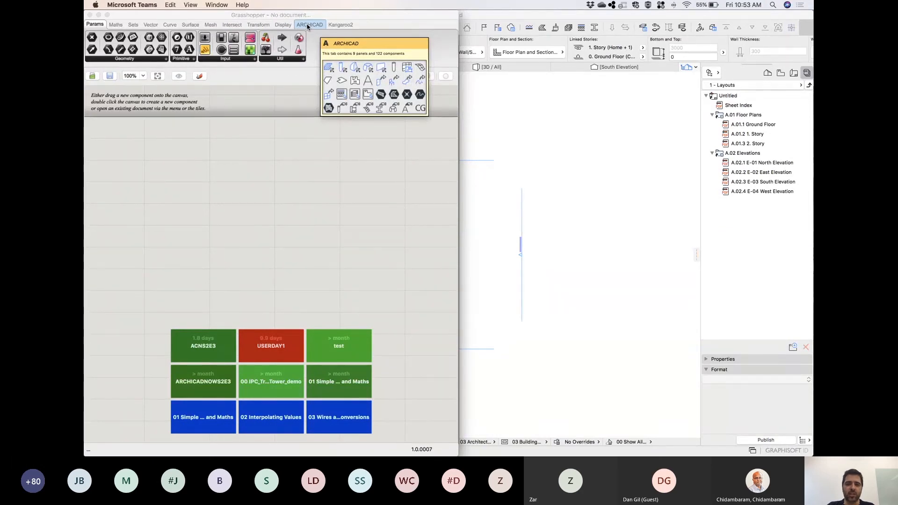
click(308, 27)
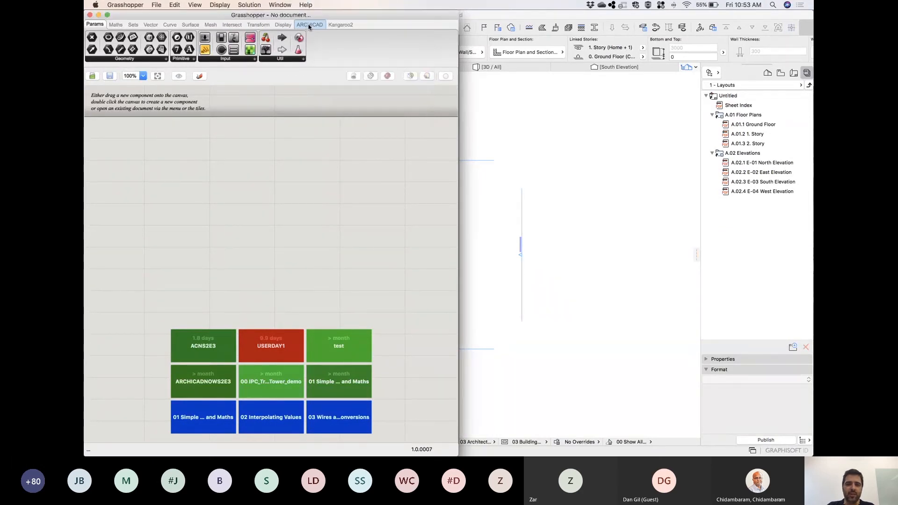
click(309, 25)
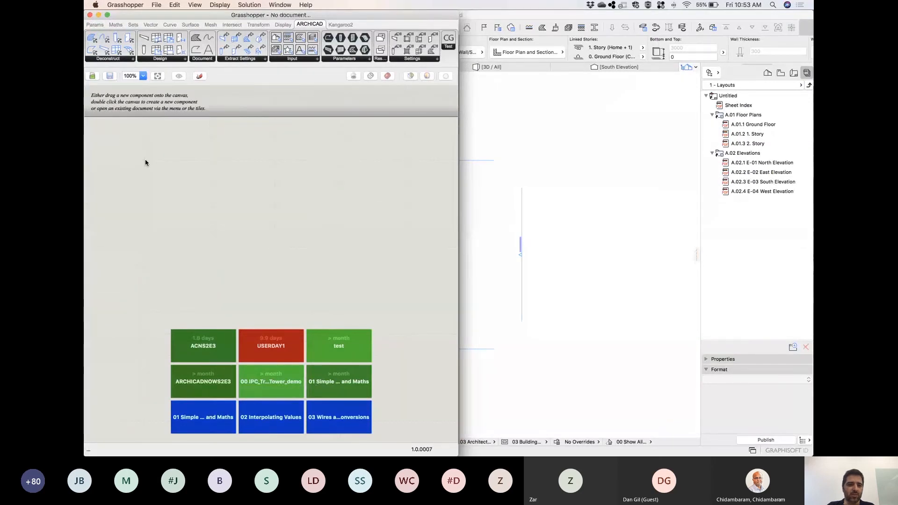
Add a number slider with the value 10 to the canvas and position it slightly lower.
double_click(145, 161)
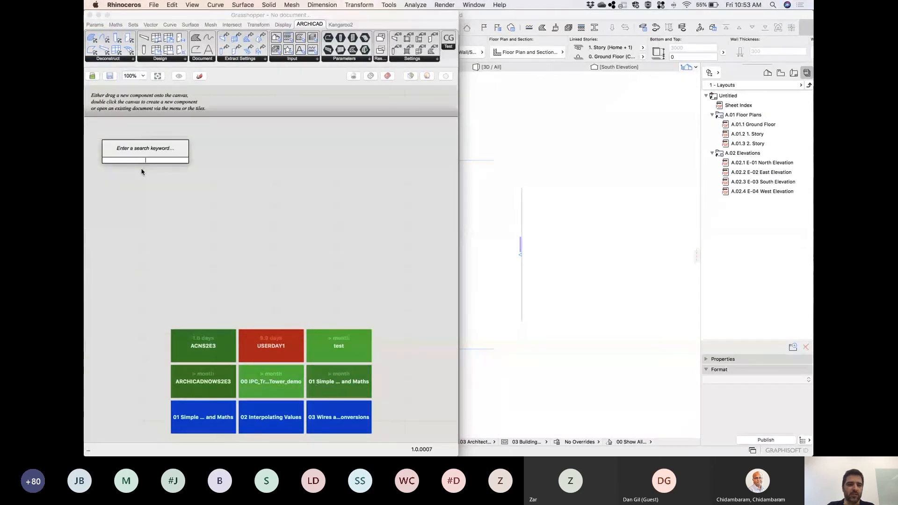
click(180, 173)
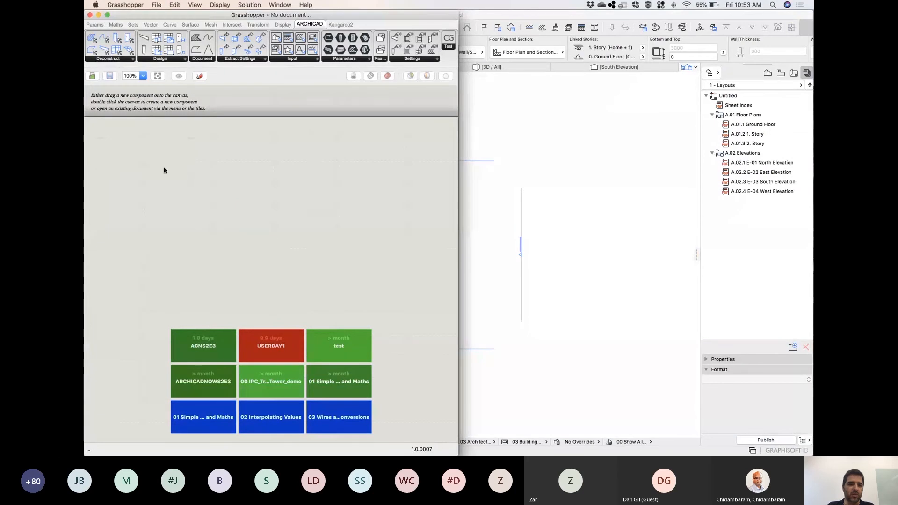
double_click(144, 159)
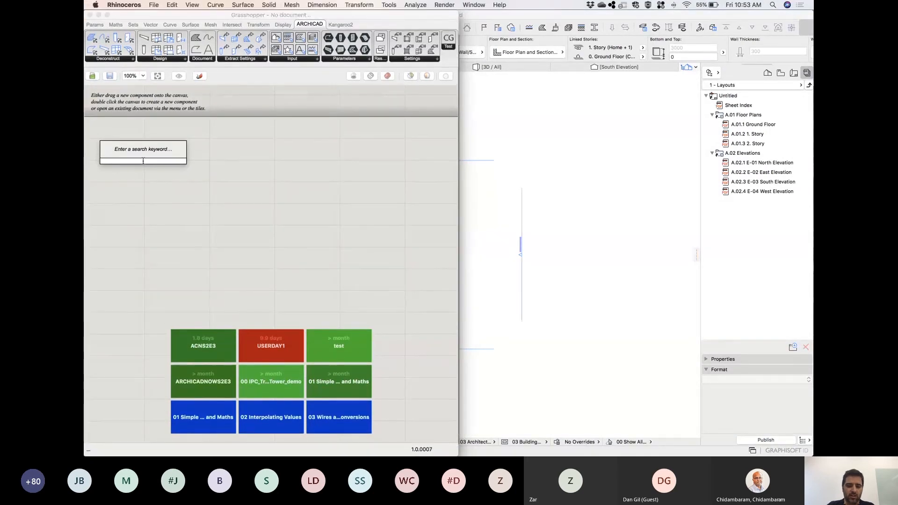
text(10)
key(Return)
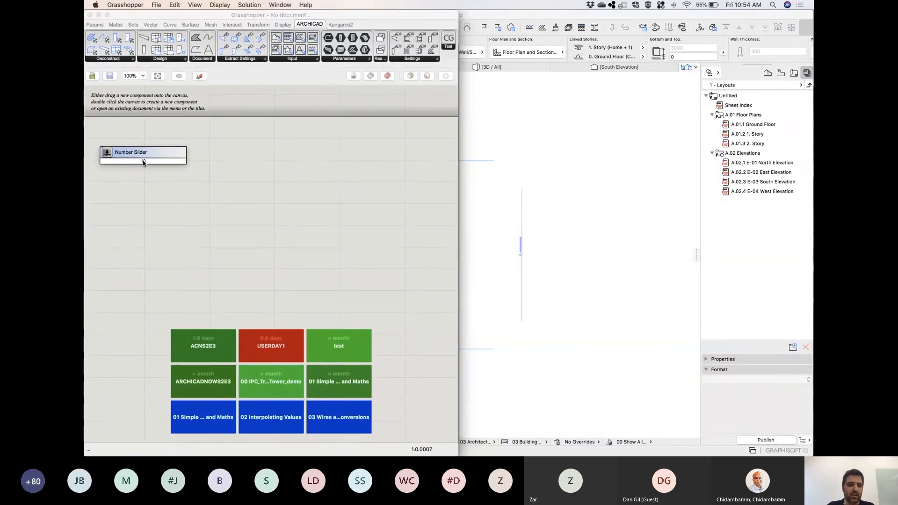
drag(119, 166, 135, 228)
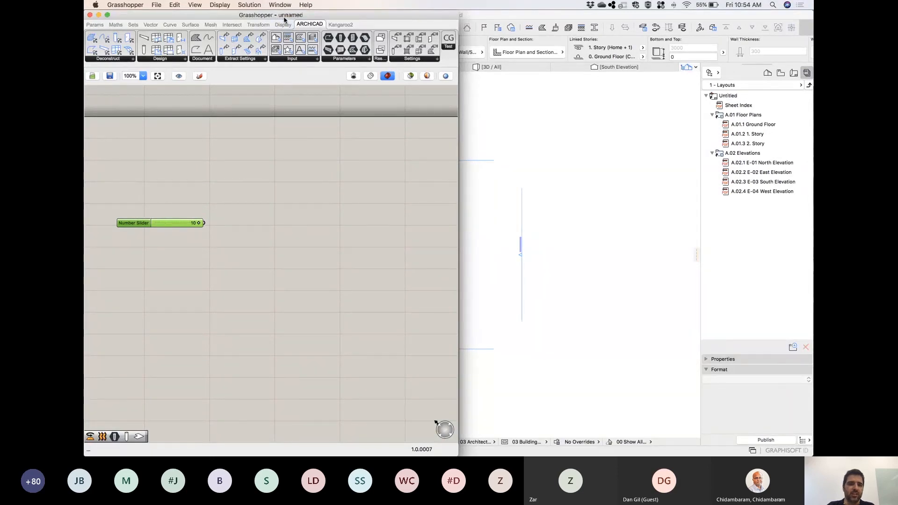
Save the Grasshopper definition to the Desktop as GH Example.gh.
click(162, 6)
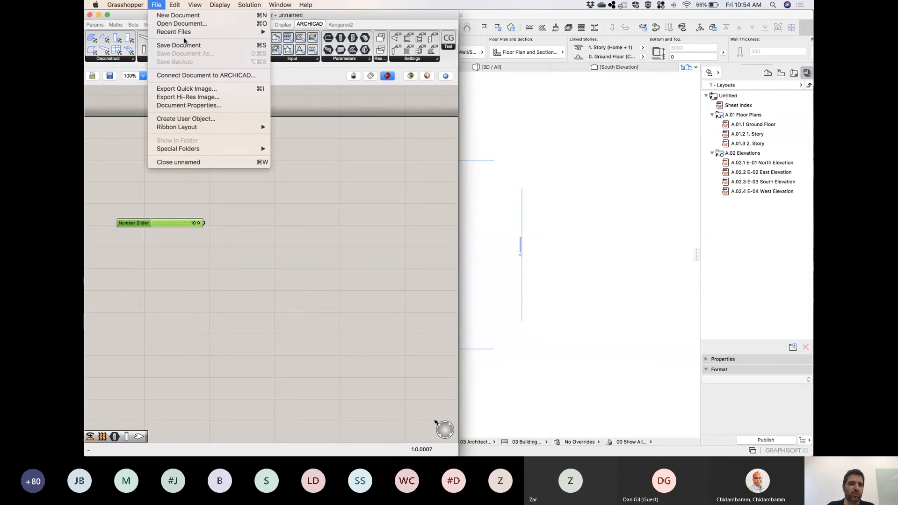
click(186, 46)
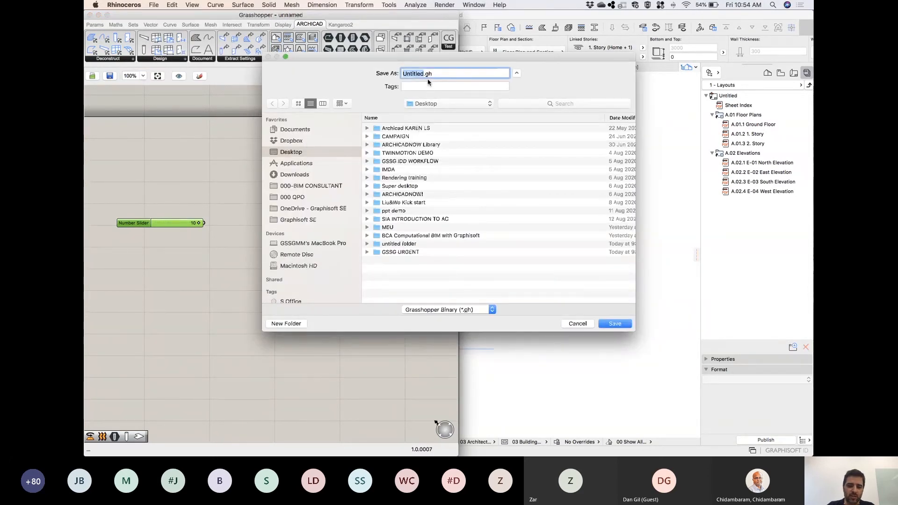
text(GH)
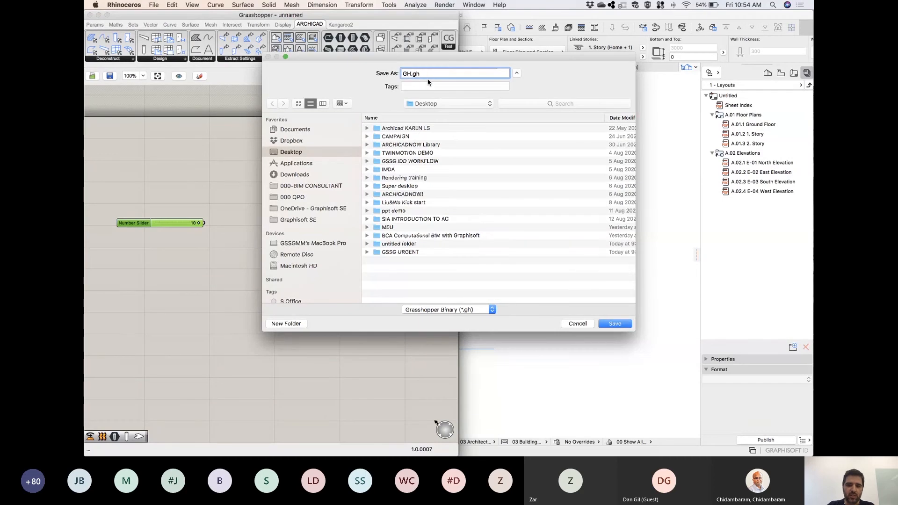
text( Example)
click(619, 322)
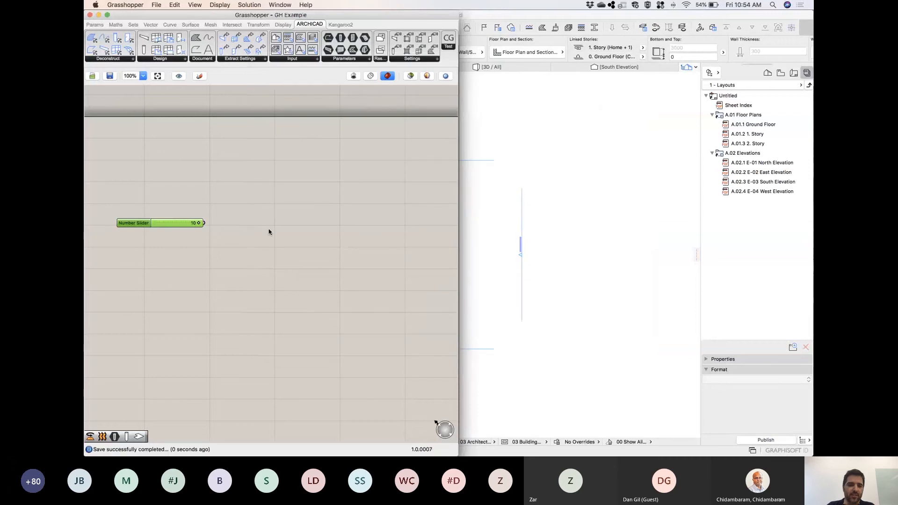
Switch to ARCHICAD, open the Grasshopper Connection palette and start the connection to the GH Example definition.
click(507, 153)
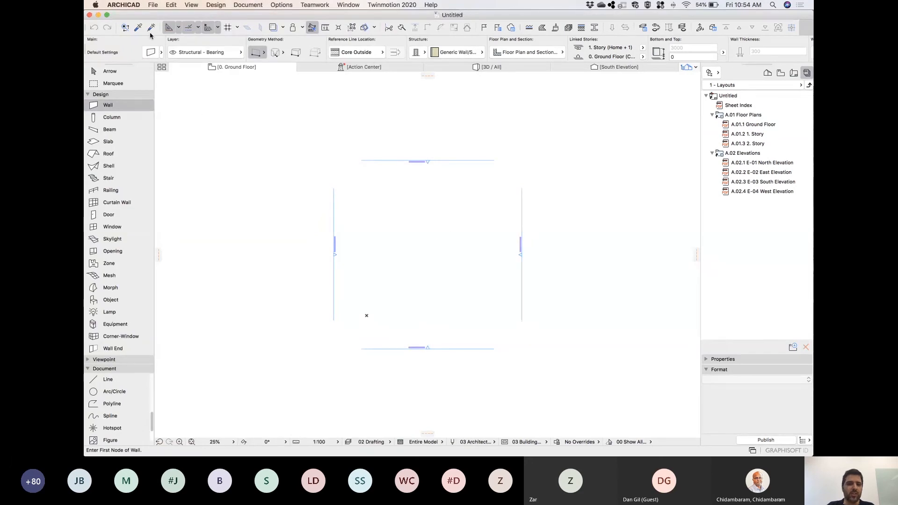
click(154, 5)
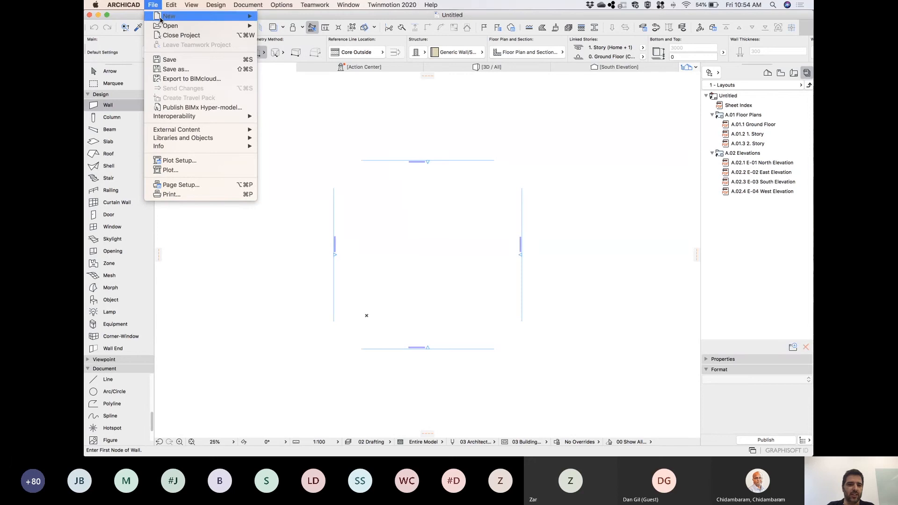
mouse_move(212, 121)
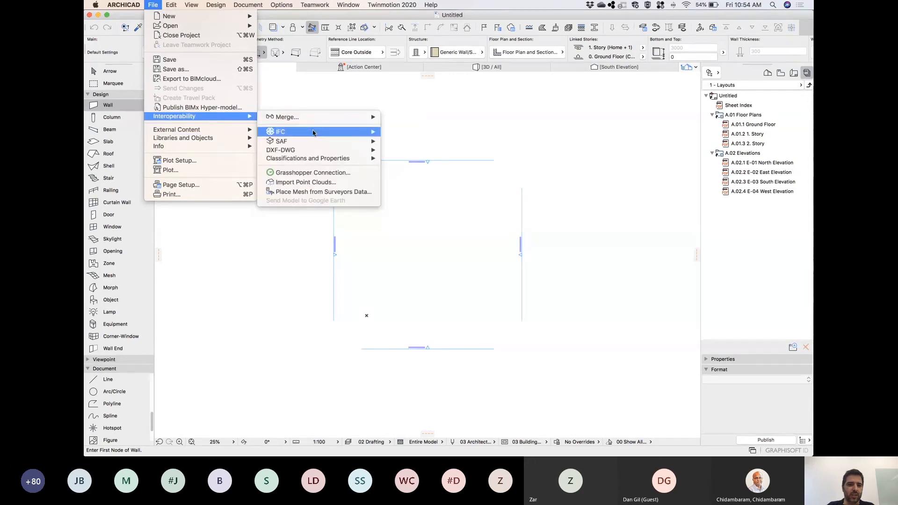
click(312, 173)
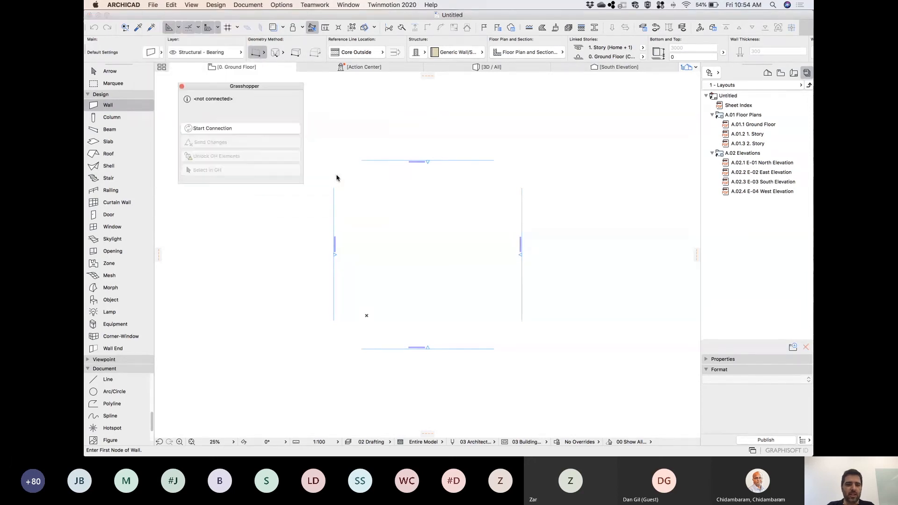
click(260, 129)
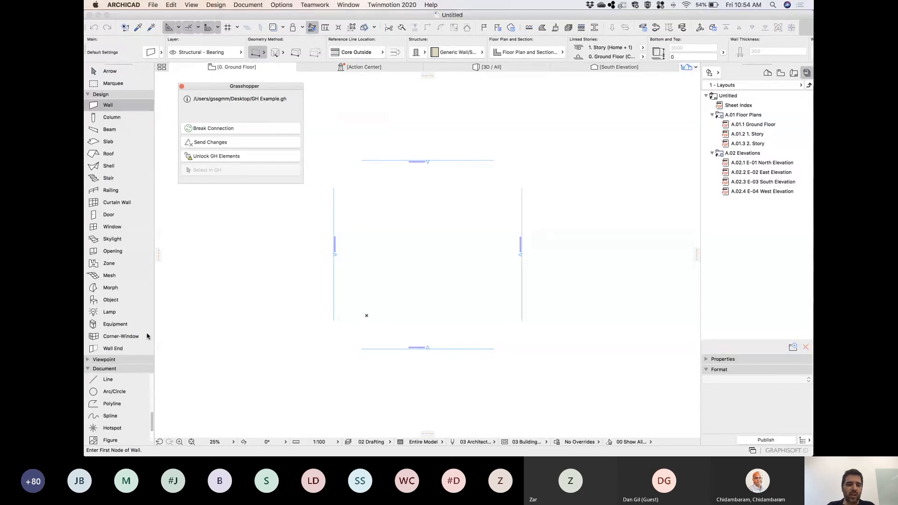
Draw a closed four-sided polyline between the elevation markers on the ground floor, with its first side about 16,300 mm long.
click(107, 405)
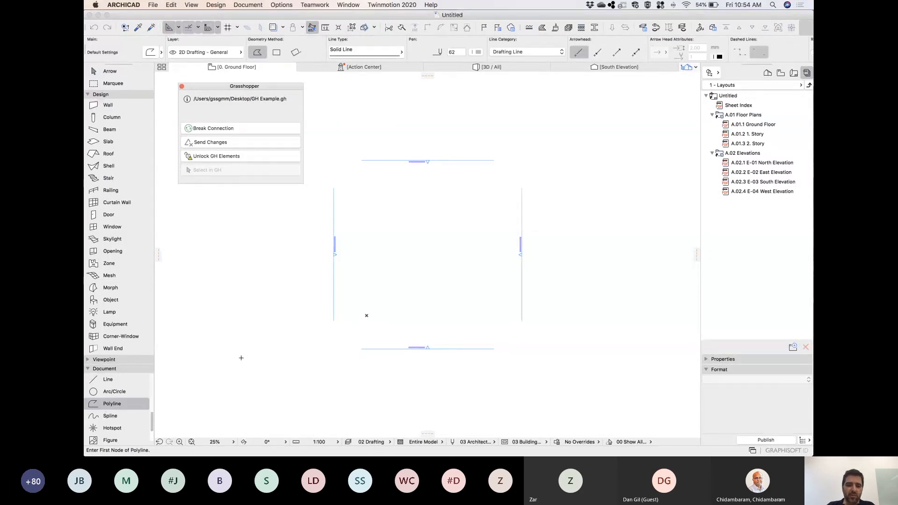
click(444, 209)
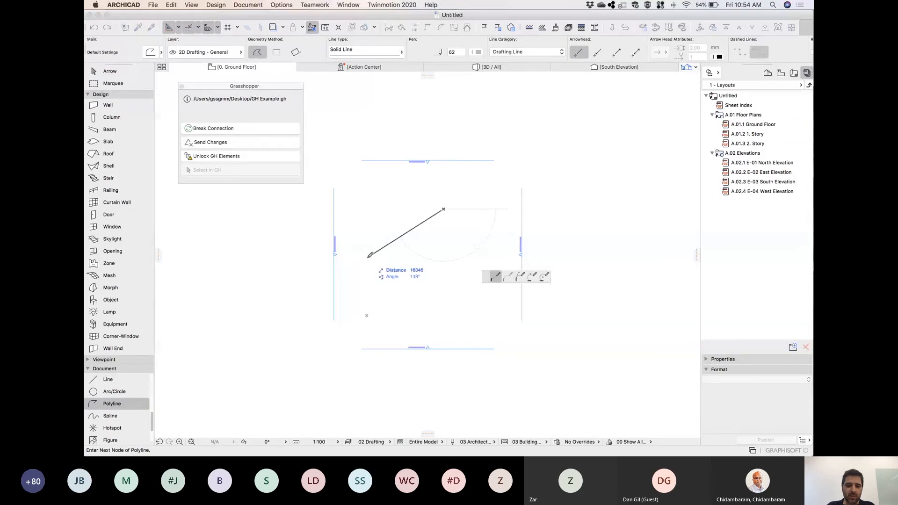
click(369, 256)
click(417, 300)
click(474, 238)
click(443, 209)
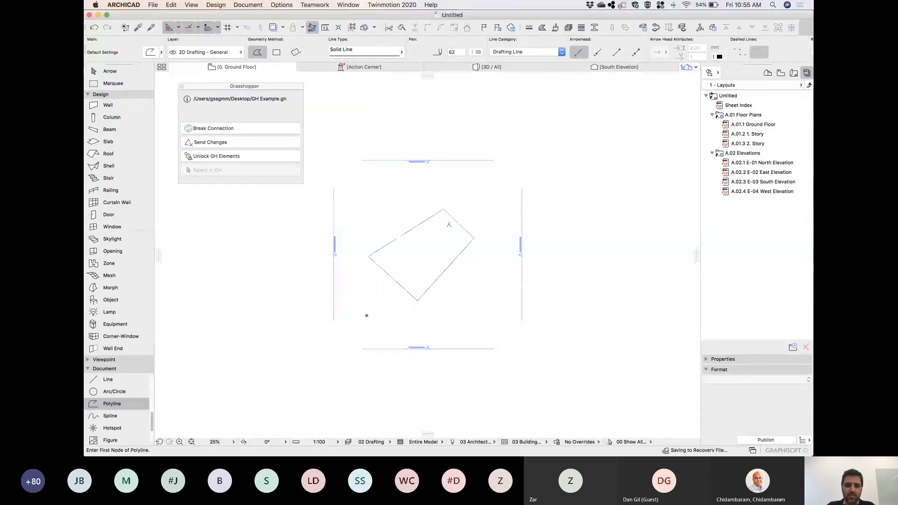
scroll(405, 269, up, 5)
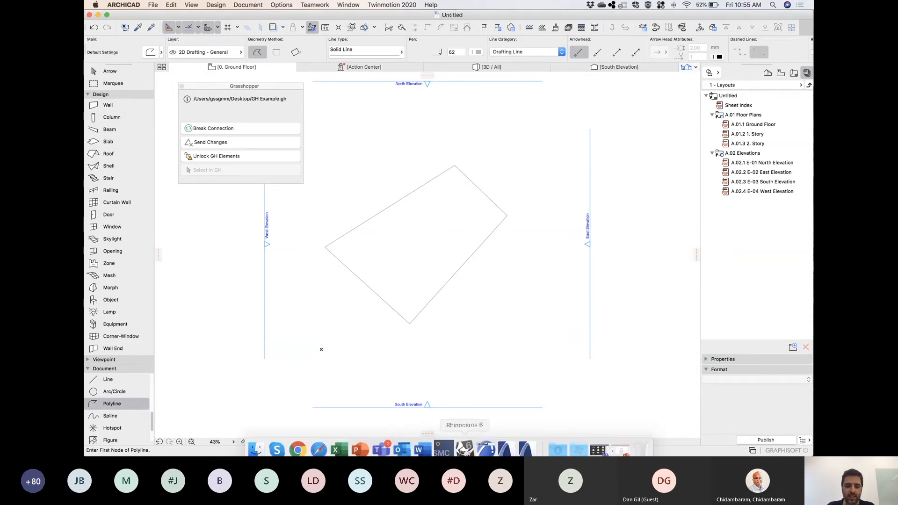
Narrow the ARCHICAD window so that it sits beside the Grasshopper window.
click(470, 449)
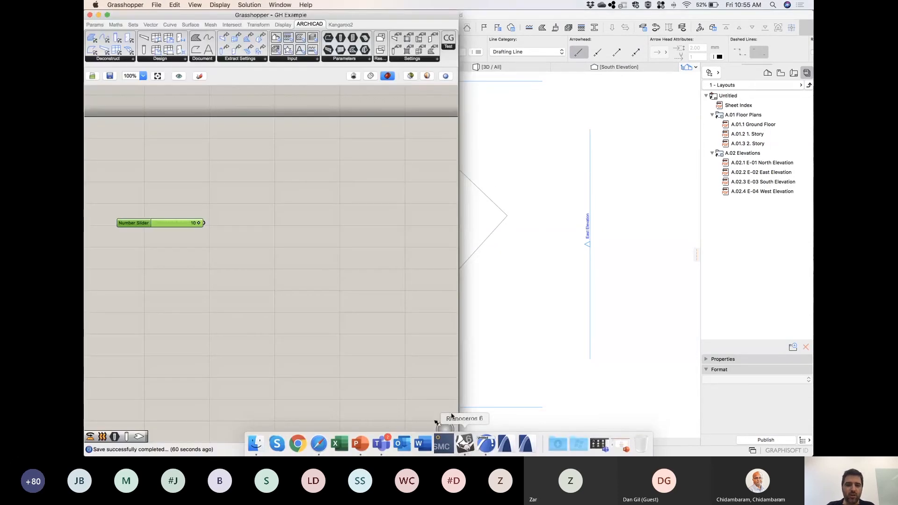
click(495, 18)
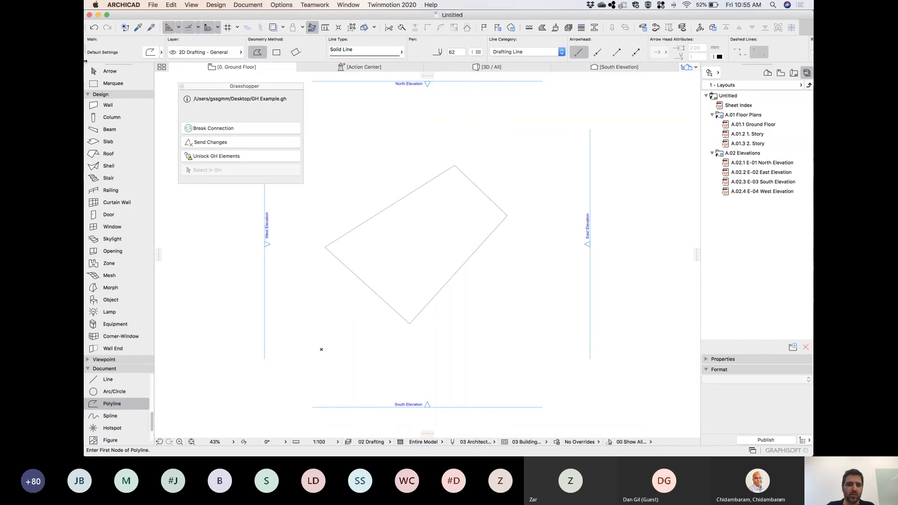
drag(303, 72, 386, 79)
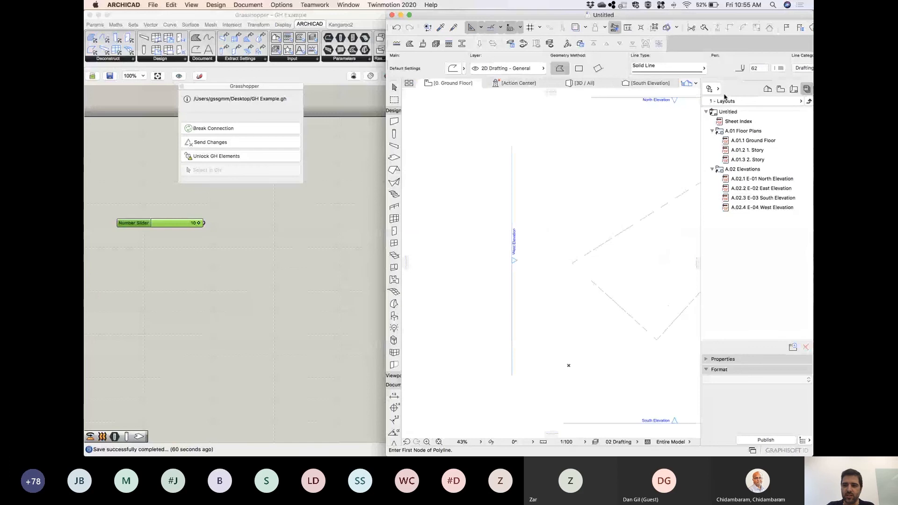
Hide the Navigator, then resize the ARCHICAD window and move the connection palette over it so the Grasshopper canvas is uncovered.
click(719, 89)
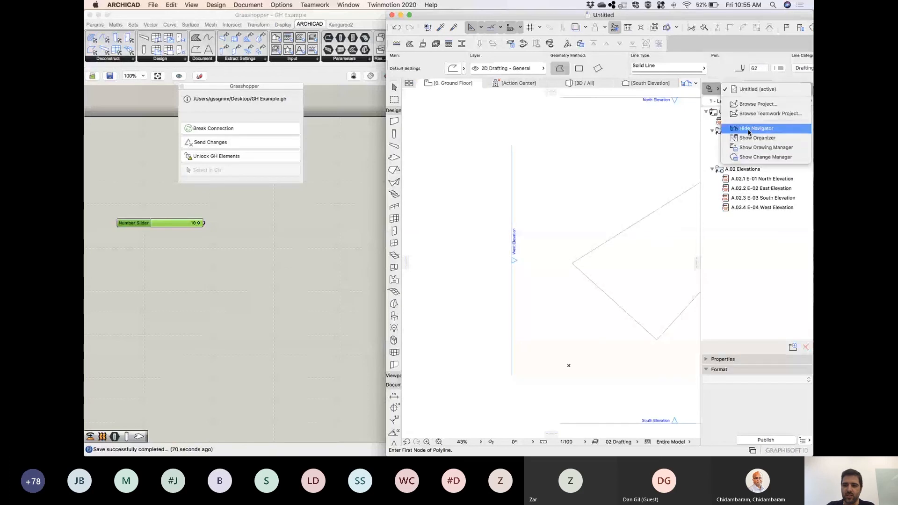
click(749, 131)
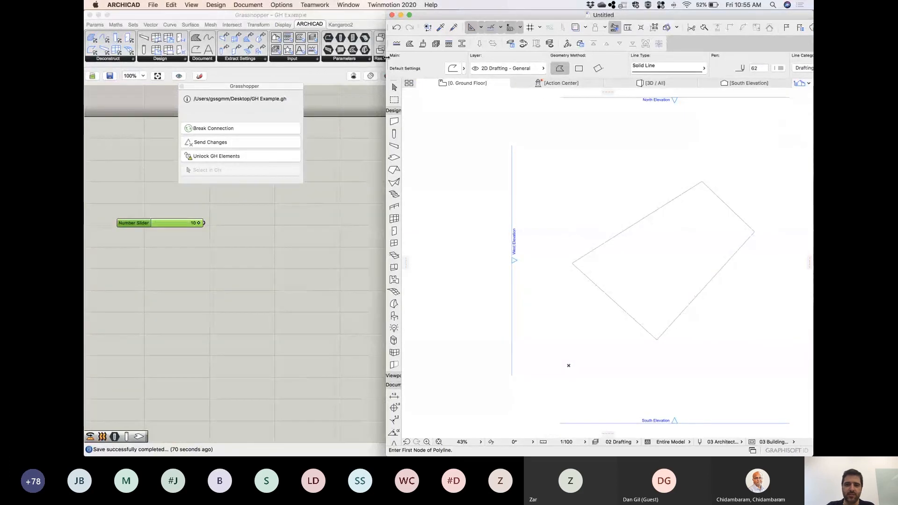
drag(386, 57, 463, 71)
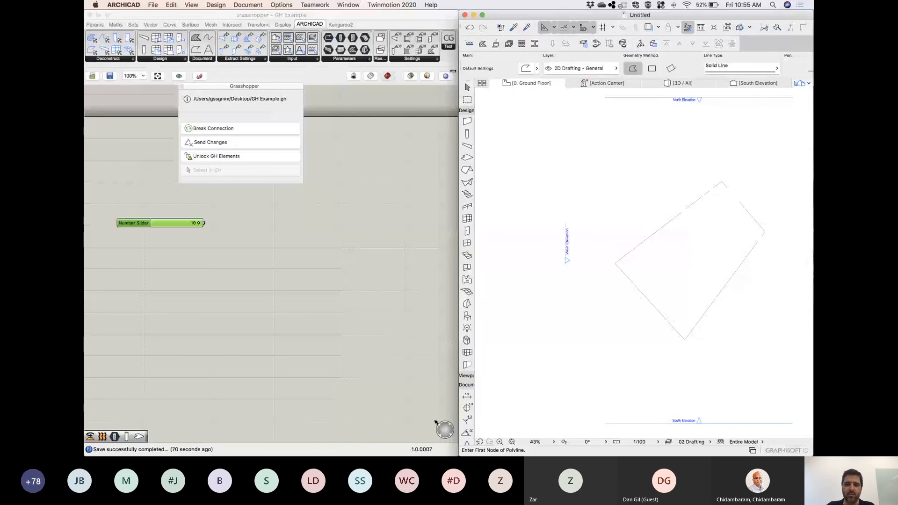
drag(453, 71, 443, 71)
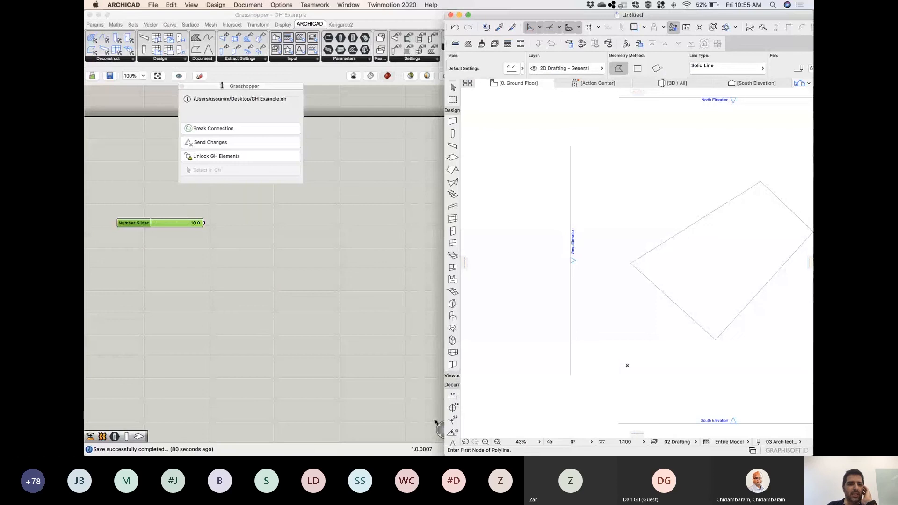
drag(222, 86, 526, 318)
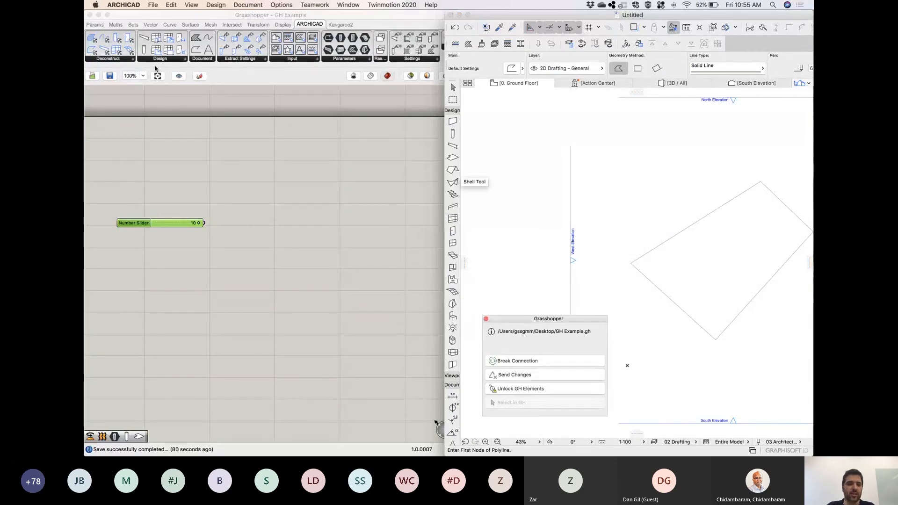
Place a generic Curve parameter on the Grasshopper canvas above the number slider and an ARCHICAD 2D Curve parameter beside it.
click(99, 29)
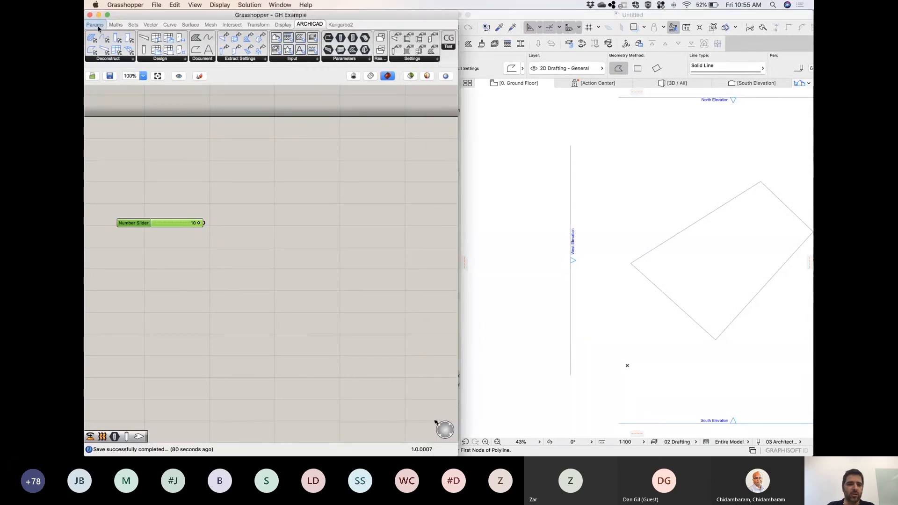
click(99, 27)
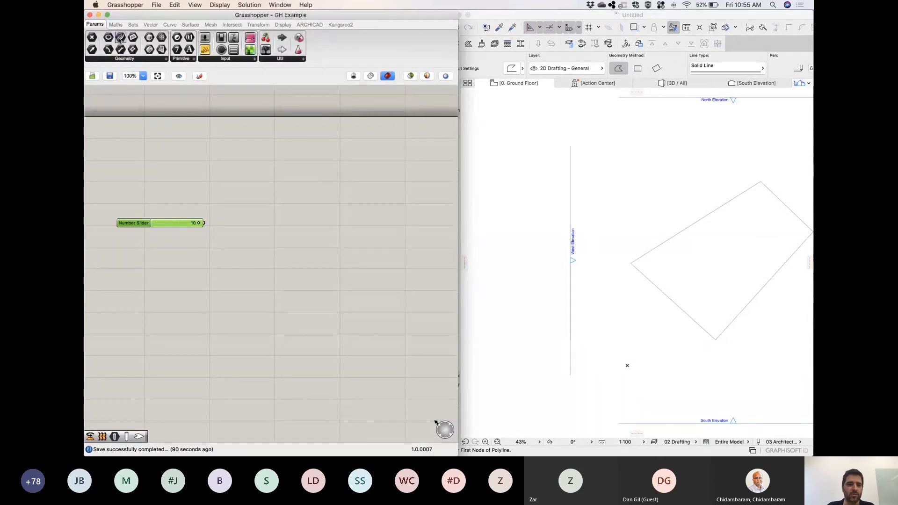
drag(119, 39, 199, 177)
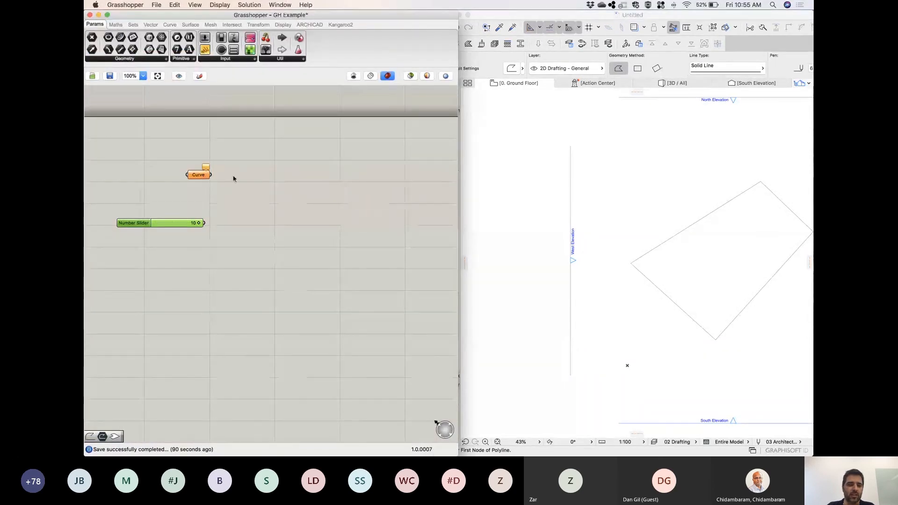
click(319, 26)
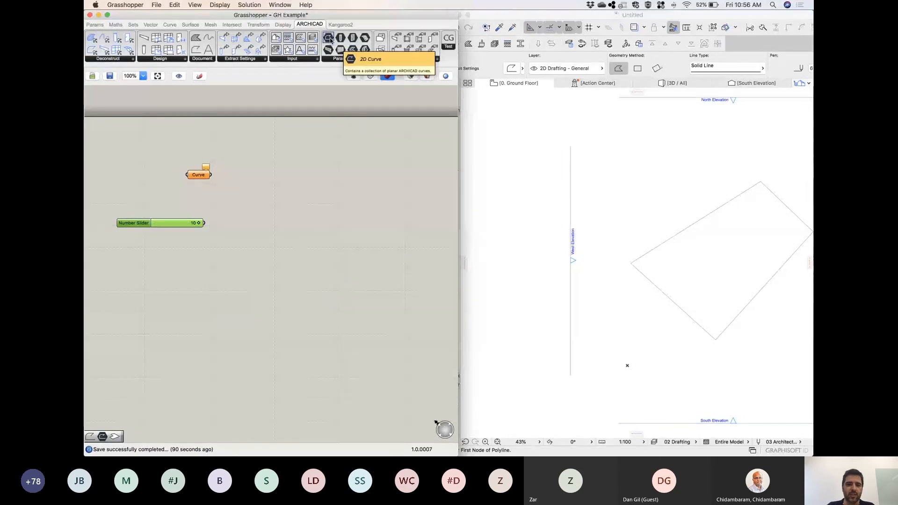
drag(330, 40, 149, 179)
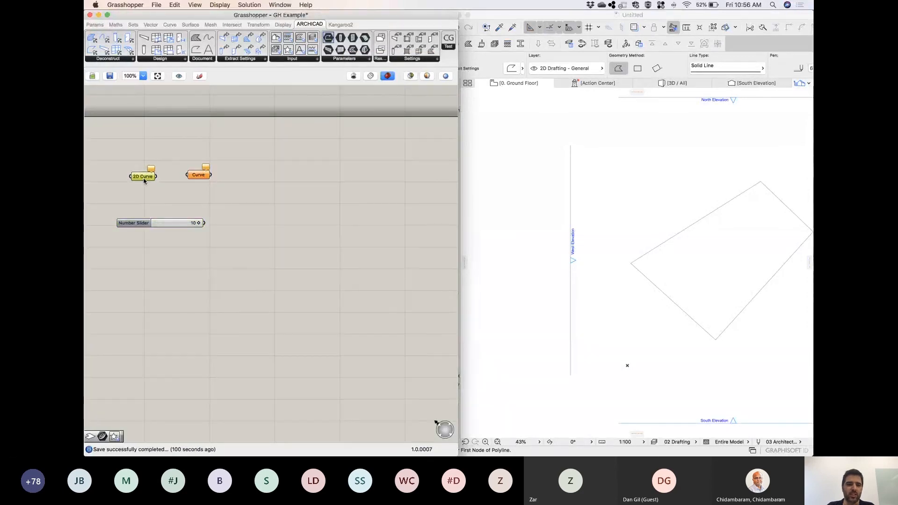
mouse_move(199, 178)
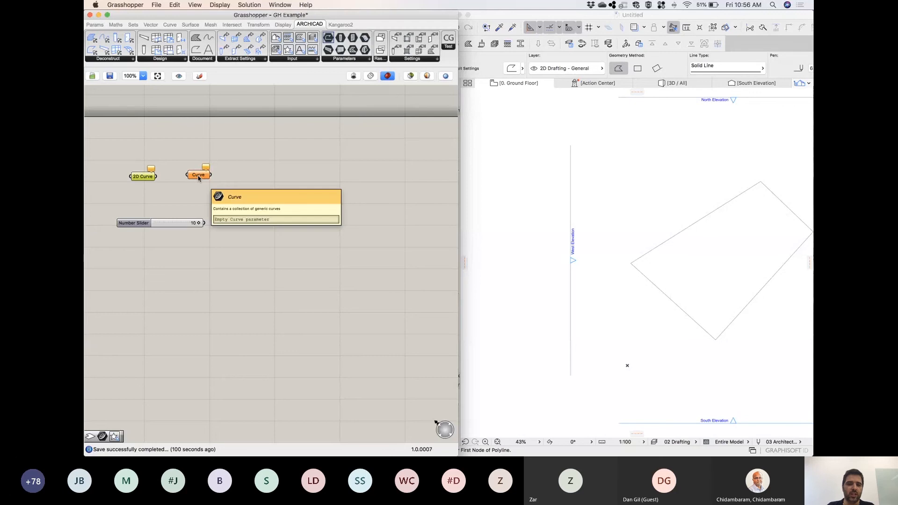
drag(198, 178, 197, 181)
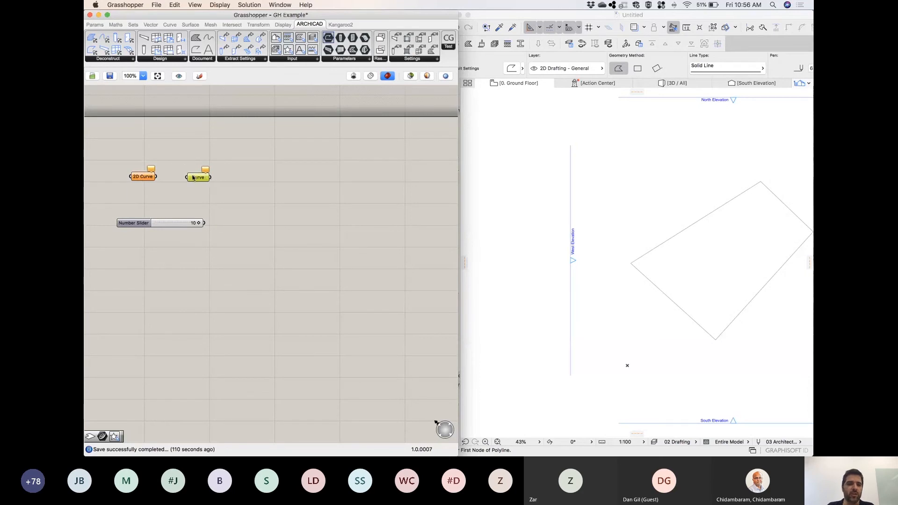
mouse_move(197, 179)
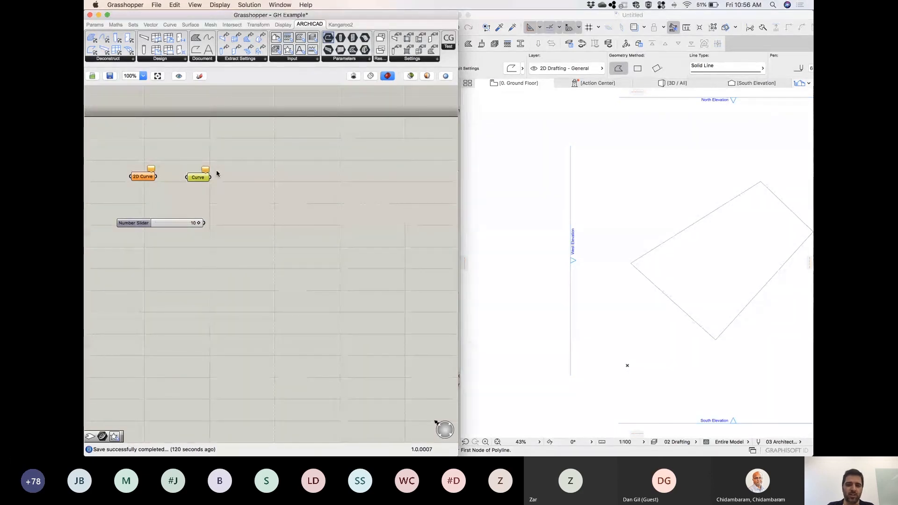
Set the four-sided ARCHICAD polyline as the one 2D curve of the 2D Curve parameter and wire that parameter into the Curve parameter.
click(673, 238)
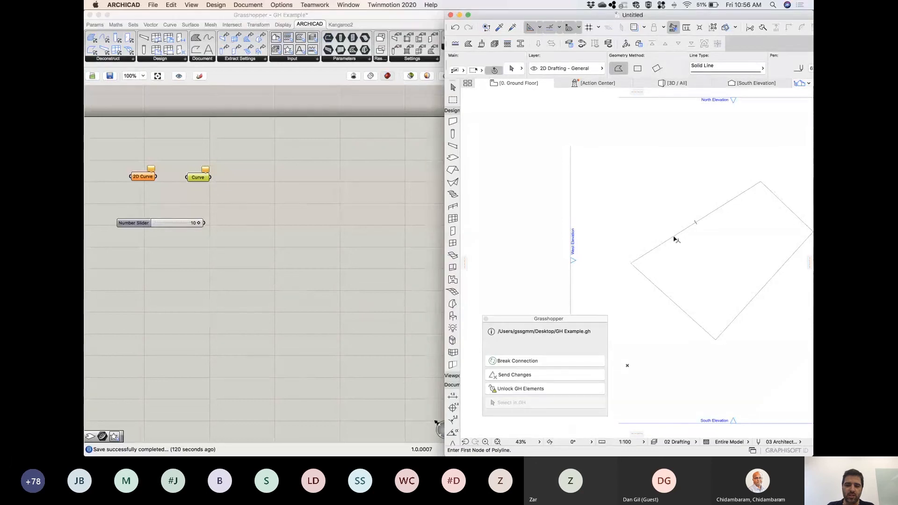
click(674, 239)
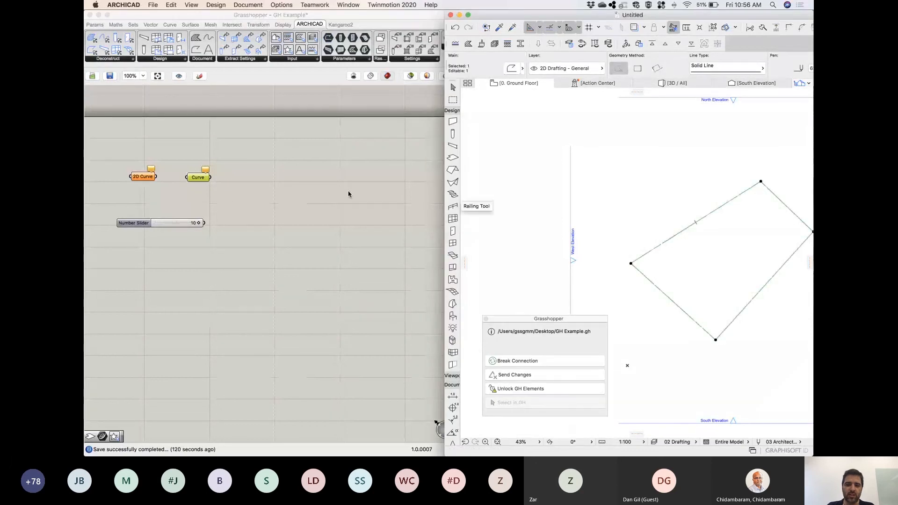
click(273, 180)
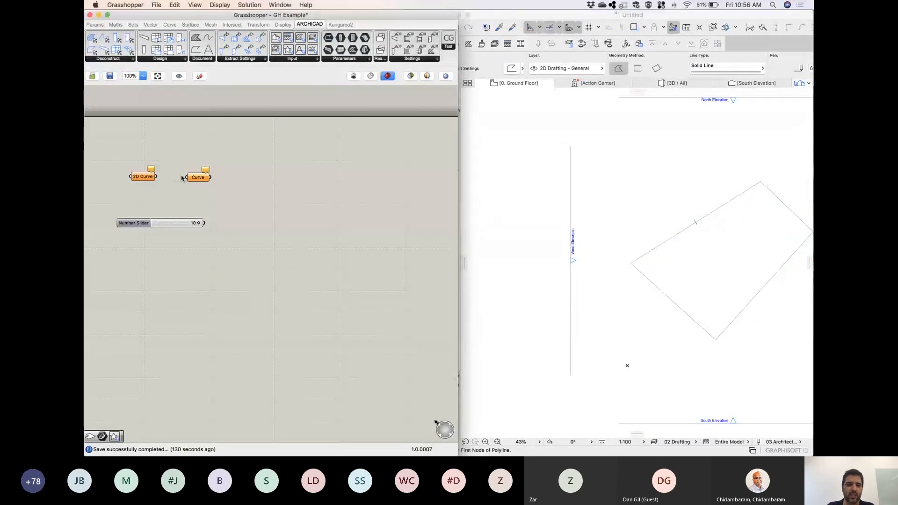
right_click(146, 176)
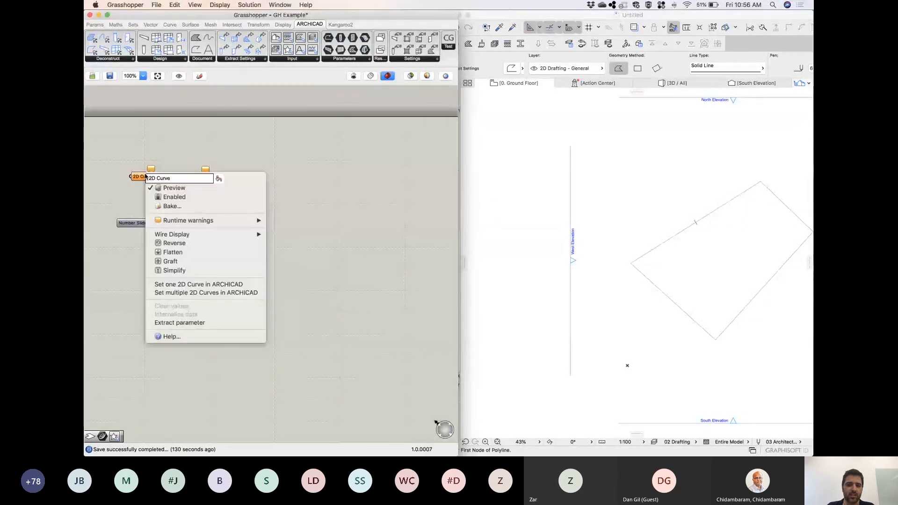
click(211, 285)
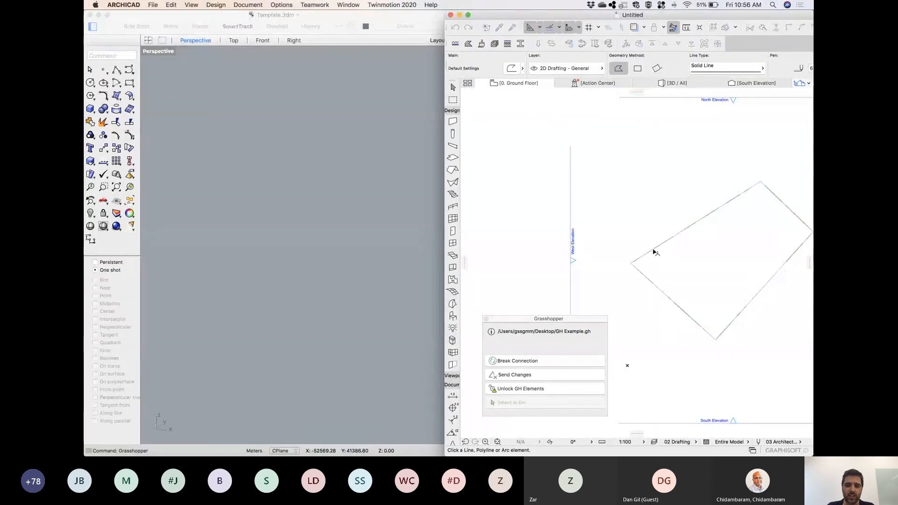
click(655, 252)
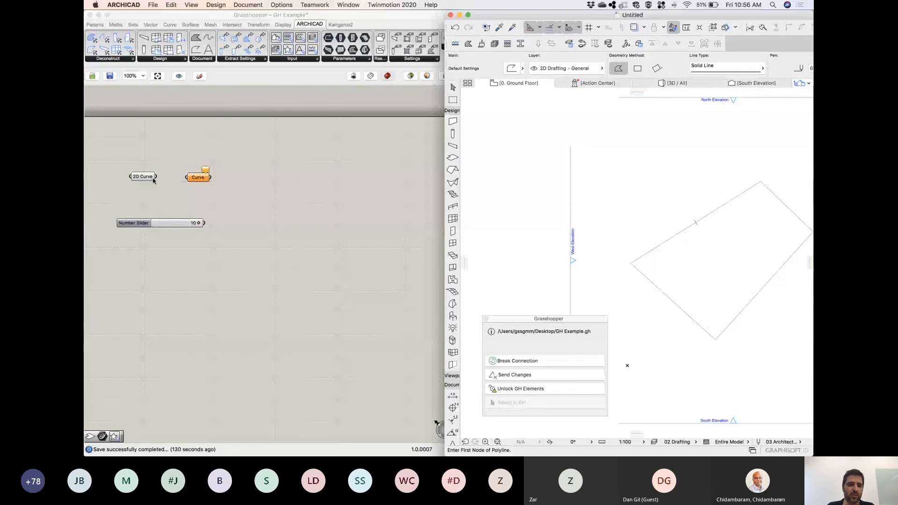
drag(150, 179, 159, 181)
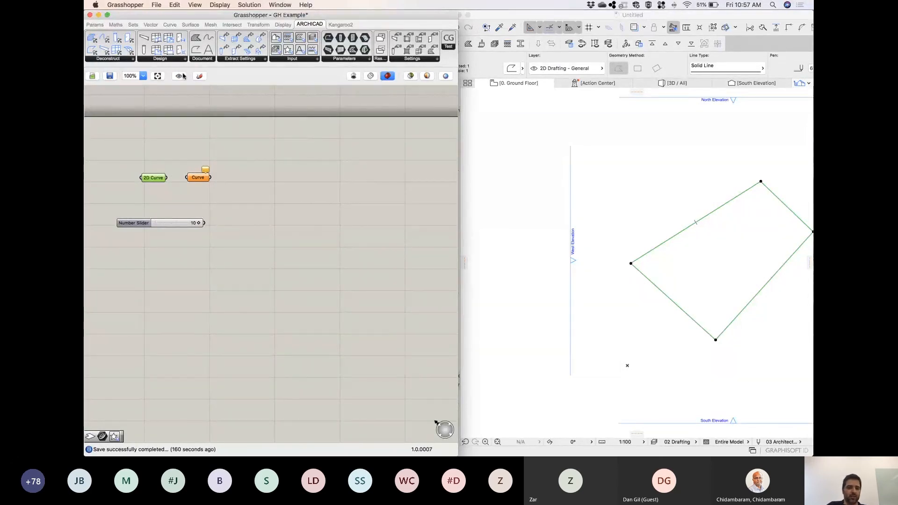
drag(167, 178, 187, 179)
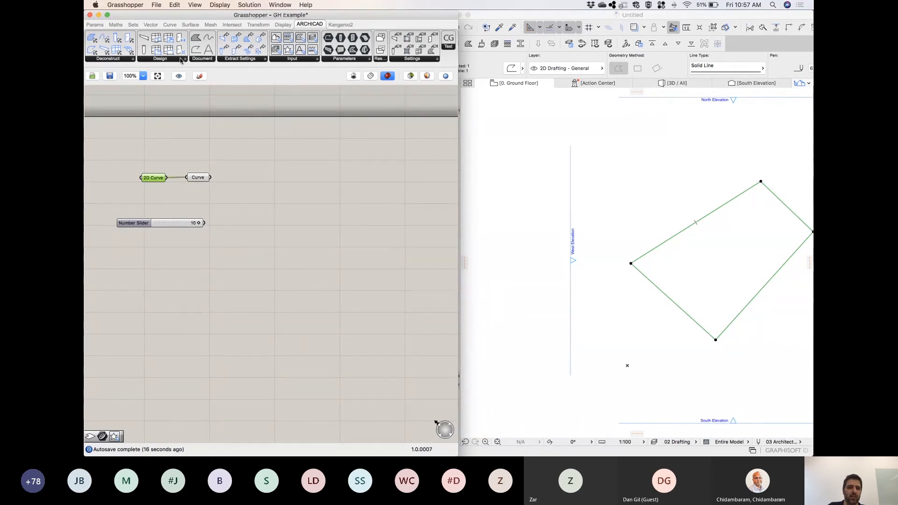
Add an ARCHICAD Wall component, feed its Curve input from the Curve parameter and show the walls in the 3D view.
click(185, 60)
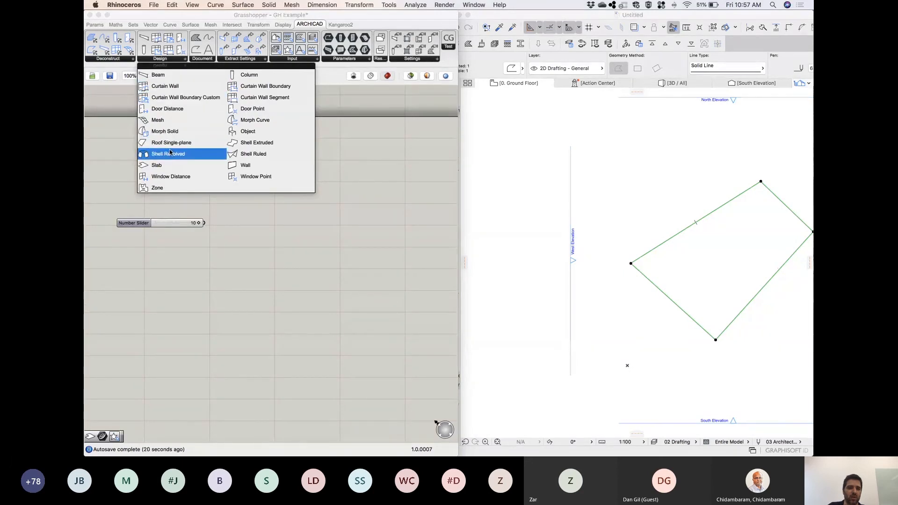
click(251, 168)
click(317, 162)
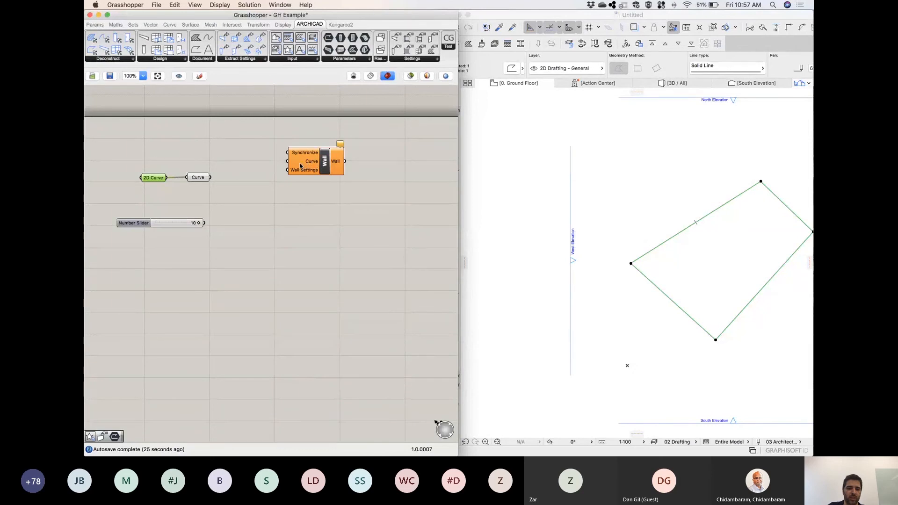
drag(211, 177, 288, 162)
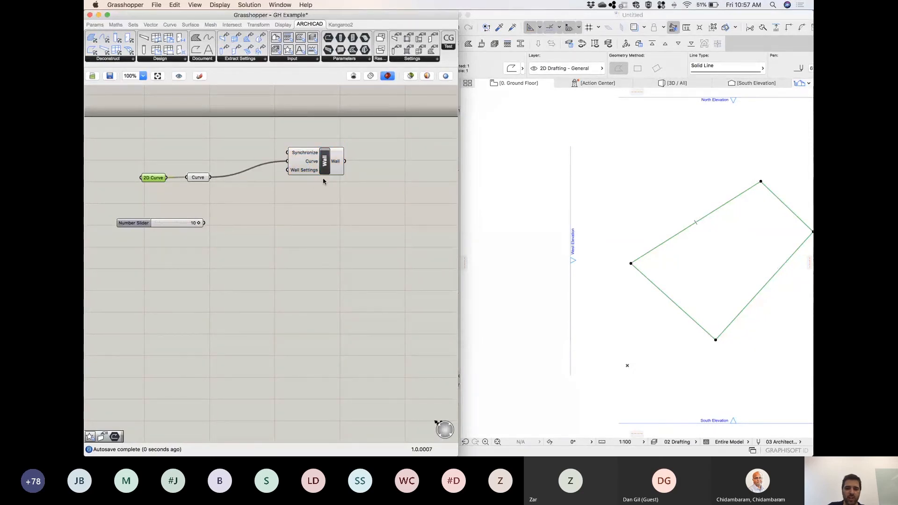
click(674, 82)
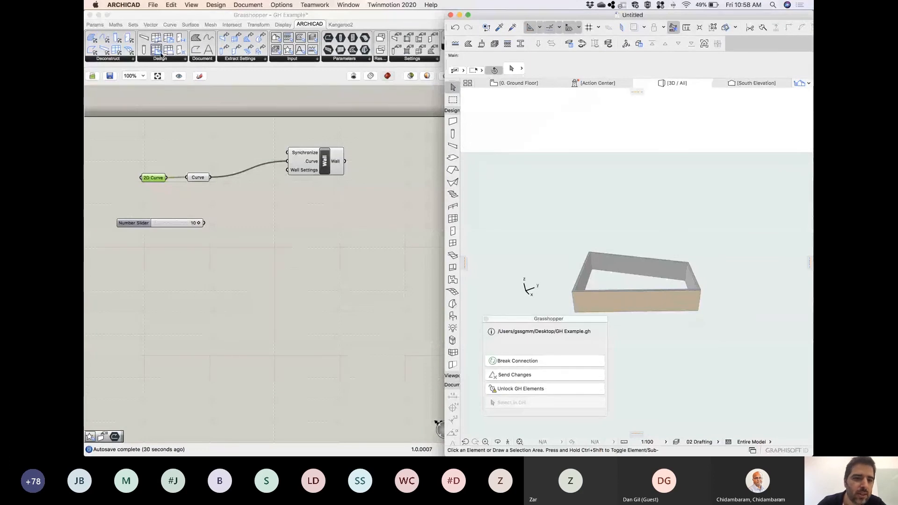
Add an ARCHICAD Slab component below the Wall component and feed its Polygon input from the same Curve parameter.
click(186, 62)
click(185, 62)
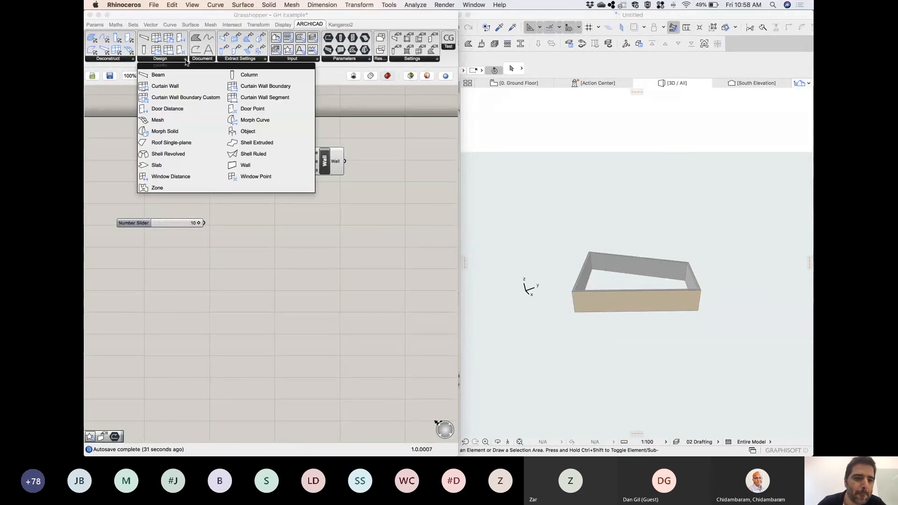
click(164, 166)
click(277, 221)
drag(211, 178, 275, 235)
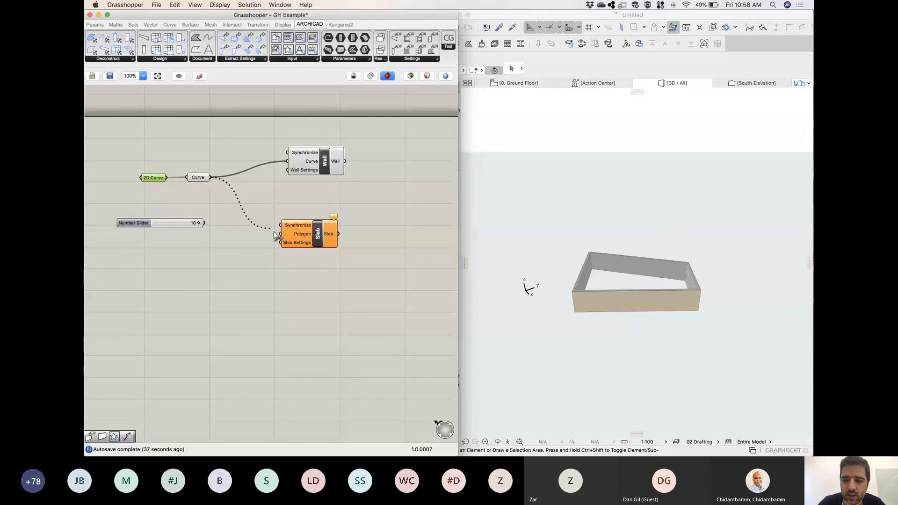
drag(275, 236, 280, 234)
click(668, 303)
shift+middle_drag(664, 300, 500, 272)
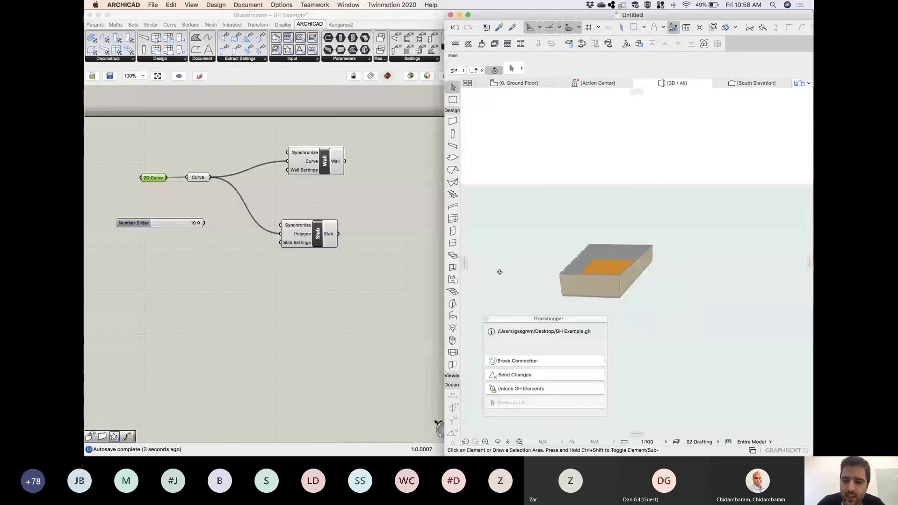
shift+middle_drag(500, 272, 622, 267)
Examine the favorites offered for the Wall tool and the Slab tool in ARCHICAD.
click(458, 123)
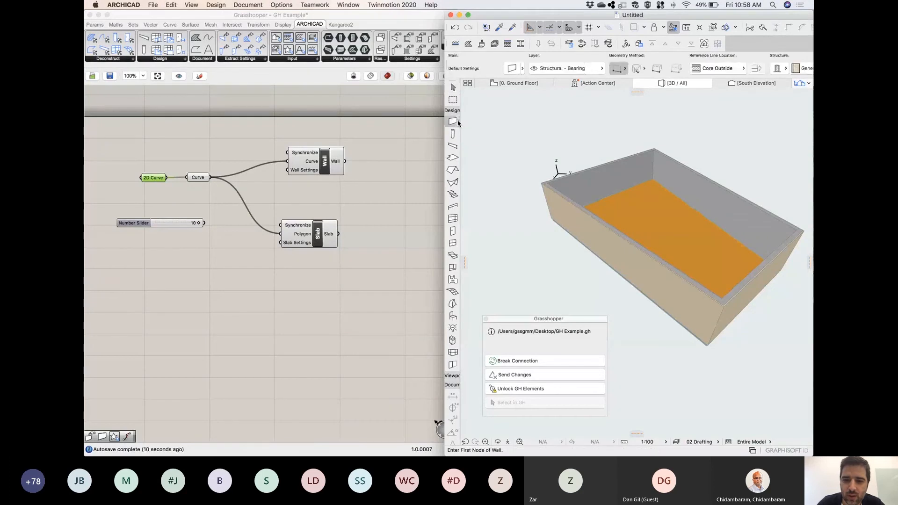
click(458, 123)
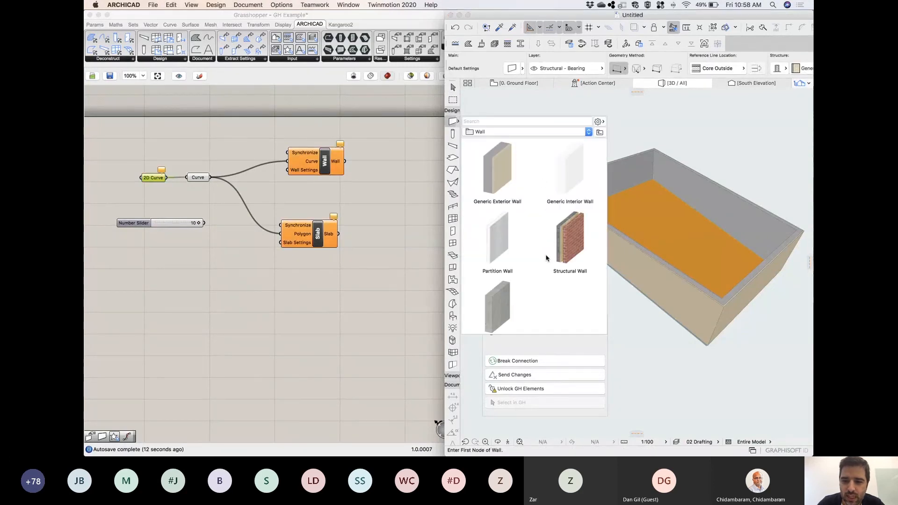
click(493, 100)
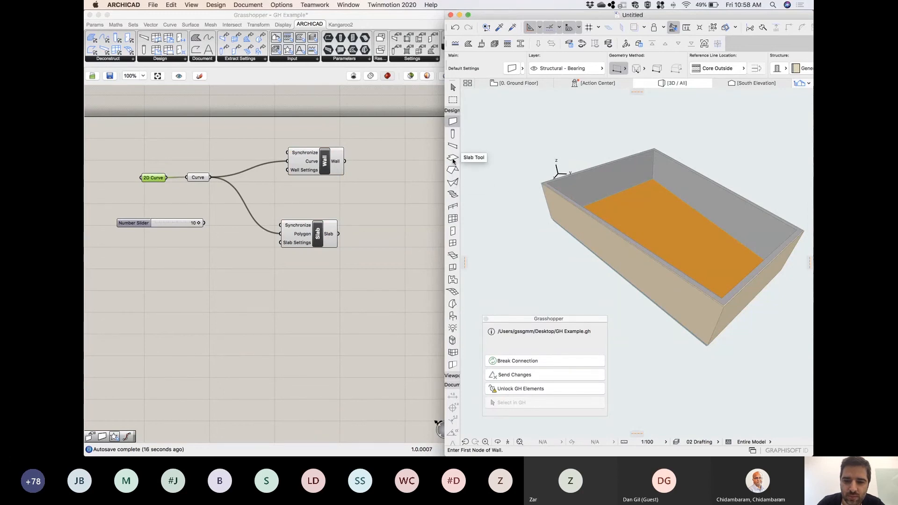
click(453, 159)
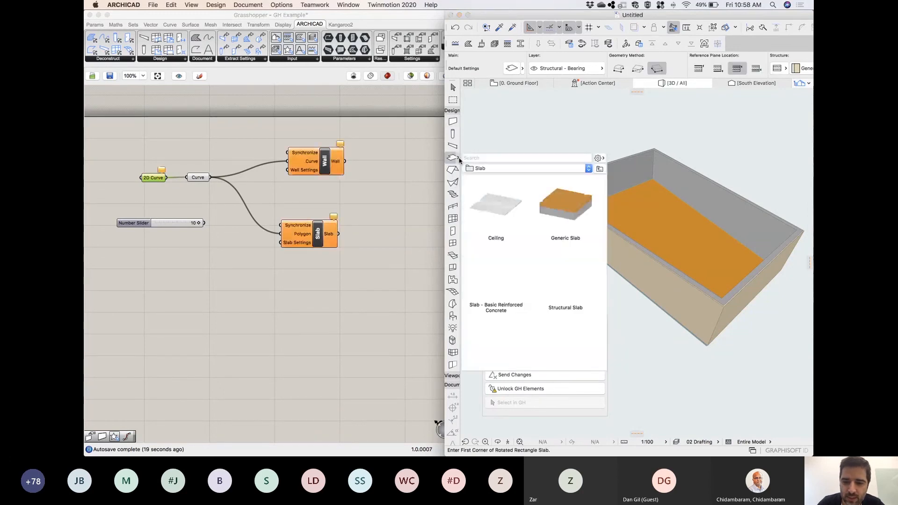
click(401, 215)
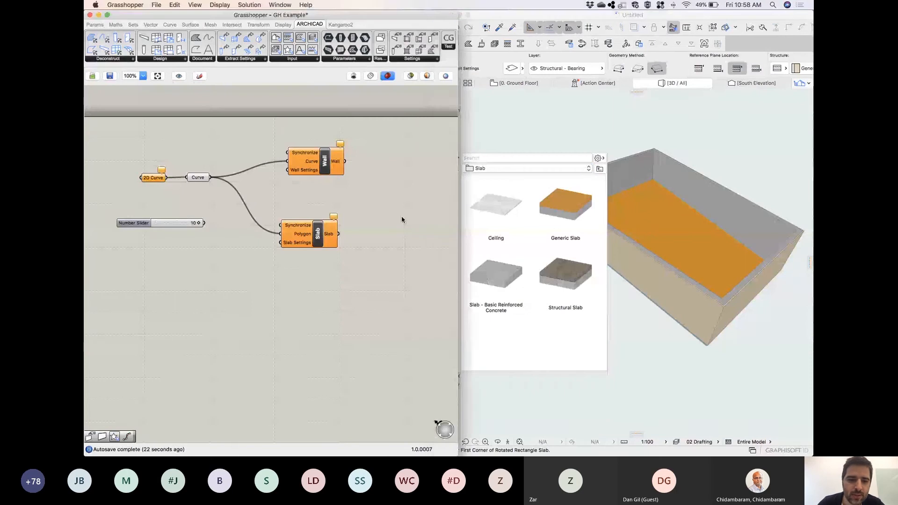
click(543, 116)
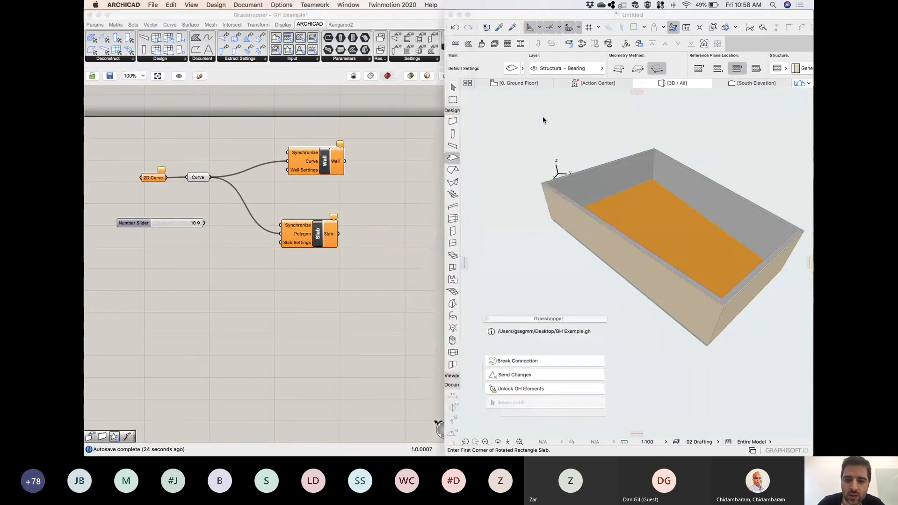
middle_click(367, 230)
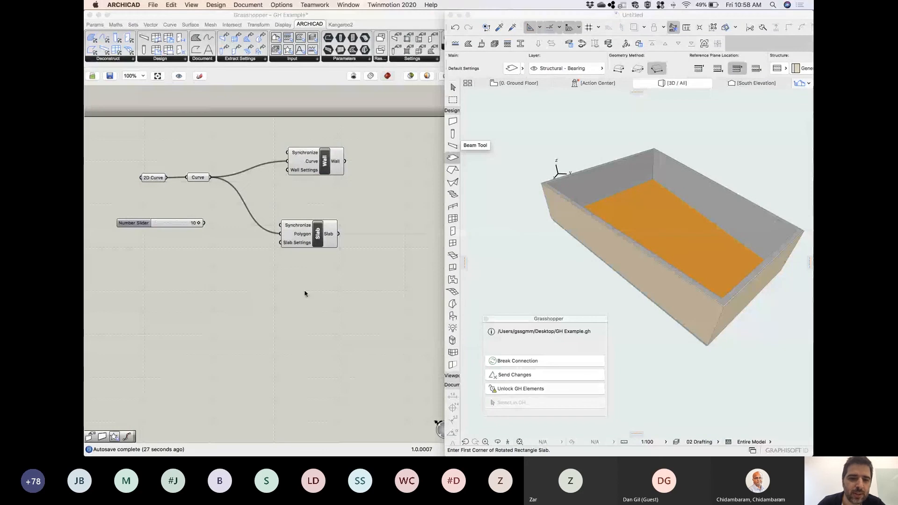
Add an ARCHICAD Favorite input component below the slab branch and wire it into the Slab component's Slab Settings input.
click(290, 59)
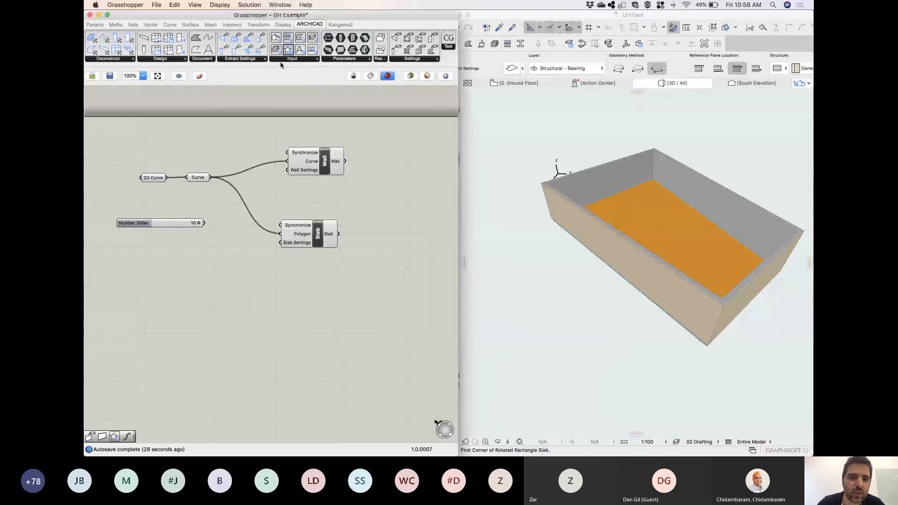
double_click(231, 286)
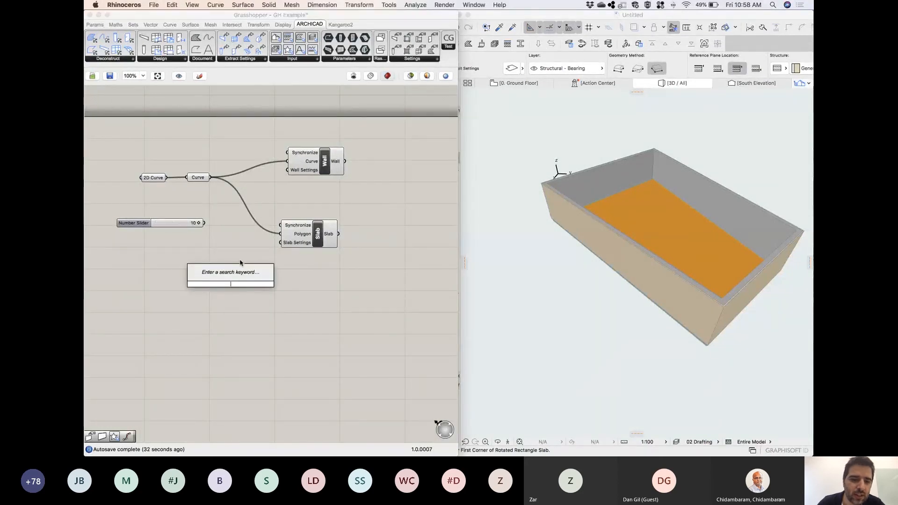
drag(288, 49, 219, 272)
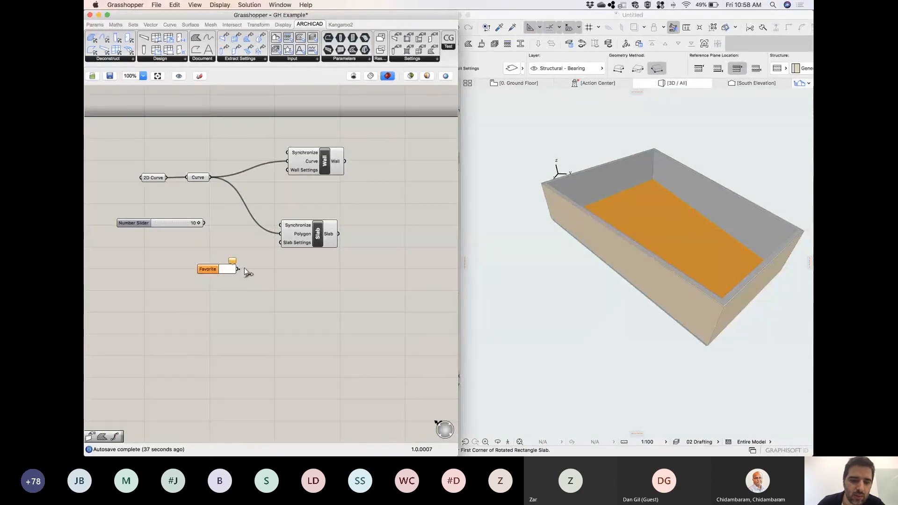
drag(244, 270, 281, 242)
Set the Favorite component feeding the Slab Settings to the Structural Slab favorite from the slab favorites.
double_click(226, 270)
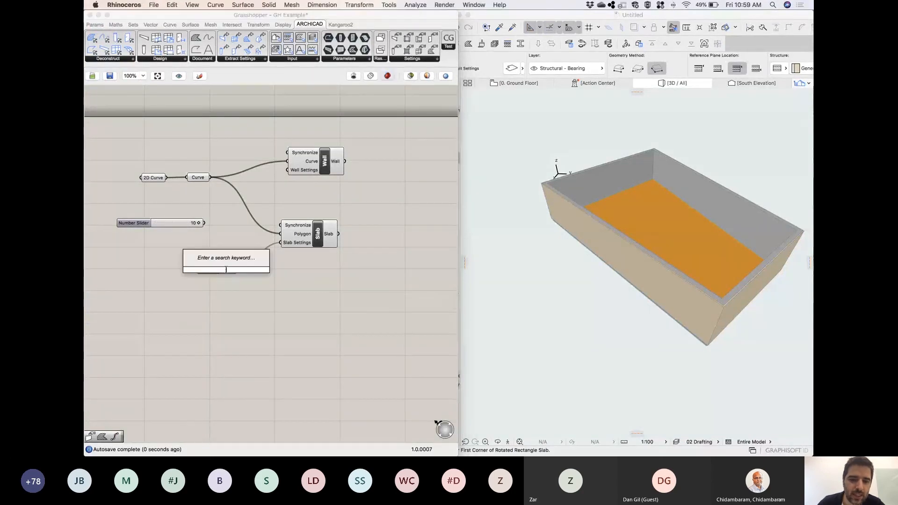
click(198, 288)
double_click(209, 272)
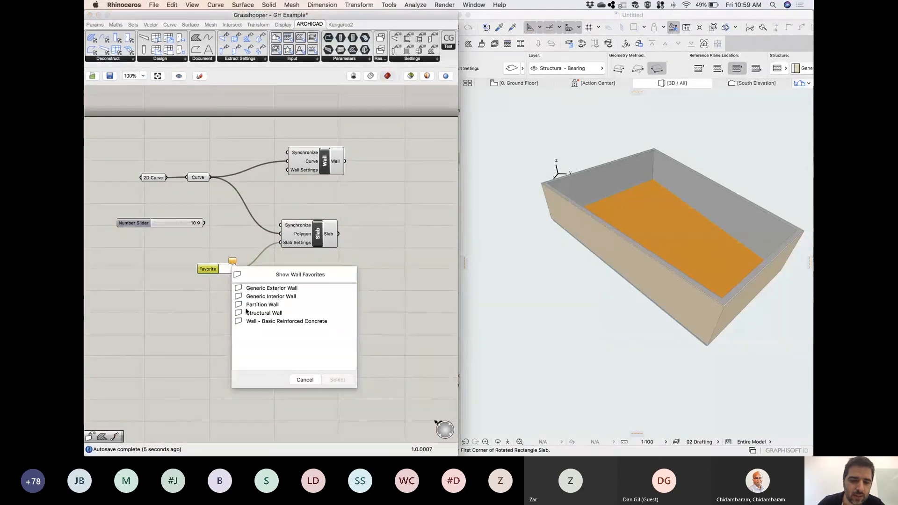
click(281, 279)
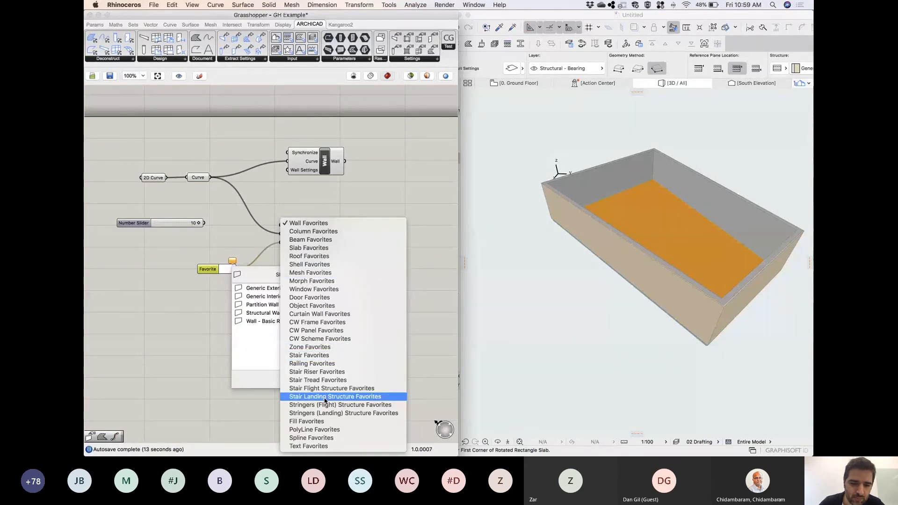
click(311, 248)
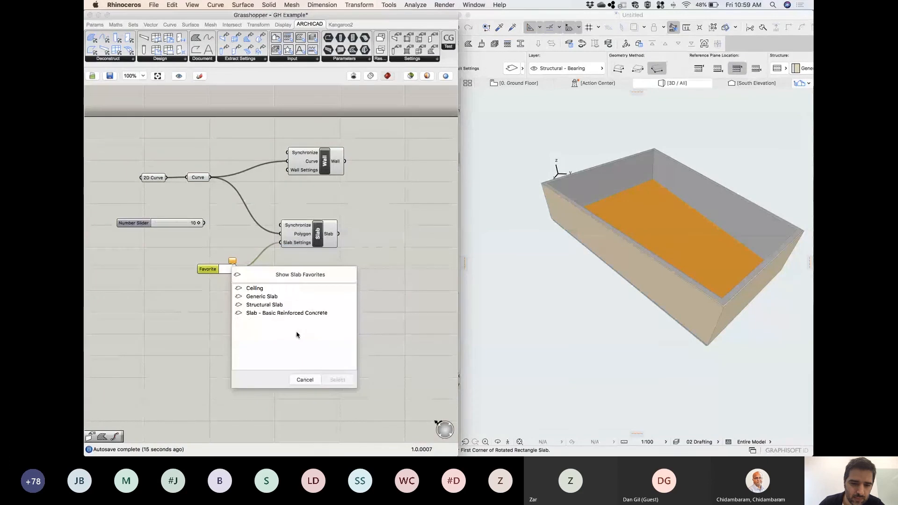
double_click(267, 305)
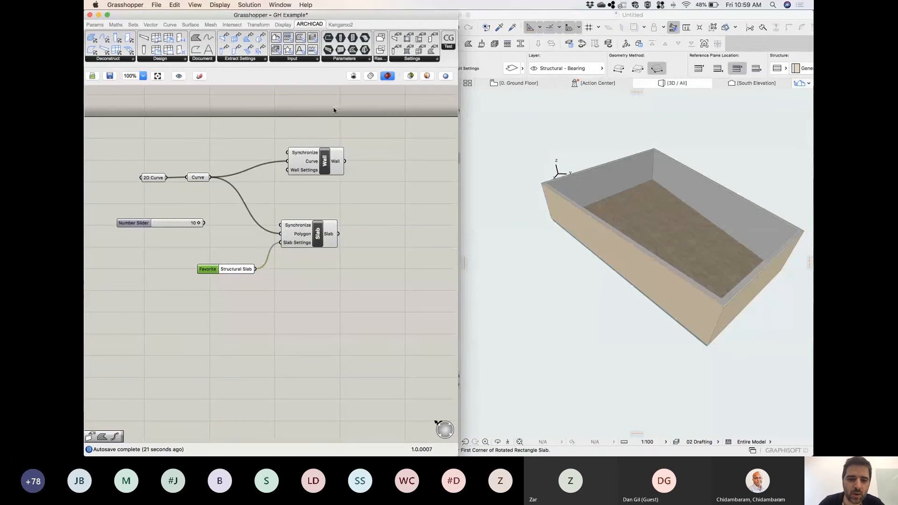
Add a second Favorite component set to Structural Wall, wire it into the Wall Settings input and place it below the Curve parameter.
drag(289, 49, 234, 152)
double_click(246, 154)
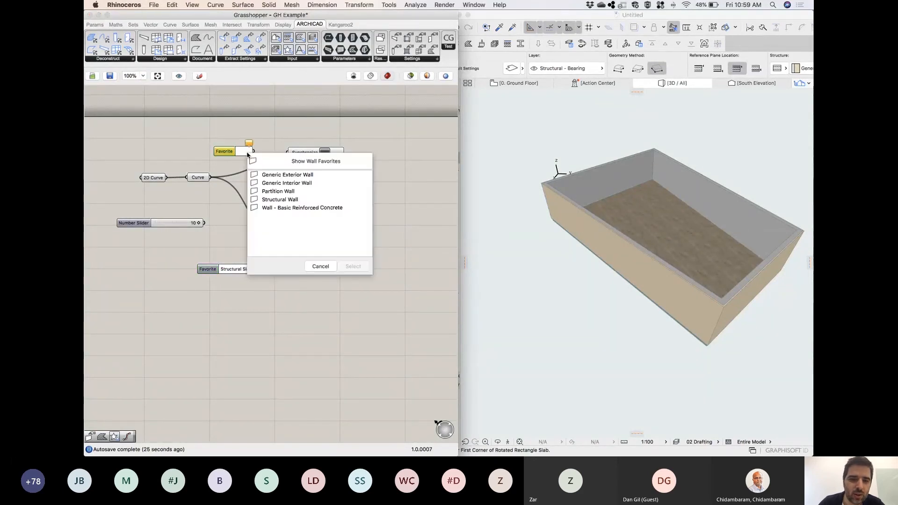
click(287, 201)
click(353, 266)
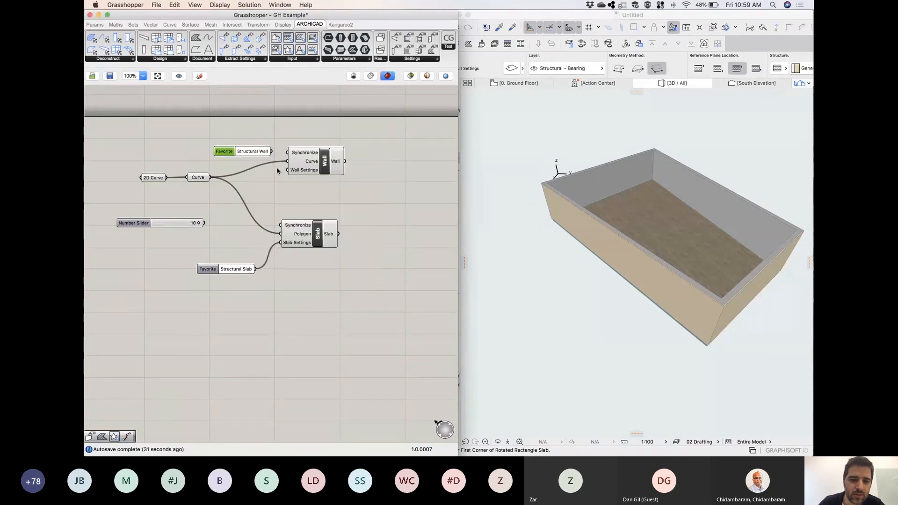
drag(279, 178, 287, 170)
drag(226, 159, 216, 207)
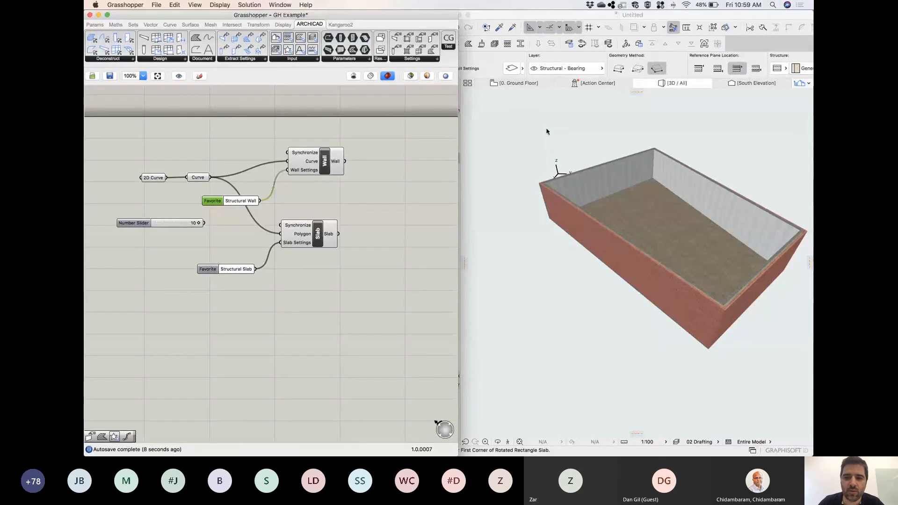
Show the ground floor plan in ARCHICAD and widen the toolbox, collapsing the Design tools and expanding the Document tools.
click(531, 87)
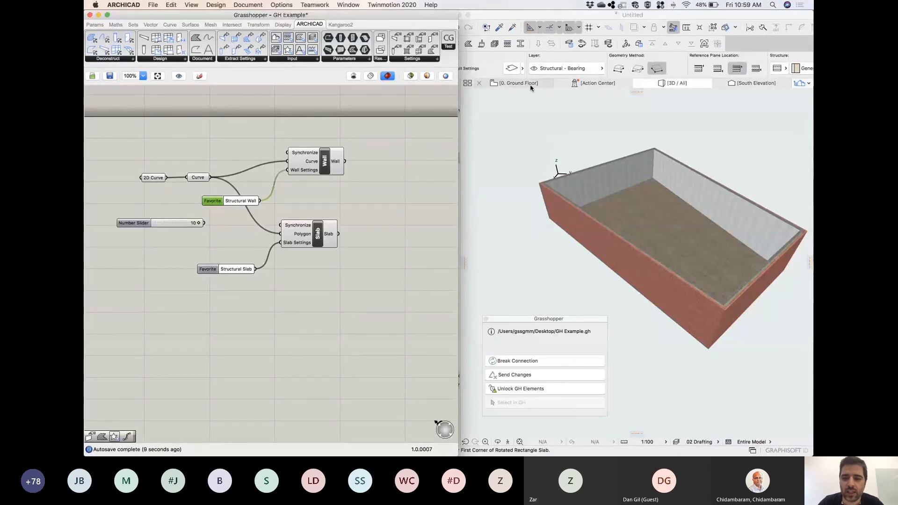
click(531, 87)
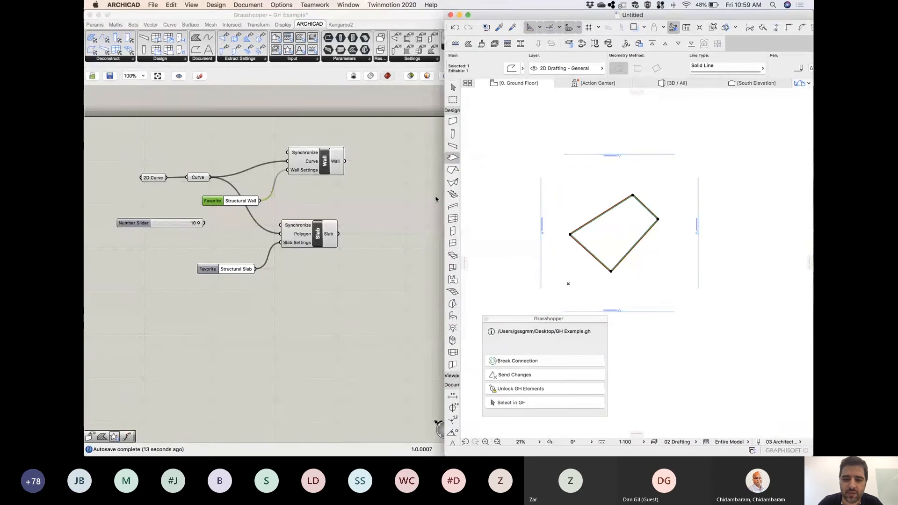
click(452, 375)
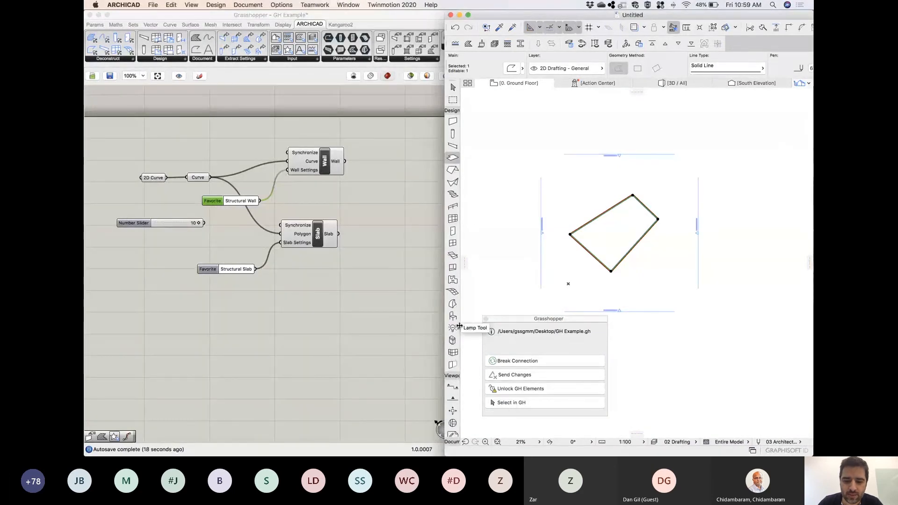
drag(460, 326, 476, 326)
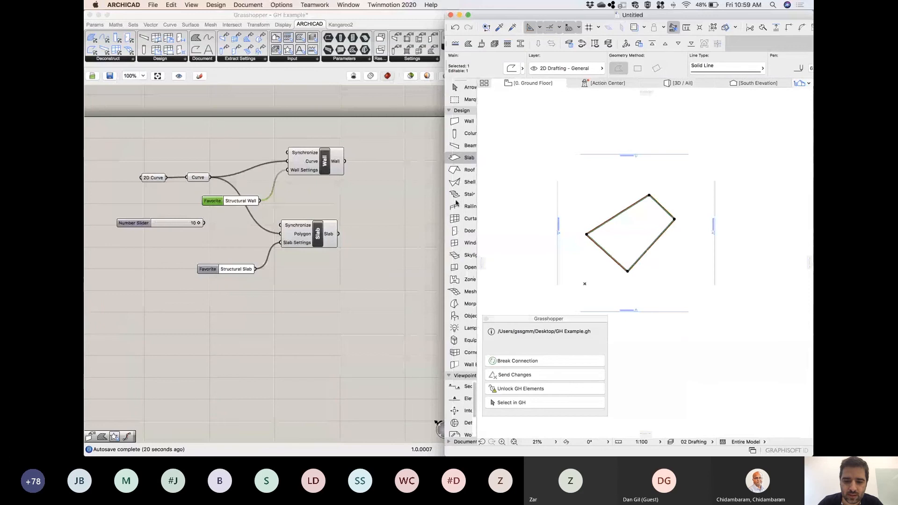
click(459, 111)
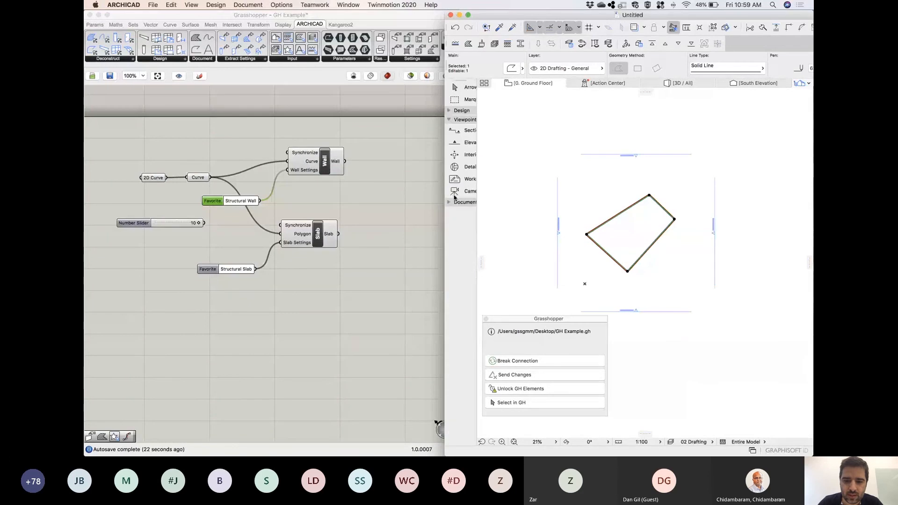
click(452, 201)
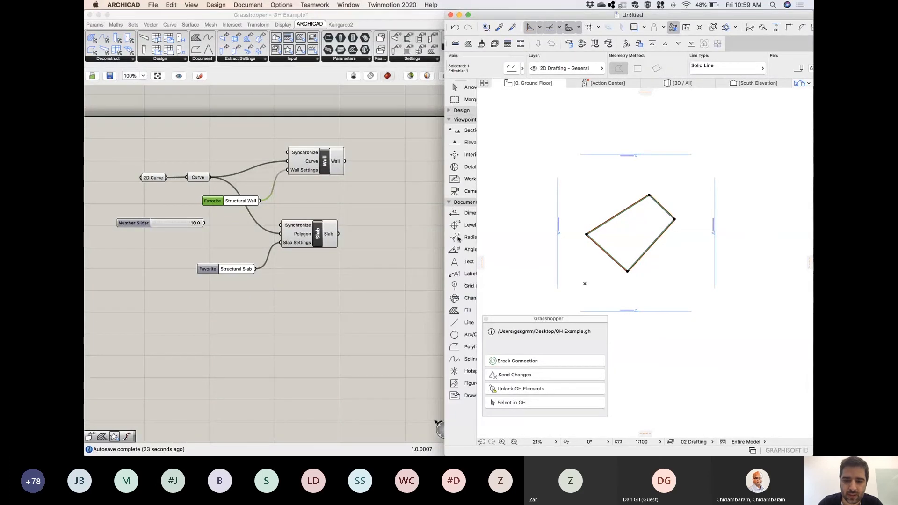
Draw a closed, irregular four-sided polyline on the ground floor, larger than the existing one and mostly enclosing it.
click(455, 347)
click(603, 189)
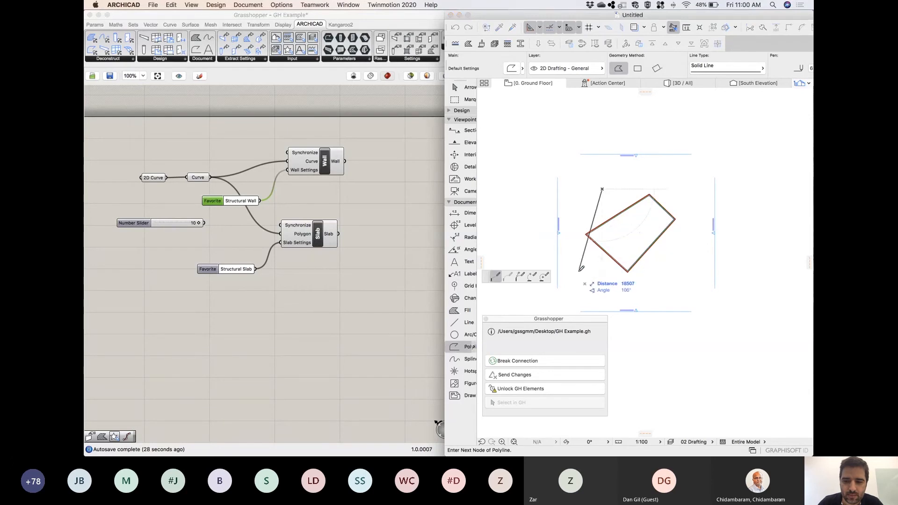
click(578, 271)
click(673, 286)
click(672, 191)
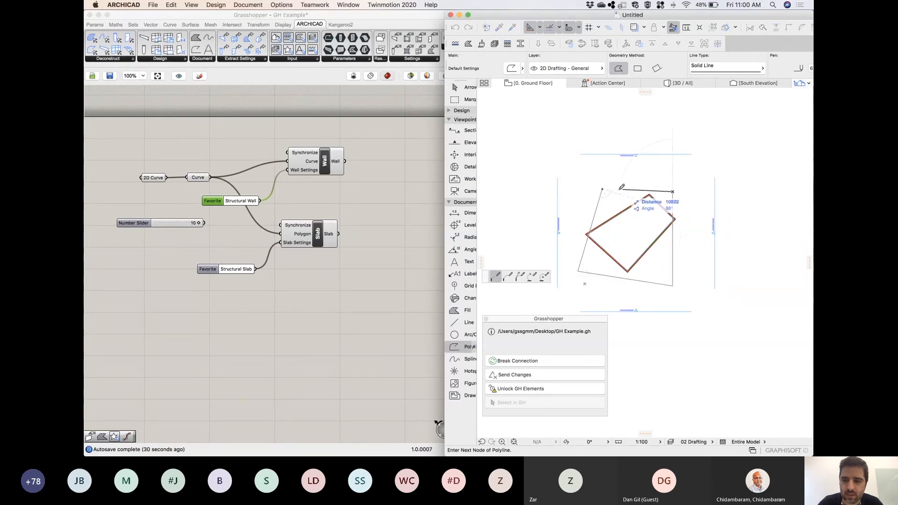
click(603, 189)
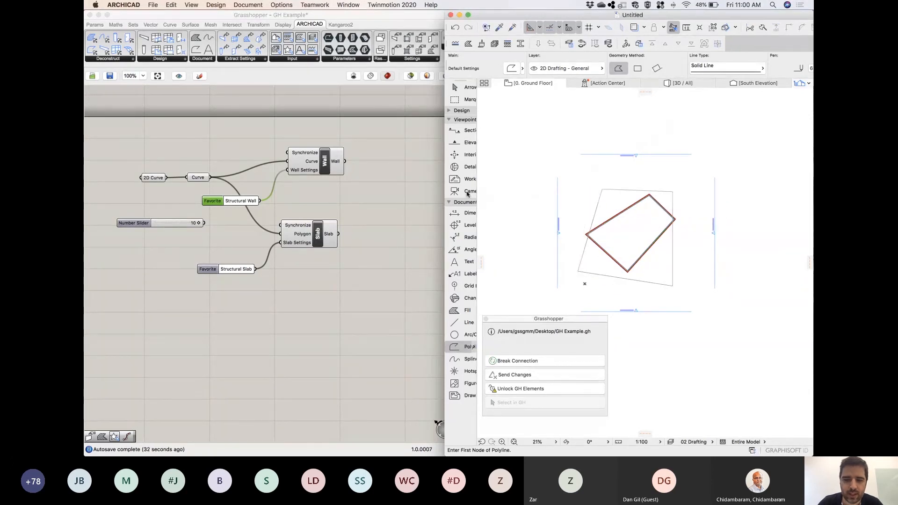
Set the new larger polyline as the one 2D curve of the 2D Curve parameter and inspect the regenerated building in 3D.
shift+click(598, 202)
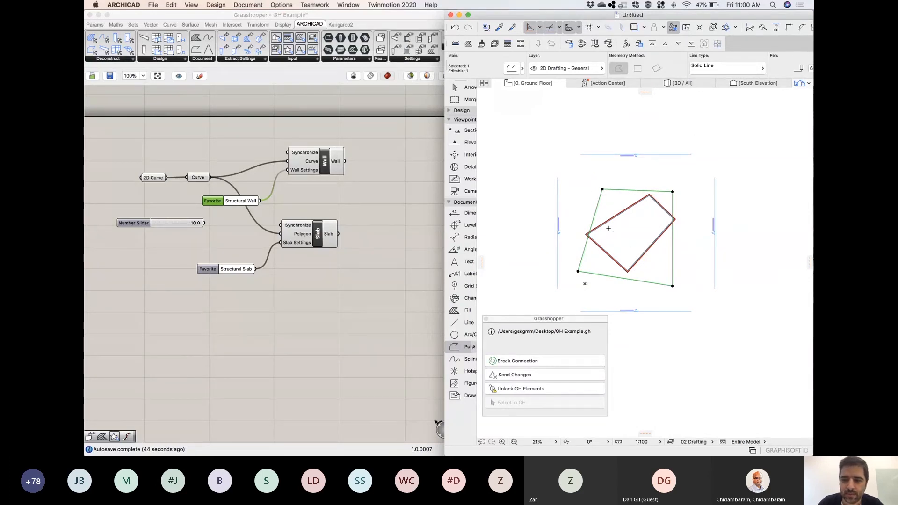
right_click(153, 181)
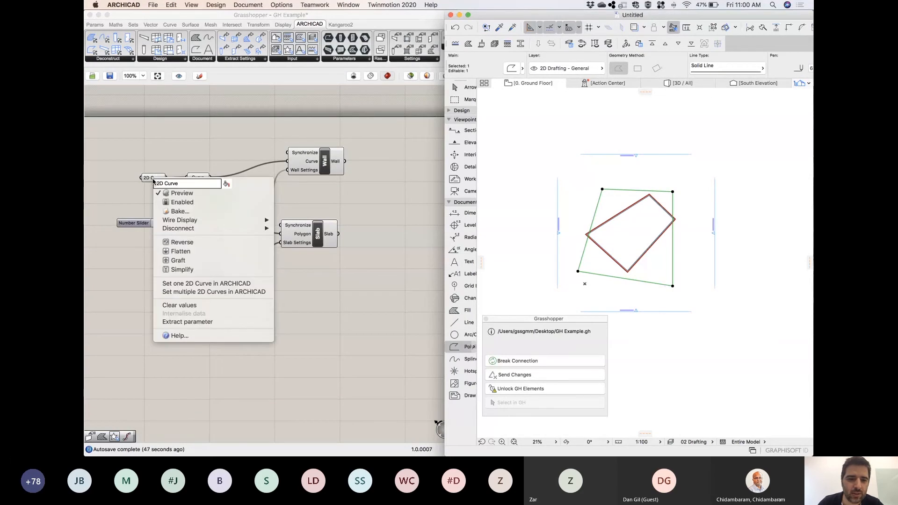
click(209, 286)
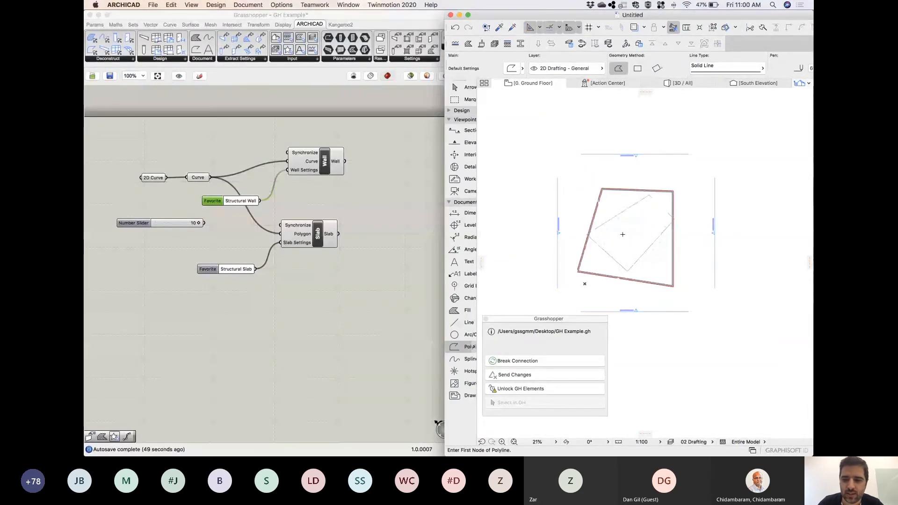
scroll(630, 232, up, 3)
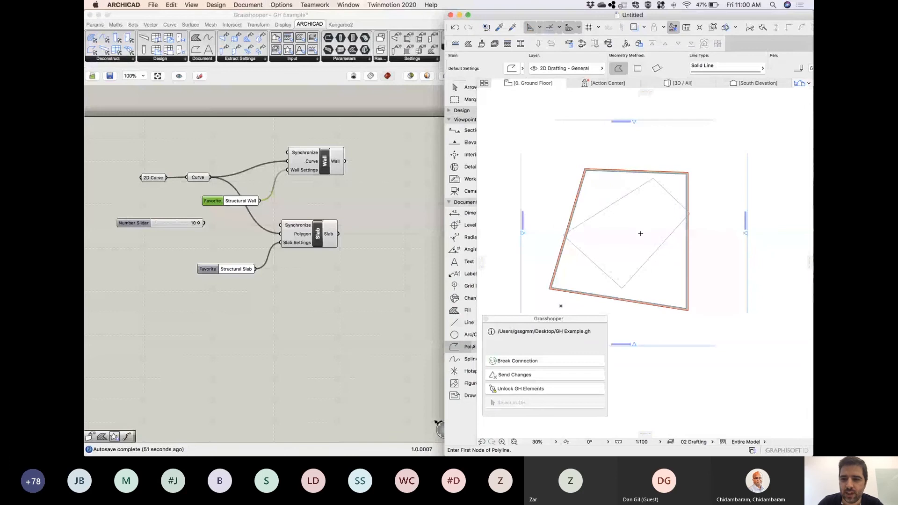
key(F3)
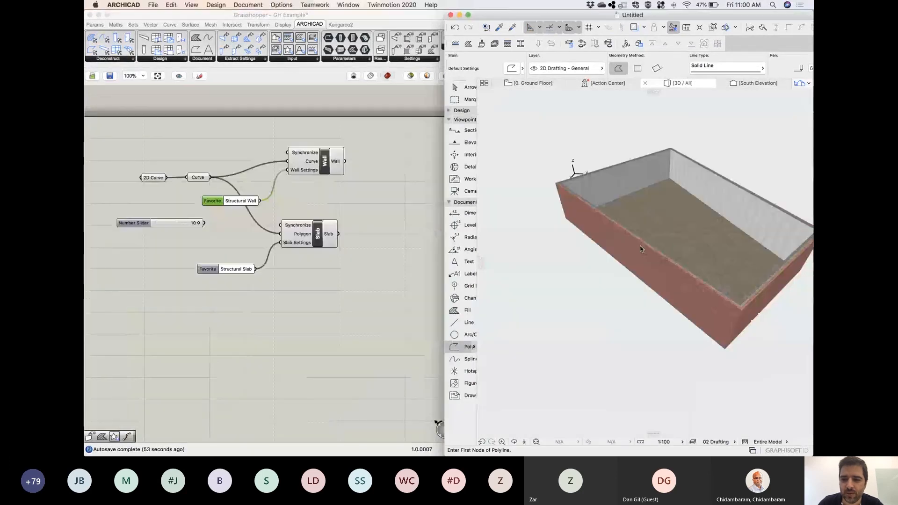
shift+middle_drag(642, 249, 573, 252)
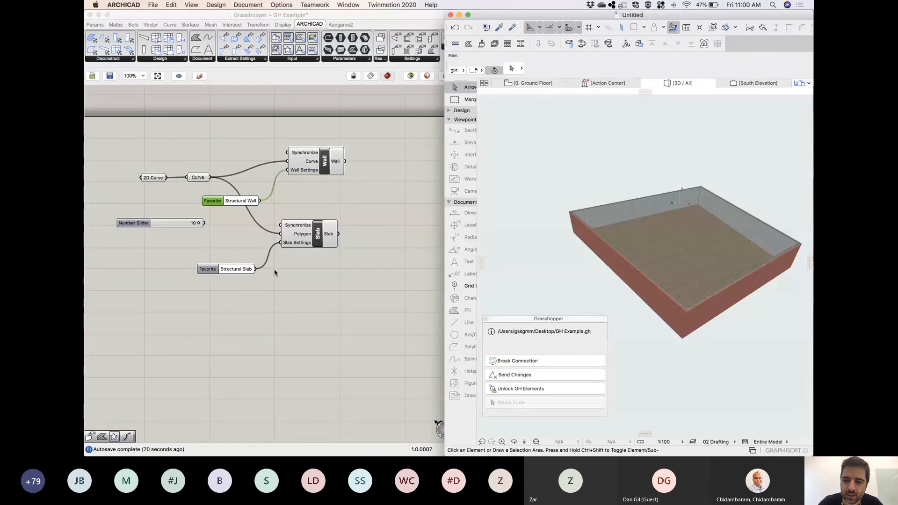
Move the Structural Wall Favorite component above the Curve parameter and add a Unit Z component near the number slider.
drag(215, 201, 213, 152)
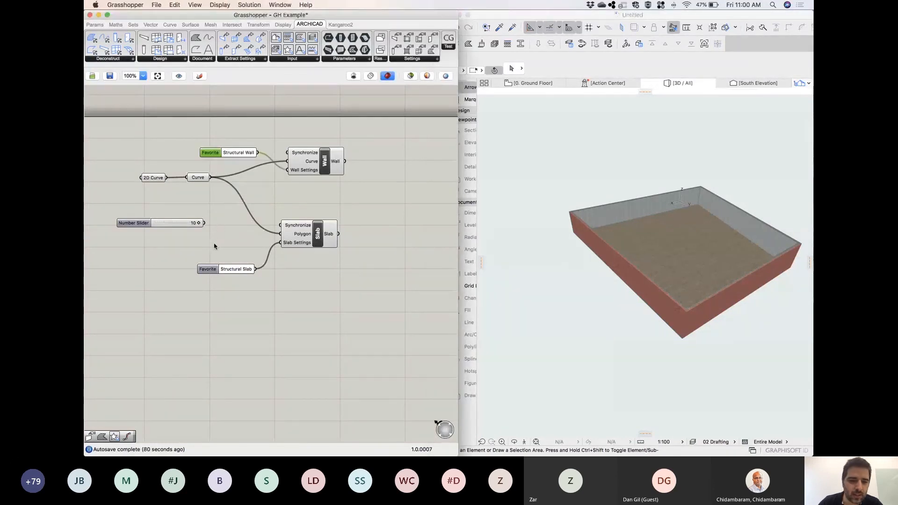
double_click(215, 246)
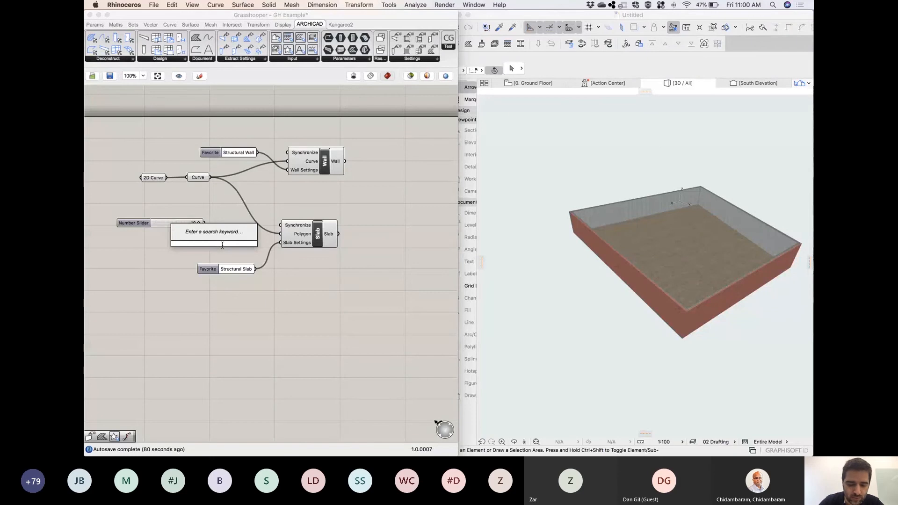
text(m)
key(BackSpace)
text(unit)
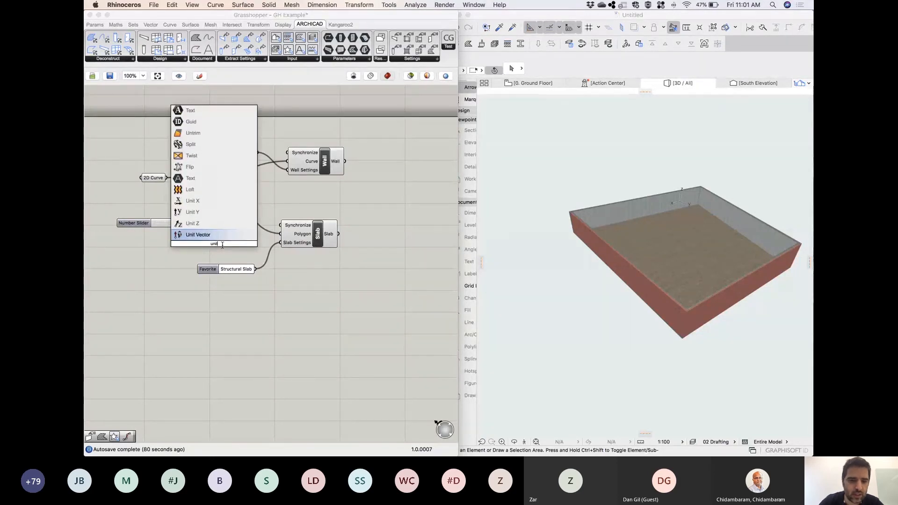
click(205, 224)
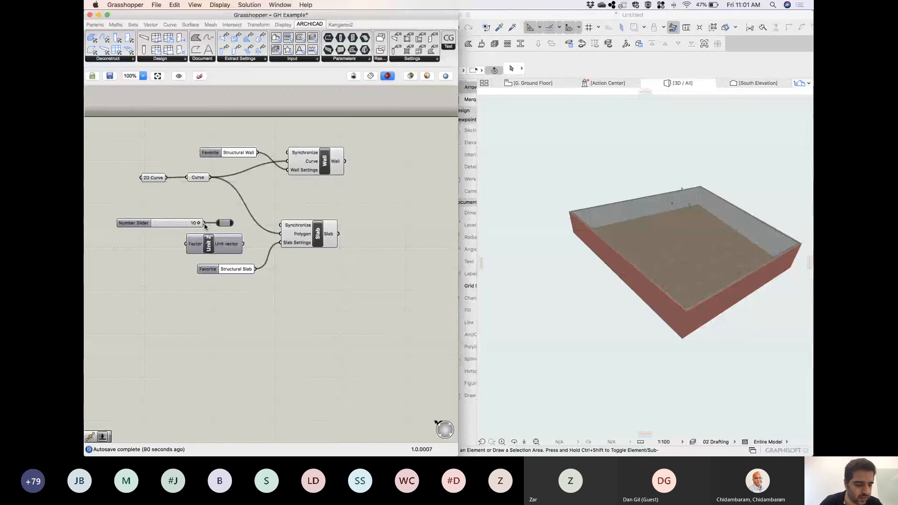
Add a Move component, place it just below the Curve parameter, and reposition the Unit Z component under the number slider.
double_click(276, 326)
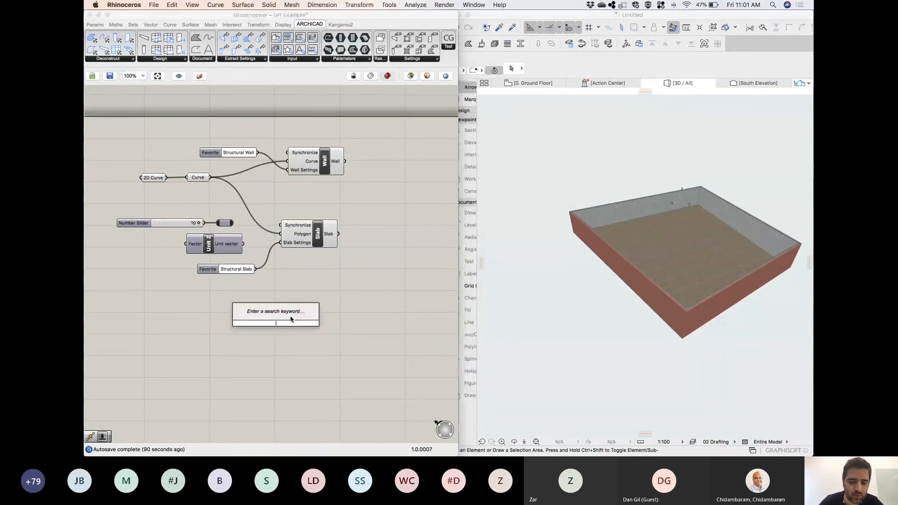
text(move)
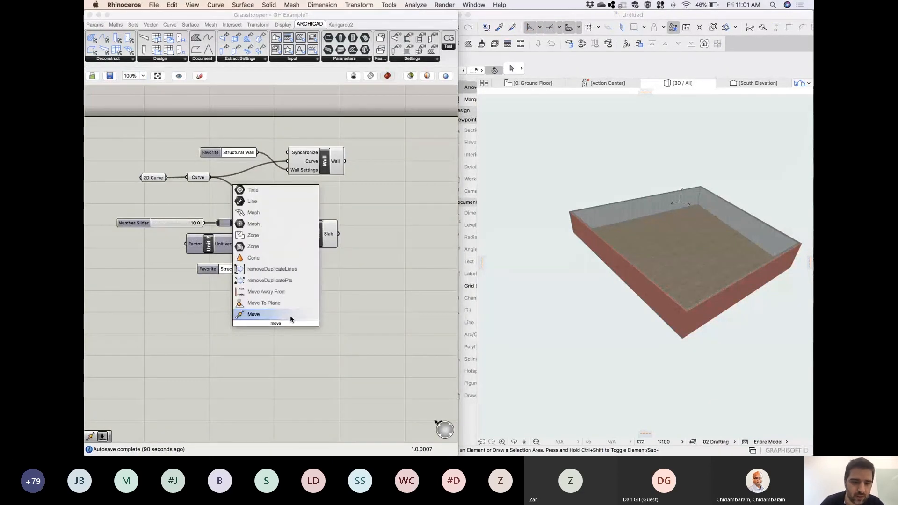
key(Return)
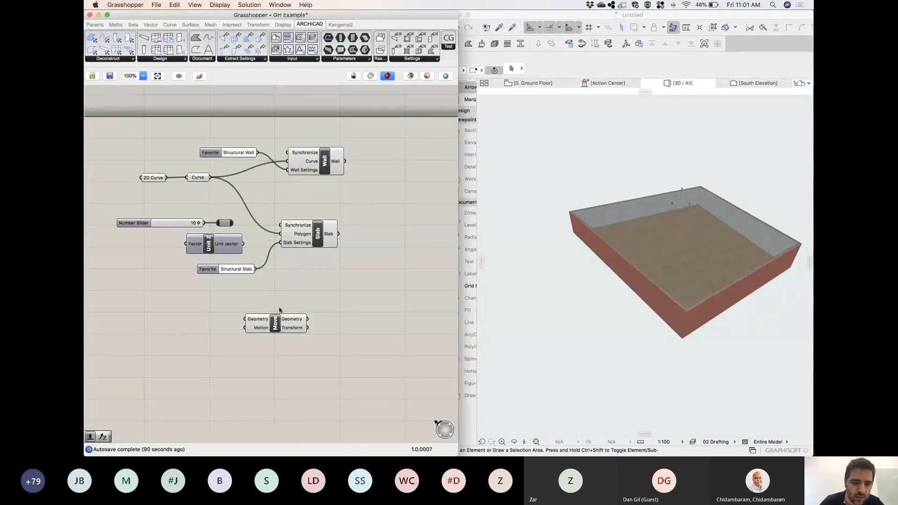
drag(277, 324, 179, 203)
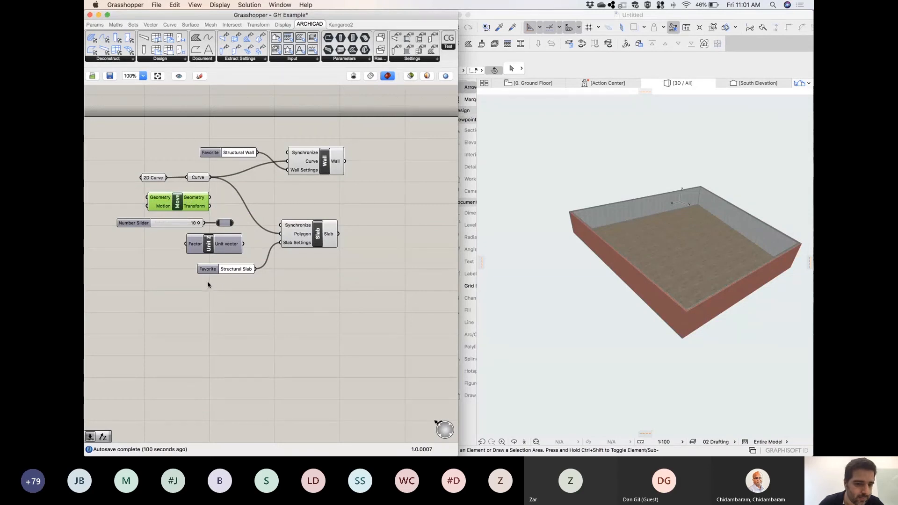
drag(224, 235, 168, 245)
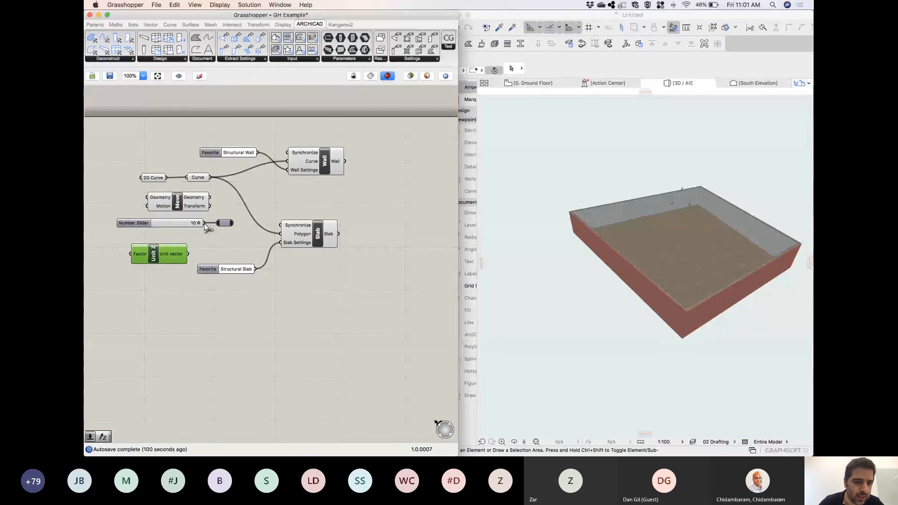
Wire the number slider through Unit Z into Move's Motion, the Curve into its Geometry, and the moved Geometry into the Slab's Polygon.
mouse_move(137, 243)
mouse_down()
mouse_move(123, 248)
mouse_move(126, 219)
mouse_move(131, 254)
mouse_up()
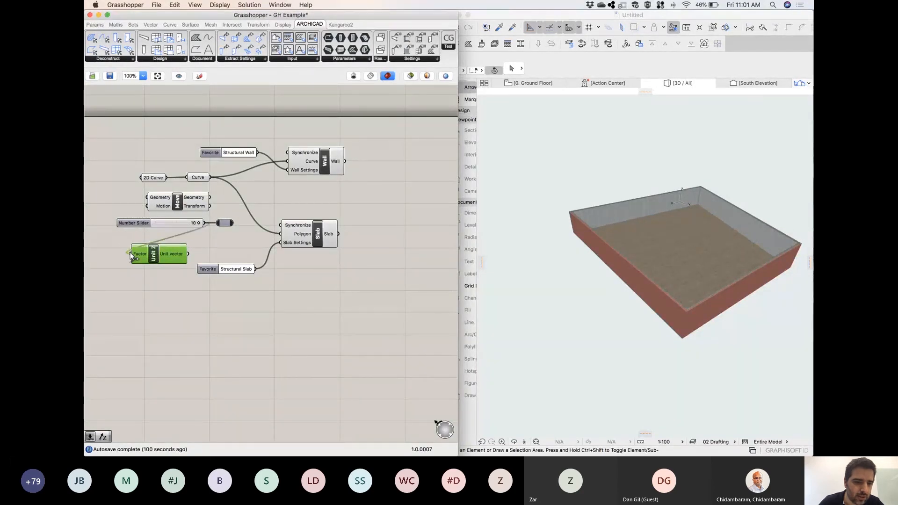
drag(188, 254, 143, 210)
drag(210, 178, 275, 201)
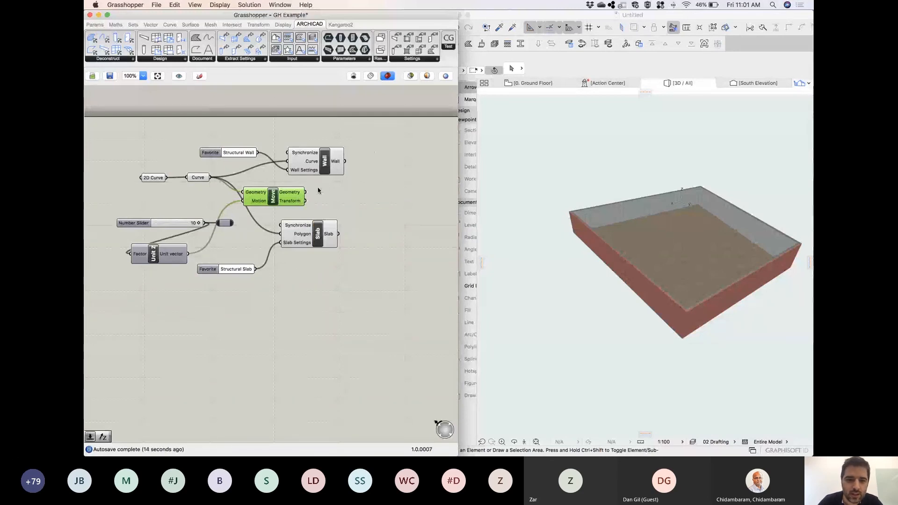
drag(307, 194, 280, 234)
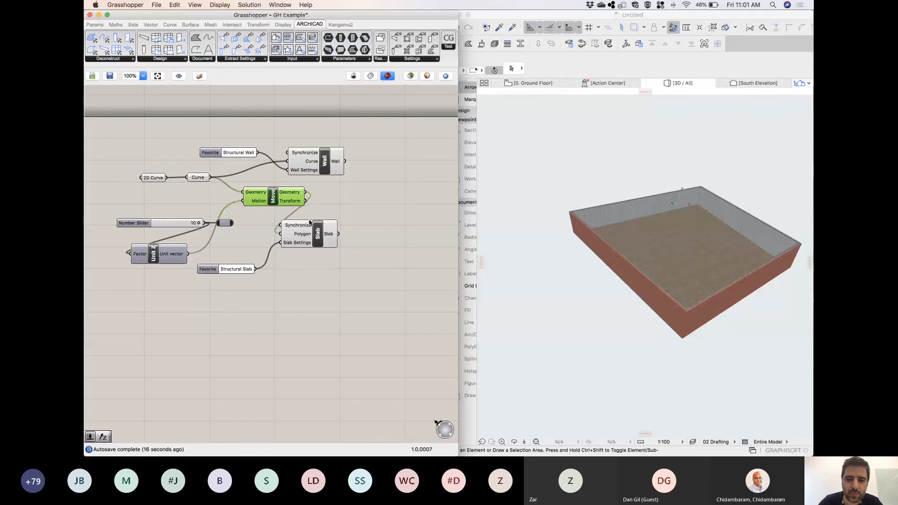
Shift the number slider and relay upward and lower the slab by setting the slider to 2.
drag(139, 224, 125, 209)
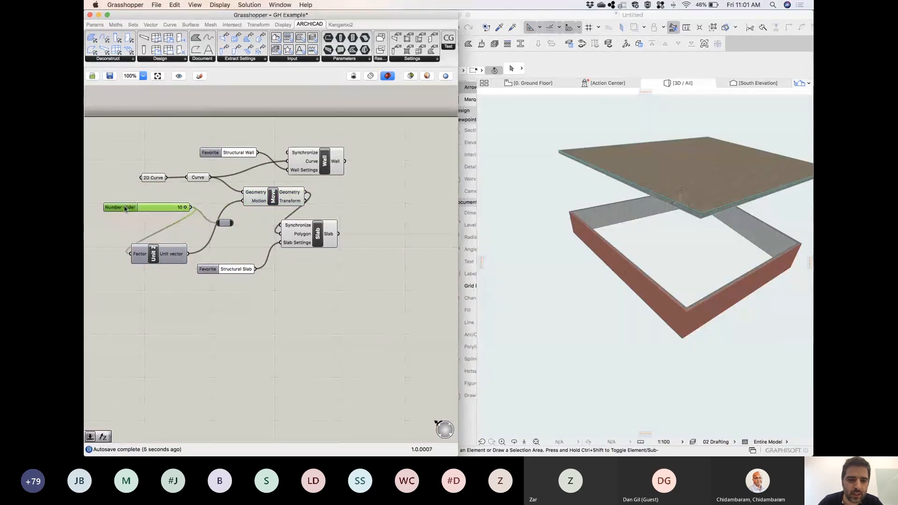
drag(225, 223, 219, 202)
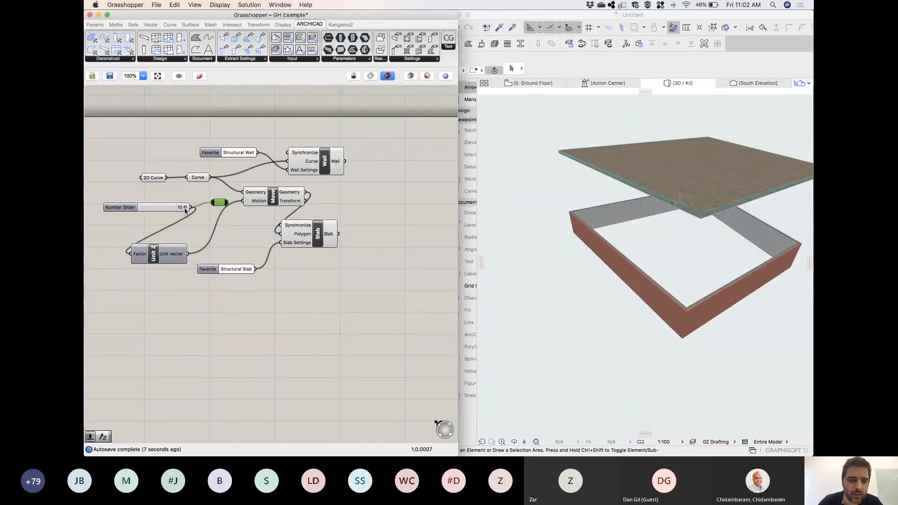
drag(179, 210, 163, 209)
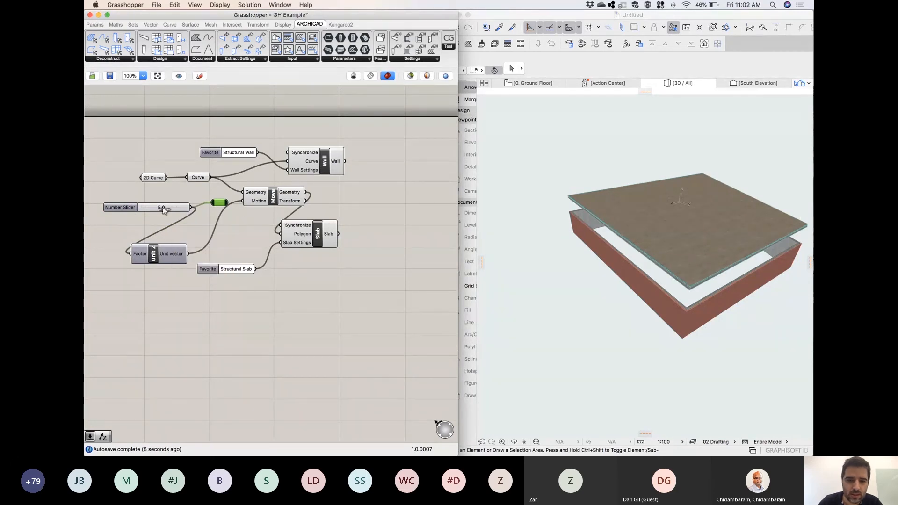
drag(160, 209, 155, 209)
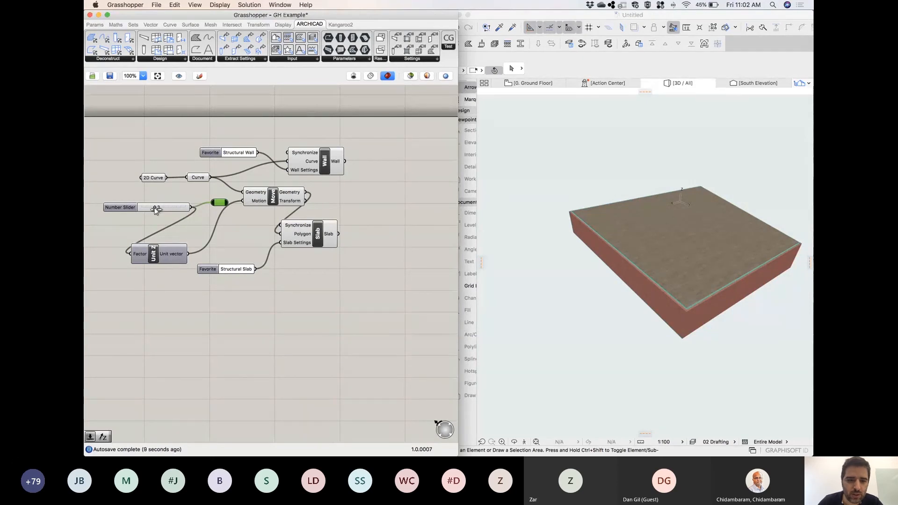
drag(163, 209, 149, 211)
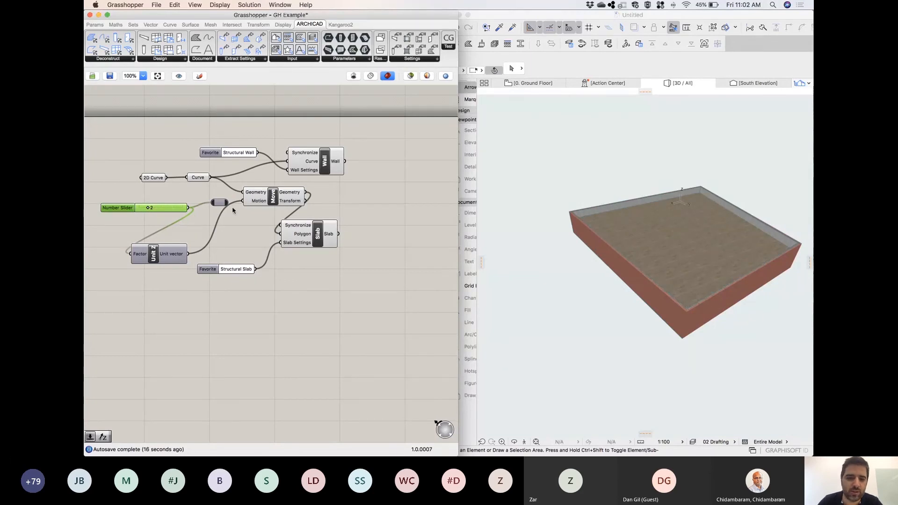
Delete the leftover relay and line up the number slider and Unit Z component beside the Move component.
click(219, 203)
key(Delete)
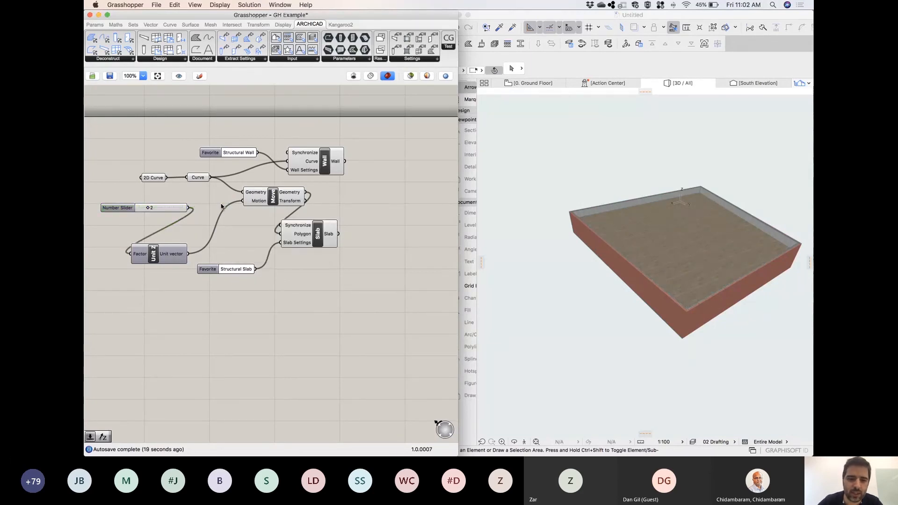
drag(165, 253, 222, 227)
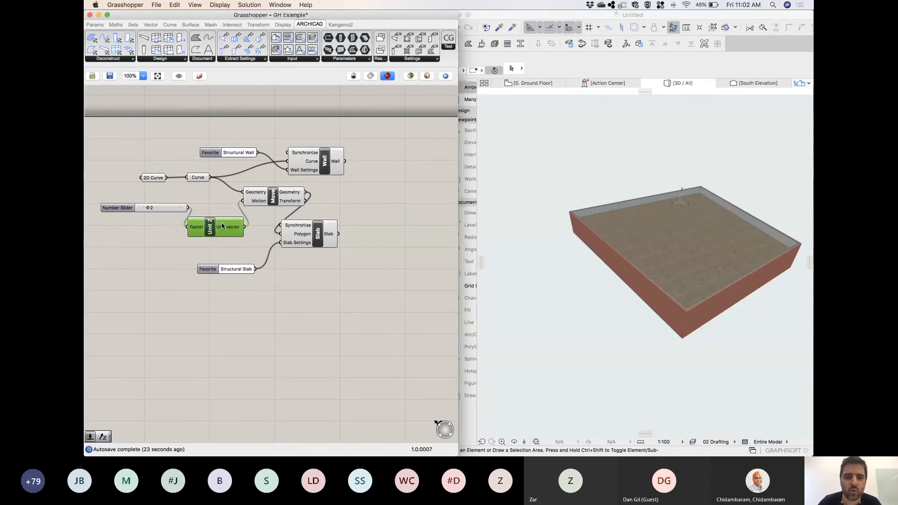
drag(124, 211, 114, 218)
drag(221, 228, 222, 215)
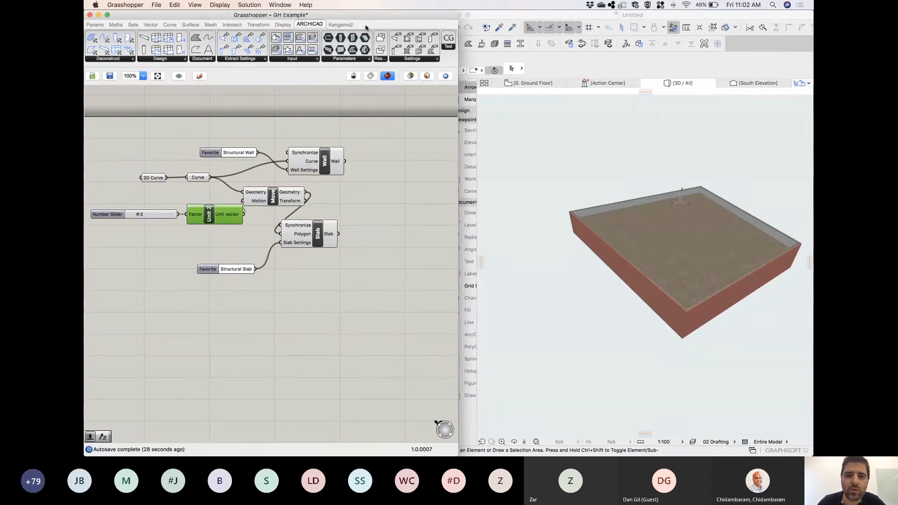
click(341, 25)
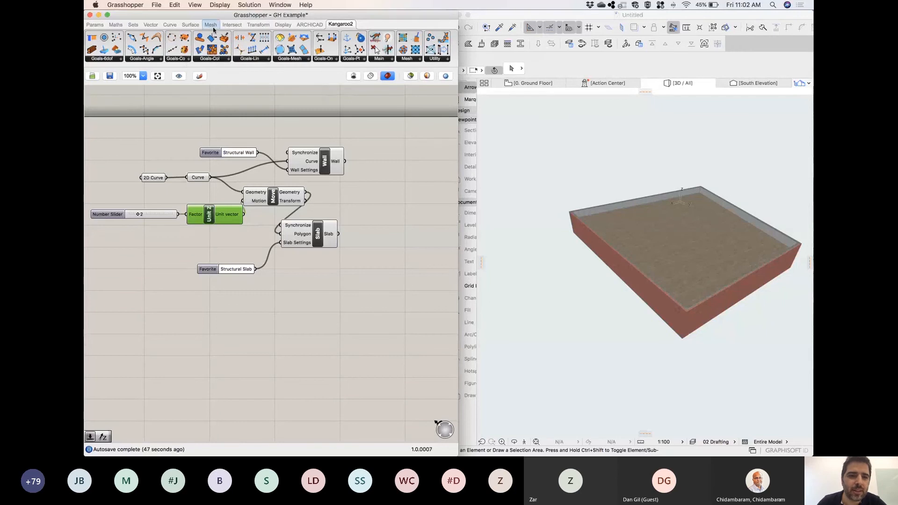
click(94, 25)
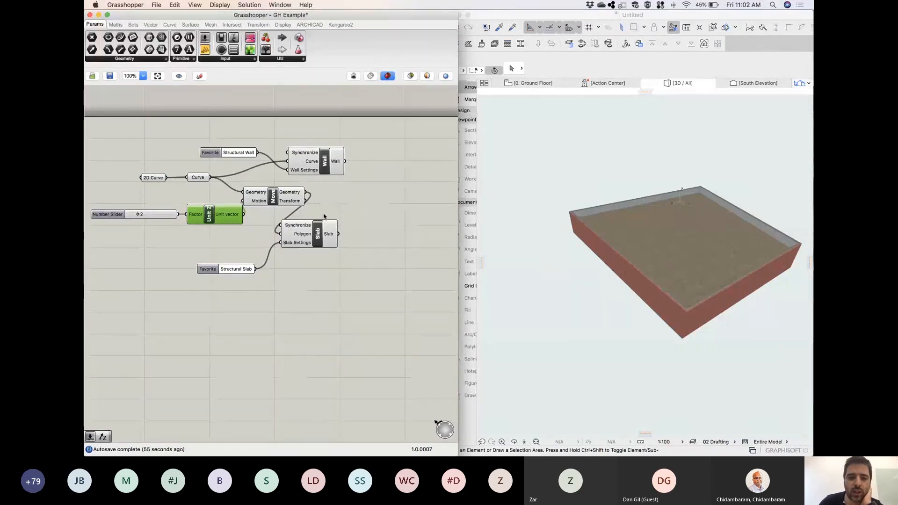
Tidy the canvas by placing Slab beside Move, the Structural Slab favorite beneath Move, and Wall aligned above Slab.
drag(330, 229, 383, 187)
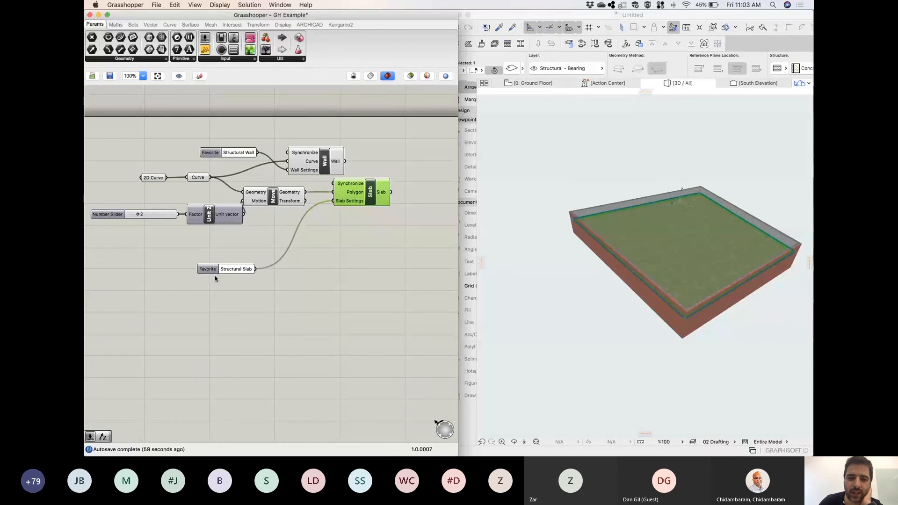
drag(236, 269, 290, 221)
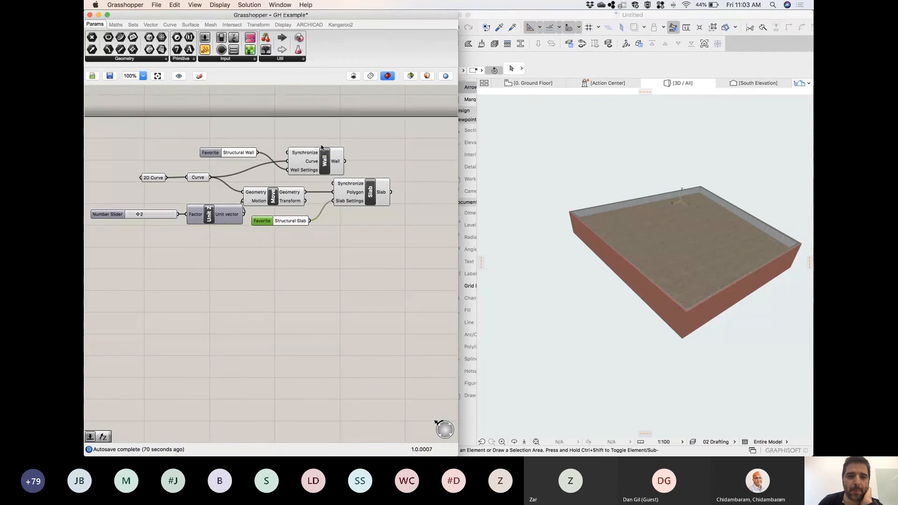
drag(337, 170, 379, 164)
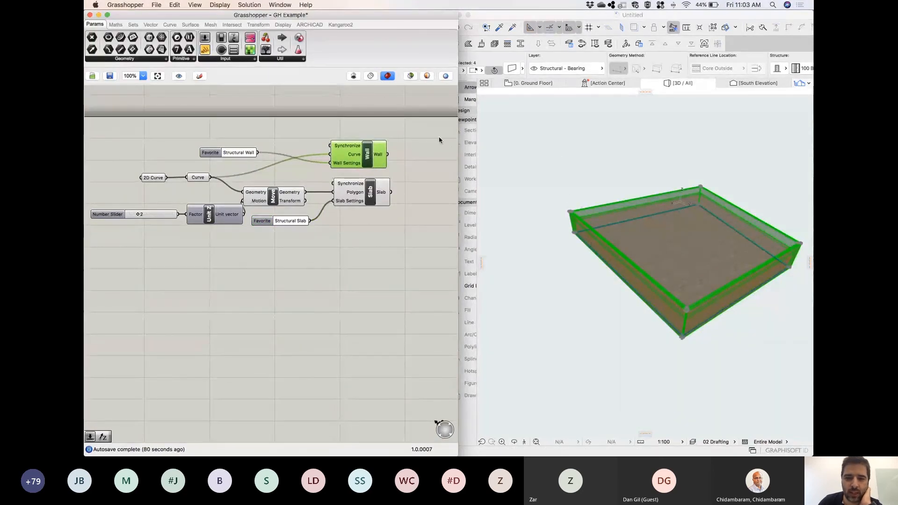
drag(381, 166, 385, 167)
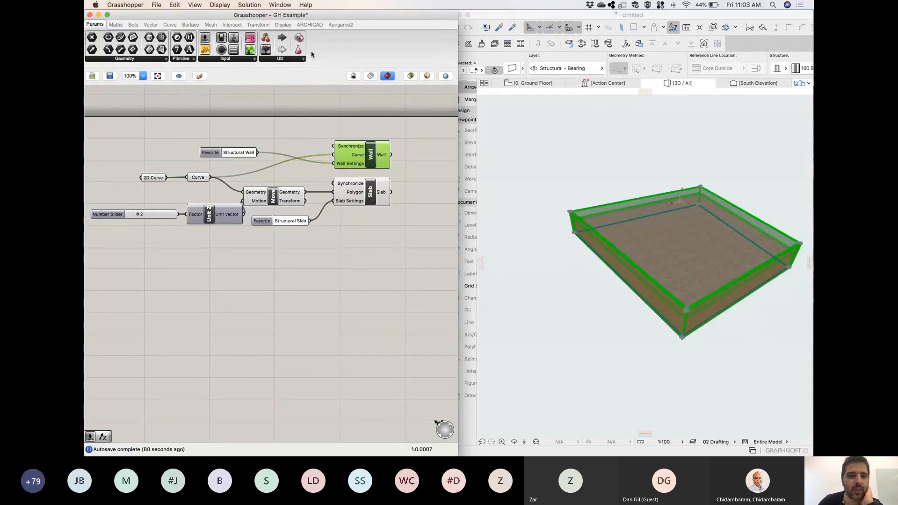
Add a Divide Curve component below the existing definition and connect the Curve parameter to its Curve input.
double_click(293, 295)
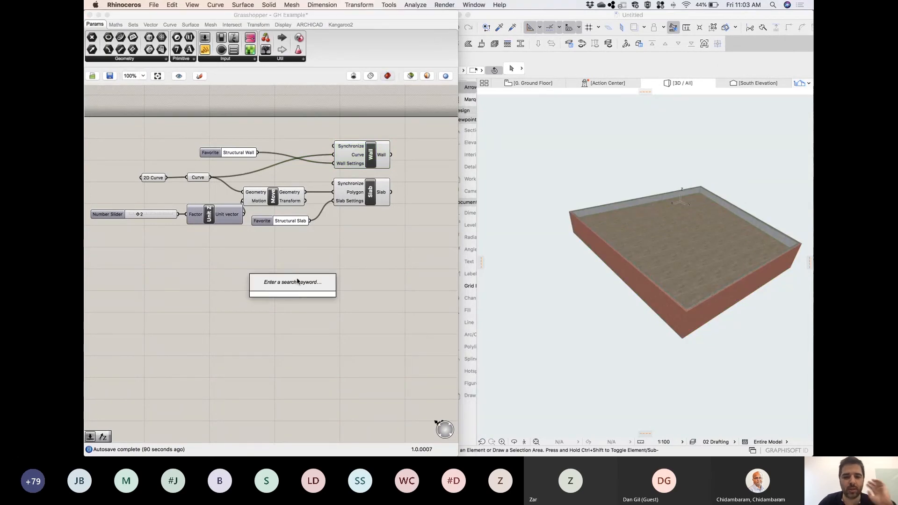
text(div)
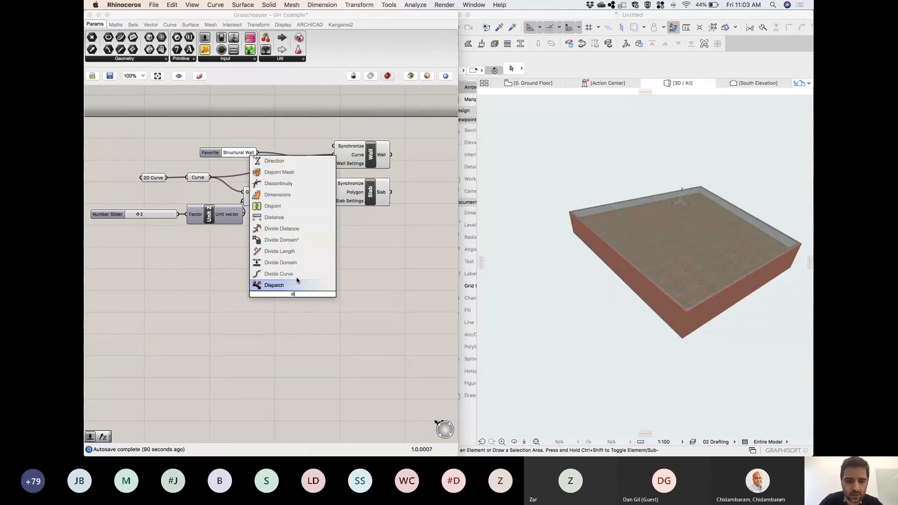
click(280, 274)
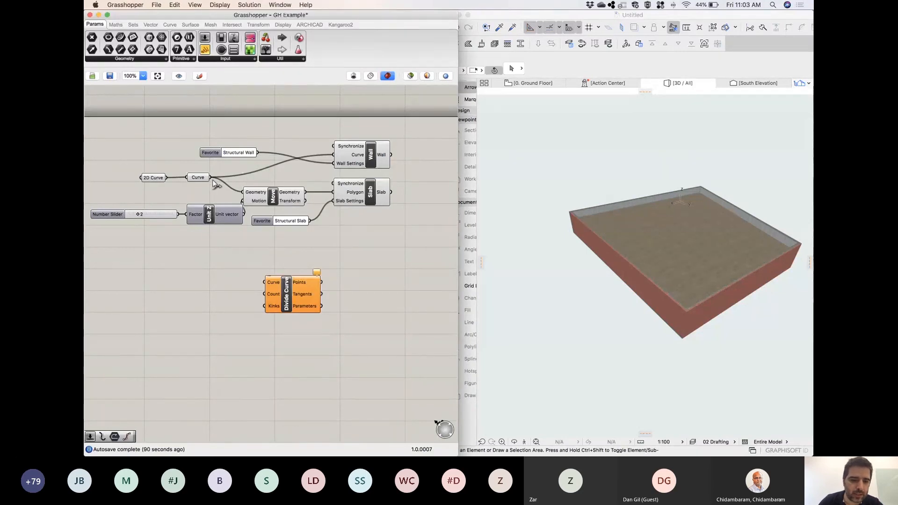
drag(257, 281, 264, 282)
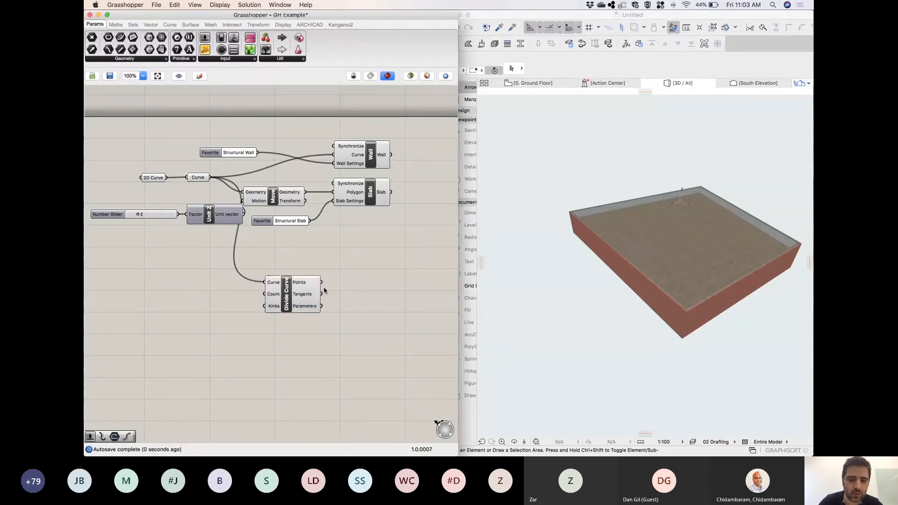
Add a number slider with the value 20 and connect it to the Count input of Divide Curve.
double_click(201, 331)
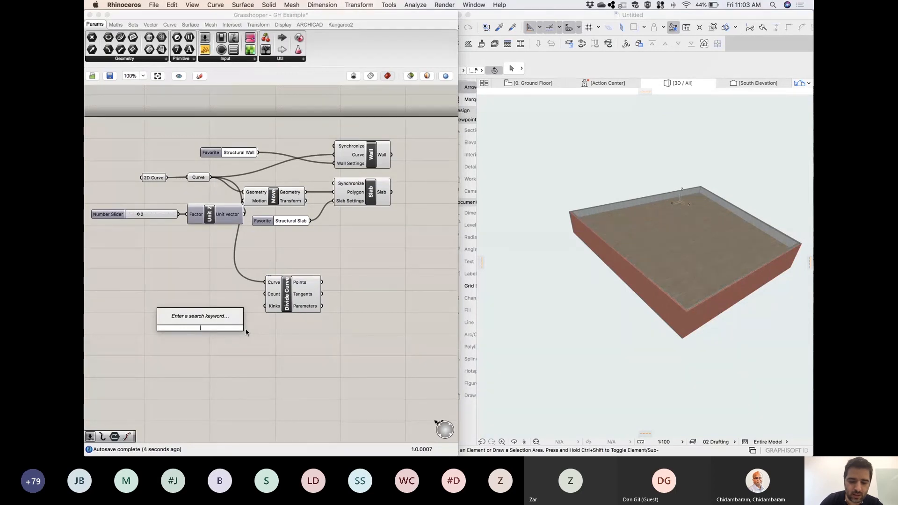
text(20)
key(Return)
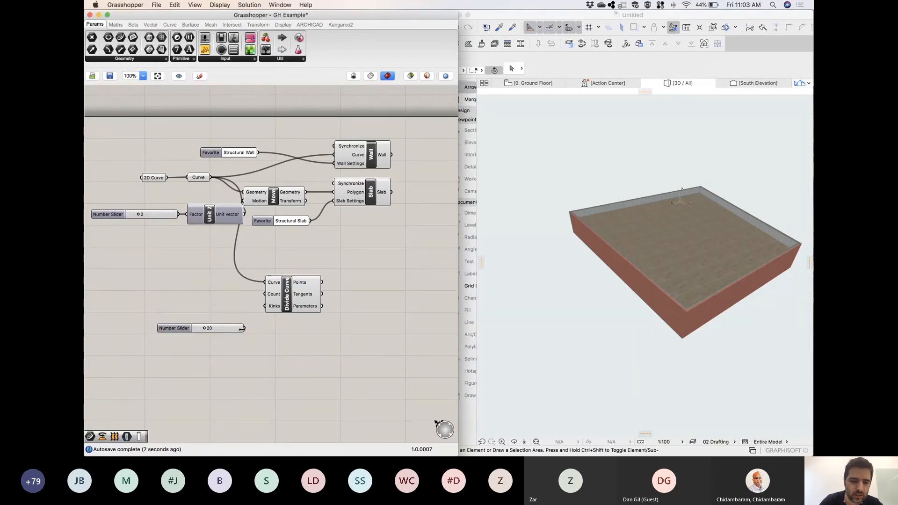
drag(245, 328, 263, 294)
scroll(276, 276, down, 1)
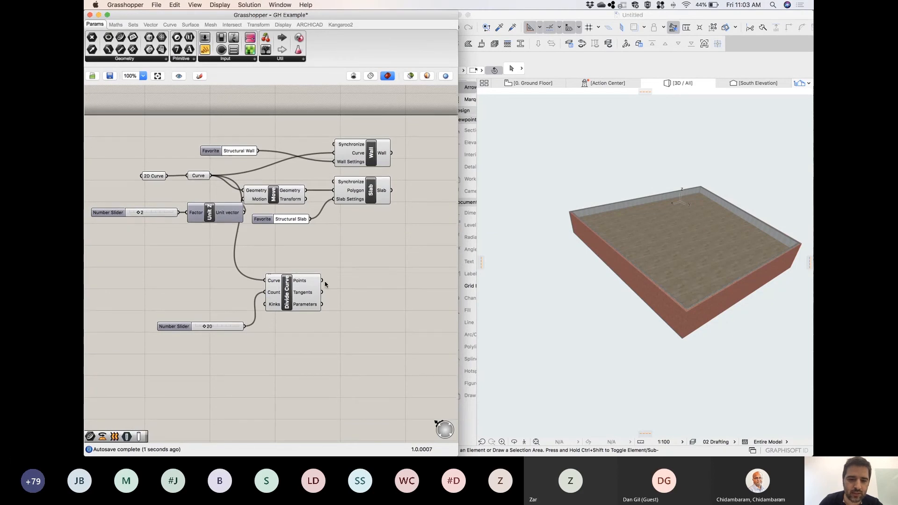
Add an ARCHICAD Column component beside Divide Curve and feed the division Points into its Anchor Point input.
click(316, 26)
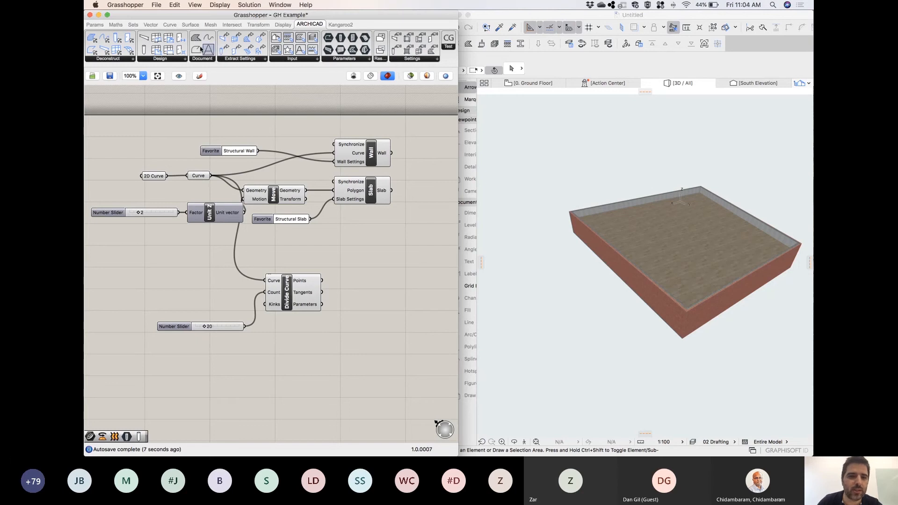
drag(198, 121, 378, 286)
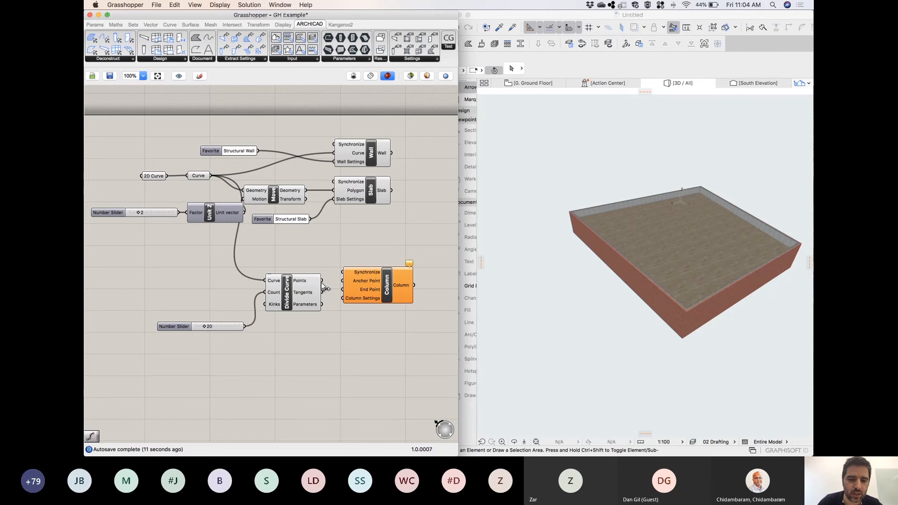
drag(323, 282, 344, 286)
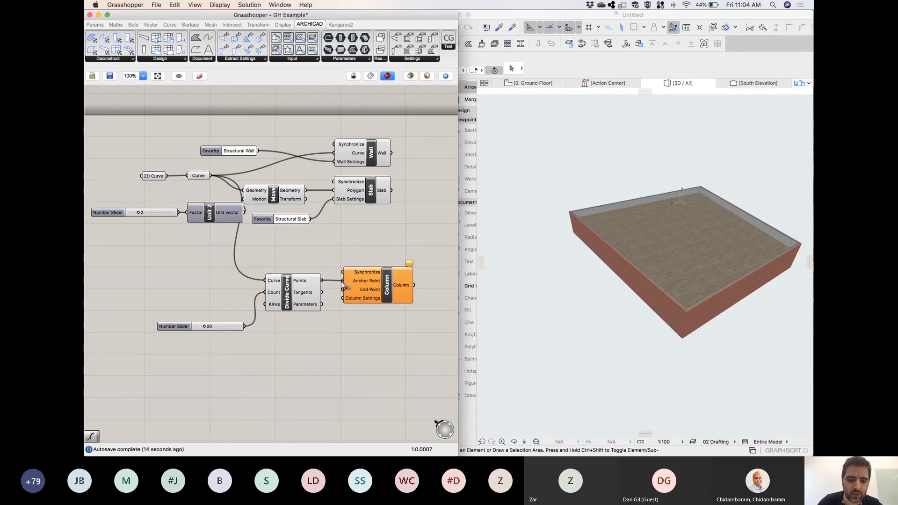
click(398, 295)
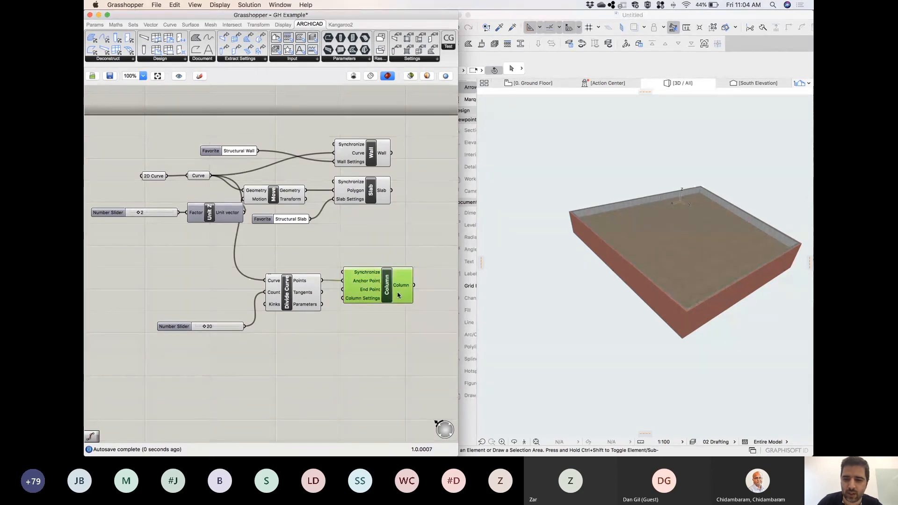
drag(398, 295, 405, 291)
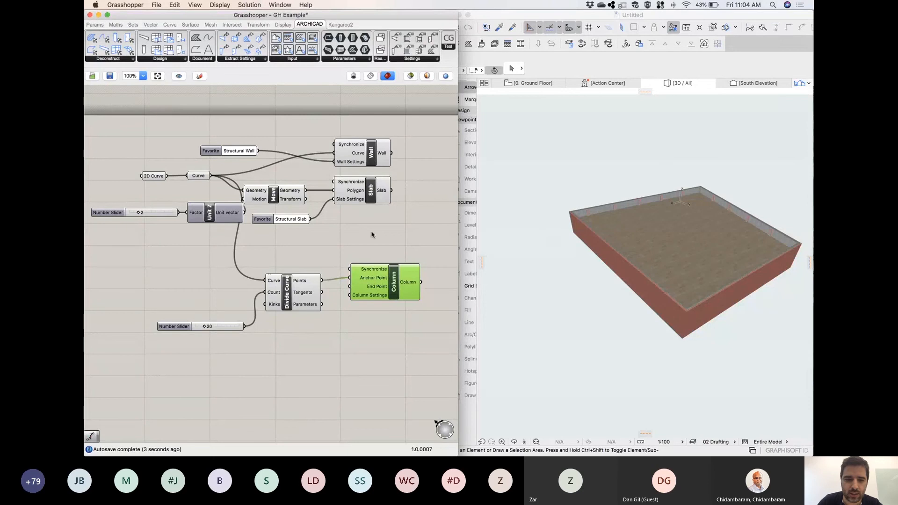
Set the slider driving Unit Z to 0 and inspect the columns in 3D and on the ground floor plan.
drag(132, 214, 125, 213)
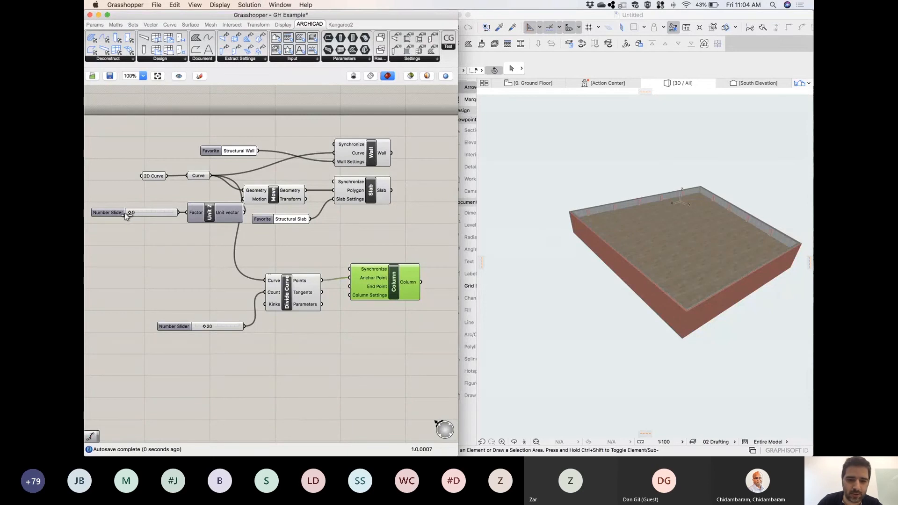
click(650, 223)
scroll(679, 238, up, 10)
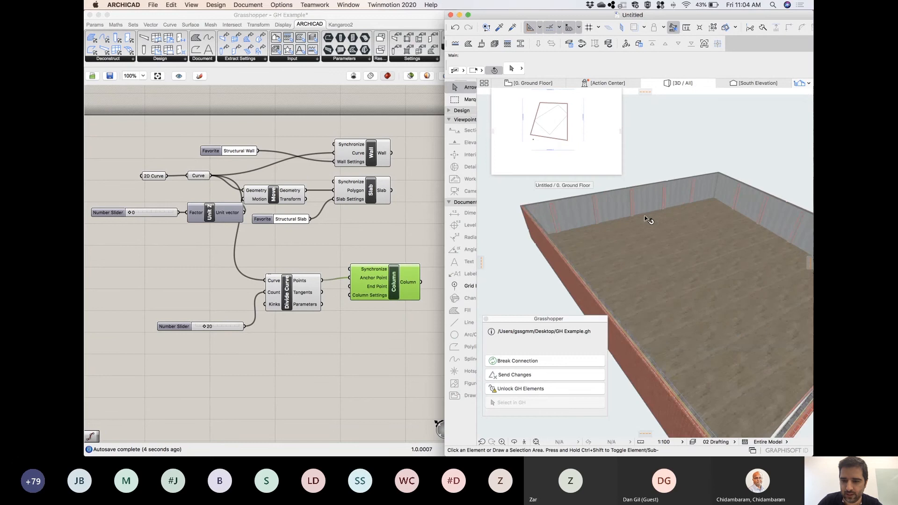
mouse_move(596, 255)
middle_down()
mouse_move(633, 263)
mouse_move(610, 261)
middle_up()
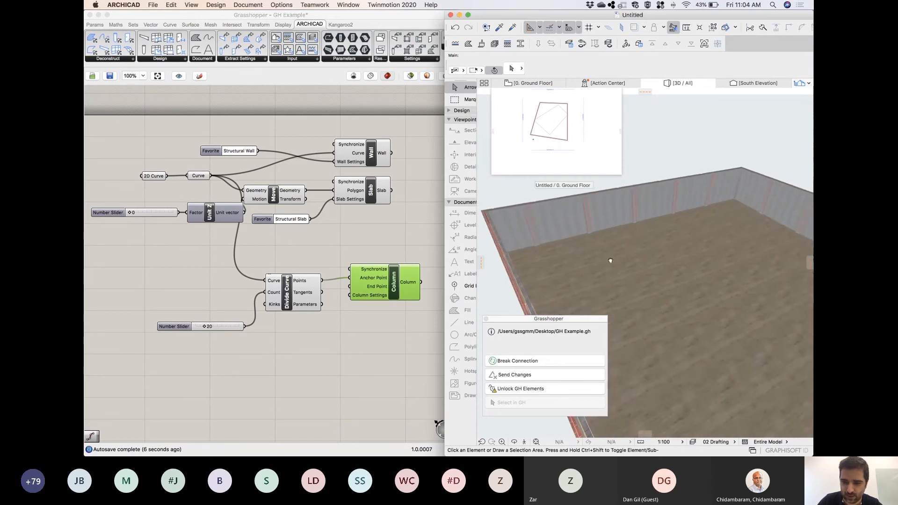
click(542, 86)
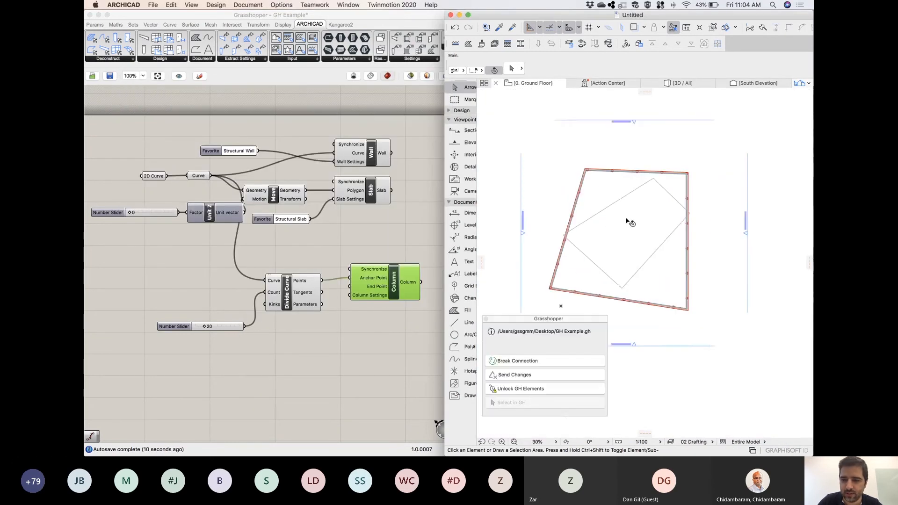
scroll(615, 213, up, 5)
scroll(615, 214, down, 3)
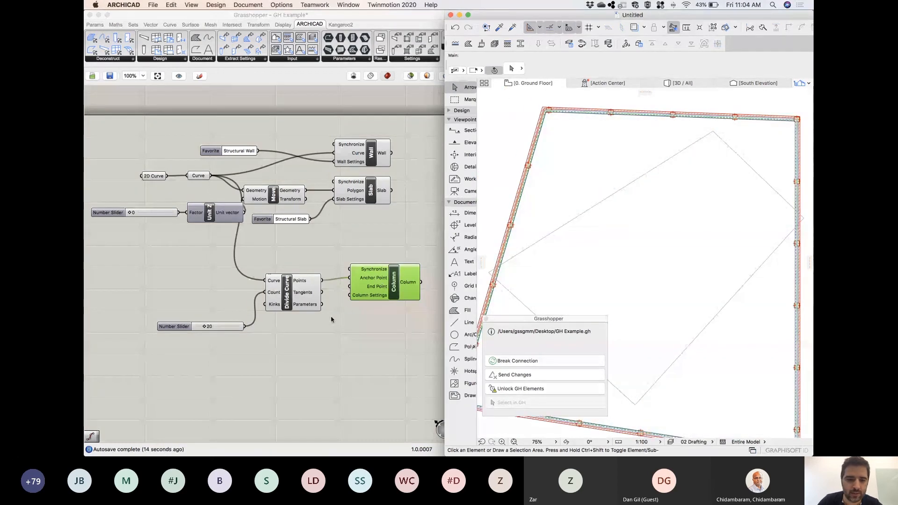
Align the division-count slider with the Count input of Divide Curve.
drag(177, 330, 171, 295)
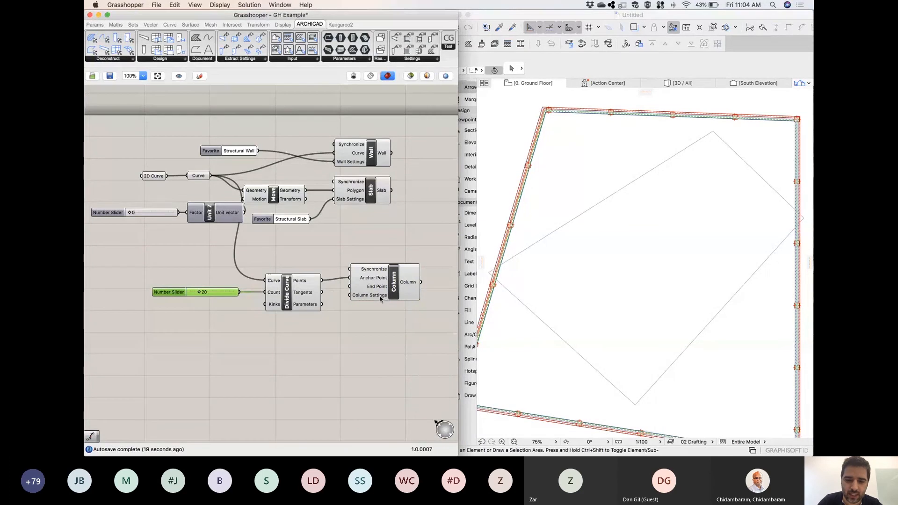
Check the options of the Column component's Column Settings input and move the component slightly farther from Divide Curve.
right_click(380, 298)
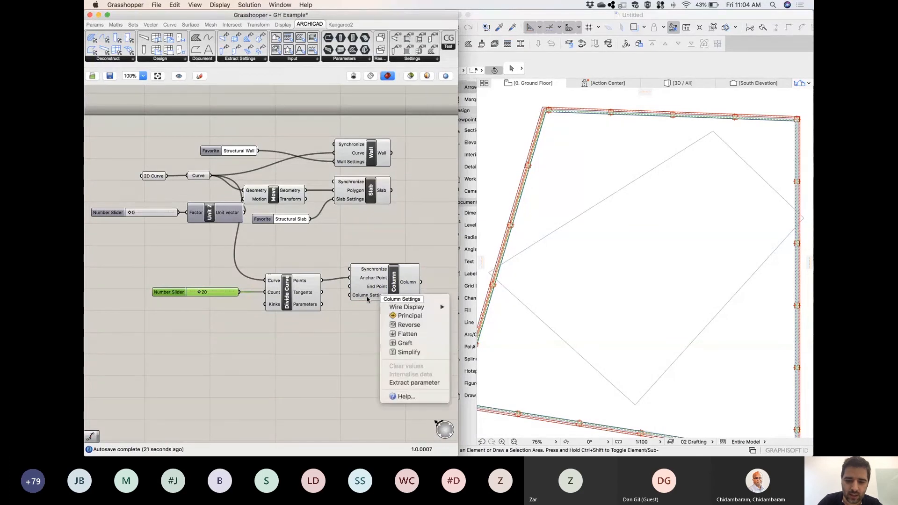
right_click(395, 294)
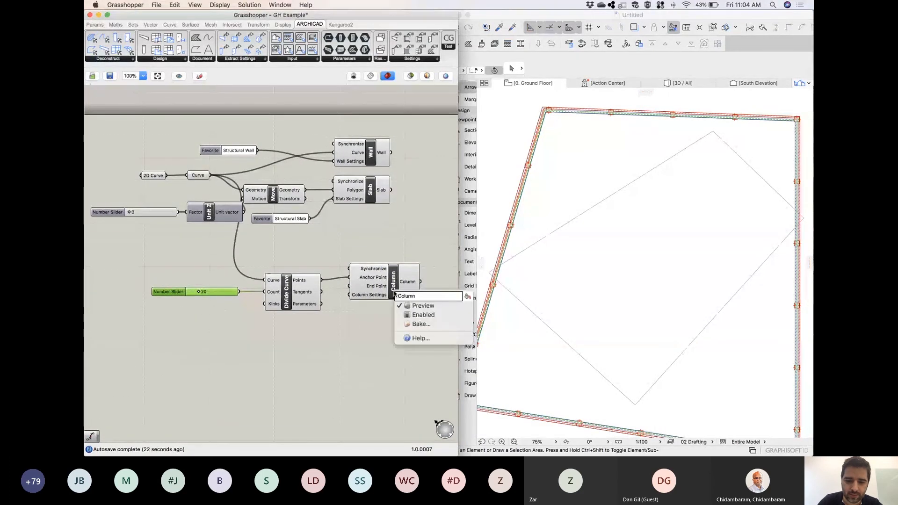
click(379, 297)
click(375, 297)
right_click(377, 298)
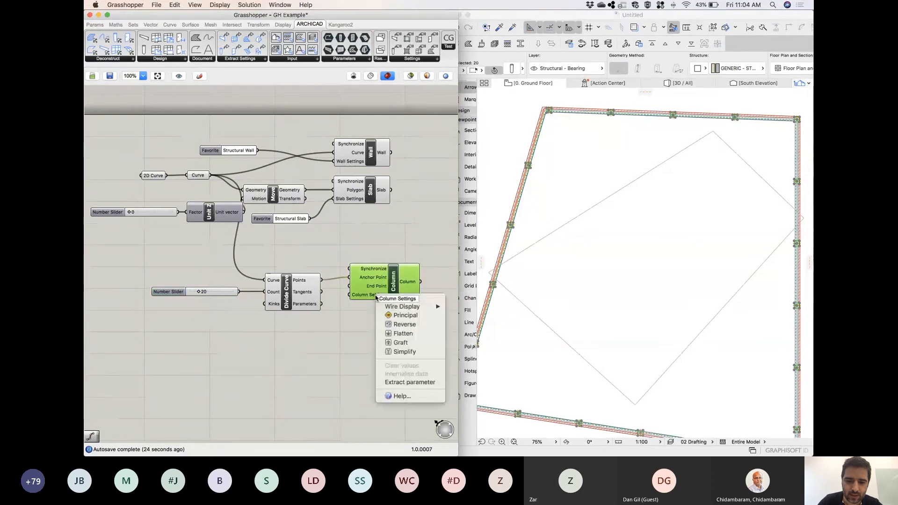
click(364, 318)
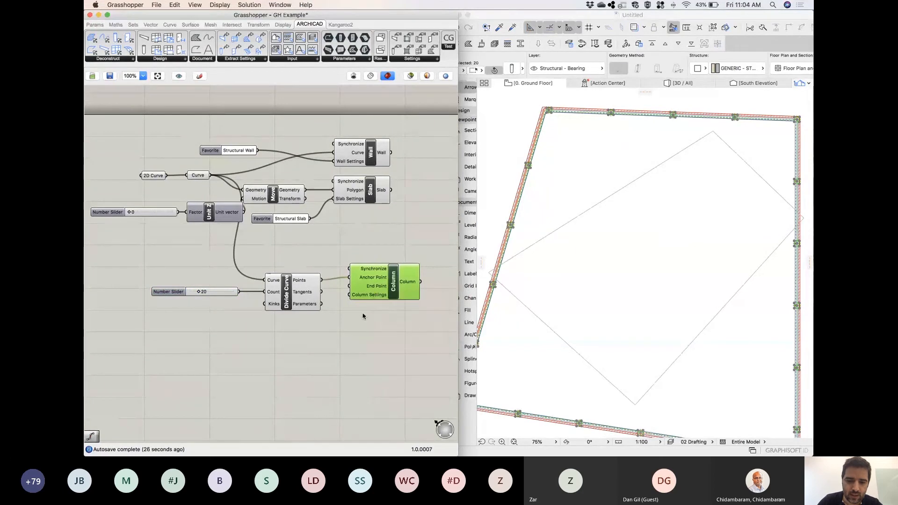
drag(373, 295, 389, 298)
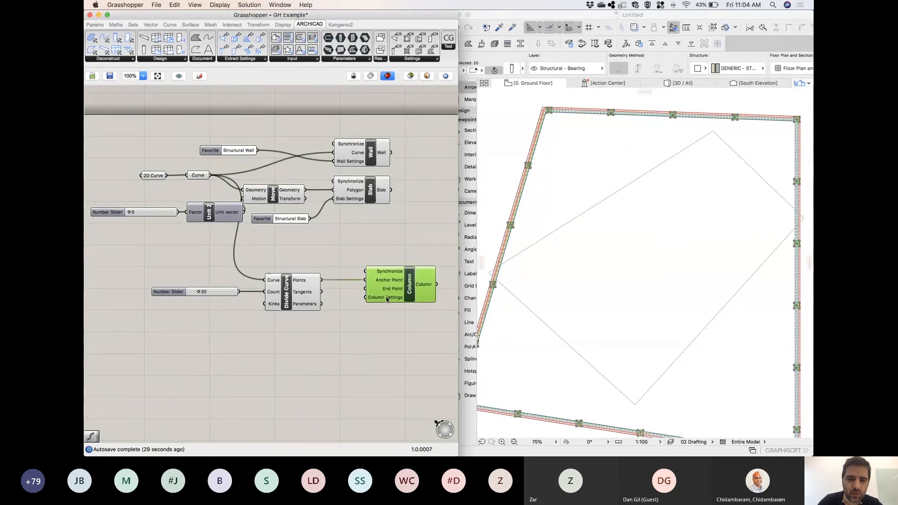
click(369, 59)
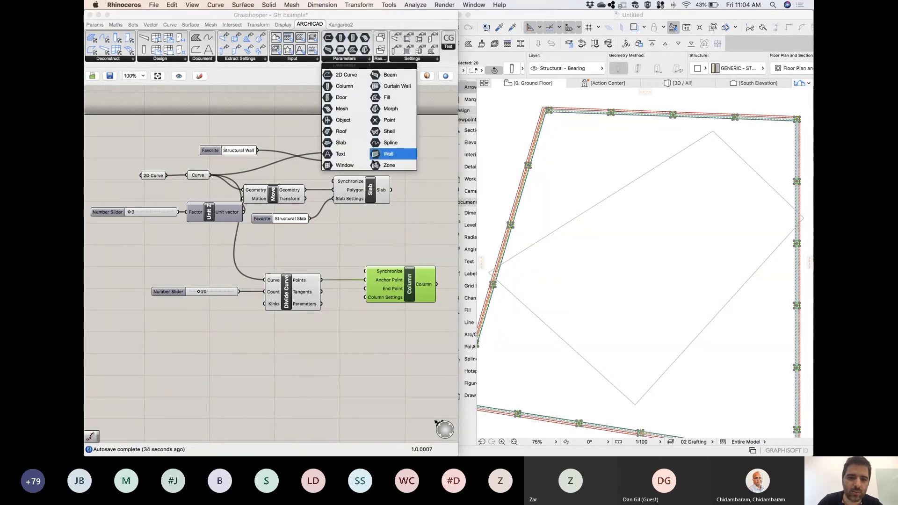
click(348, 87)
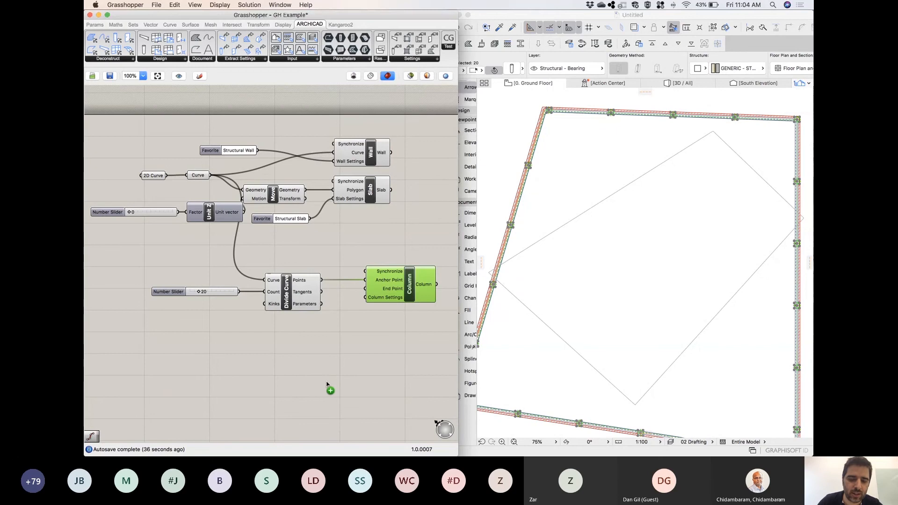
click(304, 362)
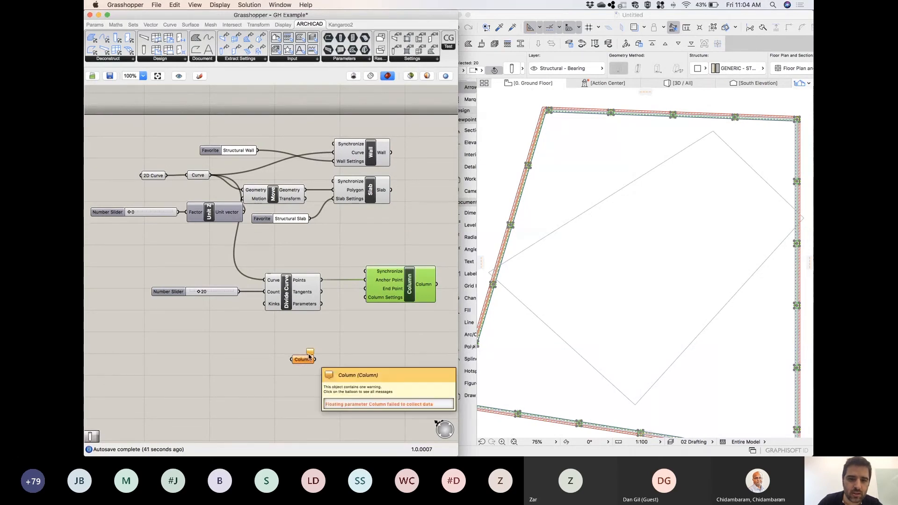
key(super+z)
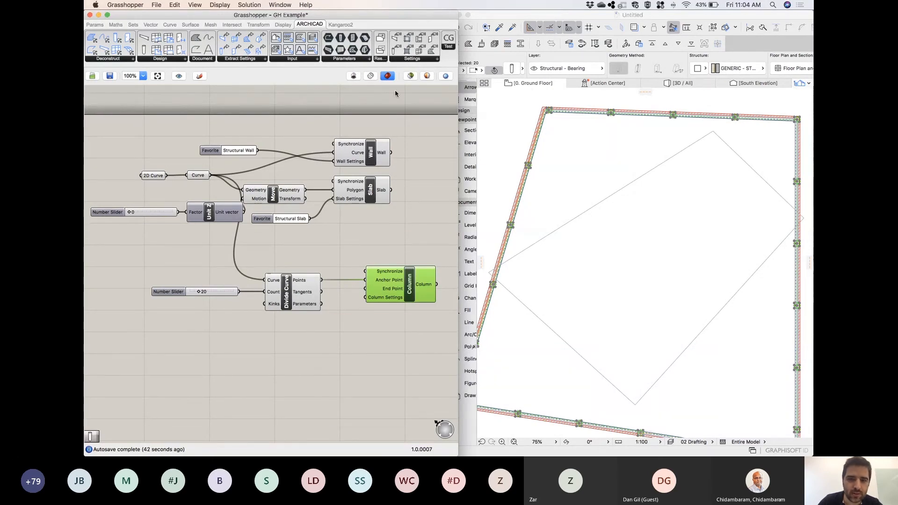
Add an ARCHICAD Column Settings component below Divide Curve and connect its output to the Column Settings input of Column.
click(435, 61)
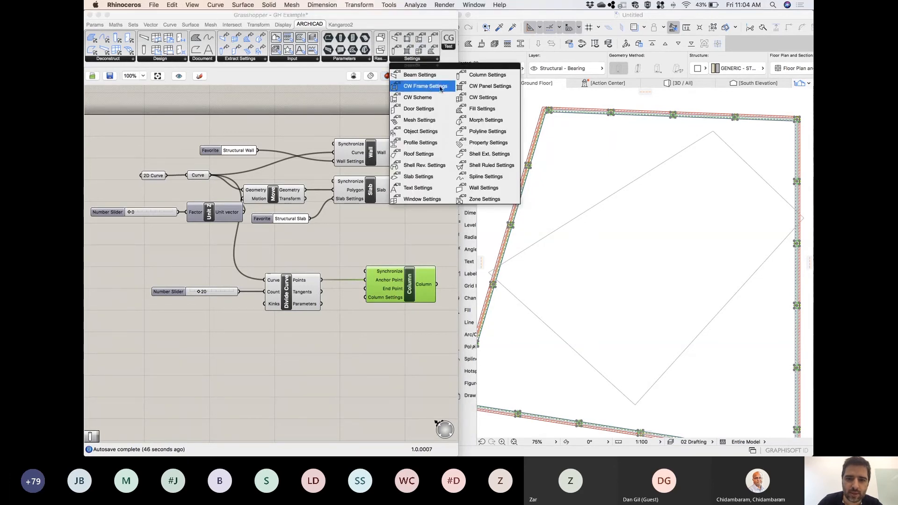
click(469, 77)
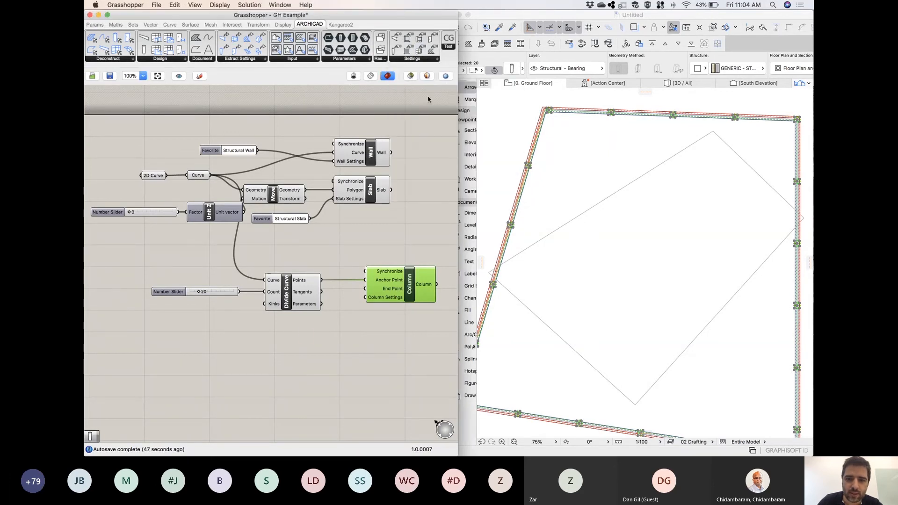
click(290, 369)
drag(287, 326, 291, 358)
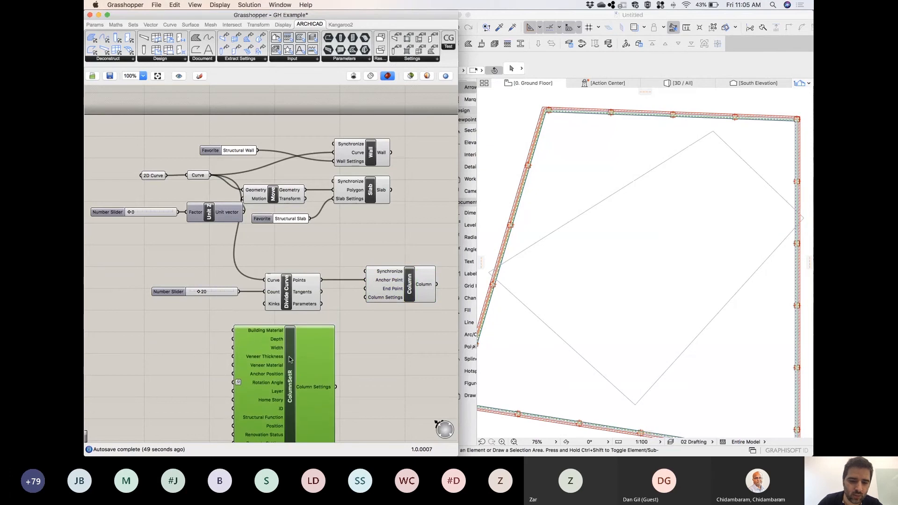
drag(338, 386, 366, 297)
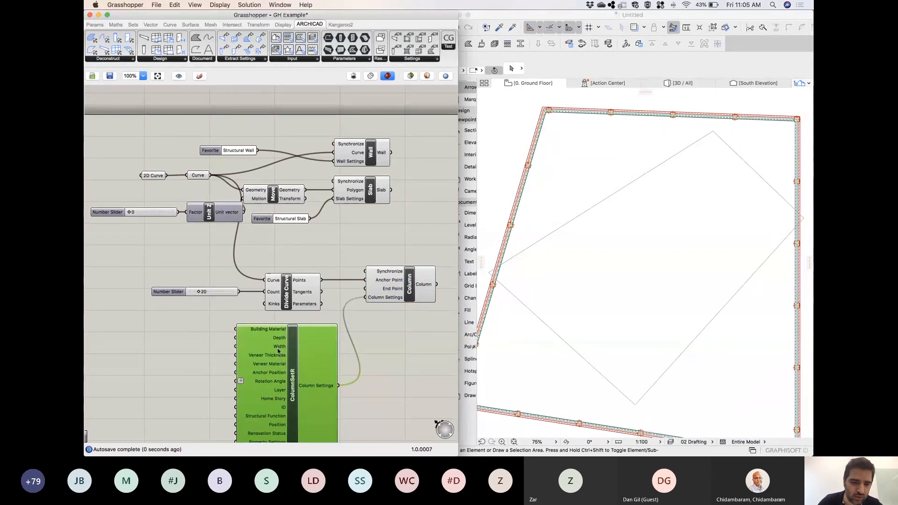
right_click(265, 330)
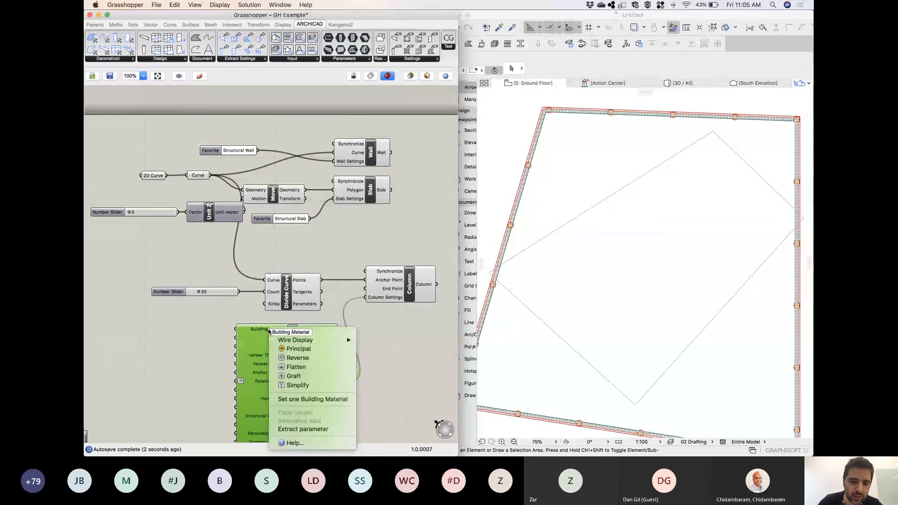
click(318, 400)
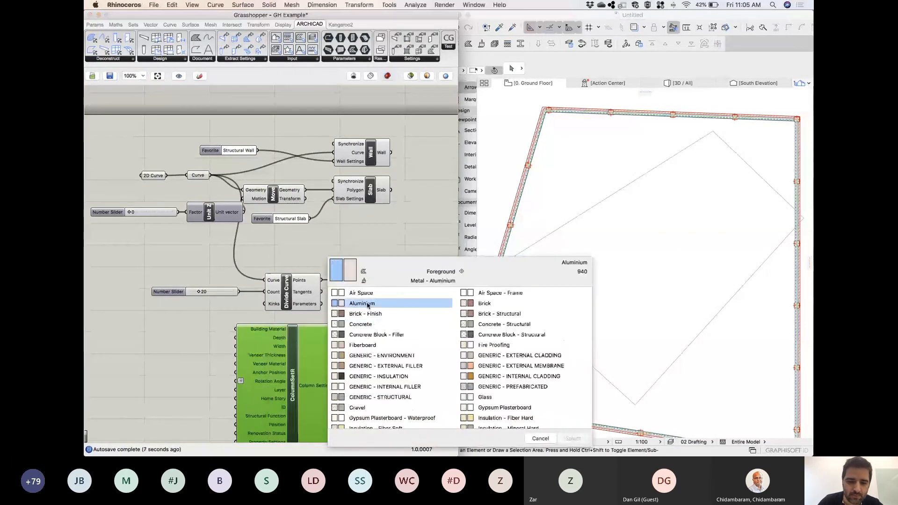
scroll(470, 345, down, 5)
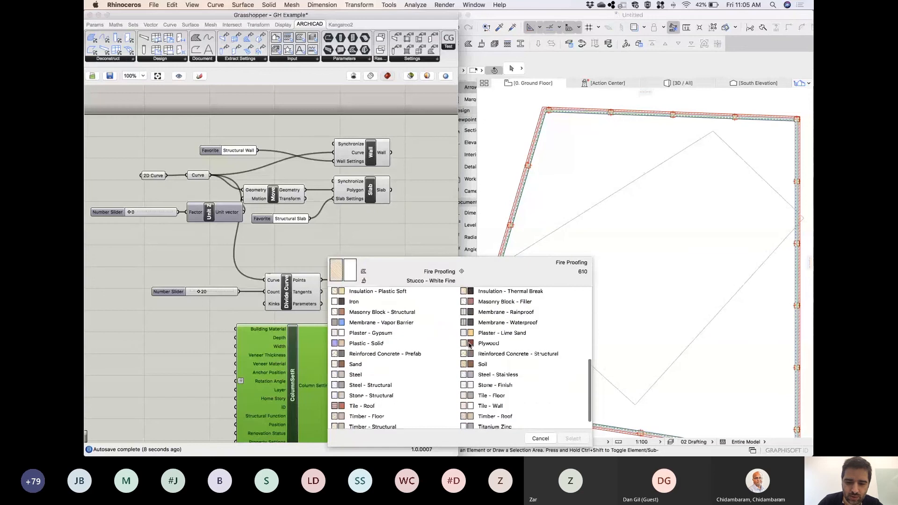
scroll(470, 345, down, 1)
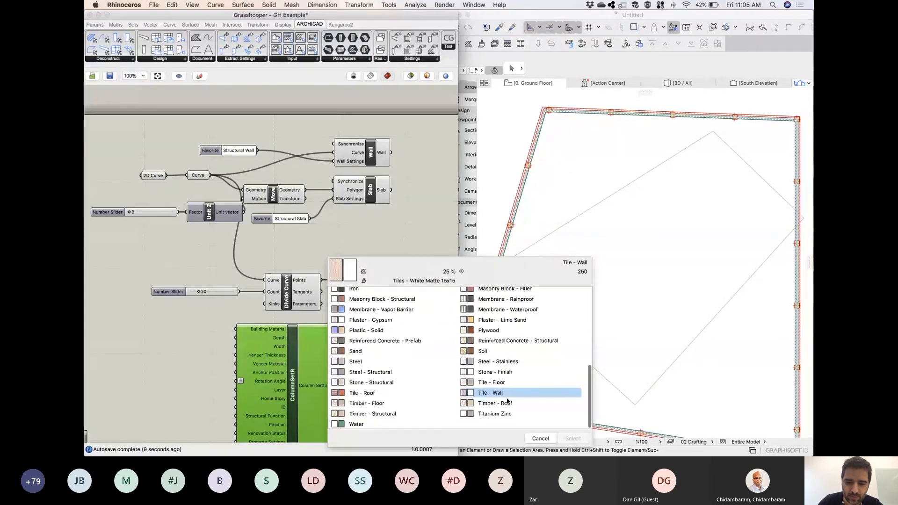
click(520, 344)
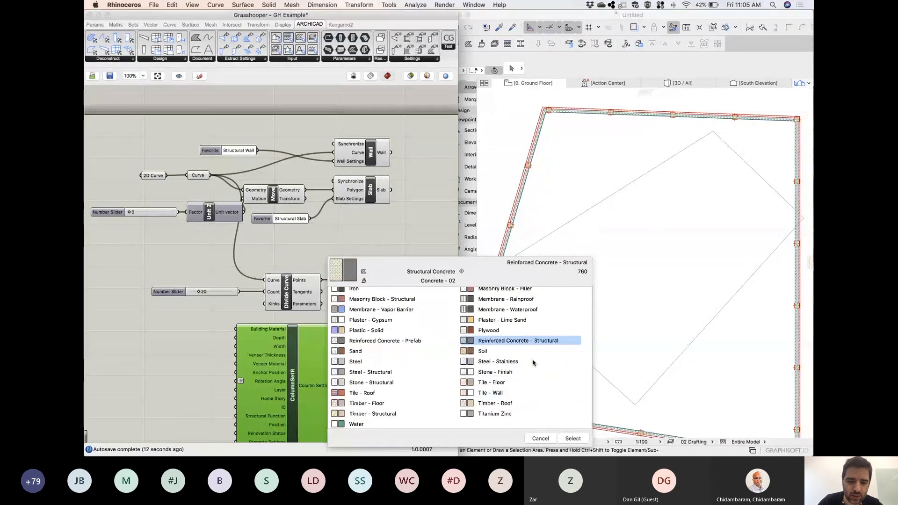
click(541, 438)
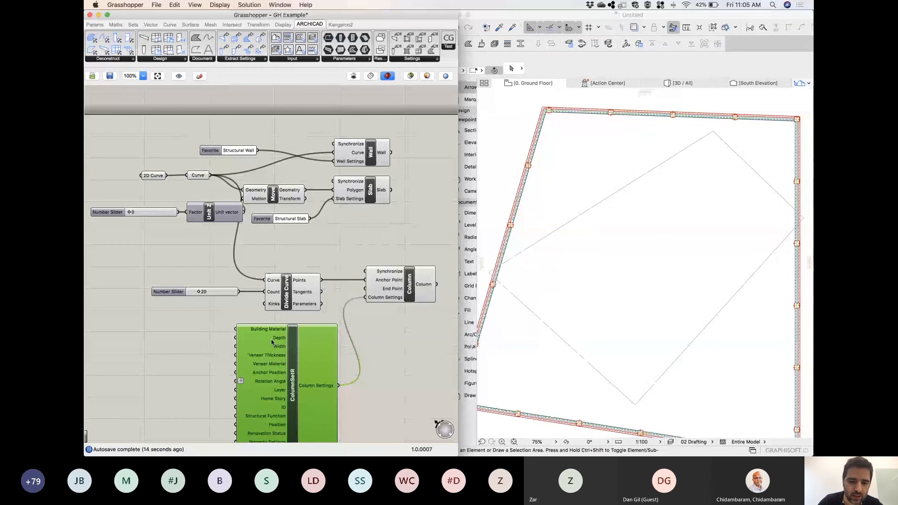
Add a number slider with the value 0.3 and connect it to the Depth input of the Column Settings component.
right_click(277, 340)
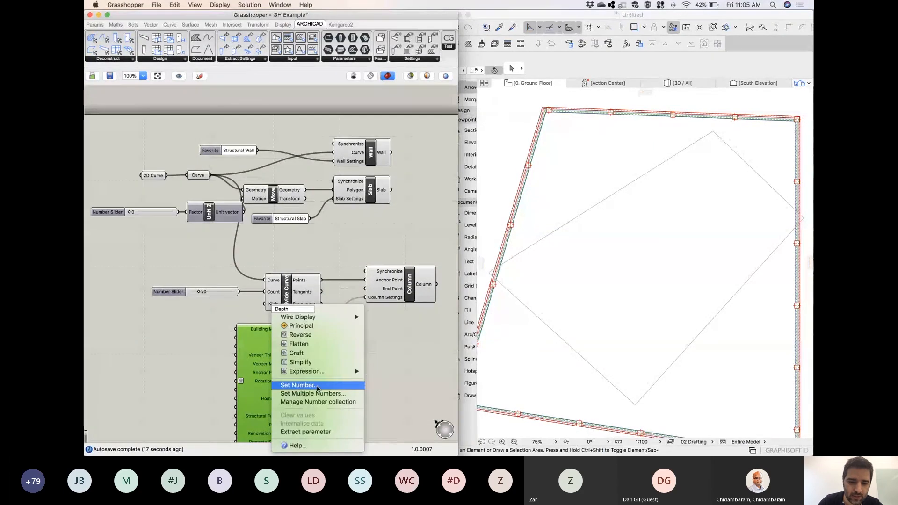
click(164, 332)
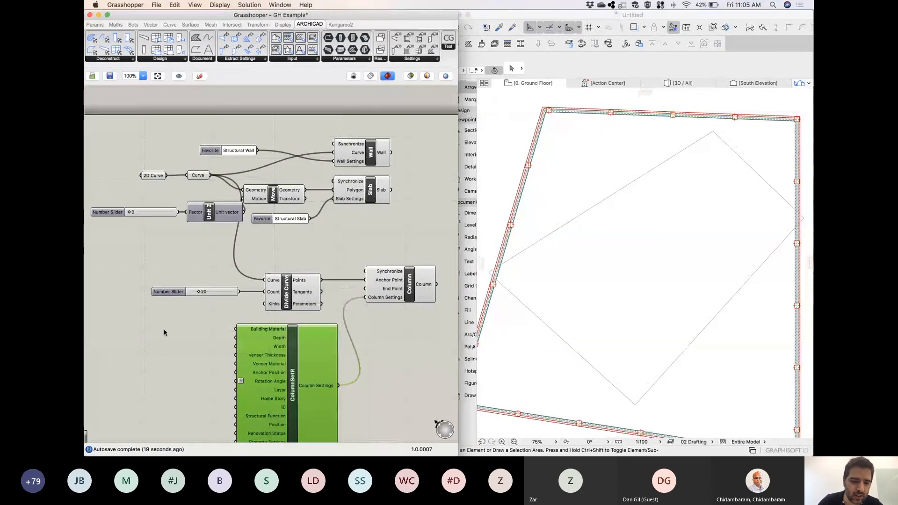
double_click(163, 333)
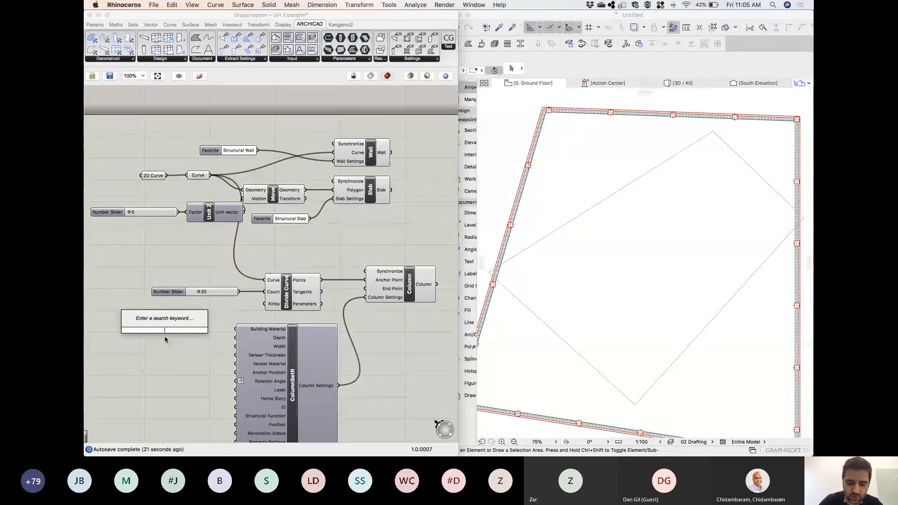
text(.)
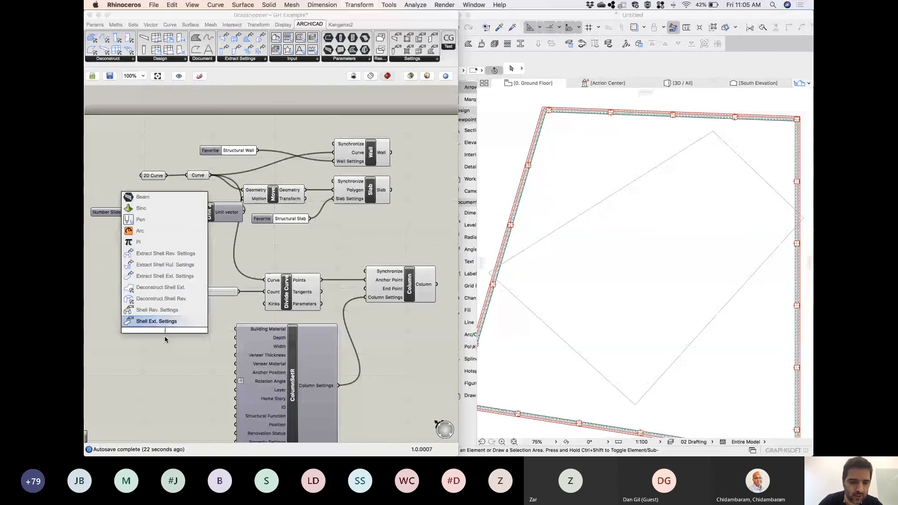
text(3)
key(Return)
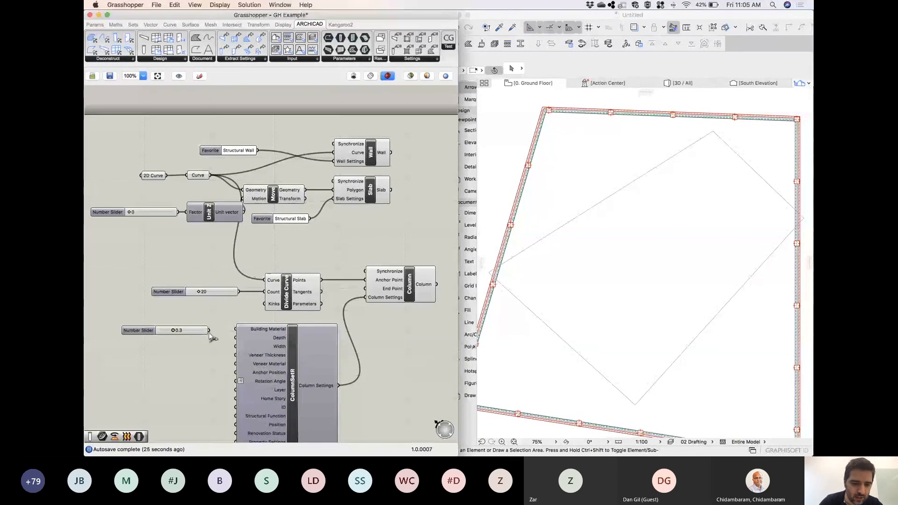
drag(209, 330, 236, 337)
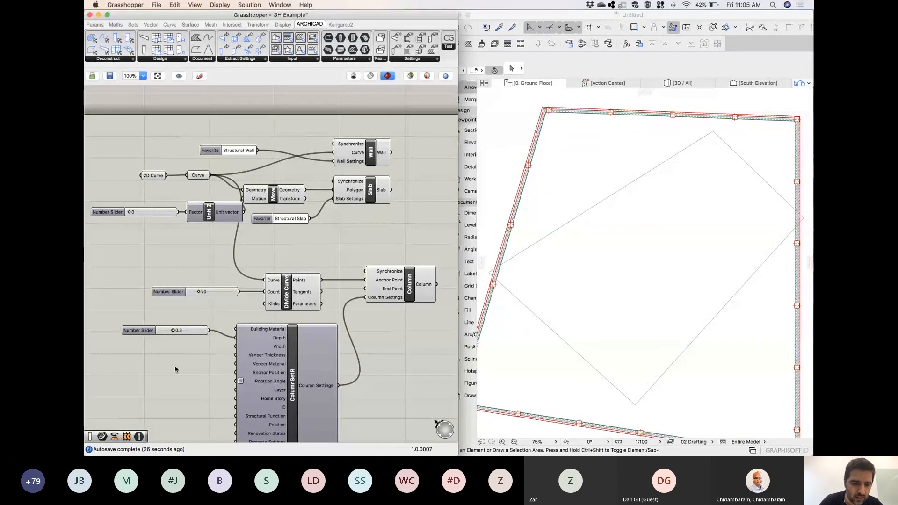
Align the slider with the Depth input, connect it to Width as well, and set its value to 0.6.
drag(149, 331, 145, 338)
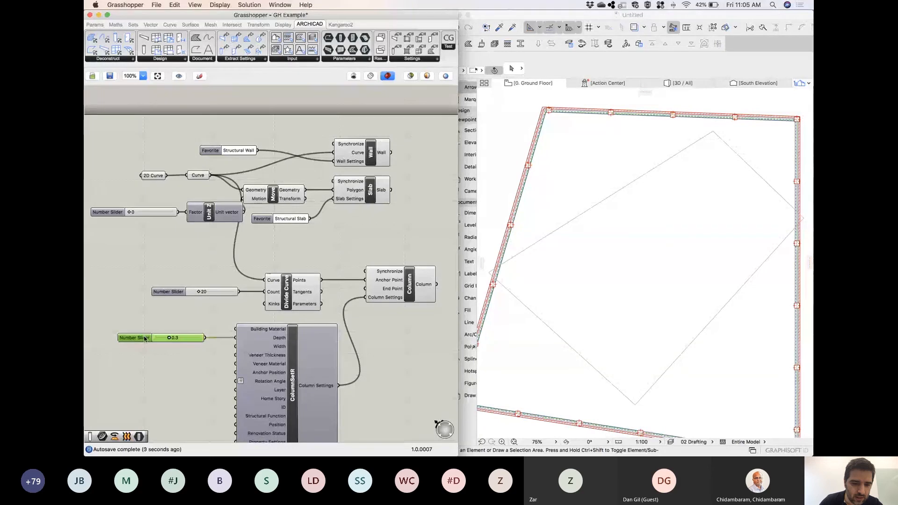
drag(205, 338, 236, 347)
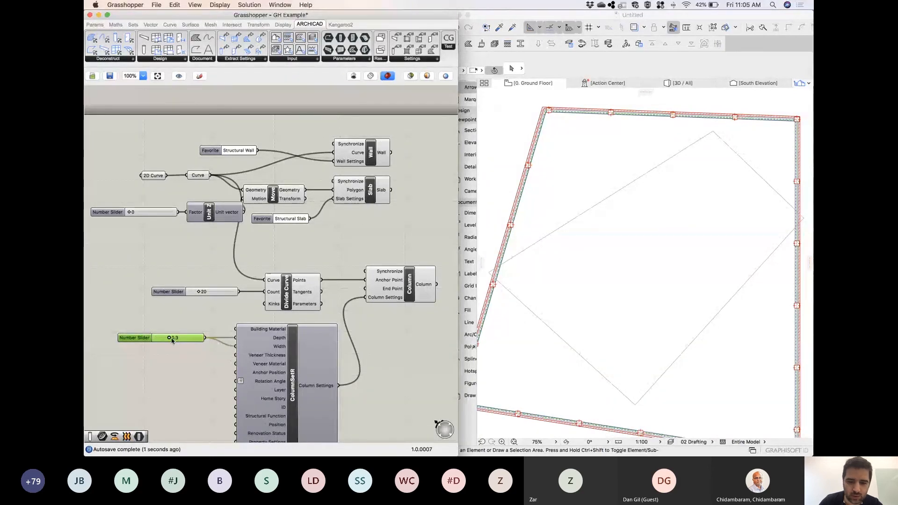
drag(169, 338, 183, 340)
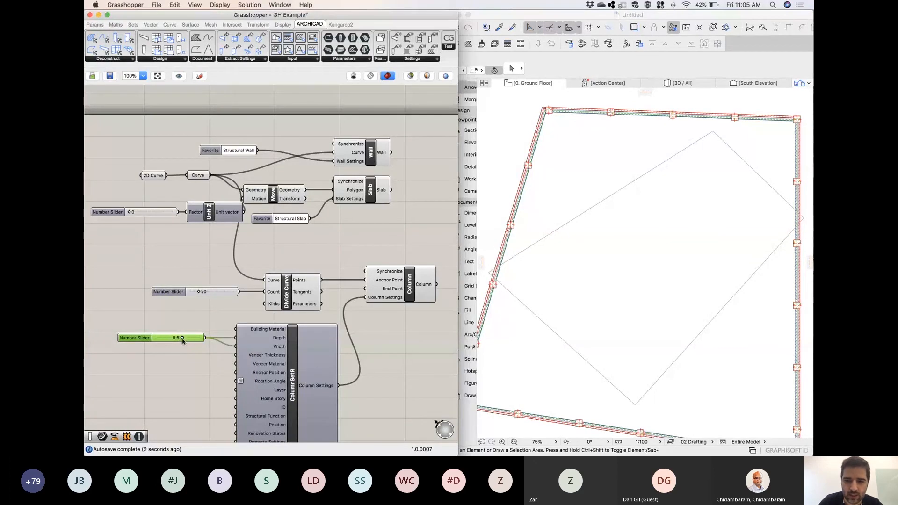
Add a second number slider with the value 0.3, use it as the only Width source, and place it beneath the Depth slider.
double_click(160, 381)
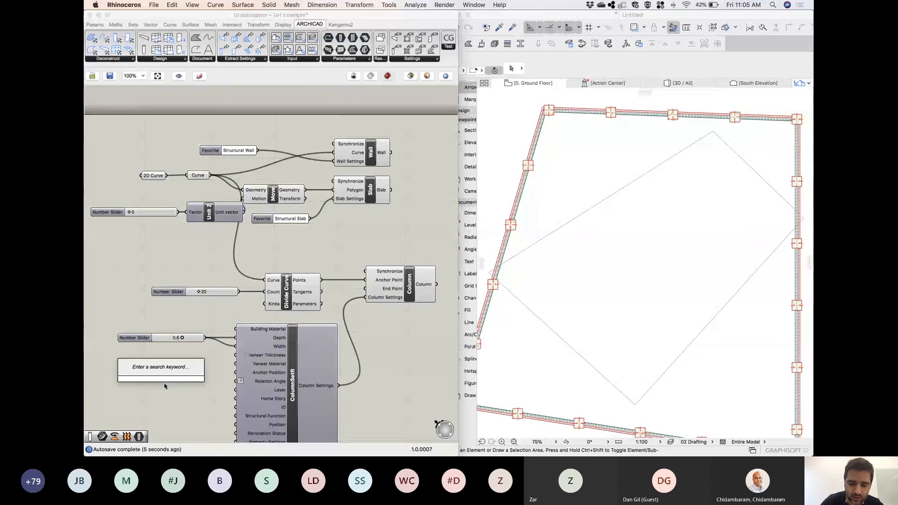
text(0.3)
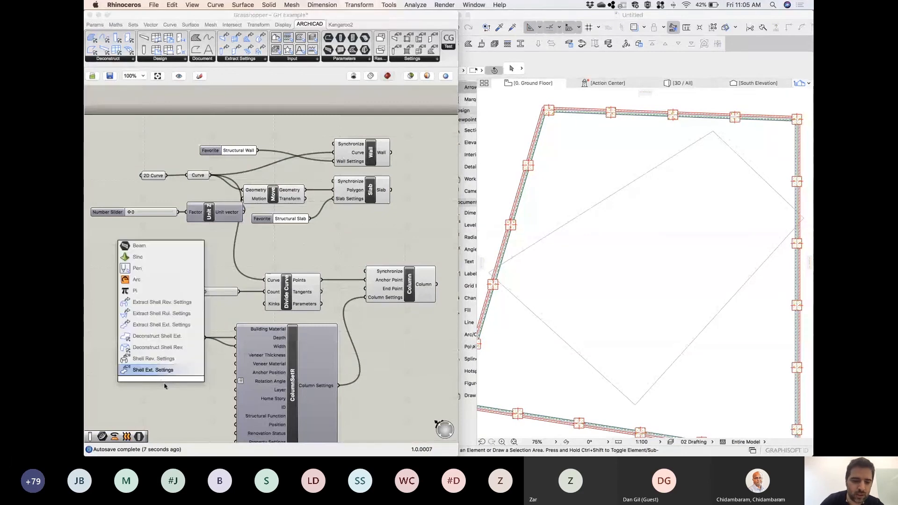
key(Return)
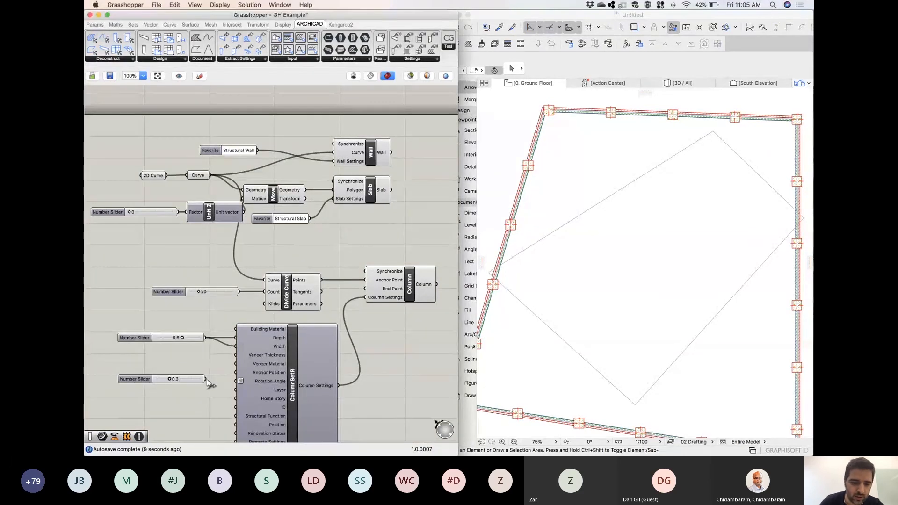
drag(206, 379, 237, 346)
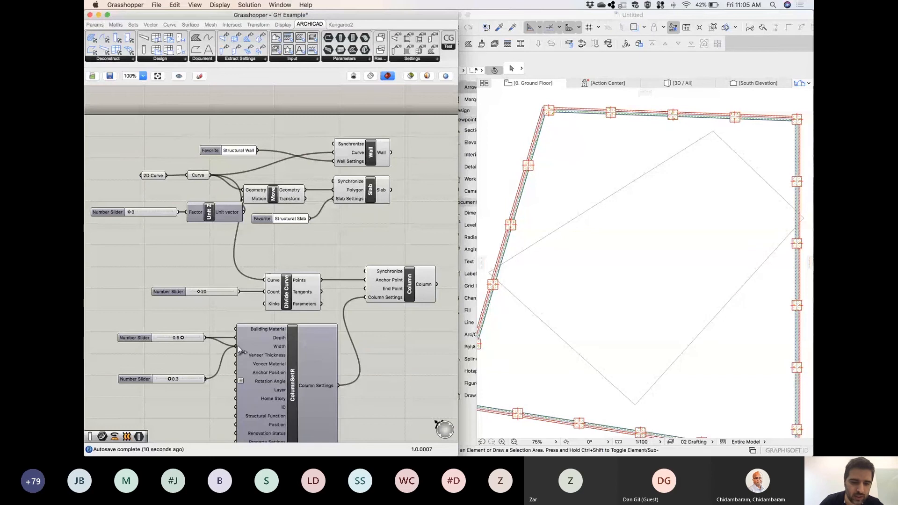
click(155, 381)
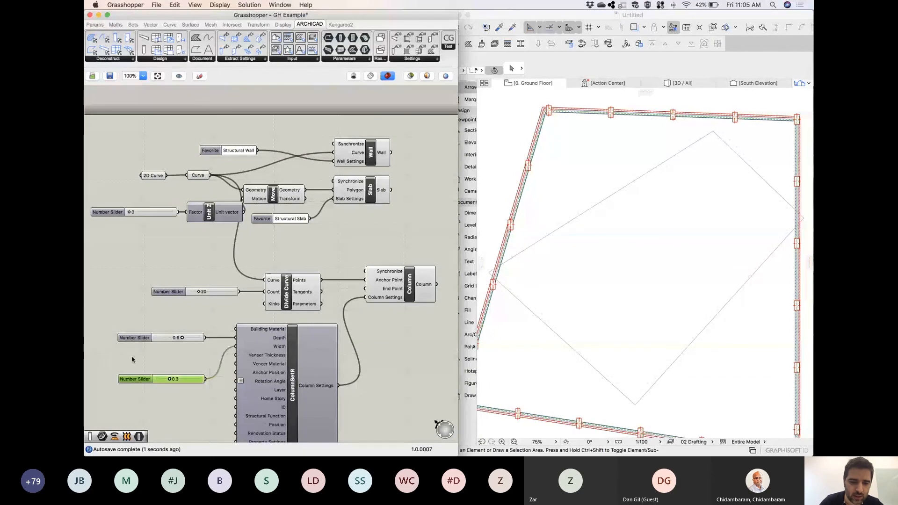
drag(137, 382, 135, 358)
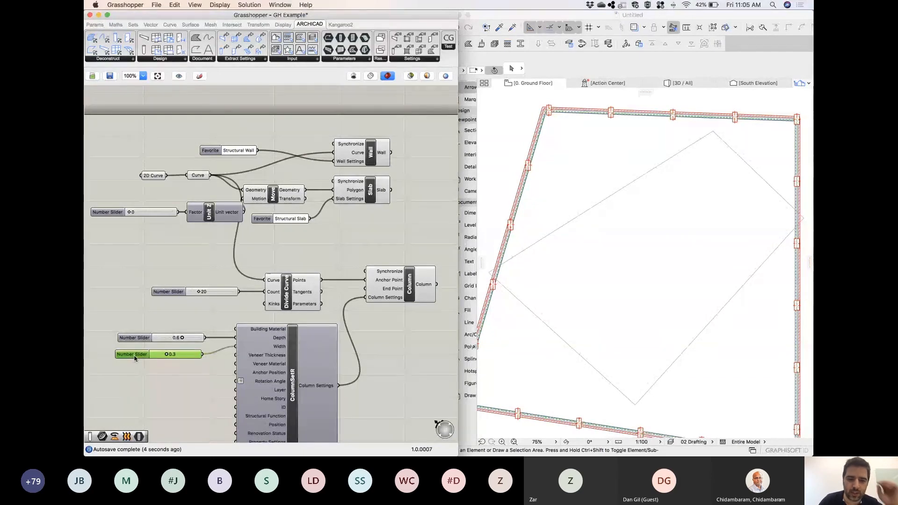
Rename the number slider feeding the Width input of the column settings as "Column width".
double_click(135, 354)
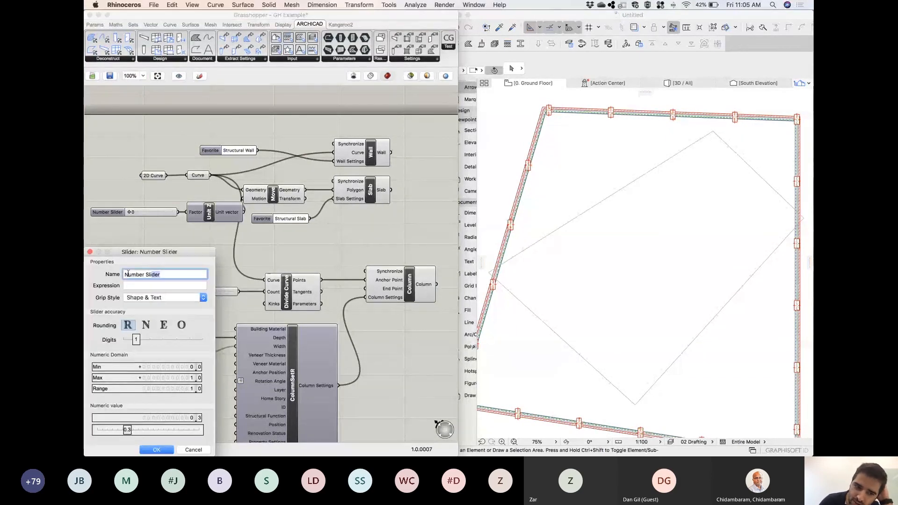
triple_click(124, 275)
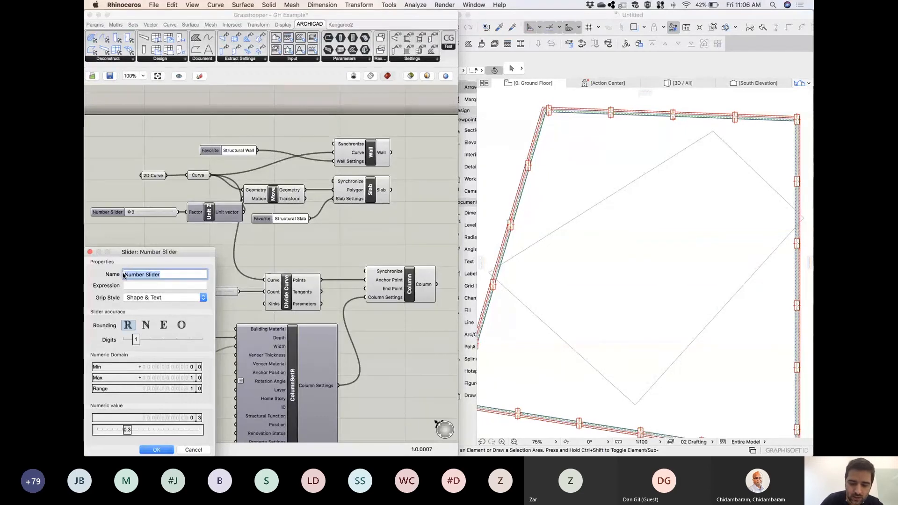
text(Column w)
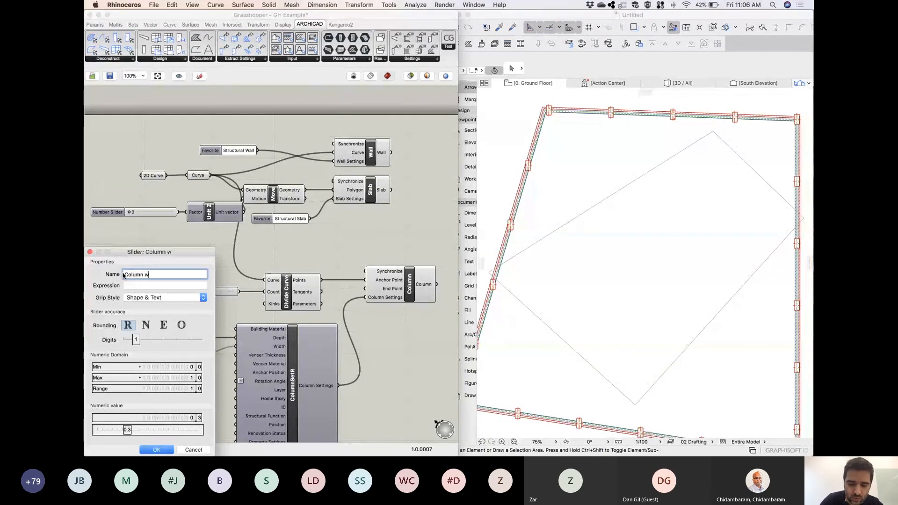
text(idth)
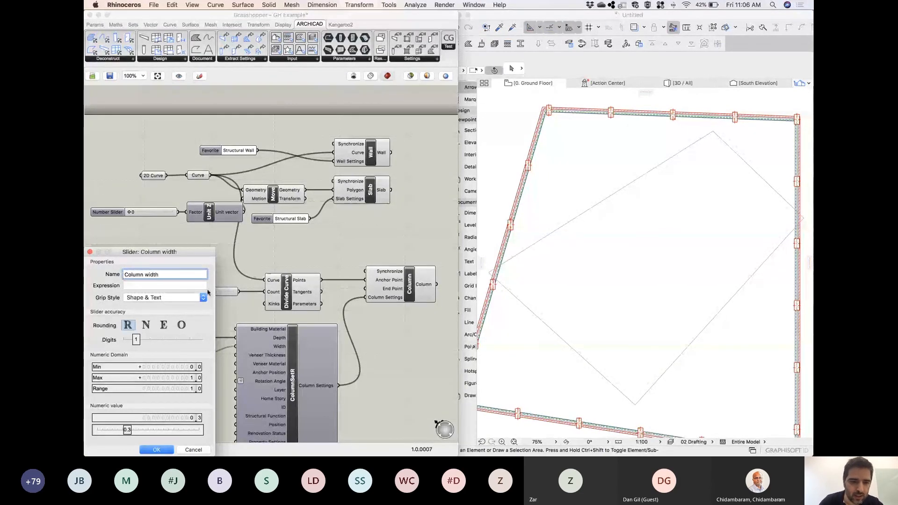
click(157, 450)
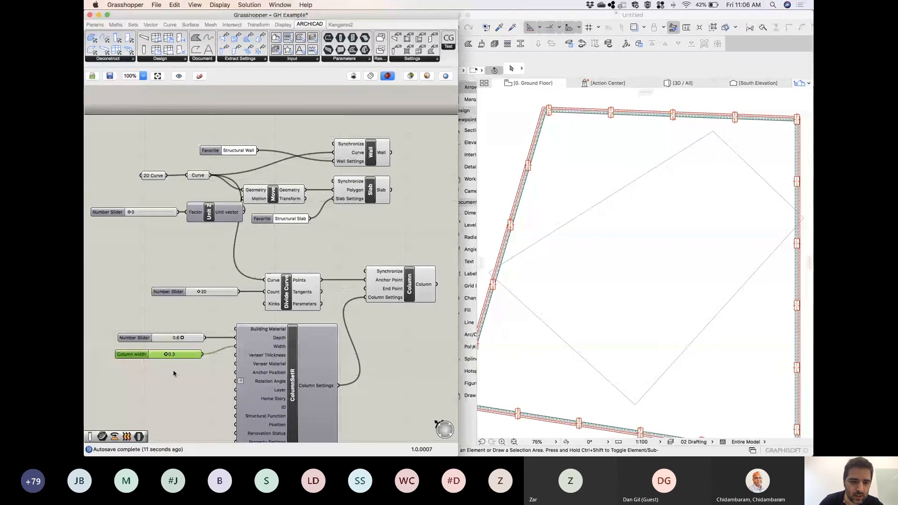
Rename the slider feeding the Depth input as "Column depth" and align the Column width slider closely beneath it.
click(140, 341)
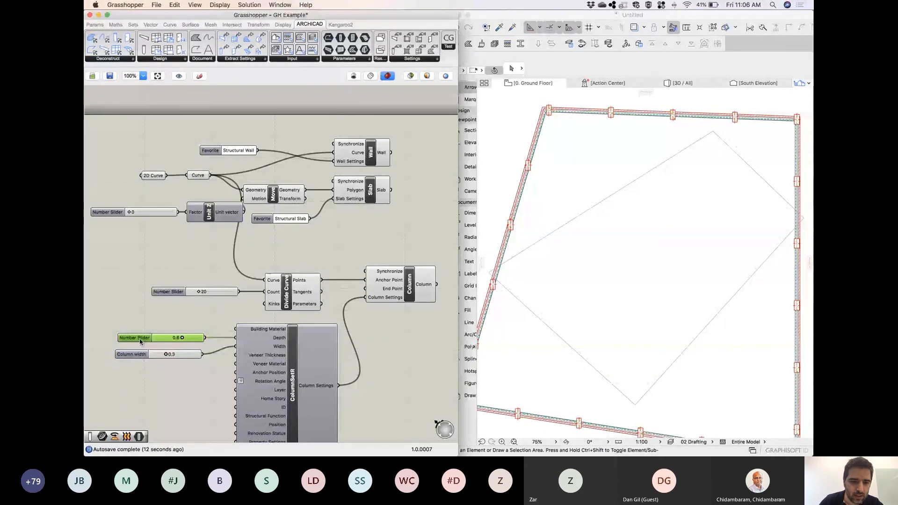
double_click(141, 341)
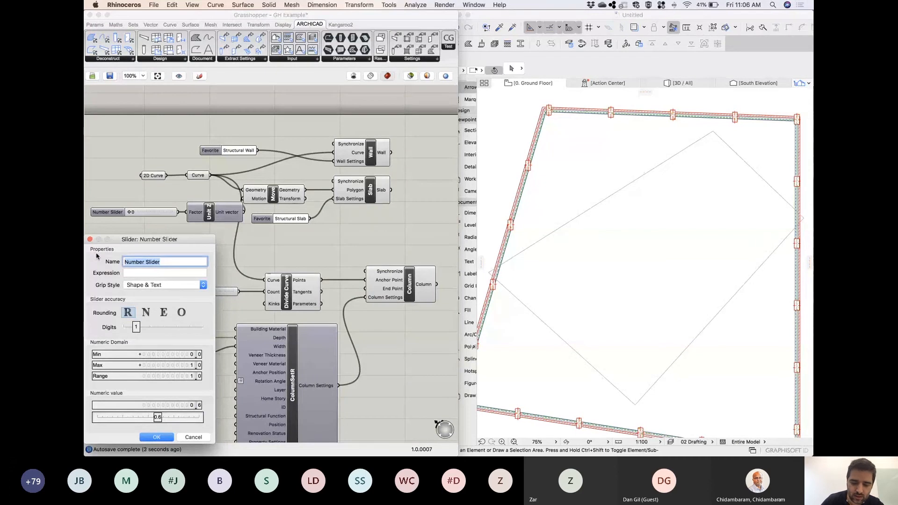
text(Colum)
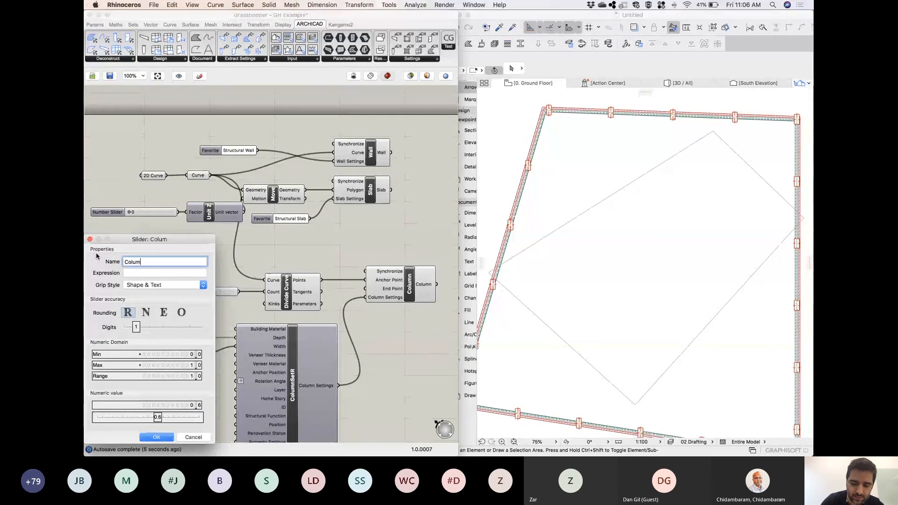
text(n I)
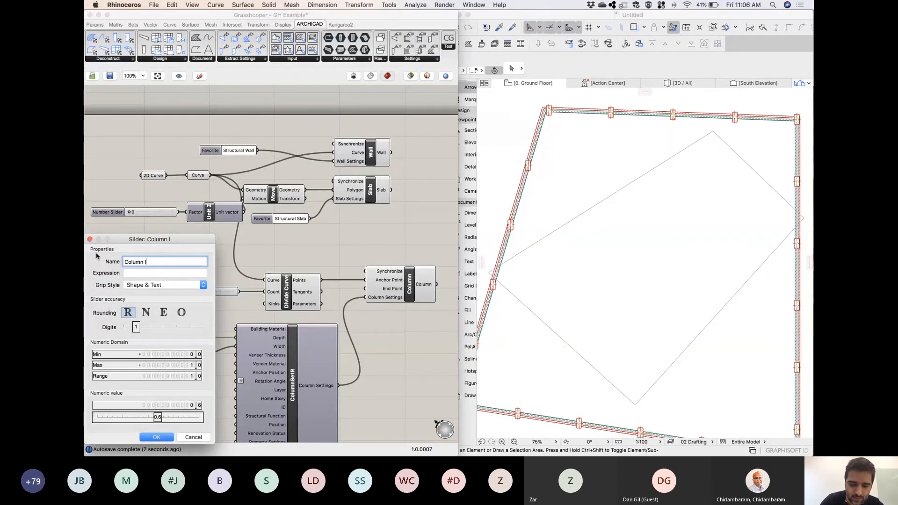
text(depth)
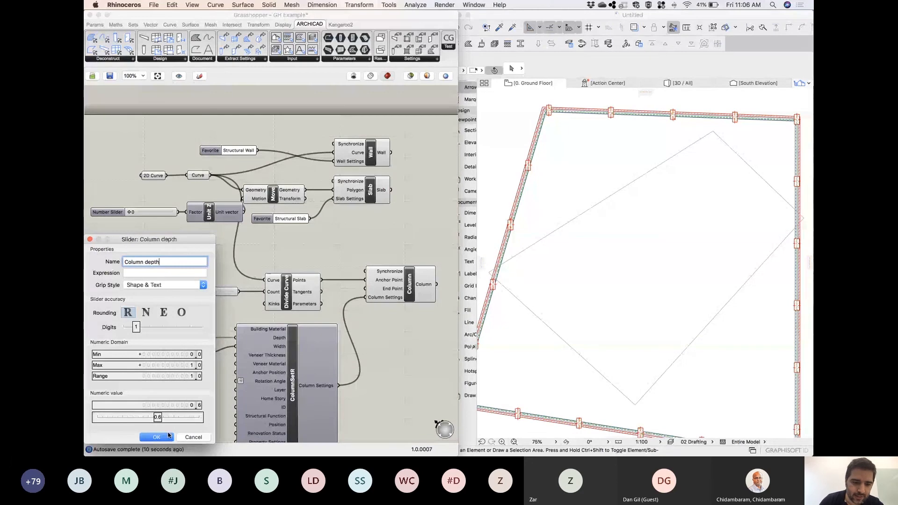
key(Return)
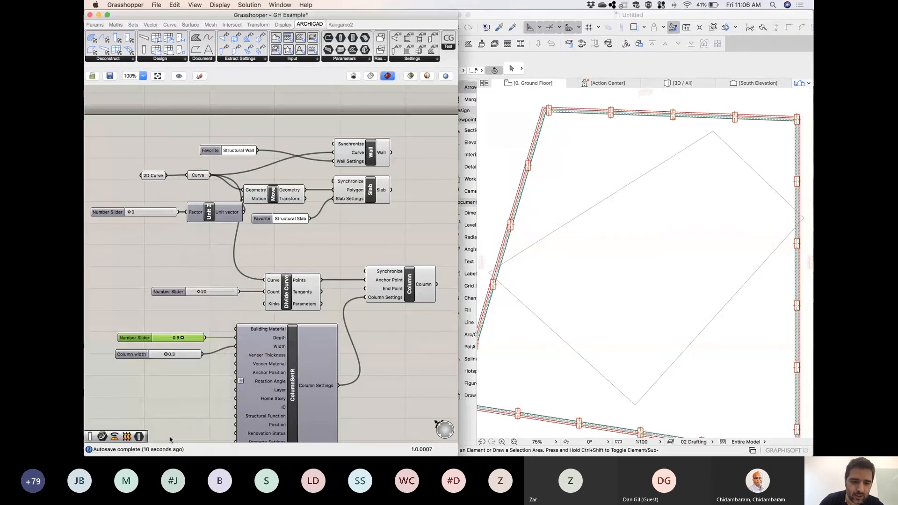
drag(131, 350, 134, 355)
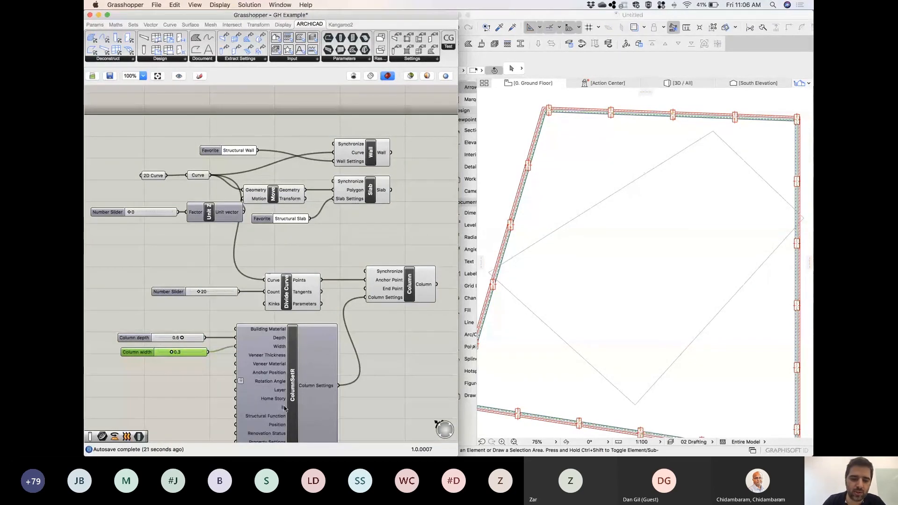
double_click(200, 386)
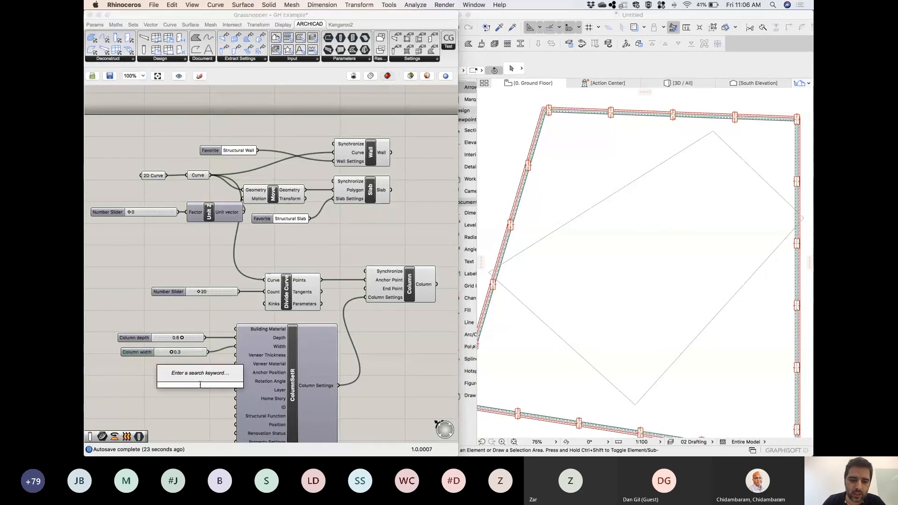
click(207, 414)
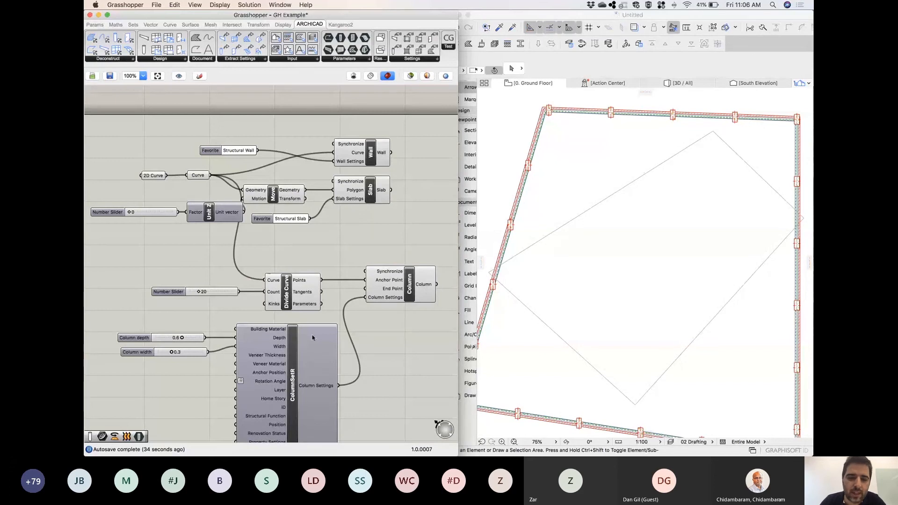
scroll(337, 315, down, 3)
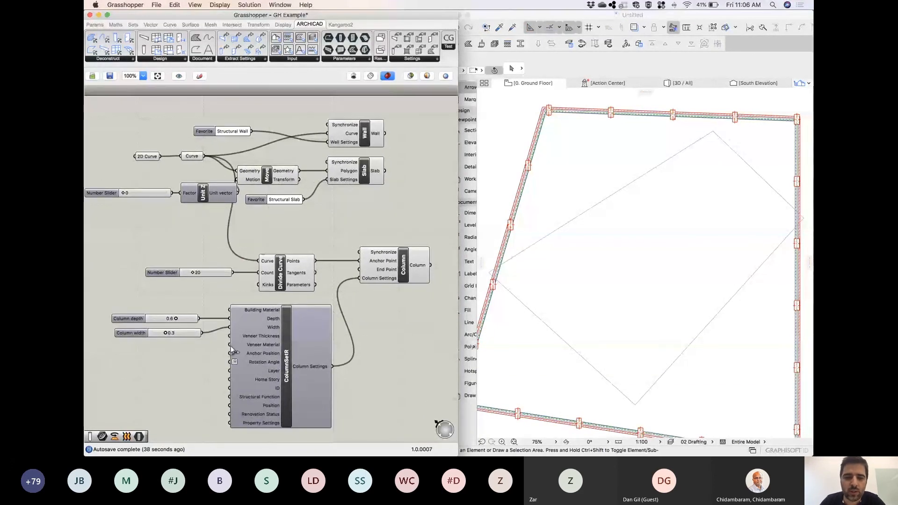
mouse_move(245, 322)
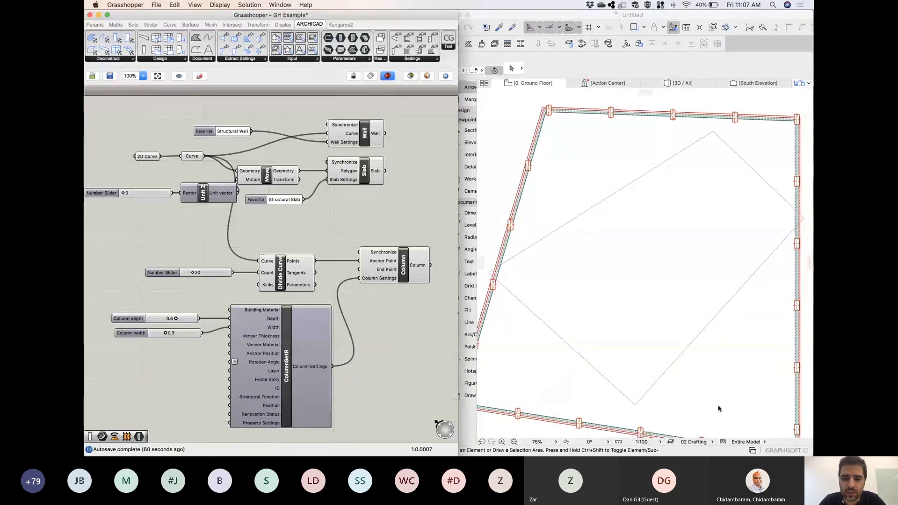
Switch to Microsoft Teams and read through the recent and earlier messages in the meeting chat.
key(super+Tab)
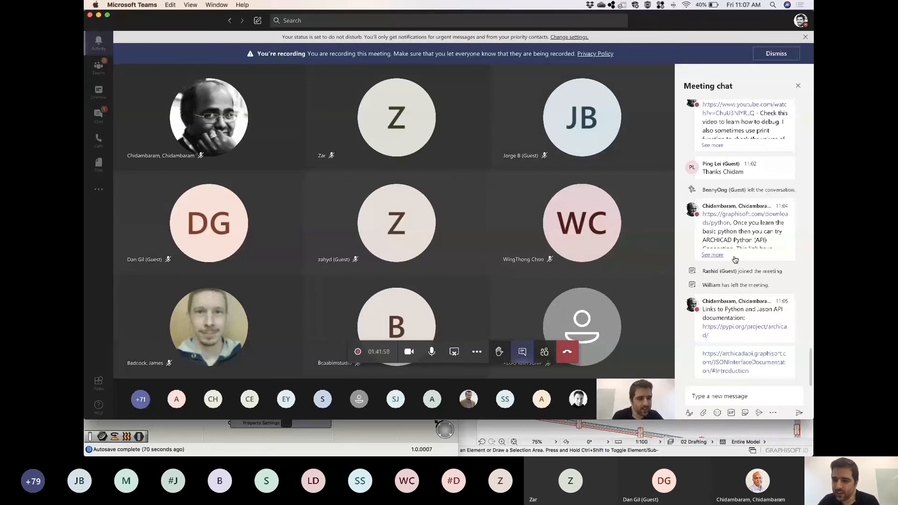
scroll(736, 259, up, 1)
scroll(735, 258, up, 2)
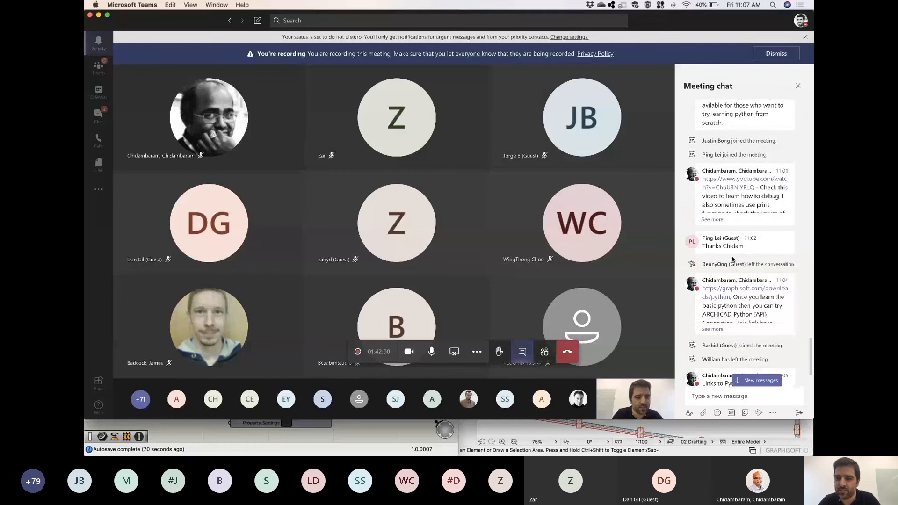
scroll(731, 259, down, 3)
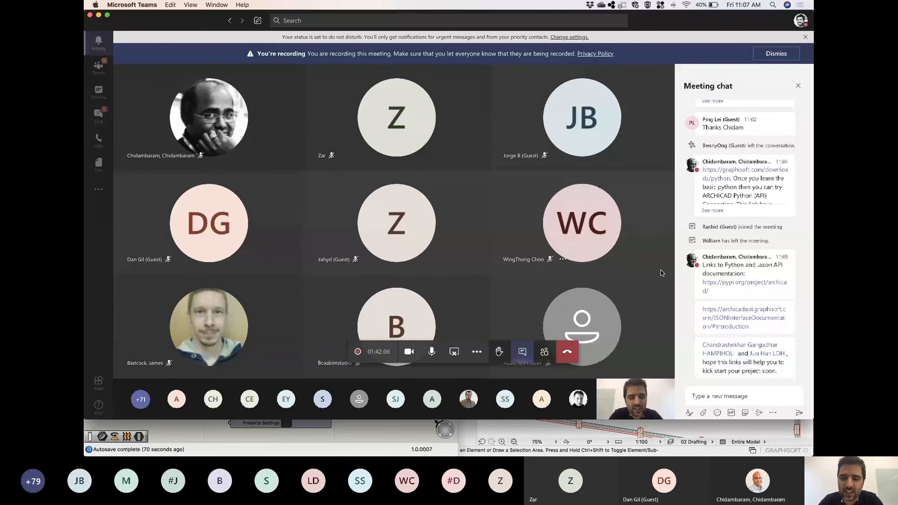
scroll(744, 243, up, 5)
scroll(691, 281, up, 3)
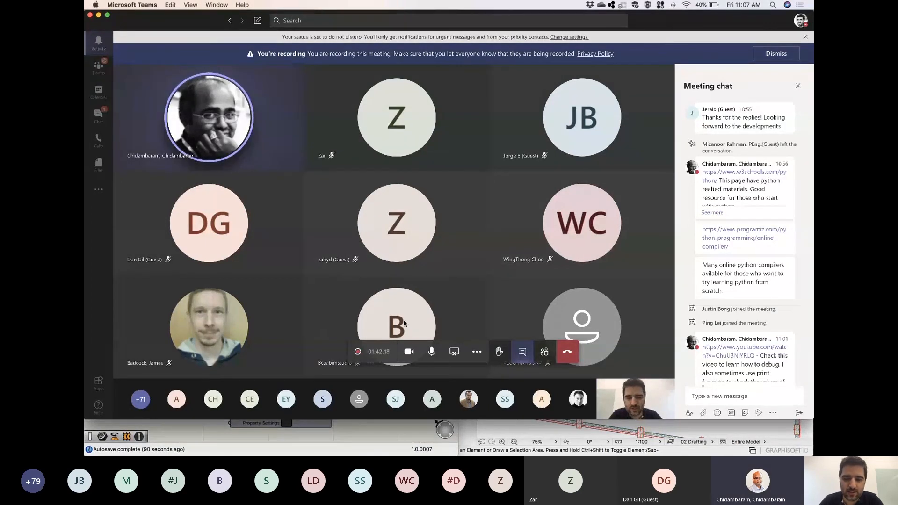
Admit the participant waiting in the lobby to the Teams meeting.
mouse_move(391, 329)
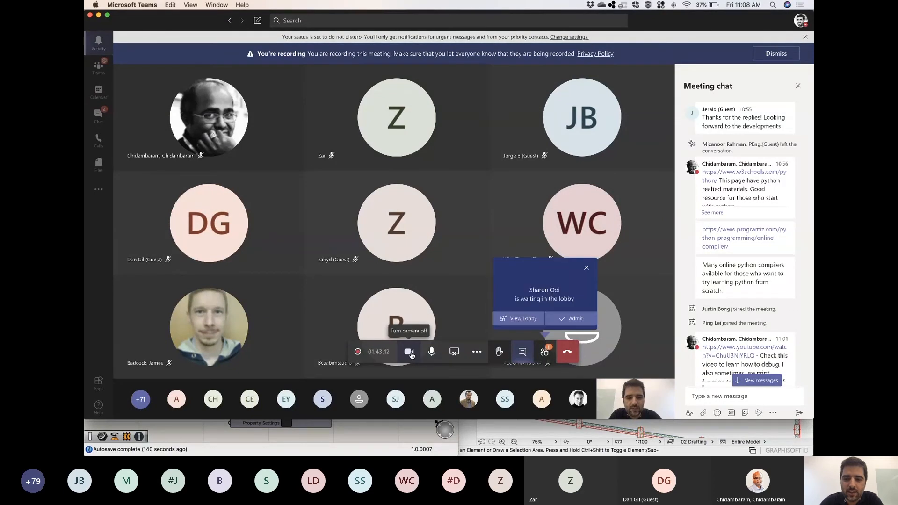
right_click(570, 319)
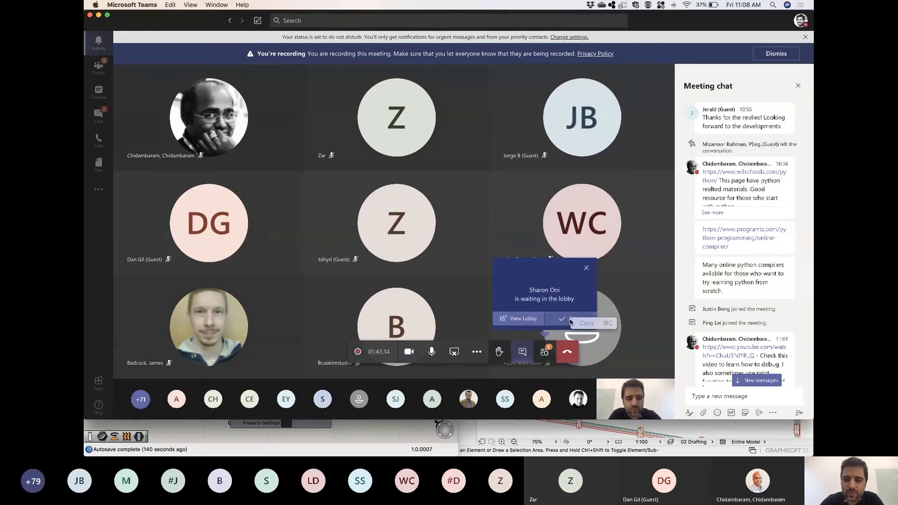
click(561, 323)
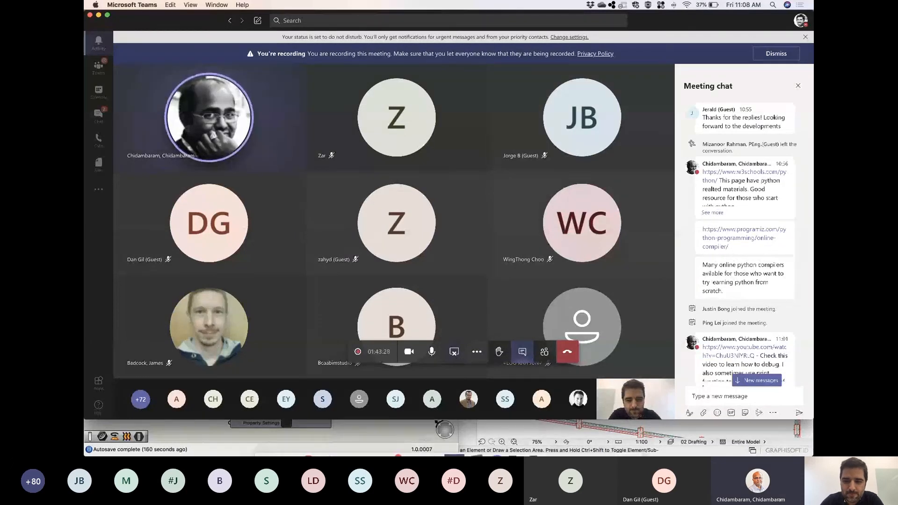
Switch to PowerPoint, select the title slide of the BCA Computational BIM with Graphisoft presentation, and return to Teams.
click(383, 450)
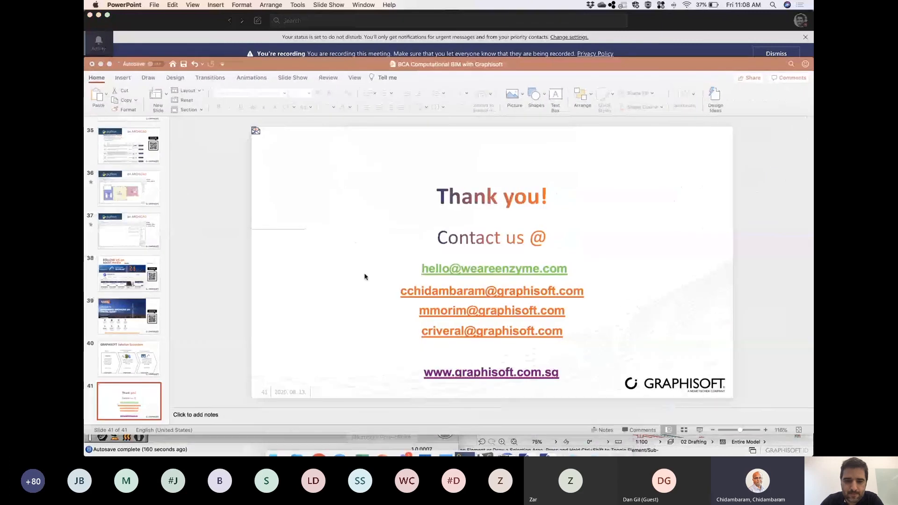
scroll(128, 136, up, 20)
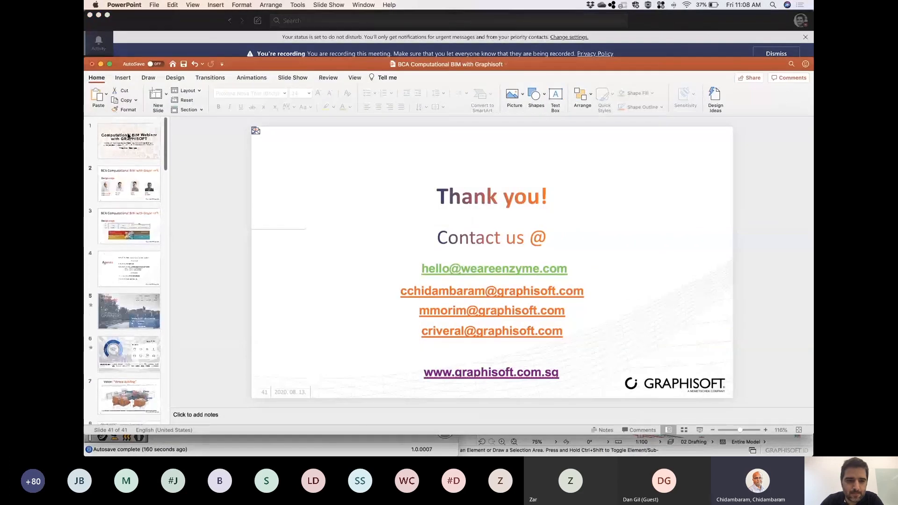
click(128, 137)
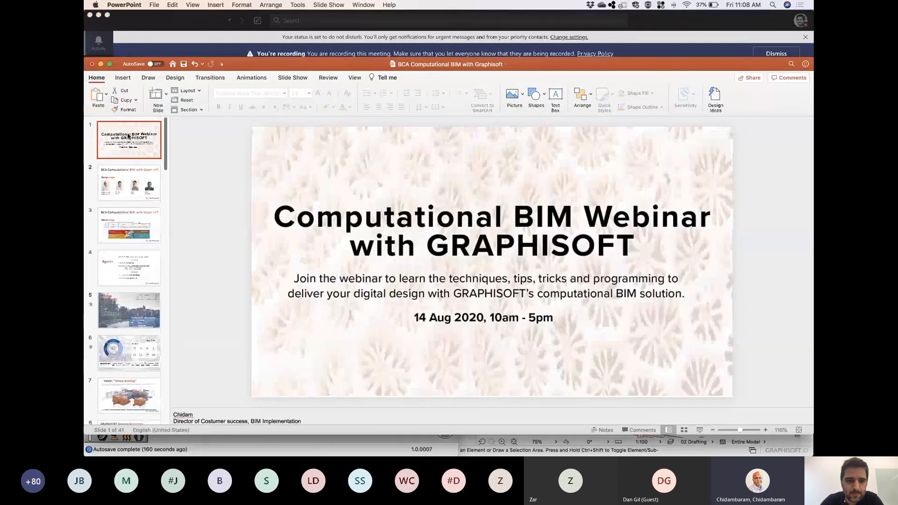
click(193, 25)
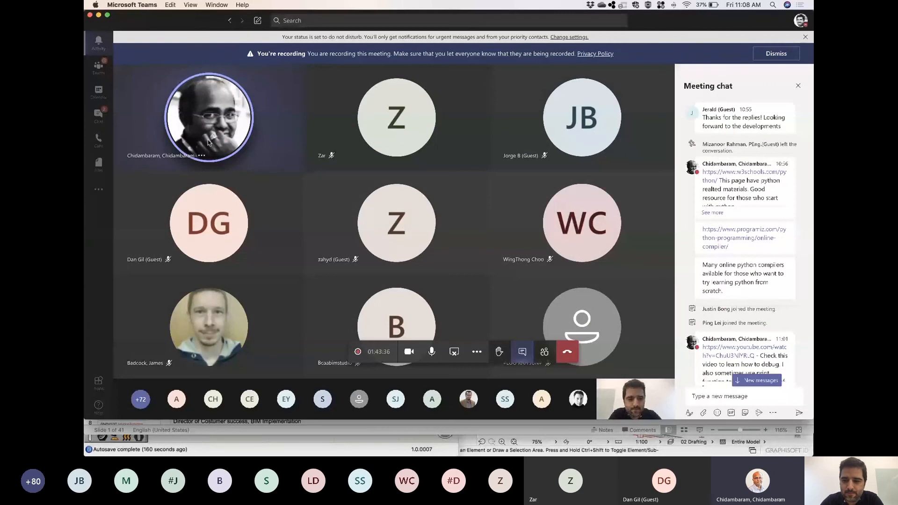
Switch to PowerPoint and try to start the slide show from the title slide.
mouse_move(209, 143)
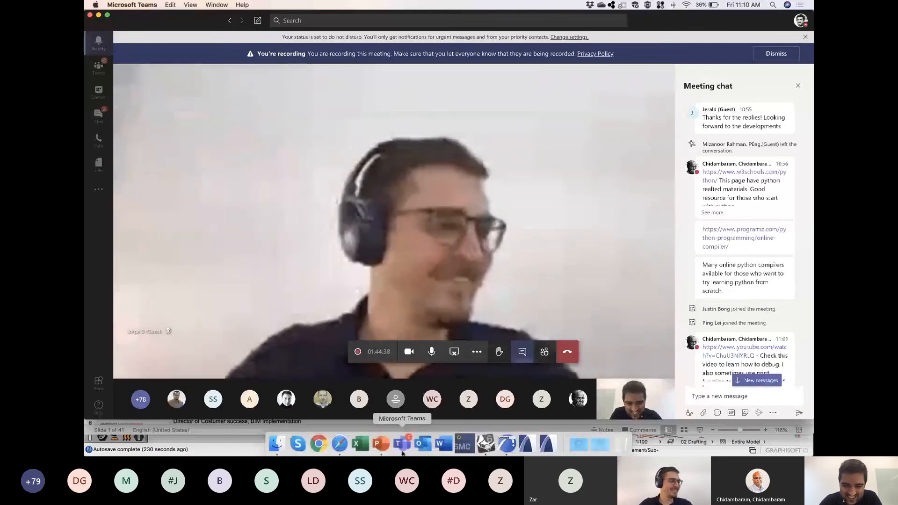
click(381, 444)
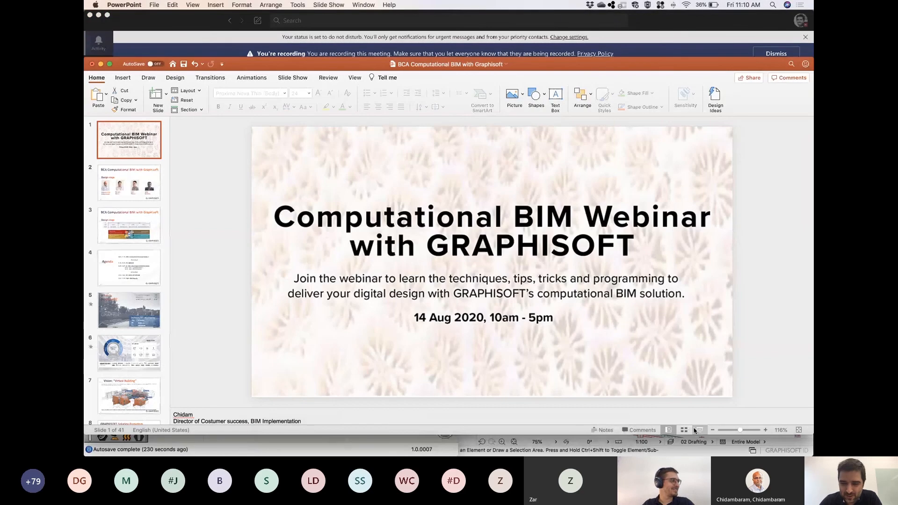
click(695, 430)
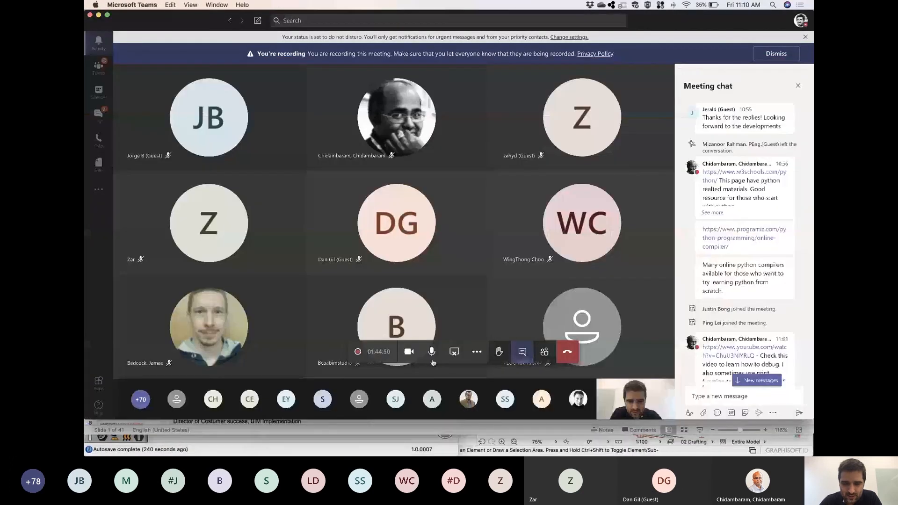
Turn off the camera and mute the microphone in the Teams meeting.
click(409, 353)
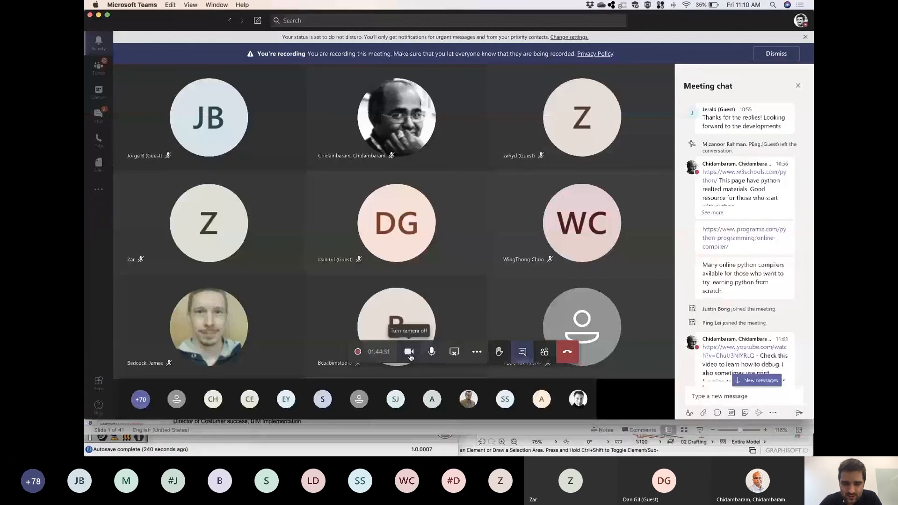
click(438, 357)
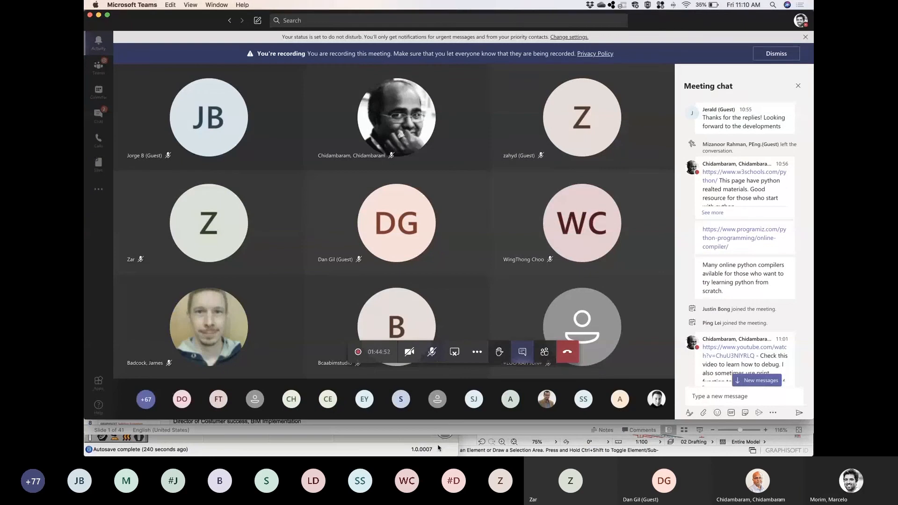
Check the PowerPoint presentation briefly, return to Teams, and read the newest messages in the meeting chat.
click(382, 444)
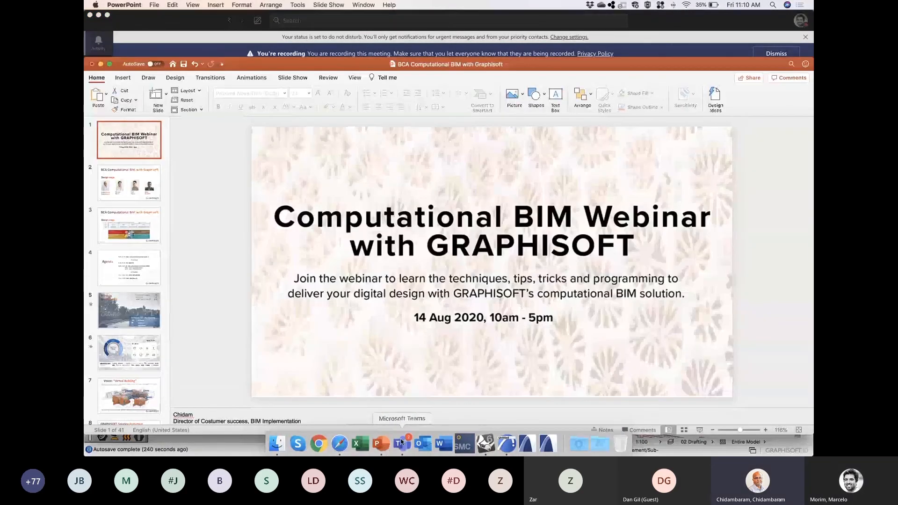
click(401, 442)
scroll(749, 248, down, 5)
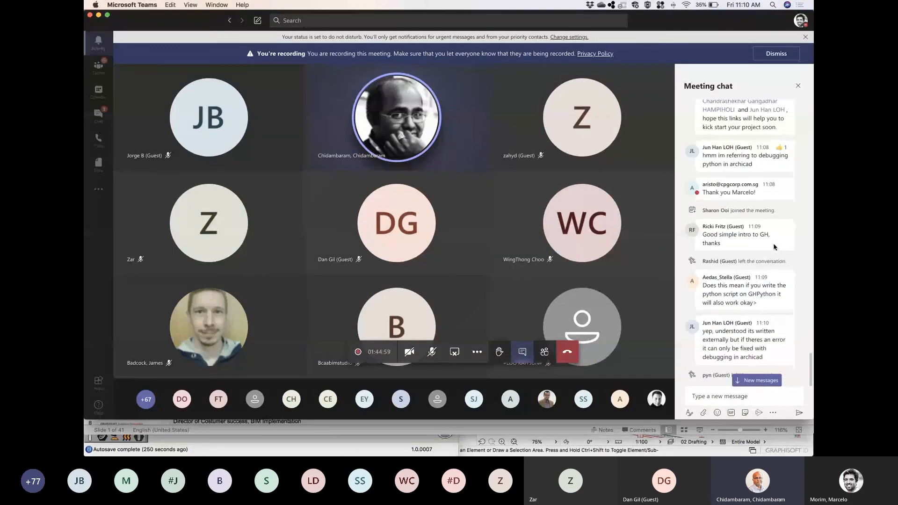
scroll(774, 248, down, 3)
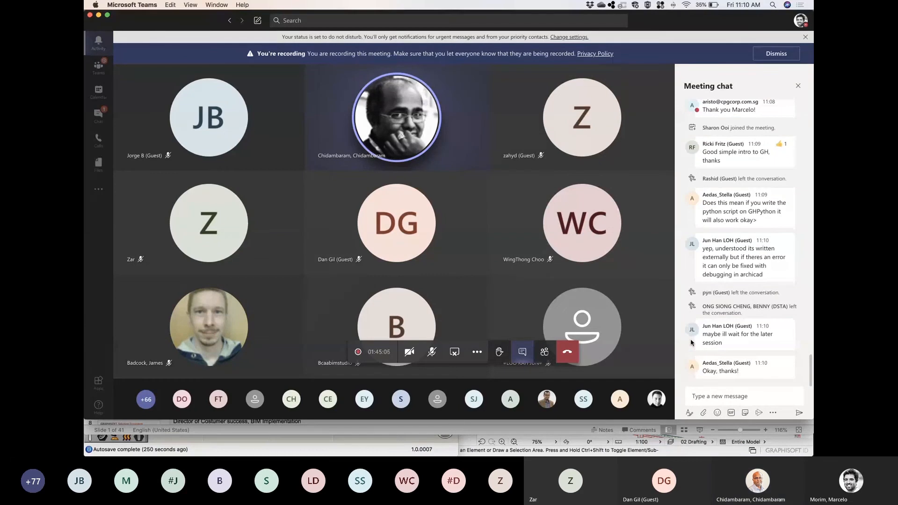
Unmute the microphone in the Teams meeting and admit the guests waiting in the lobby.
click(432, 354)
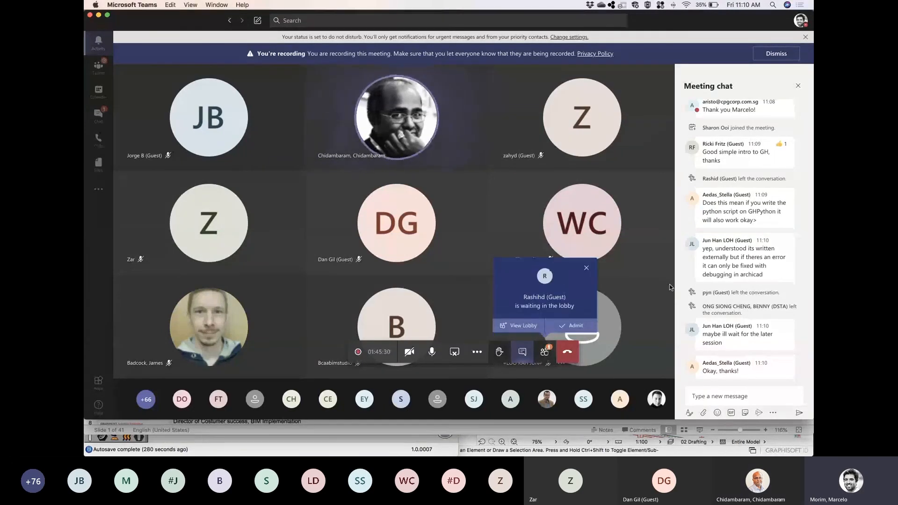
click(577, 328)
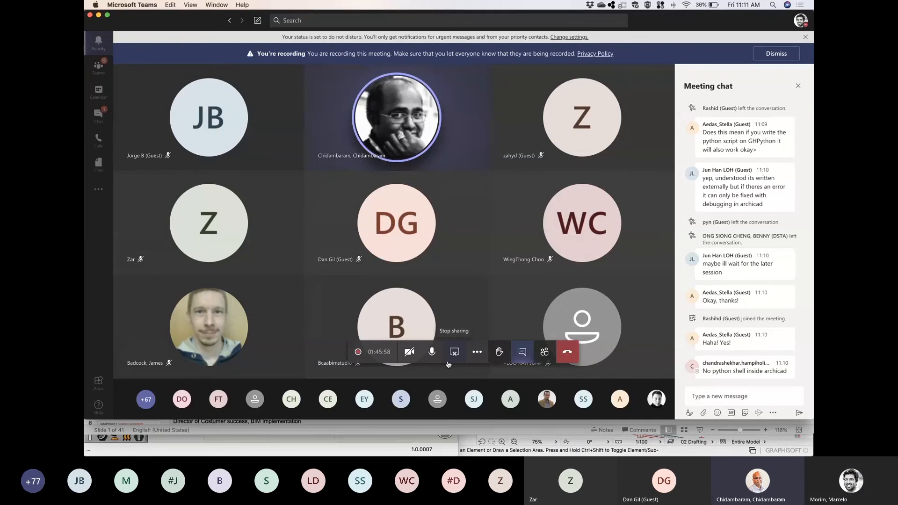
click(434, 358)
click(431, 353)
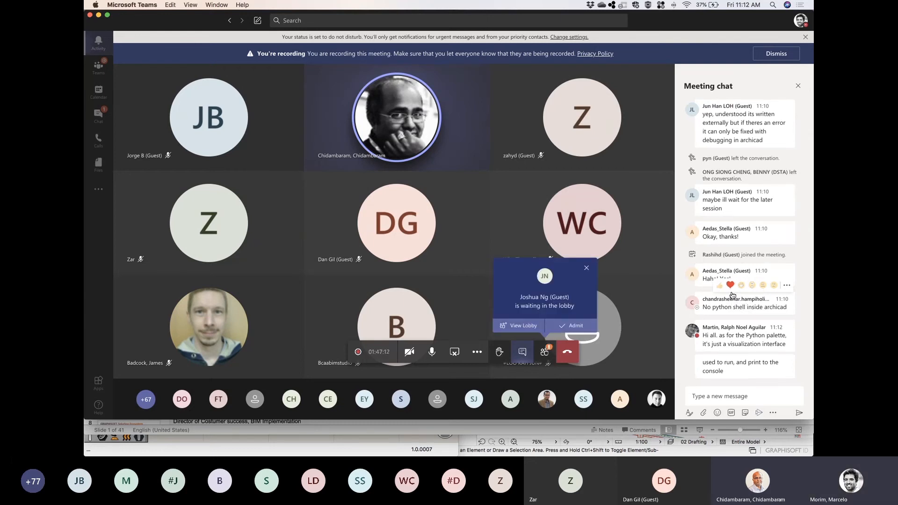
click(549, 326)
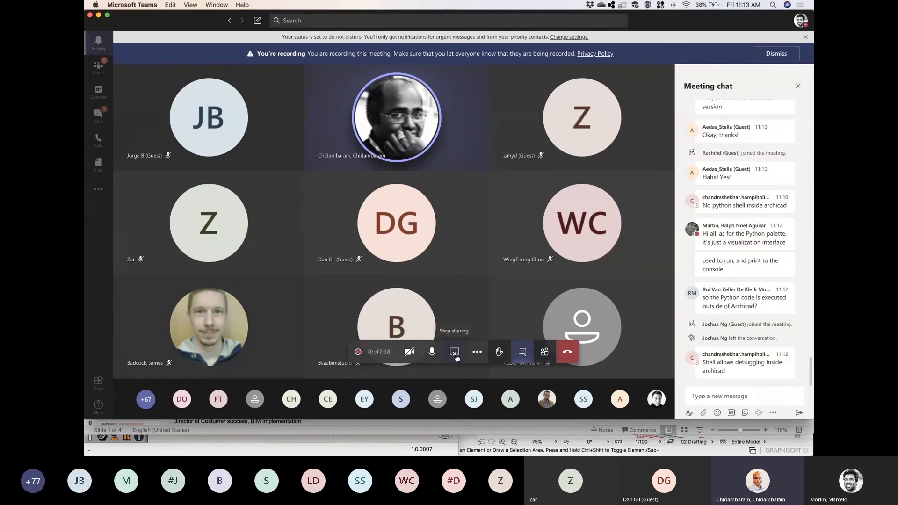
Switch to PowerPoint and start the slide show from the title slide of the BCA Computational BIM with Graphisoft presentation.
click(393, 431)
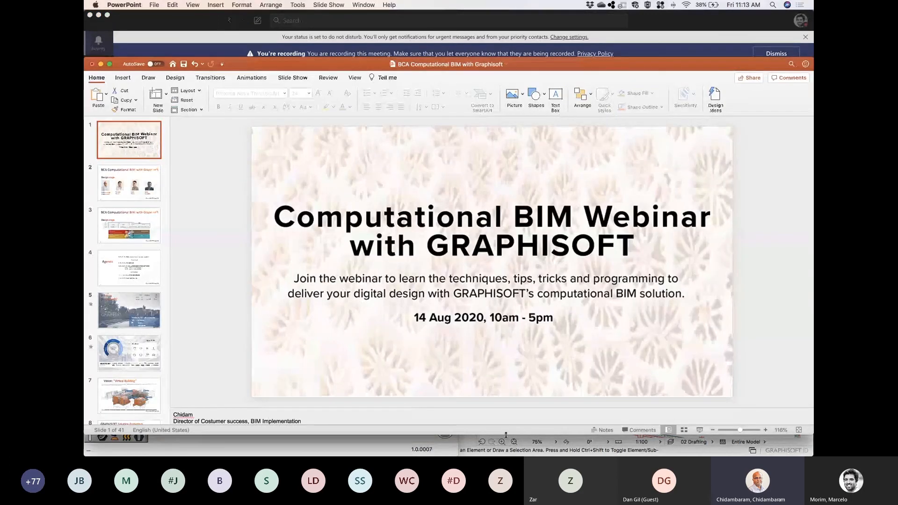
click(700, 430)
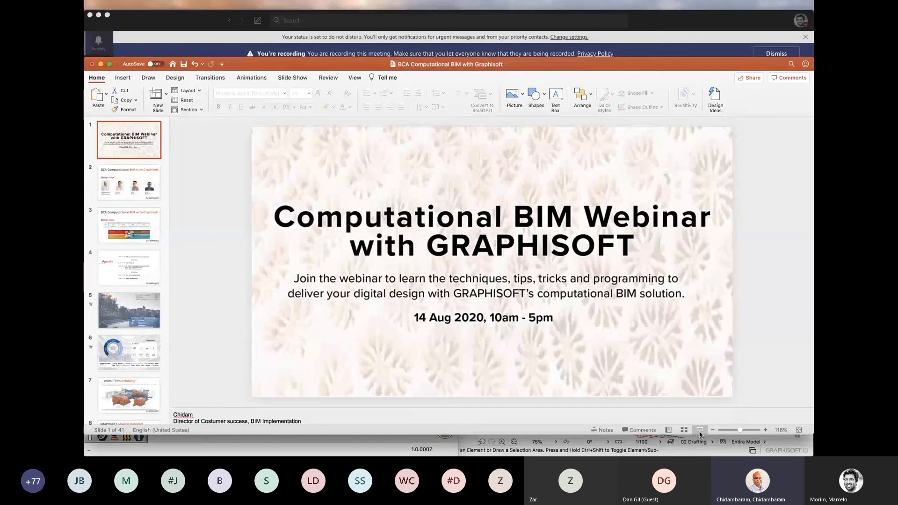
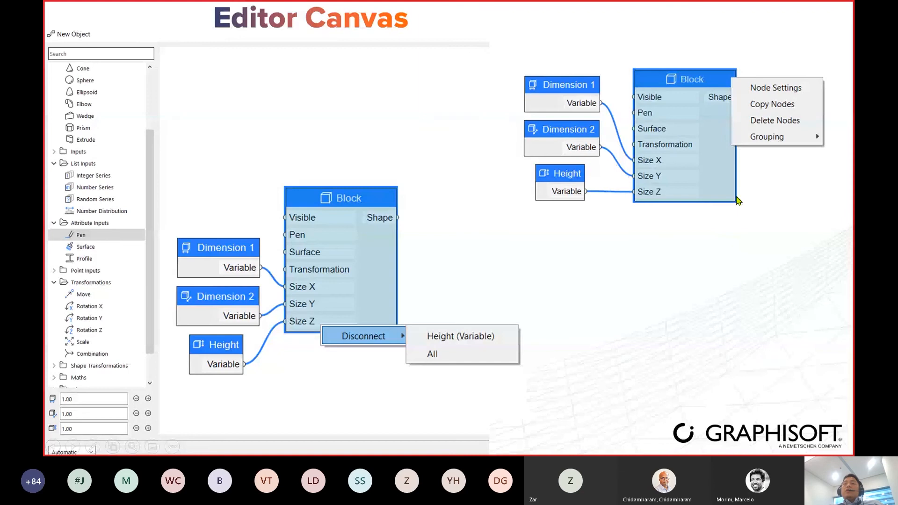
Highlight the node context menu on the Editor Canvas slide and advance to the slide showing the Node Settings dialogs.
key(ctrl)
key(ctrl)
key(ctrl)
key(Right)
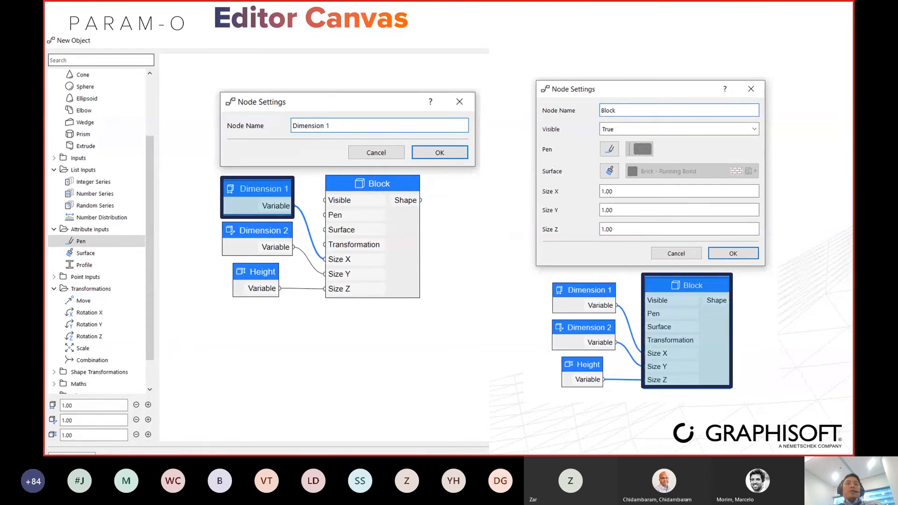
Point out the node name and visibility settings of the Dimension 1 and Block nodes on the Editor Canvas slide.
click(309, 127)
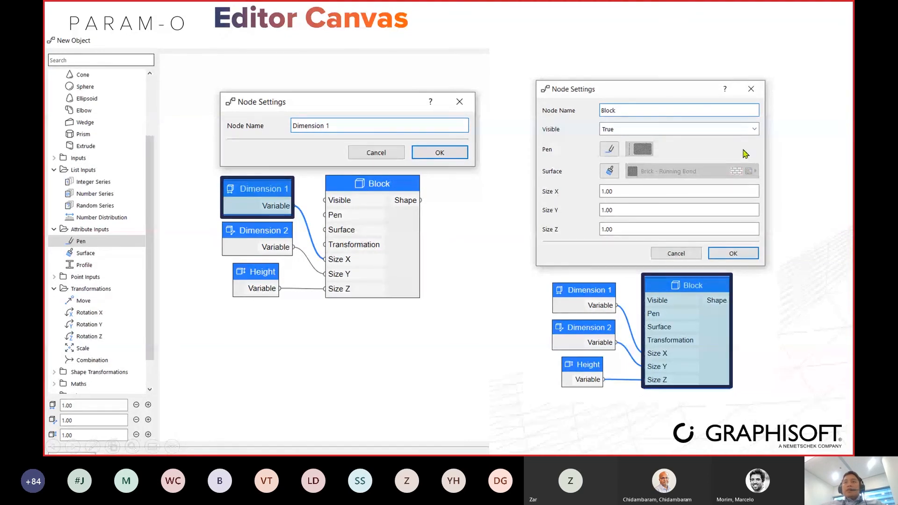
key(ctrl)
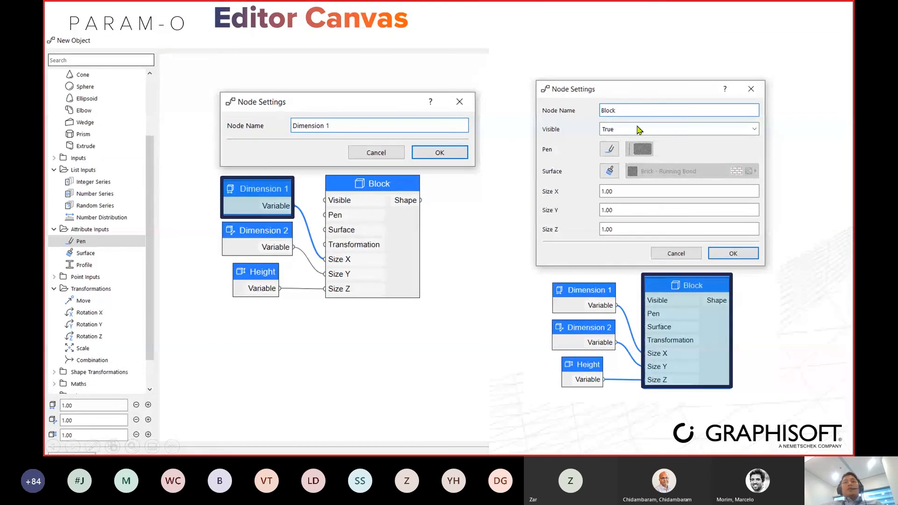
key(ctrl)
key(ctrl)
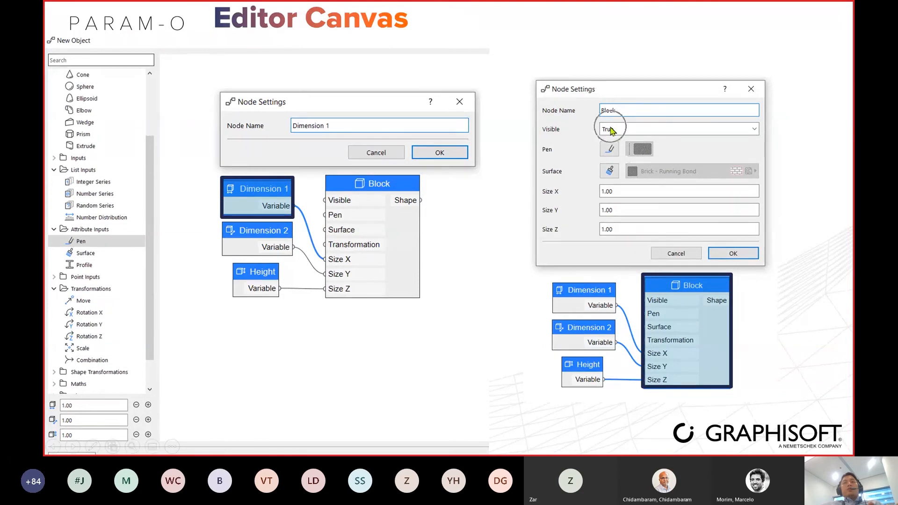
key(ctrl)
key(ctrl)
key(ctrl)
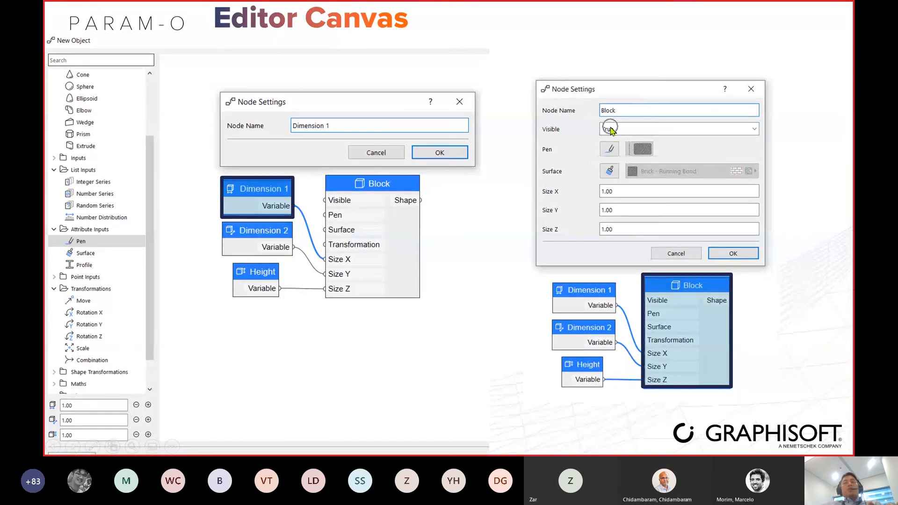
key(ctrl)
key(ctrl)
key(ctrl)
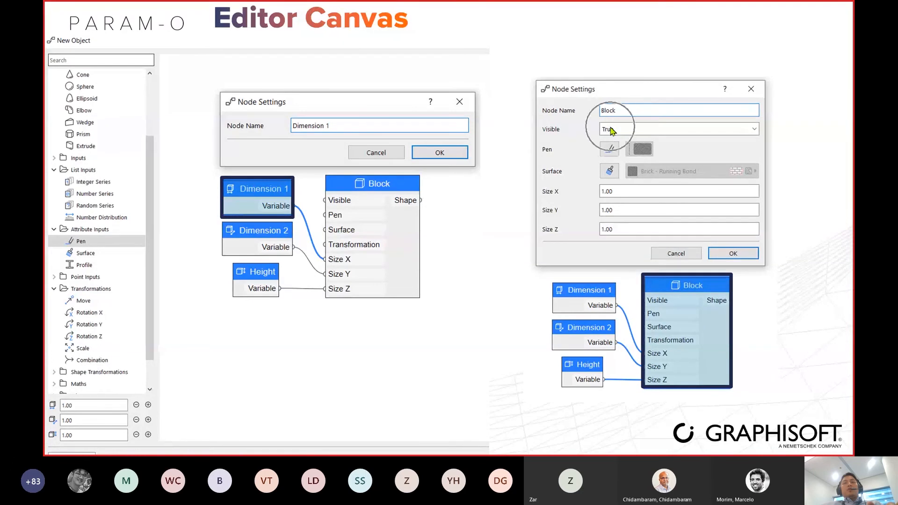
key(ctrl)
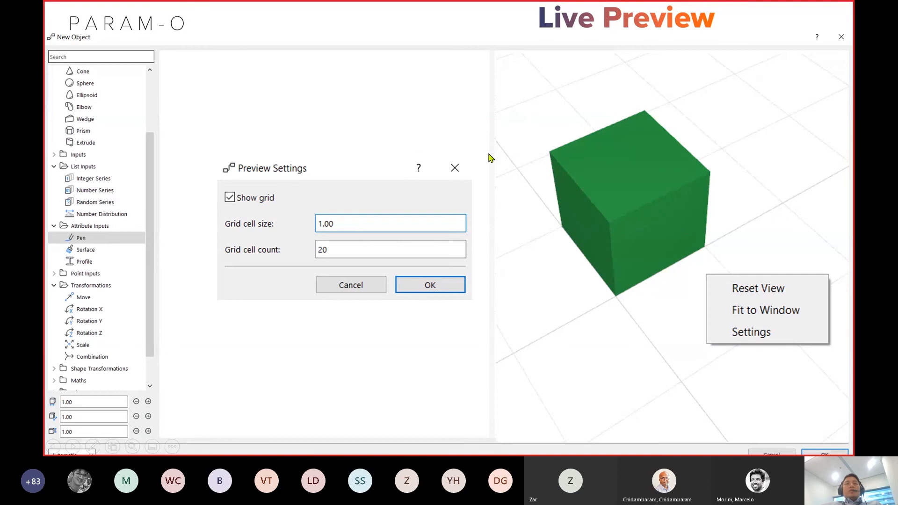
Present the Live Preview slide and advance the slide show to the PARAM-O Manager slide.
key(ctrl)
click(649, 323)
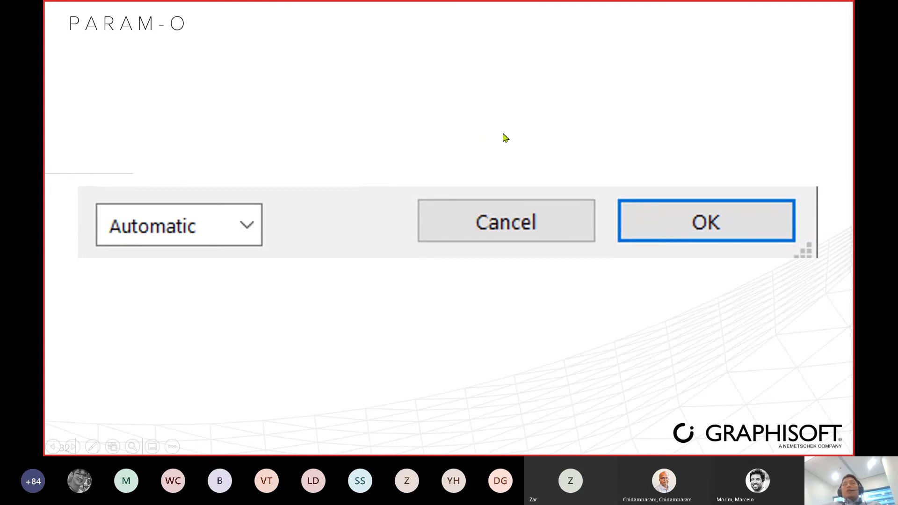
click(539, 122)
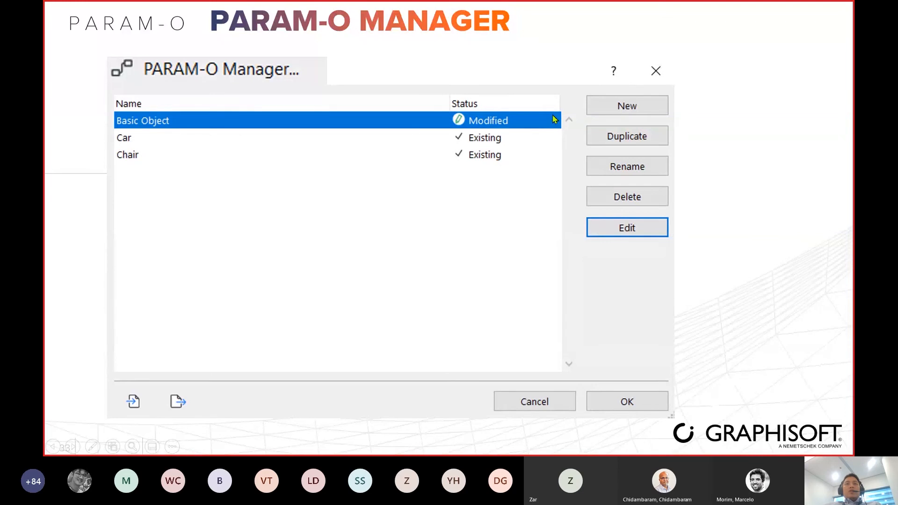
Point out the object list and the Duplicate, Rename, Delete, Edit and import commands on the PARAM-O Manager slide.
click(229, 178)
click(657, 139)
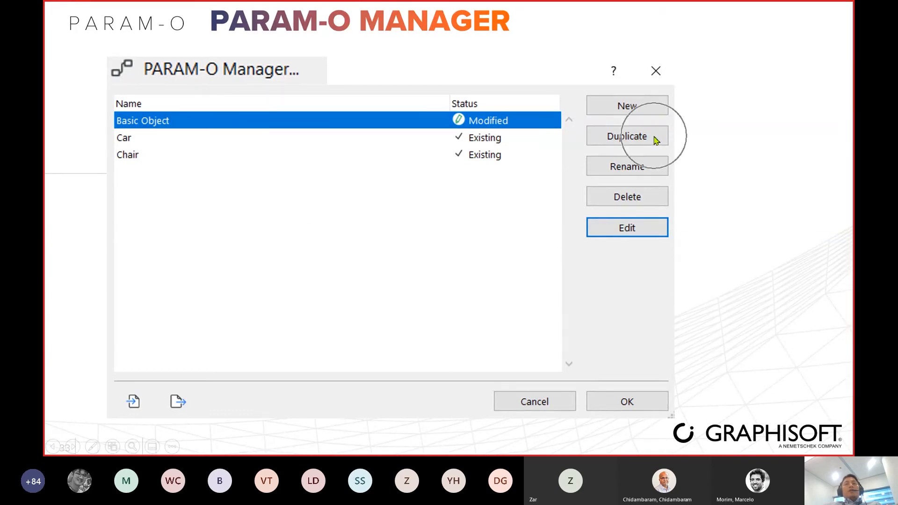
click(659, 158)
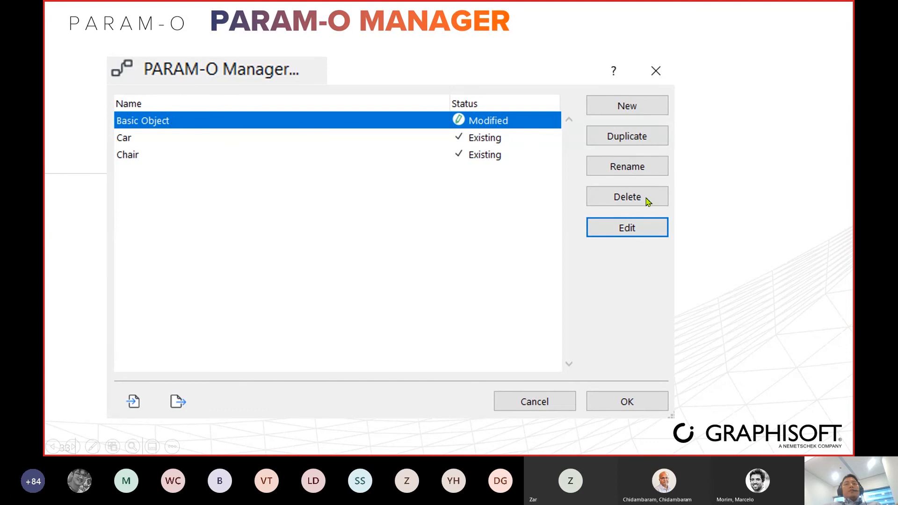
click(645, 196)
click(648, 232)
click(133, 407)
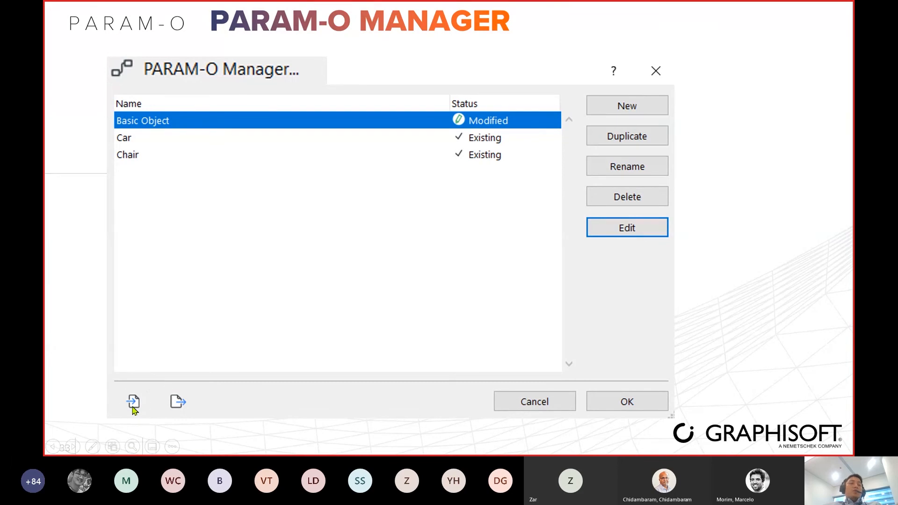
key(ctrl)
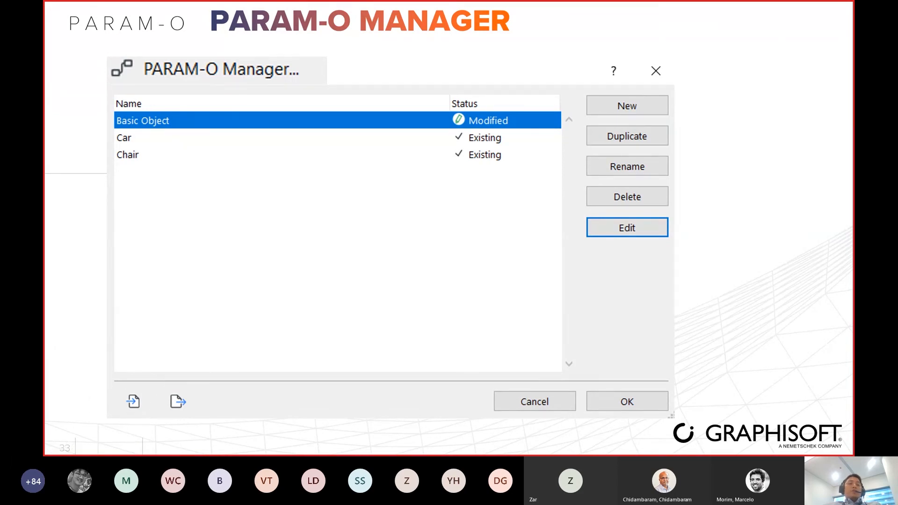
key(ctrl)
key(ctrl)
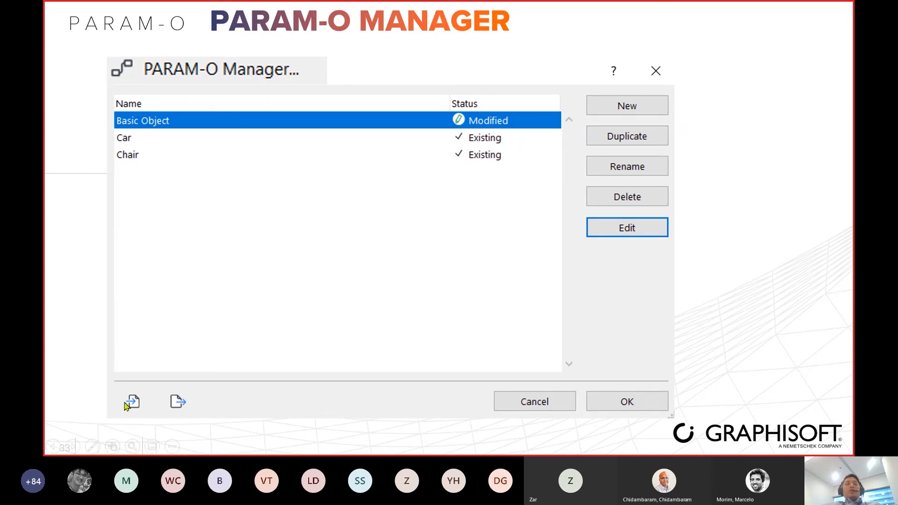
key(ctrl)
key(ctrl)
End the slide show at the PARAM-O Live Demo slide and switch to the open ARCHICAD 24 project.
click(734, 291)
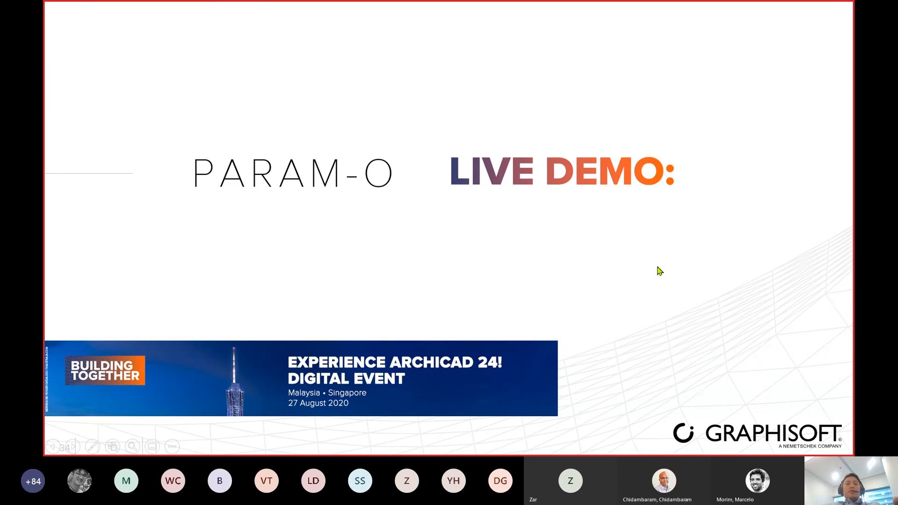
key(Escape)
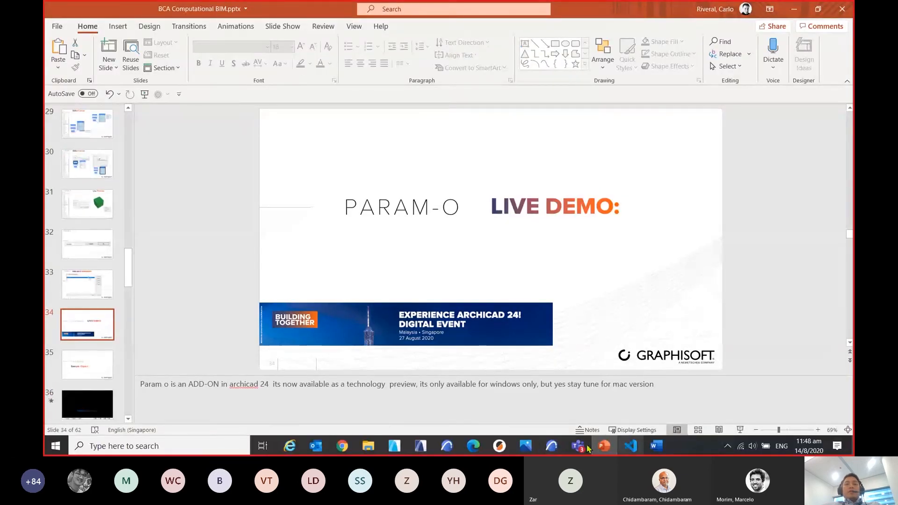
mouse_move(551, 446)
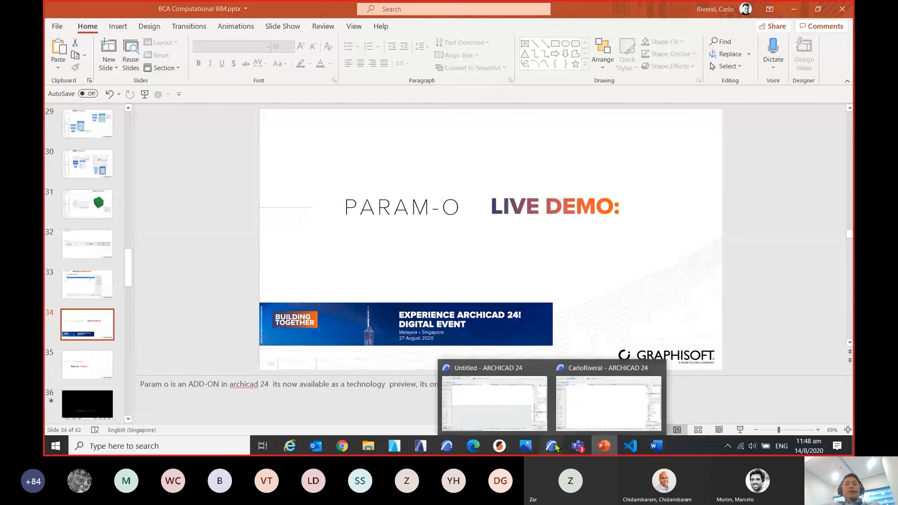
click(510, 405)
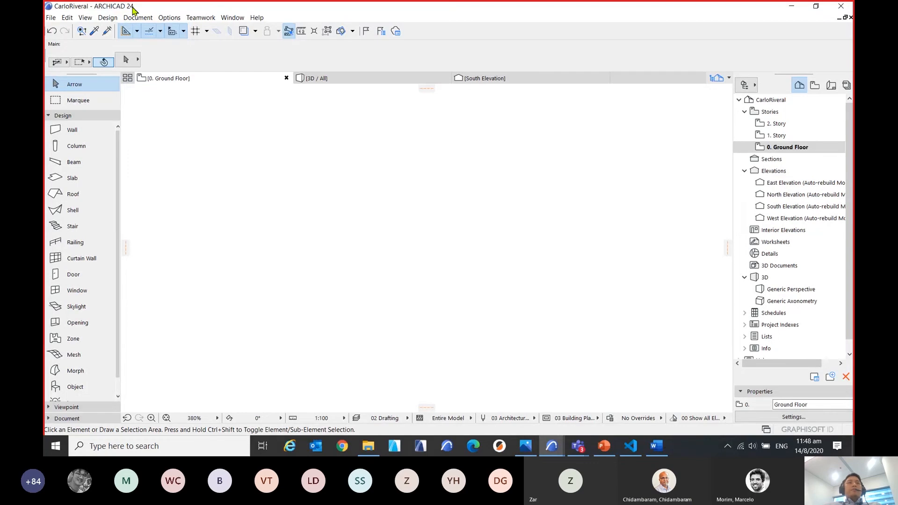
View the editor for a new PARAM-O object and close it without creating an object.
click(51, 17)
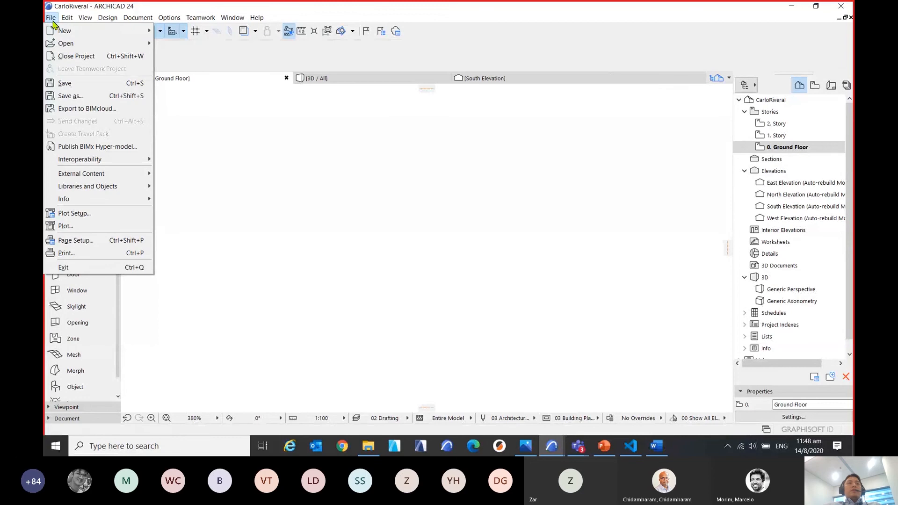
mouse_move(105, 176)
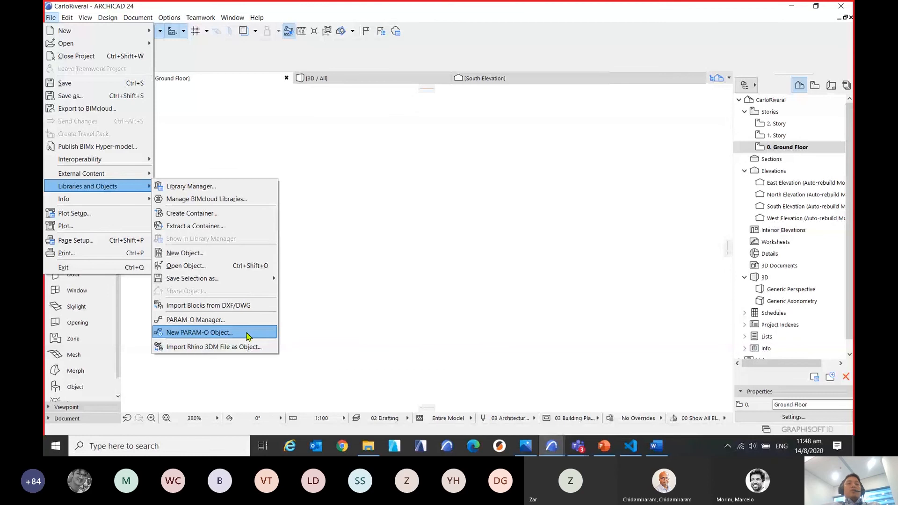
click(247, 334)
click(247, 333)
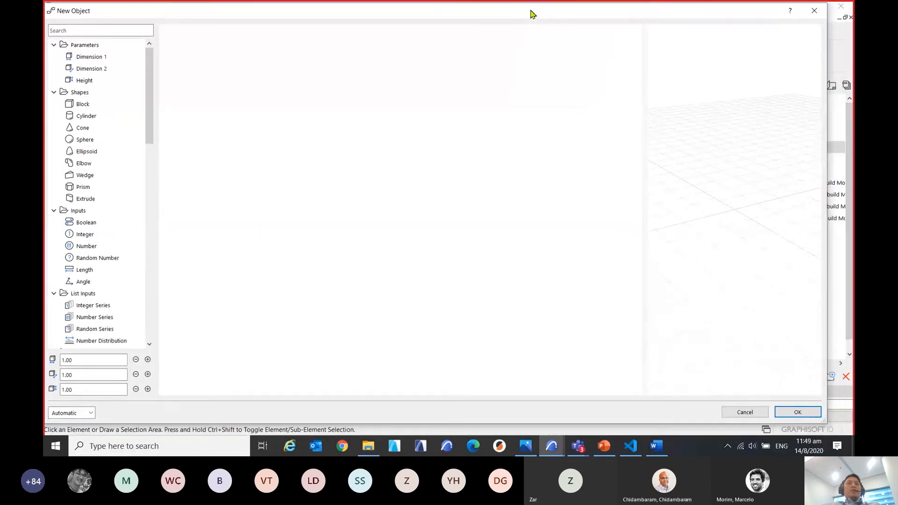
drag(586, 20, 537, 19)
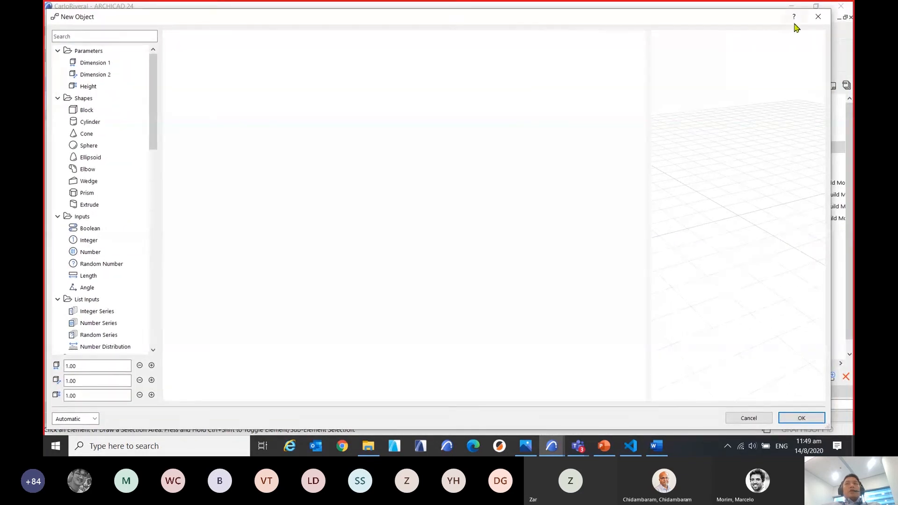
click(818, 18)
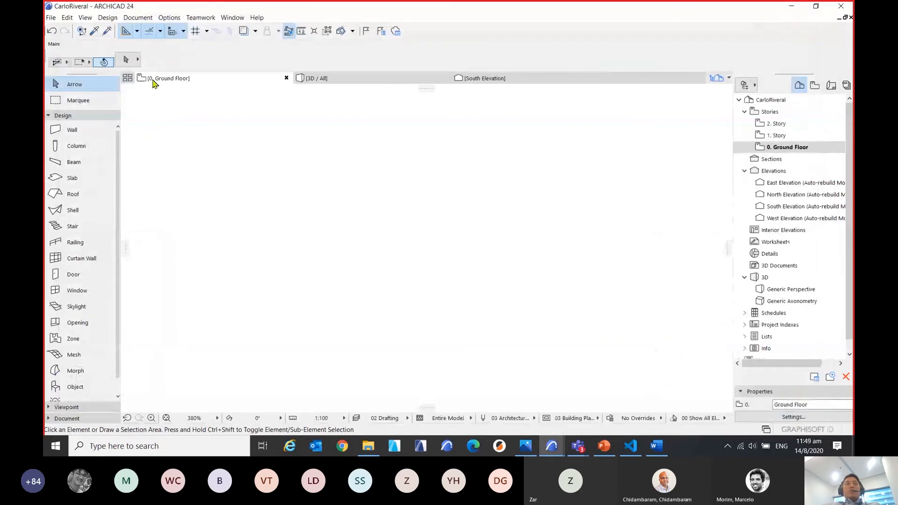
Open the PARAM-O Manager and reposition its dialog over the Ground Floor plan.
click(51, 18)
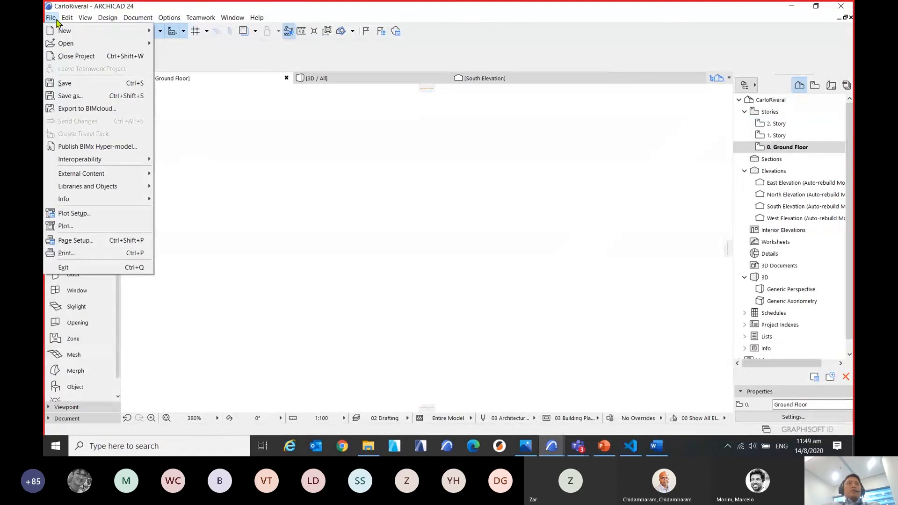
mouse_move(66, 17)
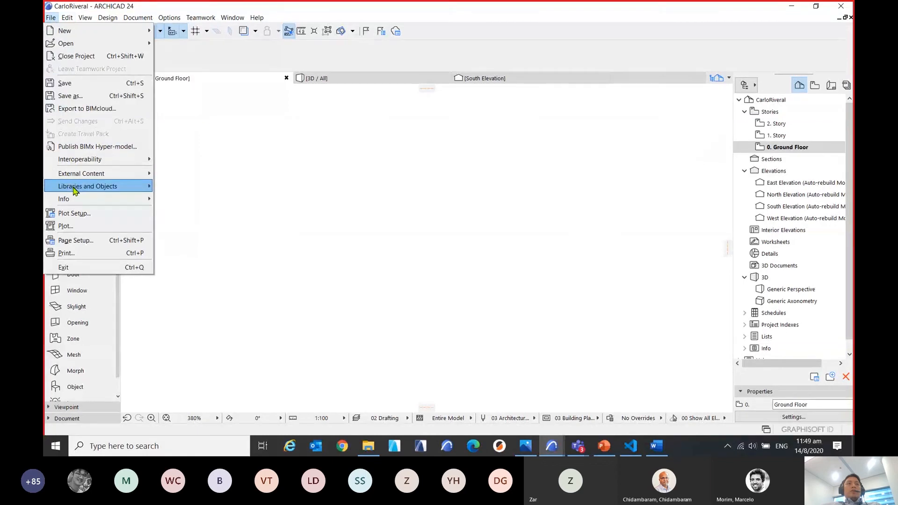
mouse_move(74, 187)
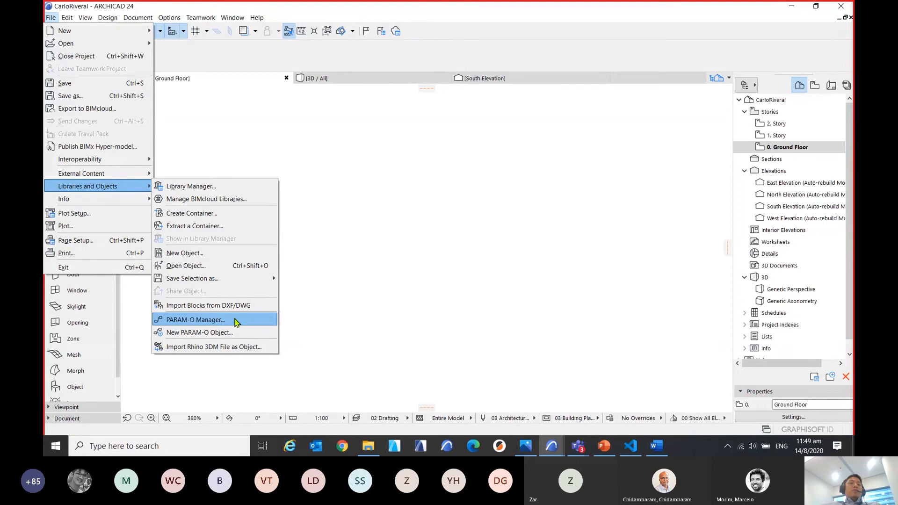
click(235, 321)
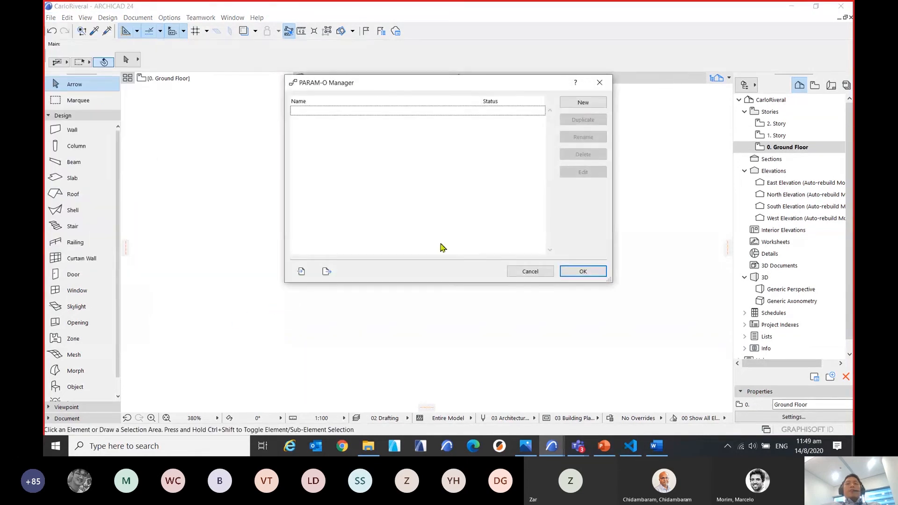
drag(480, 84, 432, 136)
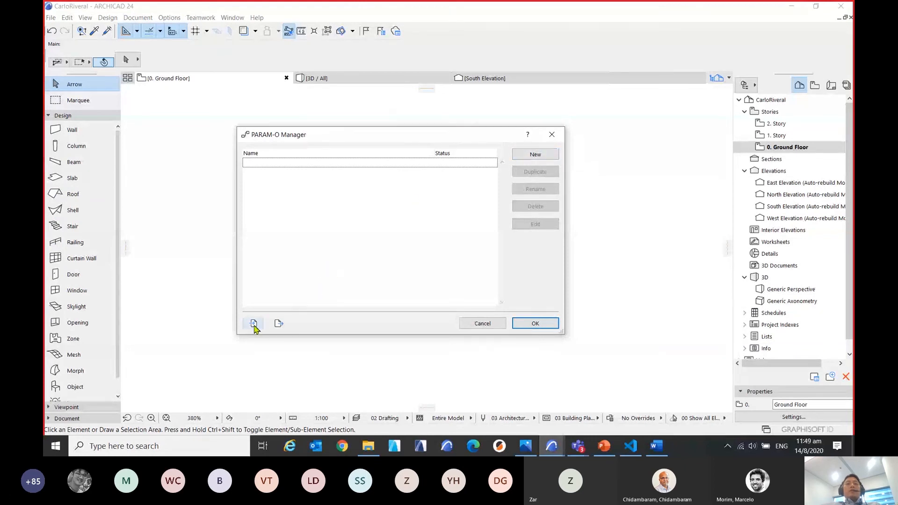
Import LED Light.prmo from the BIM Computational folder into the PARAM-O Manager and select the LED Light object.
key(ctrl)
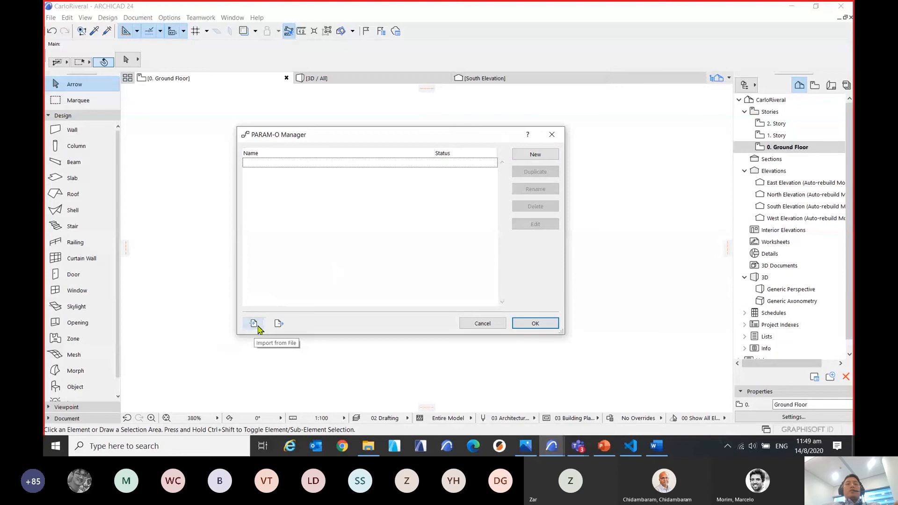
click(256, 326)
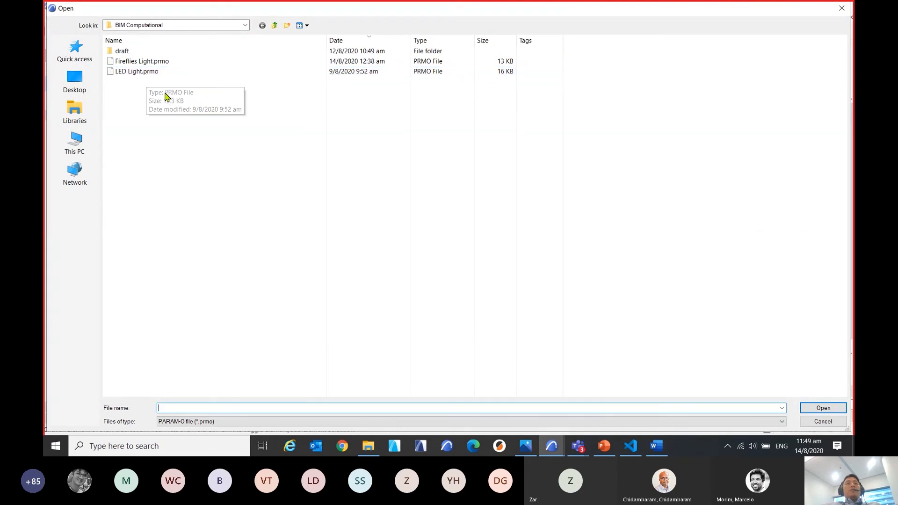
click(154, 75)
click(819, 409)
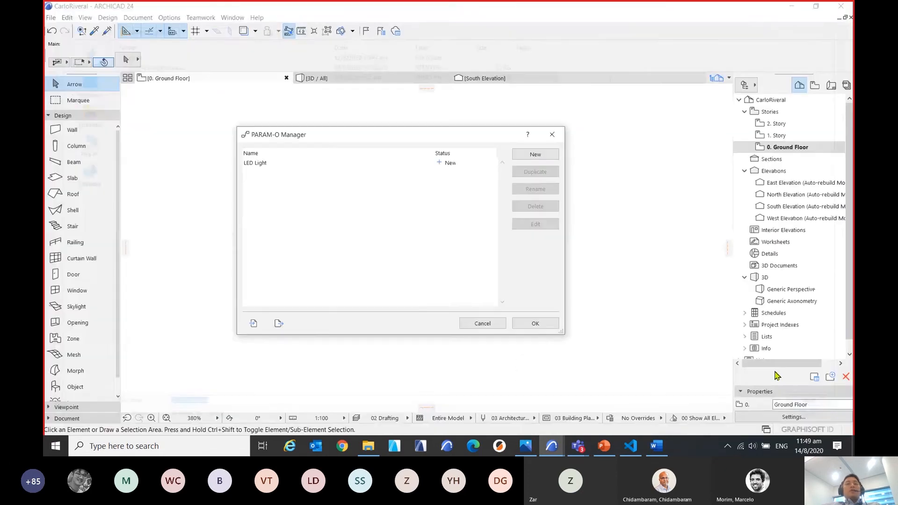
click(275, 168)
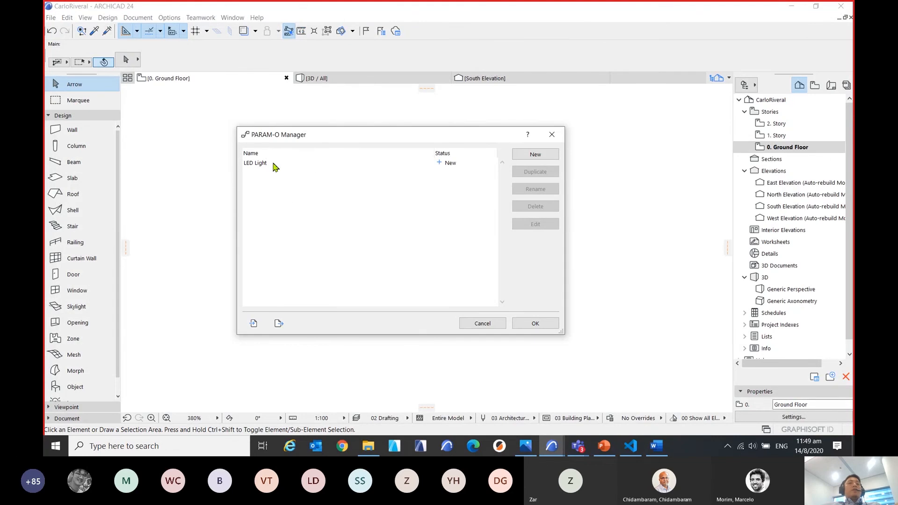
click(258, 168)
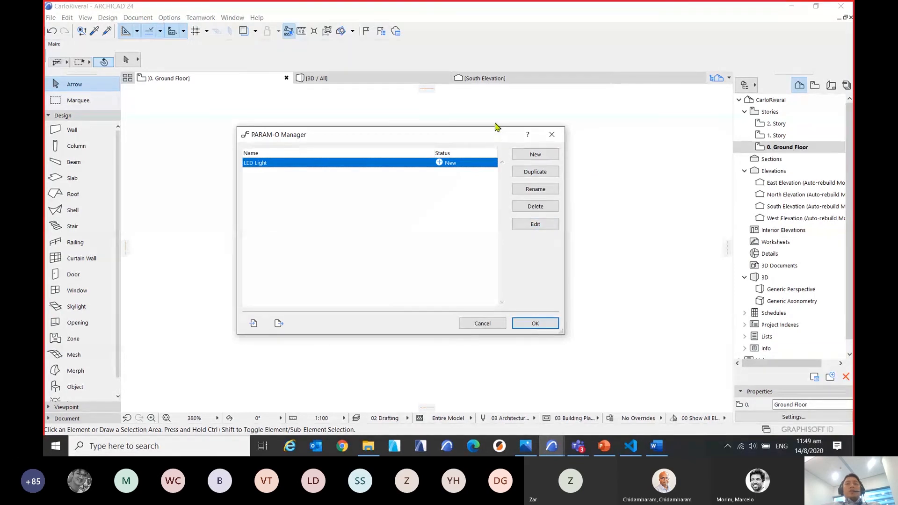
Start a new PARAM-O object from the PARAM-O Manager.
drag(495, 133, 497, 125)
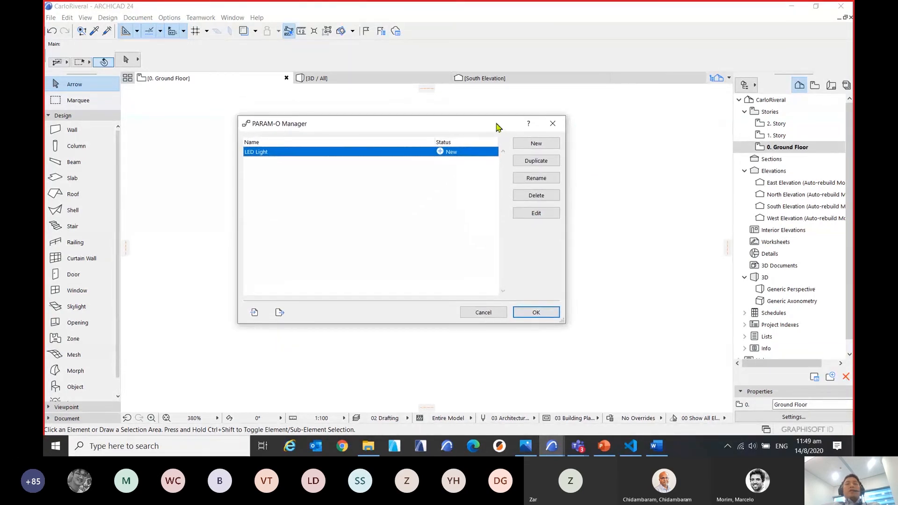
click(550, 147)
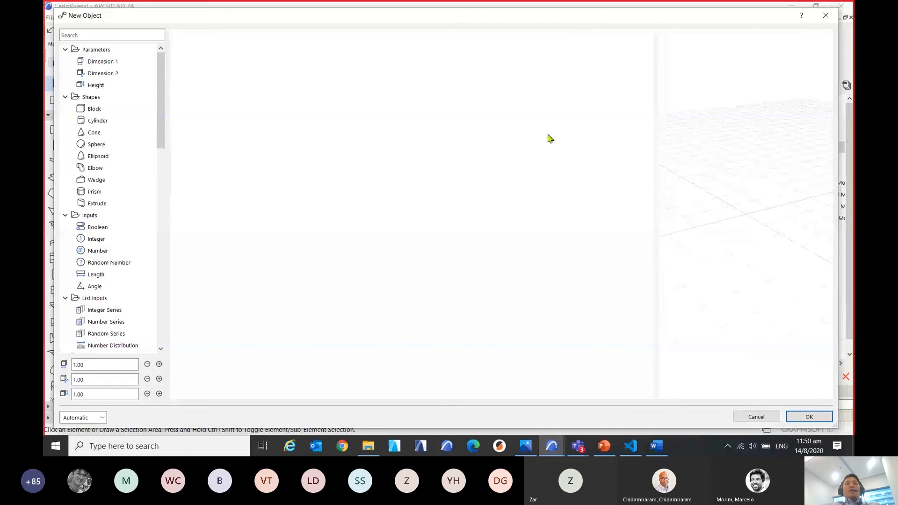
Collapse every node category in the new object's node library, from Parameters through Extras.
drag(161, 75, 165, 55)
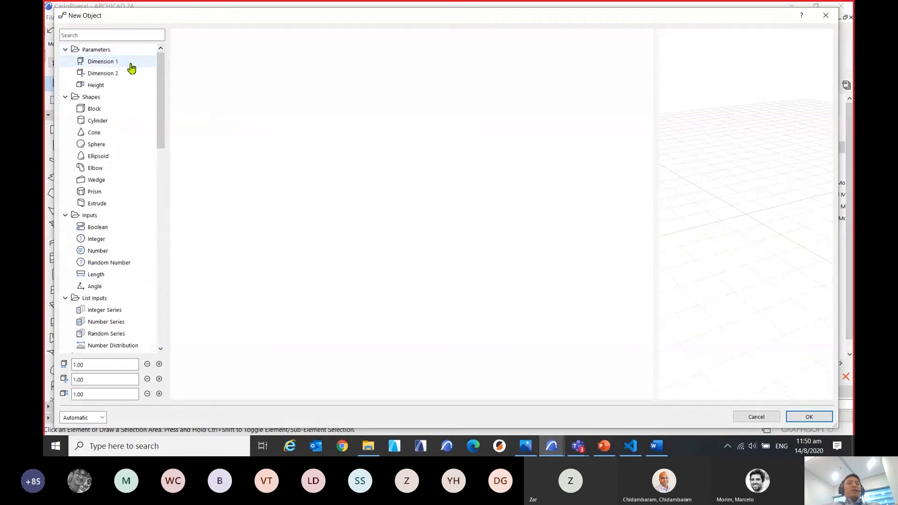
click(65, 50)
click(65, 61)
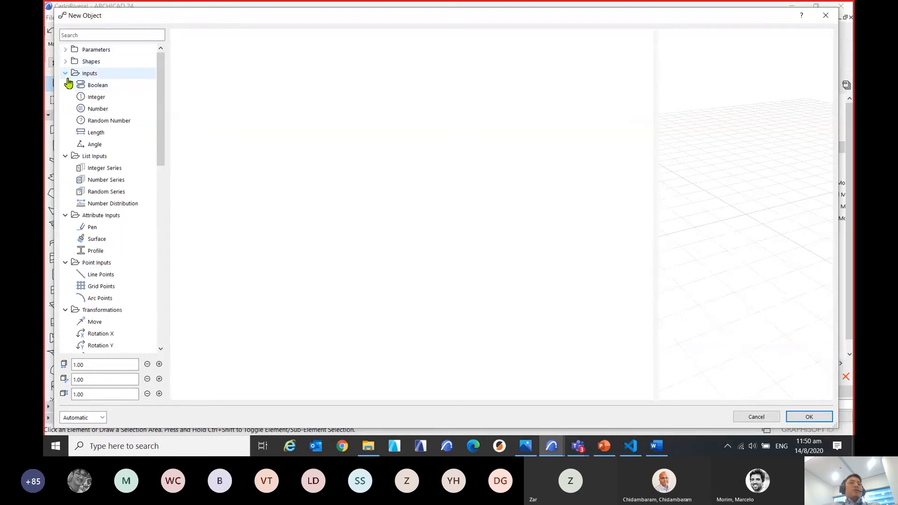
click(66, 74)
click(66, 85)
click(65, 97)
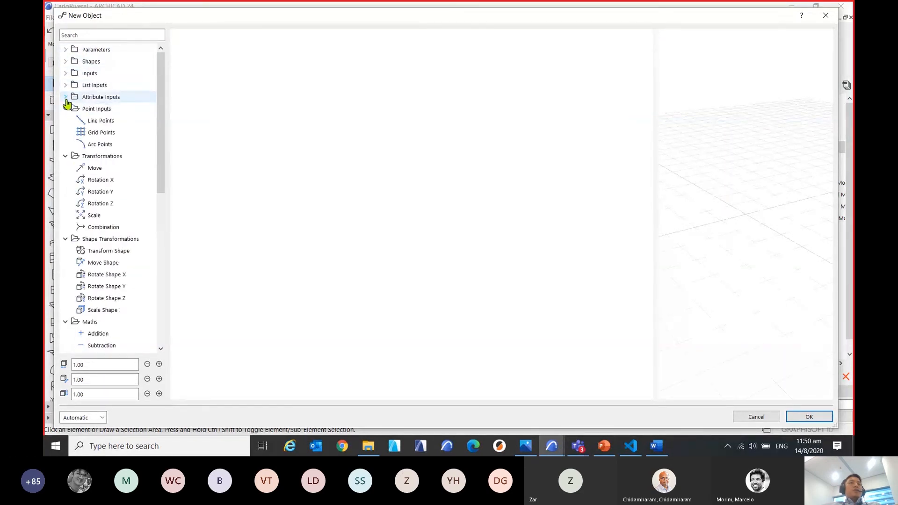
click(66, 108)
click(66, 120)
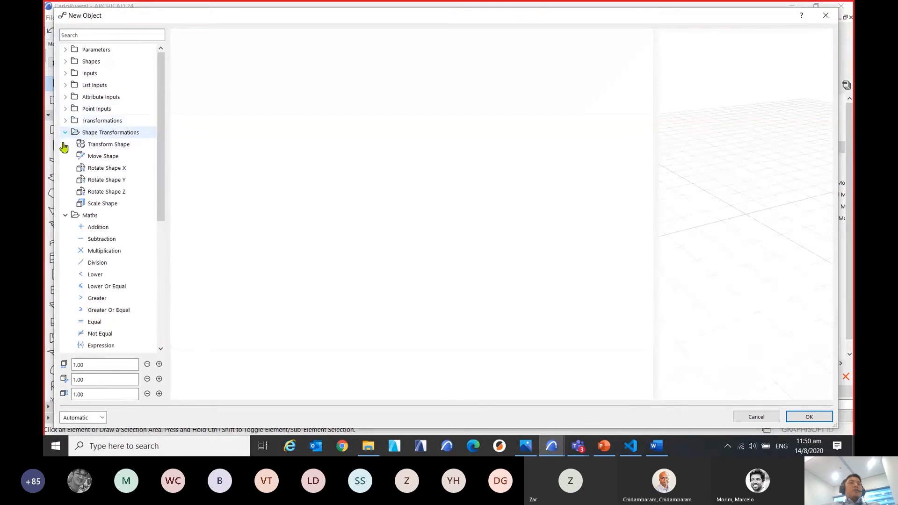
click(66, 133)
click(66, 144)
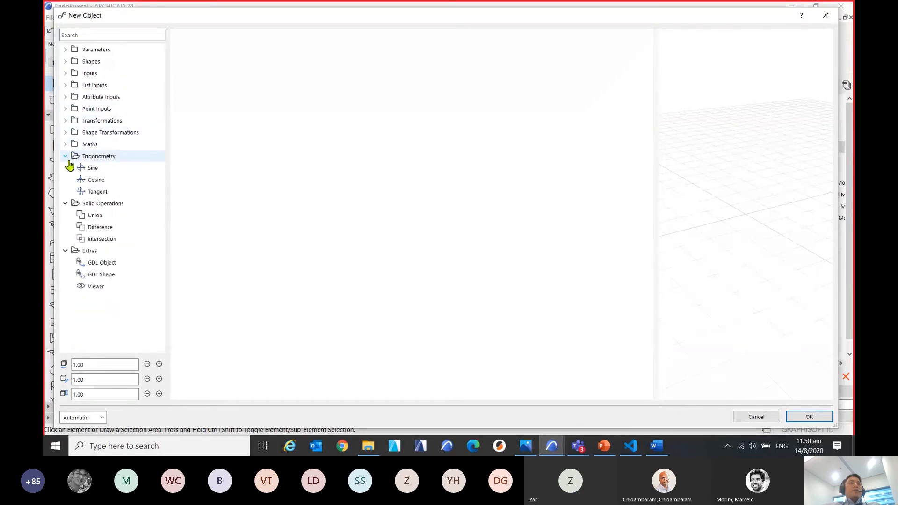
click(66, 156)
click(65, 168)
click(65, 180)
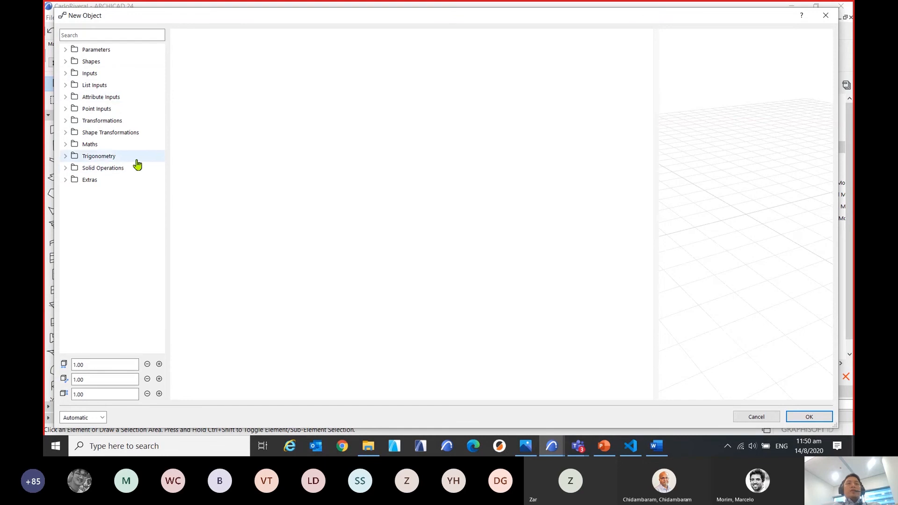
click(149, 197)
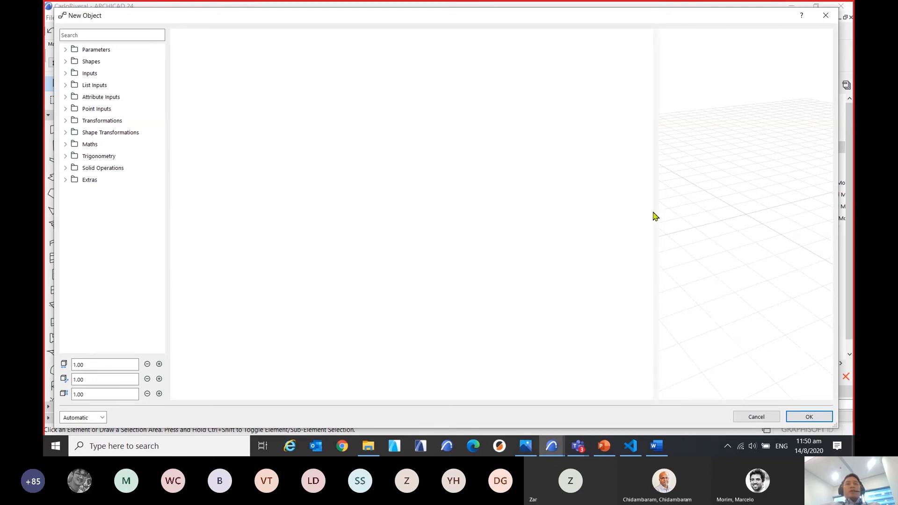
Enlarge the 3D preview until it takes up more than half of the editor's working area.
drag(659, 217, 531, 259)
click(684, 220)
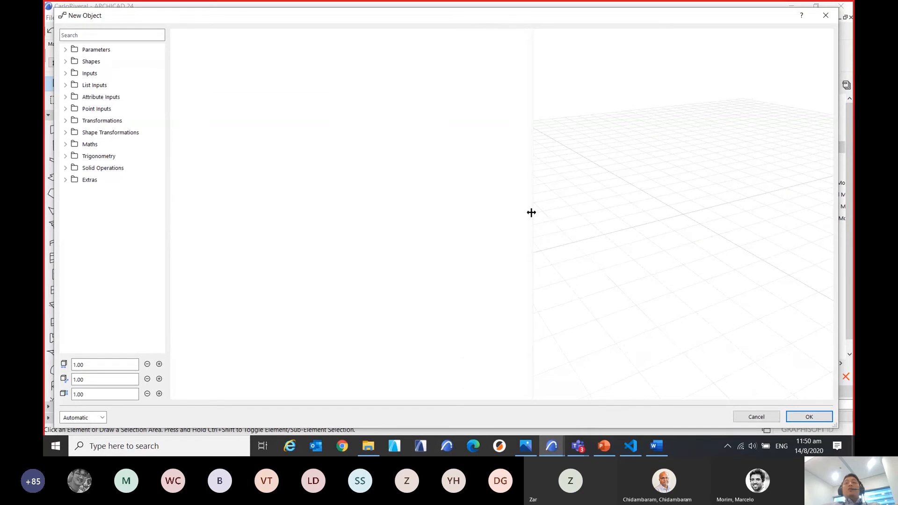
drag(532, 213, 401, 224)
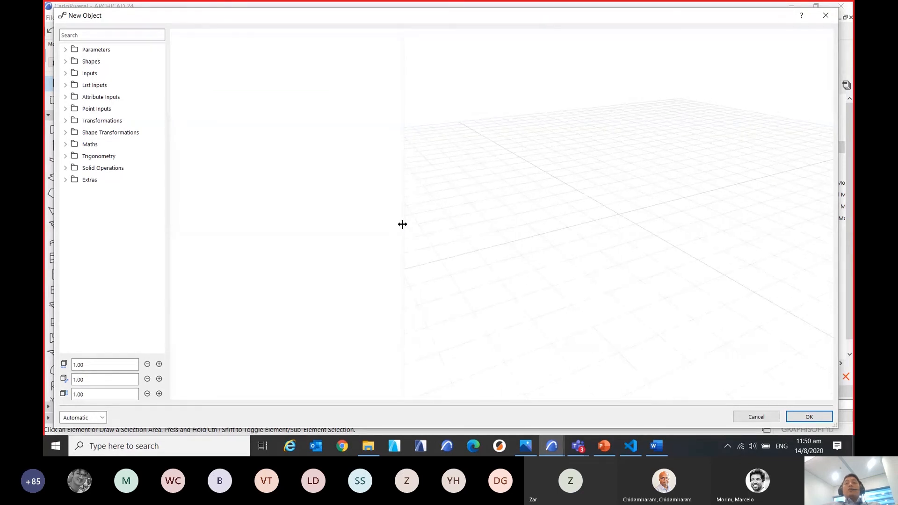
click(602, 215)
drag(400, 208, 398, 243)
View the preview update modes, leaving Automatic selected, and rebalance the widths of the node canvas and the 3D preview.
click(100, 420)
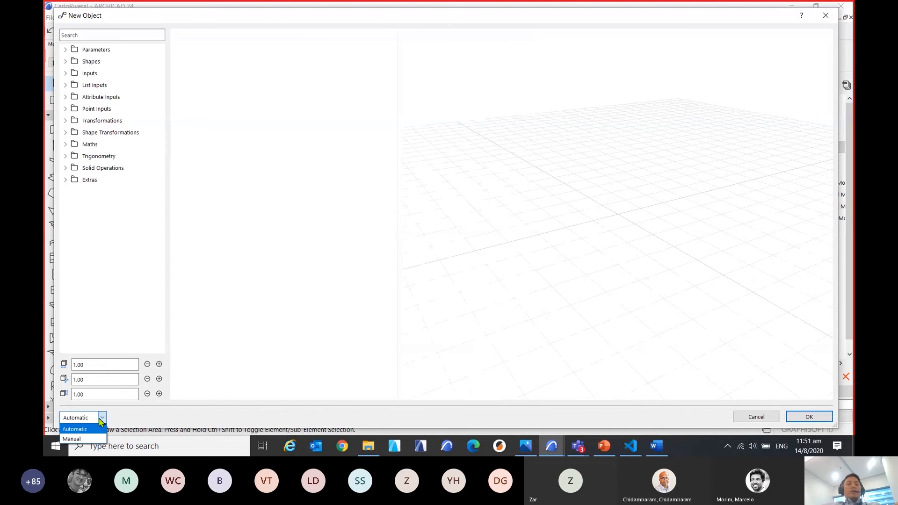
click(100, 421)
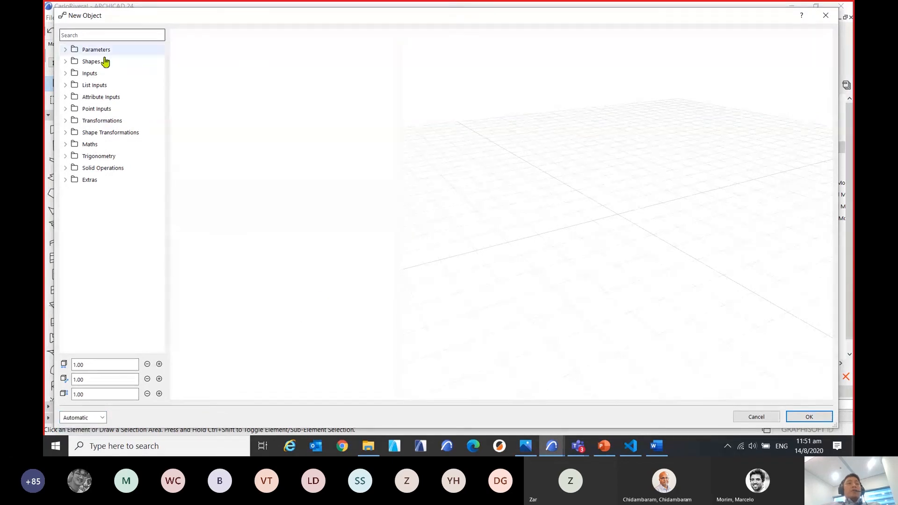
drag(403, 145, 450, 157)
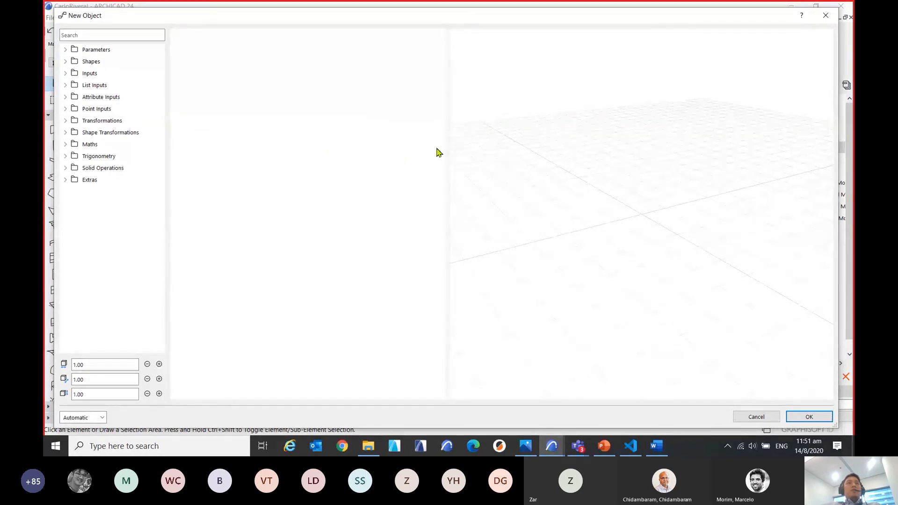
drag(450, 149, 455, 198)
mouse_move(490, 18)
mouse_down()
mouse_move(503, 17)
mouse_move(484, 13)
mouse_up()
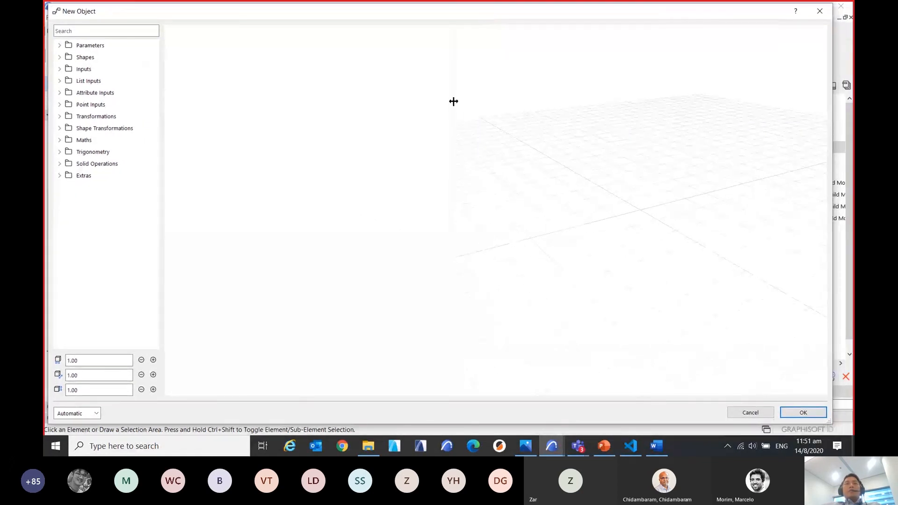
drag(454, 101, 429, 117)
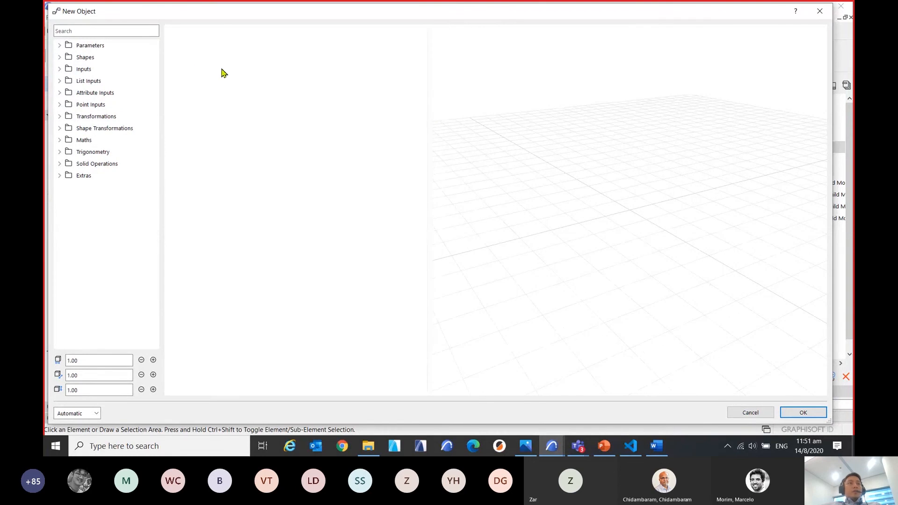
Add a Block node from the Shapes category and position it near the middle of the node canvas.
click(60, 57)
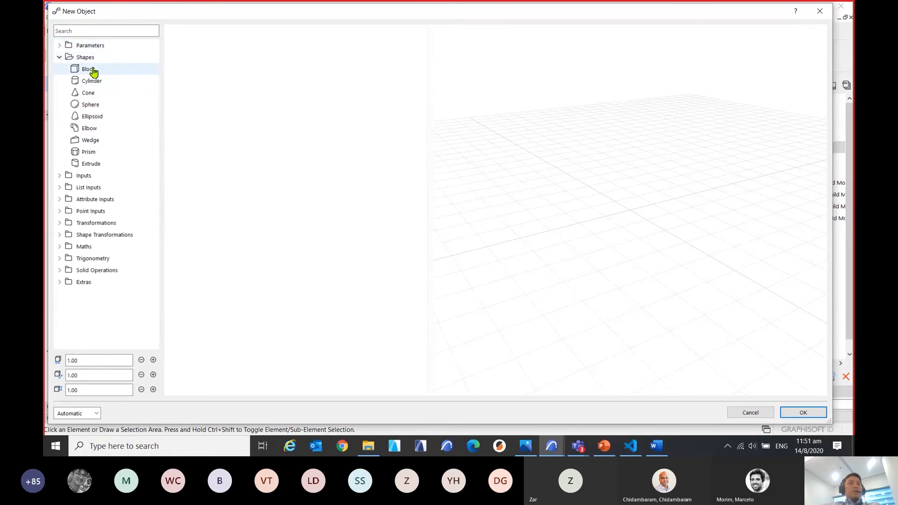
key(ctrl)
key(ctrl)
double_click(95, 71)
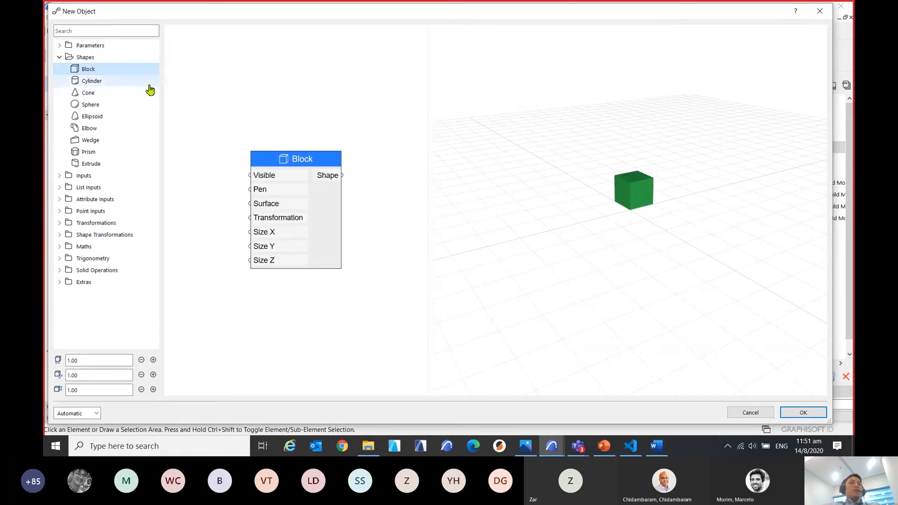
drag(286, 154, 313, 175)
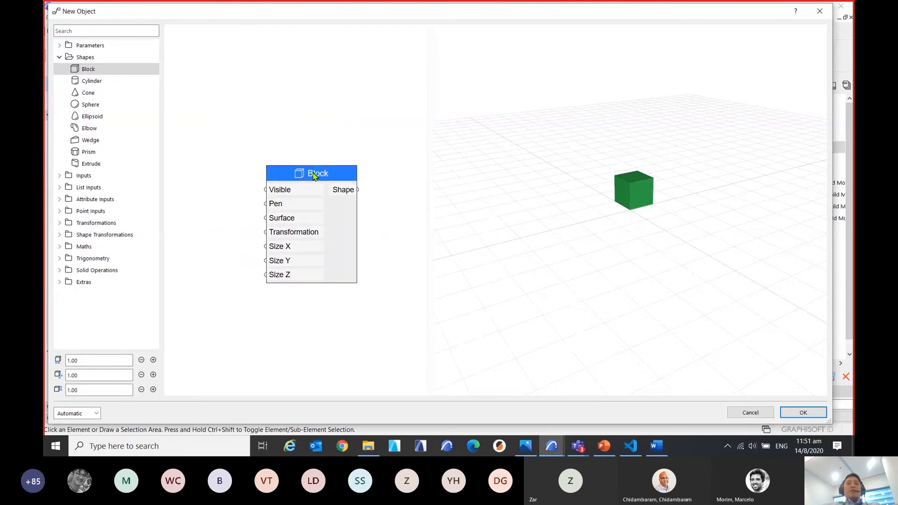
Add a second Block node by searching for "Block" directly on the canvas, and place it beside the first one.
double_click(285, 113)
click(251, 88)
double_click(223, 160)
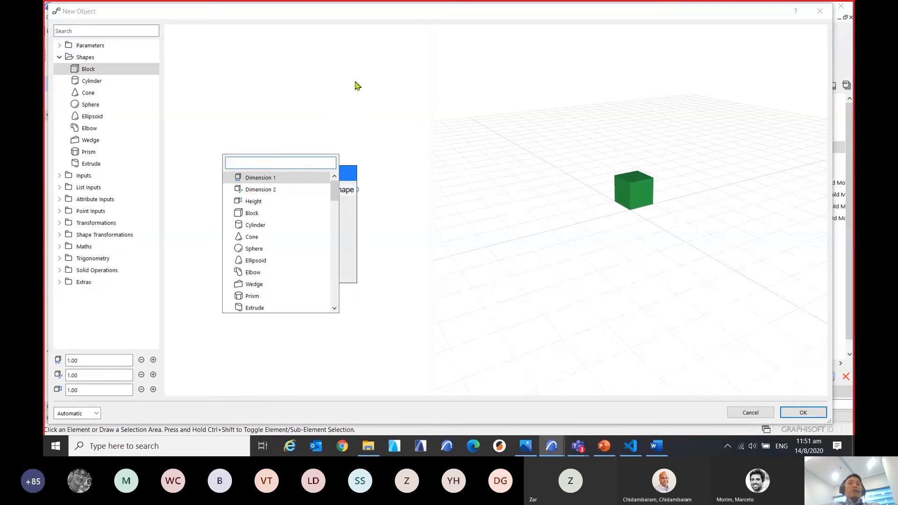
click(291, 61)
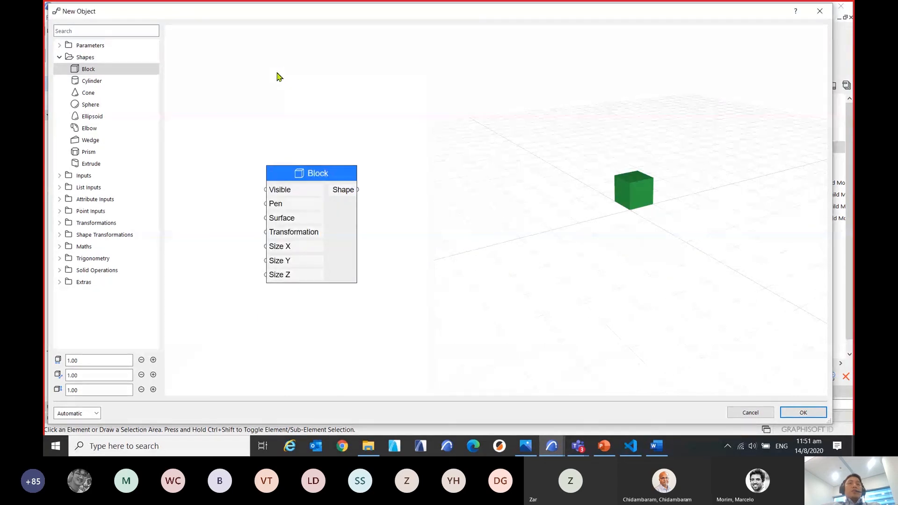
double_click(279, 76)
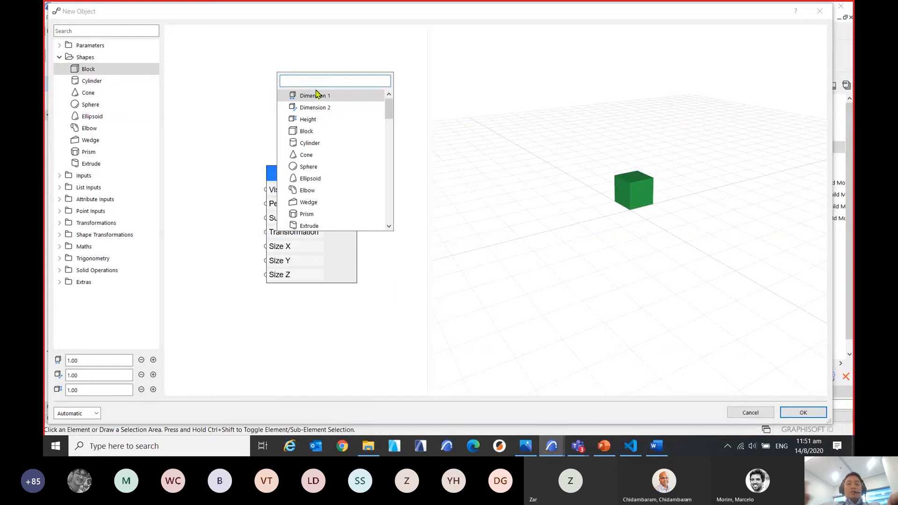
text(Block)
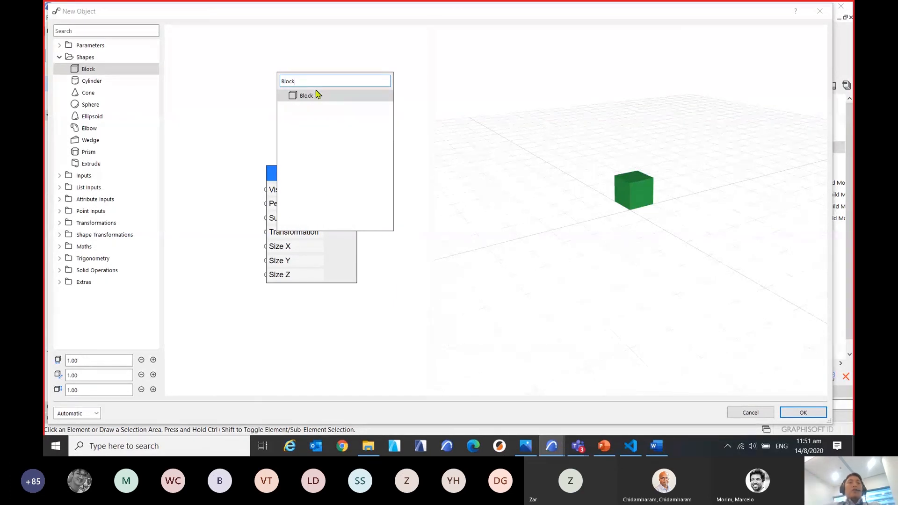
click(356, 95)
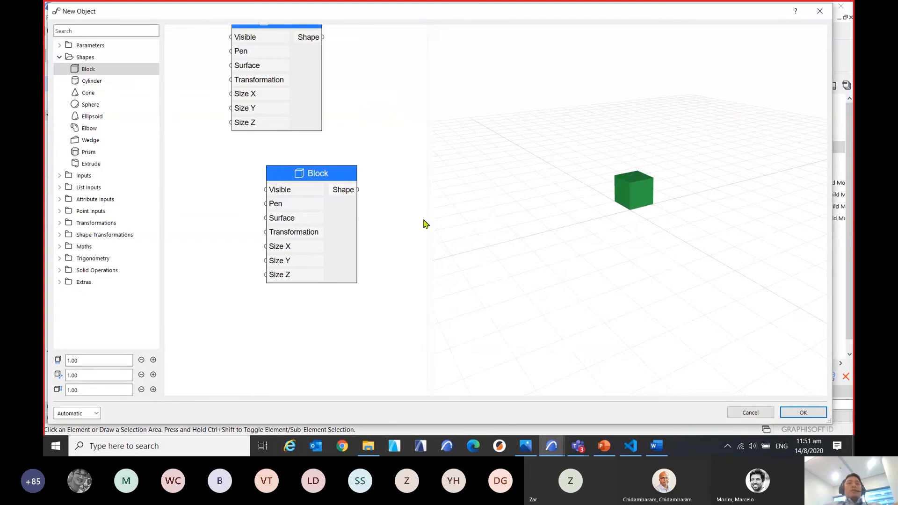
scroll(398, 247, down, 2)
drag(318, 95, 285, 189)
scroll(327, 140, down, 2)
scroll(296, 138, up, 4)
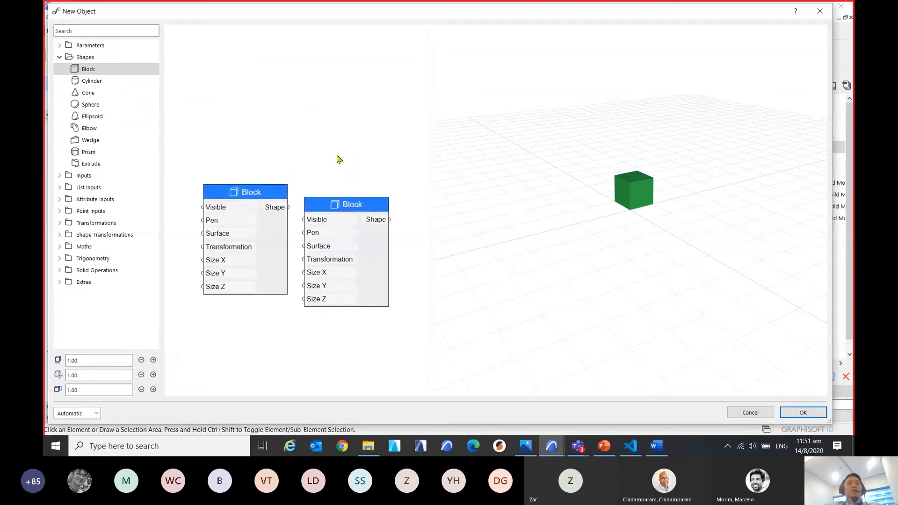
Examine the two Block nodes at different zoom levels and the block in the 3D preview from closer and another angle.
scroll(313, 108, down, 3)
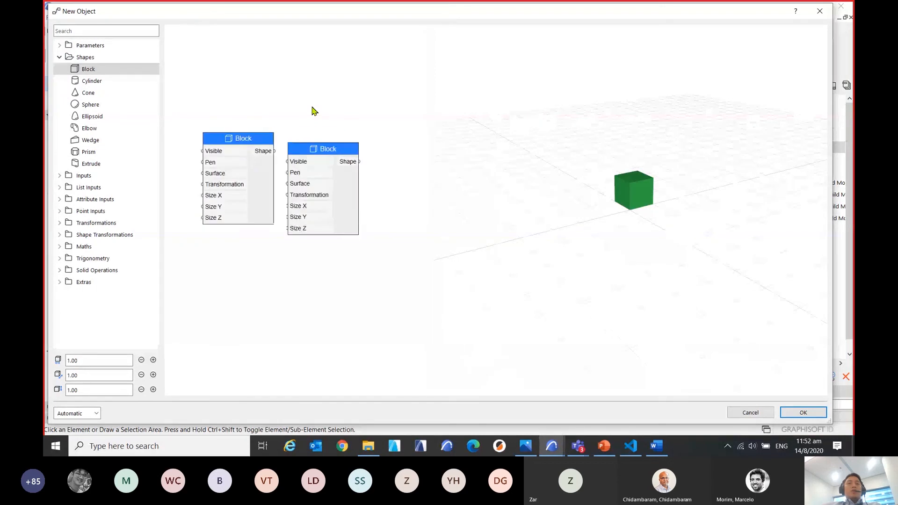
scroll(312, 108, up, 3)
middle_drag(312, 108, 324, 125)
scroll(318, 125, down, 1)
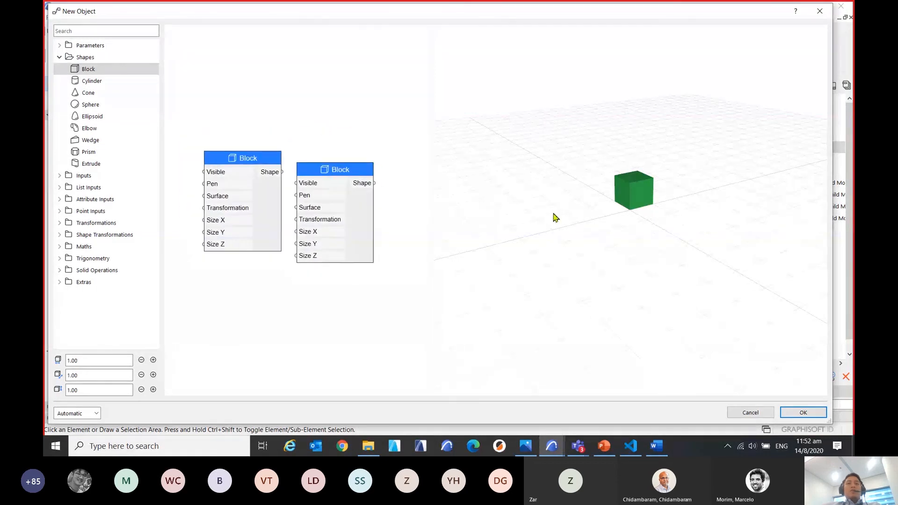
scroll(615, 243, up, 1)
middle_drag(615, 243, 601, 263)
scroll(602, 263, up, 2)
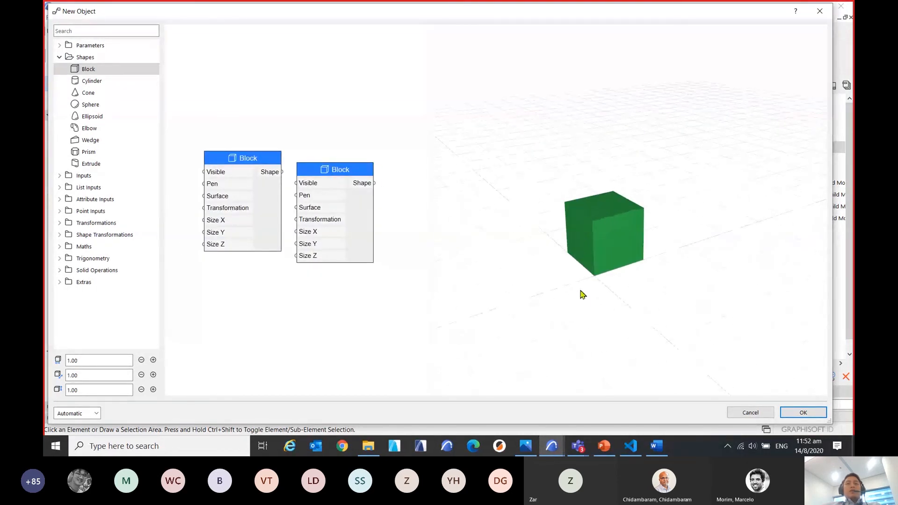
scroll(608, 305, up, 3)
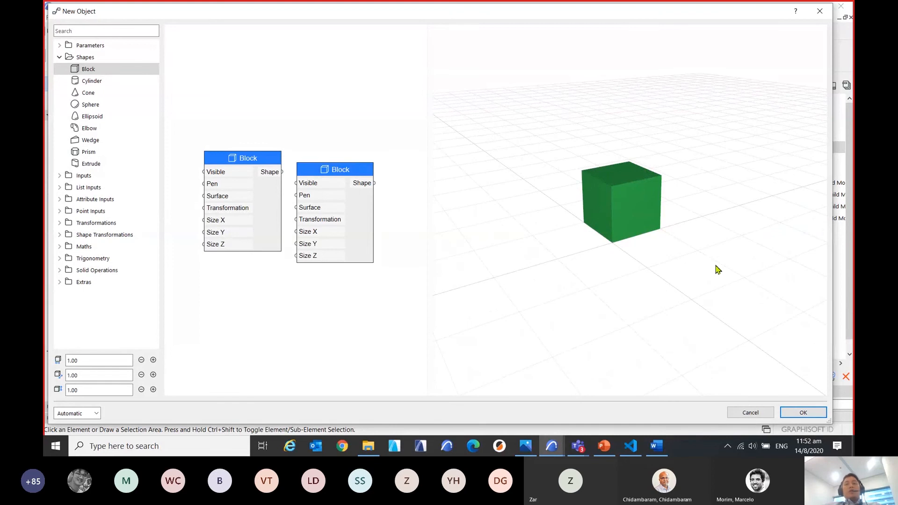
shift+middle_drag(739, 257, 550, 270)
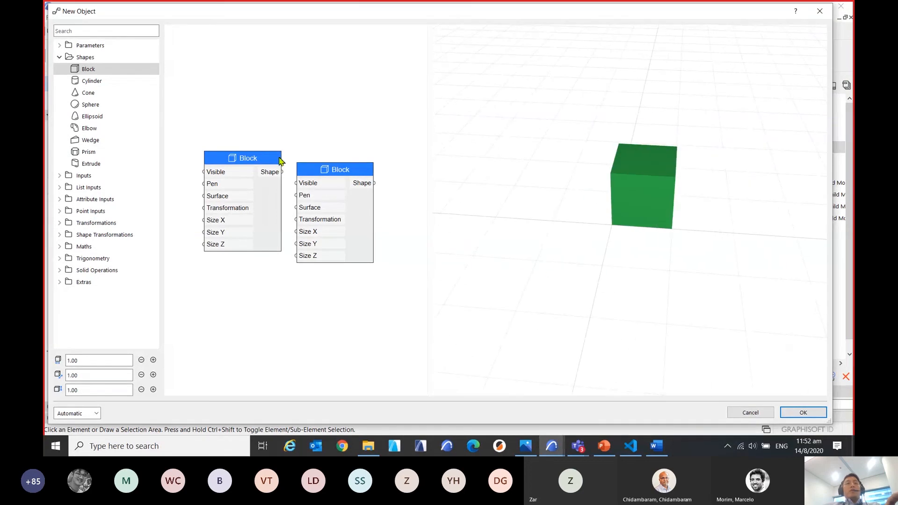
Move one of the two Block nodes below the other and delete it.
drag(331, 173, 313, 279)
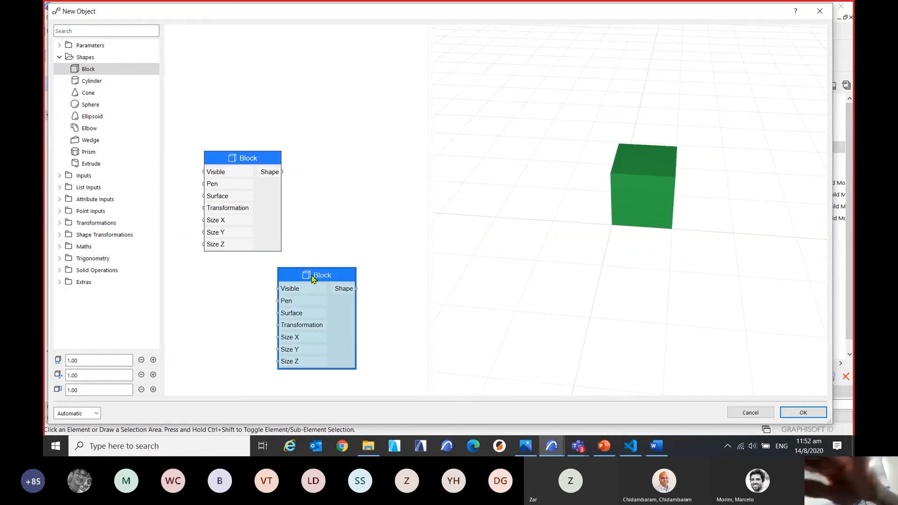
key(Delete)
Move the remaining Block node toward the 3D preview, leaving free canvas space on its input side.
drag(258, 157, 307, 166)
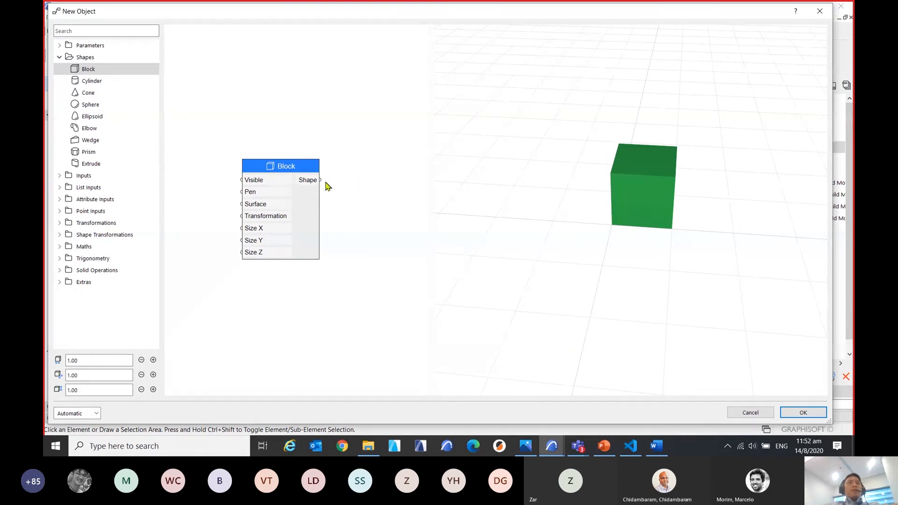
drag(291, 169, 321, 161)
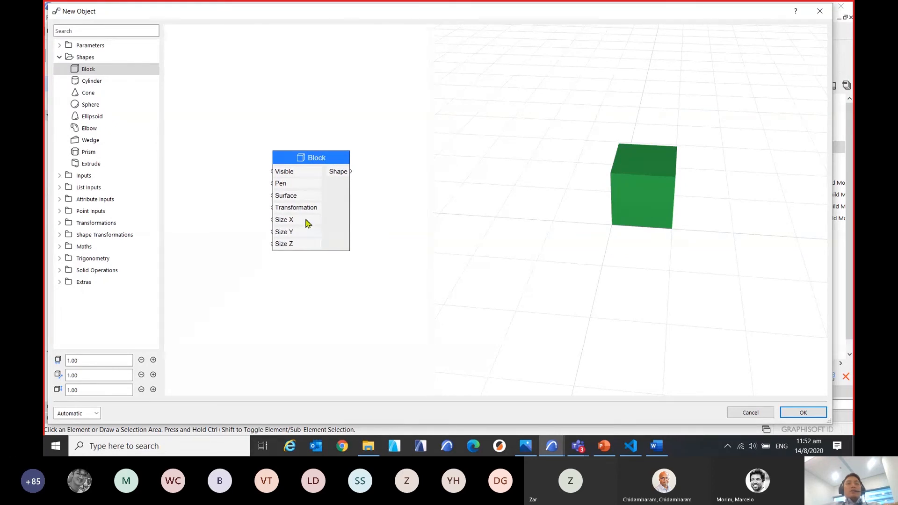
key(ctrl)
key(ctrl)
key(ctrl)
key(ctrl)
drag(328, 166, 343, 164)
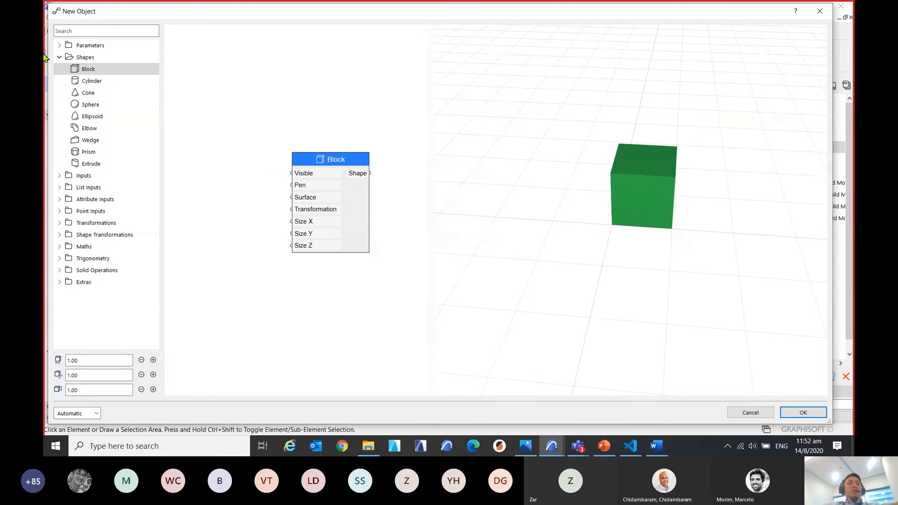
Add the Dimension 1 parameter as a node and connect its Variable output to the Block's Size X input.
click(59, 58)
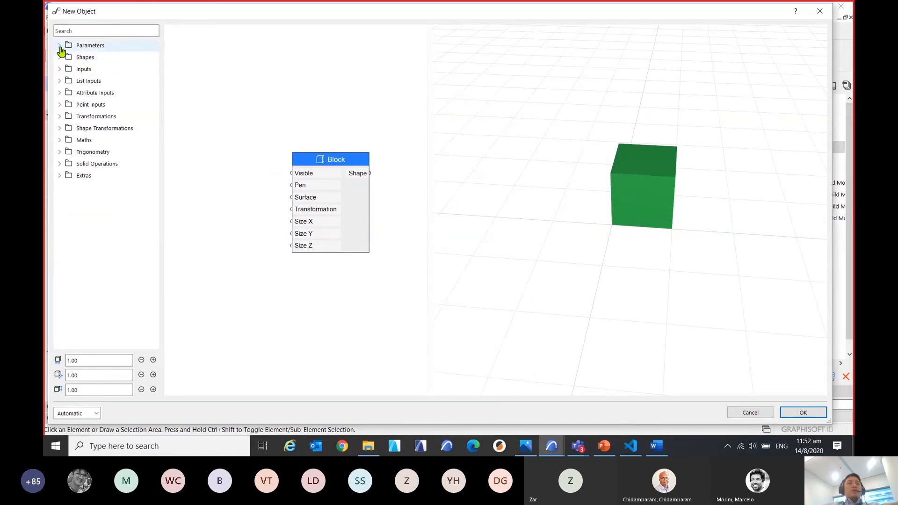
click(59, 45)
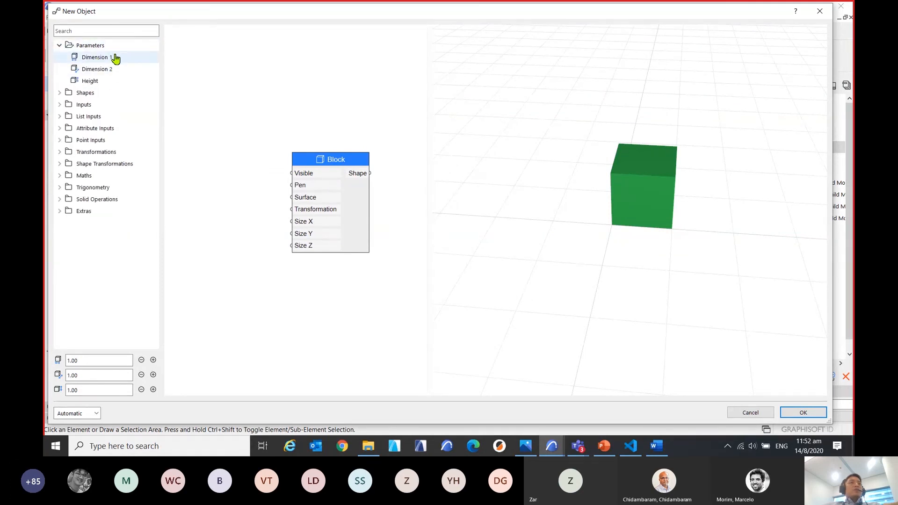
key(ctrl)
drag(102, 58, 293, 229)
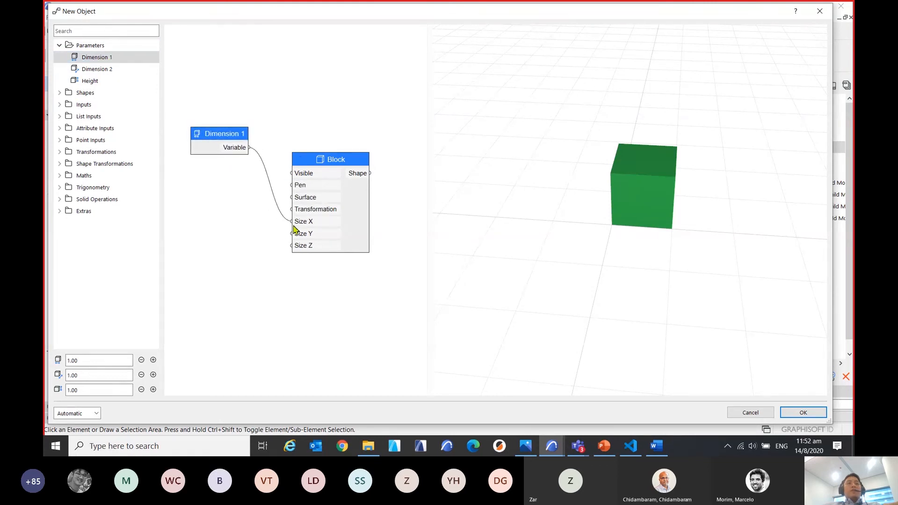
click(294, 230)
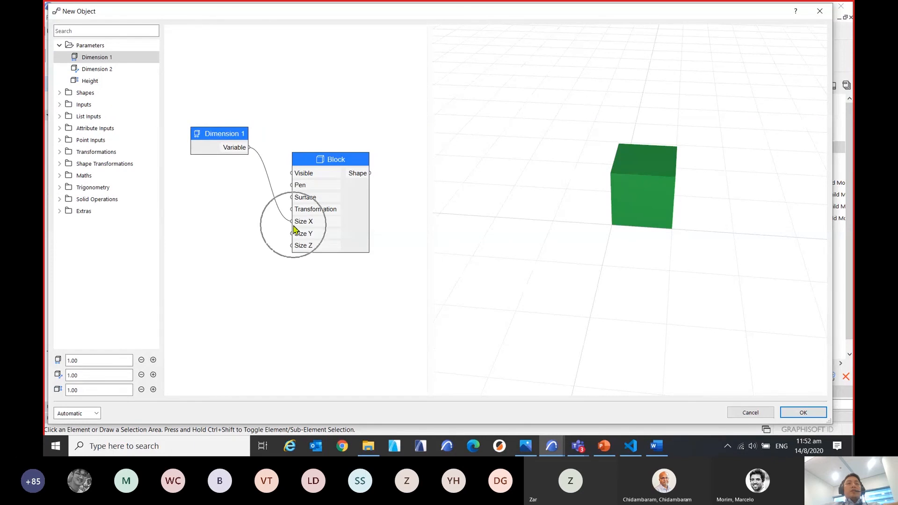
Move the Dimension 1 node down until it lines up with the Block's Size X input.
key(ctrl)
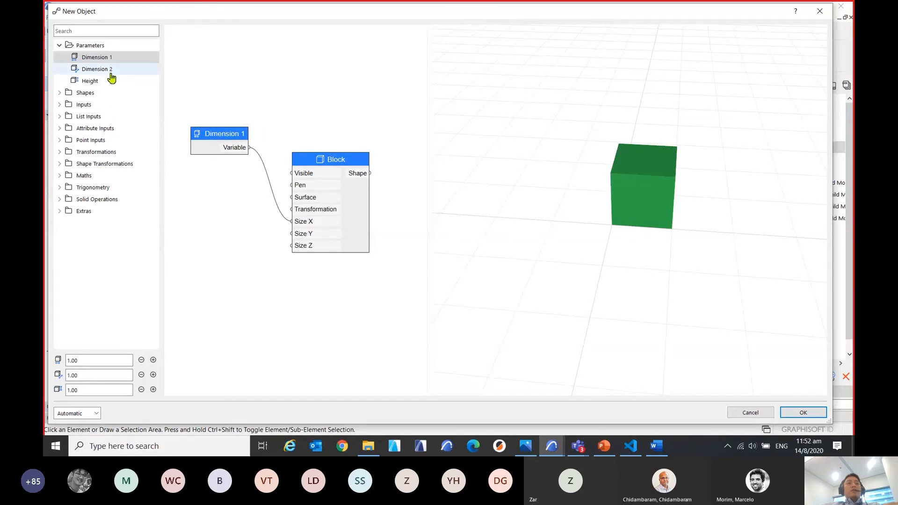
drag(213, 141, 220, 211)
key(ctrl)
key(ctrl)
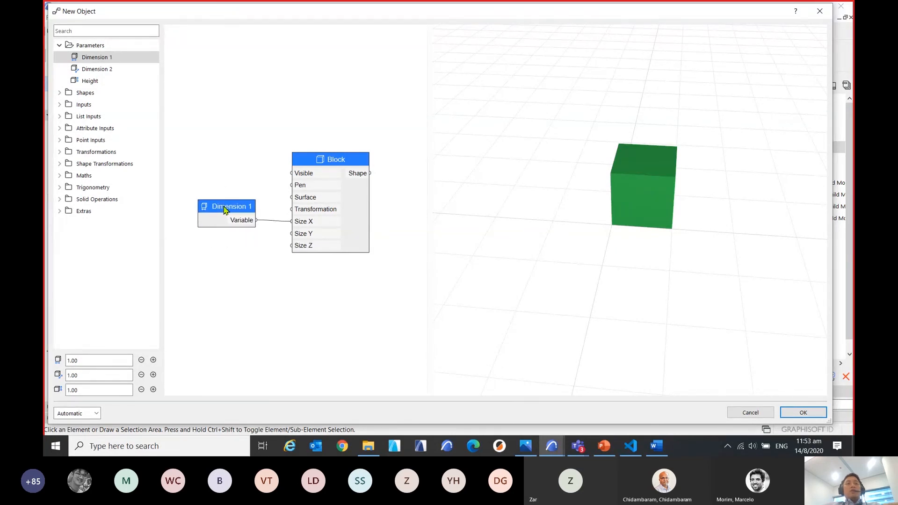
click(225, 209)
click(226, 209)
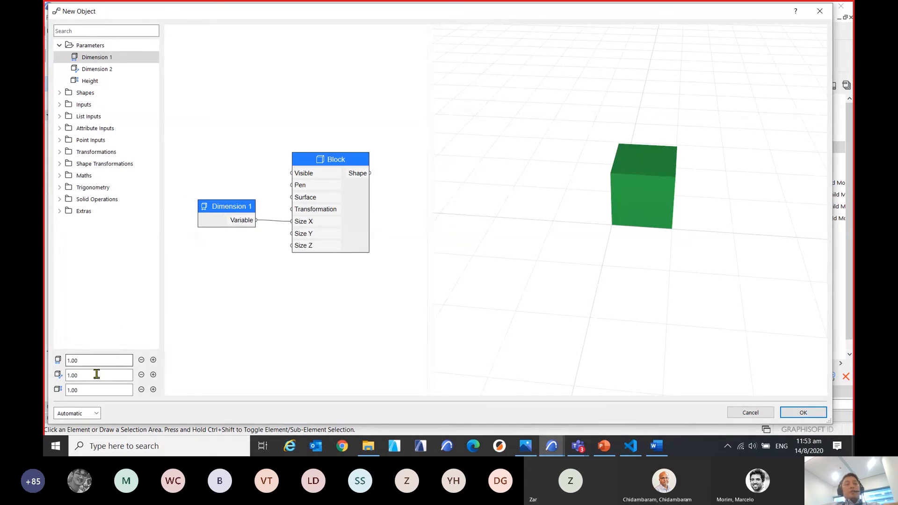
Set the object's Dimension 1 value to 2.
click(71, 360)
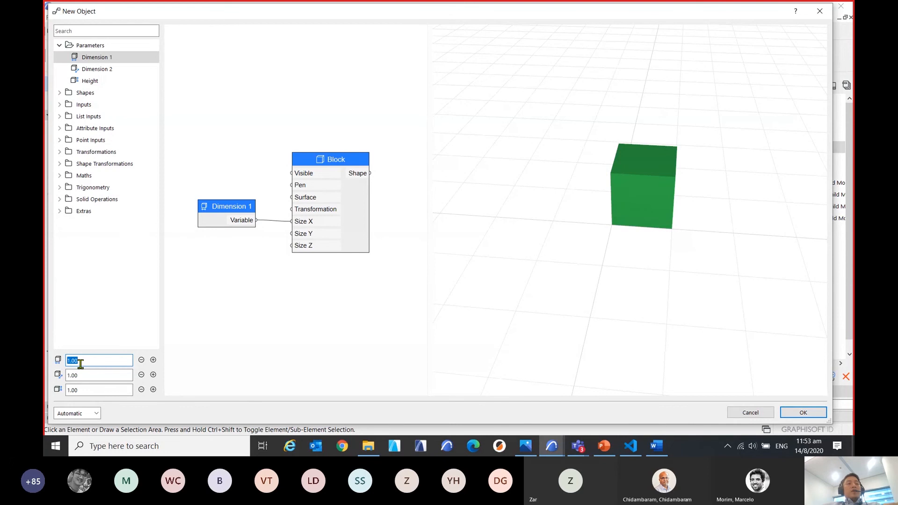
key(ctrl)
key(ctrl)
key(ctrl)
key(ctrl)
key(ctrl)
key(ctrl)
text(2)
key(Return)
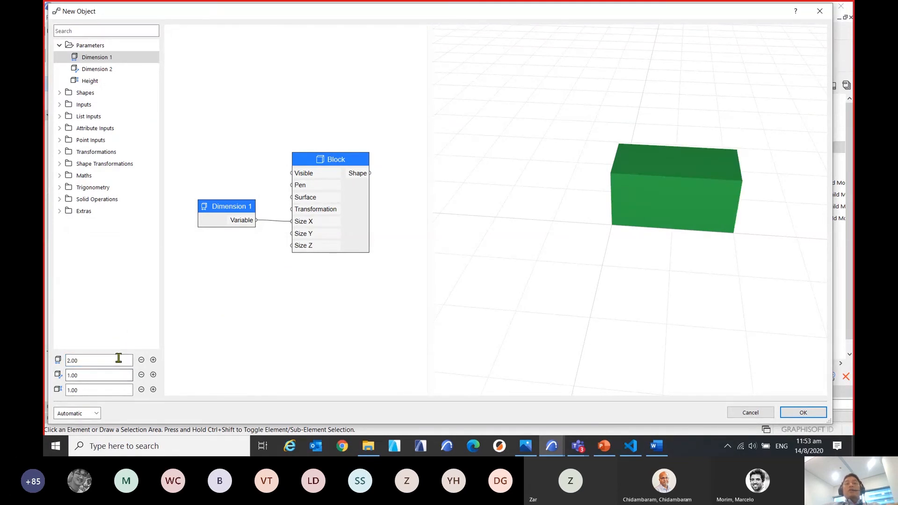
key(ctrl)
key(ctrl)
Raise the Dimension 1 value in increments to 5.00 while keeping the stretched block in view.
click(153, 360)
scroll(566, 283, down, 3)
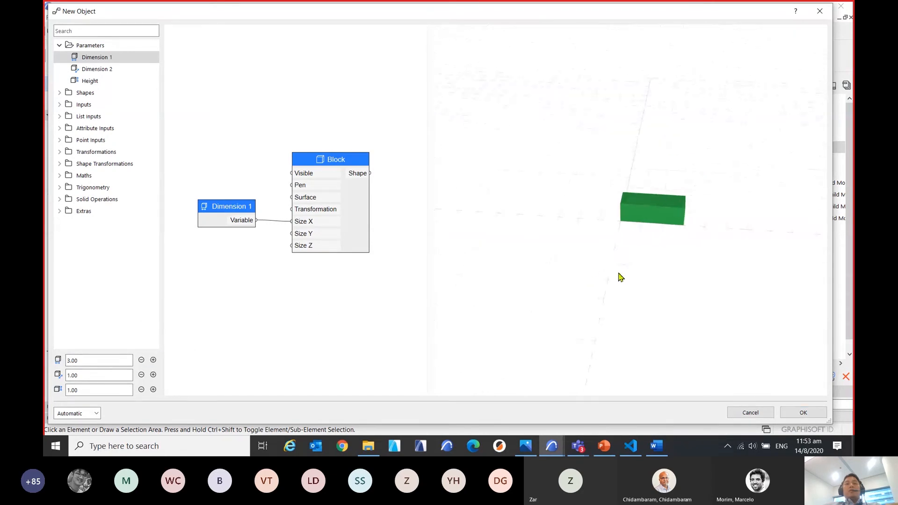
middle_drag(621, 278, 527, 307)
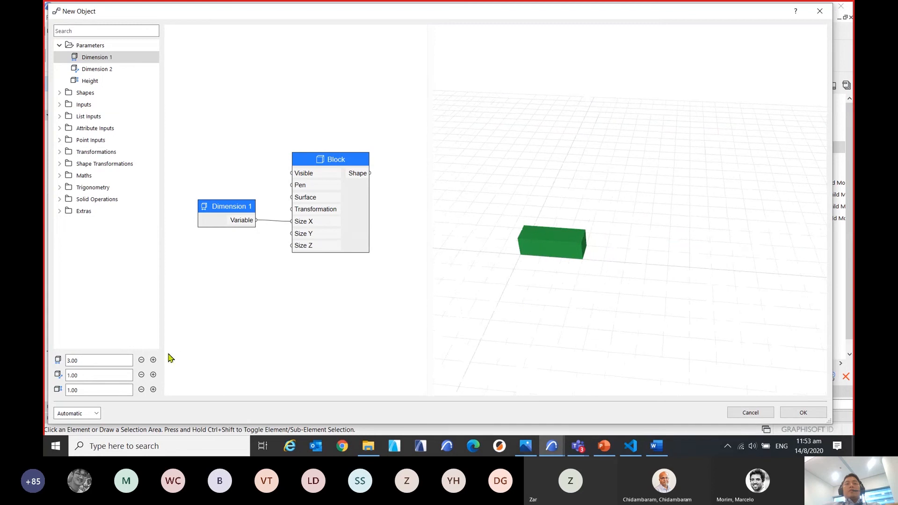
click(153, 360)
click(153, 360)
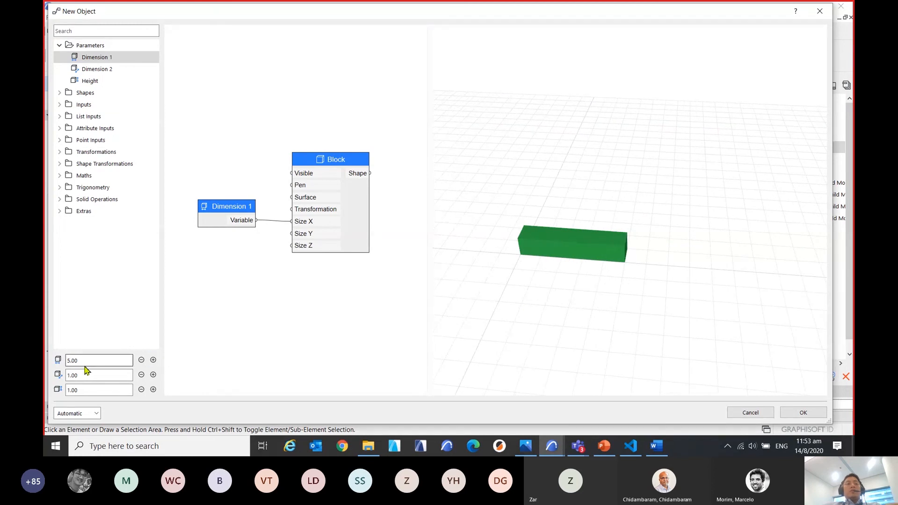
key(ctrl)
key(ctrl)
Add a Dimension 2 node below Dimension 1, enlarge the node canvas, and connect its Variable output to the Block's Size Y input.
middle_drag(269, 318, 280, 317)
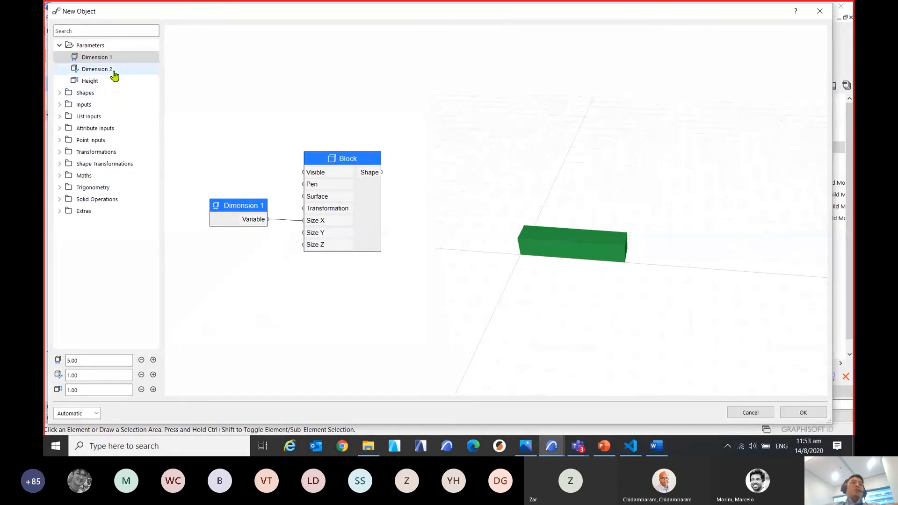
drag(114, 75, 250, 241)
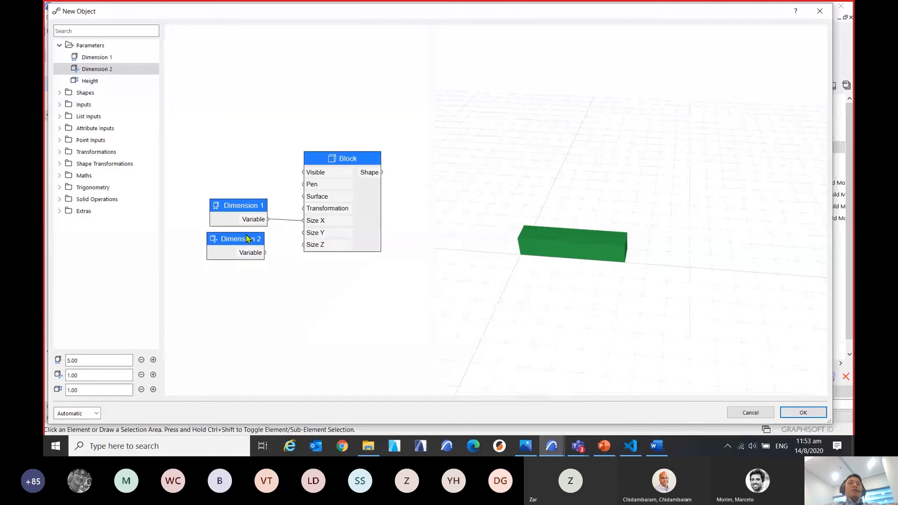
scroll(283, 238, up, 3)
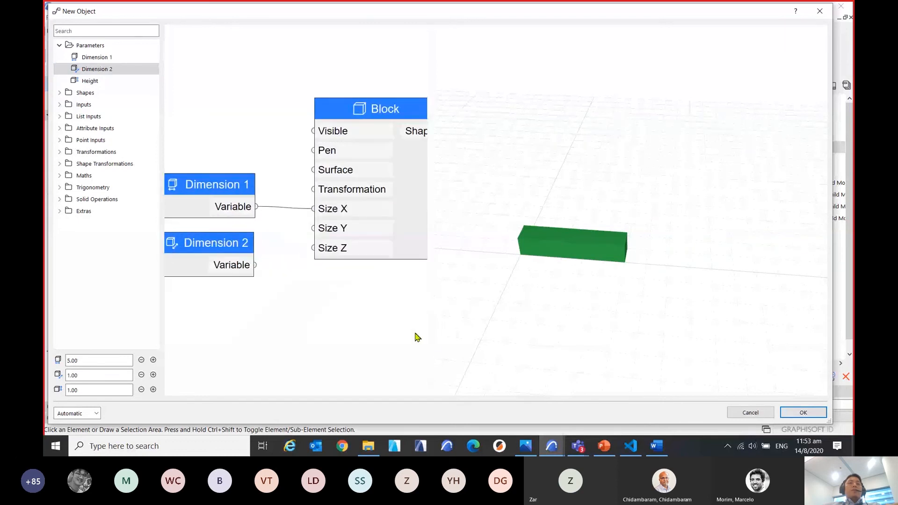
drag(432, 316, 550, 318)
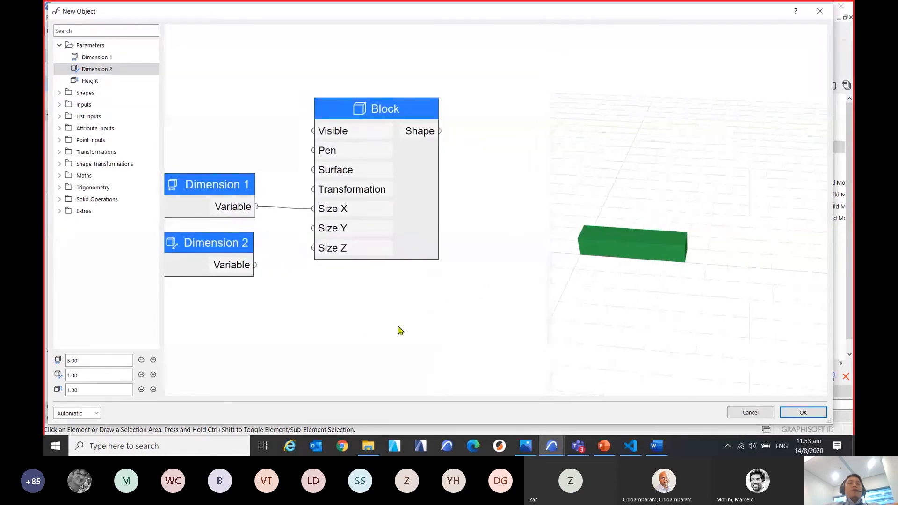
middle_drag(369, 329, 403, 346)
key(ctrl)
key(ctrl)
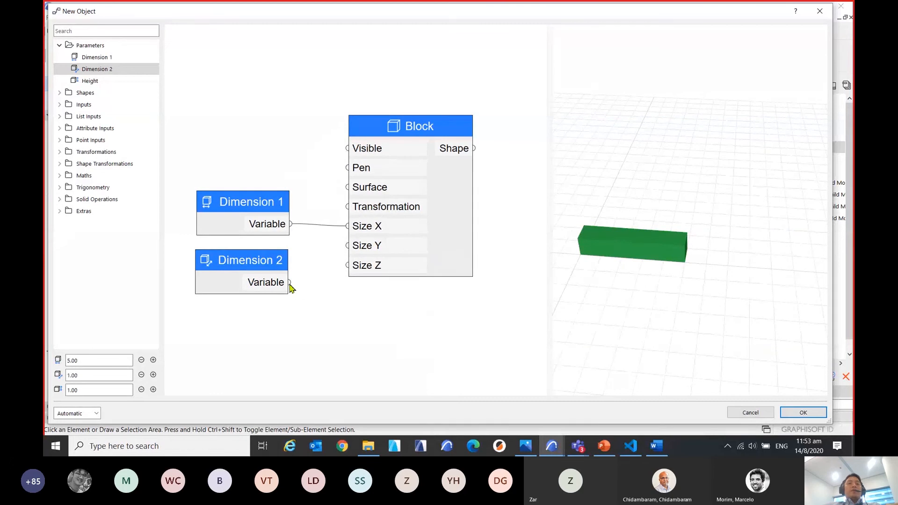
drag(301, 283, 348, 256)
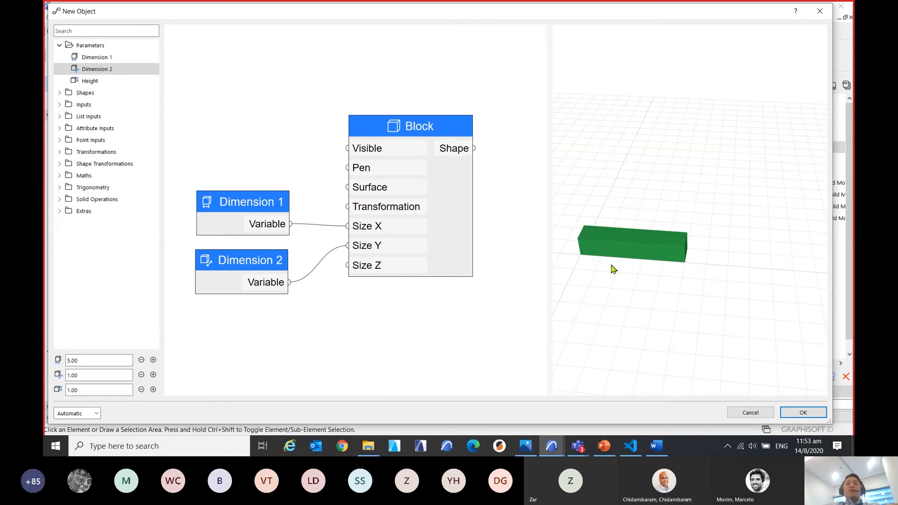
Raise the object's Dimension 2 value in increments to 4.00.
middle_drag(630, 287, 671, 258)
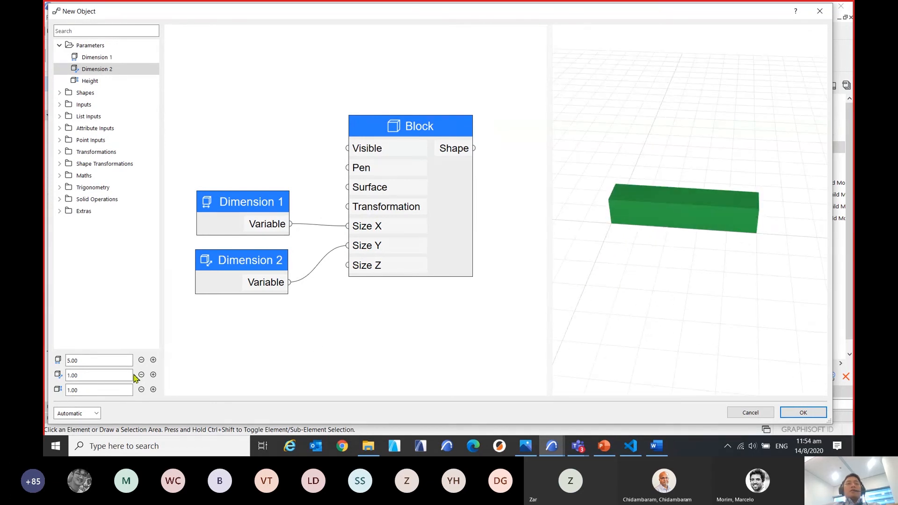
click(91, 375)
key(ctrl)
key(ctrl)
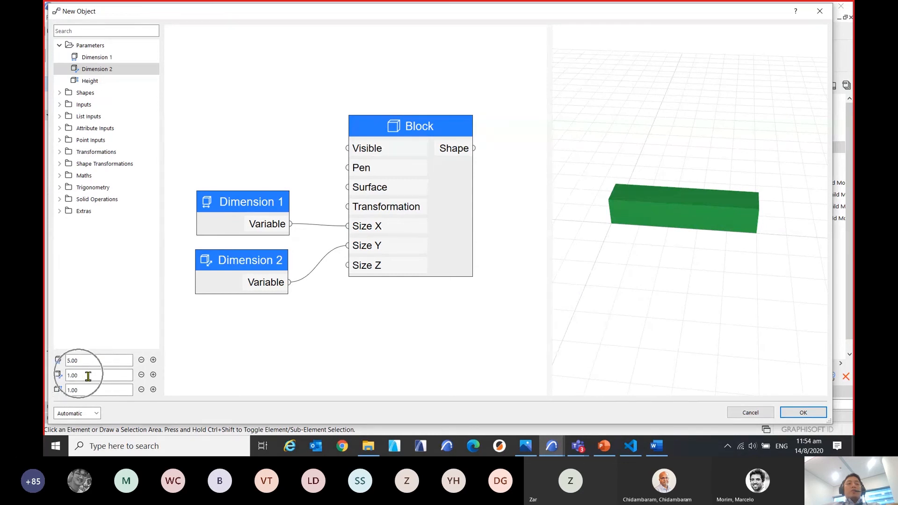
click(153, 375)
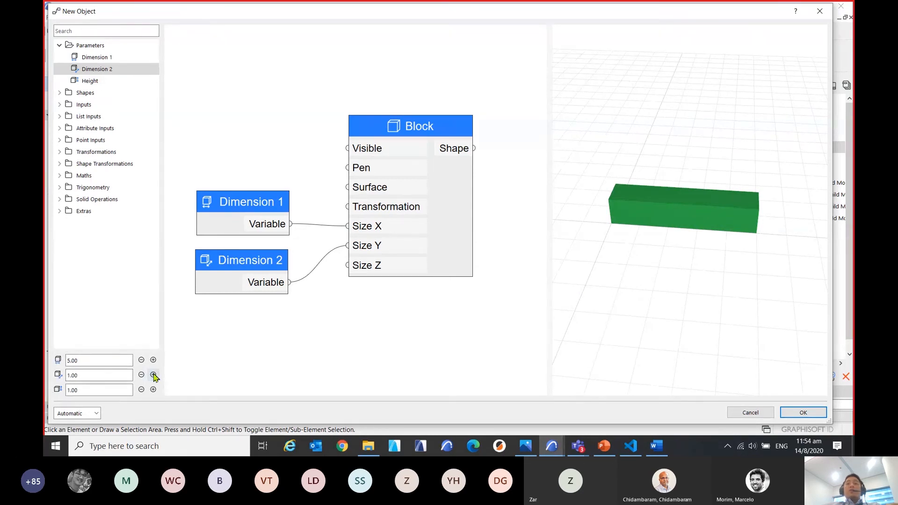
click(154, 375)
click(153, 375)
click(154, 375)
click(154, 376)
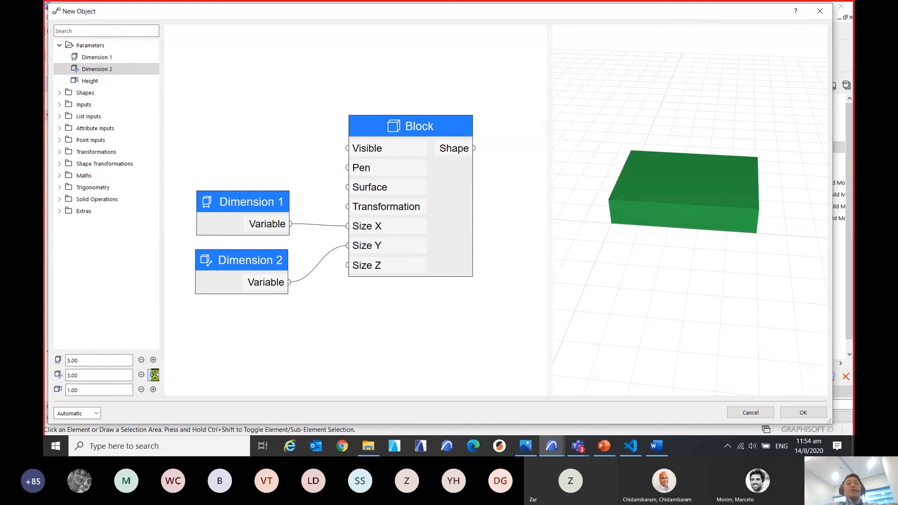
click(153, 375)
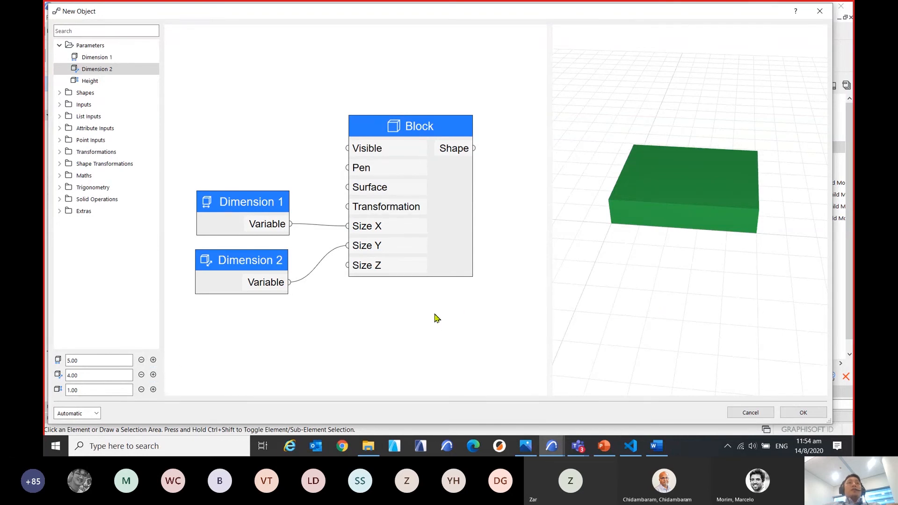
Move both dimension nodes up and add a Height node below them, connected to the Block's Size Z input.
mouse_move(435, 320)
middle_down()
mouse_move(449, 307)
mouse_move(438, 310)
middle_up()
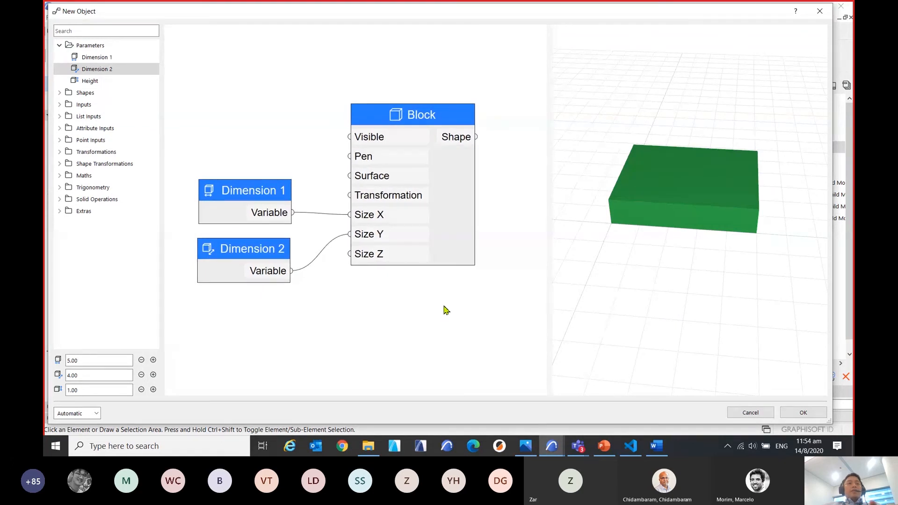
drag(272, 188, 279, 142)
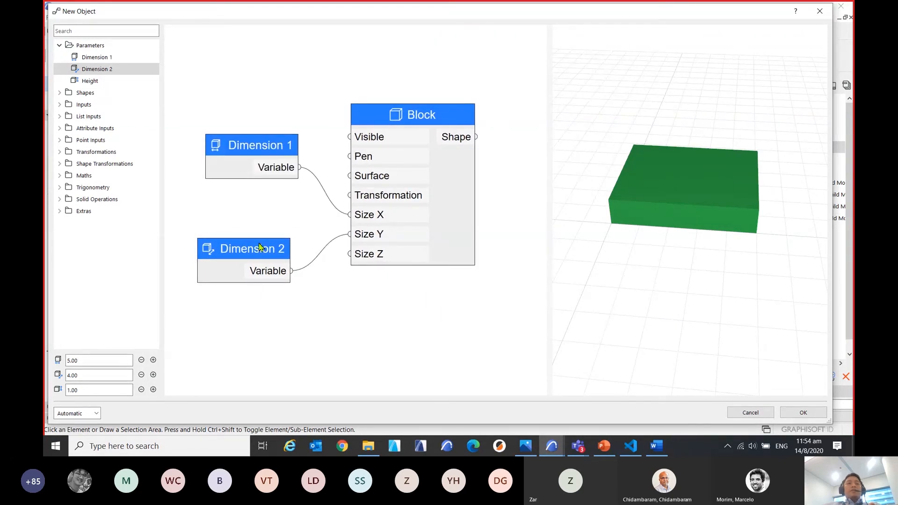
drag(260, 248, 270, 197)
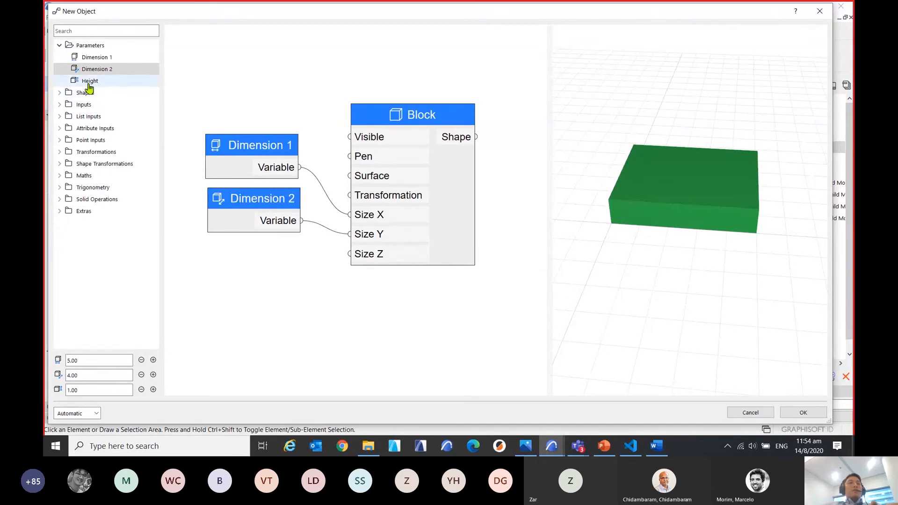
drag(89, 82, 347, 261)
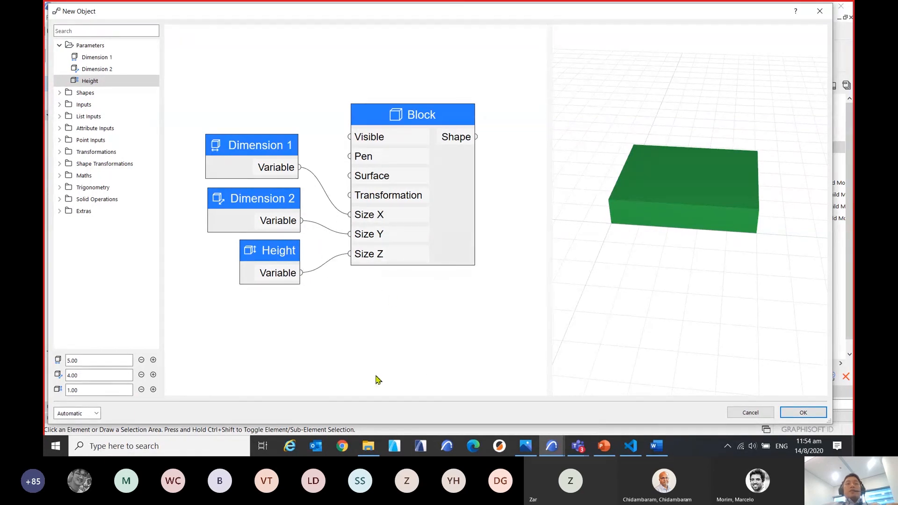
Raise the object's Height value to 5.50 and inspect the block from several angles in a widened 3D preview.
click(112, 391)
click(154, 390)
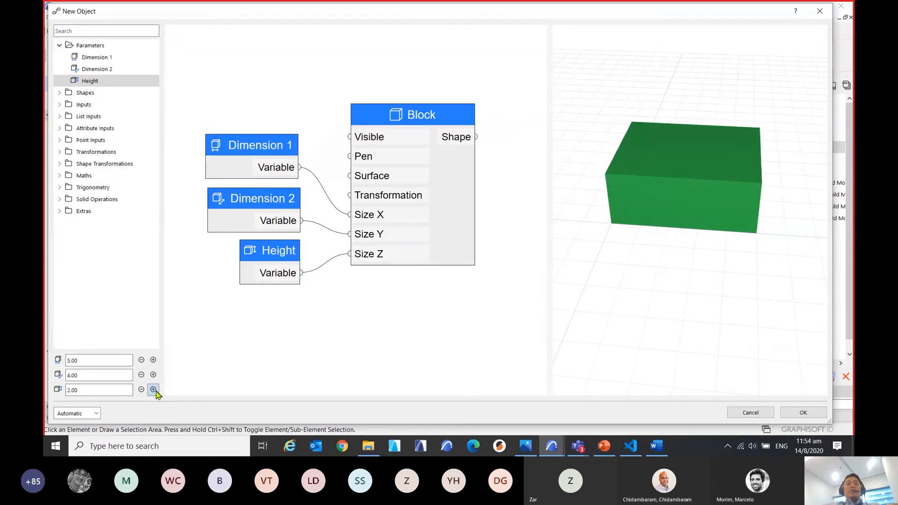
click(153, 389)
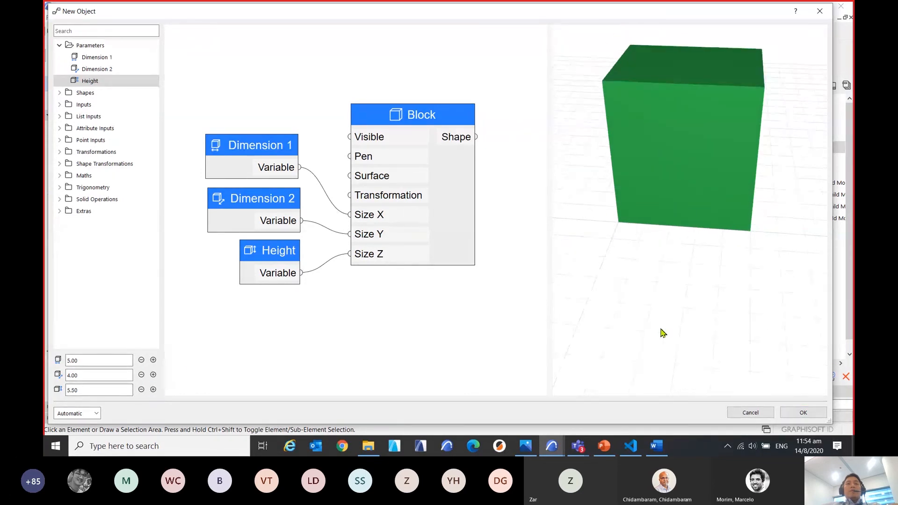
mouse_move(671, 309)
mouse_down()
mouse_move(662, 341)
mouse_move(622, 341)
mouse_move(673, 348)
mouse_move(678, 316)
mouse_move(660, 296)
mouse_up()
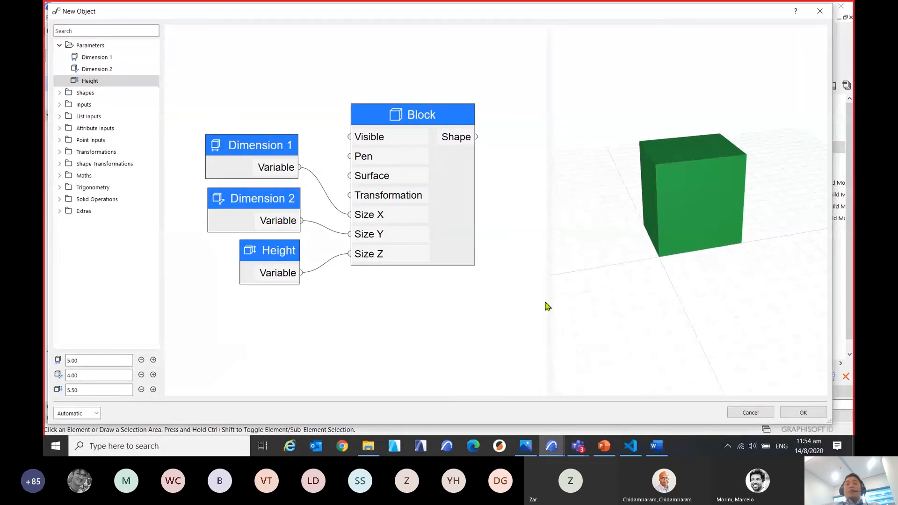
drag(548, 304, 513, 307)
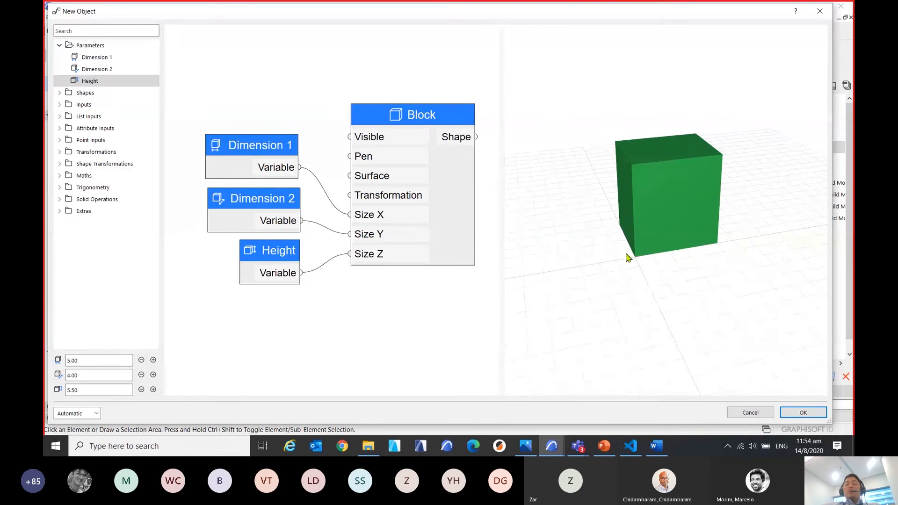
mouse_move(628, 281)
mouse_down()
mouse_move(624, 291)
mouse_move(638, 296)
mouse_move(616, 293)
mouse_up()
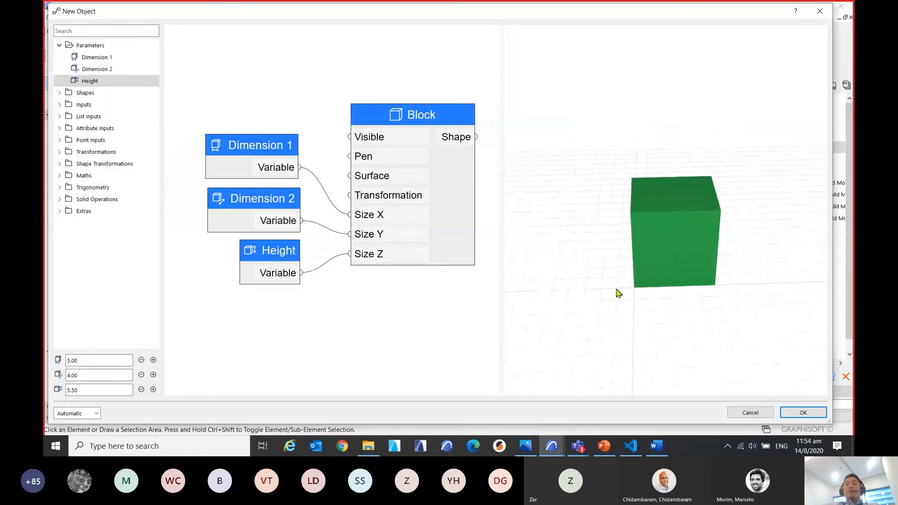
drag(691, 307, 633, 303)
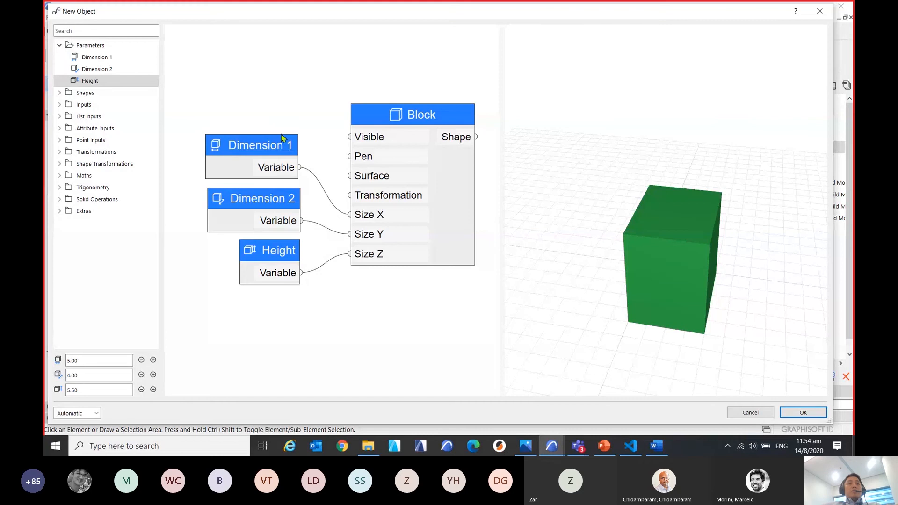
Select the Dimension 1, Dimension 2 and Height nodes together and move them slightly down and away from the Block.
drag(186, 115, 340, 367)
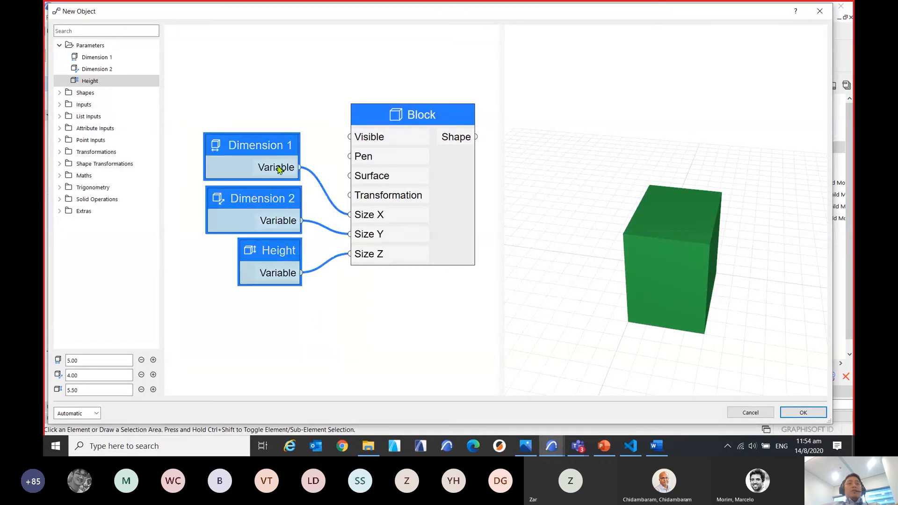
drag(275, 139, 263, 163)
click(280, 107)
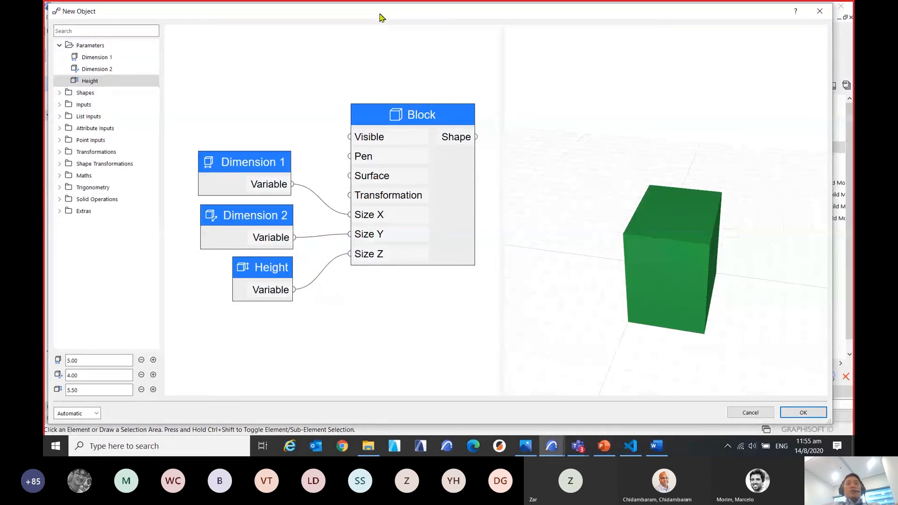
Finish the block object in the node editor and name it TEST BOX.
mouse_move(380, 18)
mouse_down()
mouse_move(386, 27)
mouse_move(379, 24)
mouse_up()
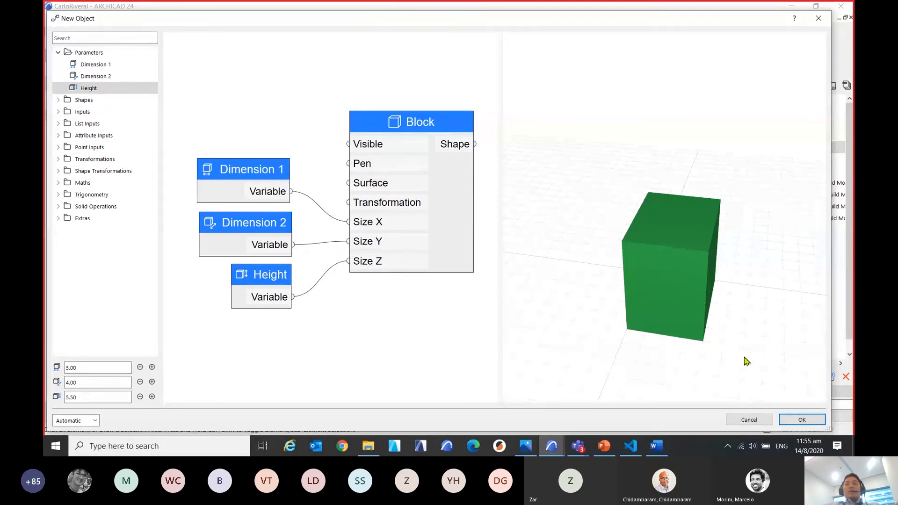
click(798, 423)
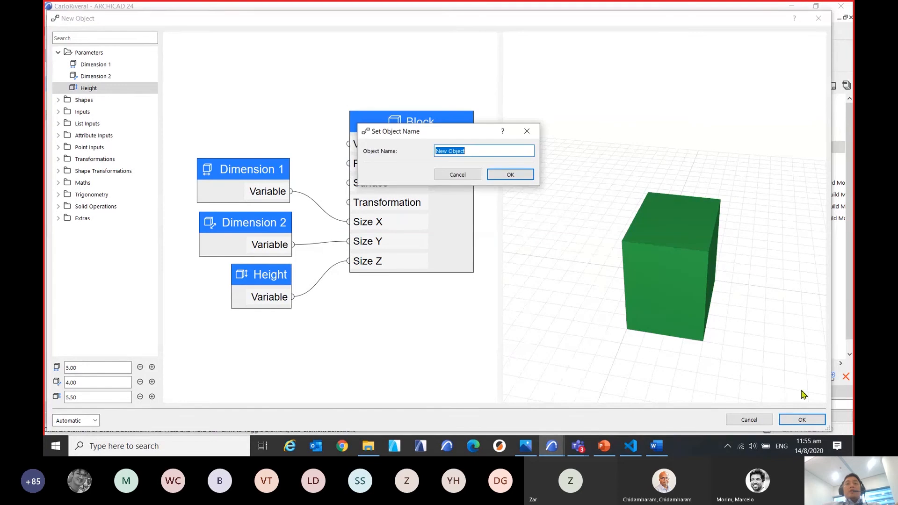
drag(446, 208, 429, 220)
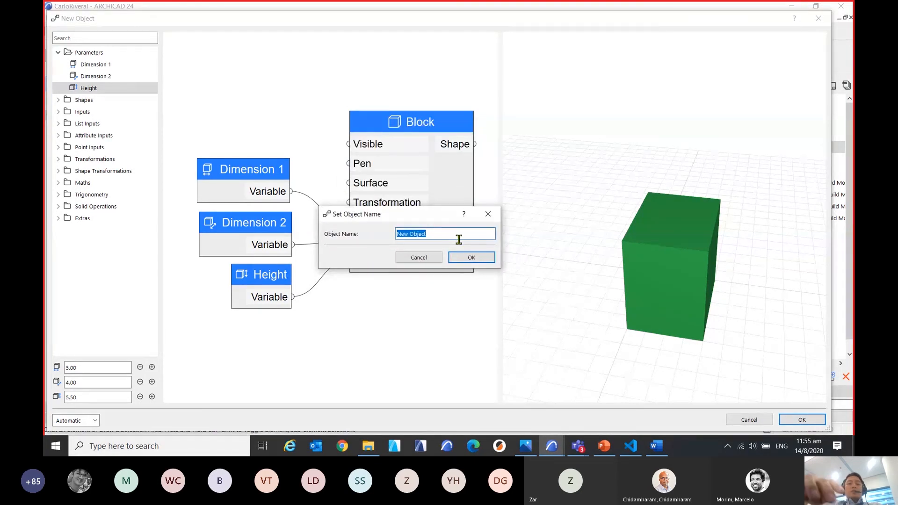
text(TECT BOX)
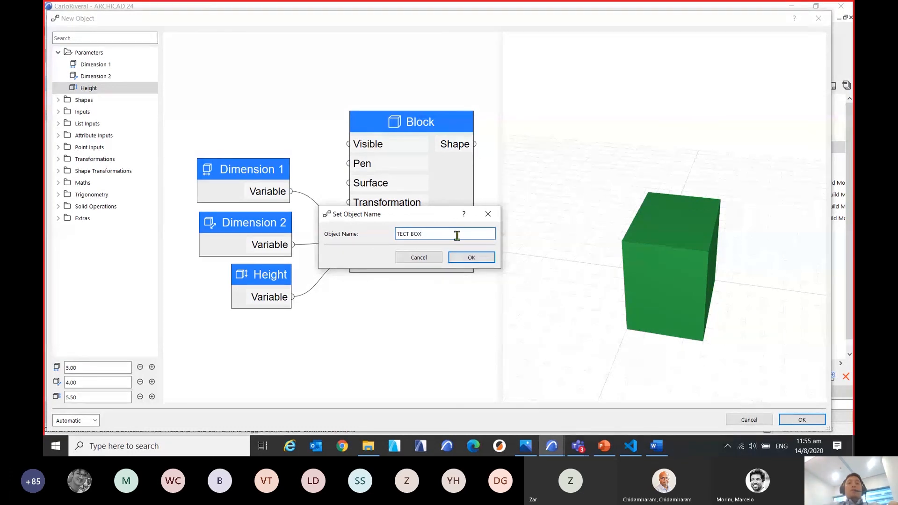
key(BackSpace)
key(BackSpace)
key(BackSpace)
key(BackSpace)
key(BackSpace)
key(BackSpace)
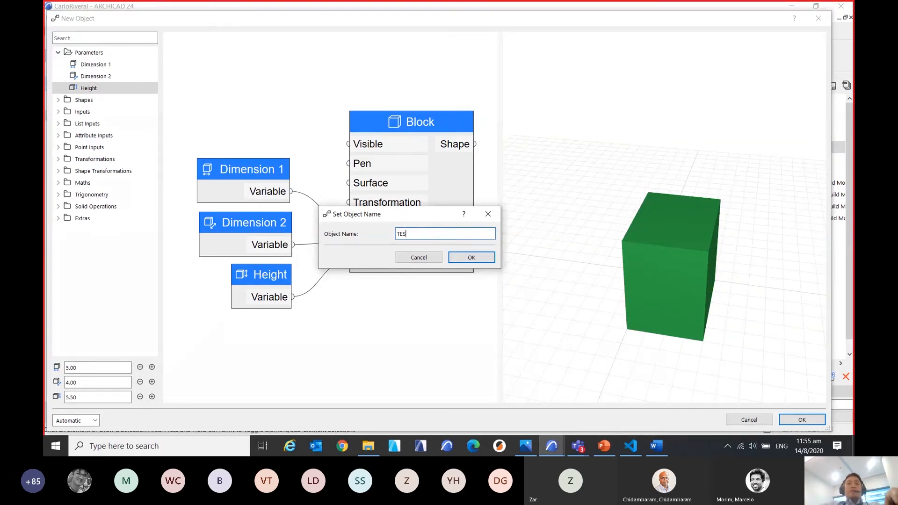
text(ST BOX)
click(481, 260)
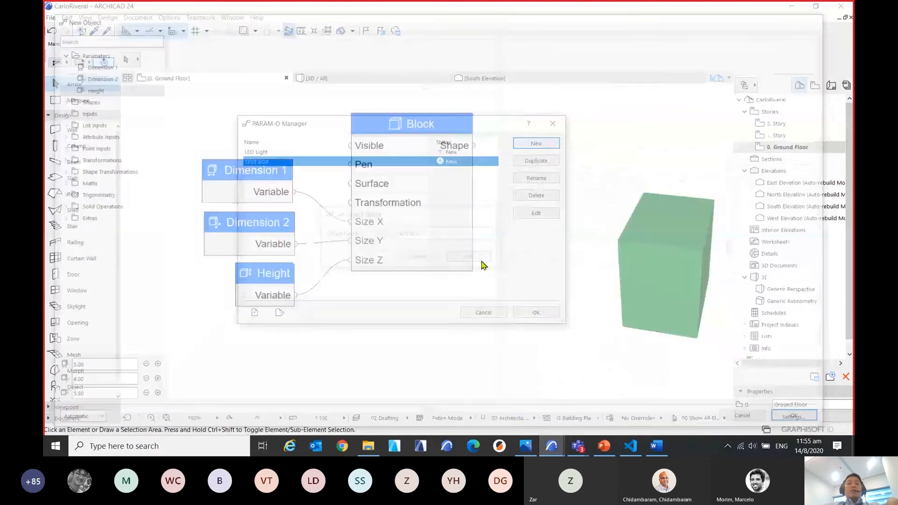
Save the TEST BOX object from the PARAM-O Manager to the Embedded Library and dismiss the information message.
drag(326, 129, 342, 154)
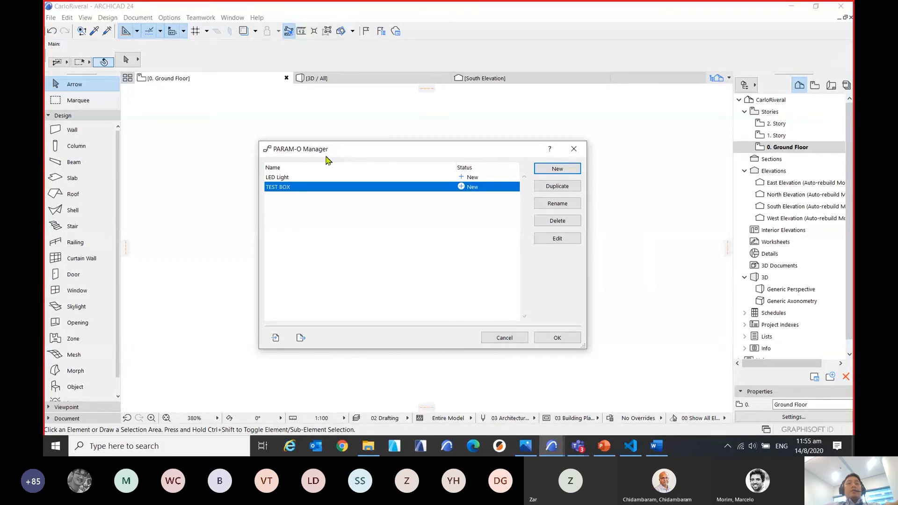
click(304, 189)
click(304, 191)
click(556, 337)
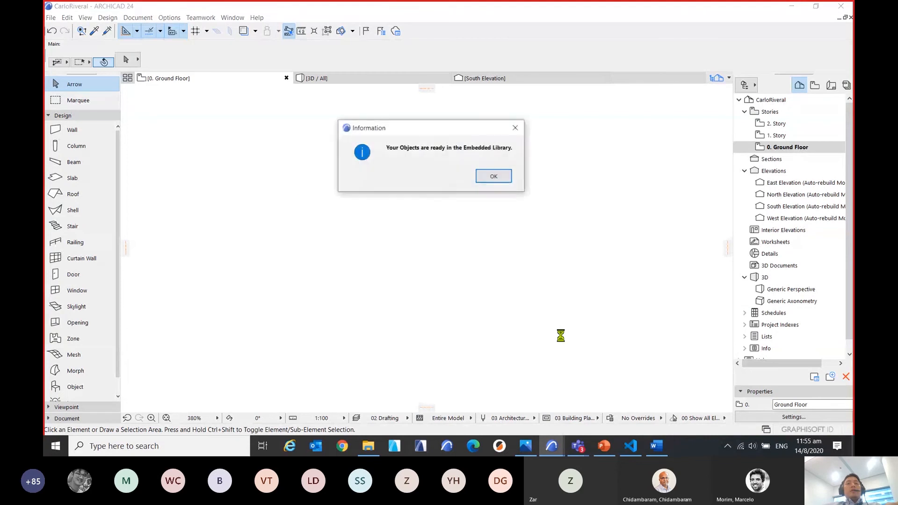
drag(472, 133, 460, 197)
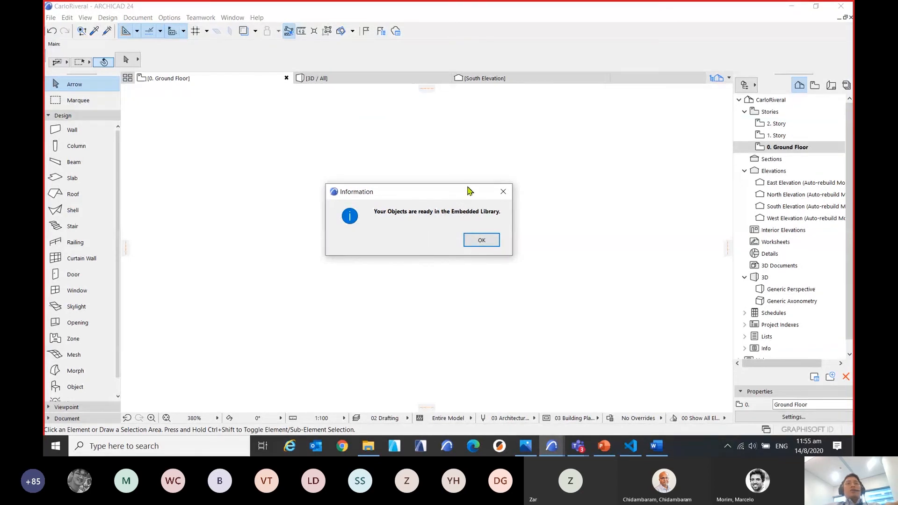
mouse_move(467, 189)
mouse_down()
mouse_move(451, 193)
mouse_move(457, 187)
mouse_up()
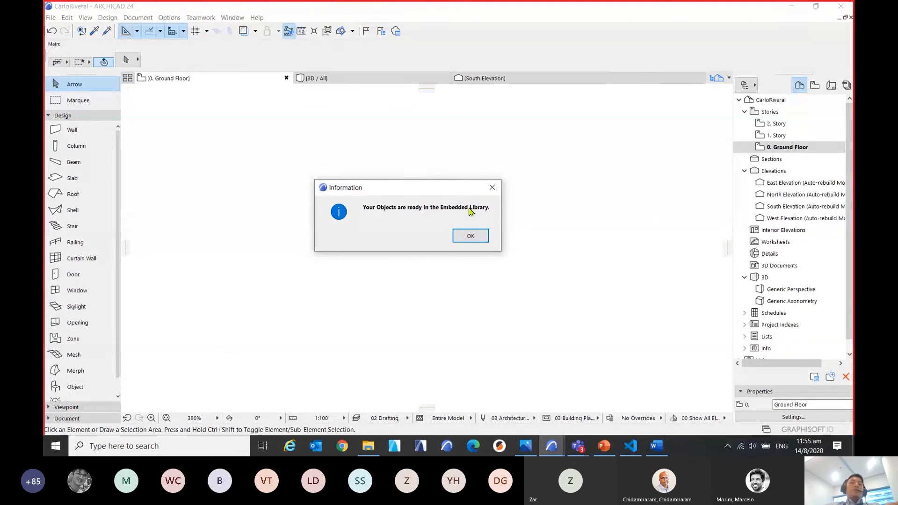
click(470, 237)
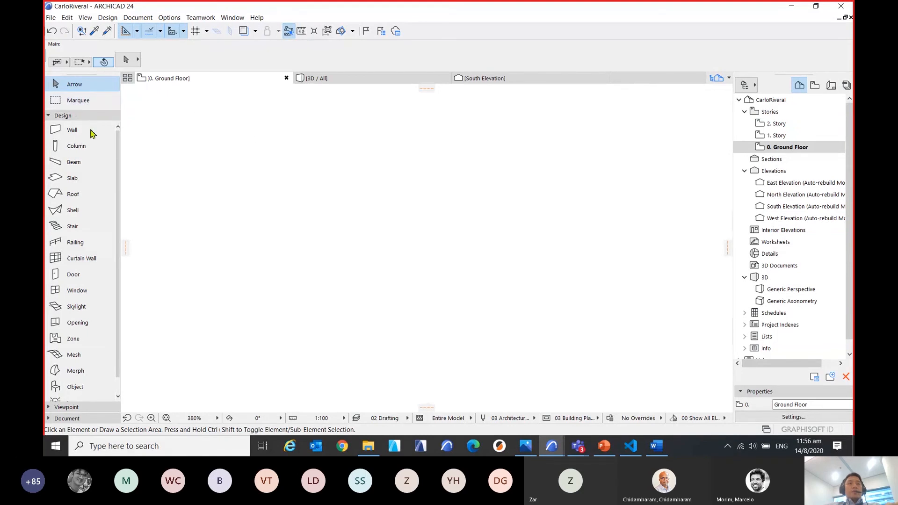
Place a TEST BOX object on the Ground Floor plan and view it up close in the 3D perspective.
click(74, 388)
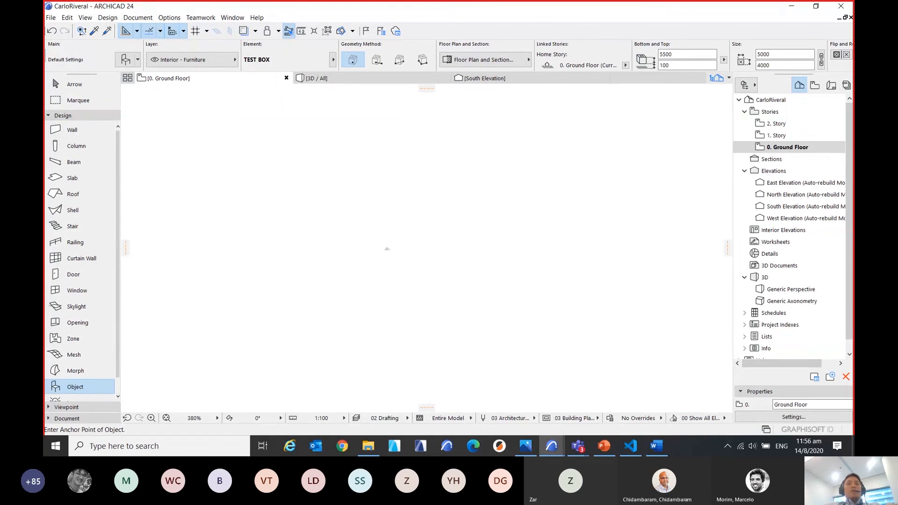
scroll(331, 292, down, 8)
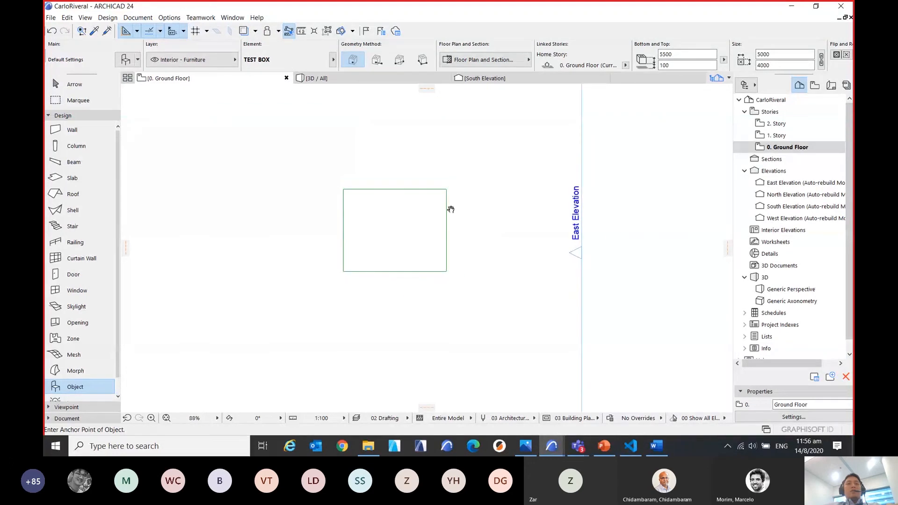
click(381, 79)
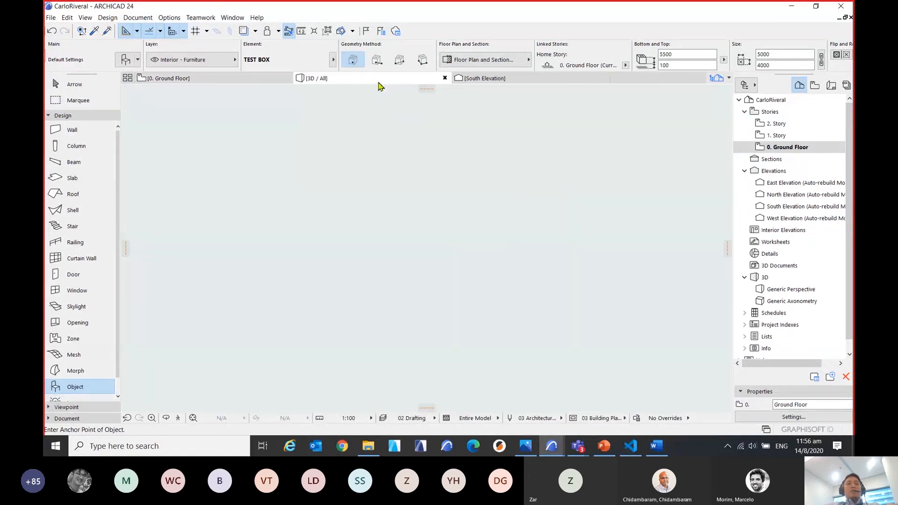
shift+middle_drag(328, 327, 323, 266)
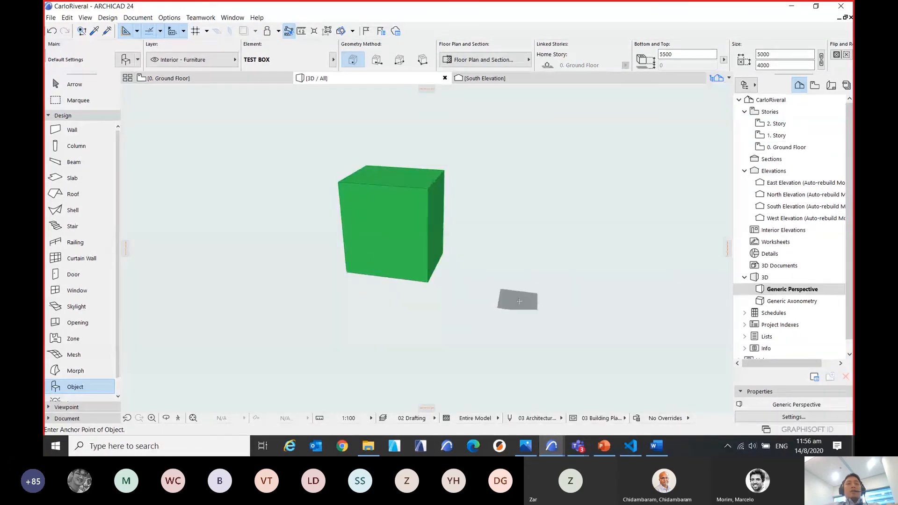
click(64, 84)
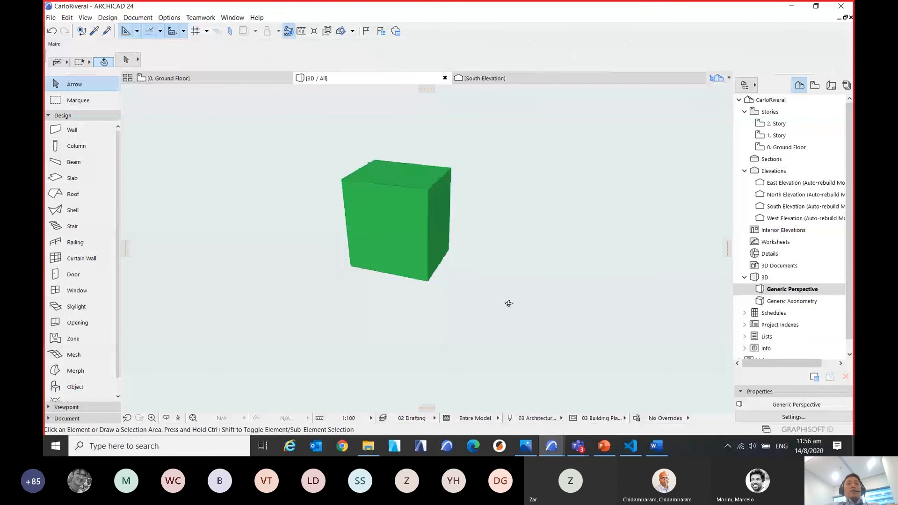
shift+middle_drag(507, 302, 545, 213)
scroll(545, 214, up, 2)
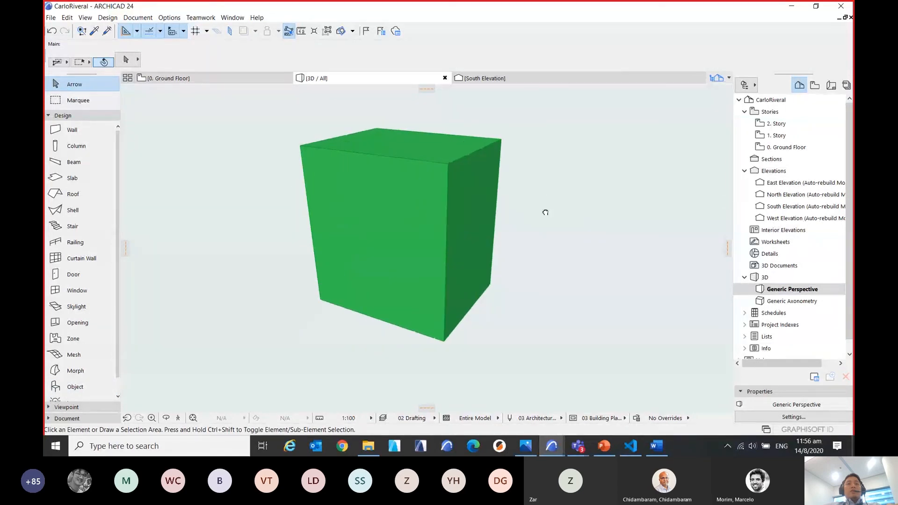
Change the placed TEST BOX's settings to Dimension 1 of 200, Dimension 2 of 1000 and Height of 4000.
click(448, 188)
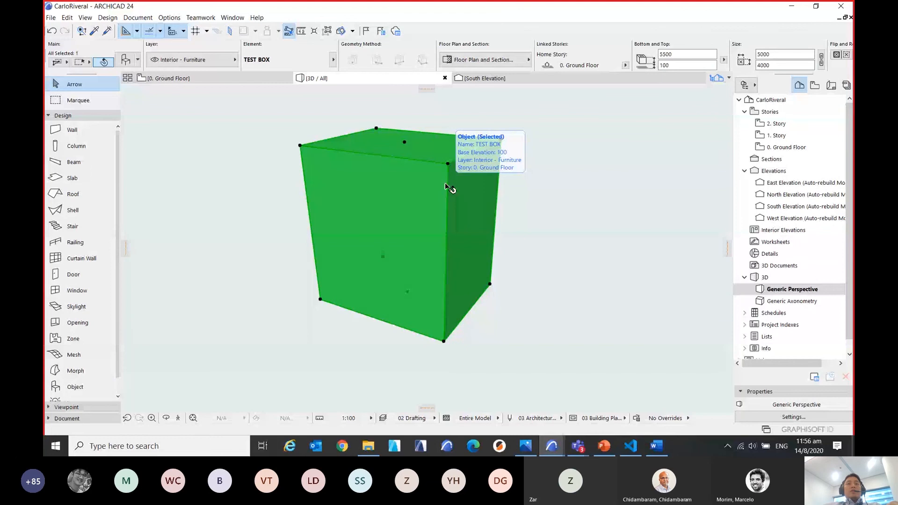
click(125, 60)
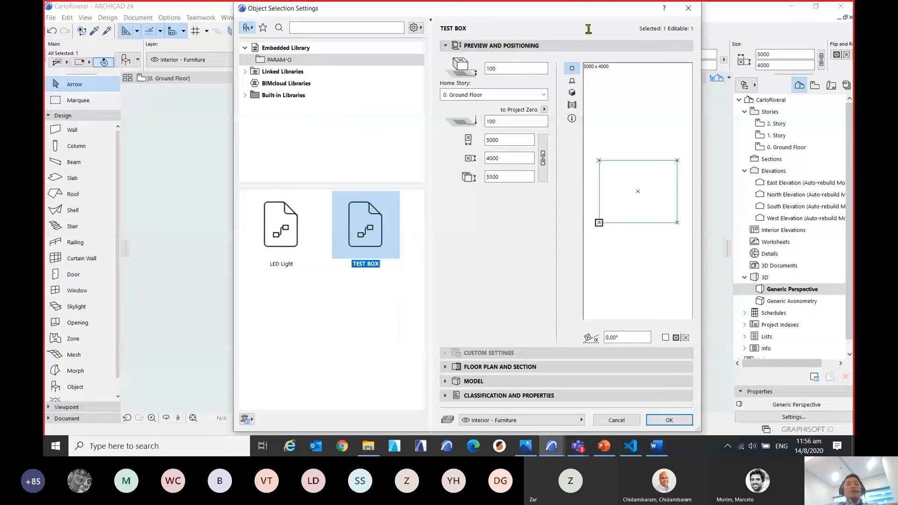
drag(575, 16, 539, 27)
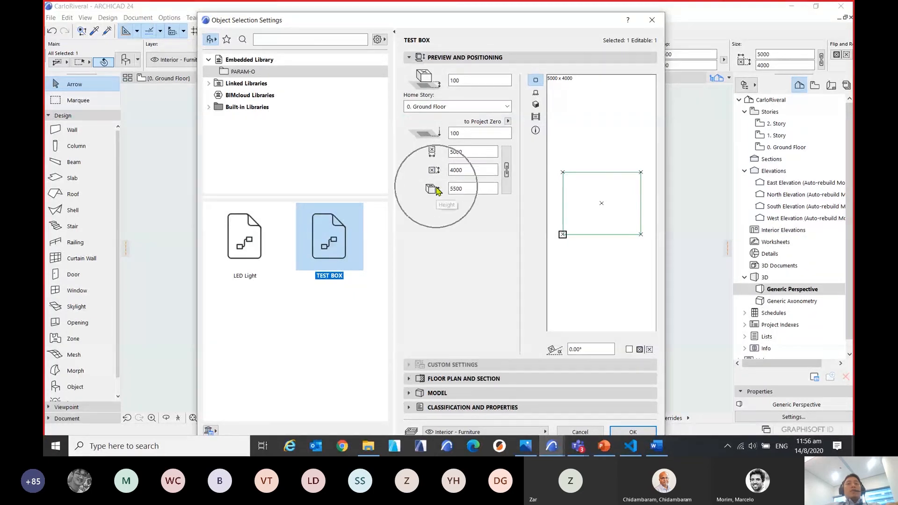
click(454, 156)
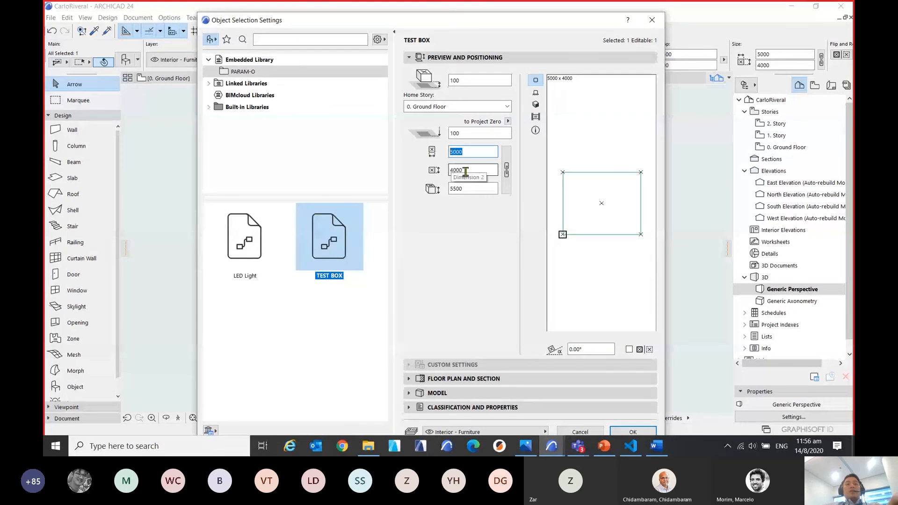
text(200)
click(480, 171)
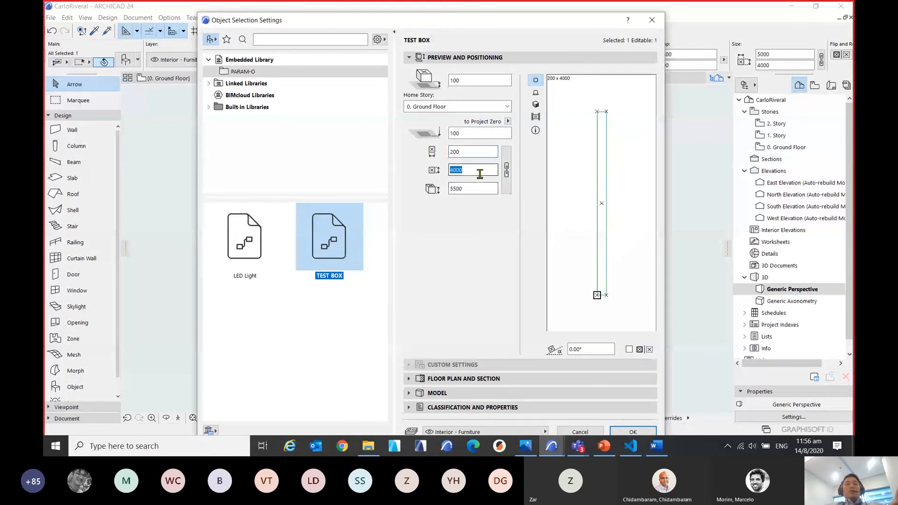
text(1000)
click(476, 187)
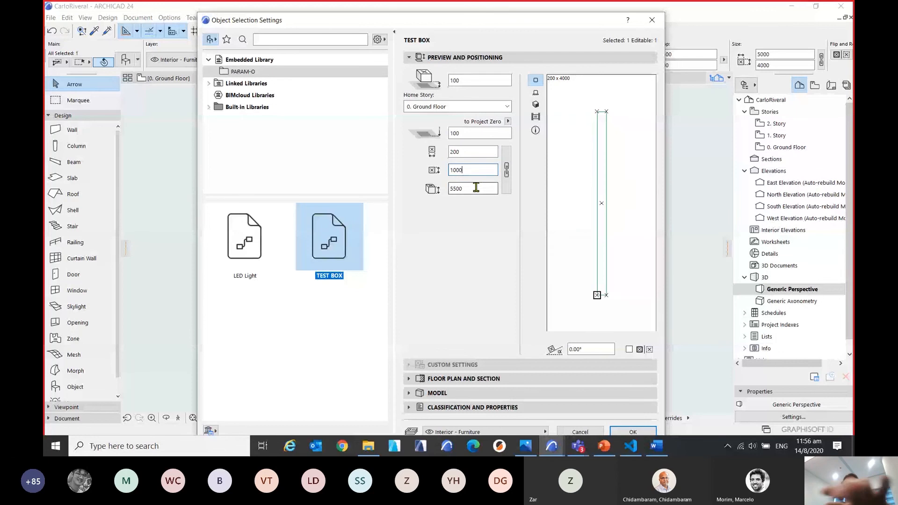
text(4)
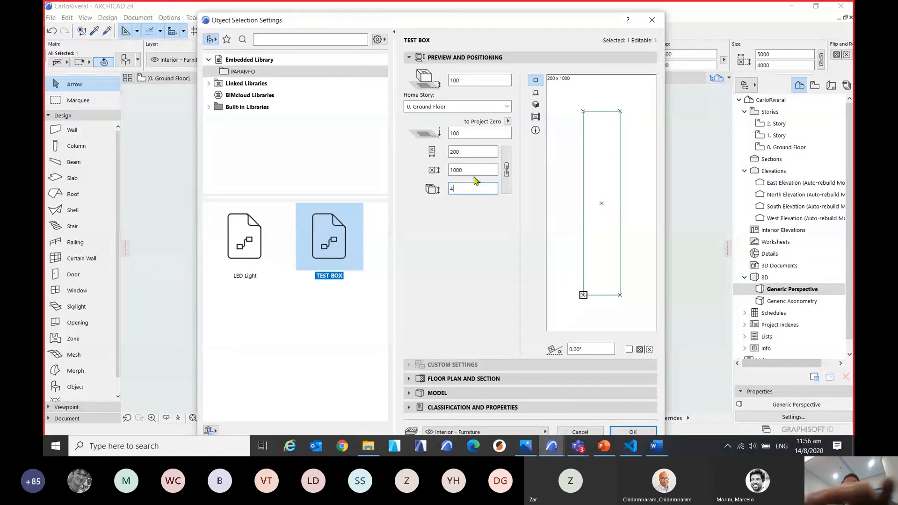
text(000)
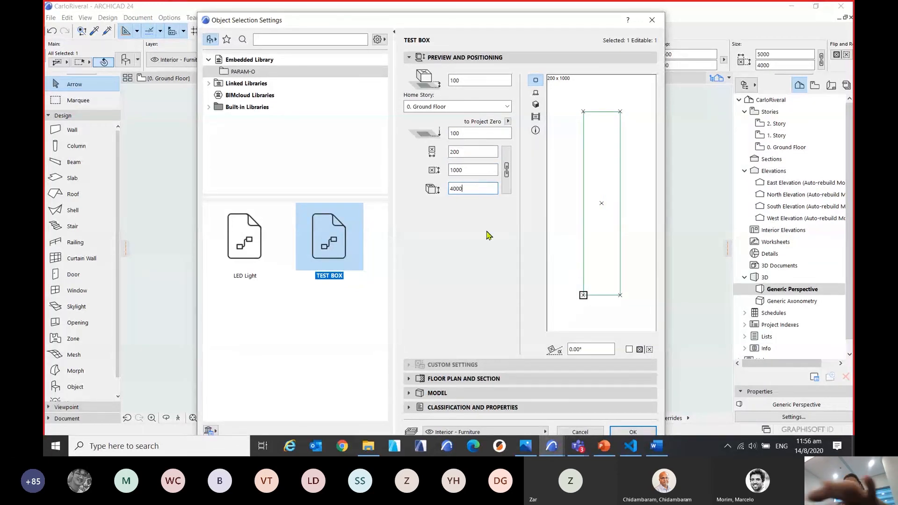
click(441, 371)
drag(549, 16, 522, 54)
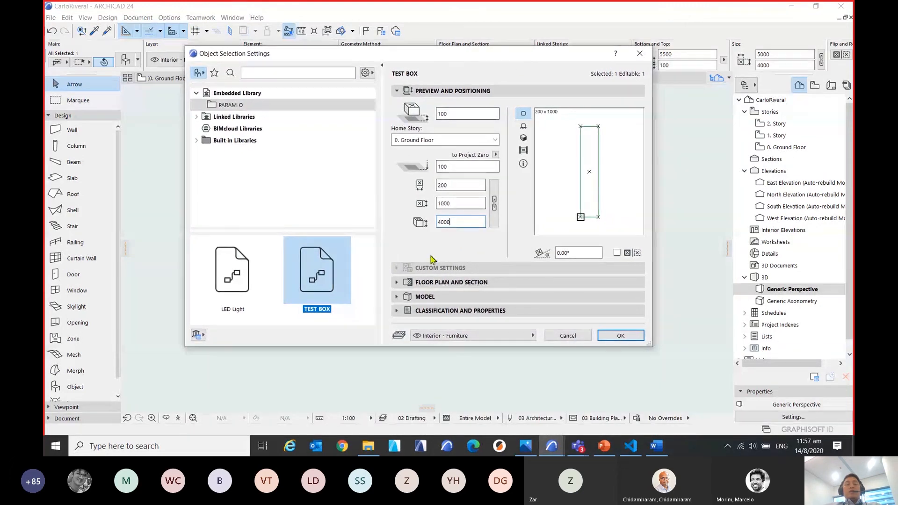
click(474, 269)
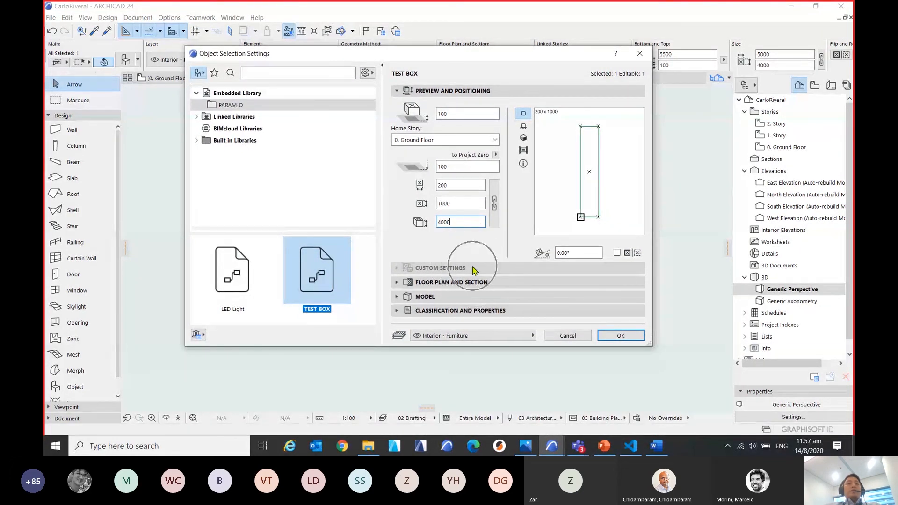
click(610, 337)
Stretch the box horizontally from its top corner to about 3080 by 1514, and again to about 1037 by 3796.
middle_drag(419, 257, 463, 251)
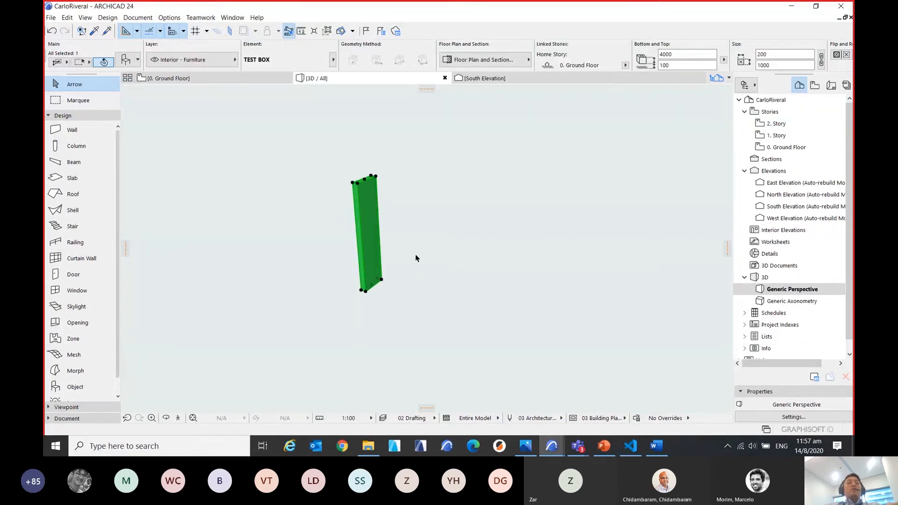
shift+middle_drag(429, 289, 456, 225)
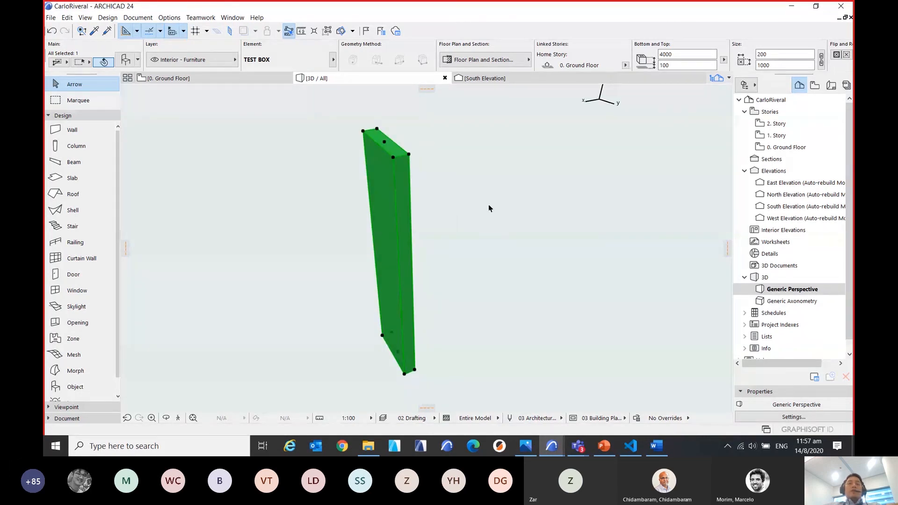
click(409, 156)
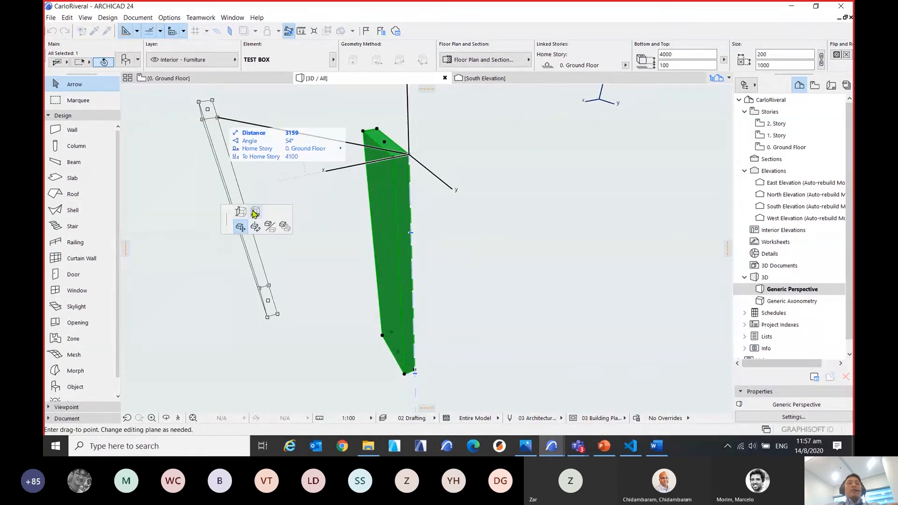
click(240, 211)
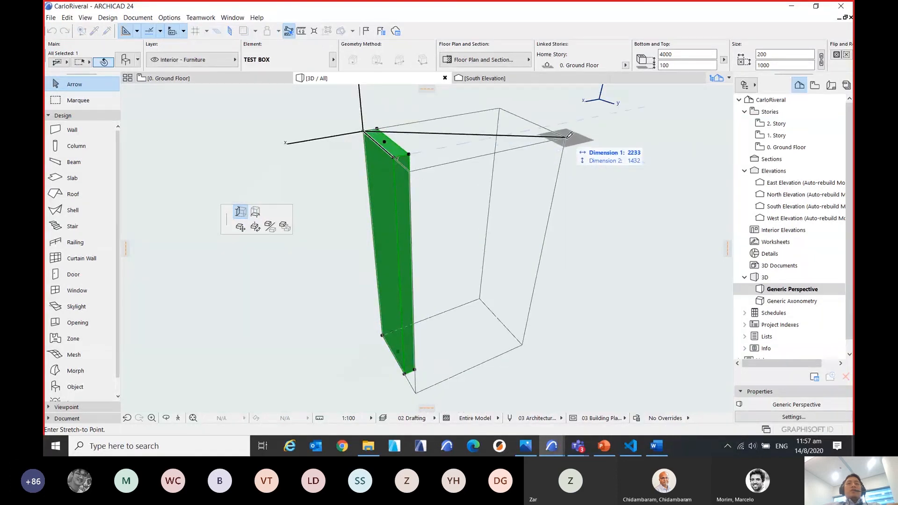
scroll(570, 136, down, 1)
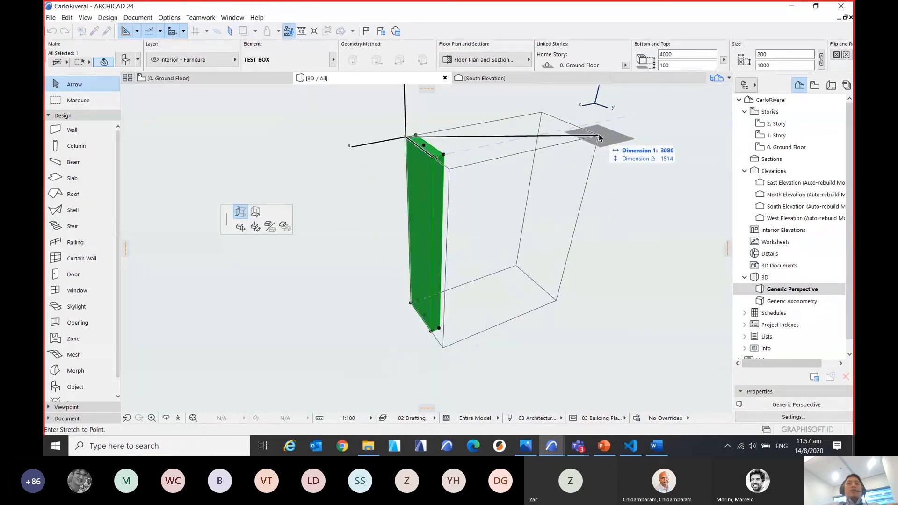
click(599, 138)
click(600, 137)
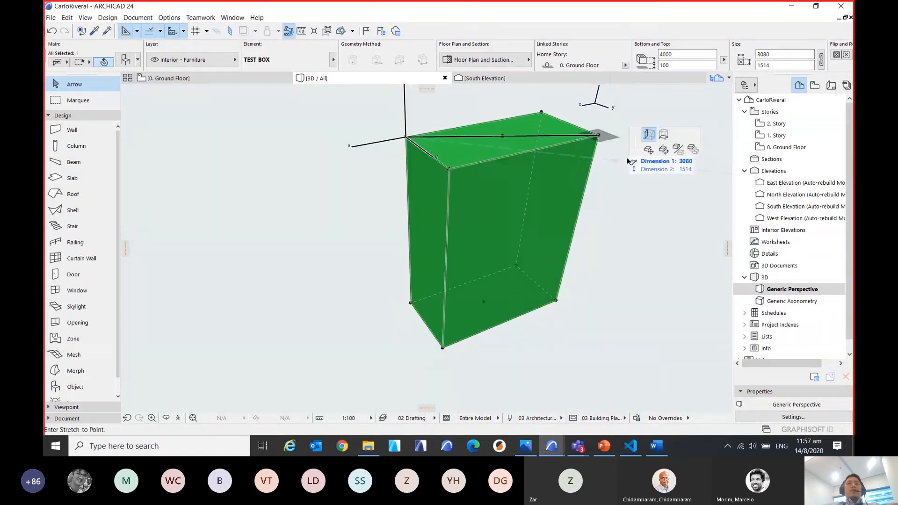
click(624, 226)
shift+middle_drag(624, 204, 579, 172)
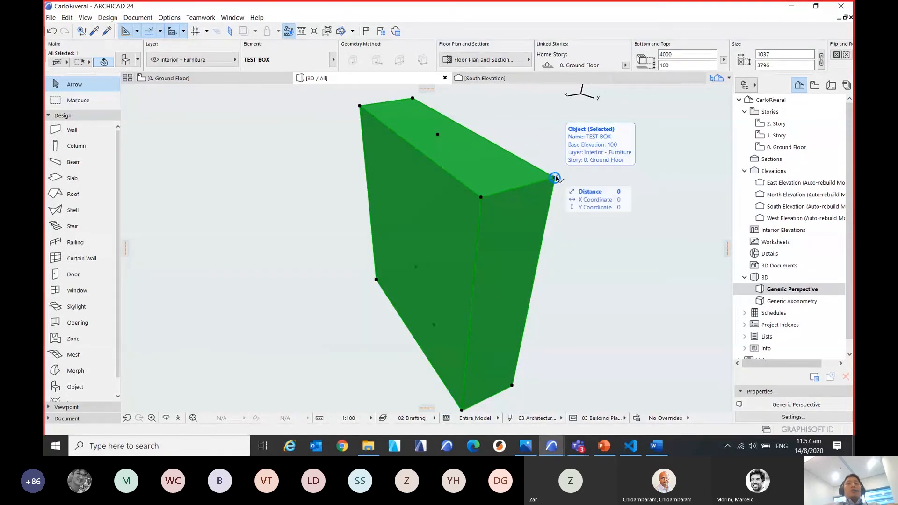
Stretch the selected box vertically from its top hotspot to a height of about 2378 and deselect it.
click(438, 137)
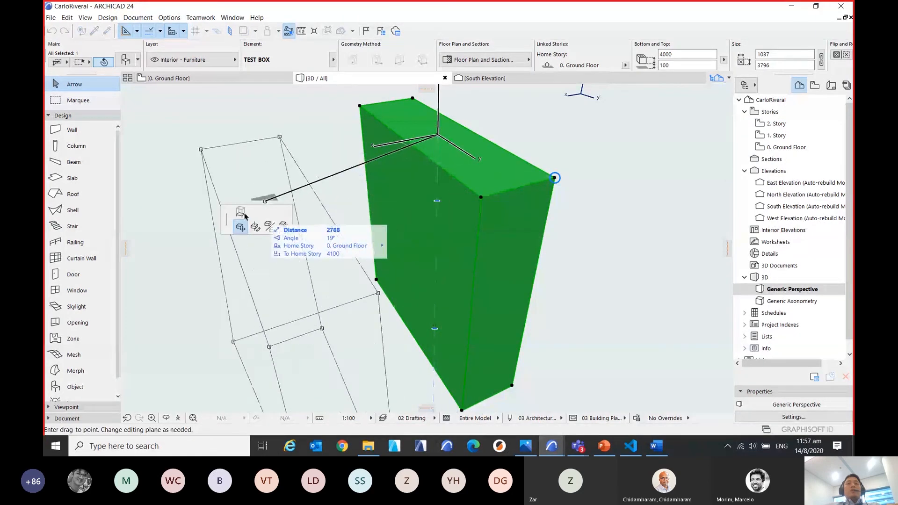
click(240, 212)
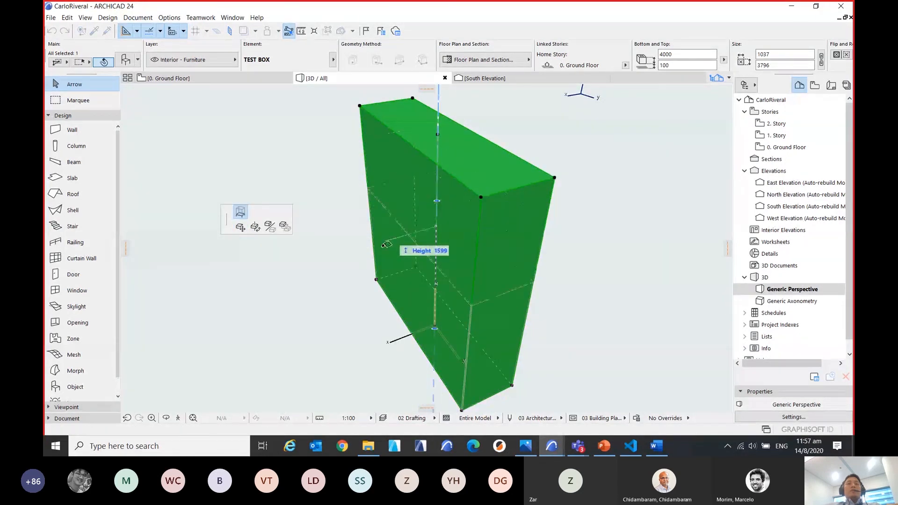
click(382, 247)
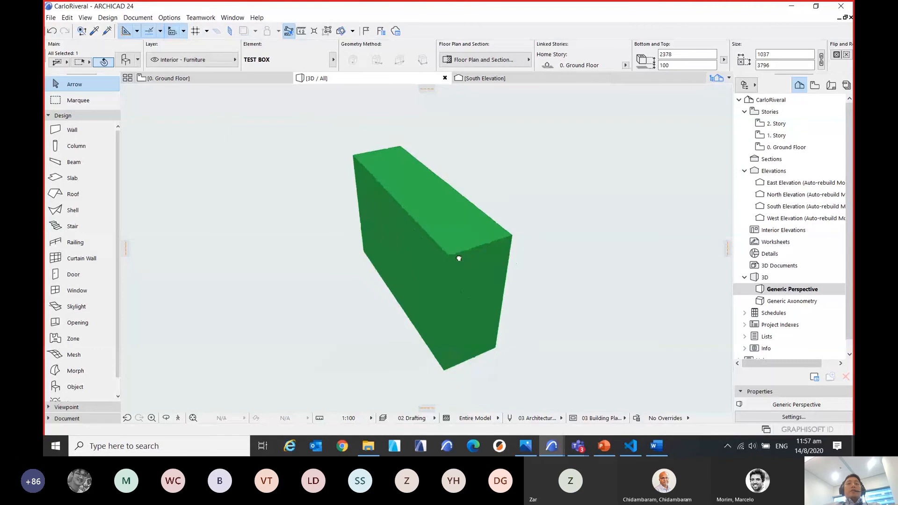
click(571, 274)
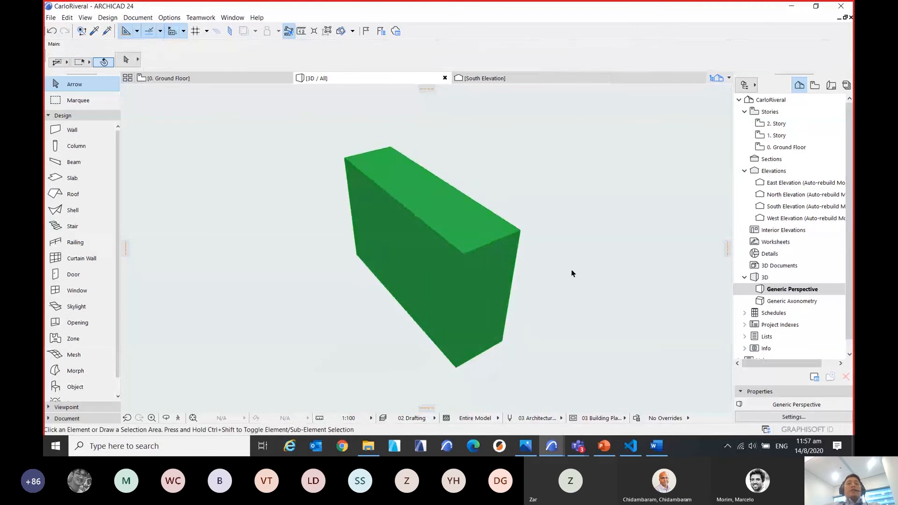
Duplicate TEST BOX as TEST BOX 2 in the PARAM-O Manager and open the copy for editing.
click(54, 20)
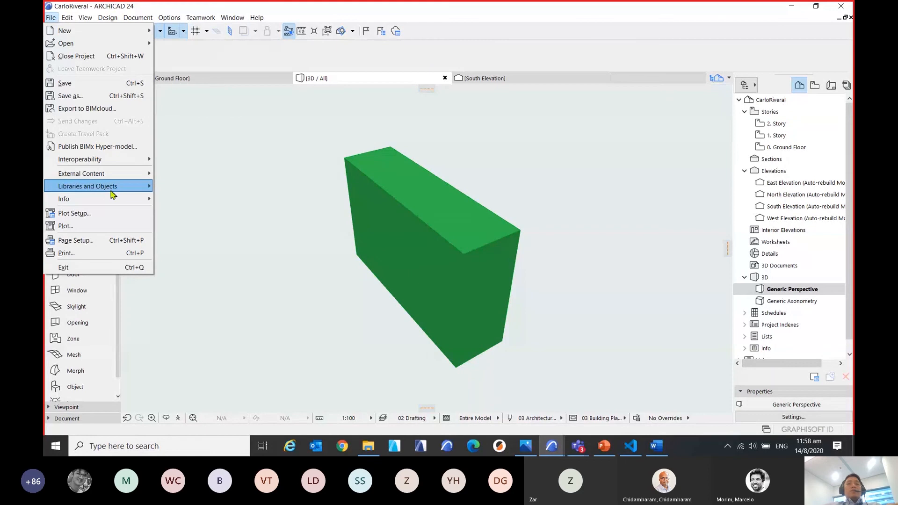
mouse_move(112, 188)
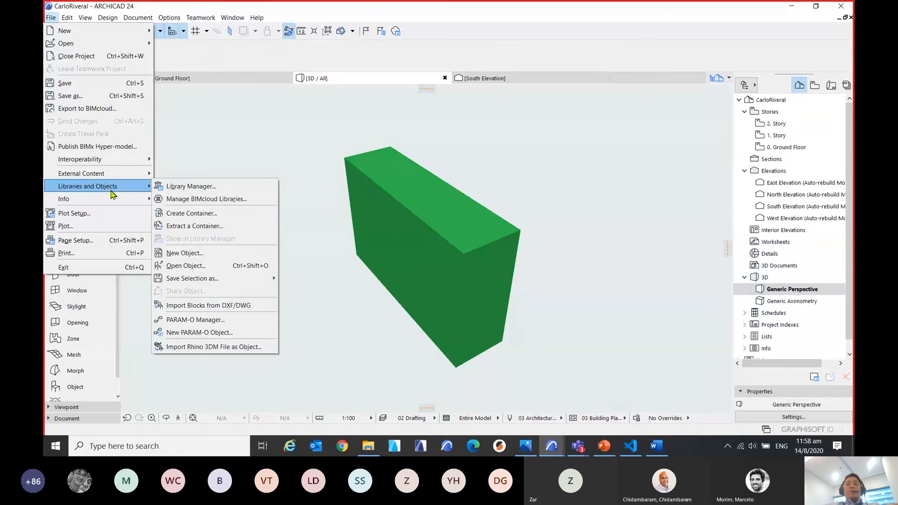
click(223, 321)
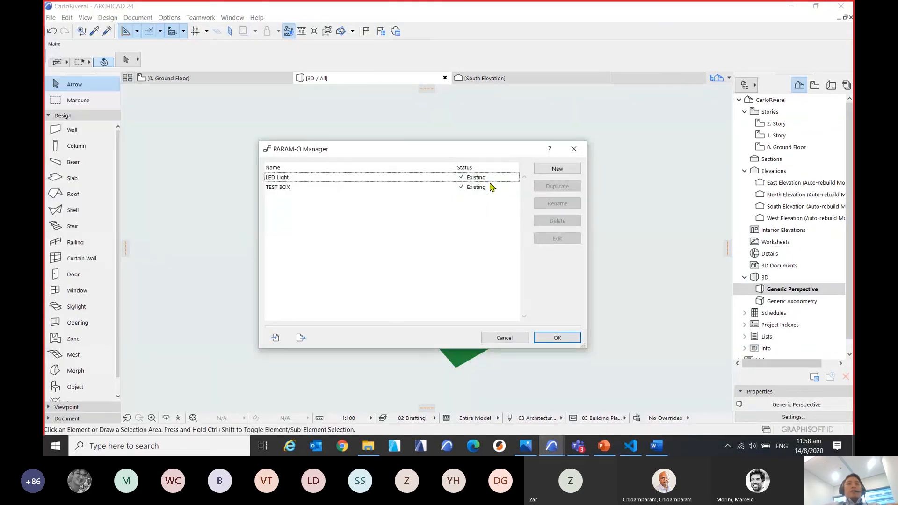
click(486, 189)
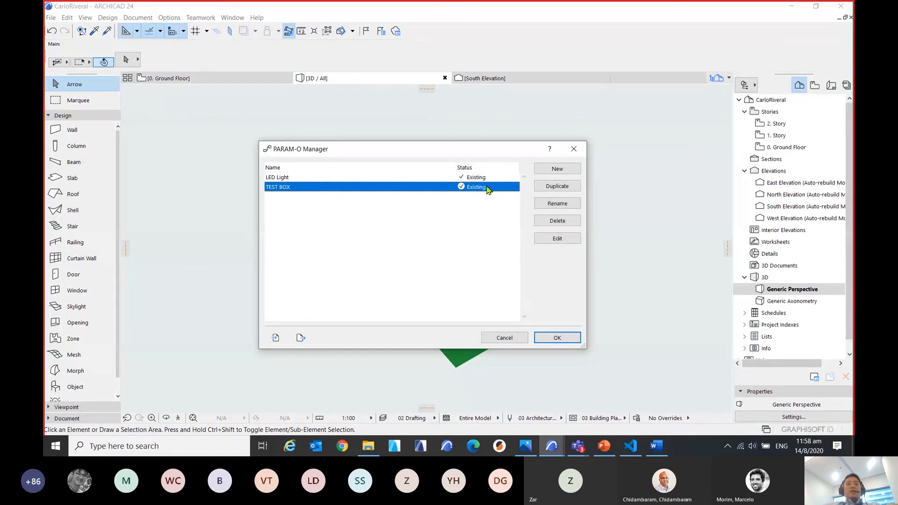
click(543, 188)
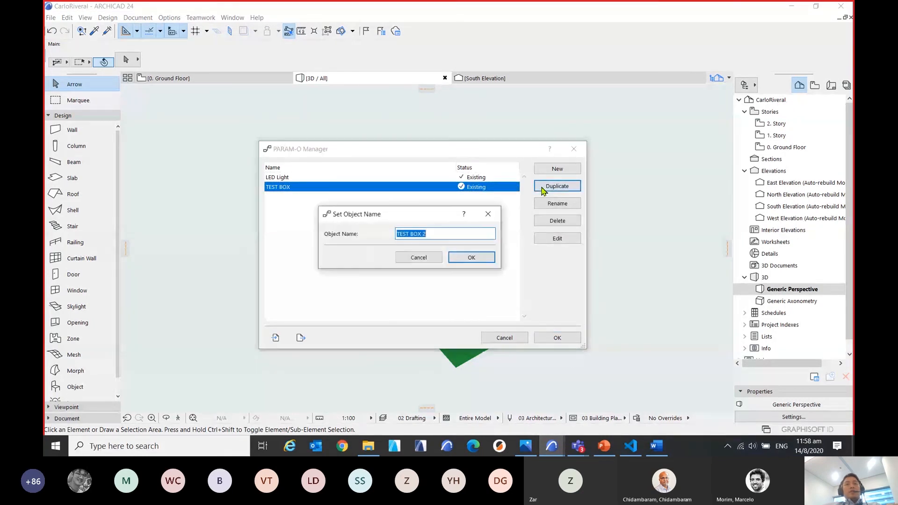
click(483, 258)
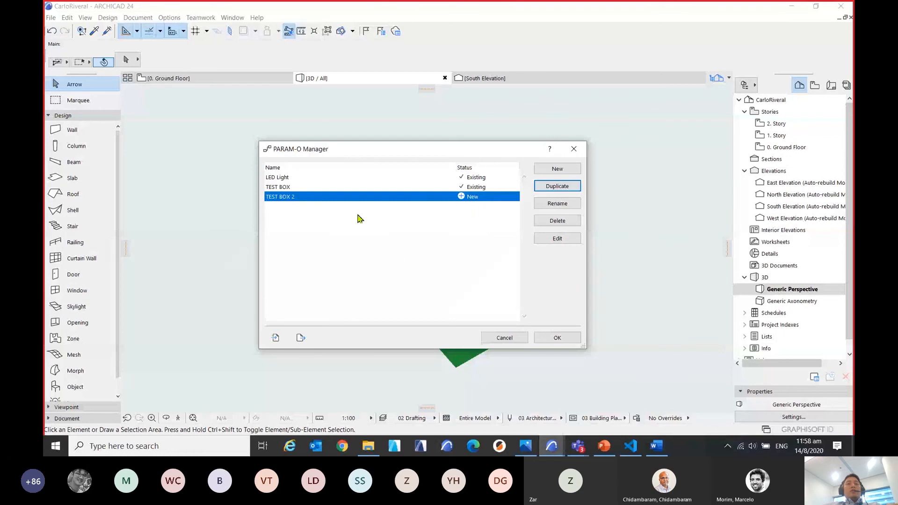
click(563, 242)
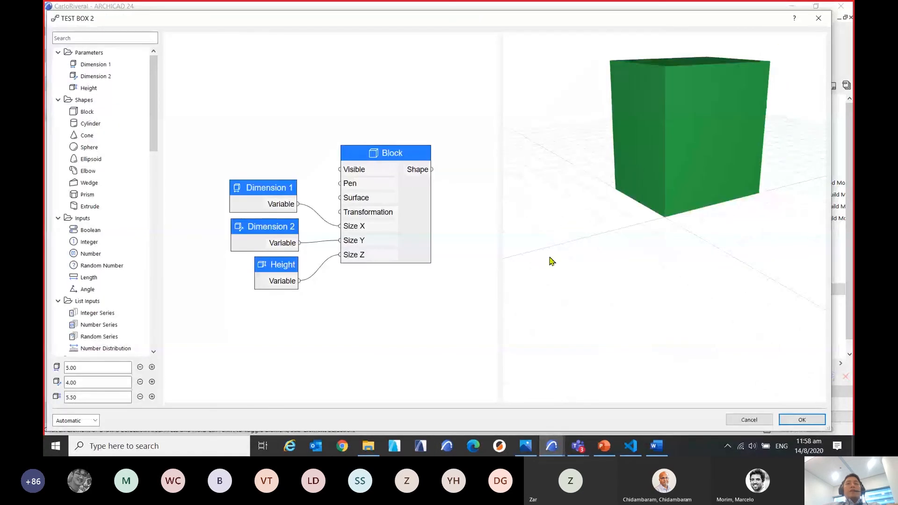
drag(600, 303, 685, 316)
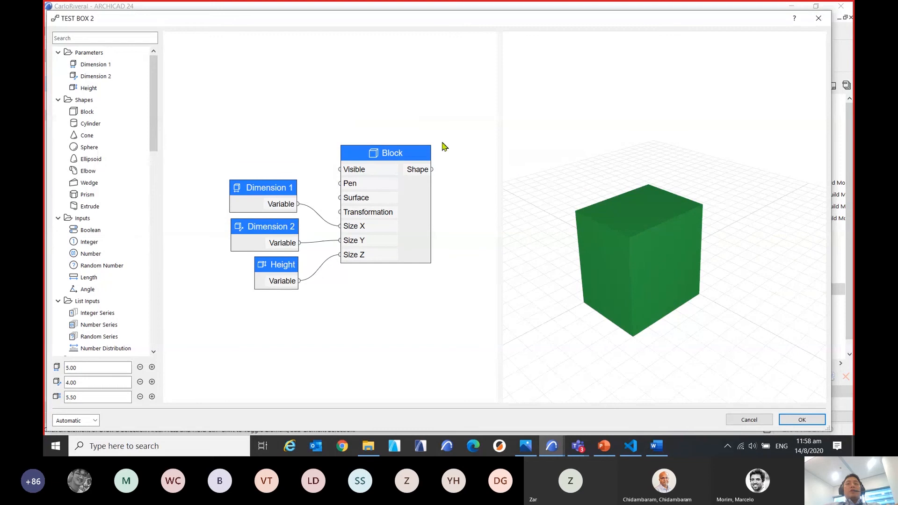
drag(637, 268, 603, 277)
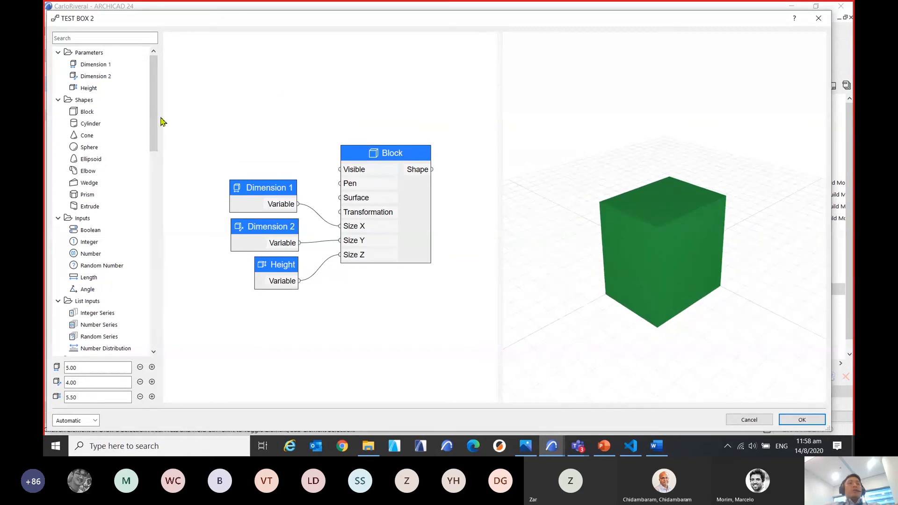
Add a Surface attribute node above the Dimension 1 node and delete it again.
drag(156, 134, 171, 180)
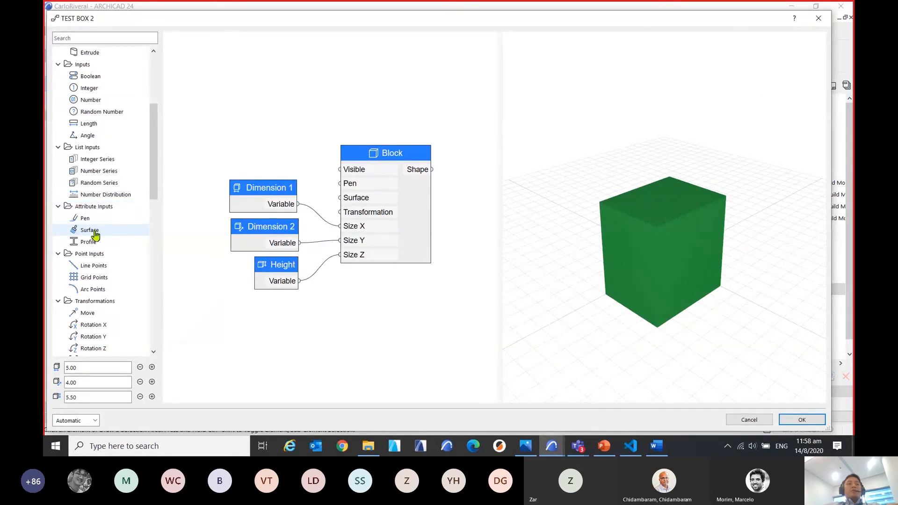
drag(95, 236, 254, 105)
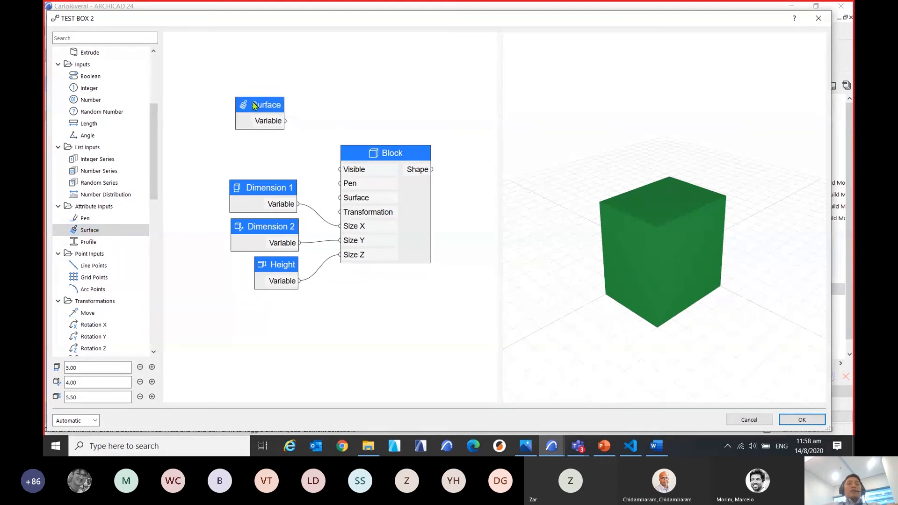
click(260, 107)
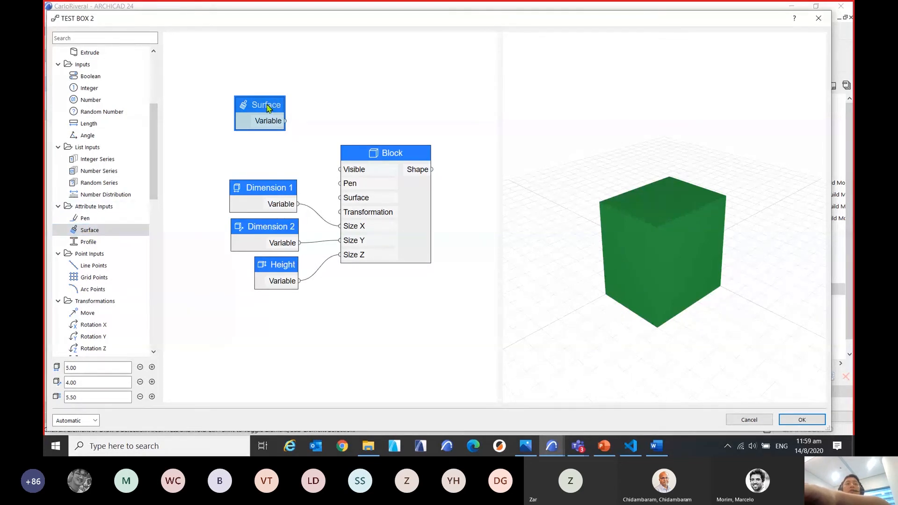
click(291, 121)
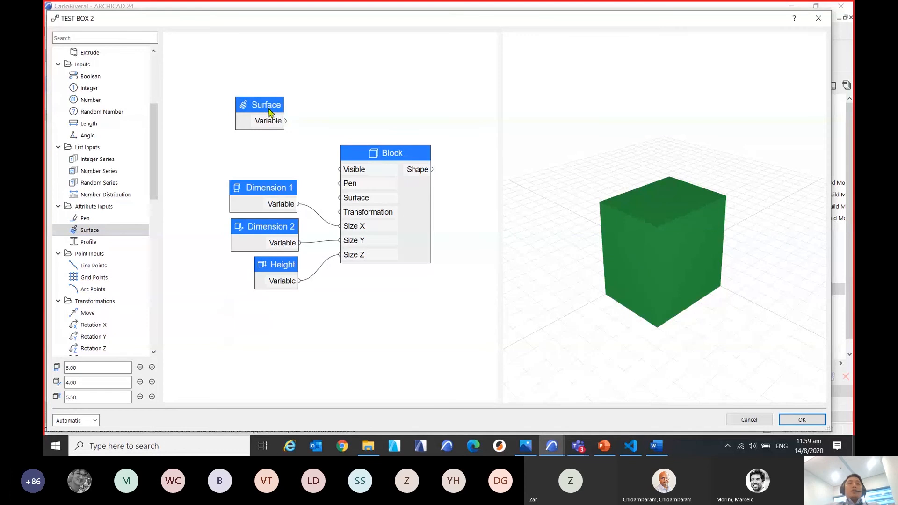
drag(269, 109, 267, 112)
right_click(269, 114)
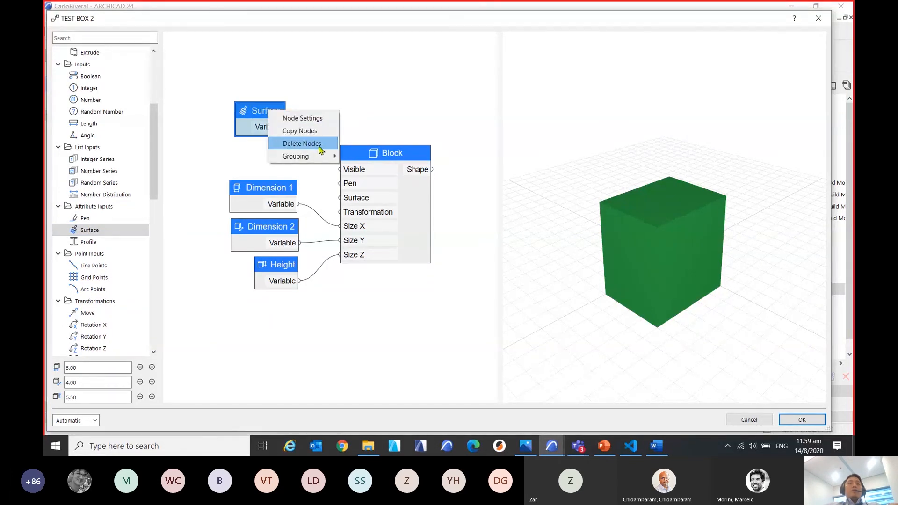
click(320, 149)
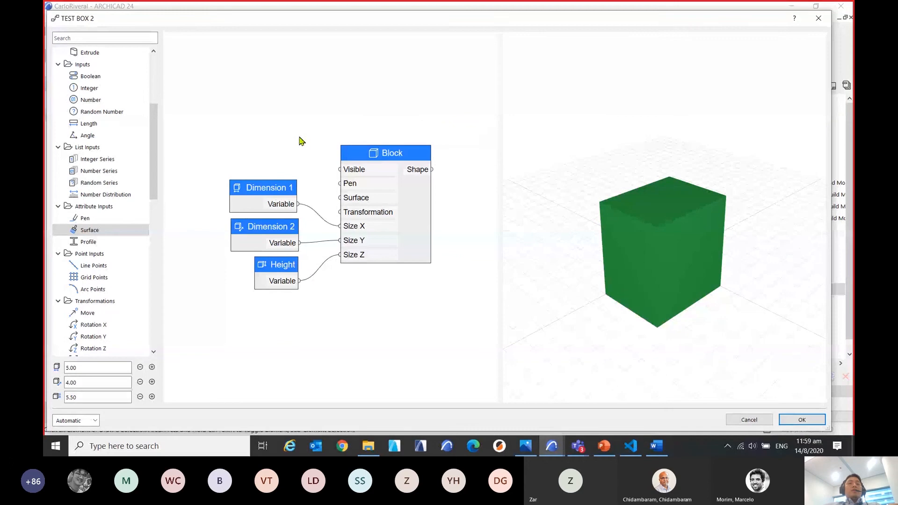
Add a Surface node above Dimension 1 using the canvas node search for "Surf" and connect it to the Block's Surface input.
middle_drag(301, 140, 299, 200)
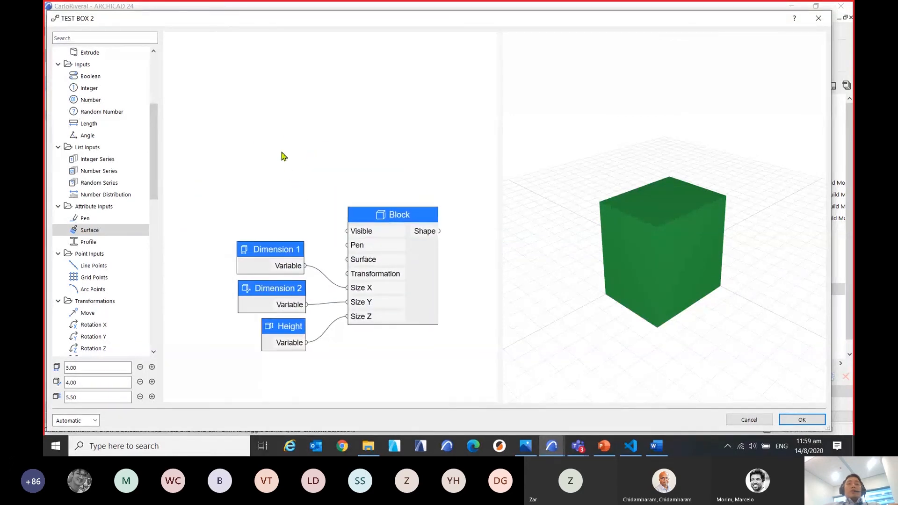
mouse_move(282, 152)
middle_down()
mouse_move(290, 153)
mouse_move(281, 154)
middle_up()
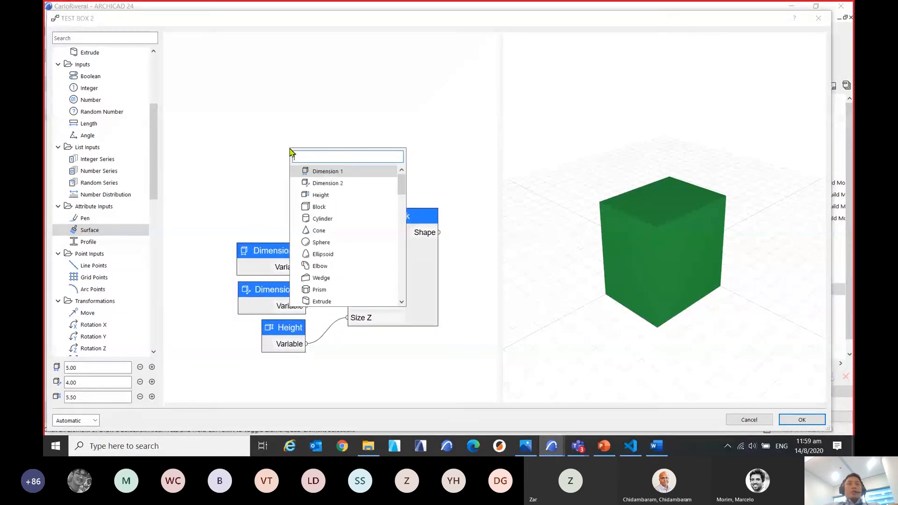
double_click(290, 150)
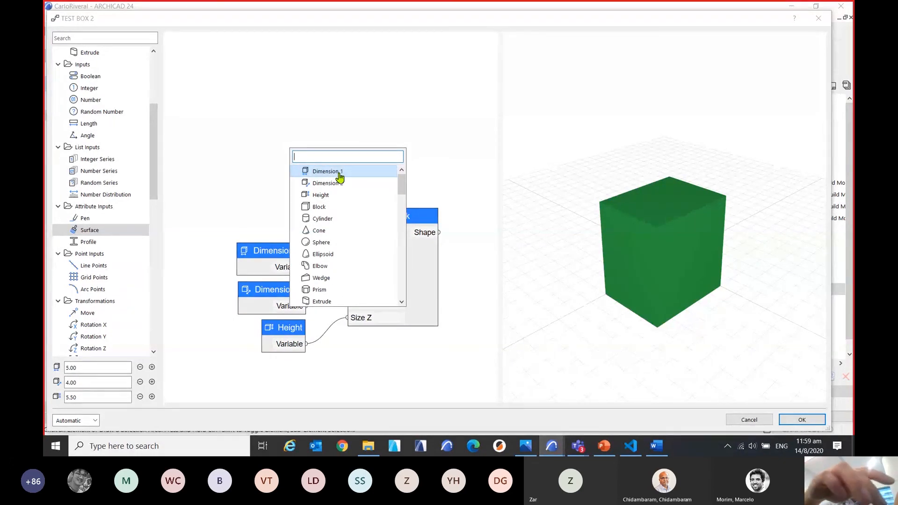
text(Su)
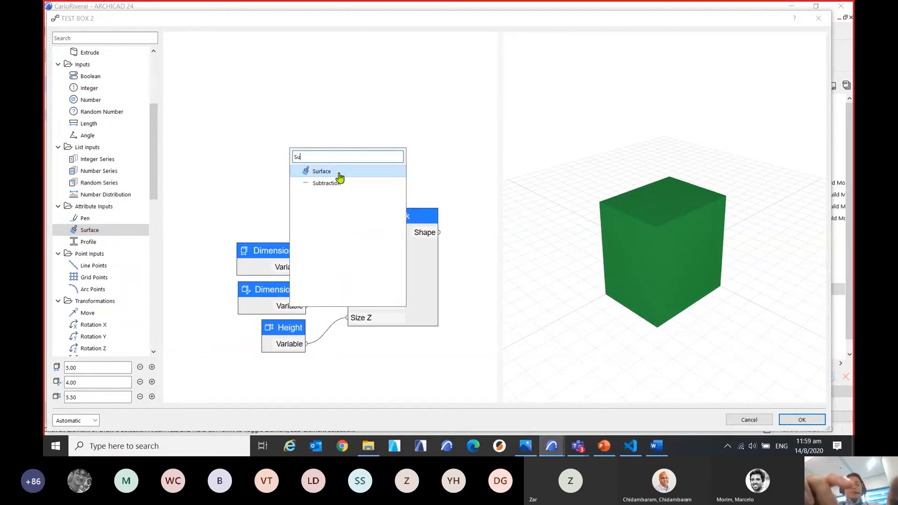
text(rf)
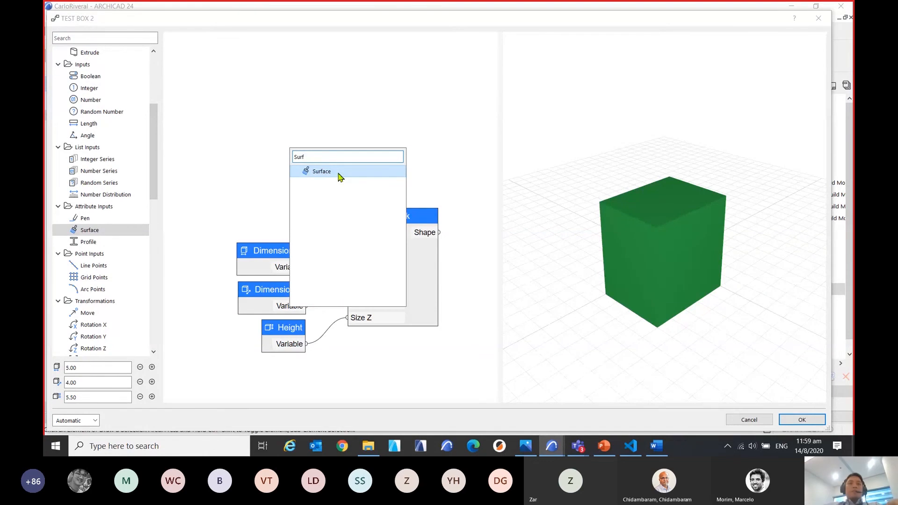
click(339, 177)
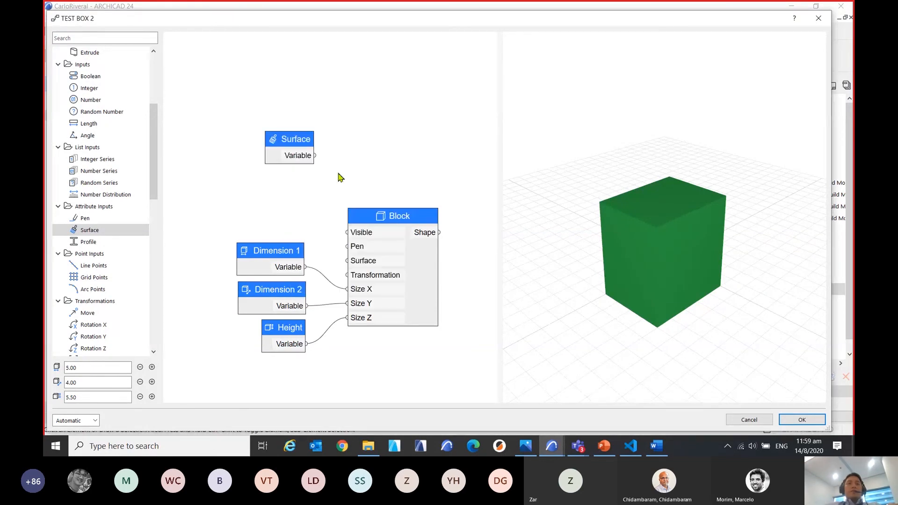
drag(291, 135, 271, 152)
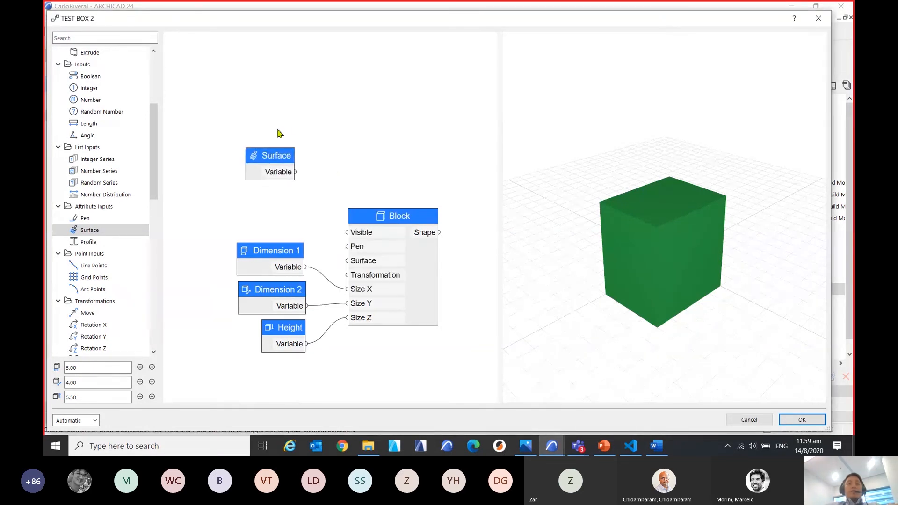
middle_drag(393, 174, 401, 117)
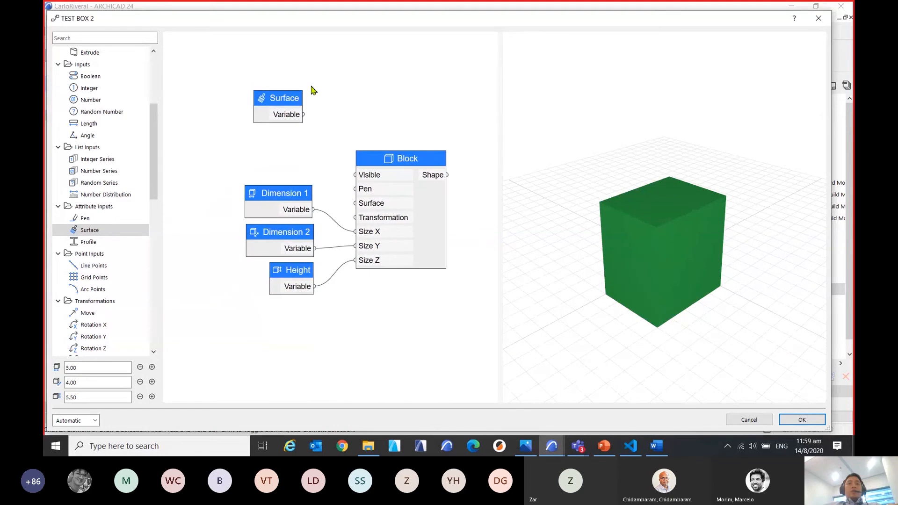
middle_drag(310, 86, 316, 85)
drag(299, 98, 360, 202)
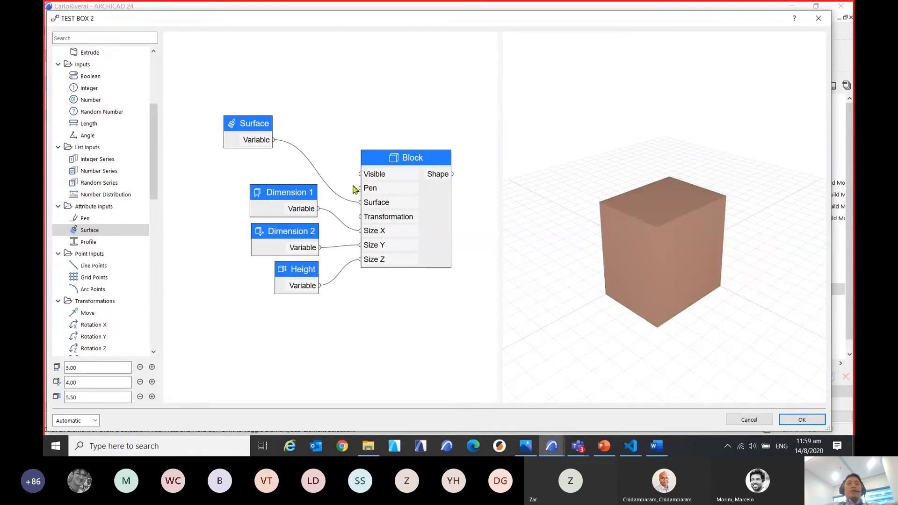
Set the Surface node's material to Parquet - 02 and move the node closer to Dimension 1.
click(257, 143)
double_click(257, 142)
click(546, 210)
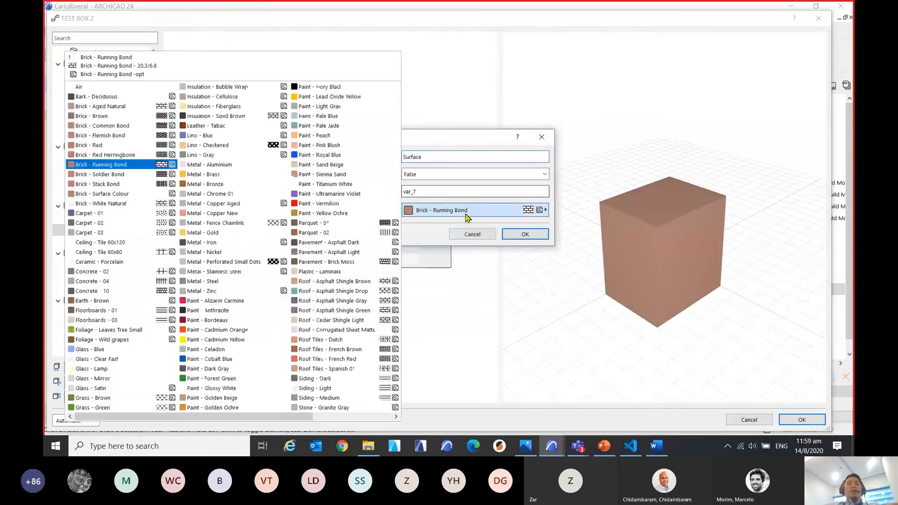
click(302, 234)
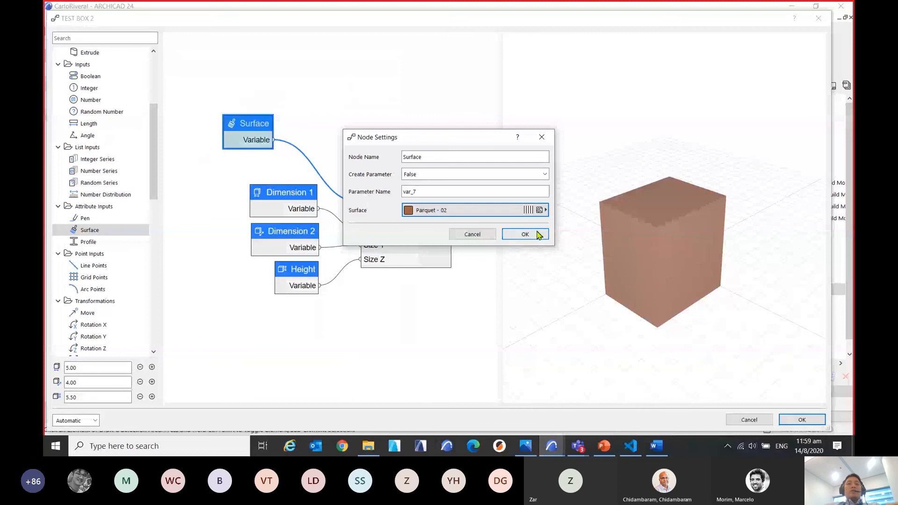
click(525, 234)
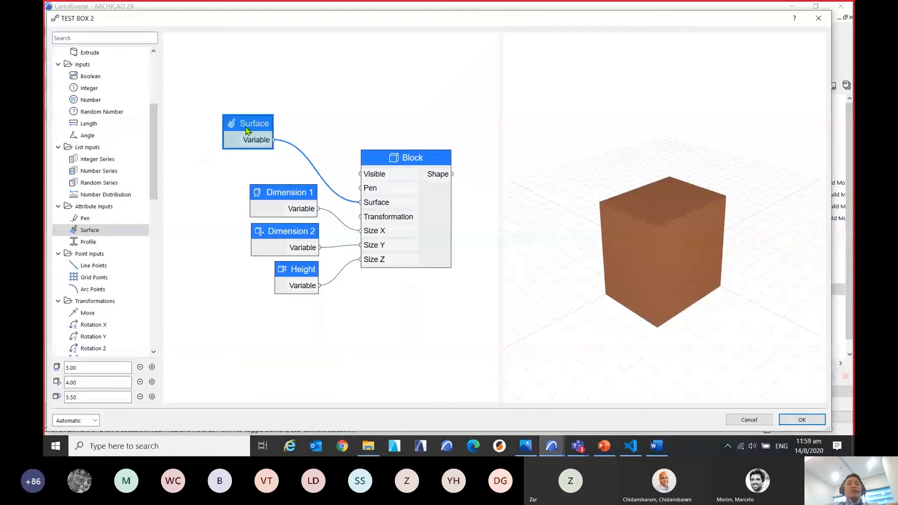
drag(248, 130, 261, 143)
click(321, 111)
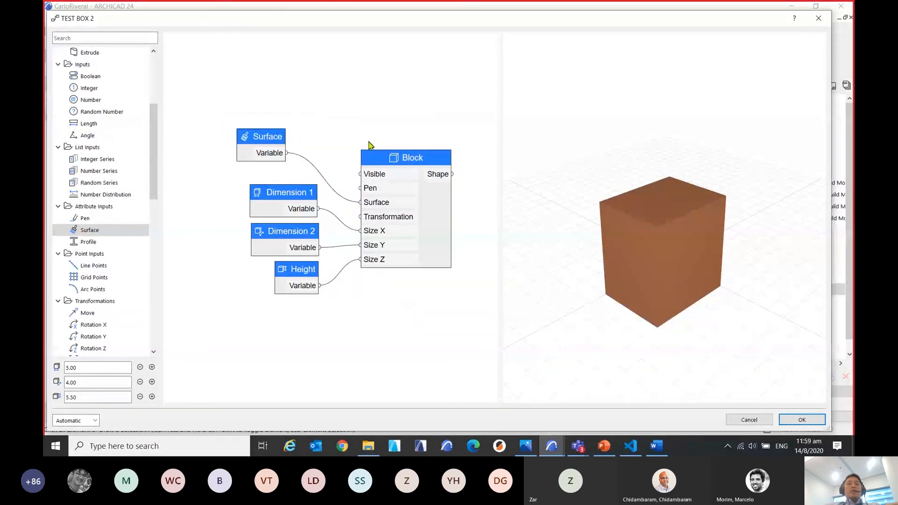
Disconnect the Surface node from the Block's Surface input and move the node slightly higher.
click(386, 206)
right_click(387, 206)
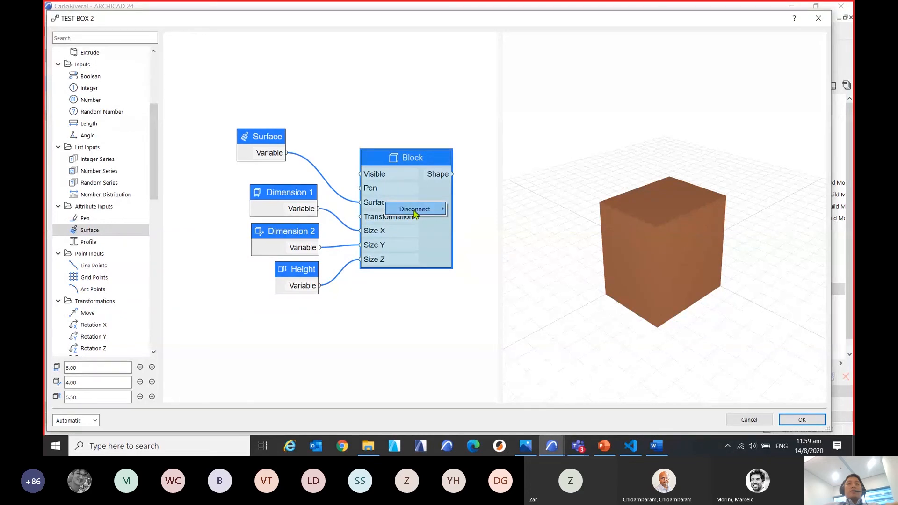
click(461, 210)
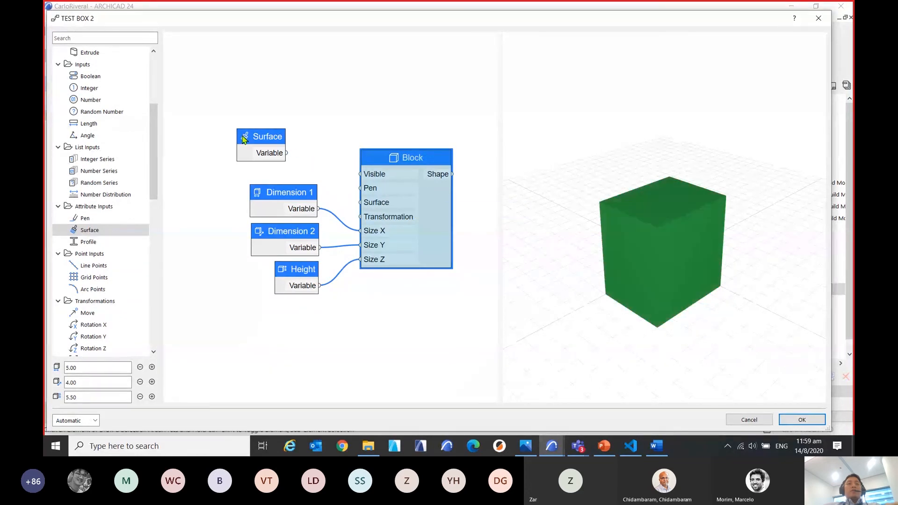
mouse_move(269, 136)
mouse_down()
mouse_move(321, 130)
mouse_move(272, 127)
mouse_move(268, 119)
mouse_up()
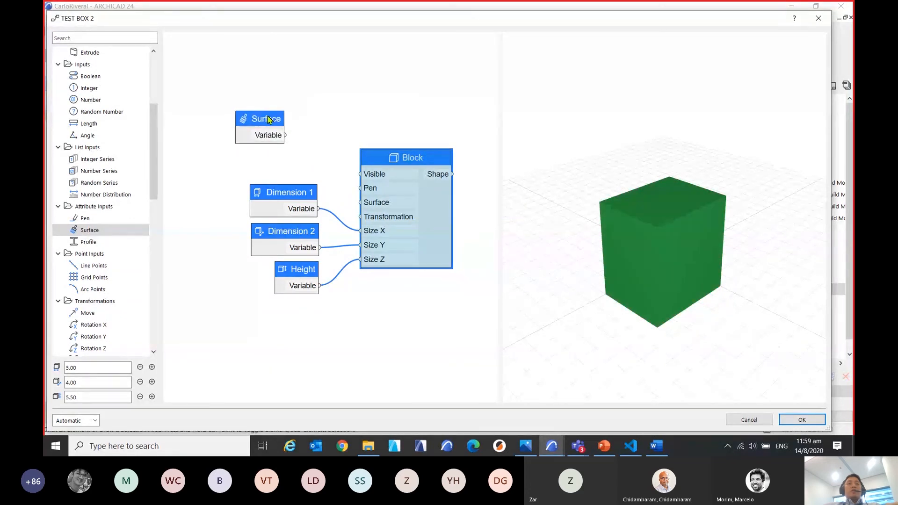
Set the surface of the disconnected Surface node to Paint - Vermilion.
click(346, 116)
double_click(267, 121)
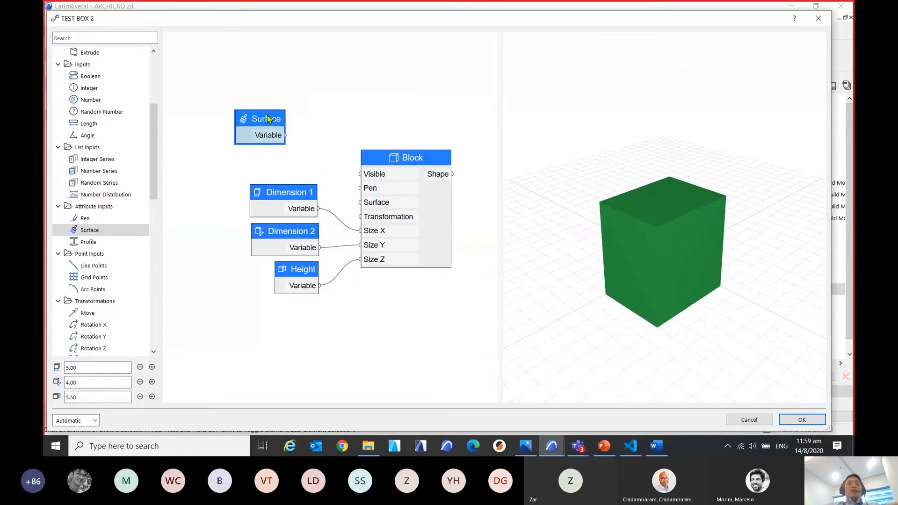
click(496, 216)
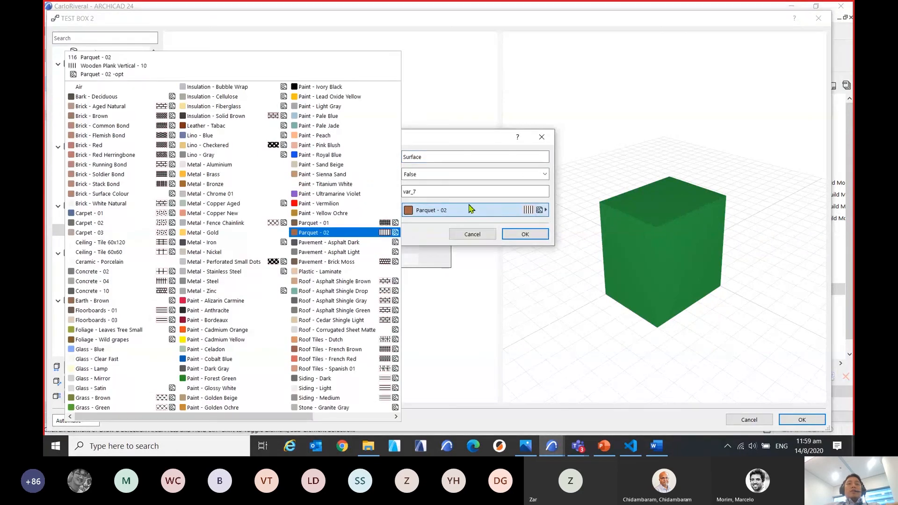
click(329, 203)
drag(474, 144, 377, 191)
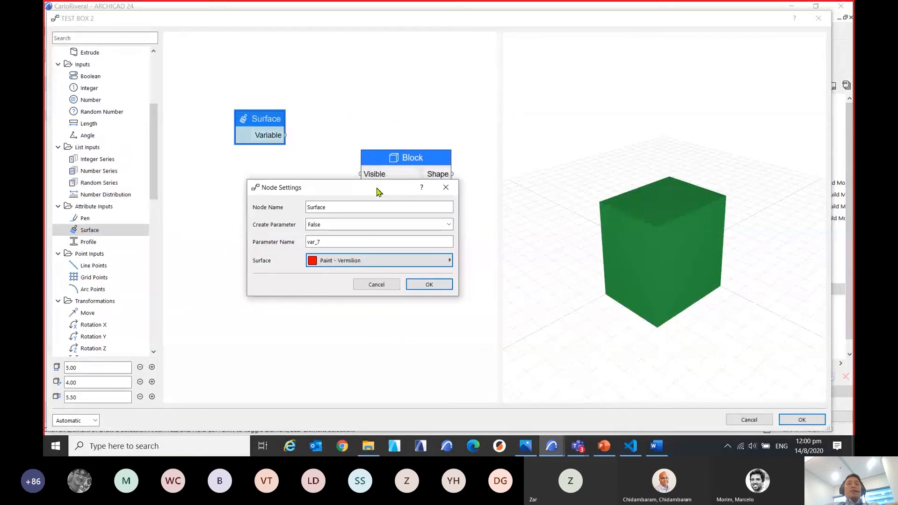
click(347, 266)
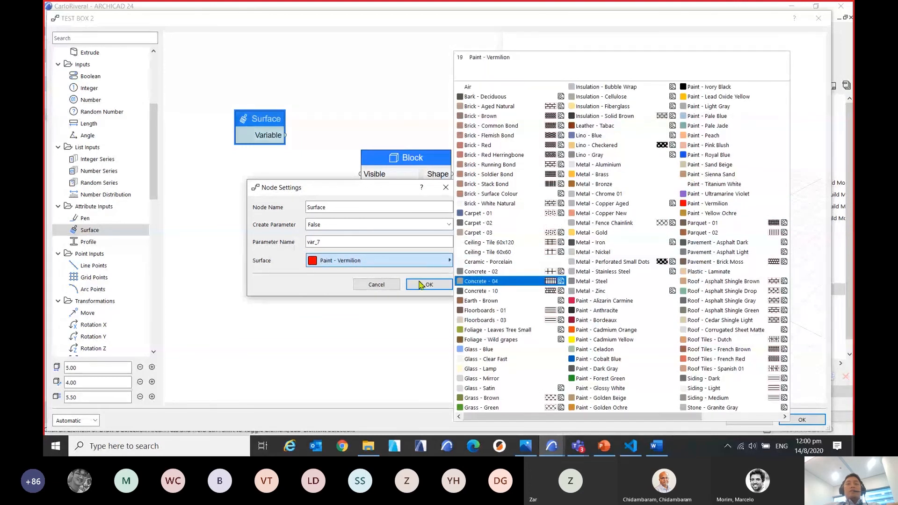
click(299, 287)
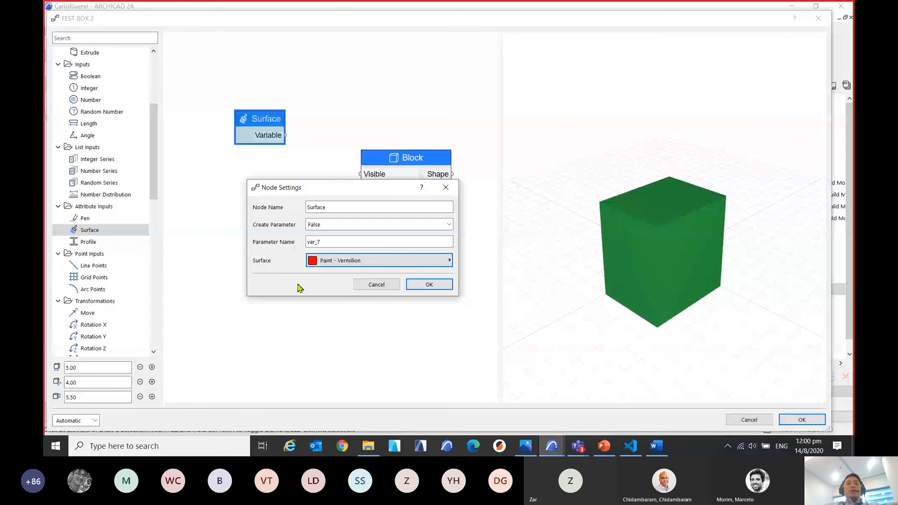
drag(351, 192, 362, 192)
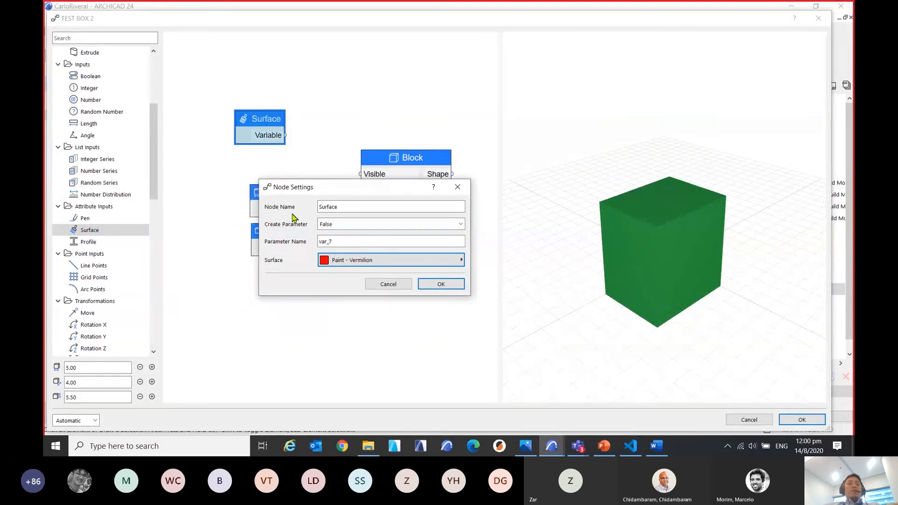
drag(371, 189, 350, 188)
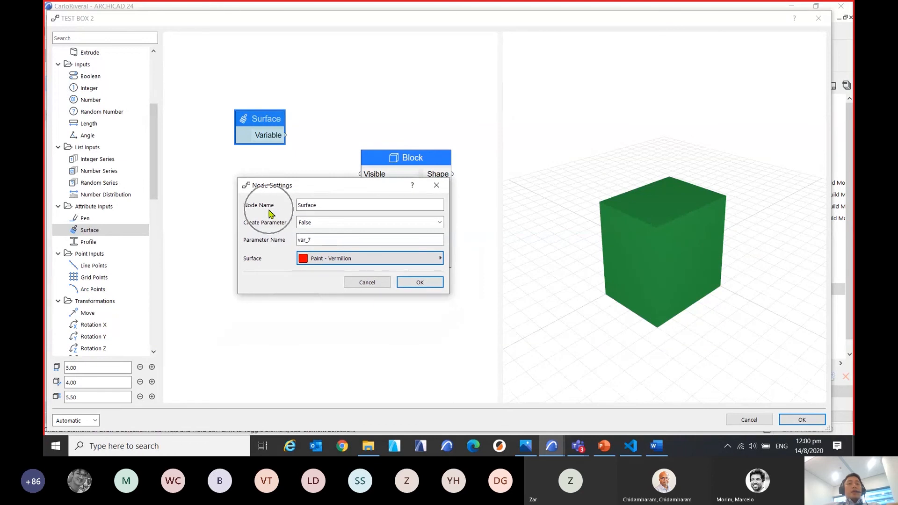
Rename the Surface node as "box surface" in its node settings.
key(ctrl)
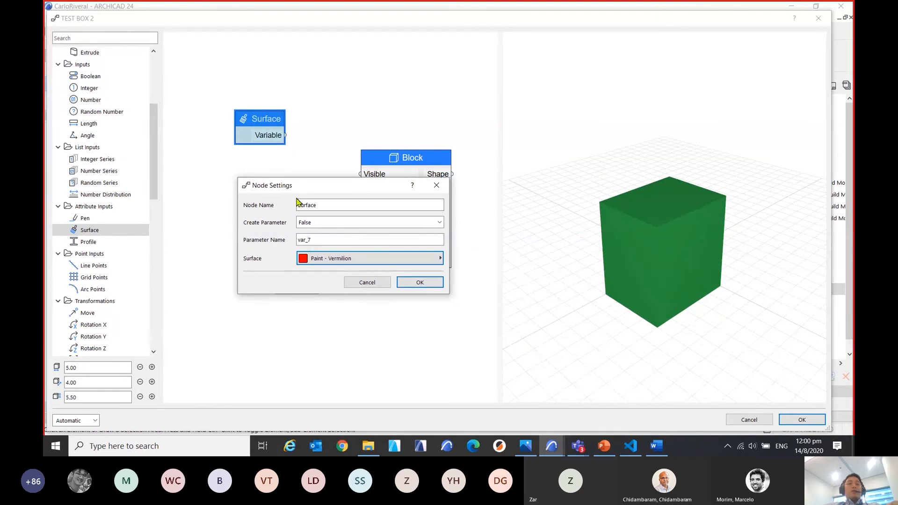
drag(323, 206, 291, 206)
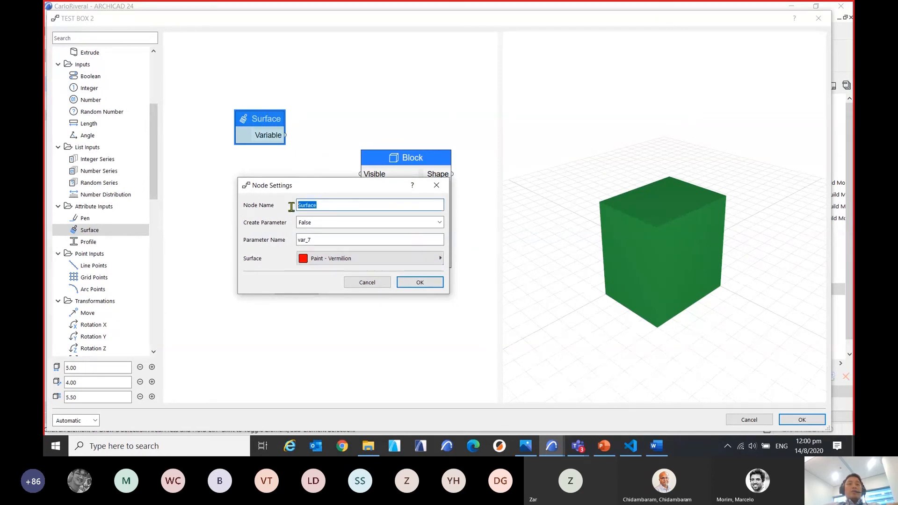
text(box)
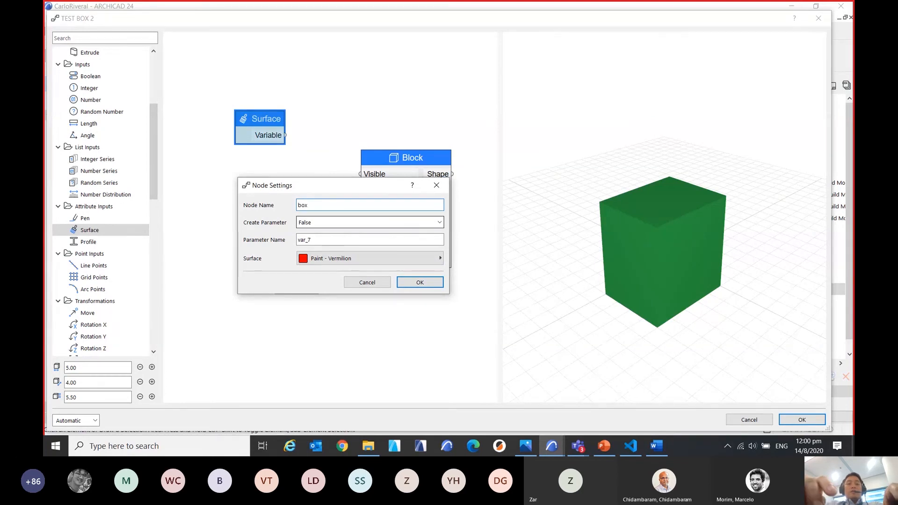
text( surface)
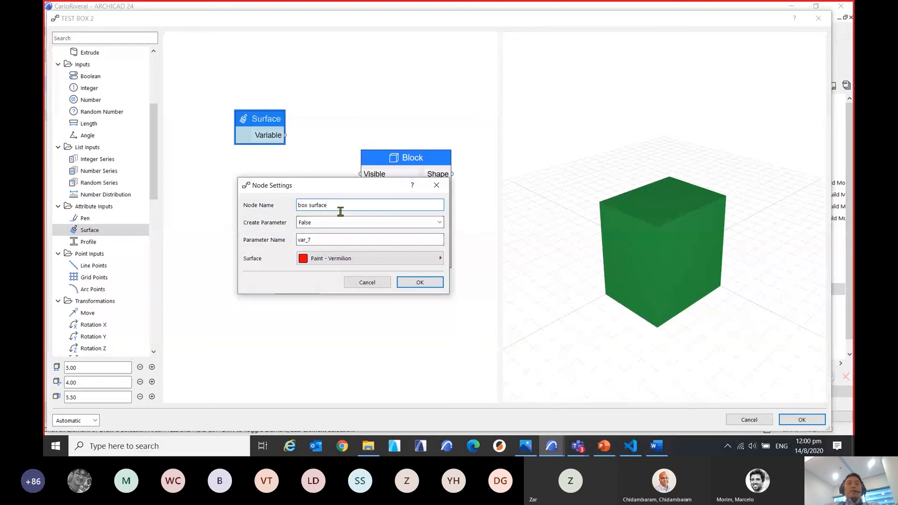
drag(328, 207, 300, 209)
key(ctrl+c)
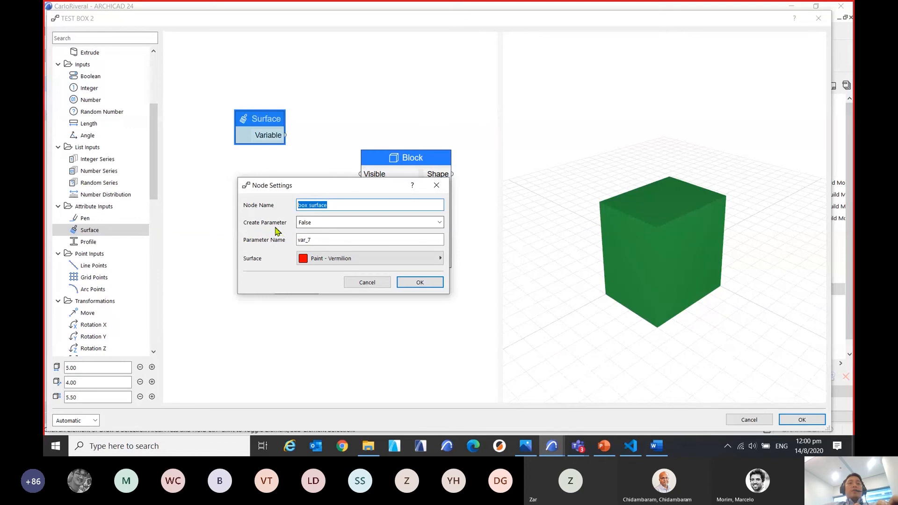
Set the node's Create Parameter option to True, name the parameter "box material" and apply the node settings.
click(334, 224)
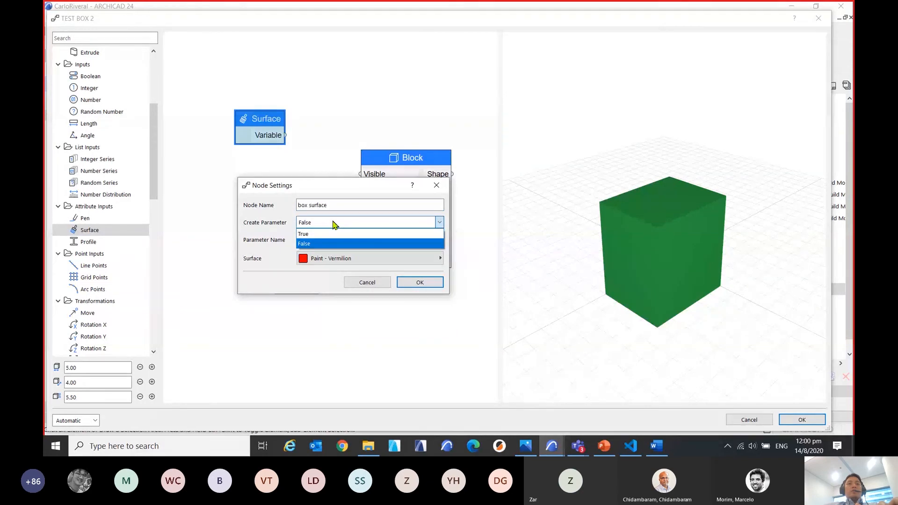
click(305, 235)
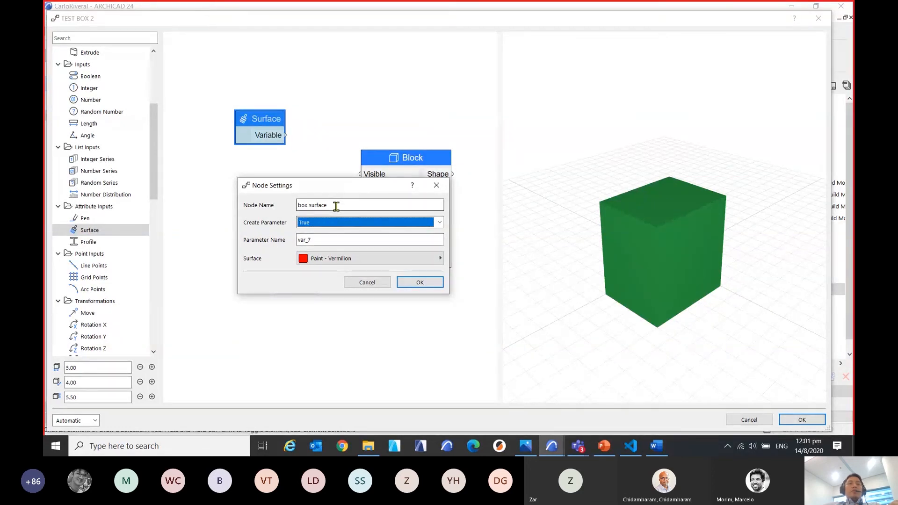
click(299, 241)
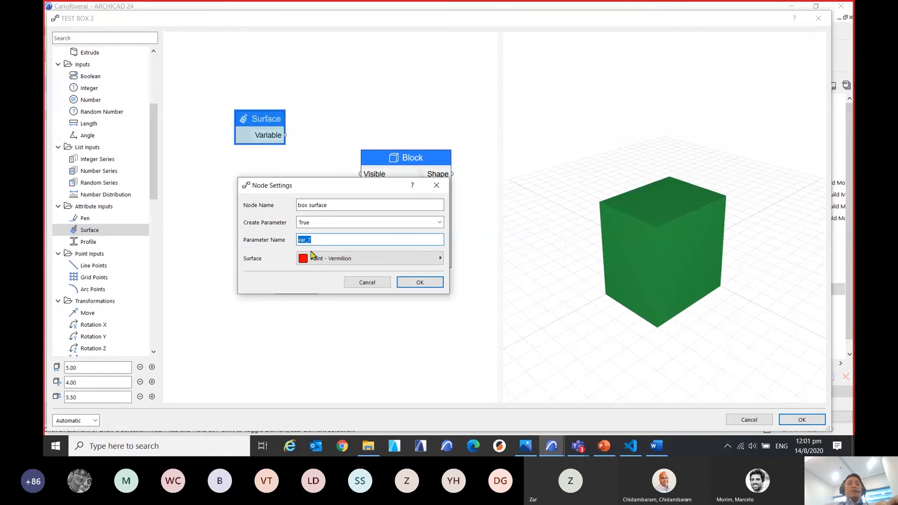
key(ctrl+v)
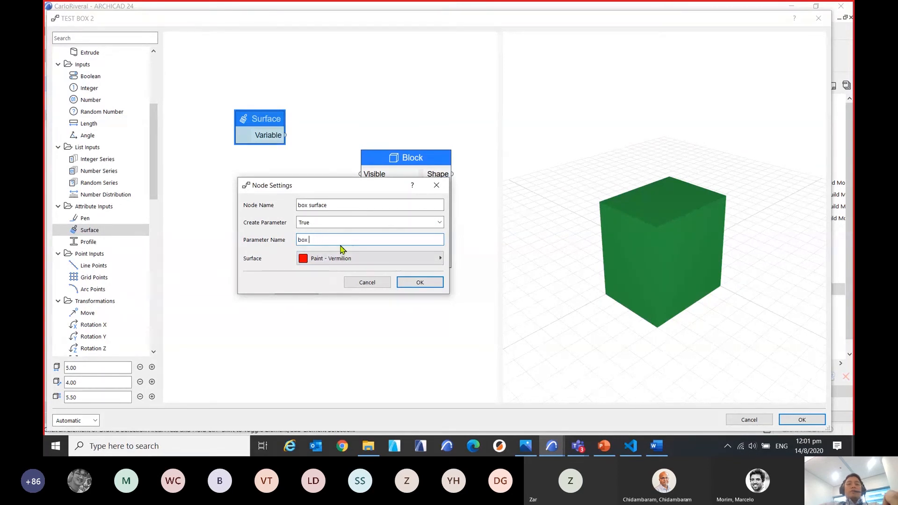
text(mater)
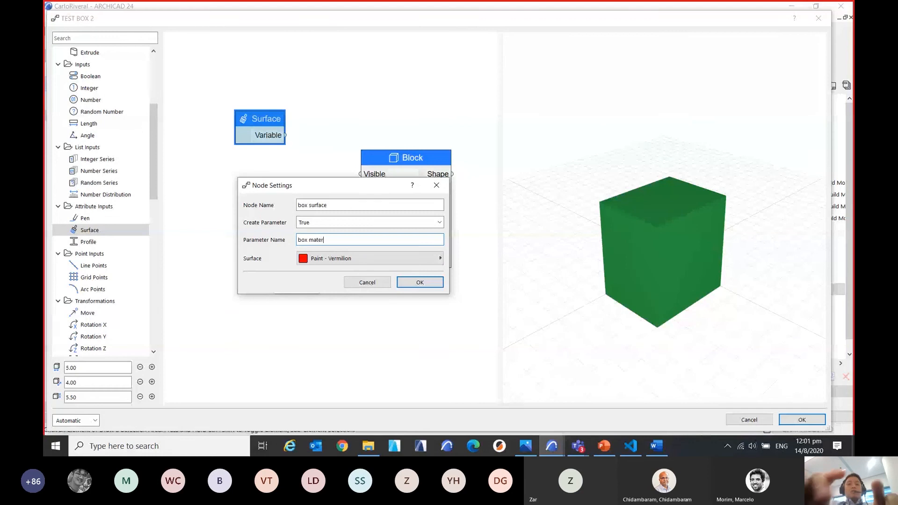
text(ial)
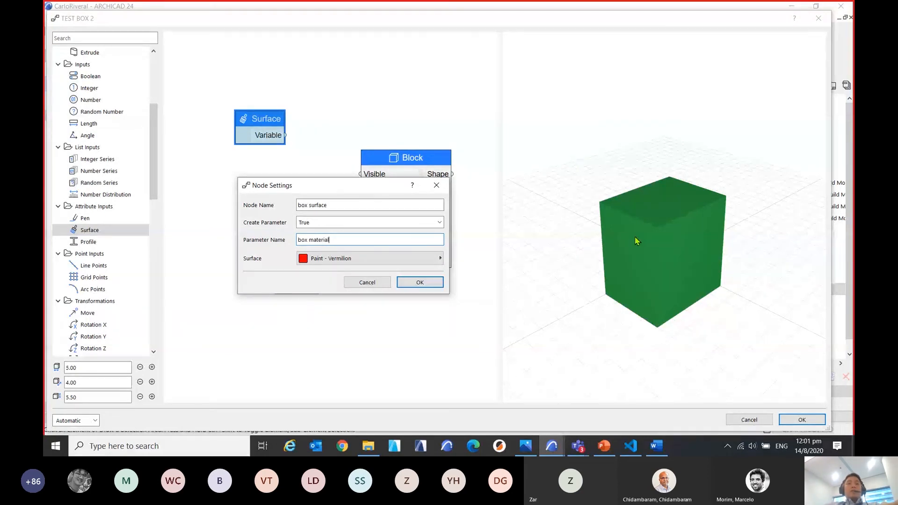
key(Return)
Connect the box surface node's Variable output to the Block's Surface input and place the node directly above Dimension 1.
drag(282, 124, 288, 107)
key(ctrl)
key(ctrl)
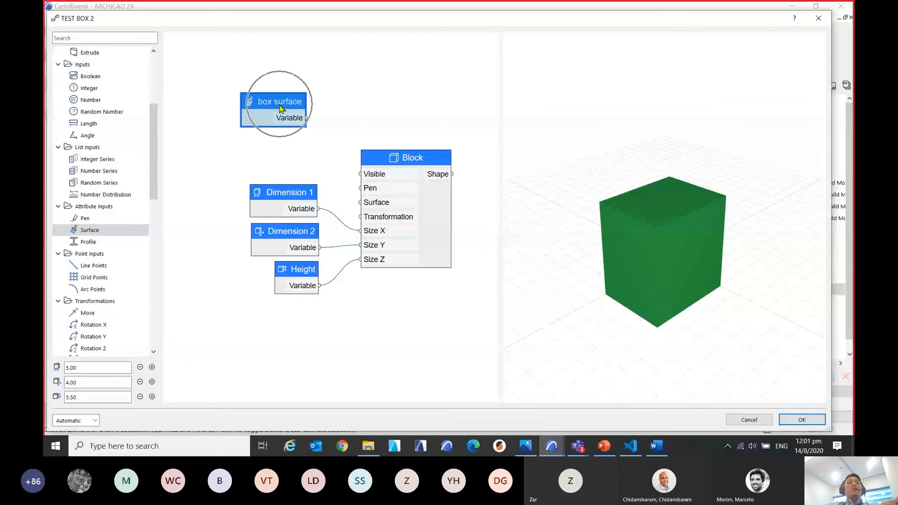
drag(276, 108, 270, 113)
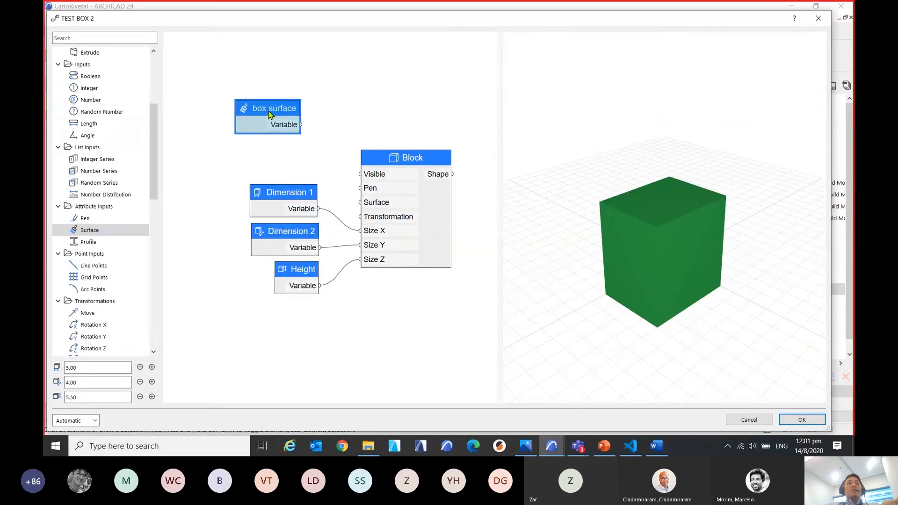
key(ctrl)
key(ctrl)
drag(322, 140, 361, 204)
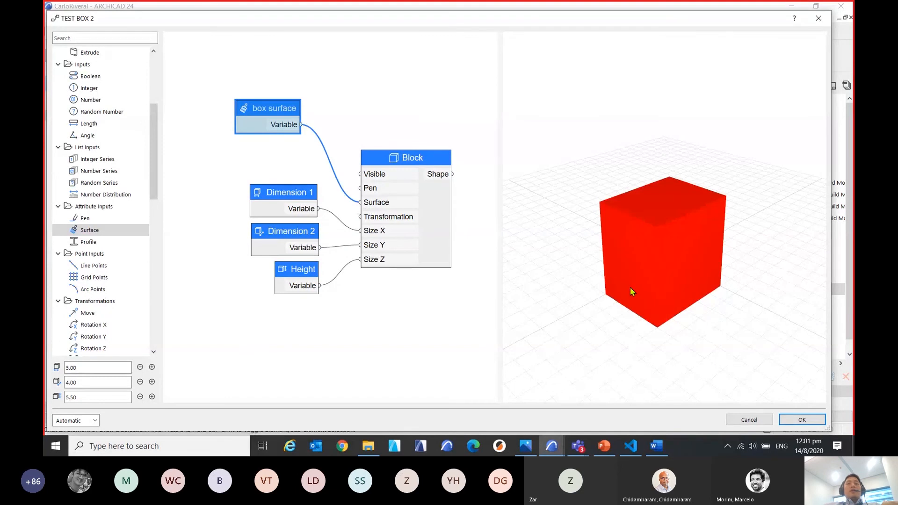
drag(632, 292, 705, 326)
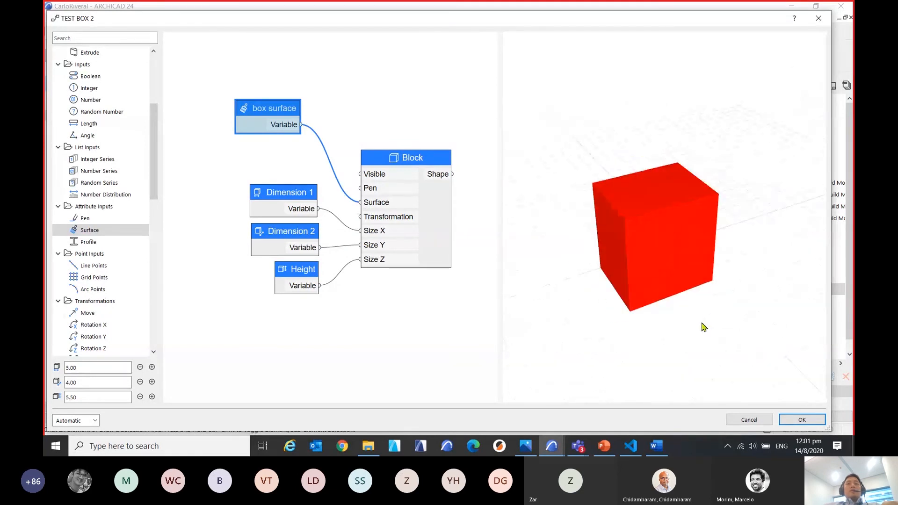
drag(267, 108, 280, 147)
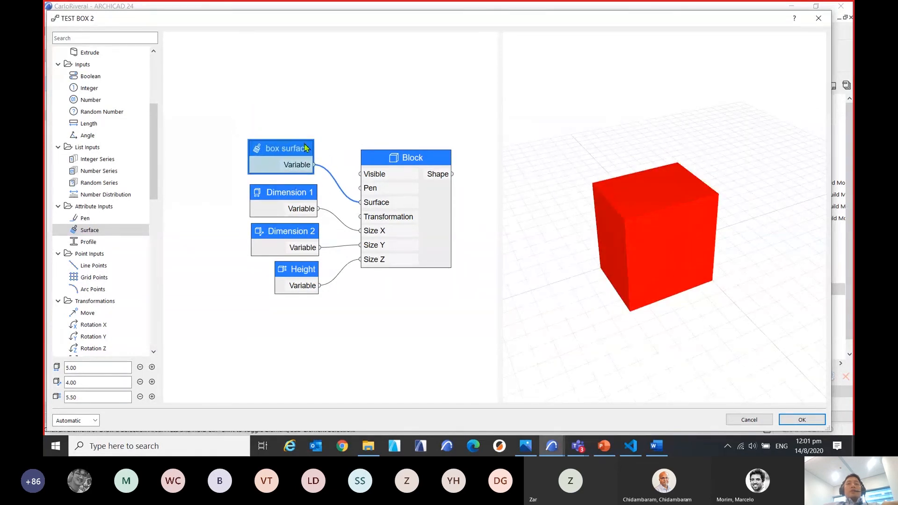
Accept the TEST BOX 2 script edits and save the PARAM-O objects to the Embedded Library.
click(797, 419)
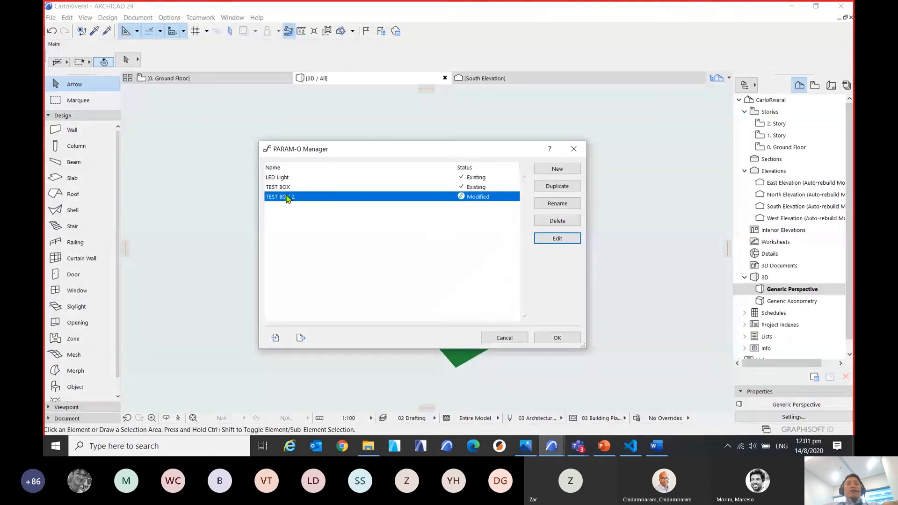
click(311, 201)
click(570, 340)
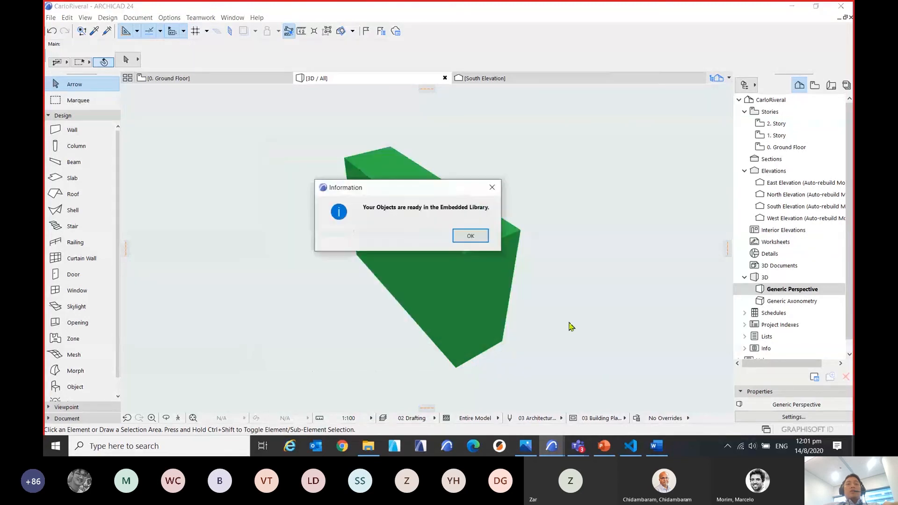
drag(363, 226, 414, 211)
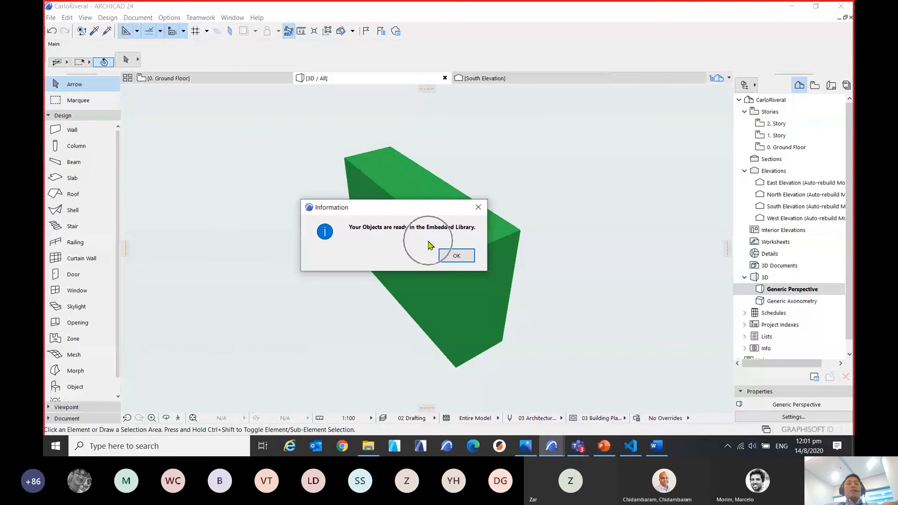
click(457, 256)
Select the green box in the 3D view and choose TEST BOX 2 from the Embedded Library's PARAM-O folder in its object settings.
click(431, 216)
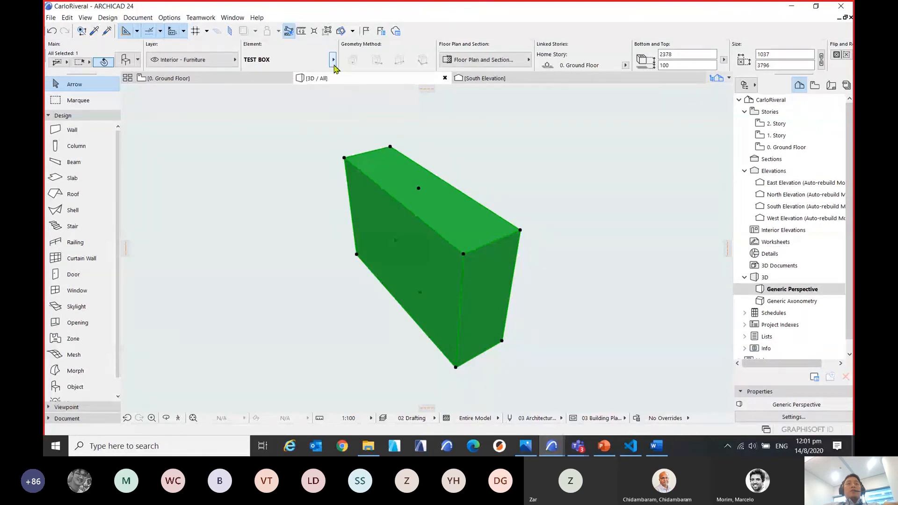
click(333, 60)
click(249, 162)
click(126, 60)
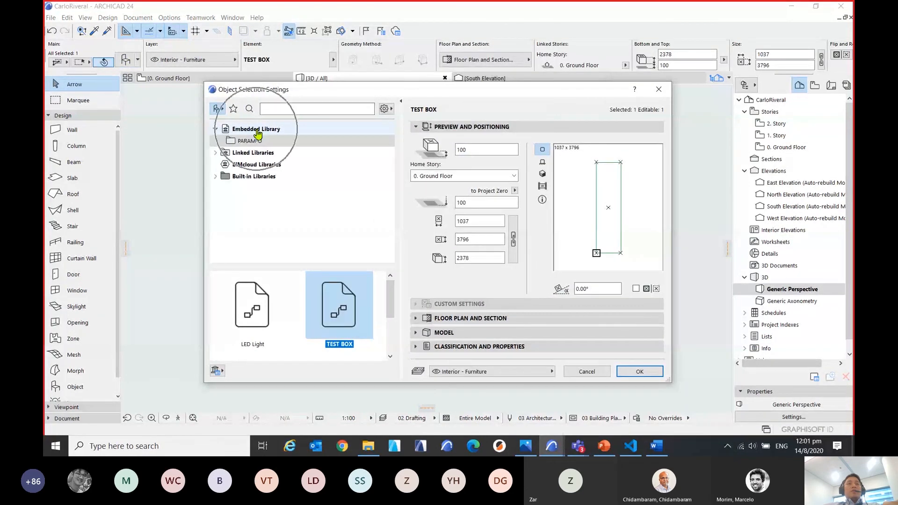
click(271, 142)
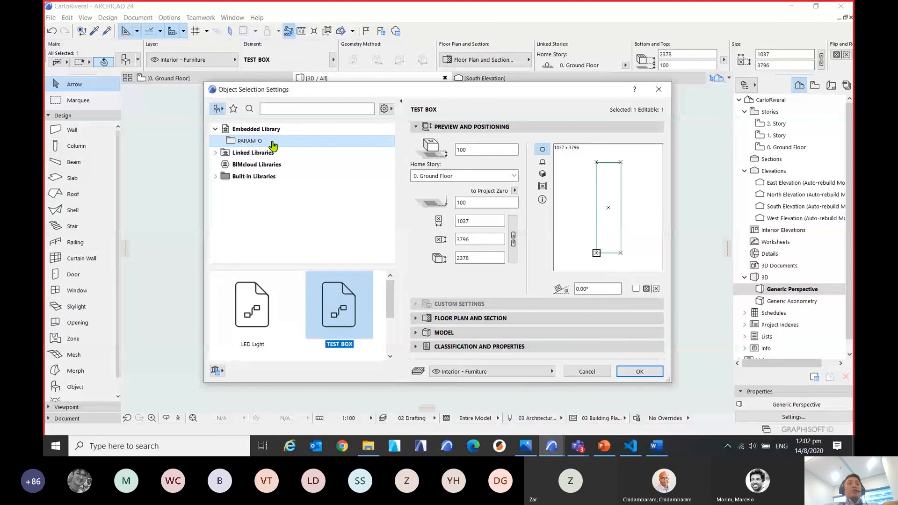
click(278, 130)
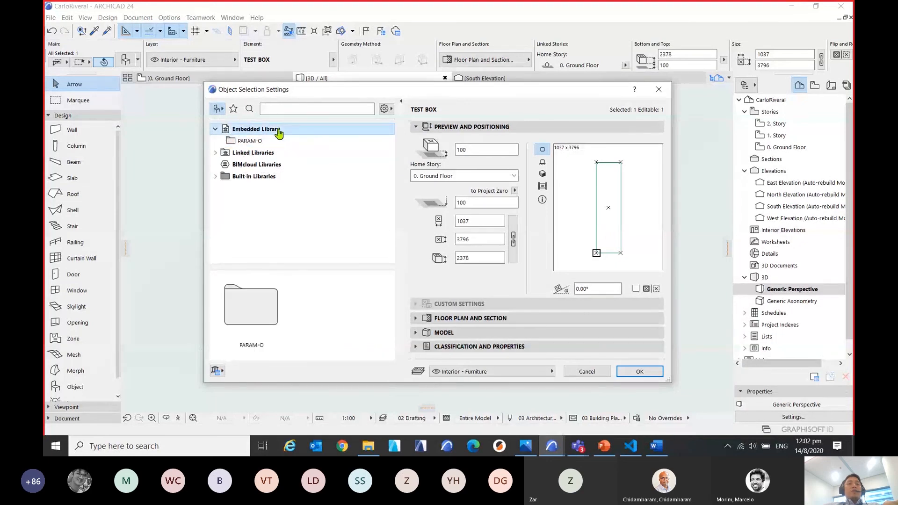
key(ctrl)
click(255, 140)
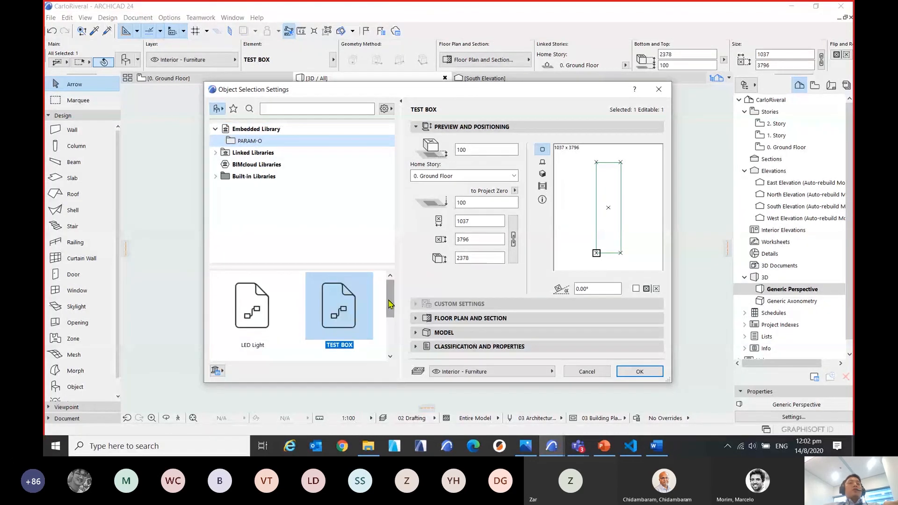
drag(392, 299, 401, 331)
click(262, 323)
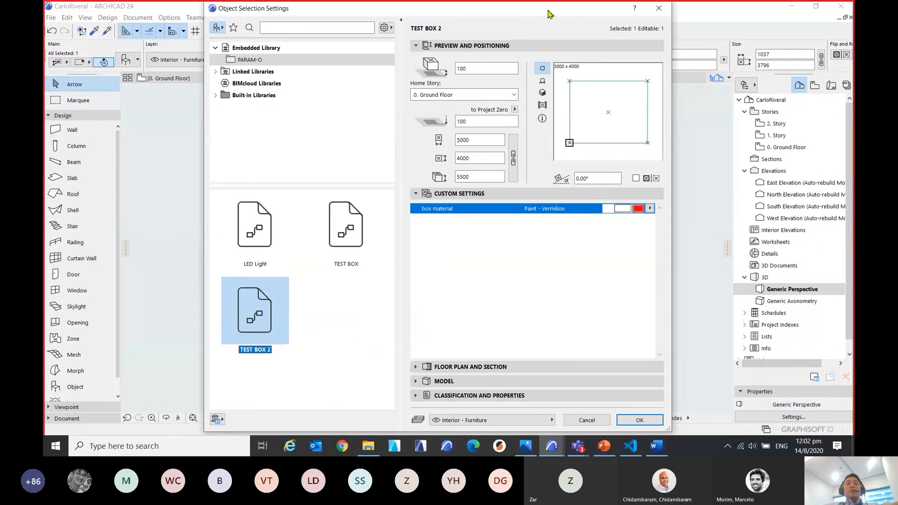
Move the object settings dialog aside and collapse the Custom Settings section of TEST BOX 2.
drag(545, 14, 516, 14)
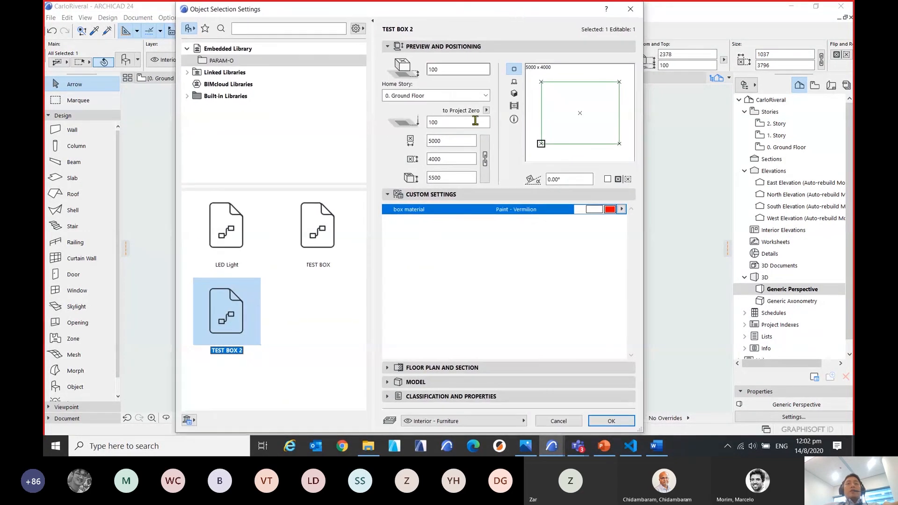
click(433, 197)
click(431, 194)
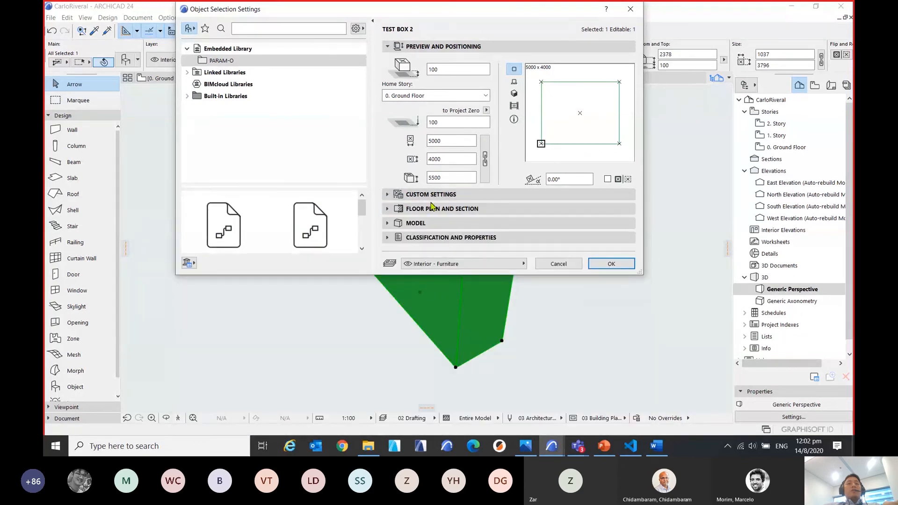
Expand TEST BOX 2's custom settings to show its box material parameter and accept the object settings.
click(403, 195)
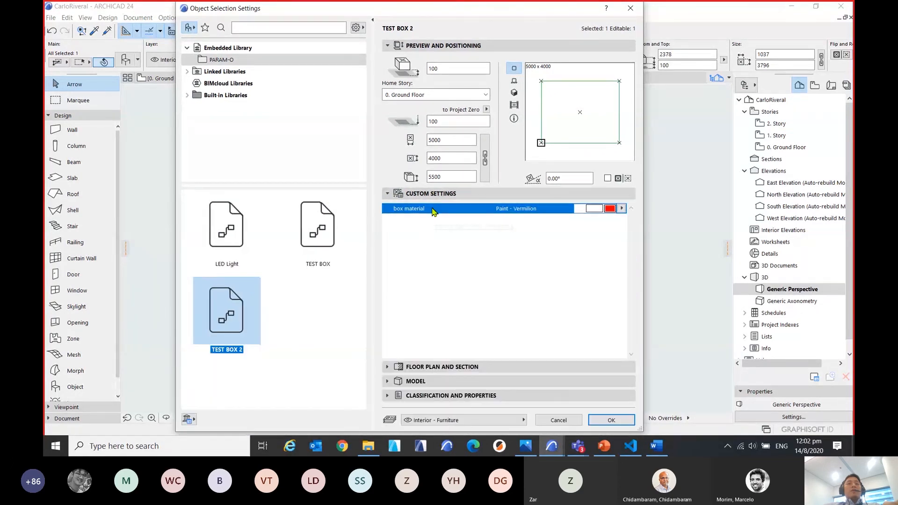
click(432, 208)
click(609, 420)
scroll(460, 310, down, 5)
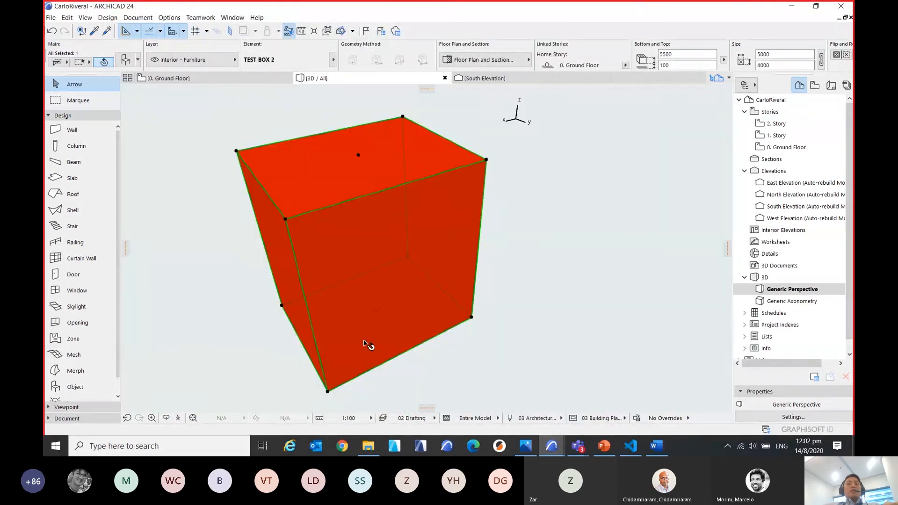
Move the red box to a new spot by its lower corner in the 3D view and clear the selection.
click(471, 319)
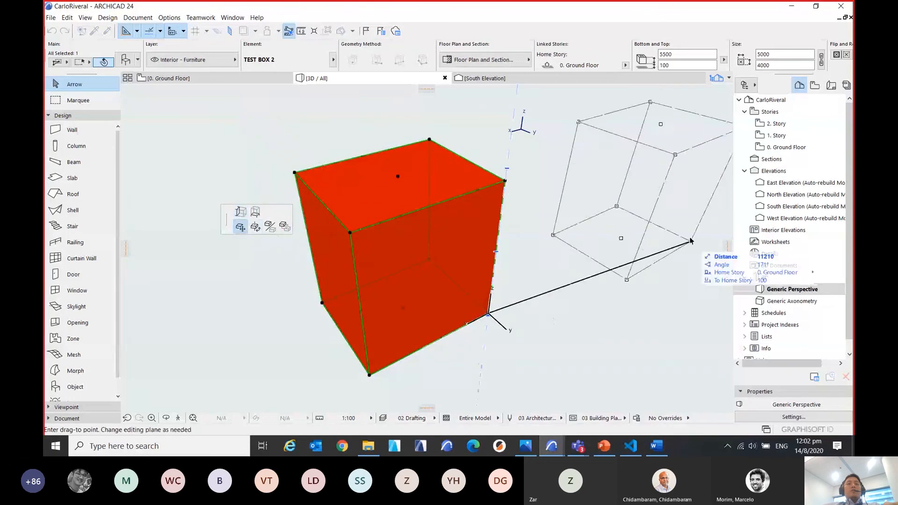
click(587, 294)
scroll(551, 265, down, 3)
middle_drag(552, 264, 322, 286)
middle_drag(453, 197, 402, 209)
click(165, 178)
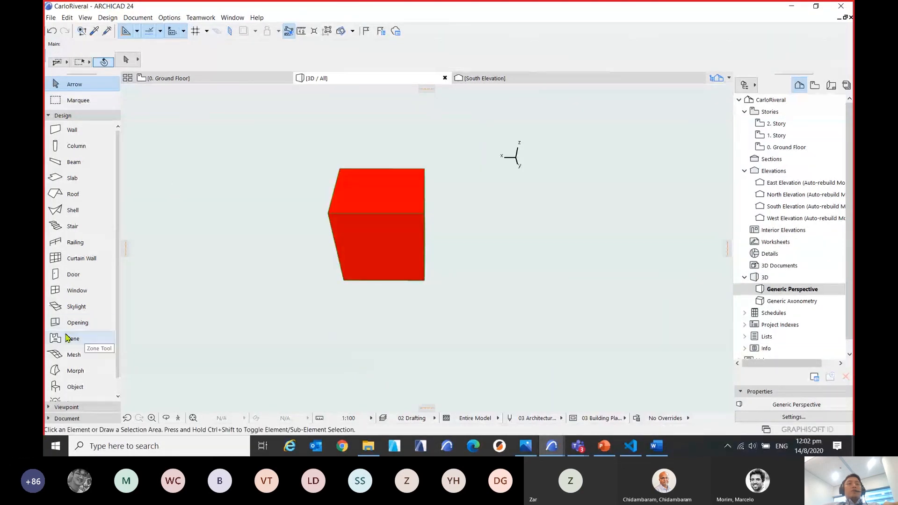
Place a TEST BOX object from the Embedded Library's PARAM-O folder beside the red box in the 3D view.
click(74, 387)
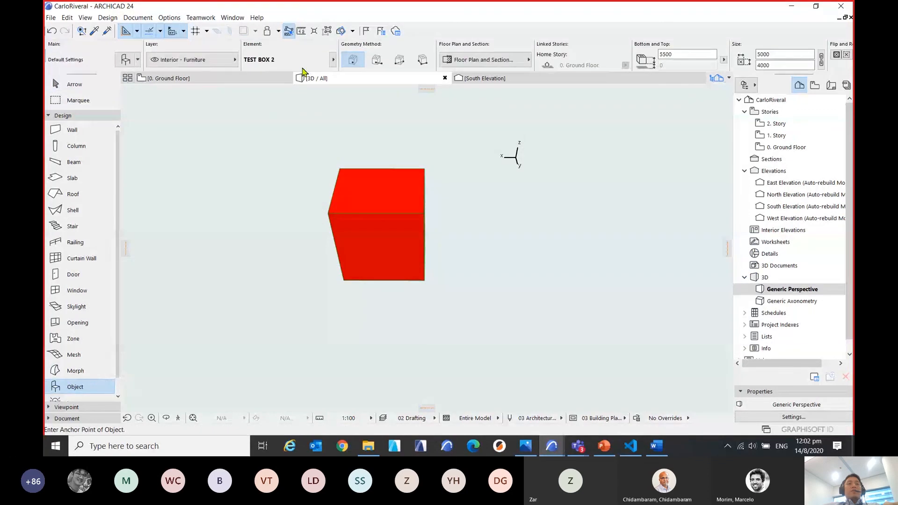
key(ctrl+t)
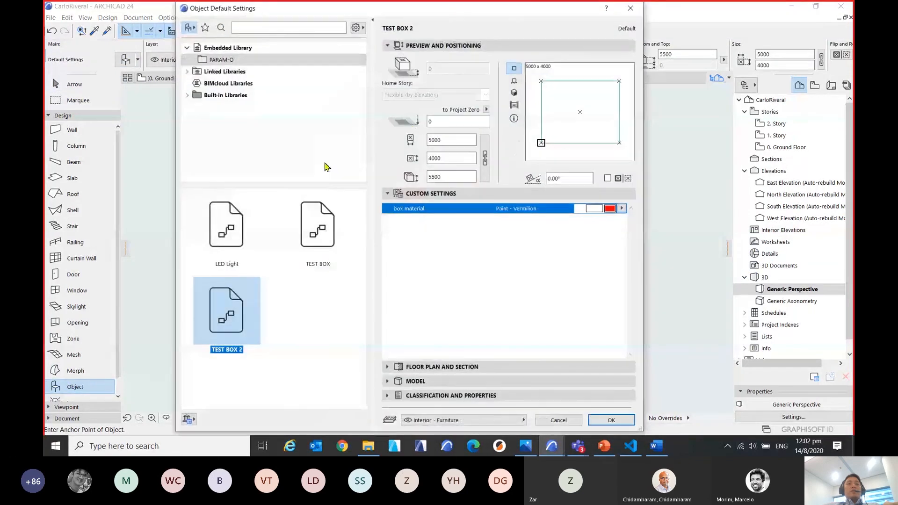
click(311, 220)
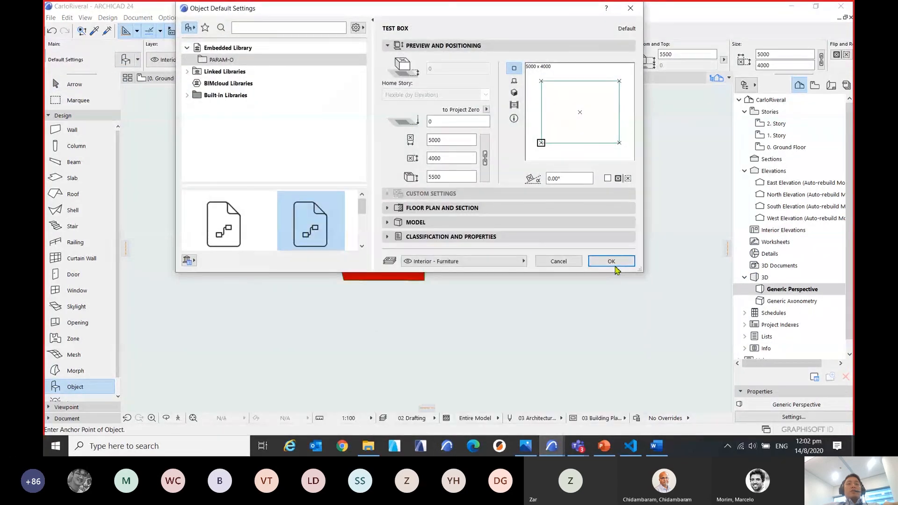
click(614, 264)
click(516, 257)
scroll(411, 323, up, 3)
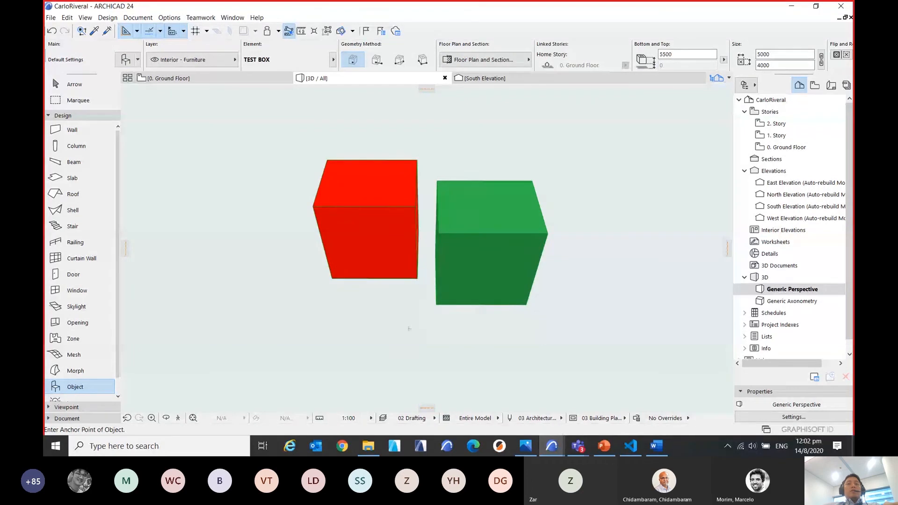
middle_drag(410, 321, 431, 336)
key(Escape)
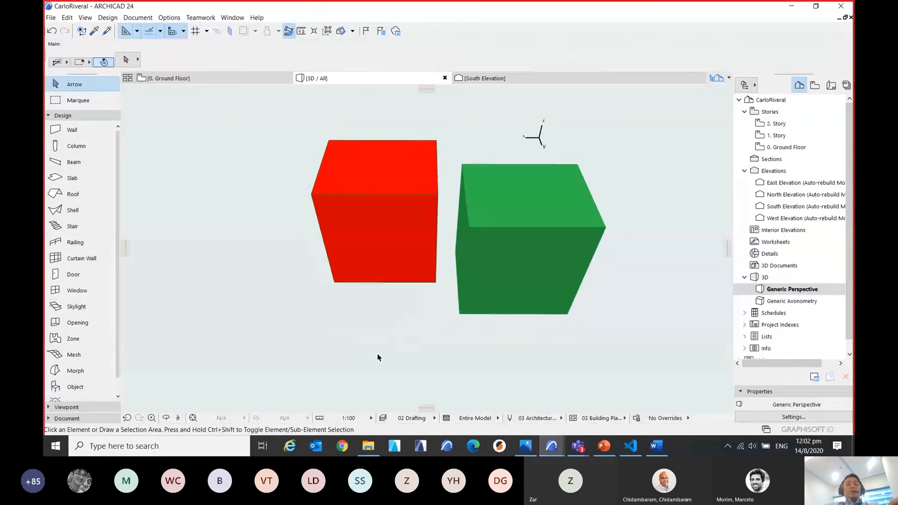
Select the red and green boxes in turn to compare which PARAM-O object each one uses.
shift+middle_drag(378, 357, 441, 309)
click(402, 196)
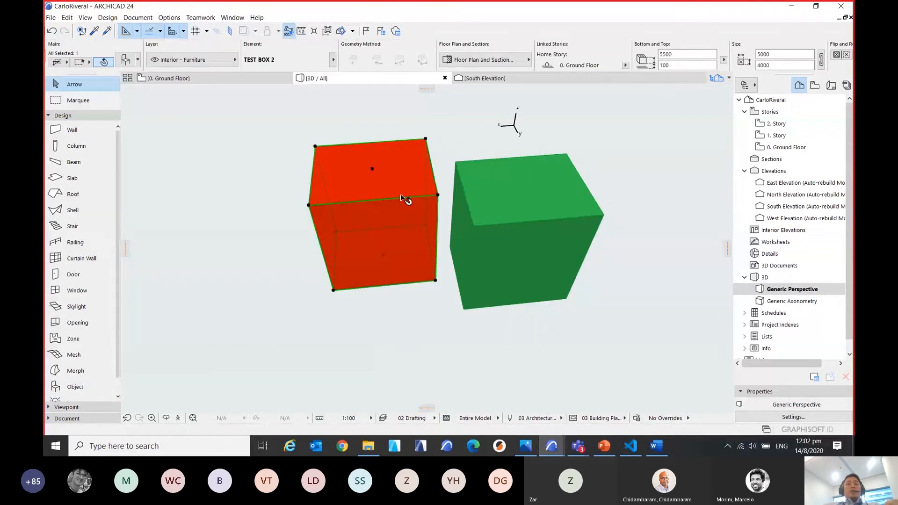
key(ctrl)
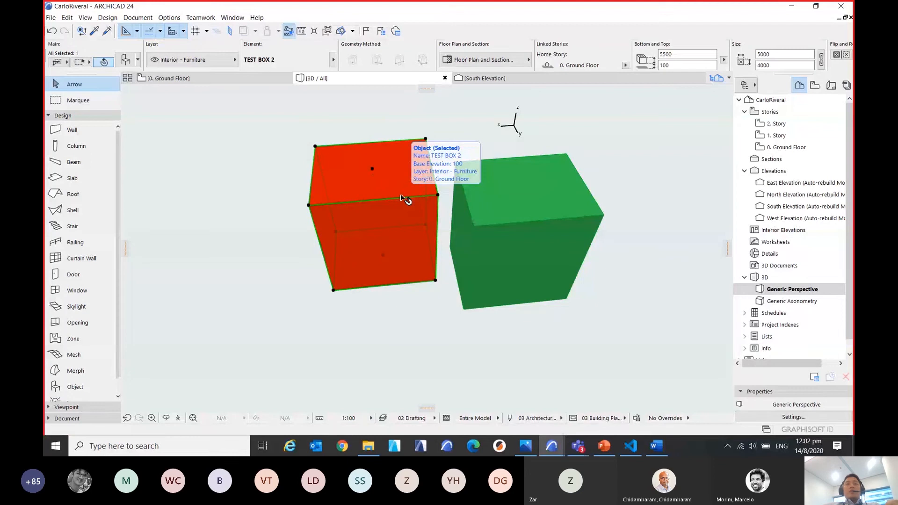
click(525, 223)
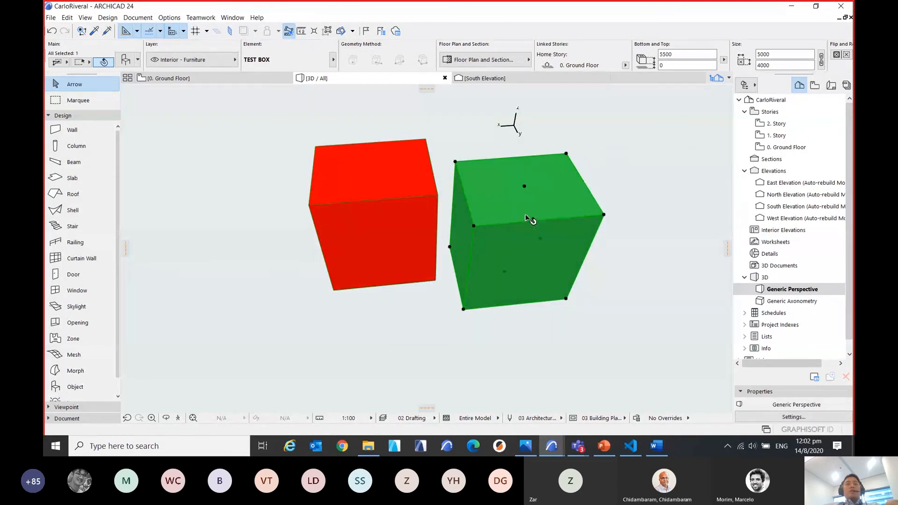
click(332, 303)
Change the red box's box material parameter to a Roof - Asphalt Shingle surface and apply the settings.
click(381, 196)
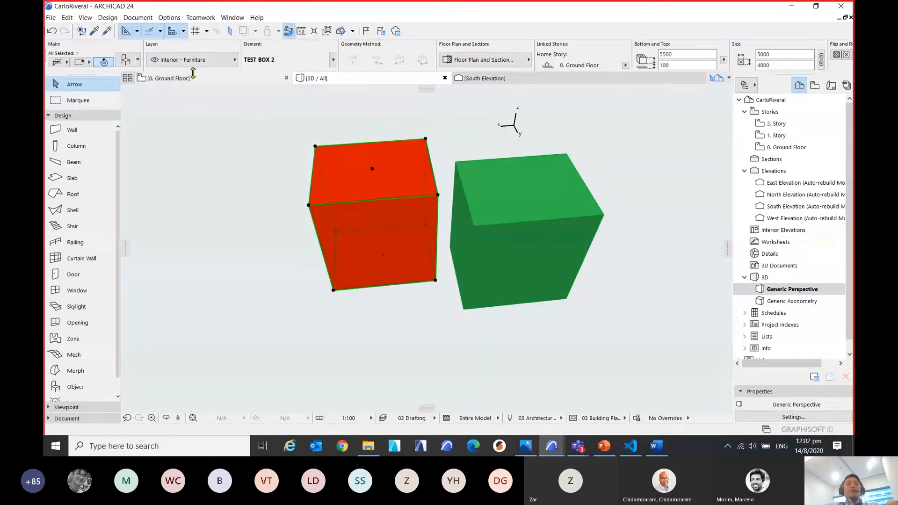
double_click(437, 186)
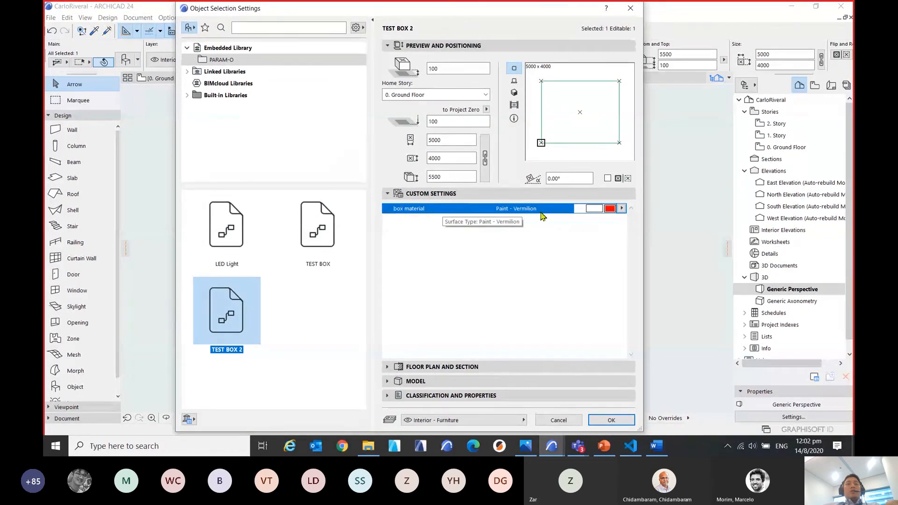
click(622, 209)
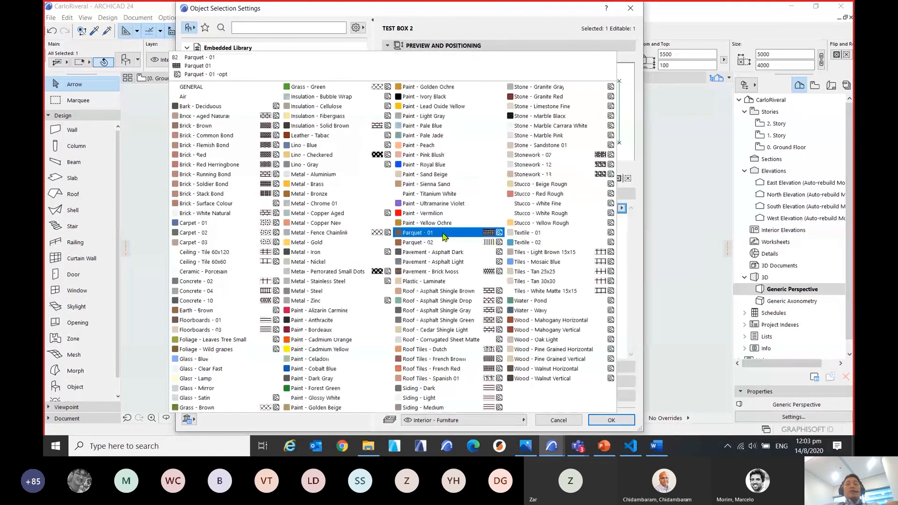
click(443, 301)
click(611, 421)
click(660, 324)
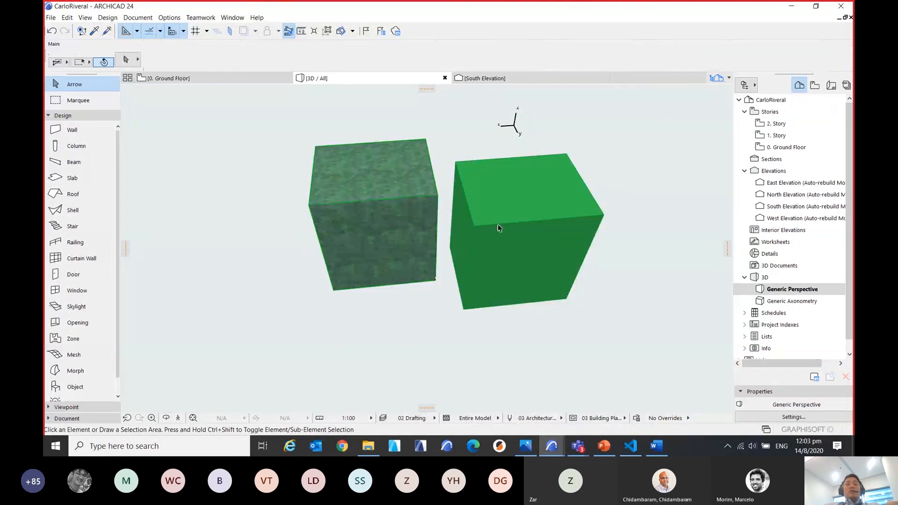
Check the green TEST BOX object's settings for any editable custom parameters and deselect it.
click(498, 224)
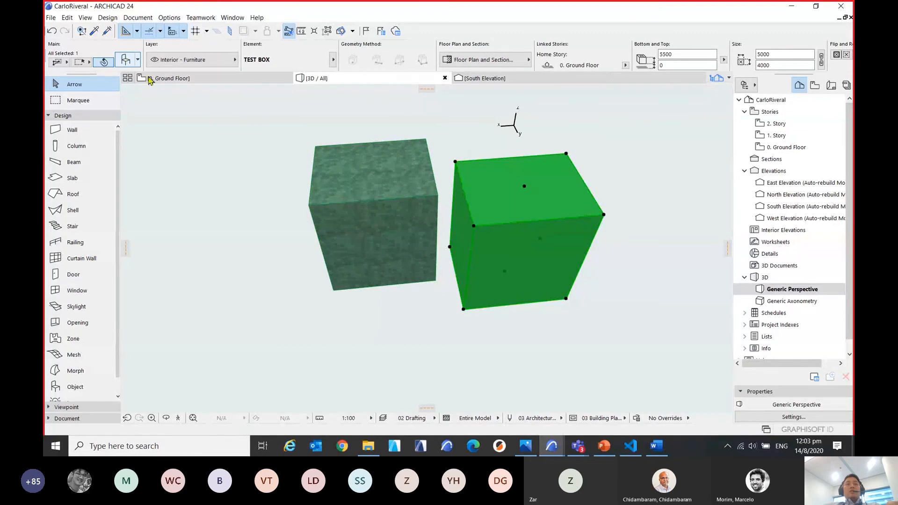
key(ctrl+t)
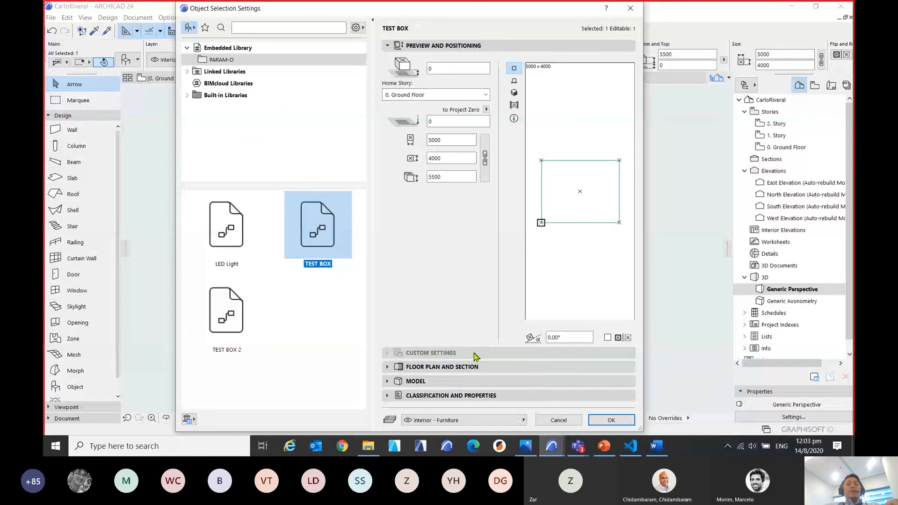
click(603, 423)
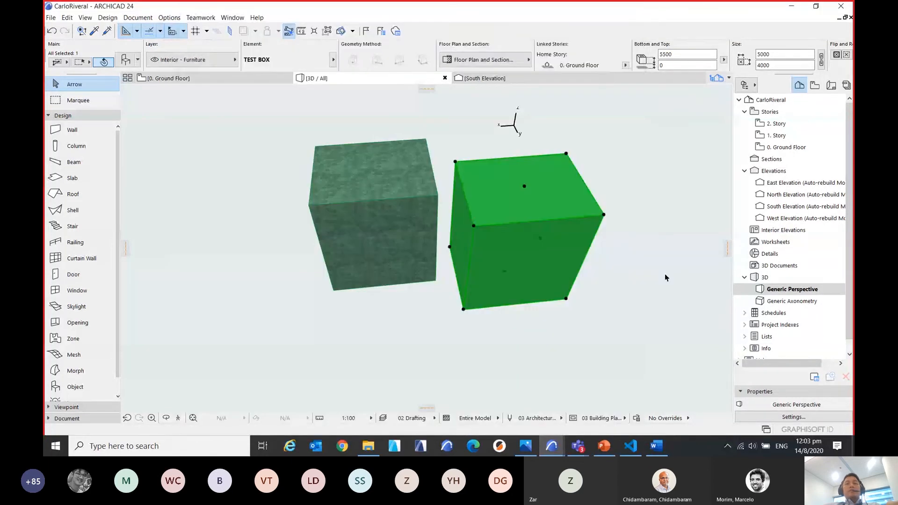
click(667, 278)
middle_drag(664, 280, 620, 275)
middle_drag(255, 283, 279, 283)
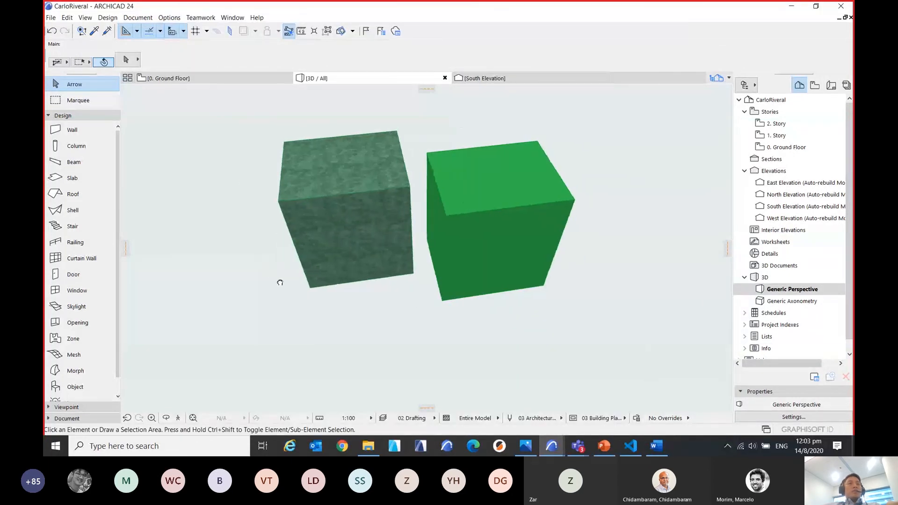
Open TEST BOX 2 for editing from the PARAM-O Manager.
click(51, 17)
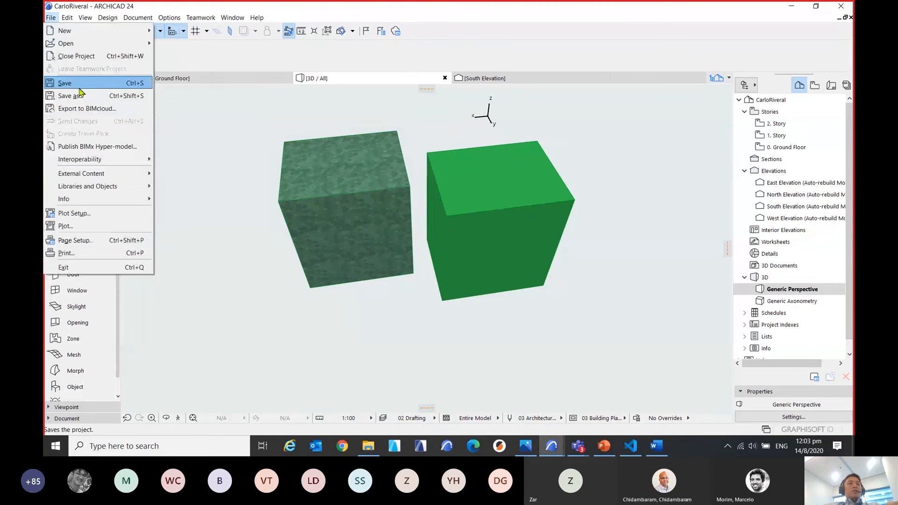
mouse_move(141, 186)
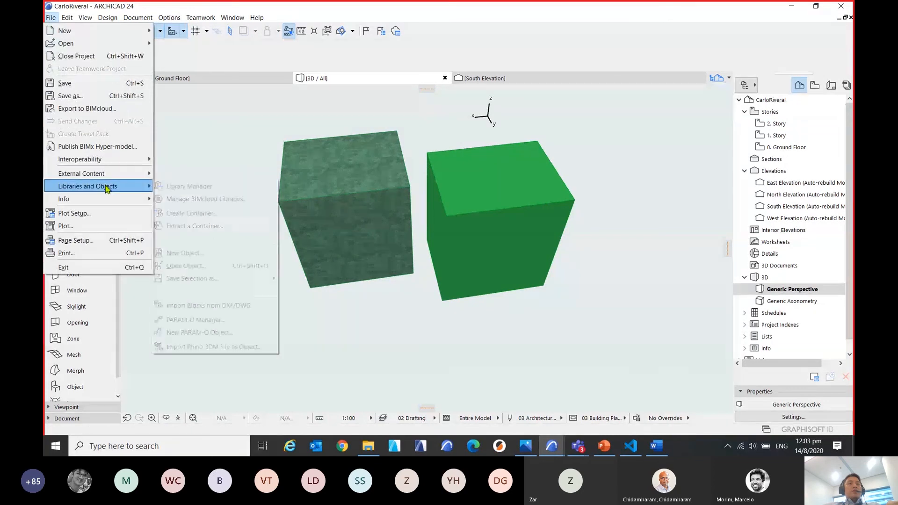
click(218, 320)
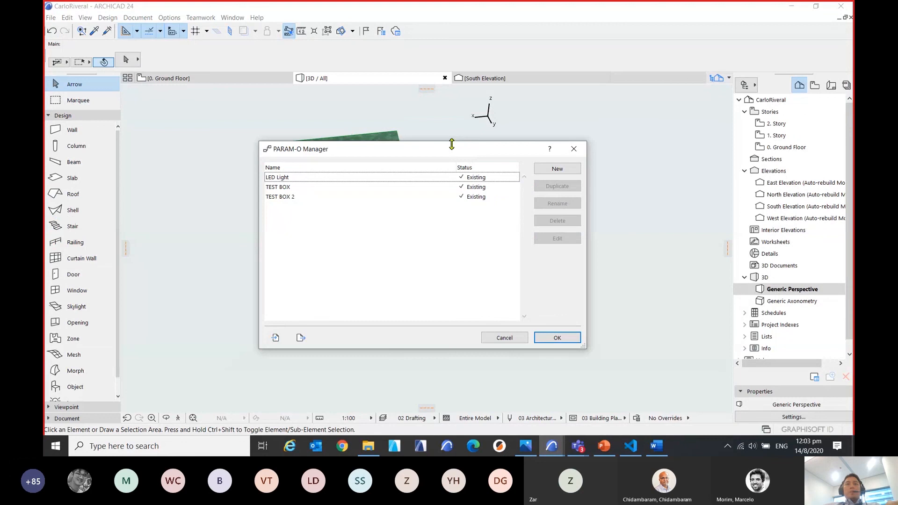
drag(492, 158, 433, 170)
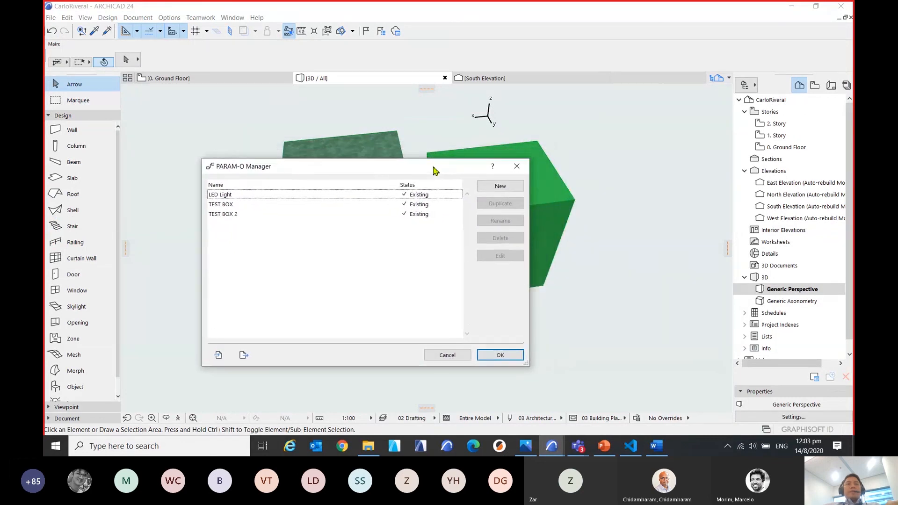
click(240, 215)
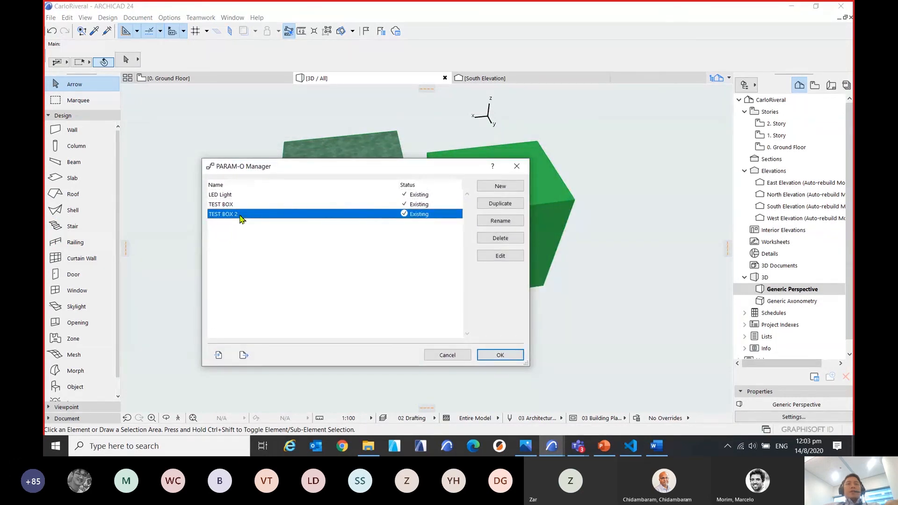
key(ctrl)
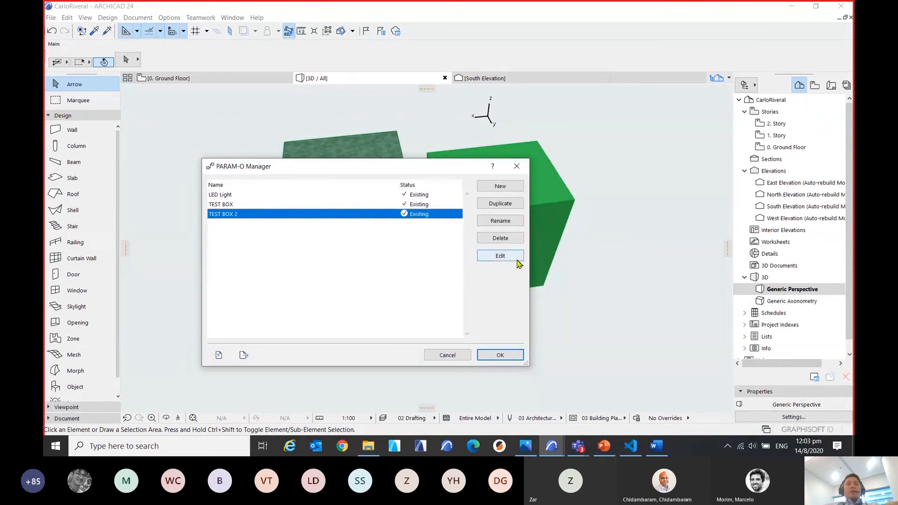
key(ctrl)
click(500, 256)
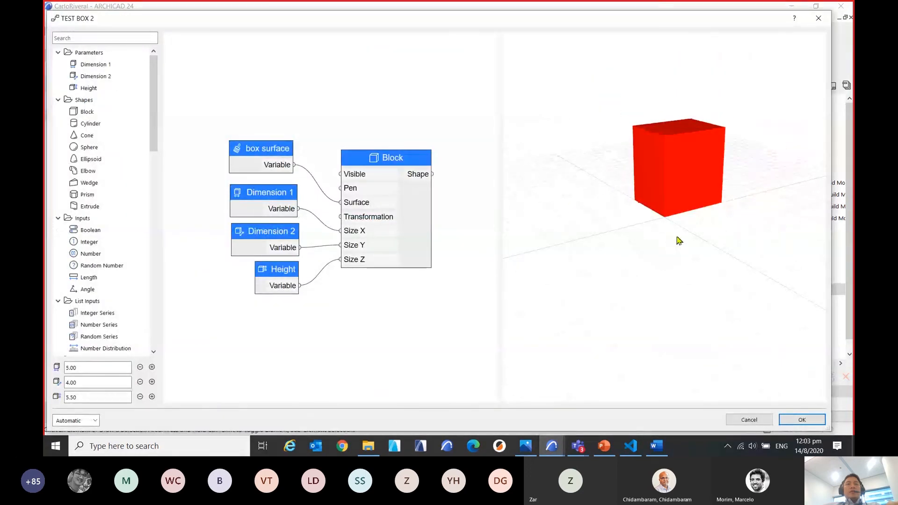
Move the Dimension 1, Dimension 2 and Height nodes down away from the Block and align the box surface node with the Block's Surface input.
drag(307, 319, 206, 182)
drag(277, 205, 244, 261)
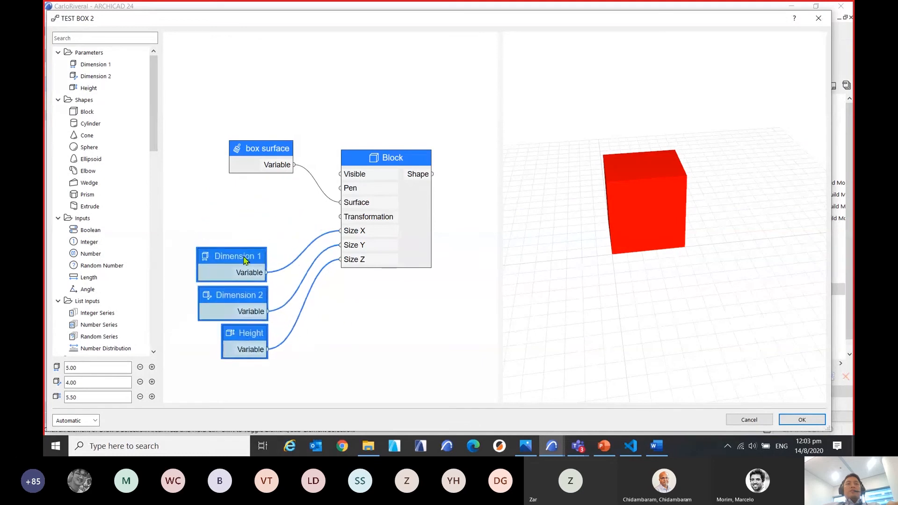
middle_drag(370, 329, 414, 281)
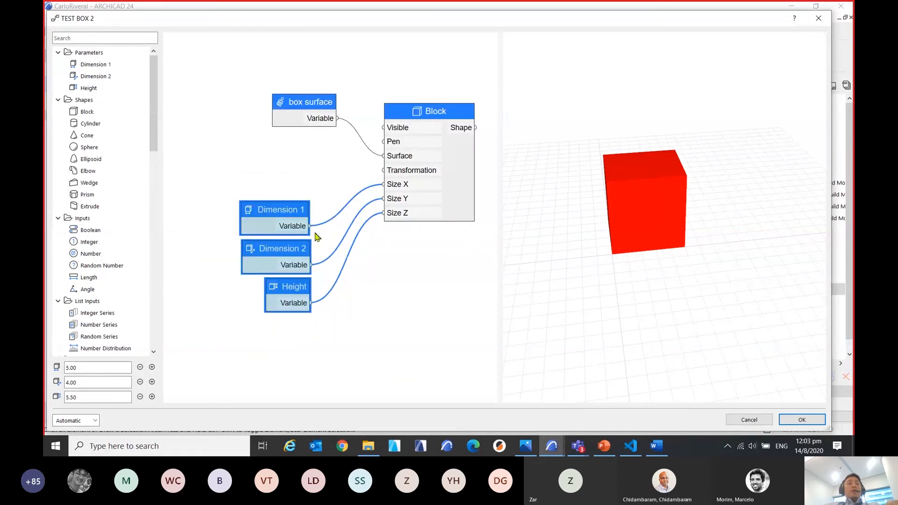
click(394, 294)
scroll(391, 316, down, 1)
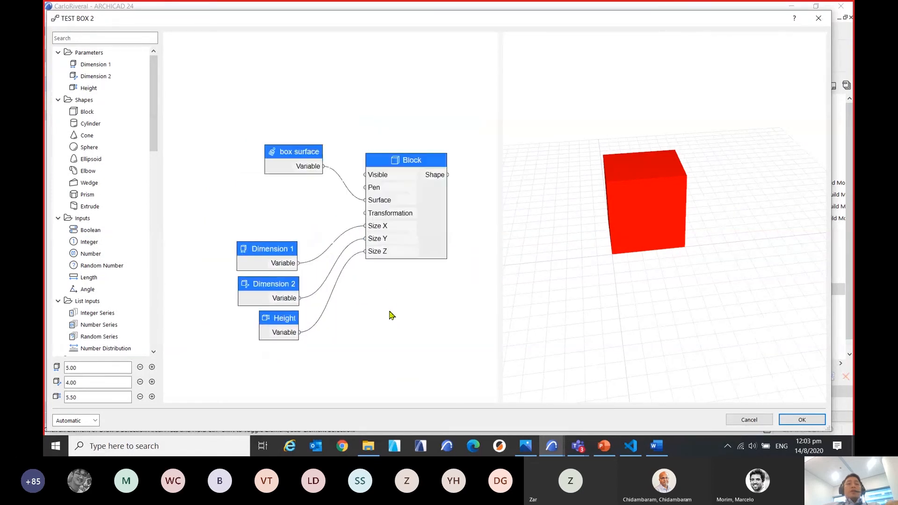
drag(297, 153, 276, 187)
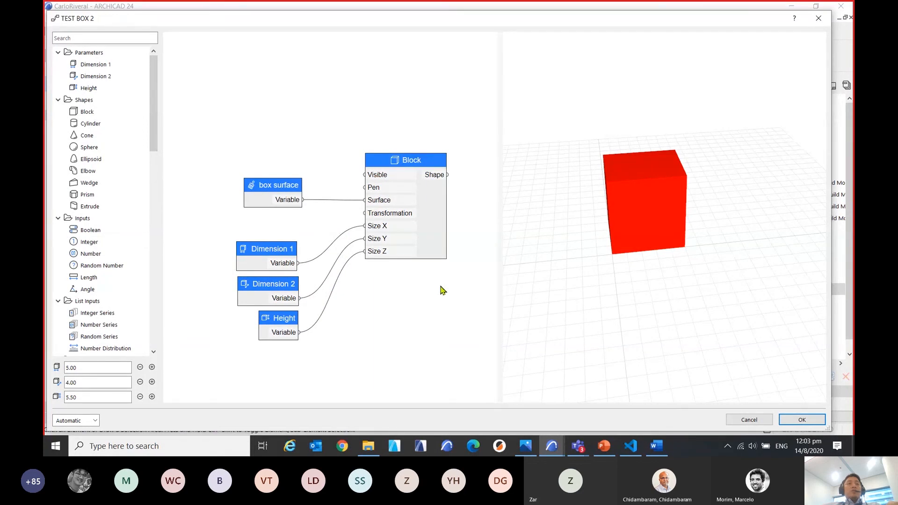
Collapse the Parameters, Shapes and Inputs groups and add a Move transformation node above the box surface node.
click(58, 101)
click(58, 111)
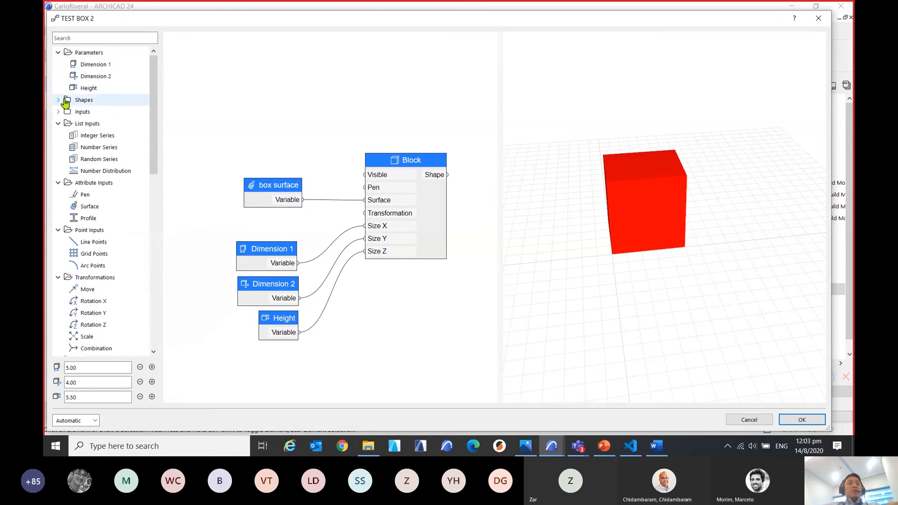
click(58, 53)
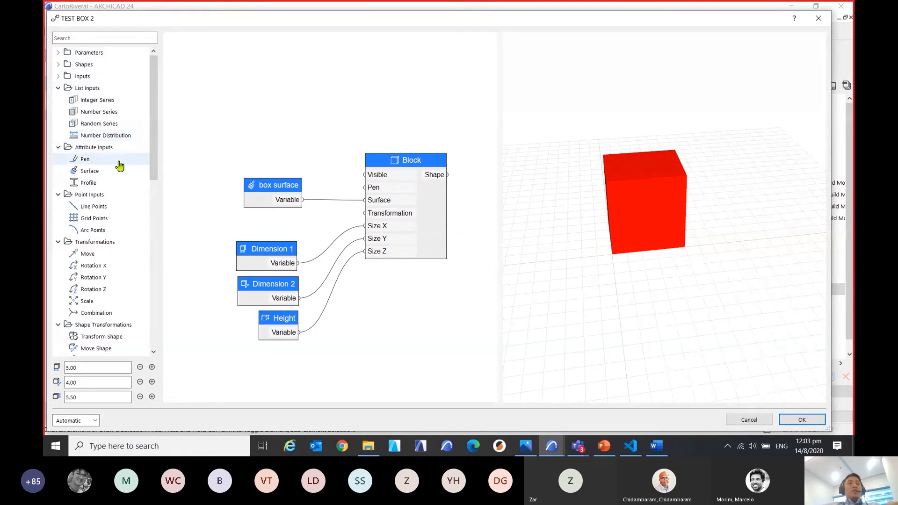
click(92, 255)
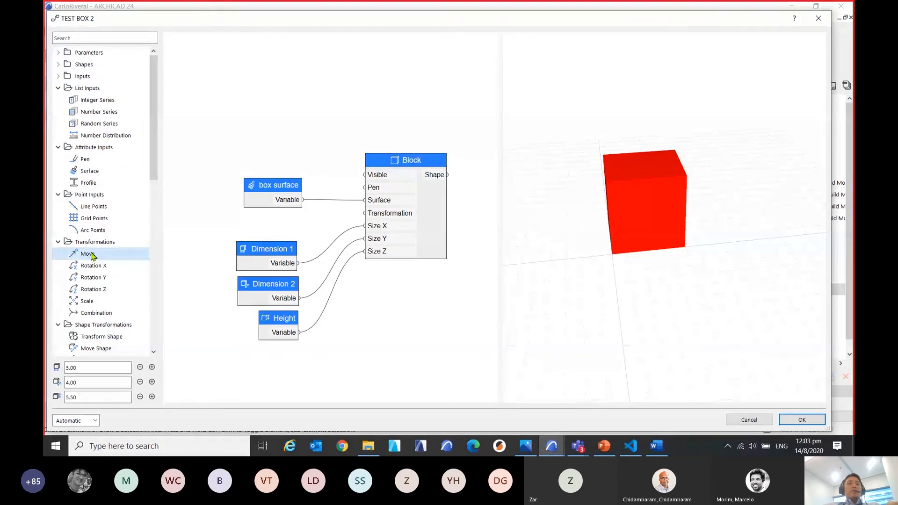
drag(92, 255, 285, 125)
scroll(359, 170, up, 1)
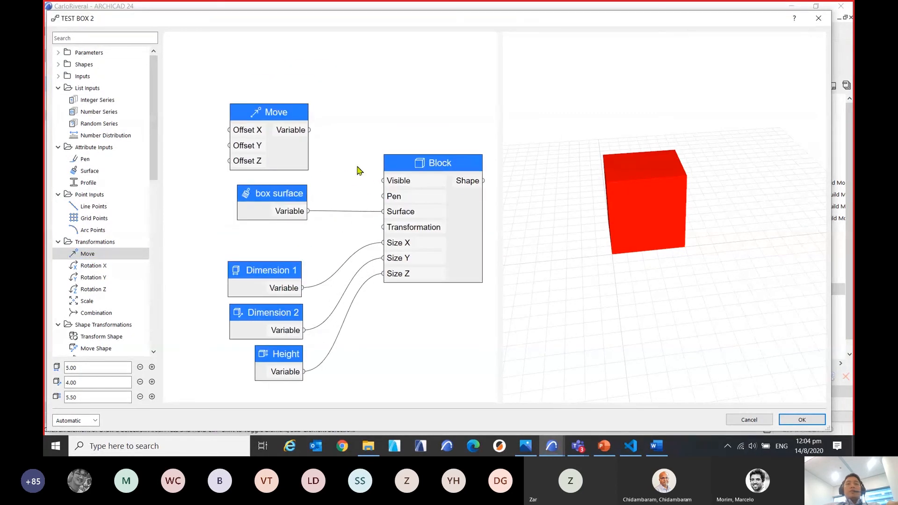
Connect the Move node's Variable output to the Block's Transformation input and place the Move node to the left of the dimension nodes.
scroll(374, 155, up, 1)
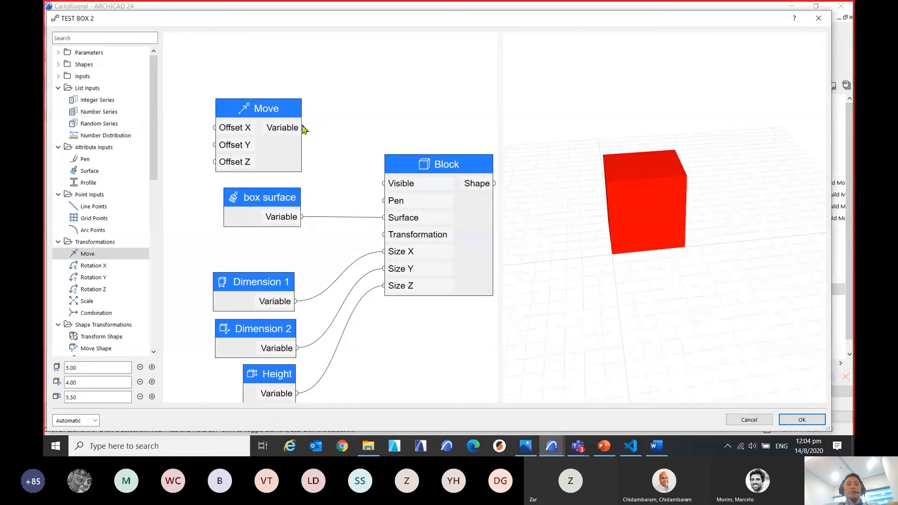
mouse_move(303, 129)
mouse_down()
mouse_move(352, 216)
mouse_move(388, 242)
mouse_up()
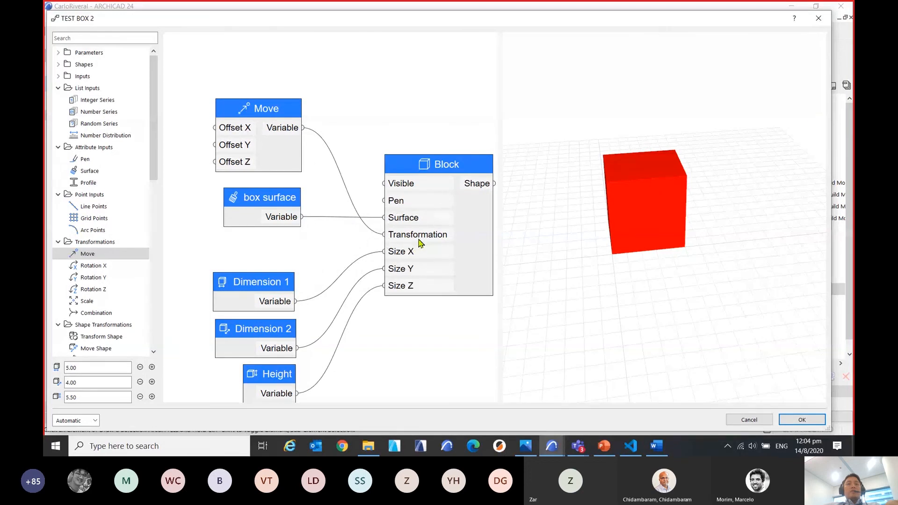
scroll(350, 156, down, 2)
middle_drag(349, 149, 420, 143)
scroll(420, 142, up, 1)
drag(357, 122, 255, 225)
middle_drag(233, 300, 288, 279)
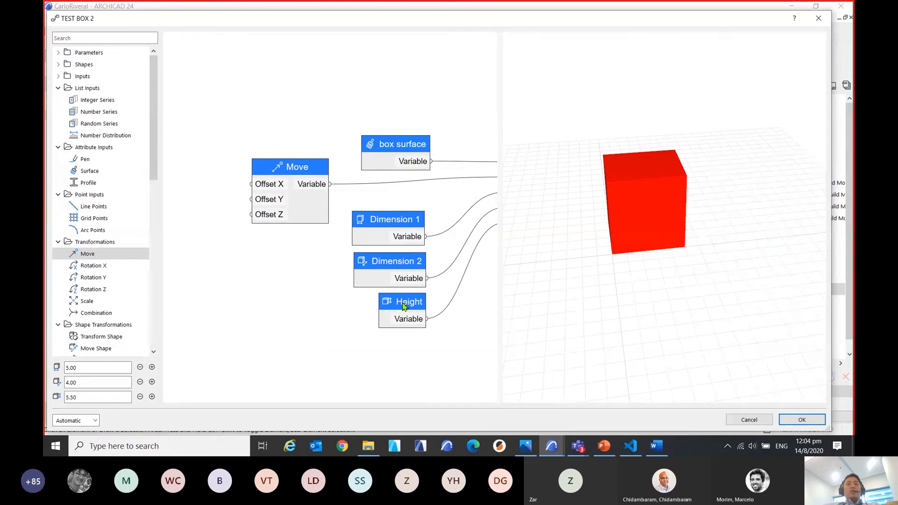
Place the Height node to the lower left of the Move node and connect its variable to Offset Y.
drag(403, 307, 204, 305)
middle_drag(290, 354, 366, 358)
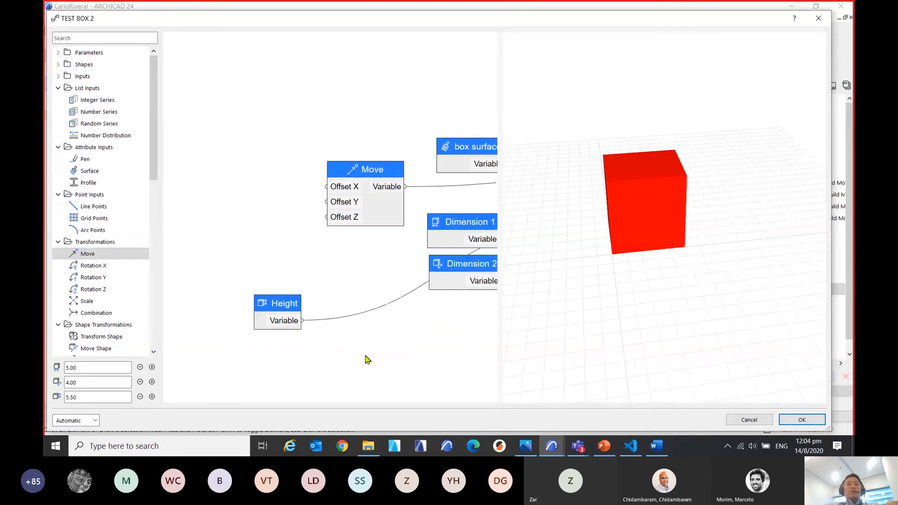
drag(284, 303, 327, 202)
middle_drag(382, 245, 362, 260)
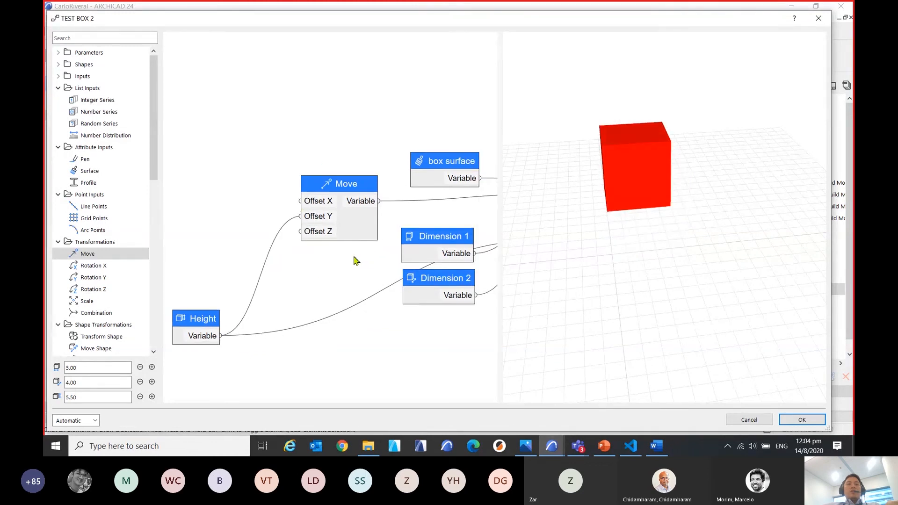
Place the Dimension 1 node above and left of the Move node and connect its variable to Offset X.
drag(441, 238, 233, 99)
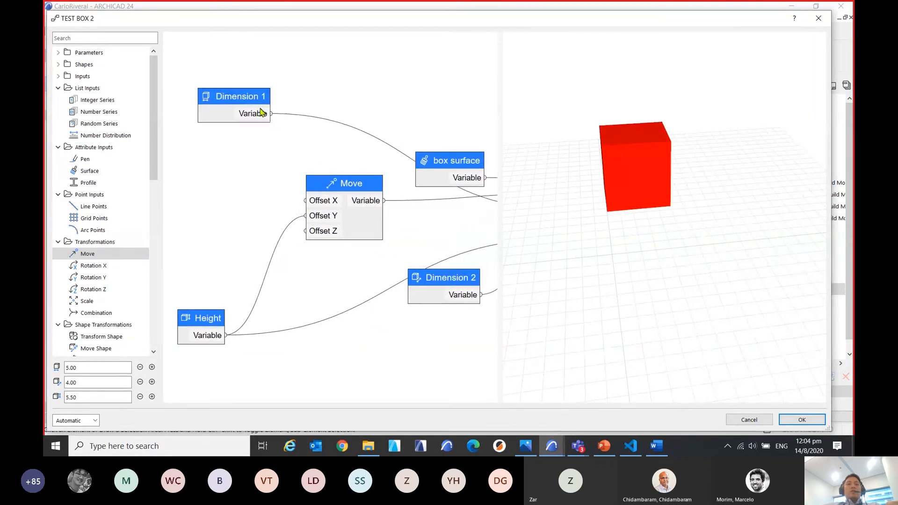
drag(291, 149, 316, 212)
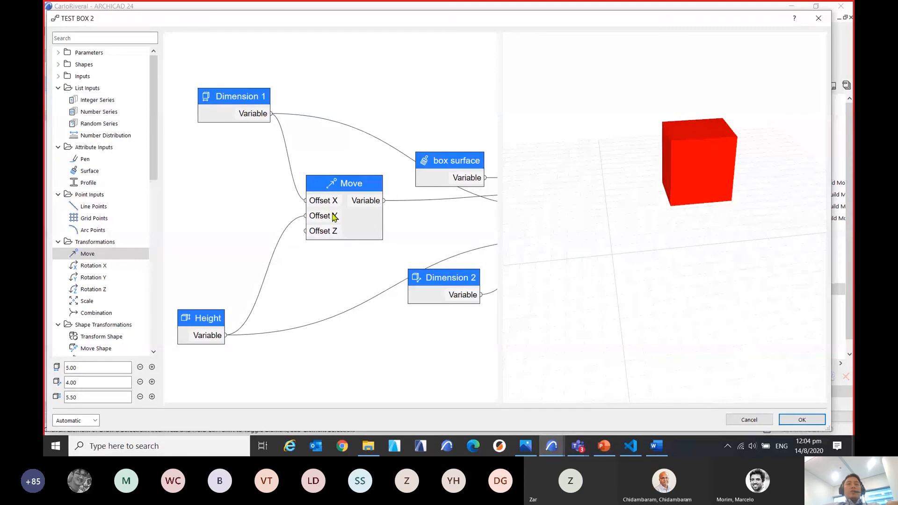
middle_drag(332, 213, 364, 209)
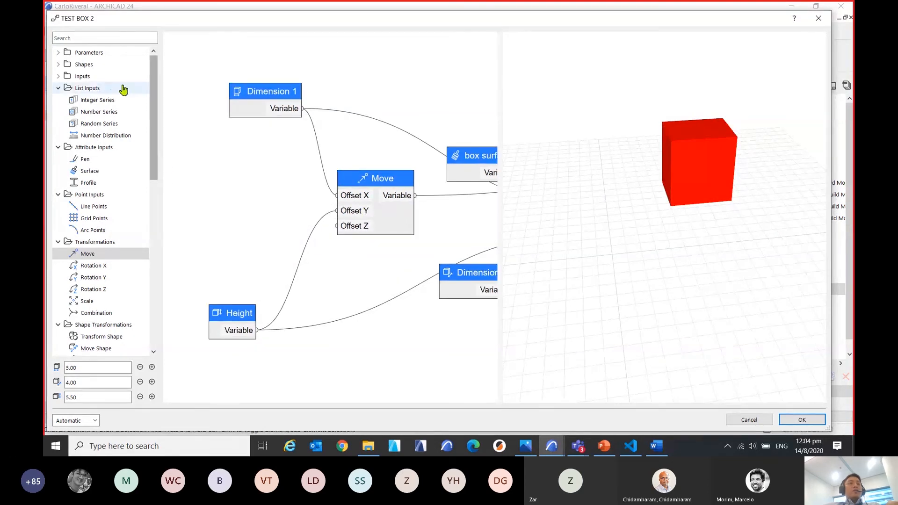
Add a Number input node between Dimension 1 and Height and connect it to the Move node's Offset Z.
click(57, 92)
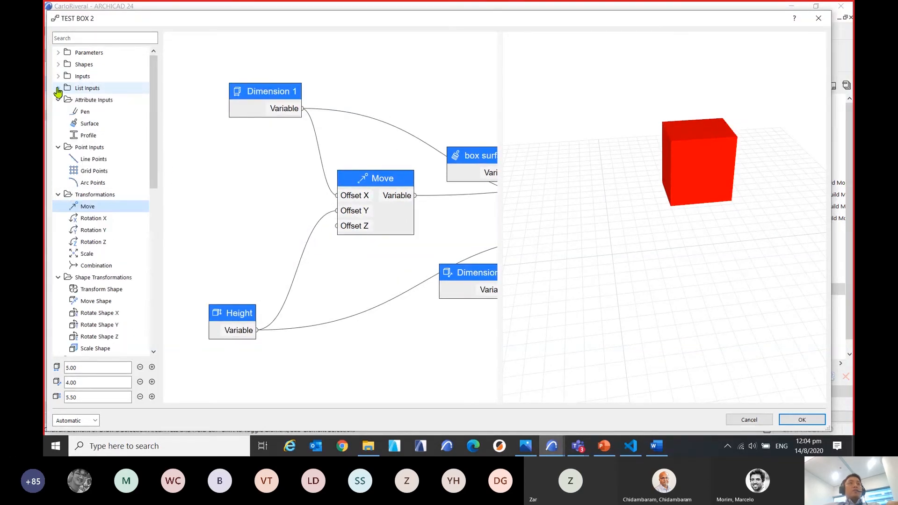
click(58, 78)
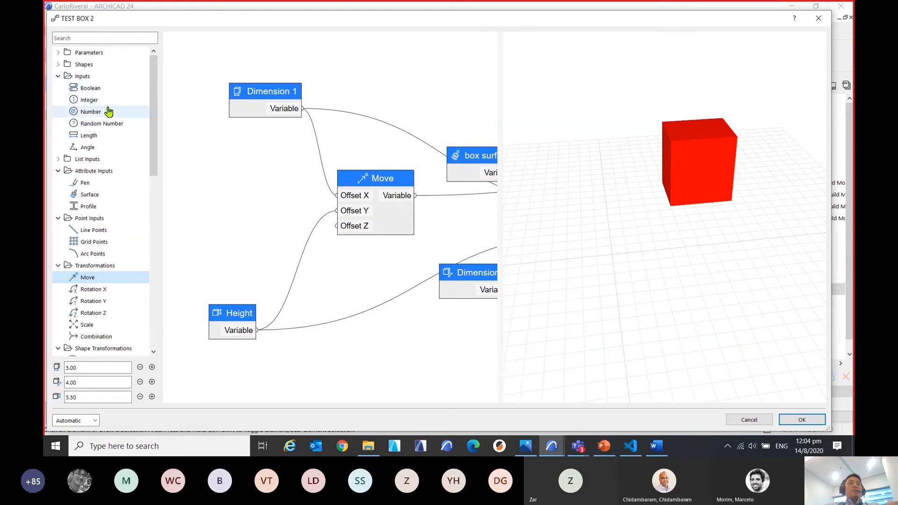
double_click(108, 112)
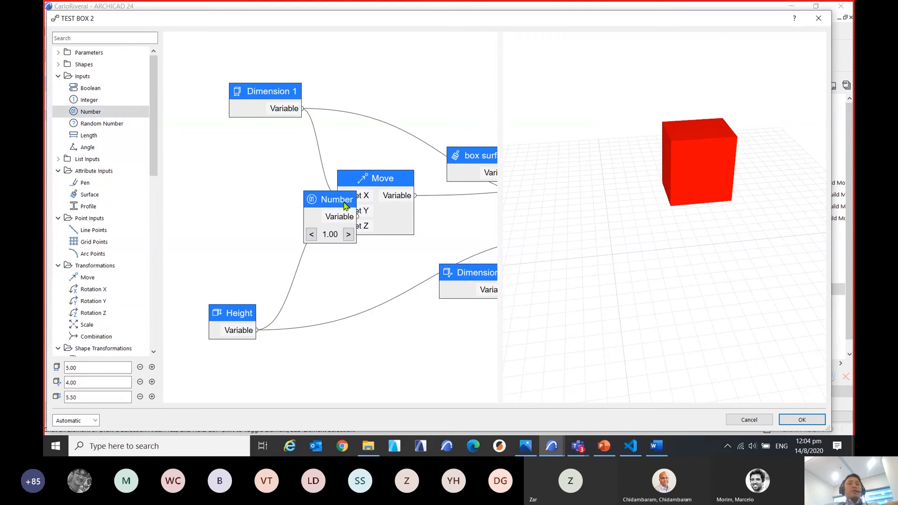
drag(345, 205, 337, 226)
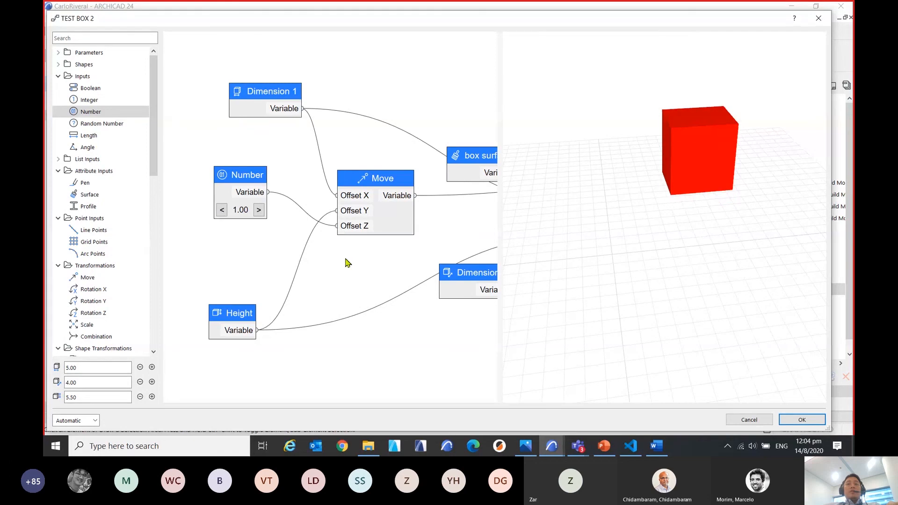
Open the node settings of the Number node that feeds Offset Z.
drag(345, 259, 345, 277)
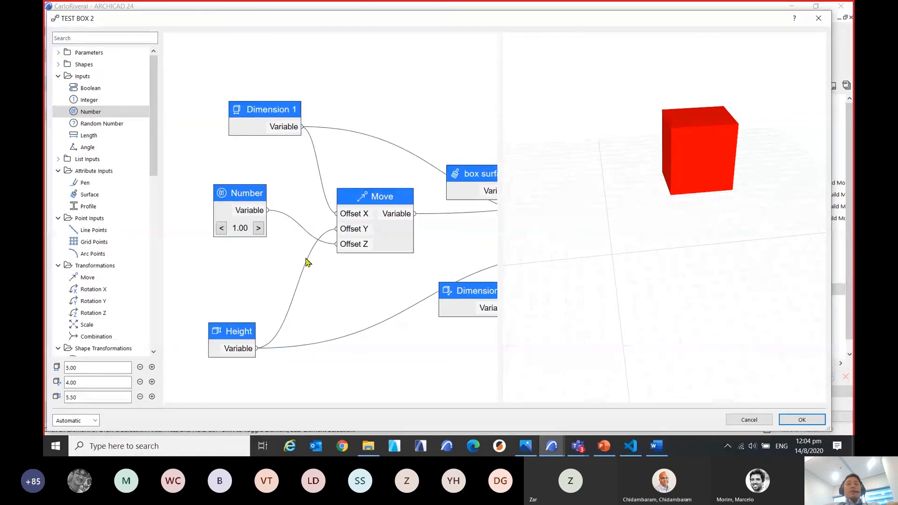
double_click(247, 196)
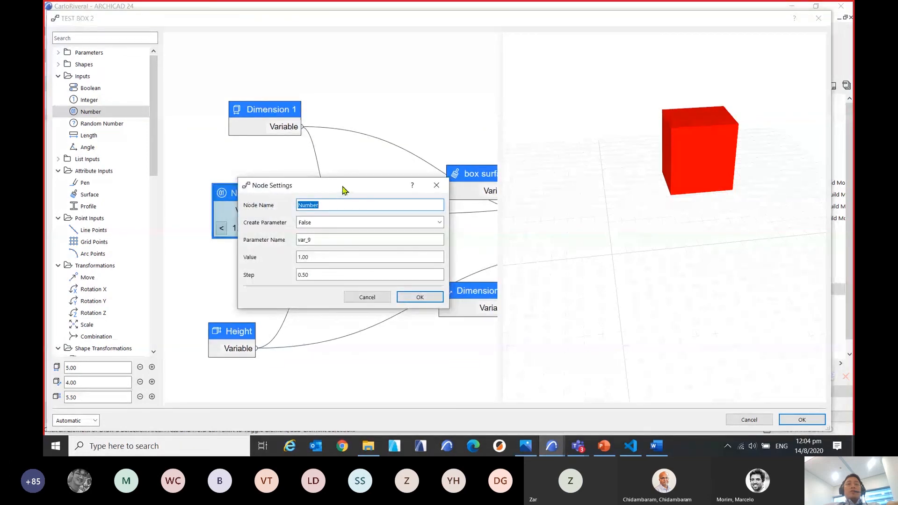
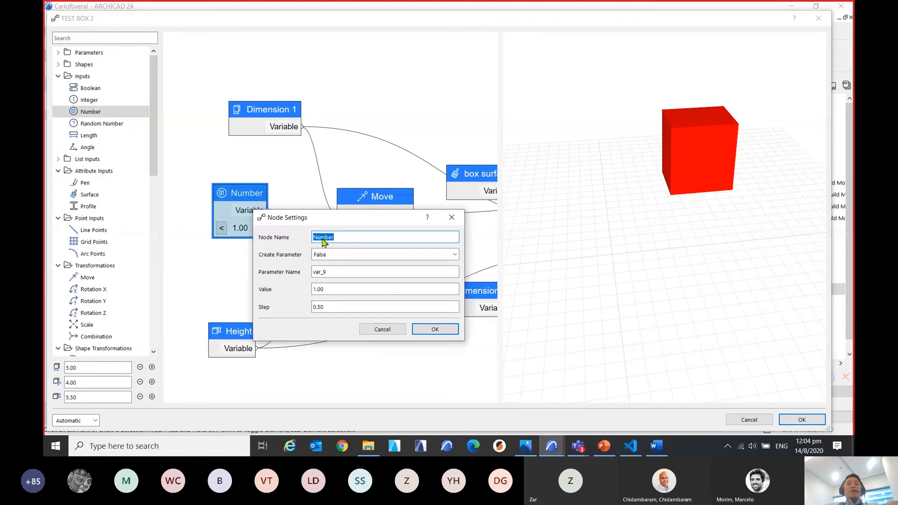
Set the Number node's Create Parameter option to True and name the parameter "Z offset".
click(365, 258)
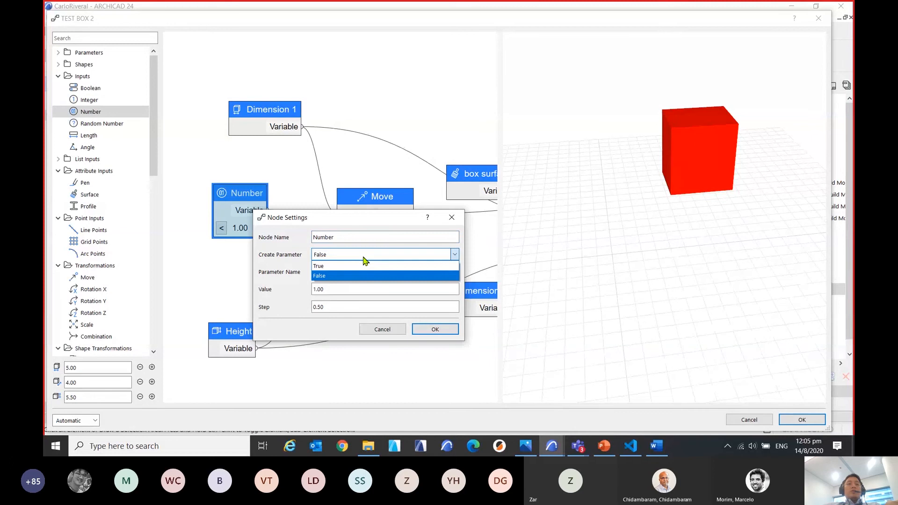
click(363, 257)
click(363, 256)
click(336, 268)
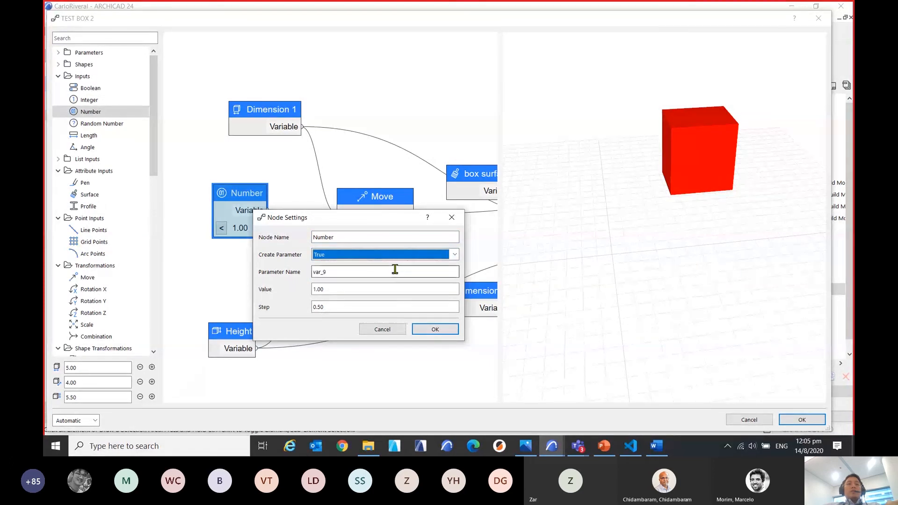
double_click(347, 272)
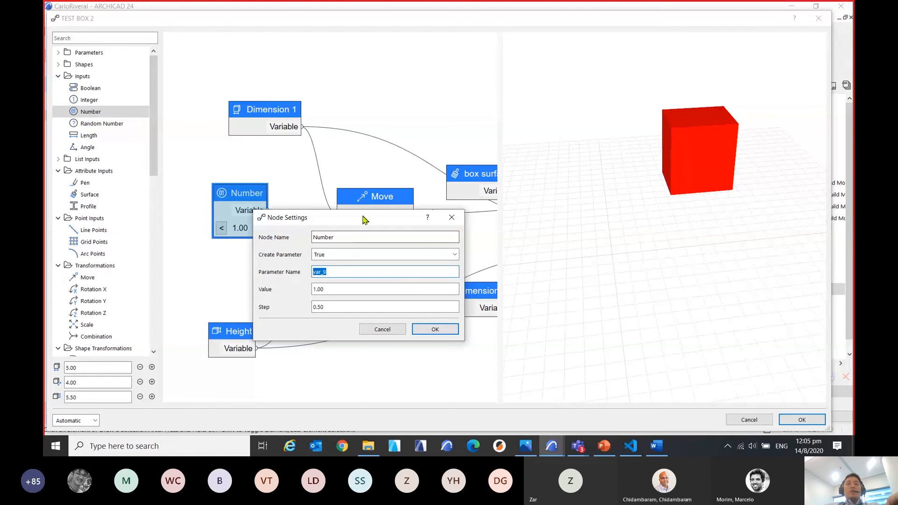
drag(363, 219, 334, 92)
text(Z)
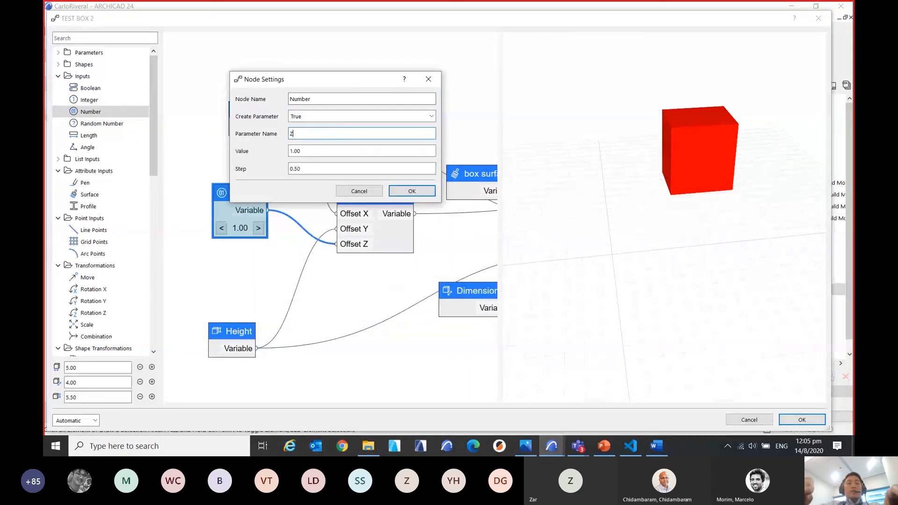
text( off)
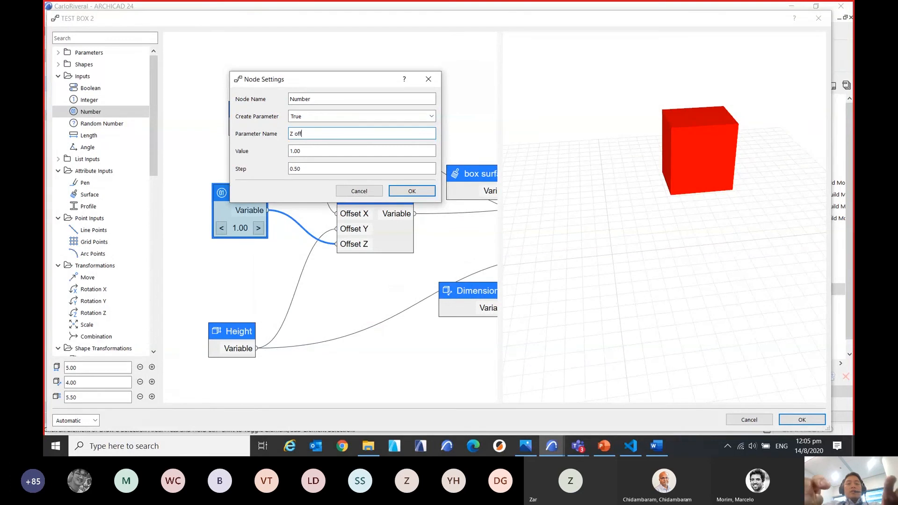
text(set)
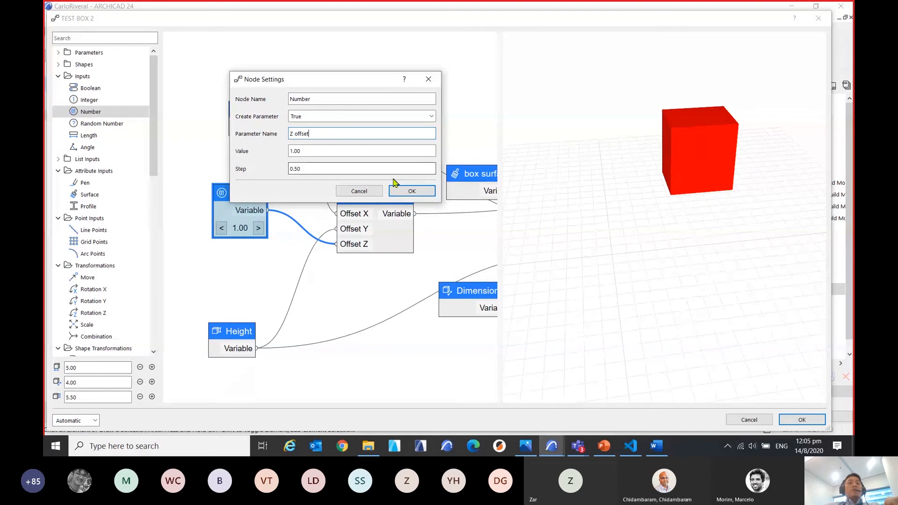
click(411, 192)
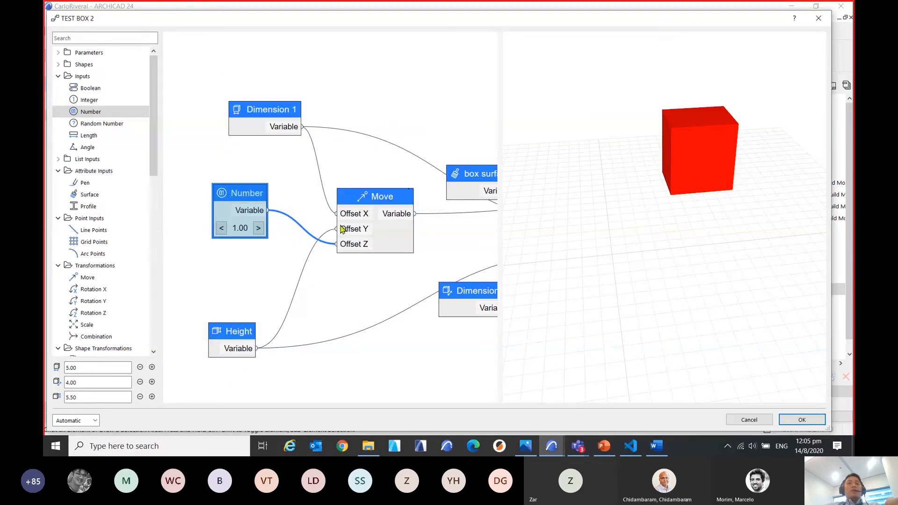
Set the Number node's value to 3.
double_click(248, 197)
drag(335, 150, 267, 154)
text(3)
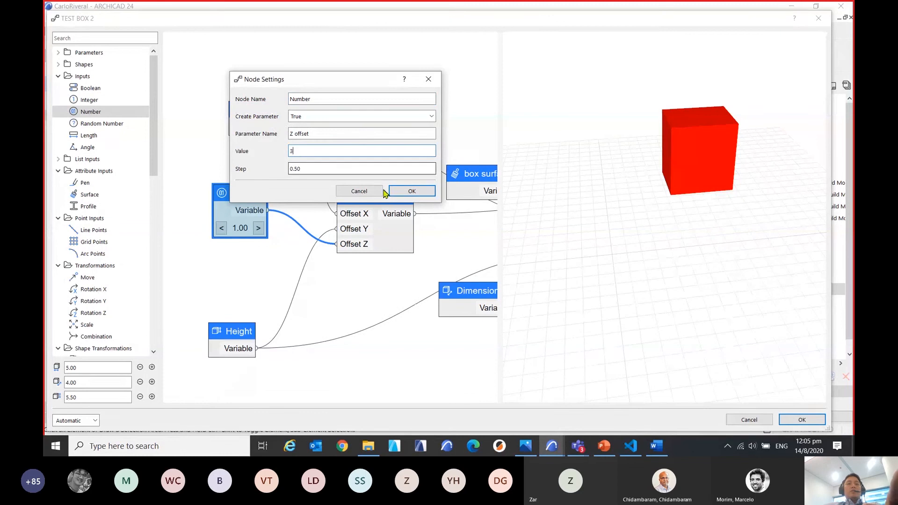
click(385, 192)
Accept the TEST BOX 2 node graph and save the modified object to the embedded library.
scroll(344, 321, down, 2)
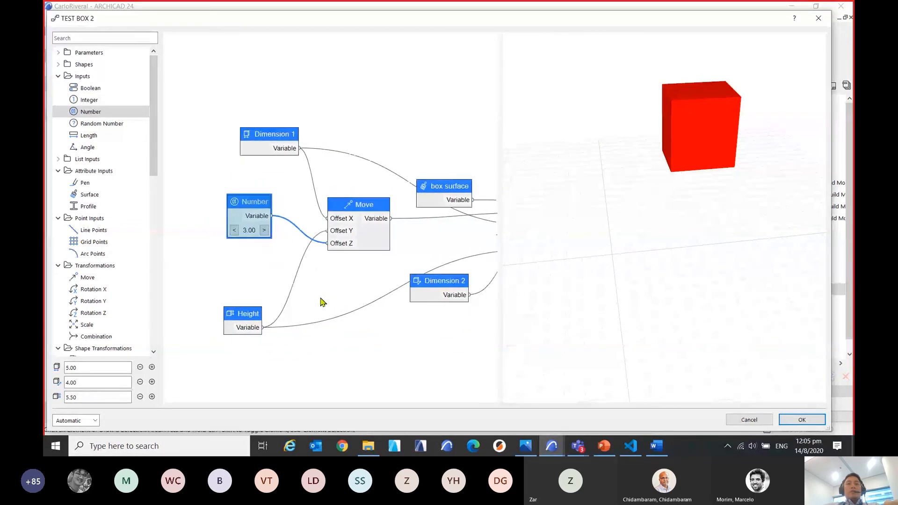
middle_drag(320, 298, 296, 284)
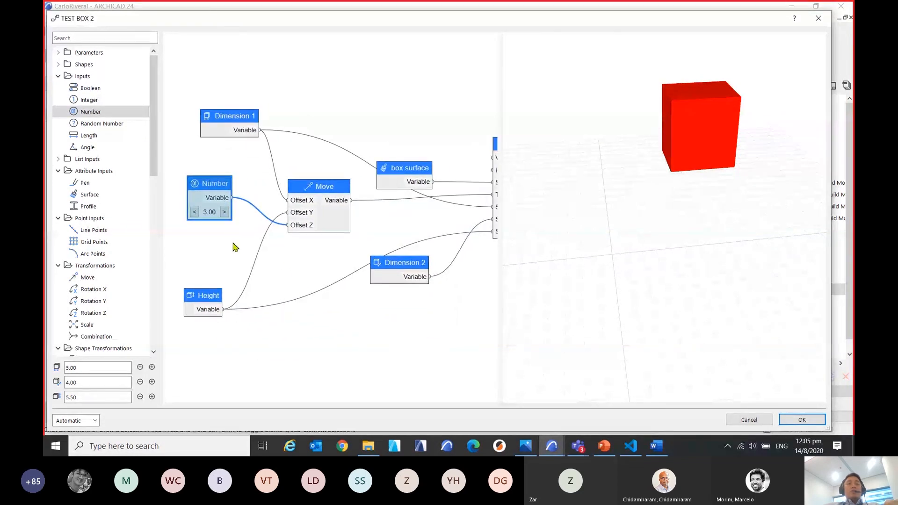
middle_drag(233, 243, 256, 246)
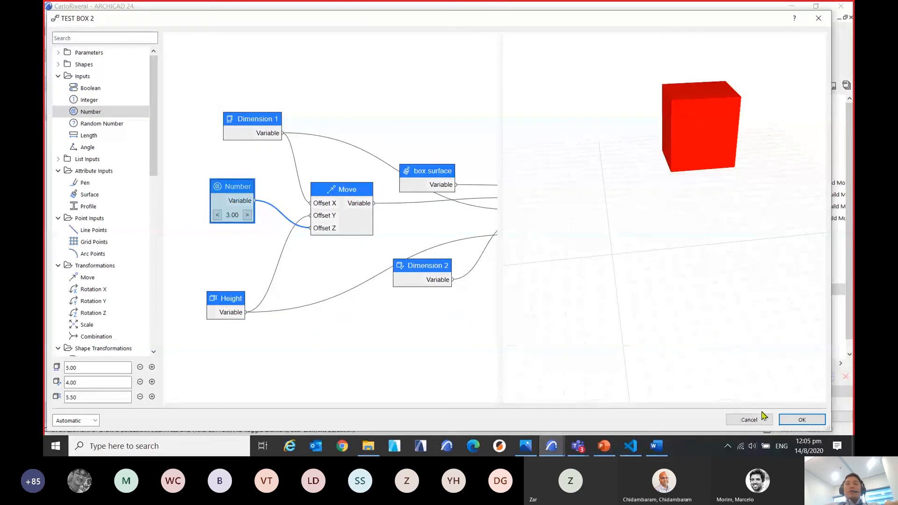
click(801, 419)
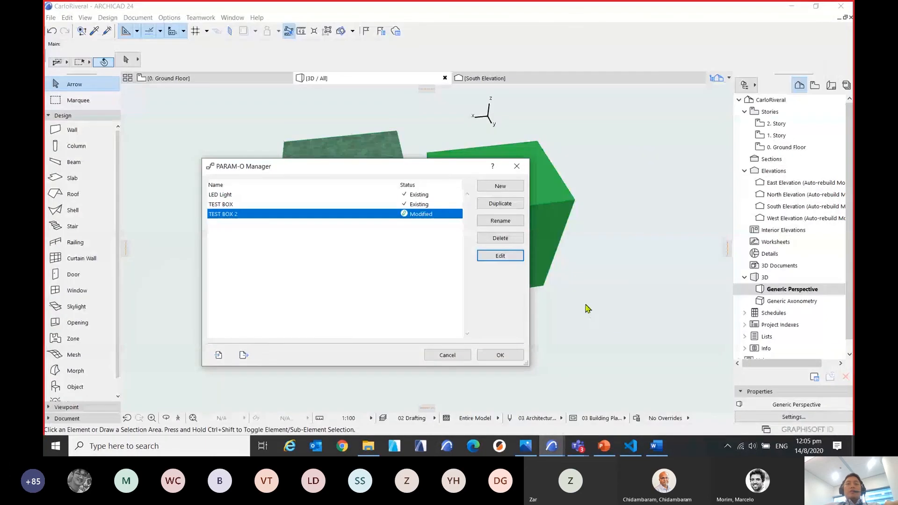
click(509, 354)
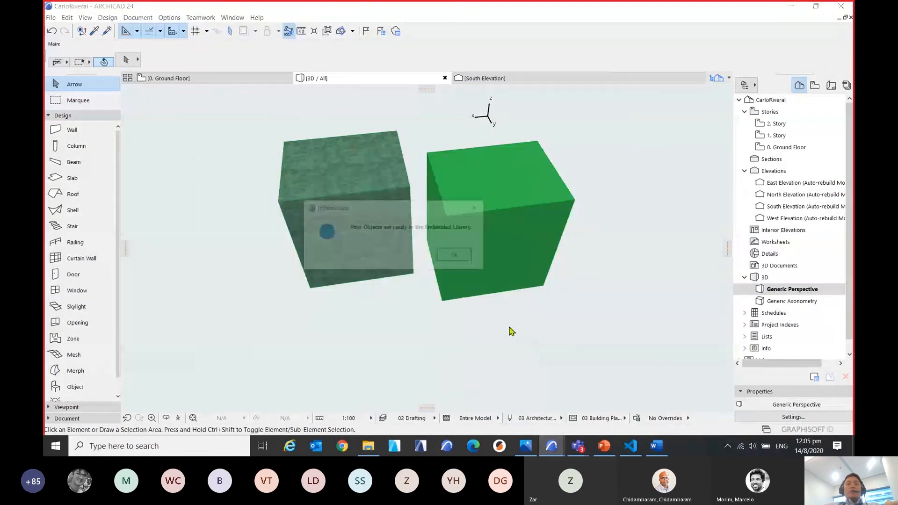
click(465, 257)
Set the Z offset of the placed TEST BOX 2 object to 4 in its object settings.
scroll(334, 309, down, 5)
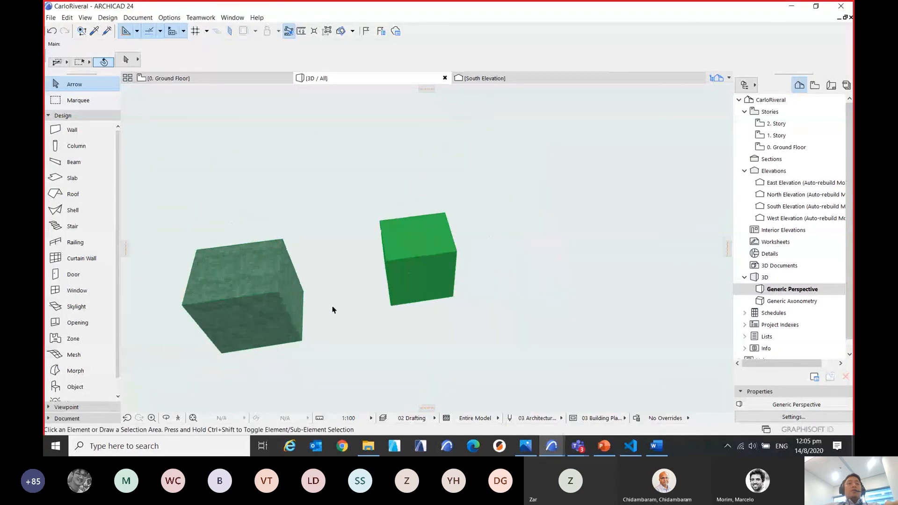
shift+middle_drag(352, 306, 510, 337)
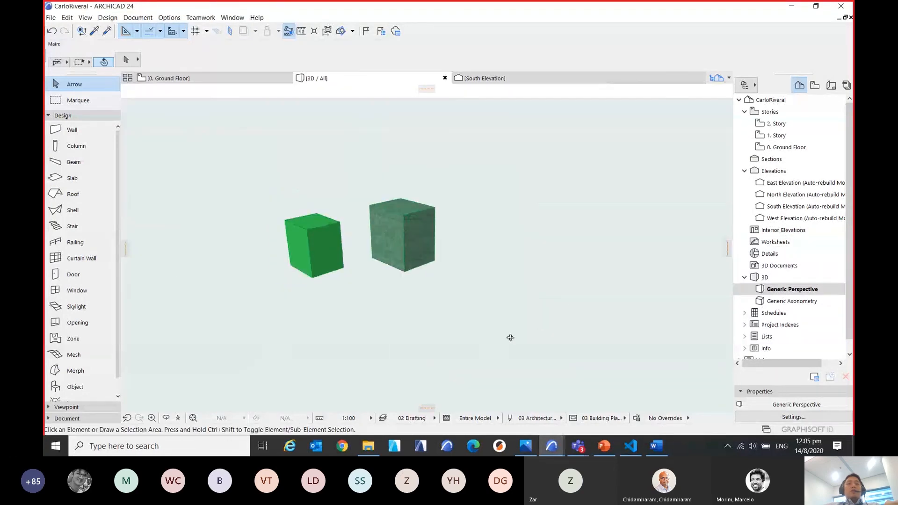
click(401, 248)
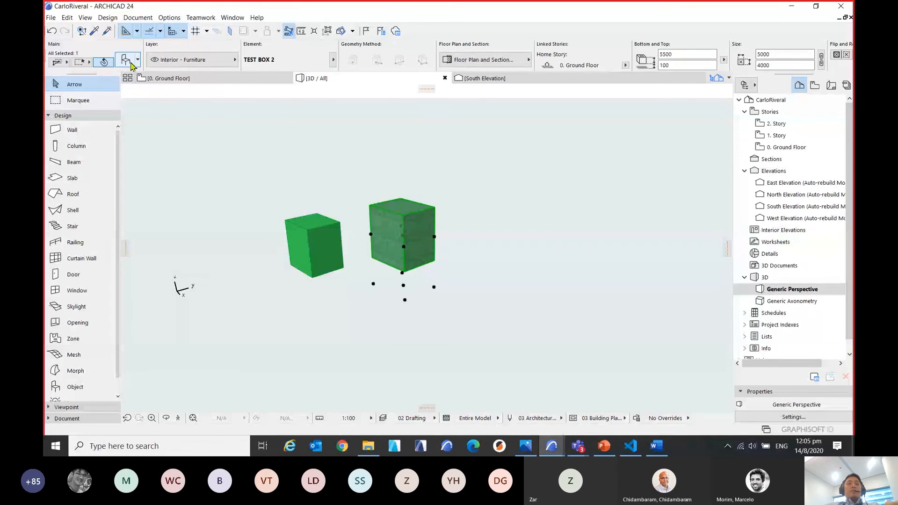
key(ctrl+t)
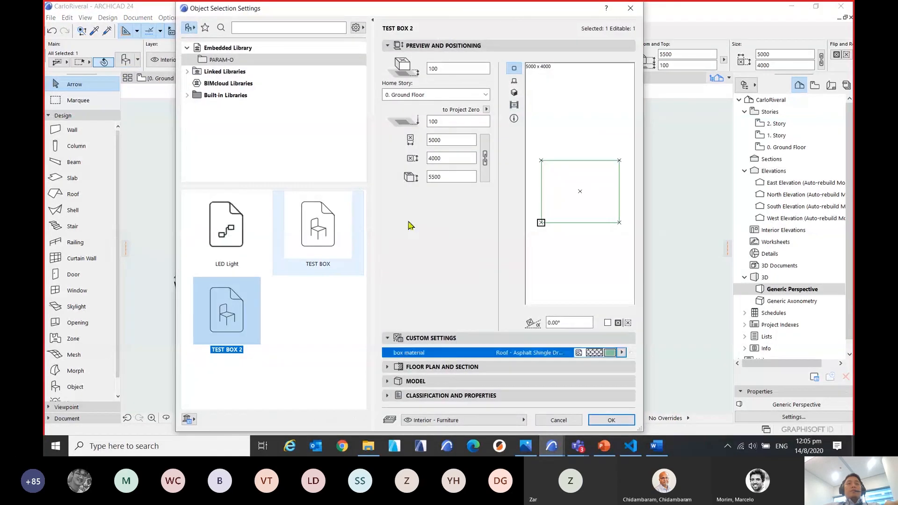
click(412, 219)
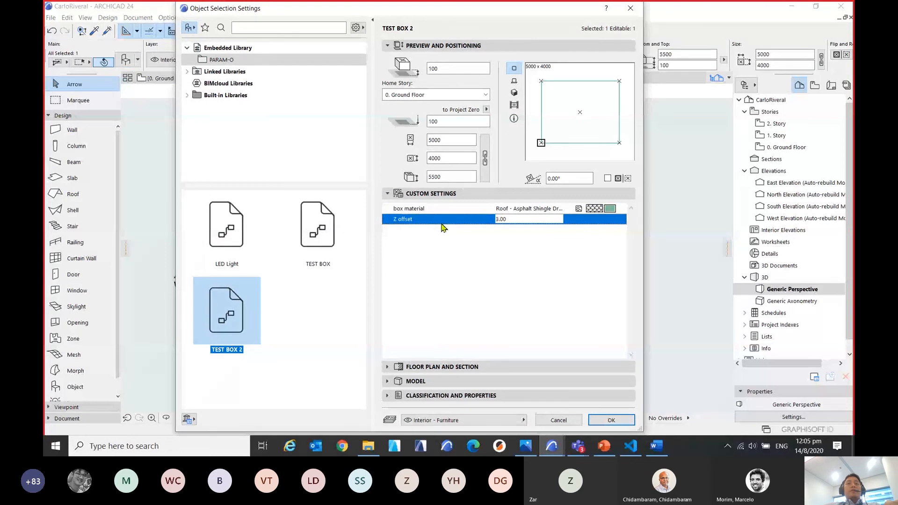
drag(518, 220, 486, 222)
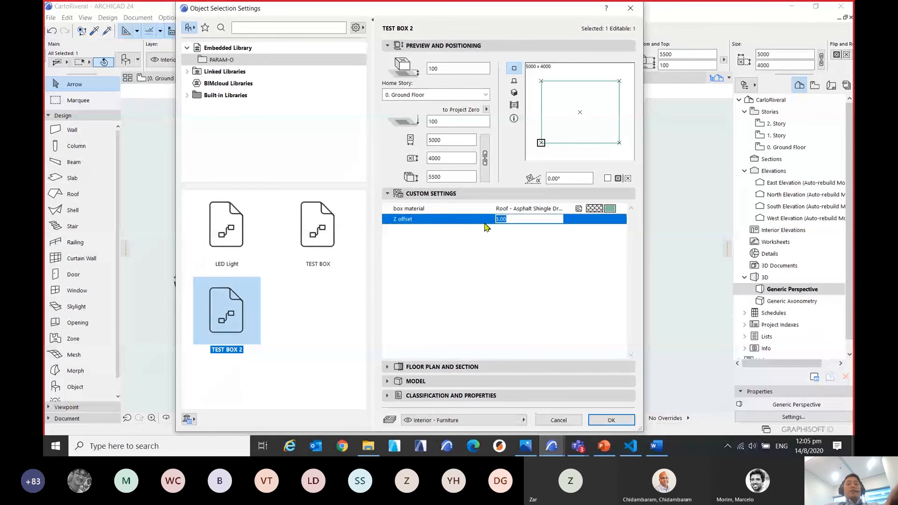
text(4)
click(611, 420)
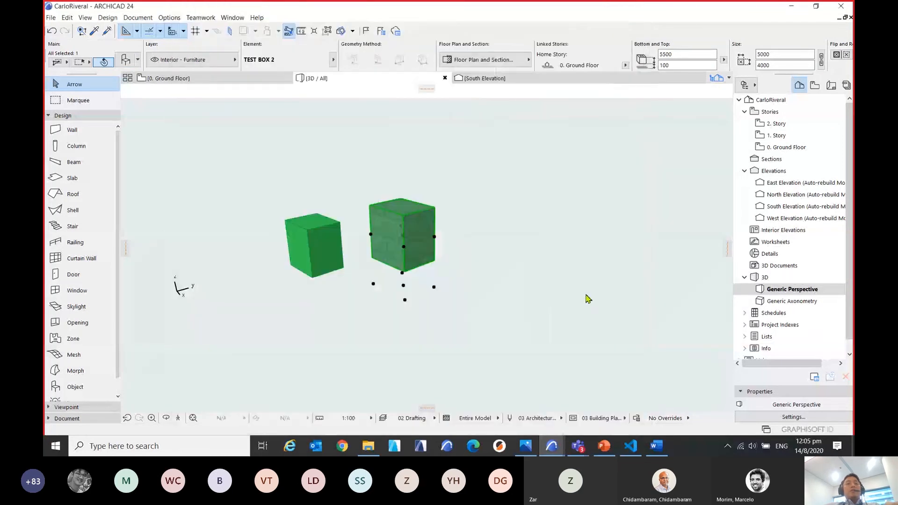
Deselect the box and open the PARAM-O Manager.
shift+middle_drag(434, 277, 317, 262)
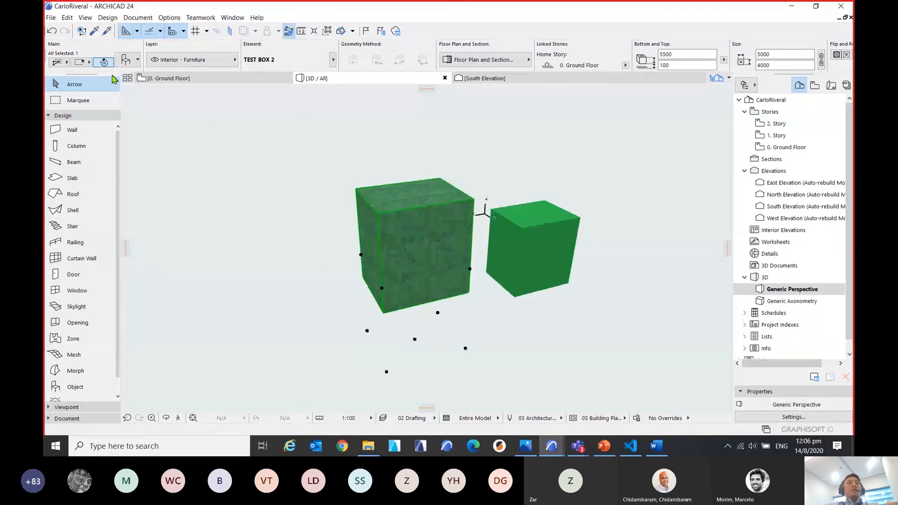
click(55, 21)
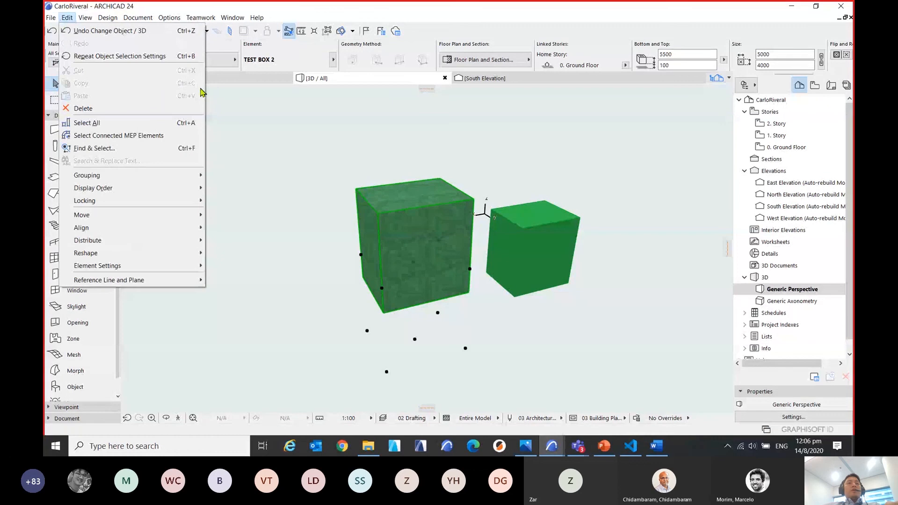
click(323, 139)
click(327, 137)
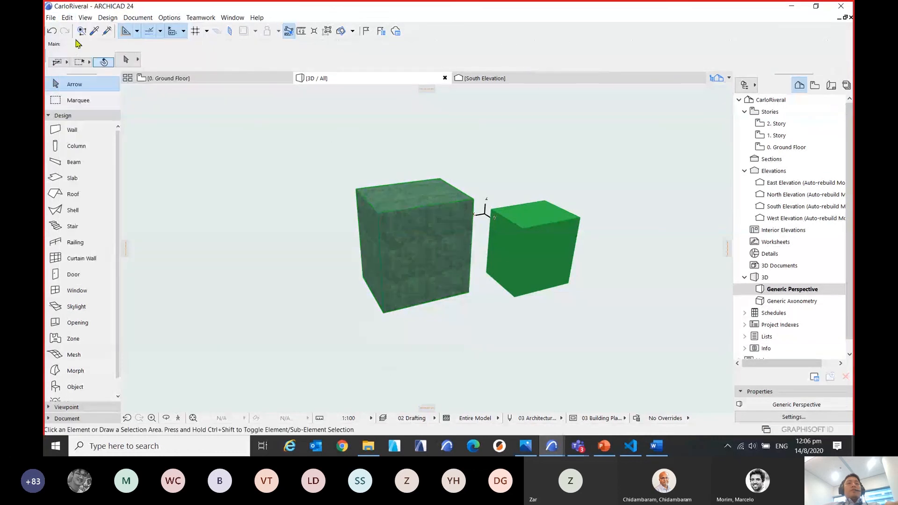
click(52, 19)
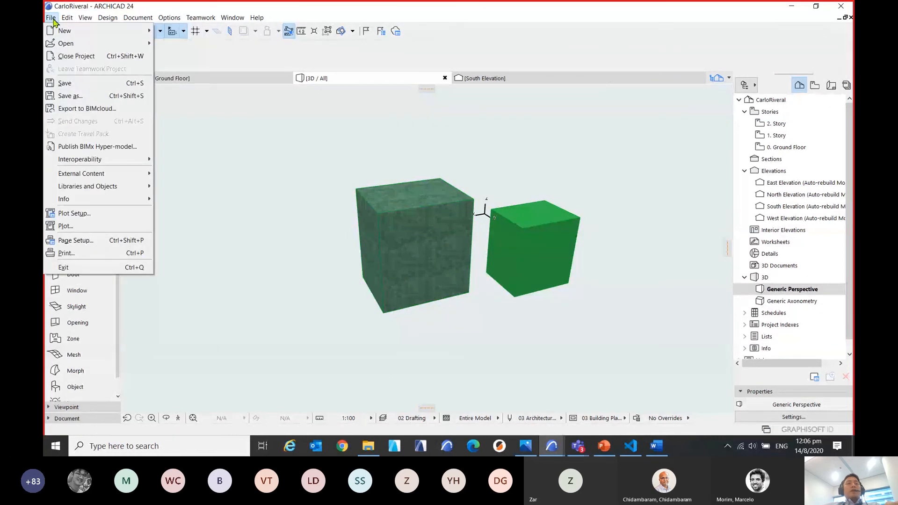
mouse_move(67, 17)
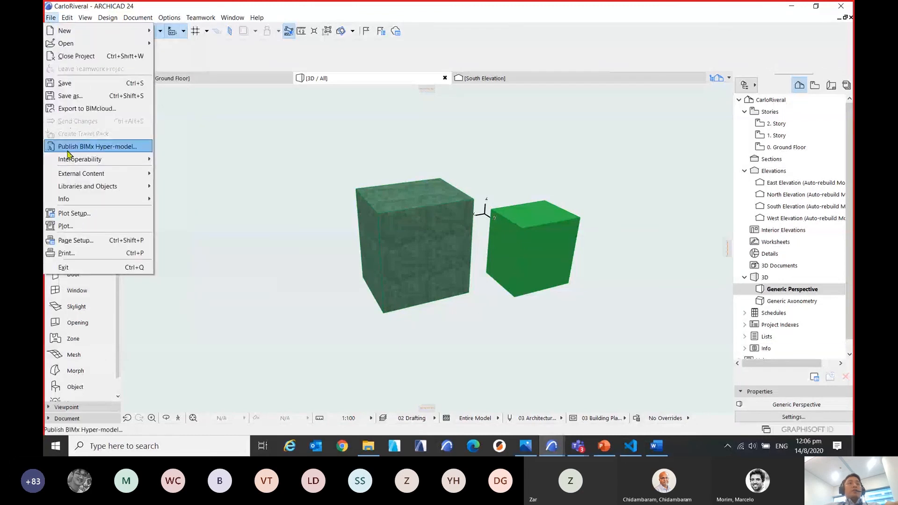
mouse_move(75, 191)
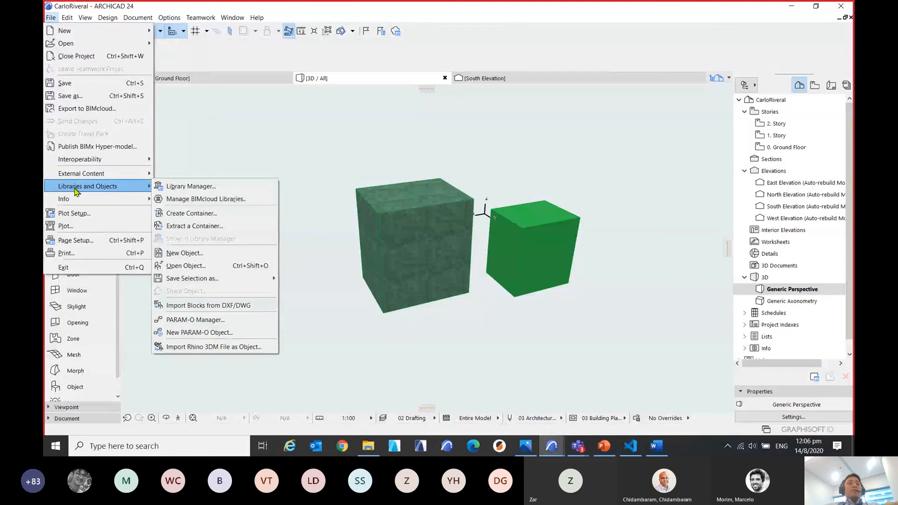
click(198, 320)
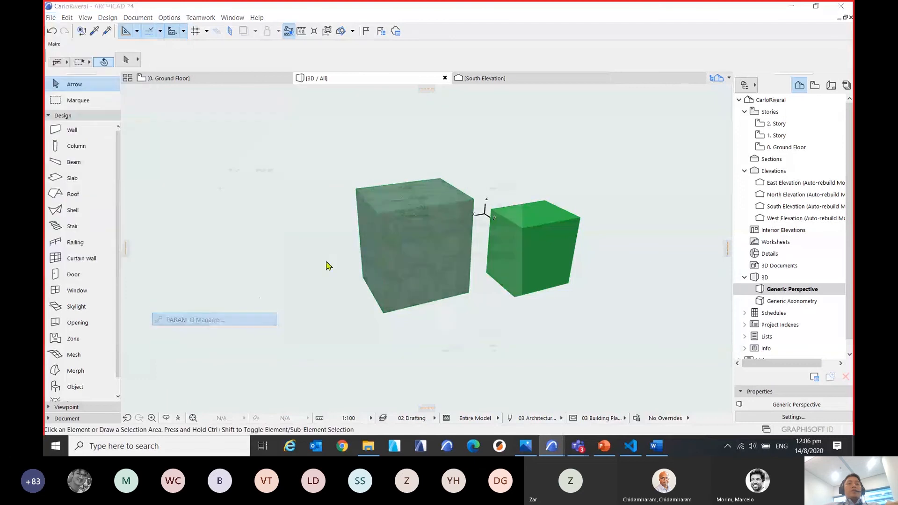
drag(475, 166, 518, 142)
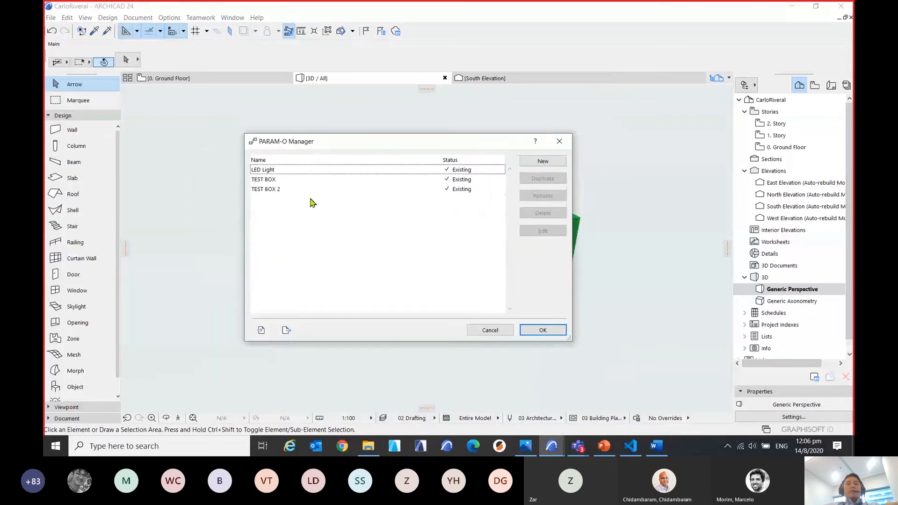
Import LED Light.prmo from the BIM Computational folder, overwriting the existing object, and select LED Light in the object list.
click(262, 330)
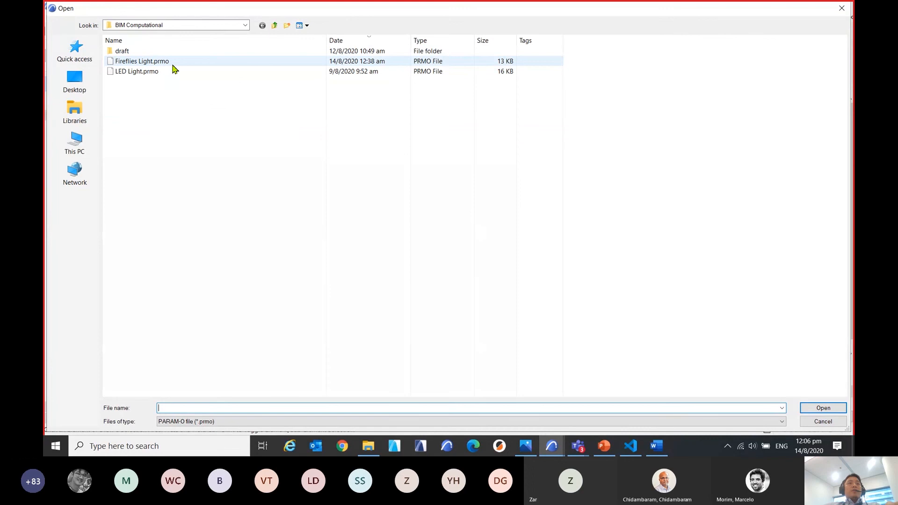
click(149, 75)
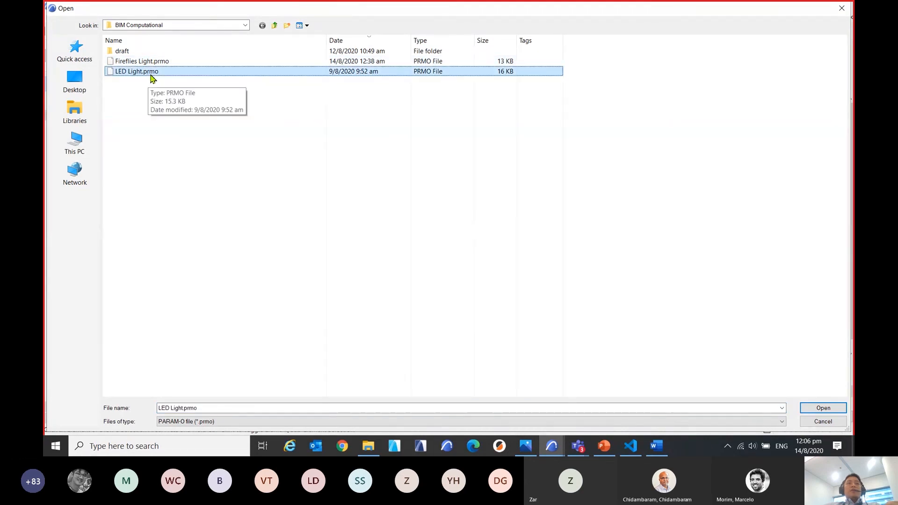
click(824, 409)
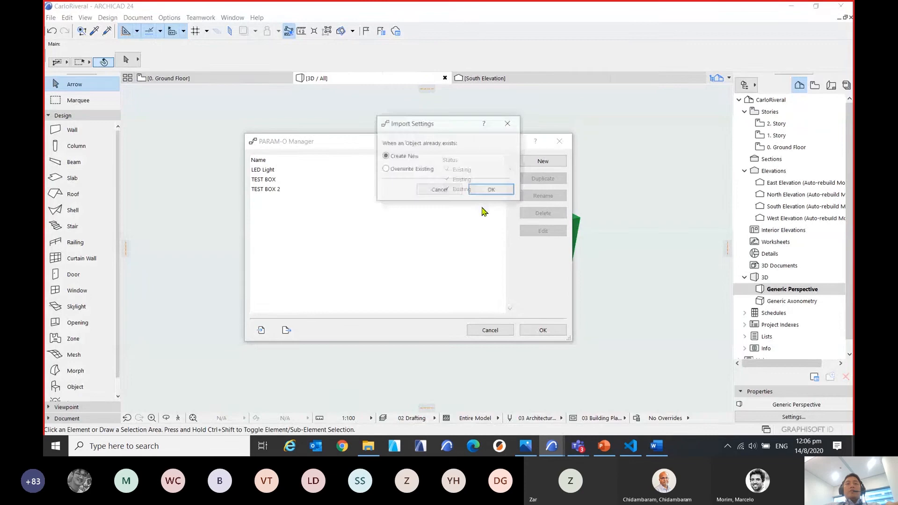
drag(447, 124, 372, 202)
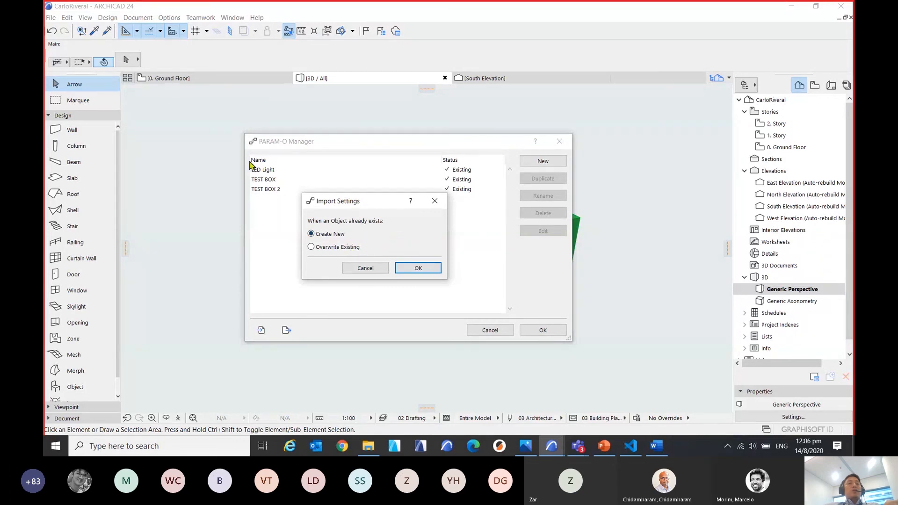
key(ctrl)
mouse_move(376, 208)
mouse_down()
mouse_move(391, 200)
mouse_move(409, 208)
mouse_move(388, 205)
mouse_up()
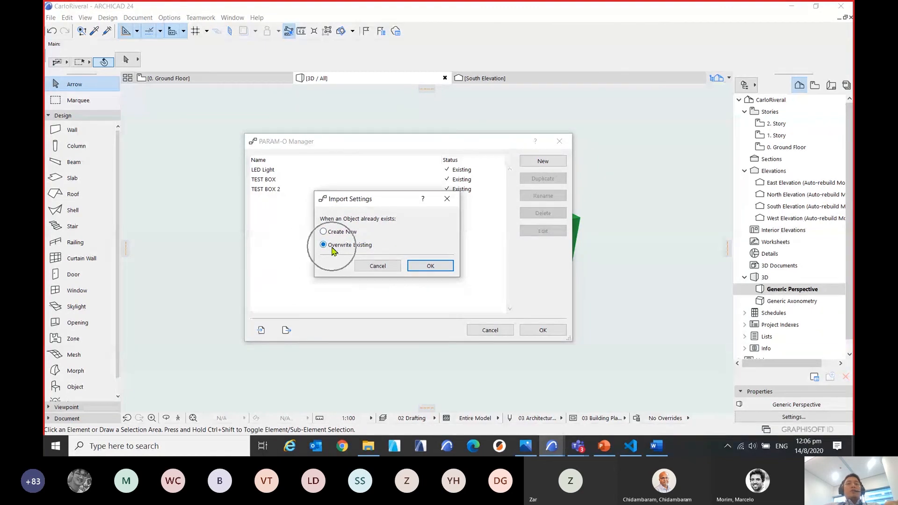
click(428, 266)
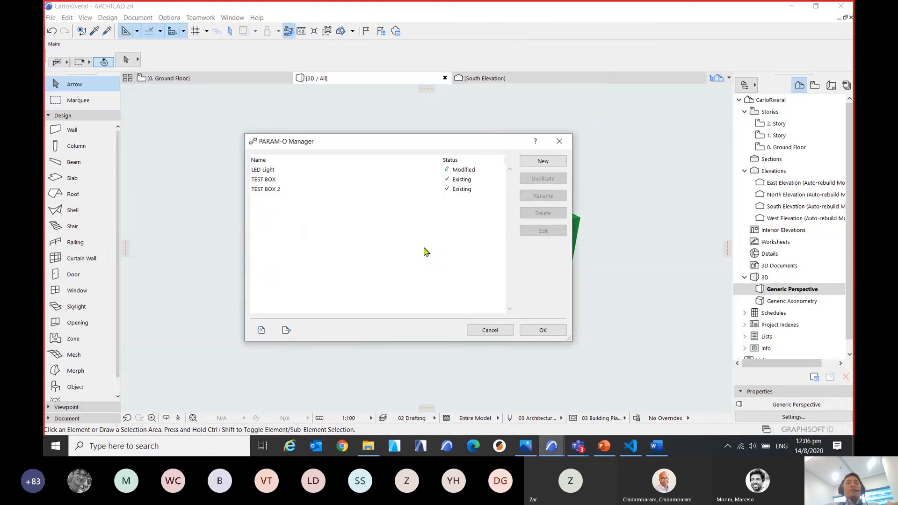
click(277, 172)
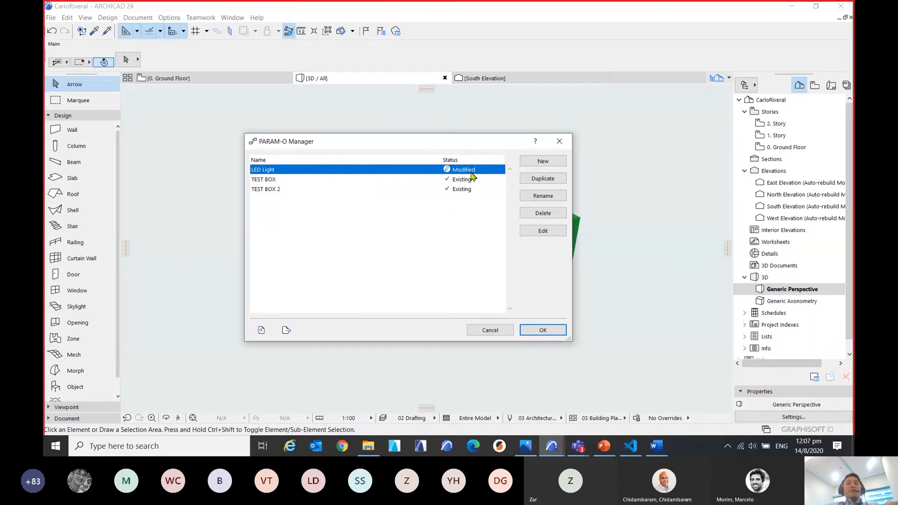
Open LED Light for editing and examine the light's cord and lamp shape in the 3D preview.
click(544, 232)
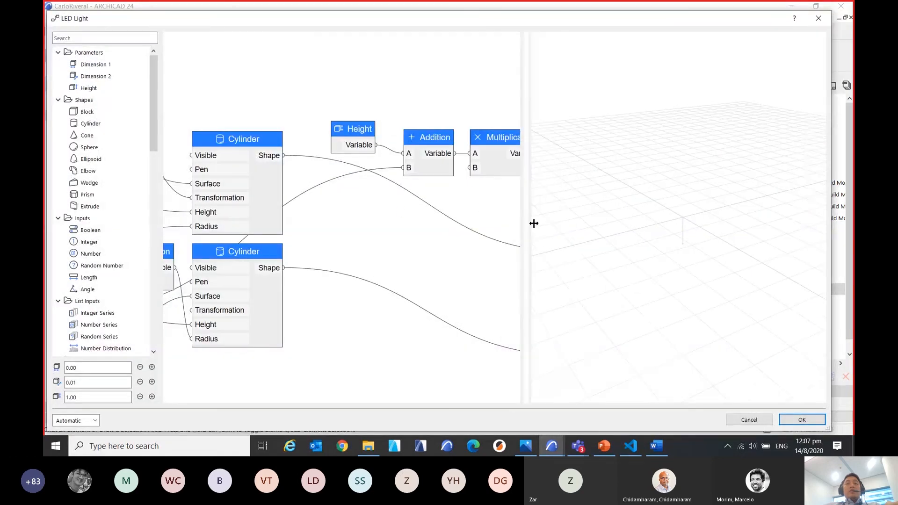
scroll(385, 224, down, 5)
middle_drag(379, 284, 428, 286)
scroll(301, 218, up, 5)
scroll(418, 241, up, 2)
middle_drag(501, 250, 399, 218)
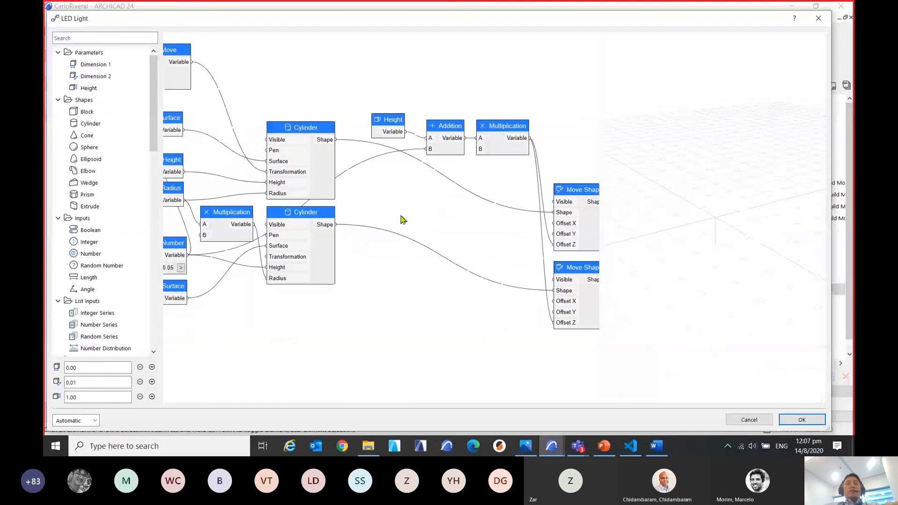
scroll(731, 327, up, 3)
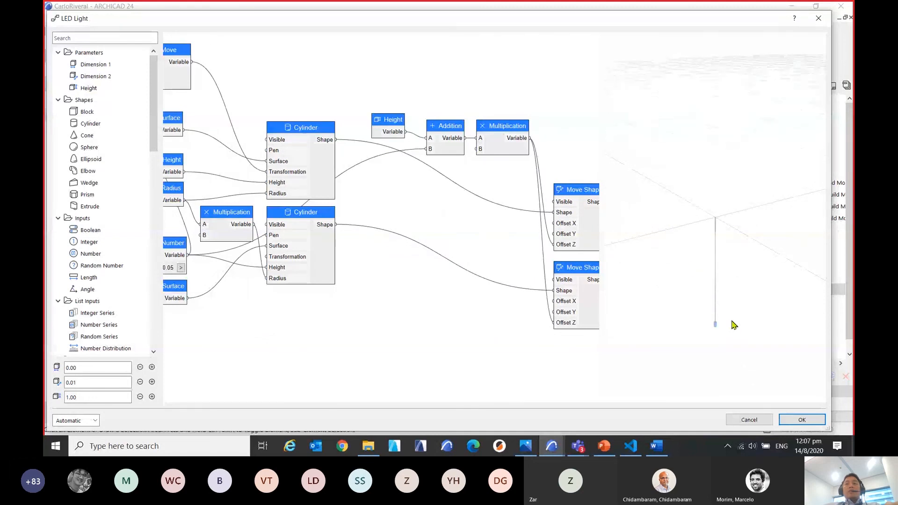
middle_drag(731, 322, 717, 263)
drag(717, 263, 730, 283)
middle_drag(729, 280, 738, 264)
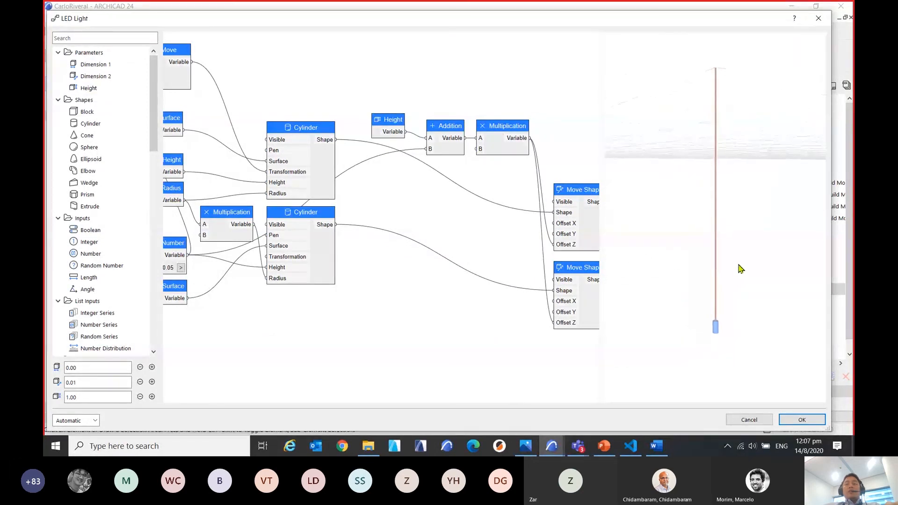
drag(738, 270, 733, 314)
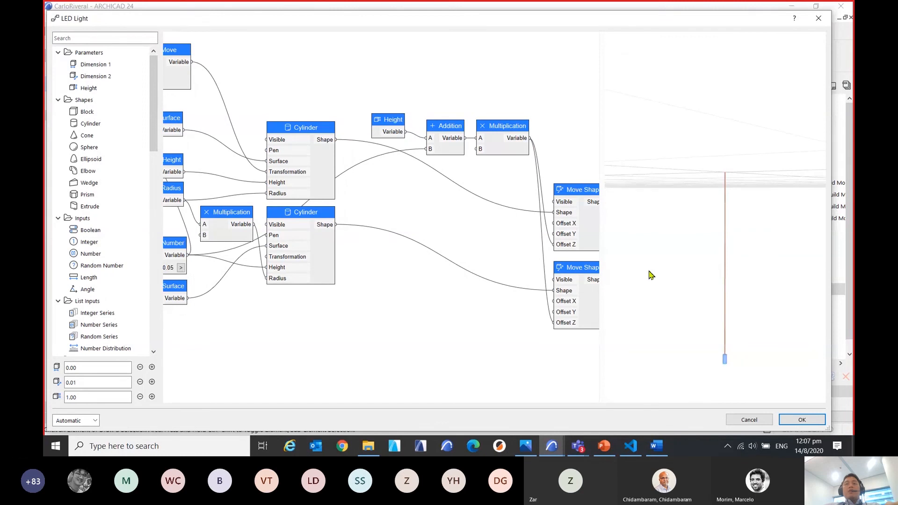
Examine the complete LED Light node graph from the input nodes to the Move Shape nodes, and close its editor.
scroll(349, 204, down, 5)
scroll(393, 237, up, 3)
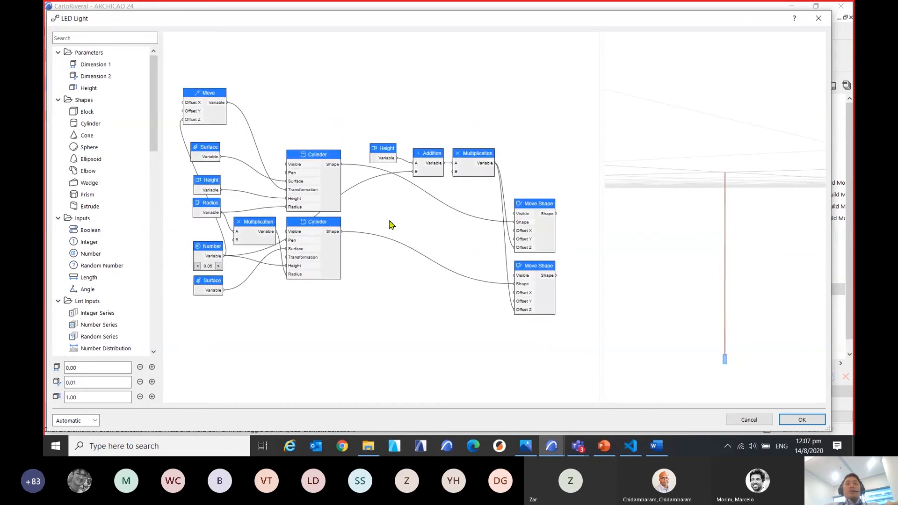
drag(391, 225, 392, 230)
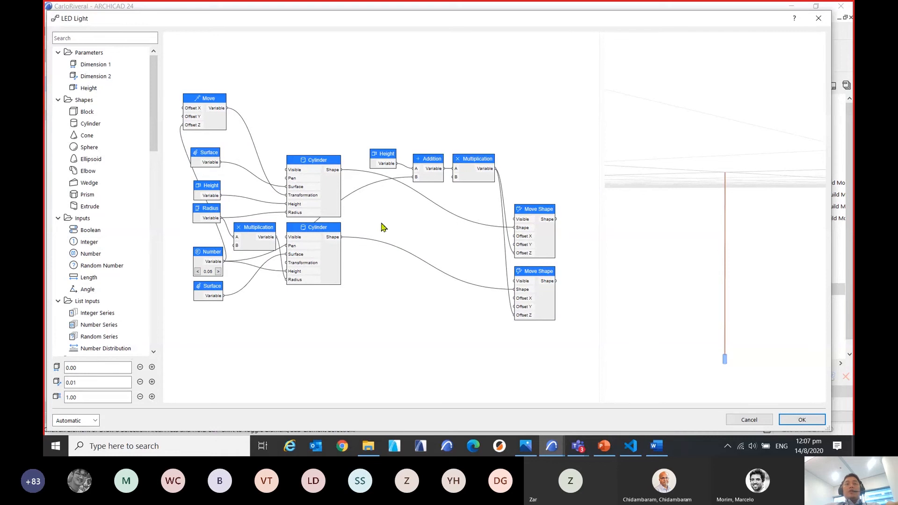
drag(378, 230, 386, 224)
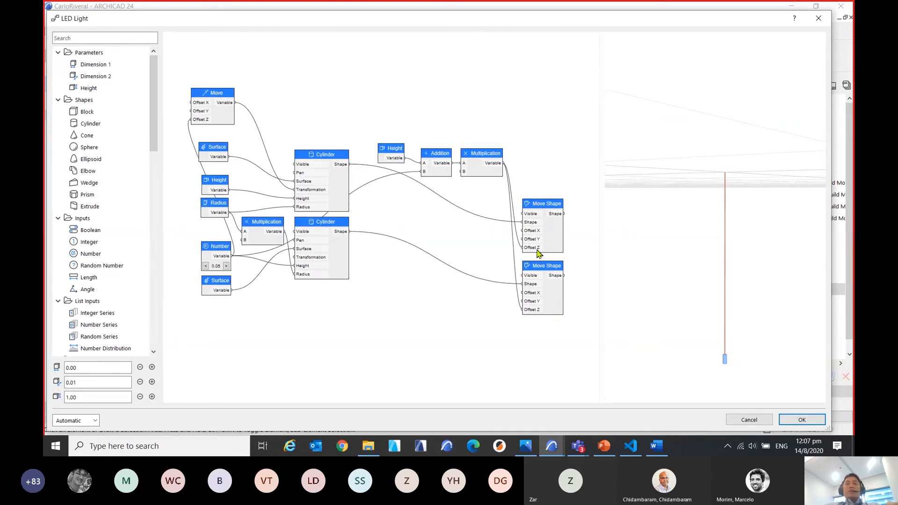
click(819, 18)
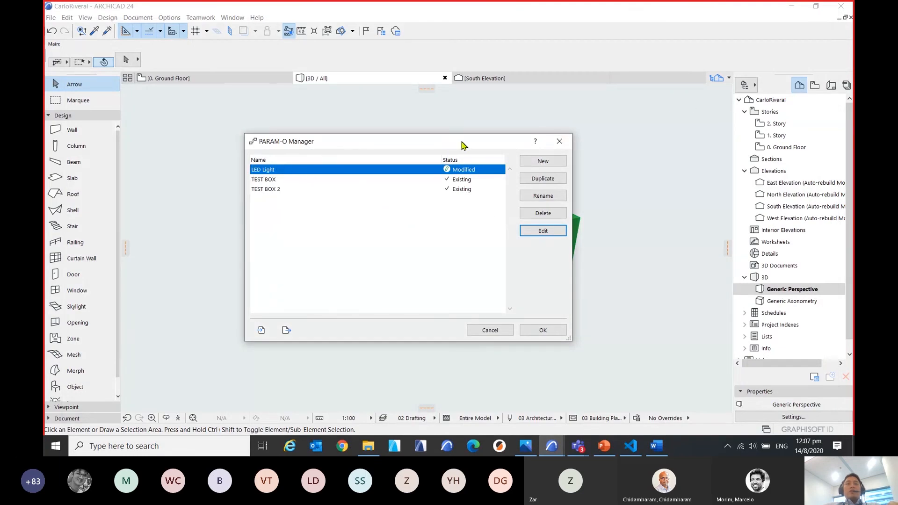
Create a new object in the PARAM-O Manager and place a Cylinder node in its empty node graph.
drag(500, 140, 484, 145)
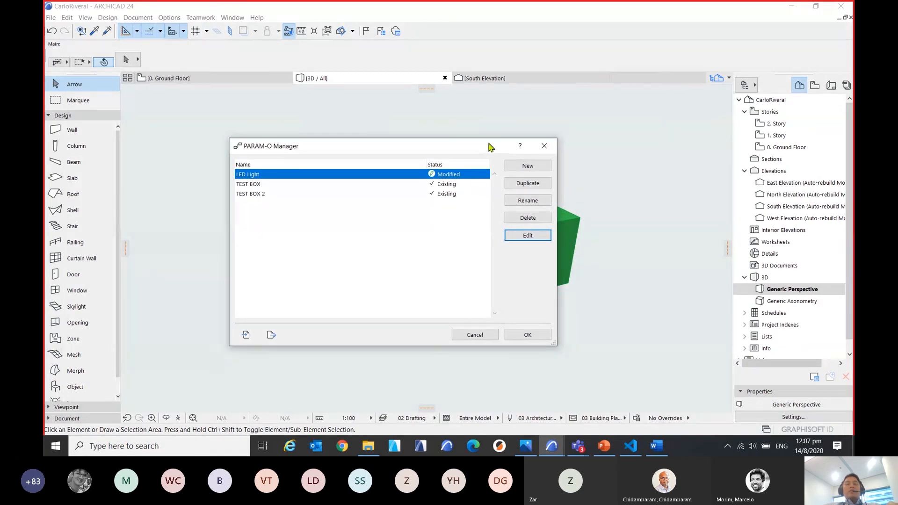
click(545, 170)
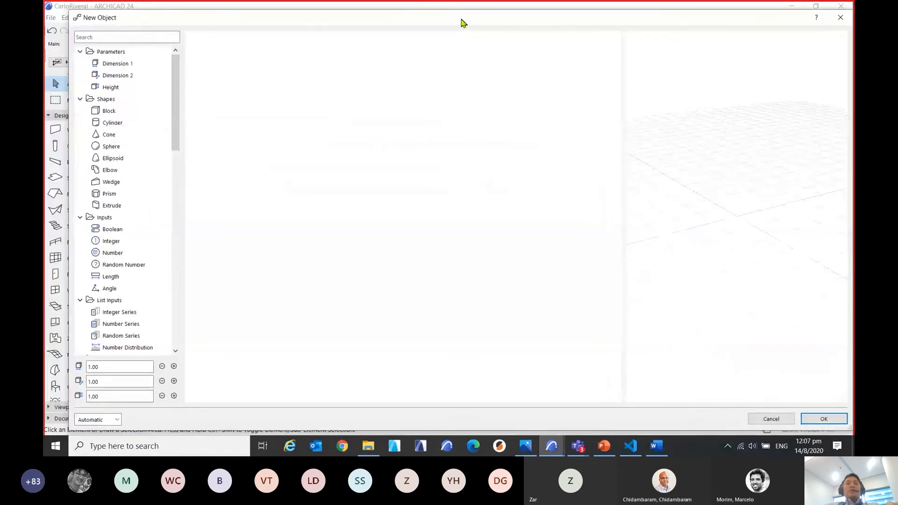
drag(460, 23, 449, 18)
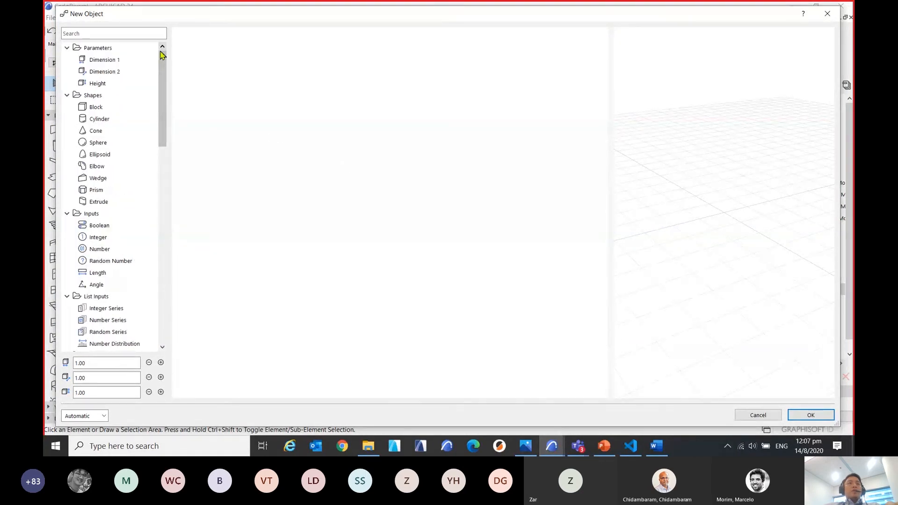
double_click(97, 120)
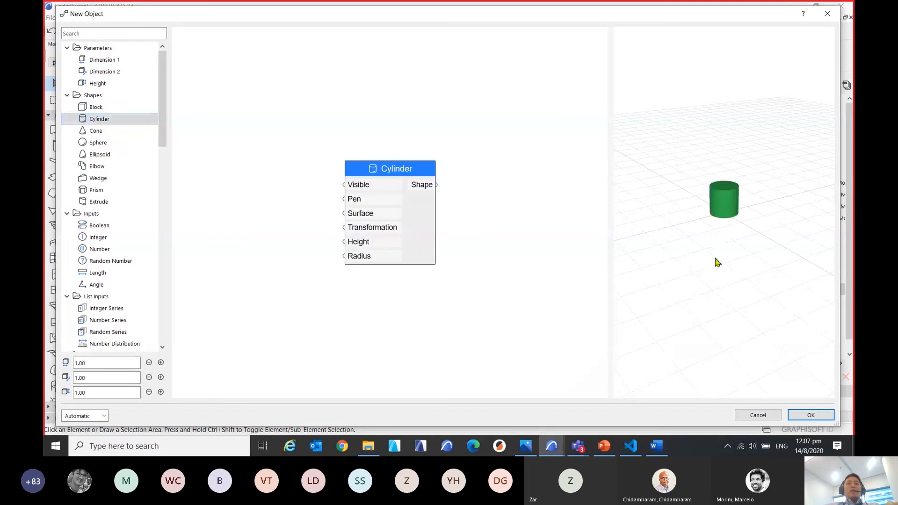
scroll(717, 238, up, 3)
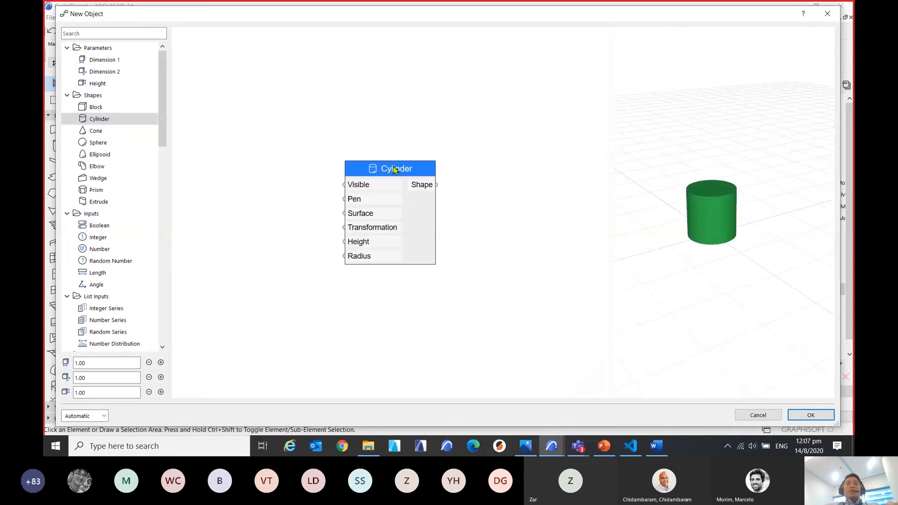
drag(394, 170, 370, 160)
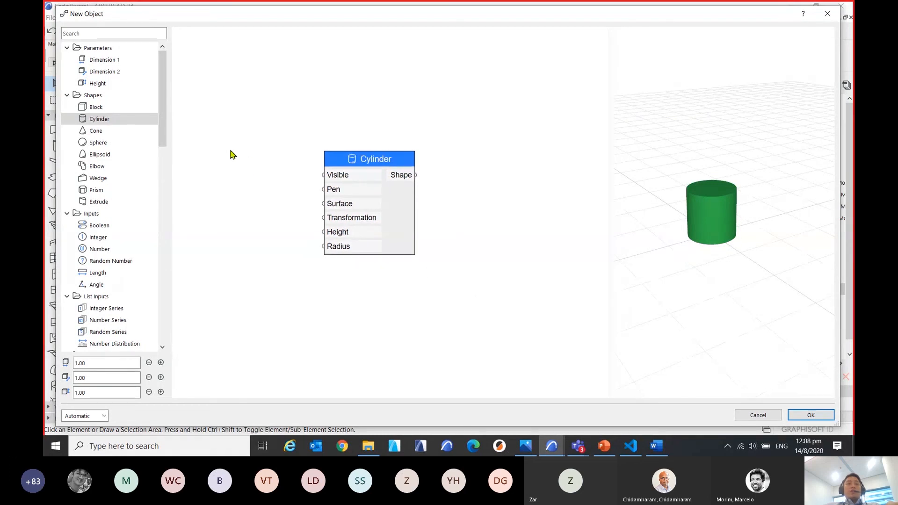
Add a Height parameter node beside the Cylinder node and connect its variable to the cylinder's Height input.
click(116, 88)
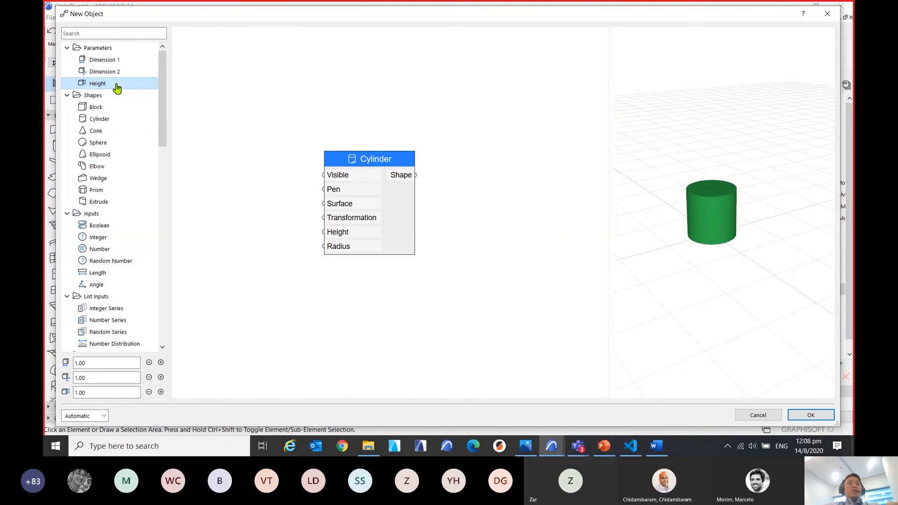
double_click(116, 88)
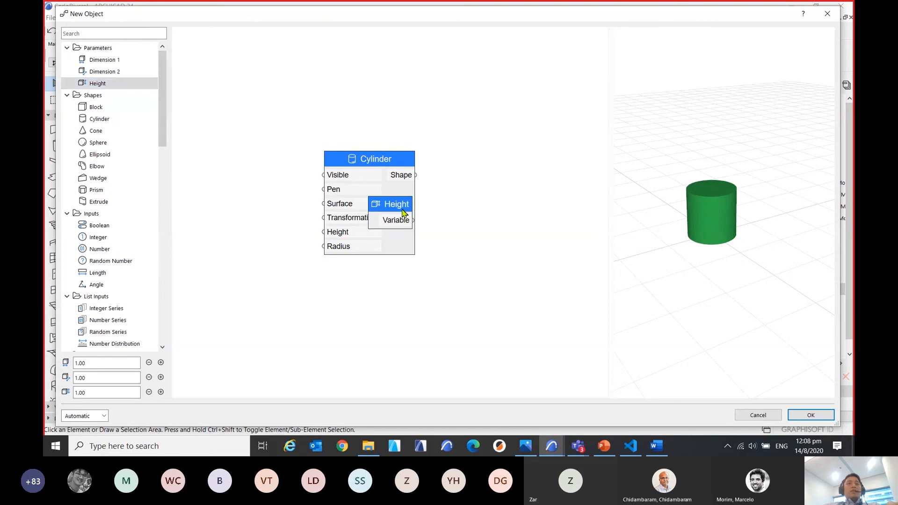
drag(395, 210, 259, 238)
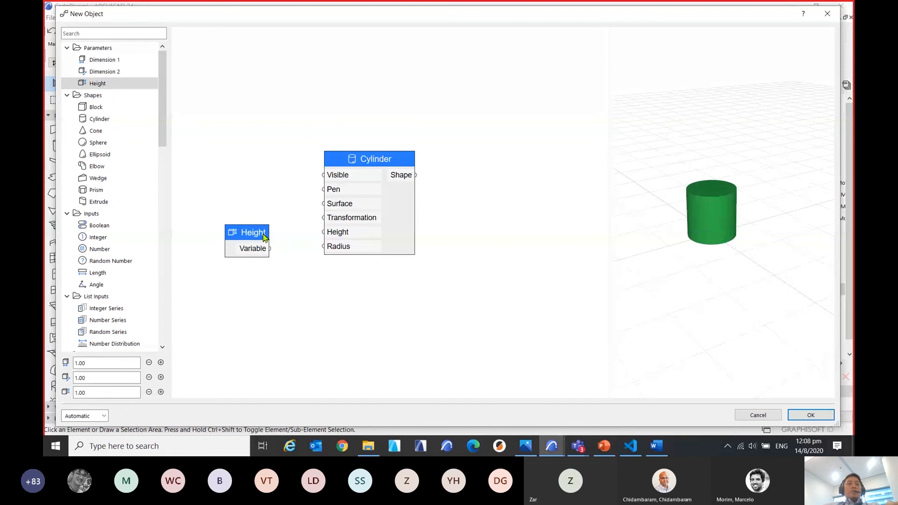
drag(270, 249, 327, 236)
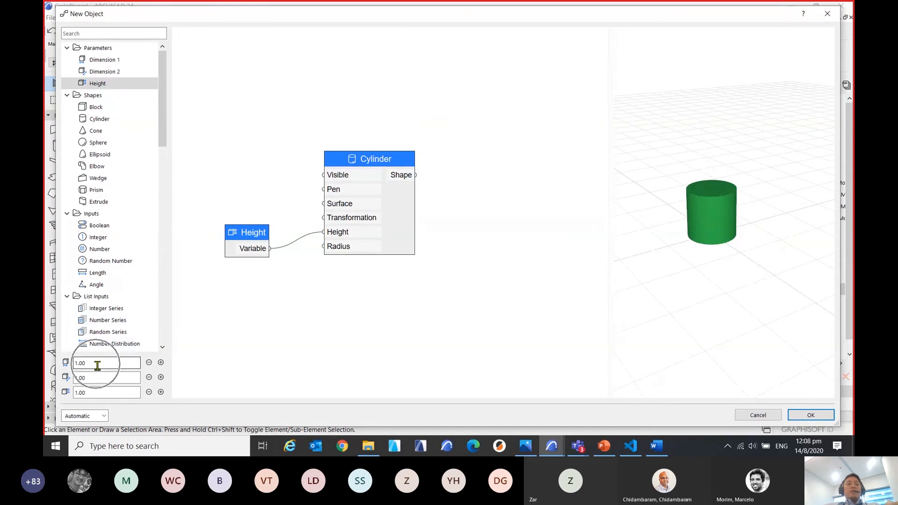
Set the object's height to 4.00 and place the Height node closer to the Cylinder node.
click(92, 397)
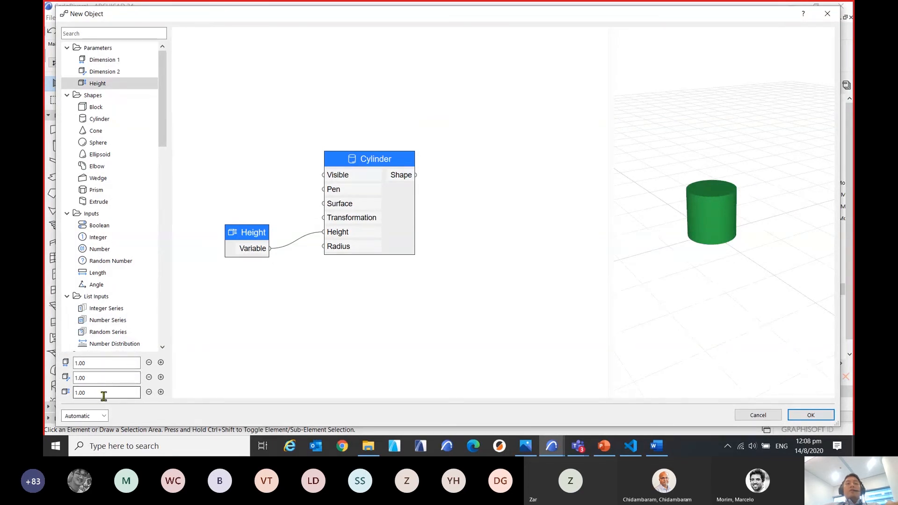
click(161, 393)
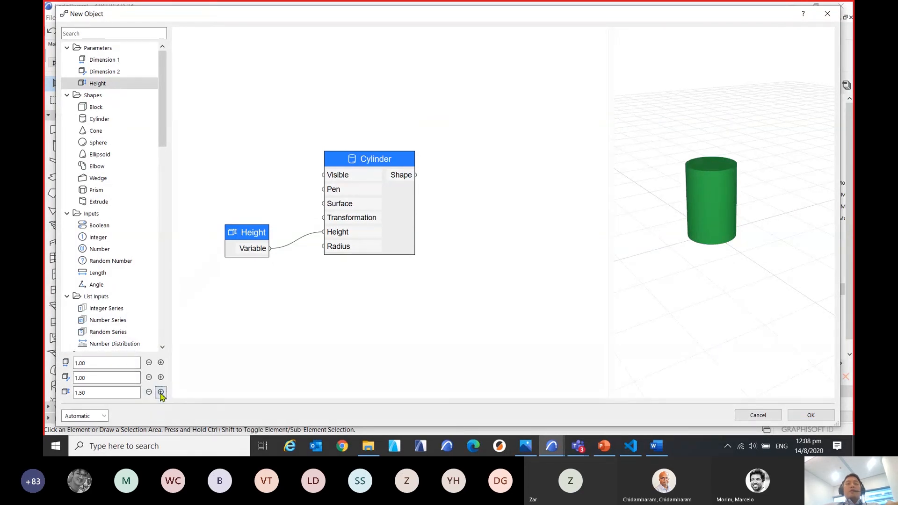
drag(111, 394, 71, 394)
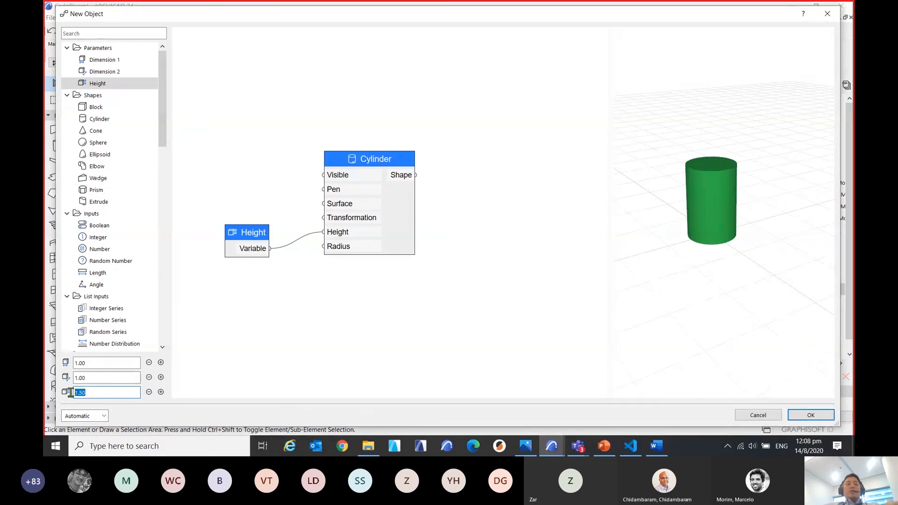
text(4)
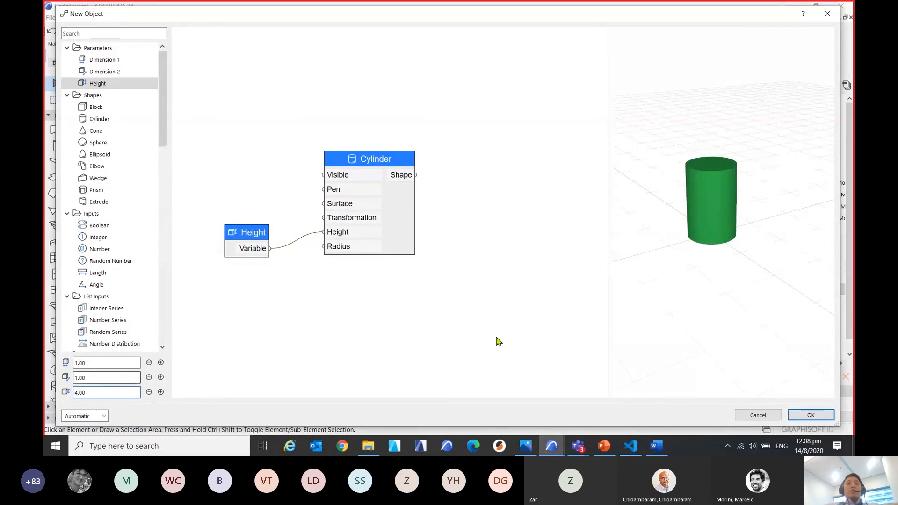
click(527, 333)
scroll(701, 279, down, 5)
drag(702, 279, 703, 311)
drag(260, 231, 289, 219)
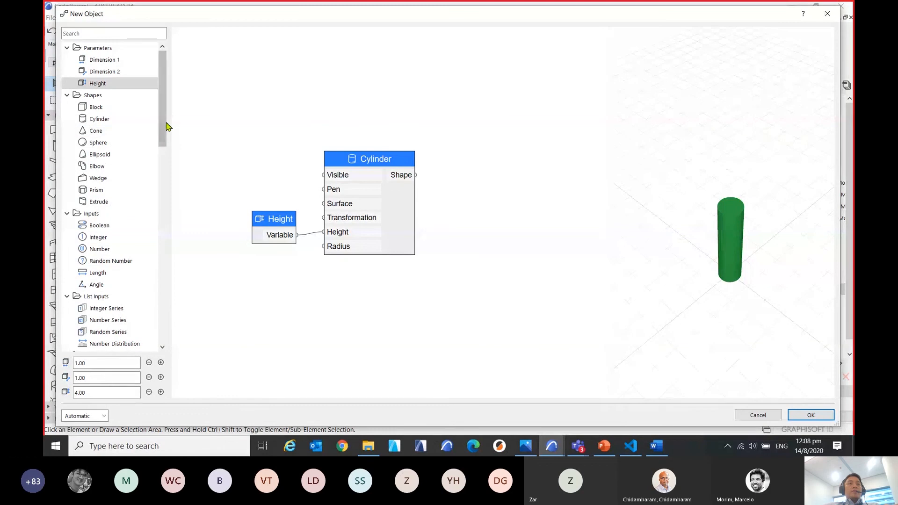
drag(166, 127, 168, 142)
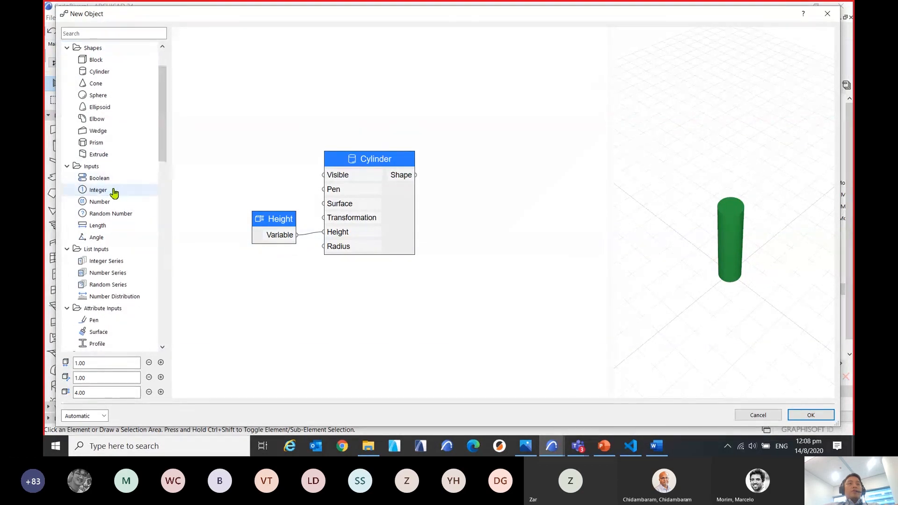
drag(115, 193, 336, 223)
drag(402, 200, 325, 247)
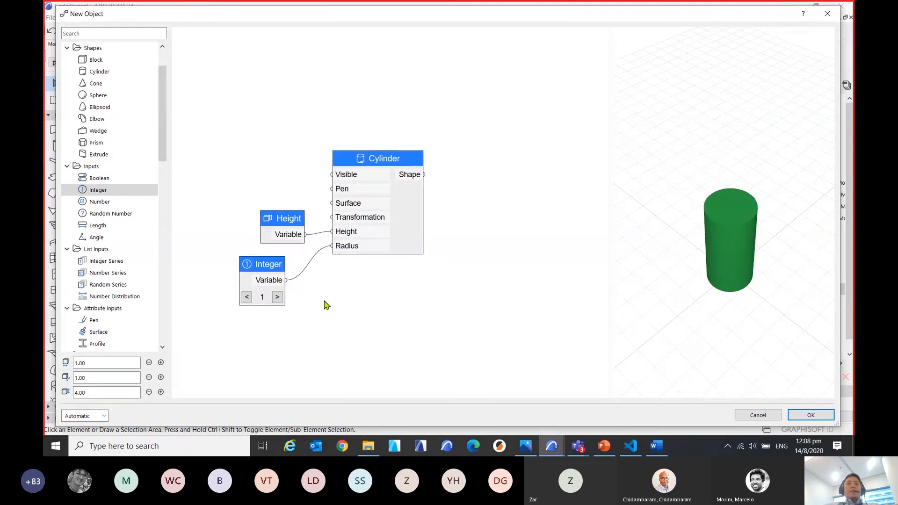
double_click(268, 276)
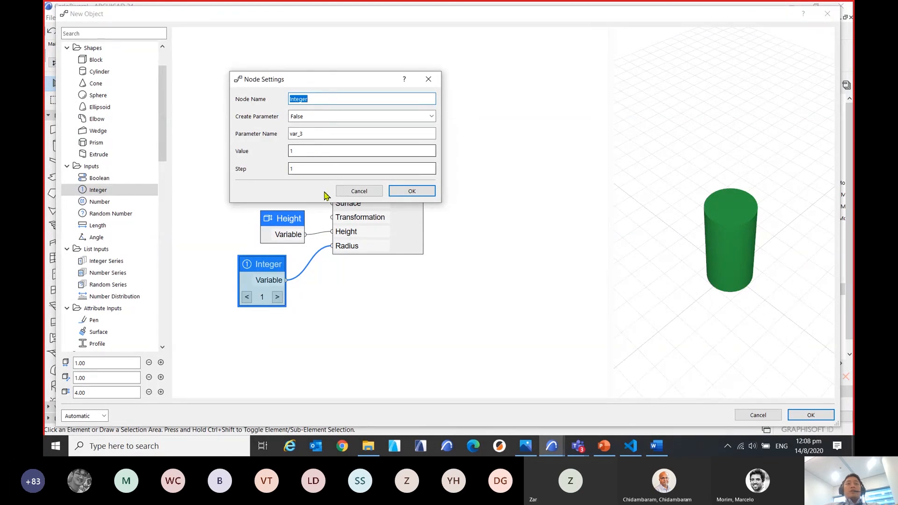
click(428, 79)
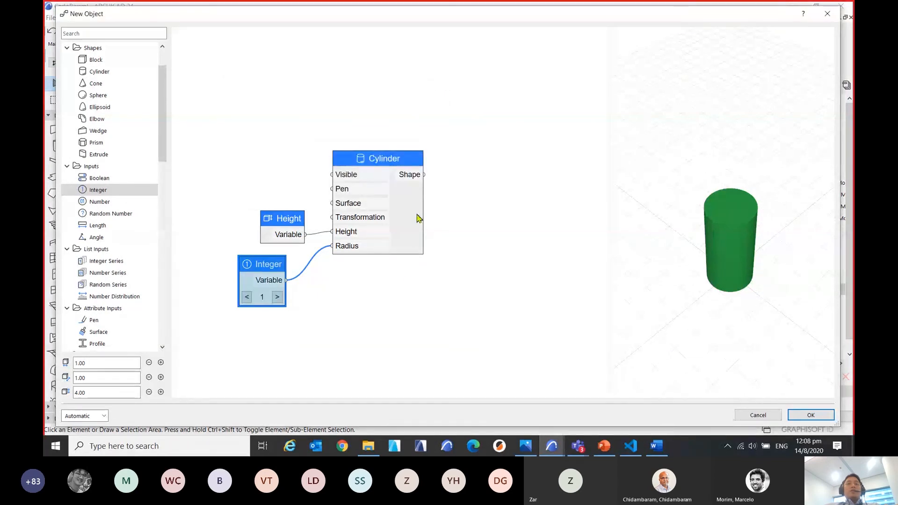
right_click(263, 268)
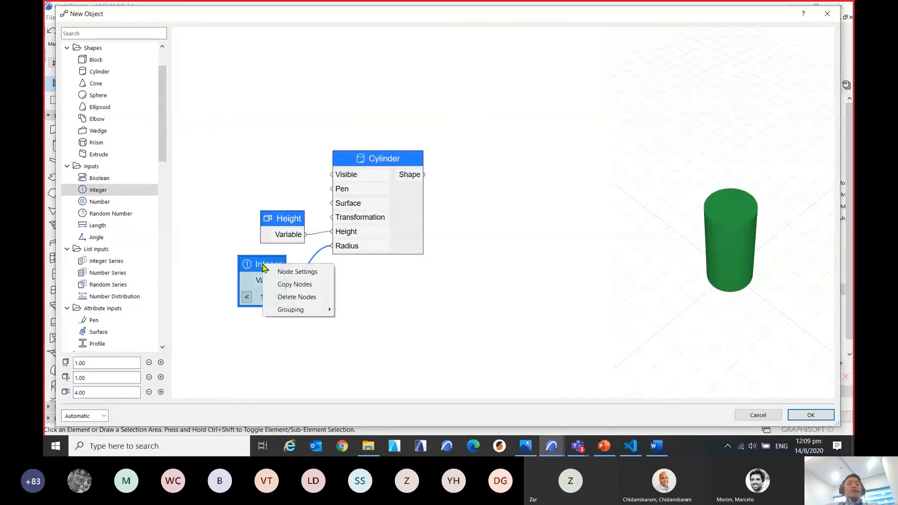
click(285, 299)
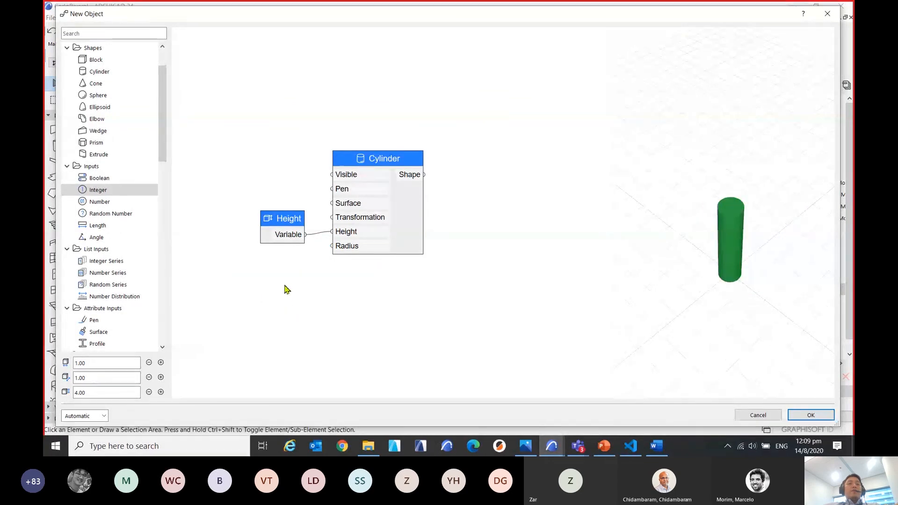
Add a Number input node to the graph and place it directly below the Height node.
double_click(113, 203)
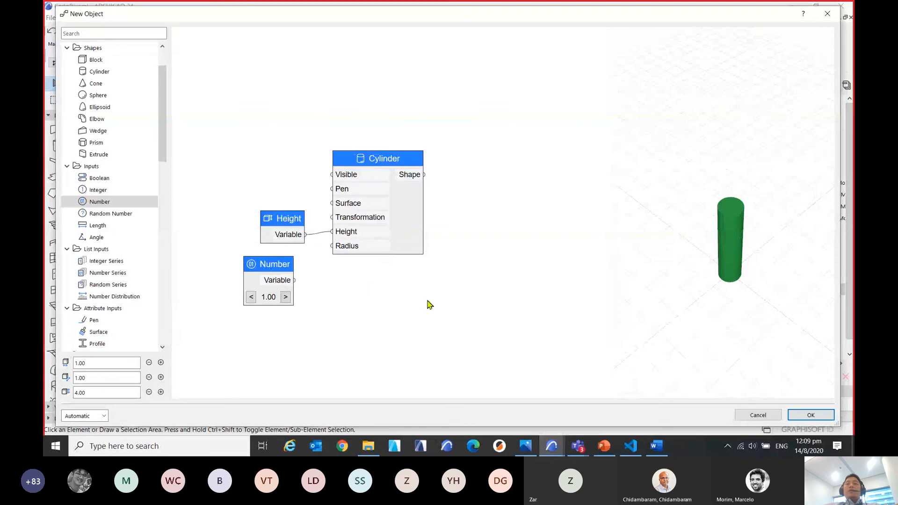
scroll(729, 268, up, 4)
drag(744, 280, 739, 299)
middle_drag(395, 295, 409, 296)
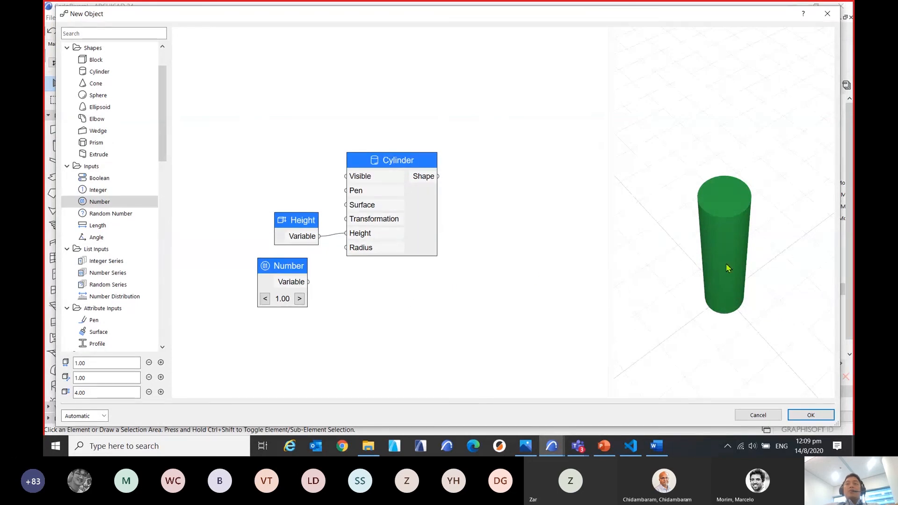
scroll(721, 291, up, 2)
middle_drag(721, 293, 726, 274)
drag(727, 275, 729, 264)
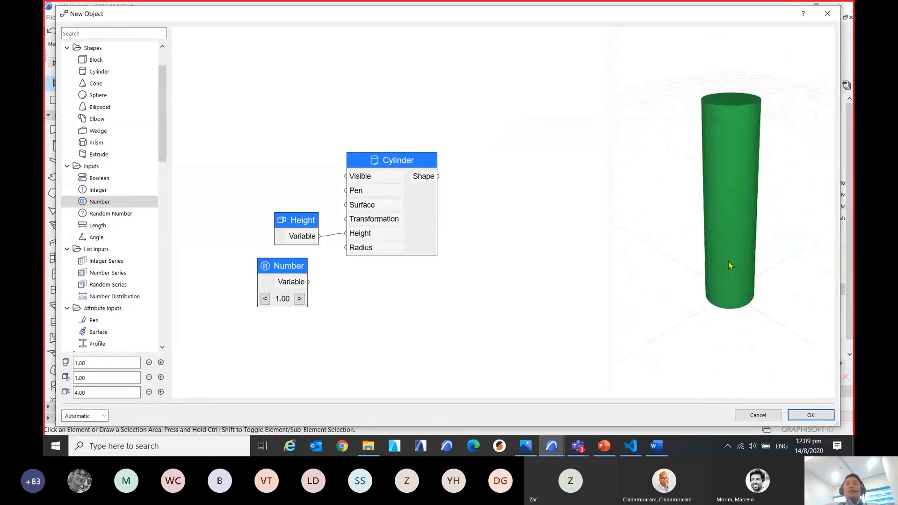
drag(296, 267, 309, 271)
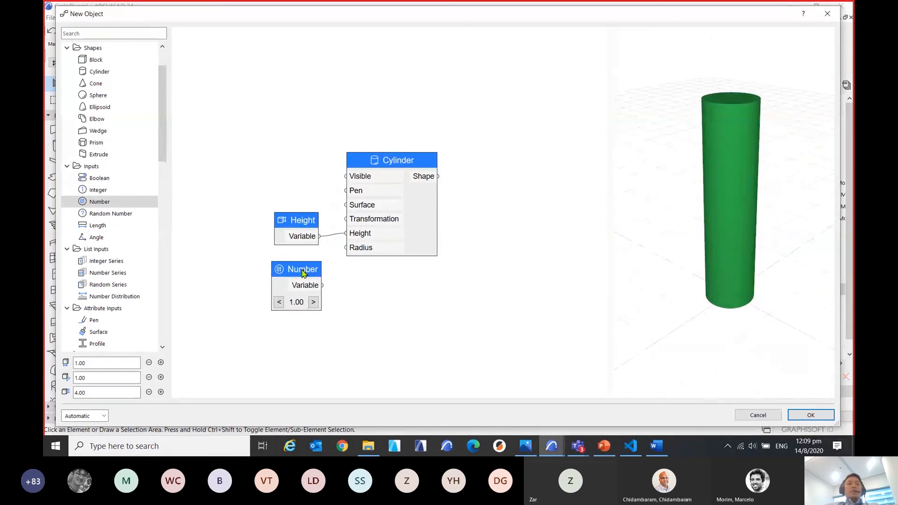
Open the Number node's settings and rename the node to Metal Rod.
double_click(302, 271)
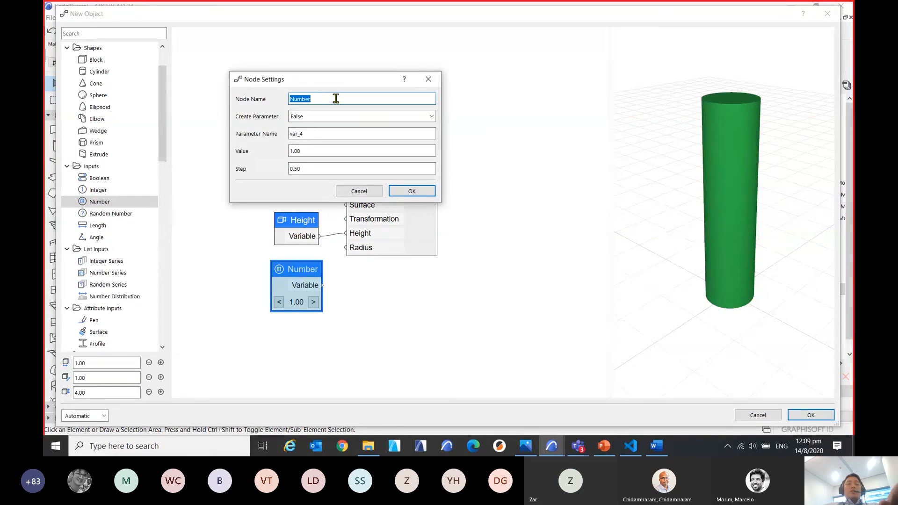
text(M)
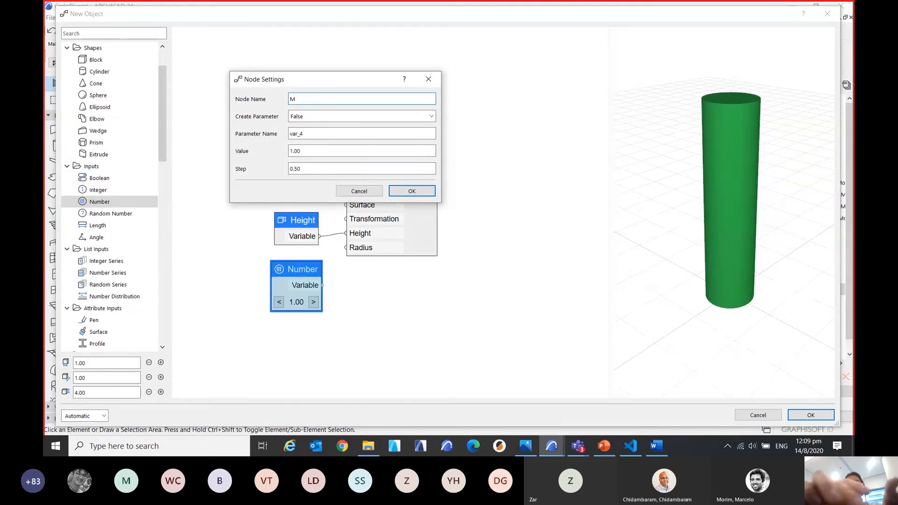
text(etal )
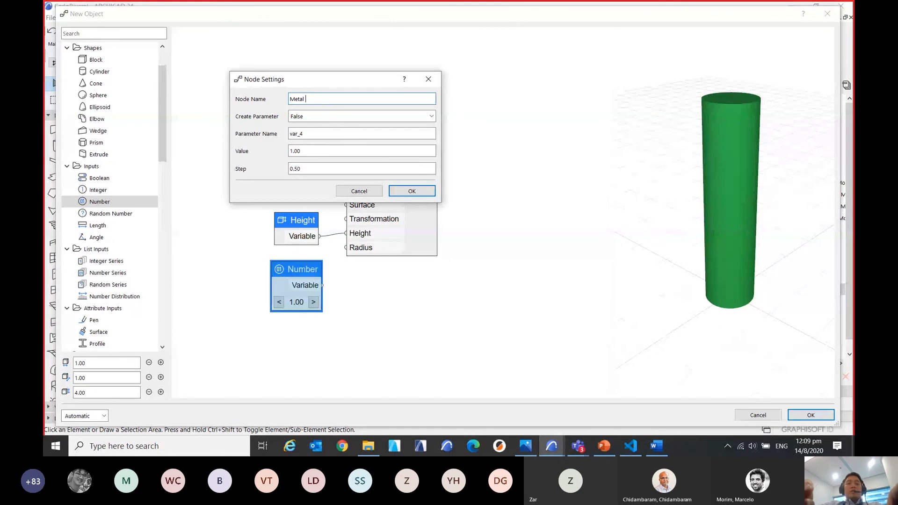
text(Rod)
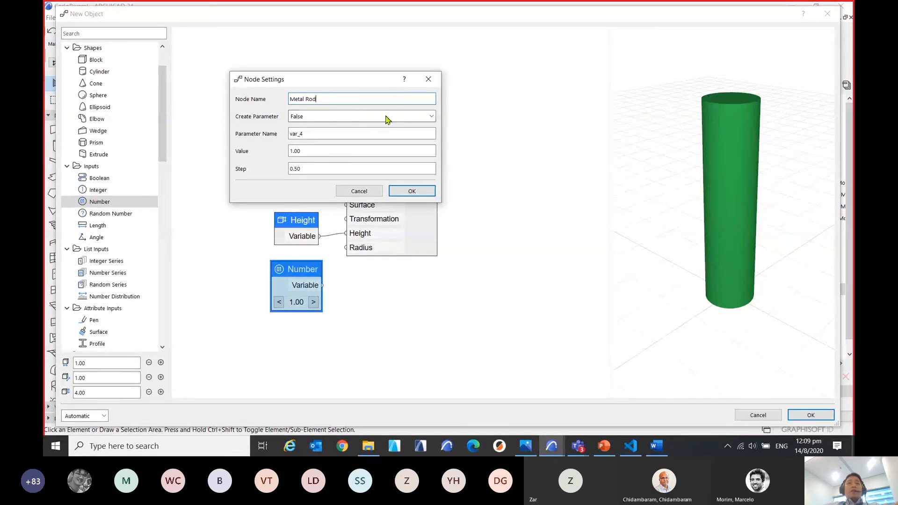
drag(349, 82, 433, 149)
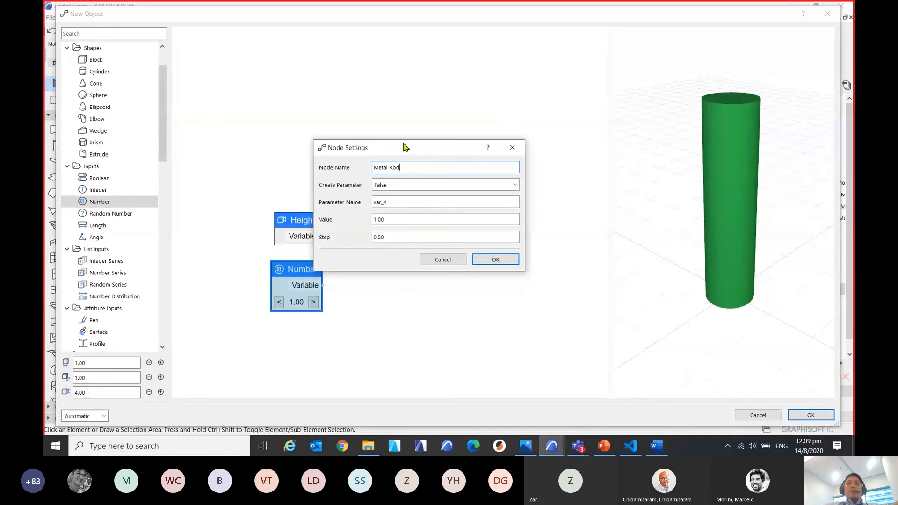
drag(411, 147, 427, 158)
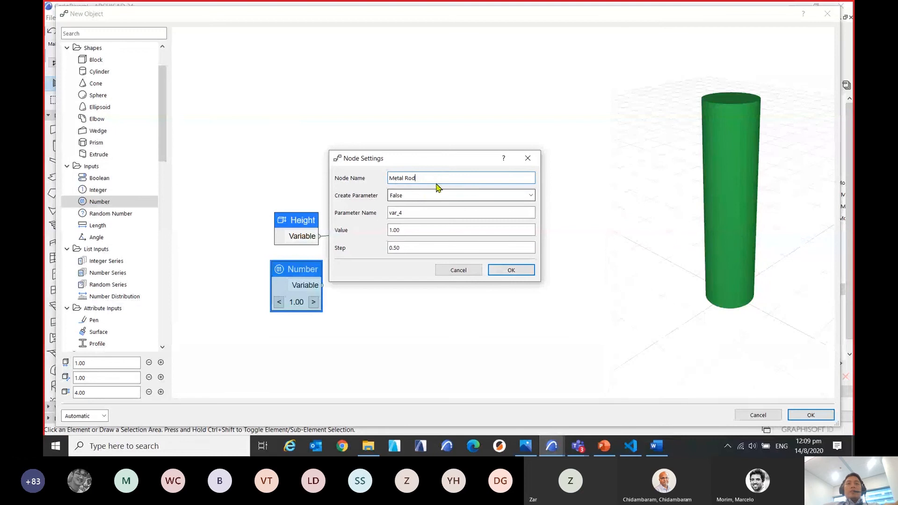
Reuse the node name to set the parameter name to "Metal Rod Raduis".
drag(435, 179, 386, 175)
key(ctrl+c)
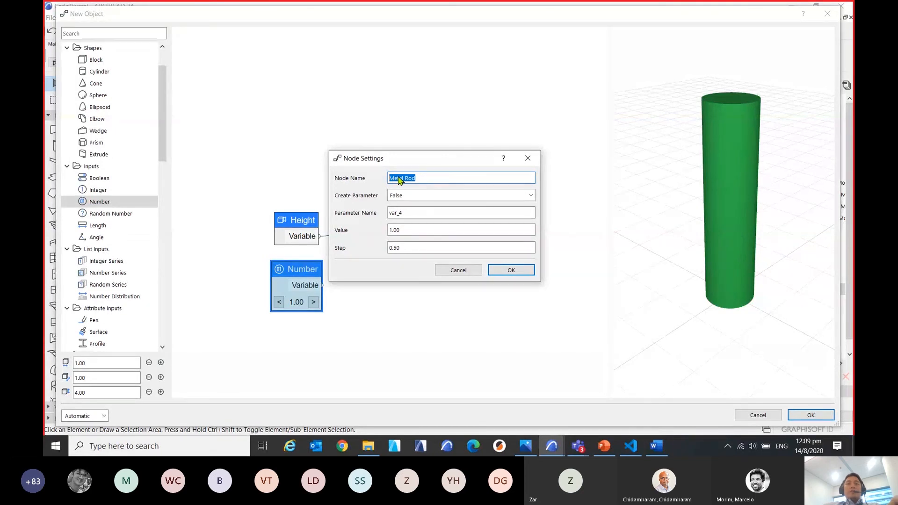
click(416, 211)
double_click(430, 213)
key(ctrl+v)
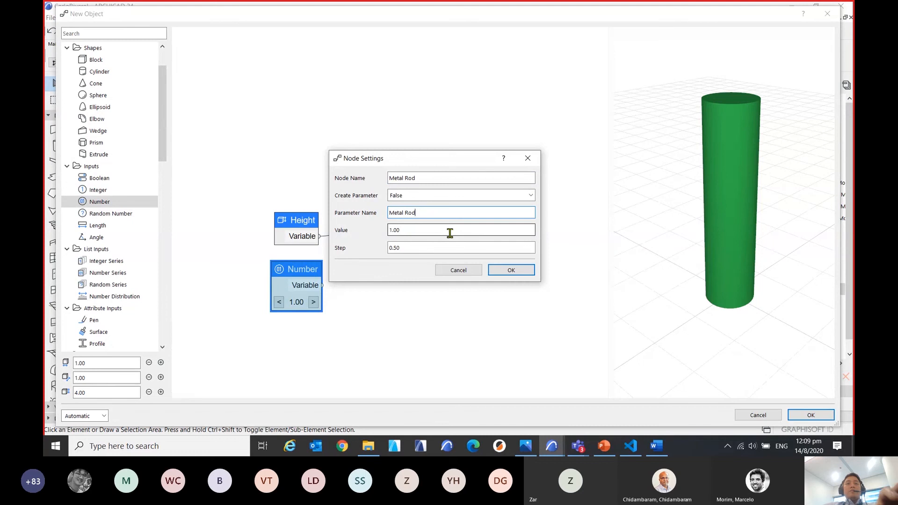
drag(466, 162, 518, 254)
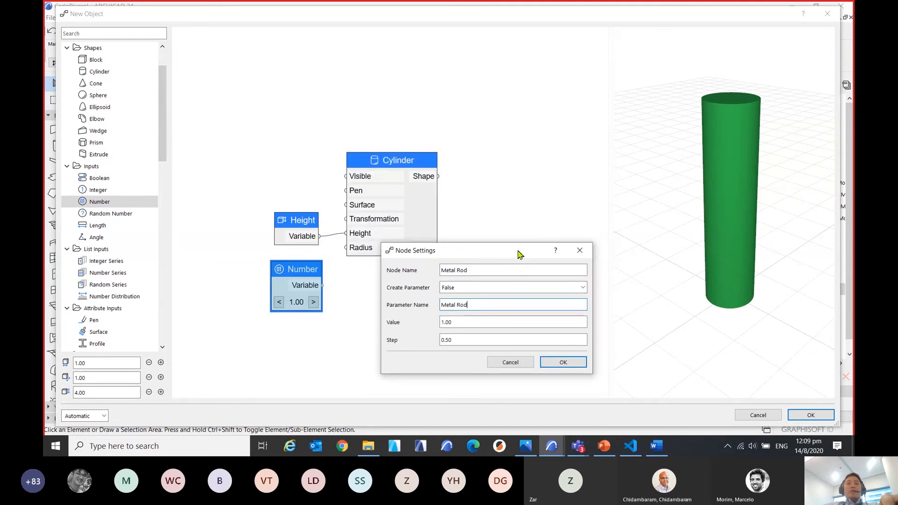
text(R)
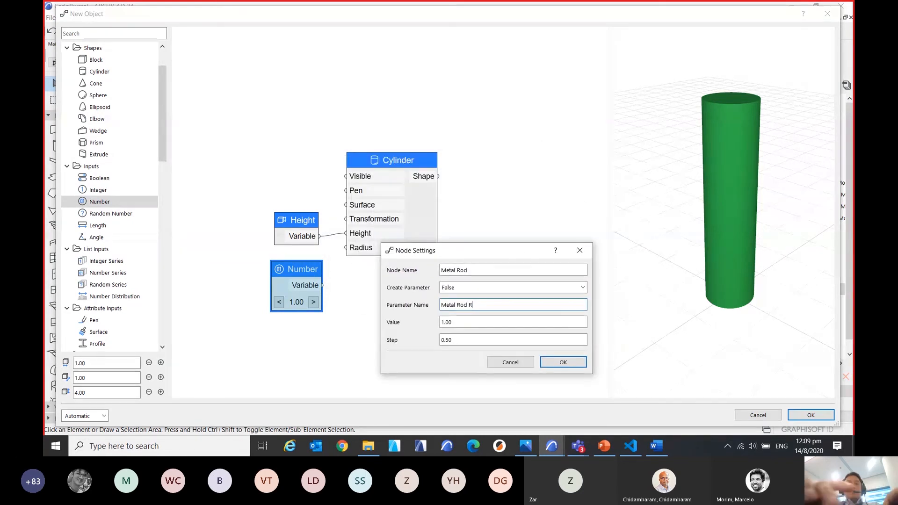
text(aduis)
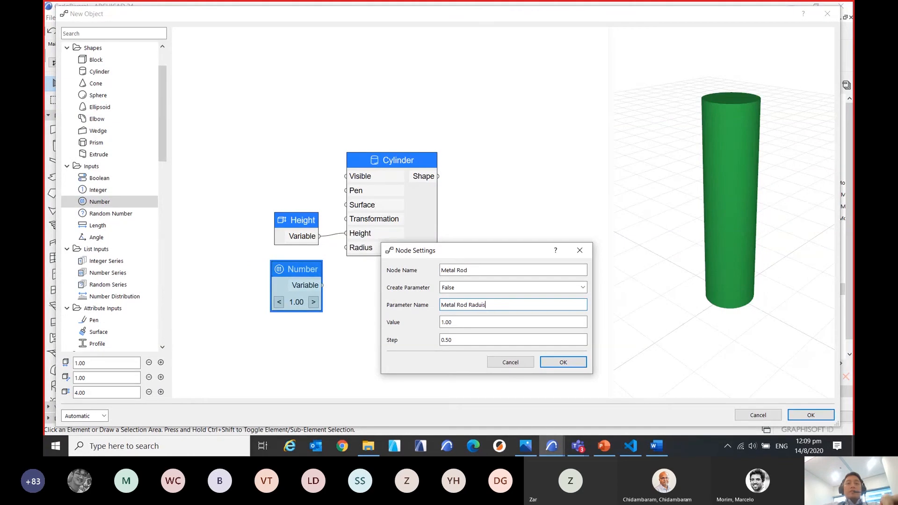
Set the Metal Rod node's Create Parameter option to True and its value to .001, and apply the settings.
click(514, 293)
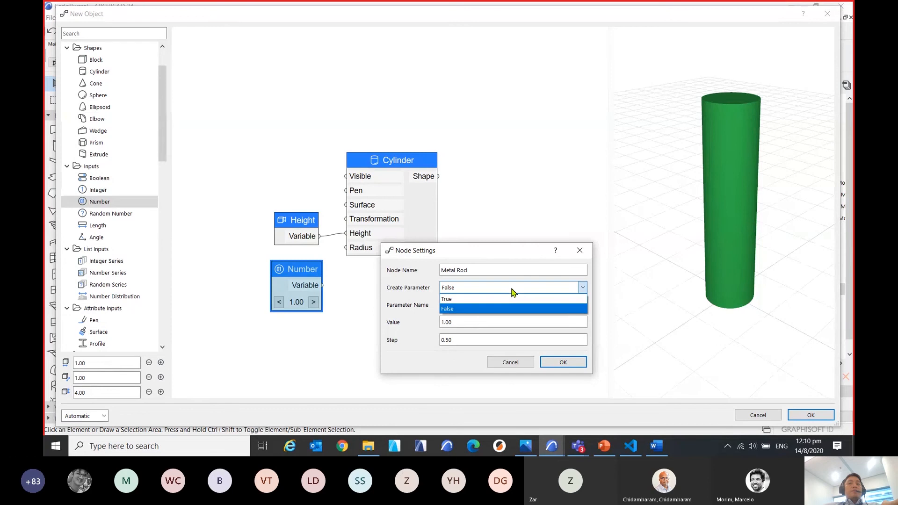
click(470, 299)
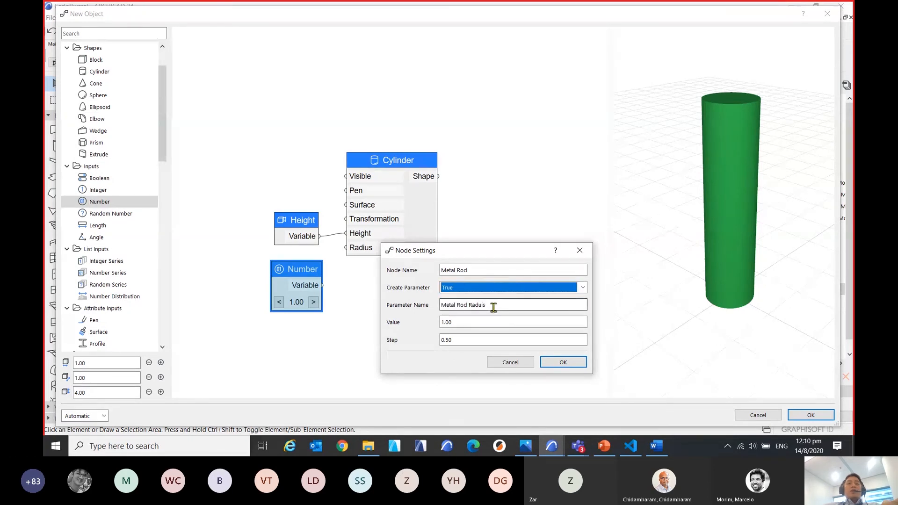
key(ctrl)
key(ctrl)
click(474, 324)
drag(485, 323, 403, 328)
text(.001)
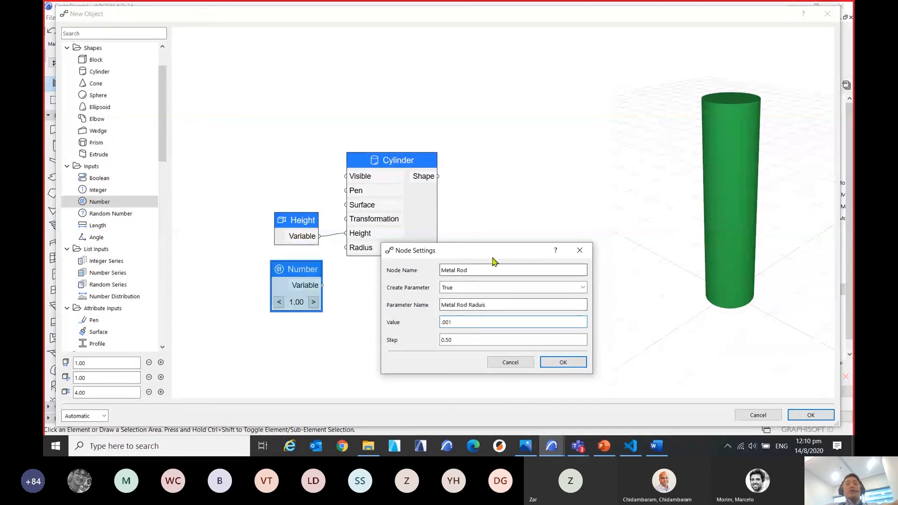
drag(489, 251, 484, 212)
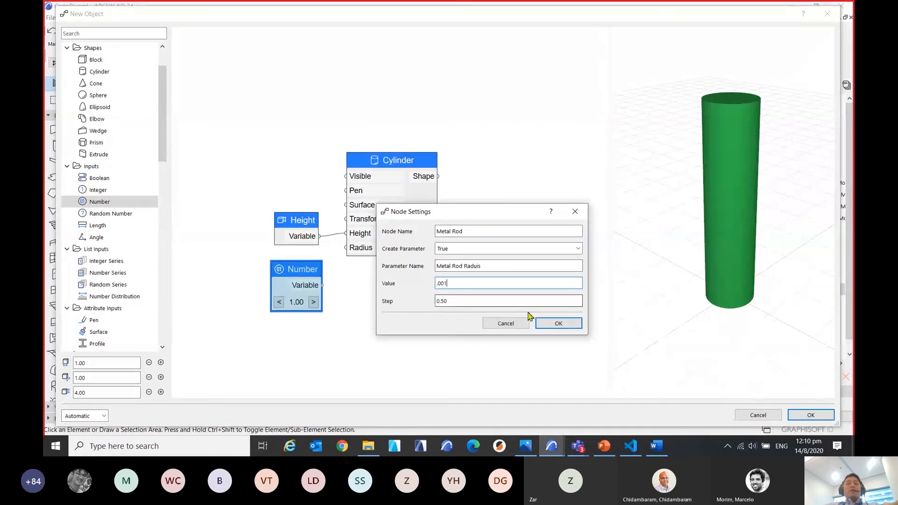
click(564, 327)
Connect the Metal Rod variable to the Cylinder's Radius input and inspect the thin rod in the 3D preview.
drag(313, 275, 352, 250)
click(311, 296)
scroll(758, 306, up, 5)
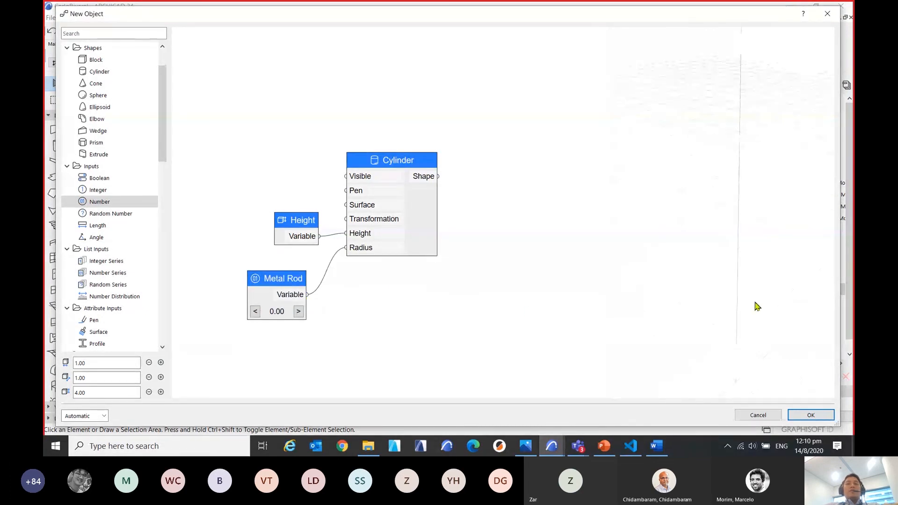
middle_drag(766, 252, 730, 168)
middle_drag(692, 317, 723, 222)
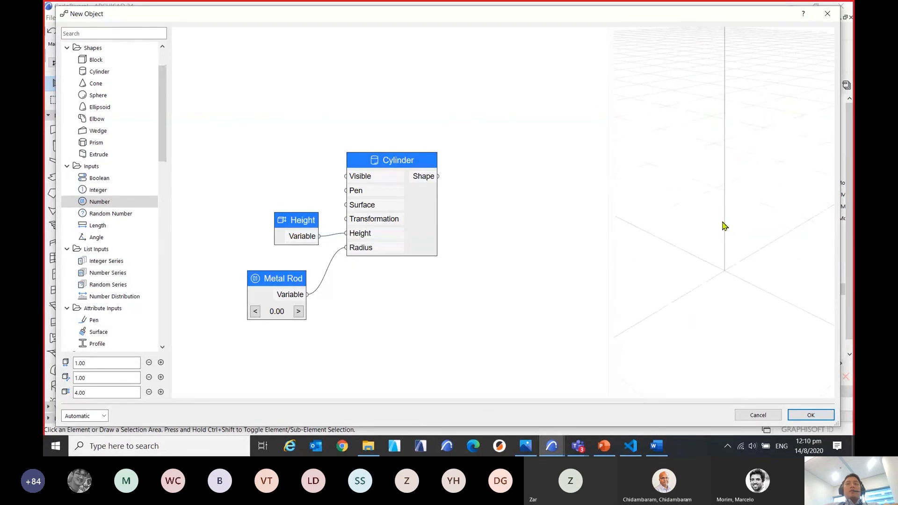
scroll(735, 302, up, 5)
middle_drag(736, 305, 728, 275)
scroll(728, 315, up, 1)
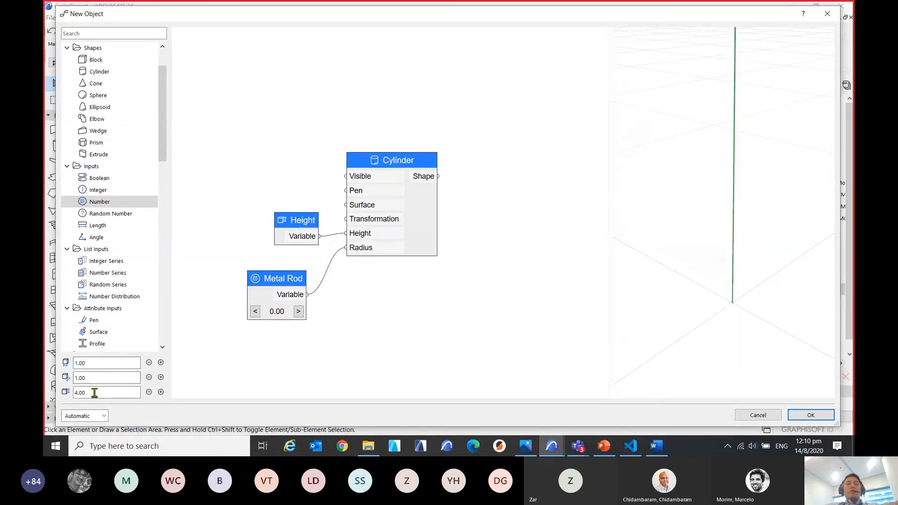
Tidy the graph by stacking the Height node right above Metal Rod and shifting the Cylinder node slightly away from them.
drag(310, 223, 300, 235)
drag(287, 279, 295, 272)
drag(408, 165, 426, 171)
scroll(739, 255, down, 5)
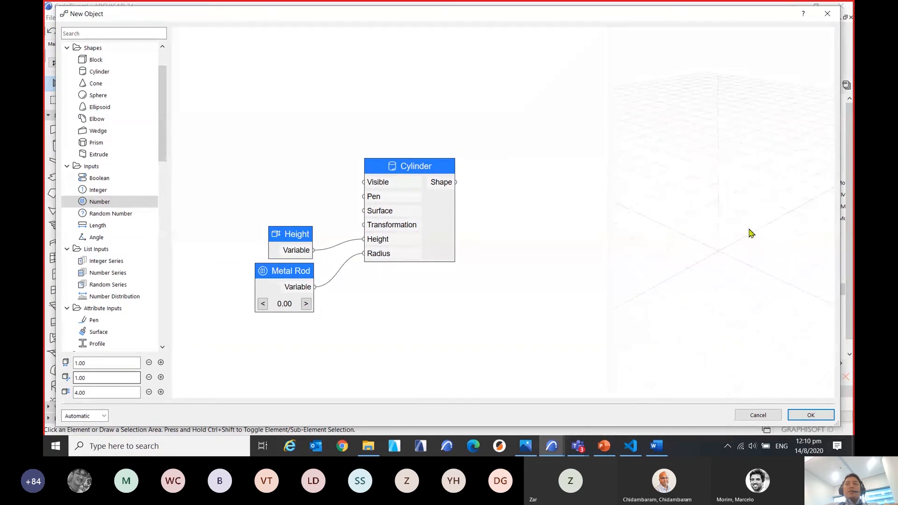
middle_drag(746, 234, 752, 253)
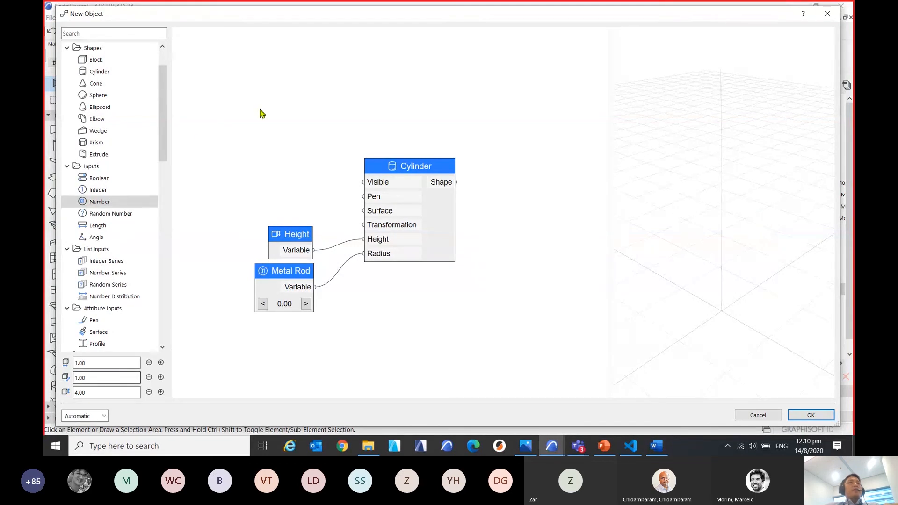
Add a second Cylinder node, place it above the first one, and check its shape against the rod in the 3D preview.
double_click(113, 75)
drag(736, 316, 714, 283)
scroll(700, 233, up, 2)
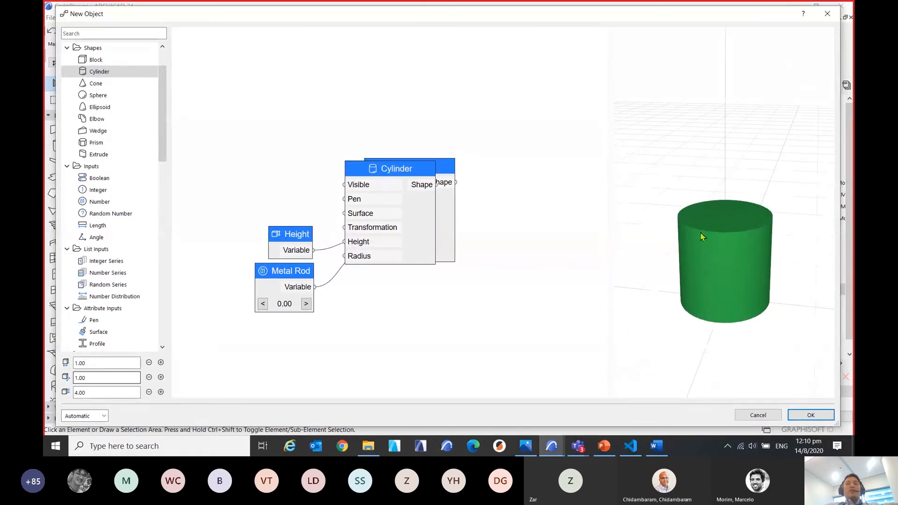
scroll(740, 249, down, 4)
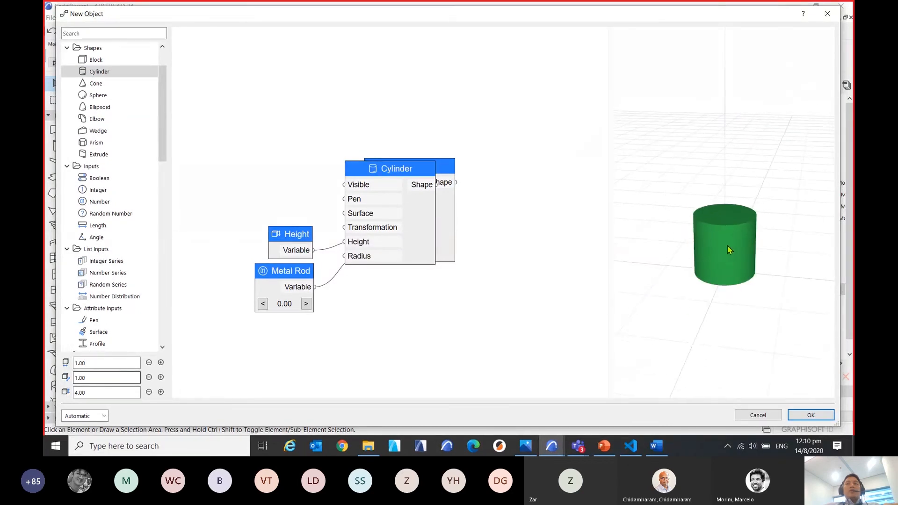
mouse_move(752, 283)
mouse_down()
mouse_move(713, 295)
mouse_move(742, 263)
mouse_move(735, 289)
mouse_up()
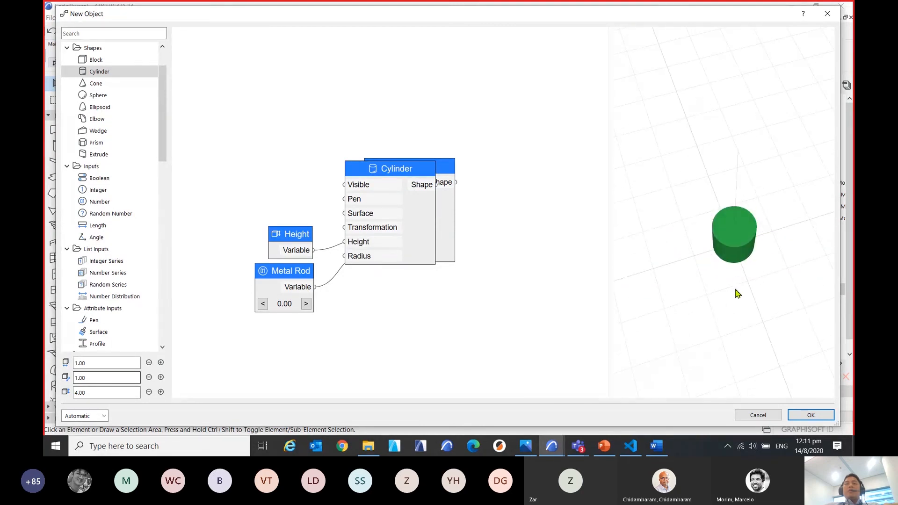
drag(387, 174, 405, 57)
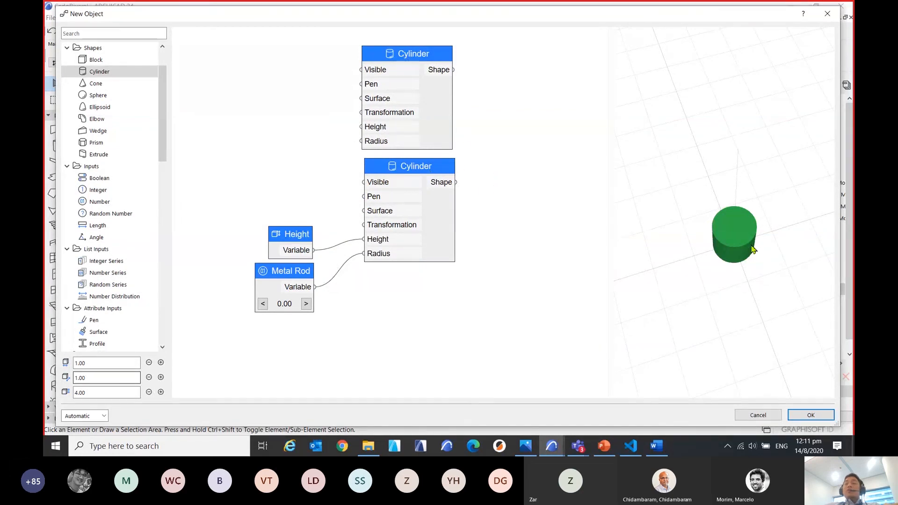
drag(752, 245, 759, 229)
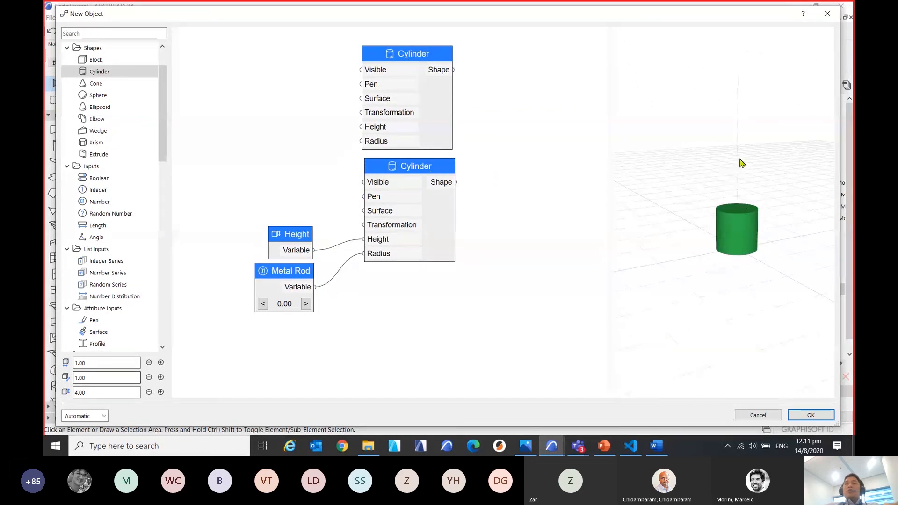
scroll(760, 193, up, 3)
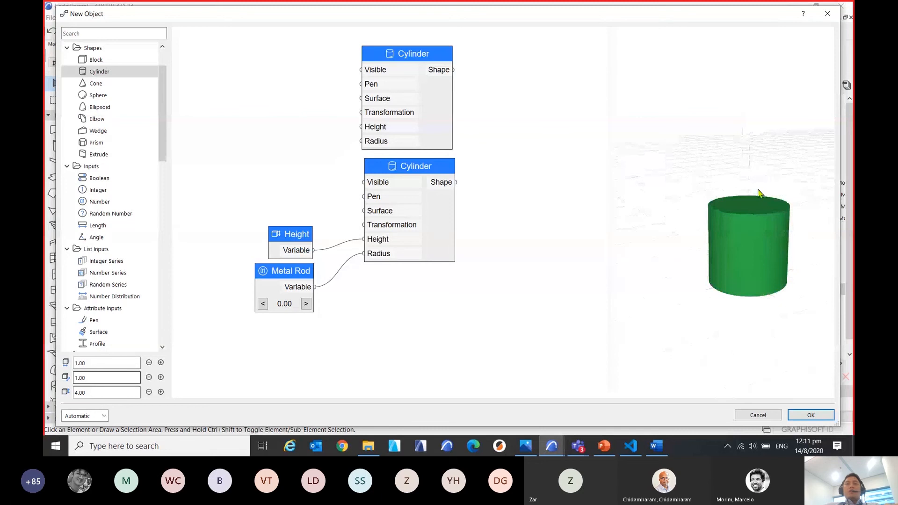
scroll(759, 193, up, 5)
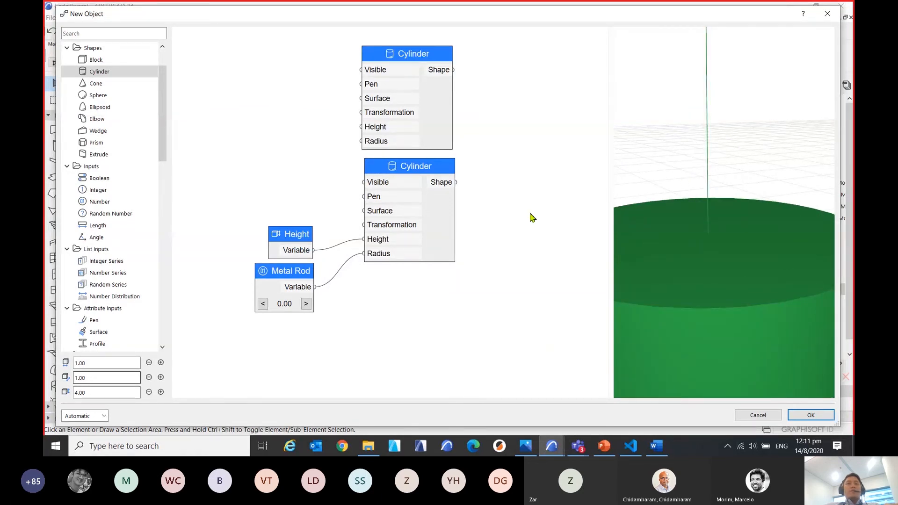
drag(430, 54, 437, 50)
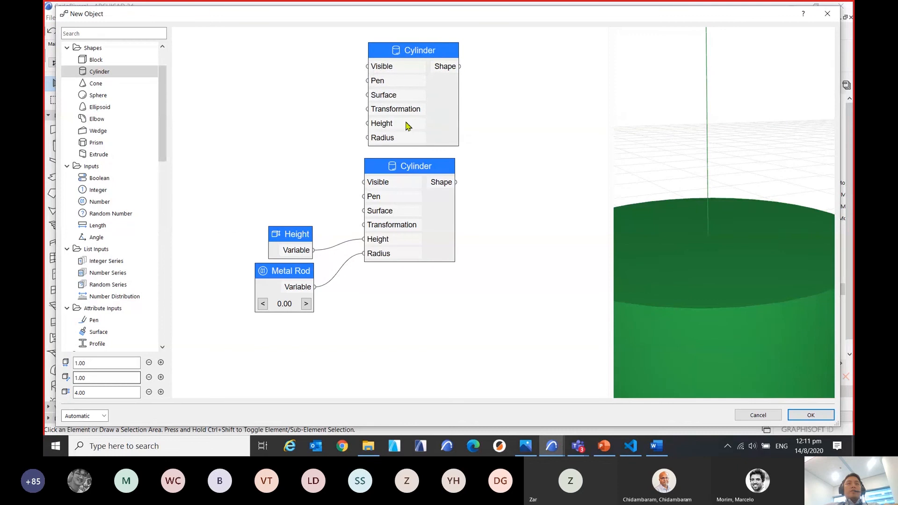
Add a Move transformation node above the Height node, and space the Metal Rod node further below Height.
drag(161, 147, 159, 212)
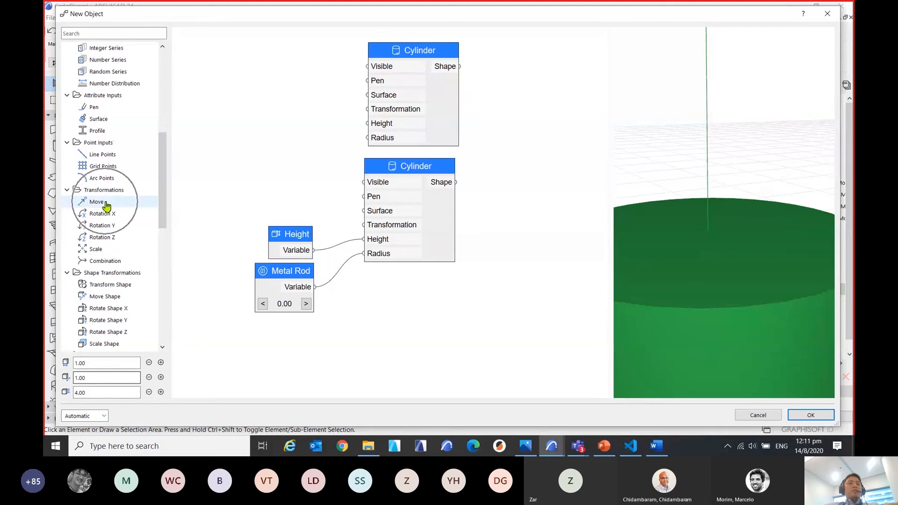
drag(107, 205, 288, 169)
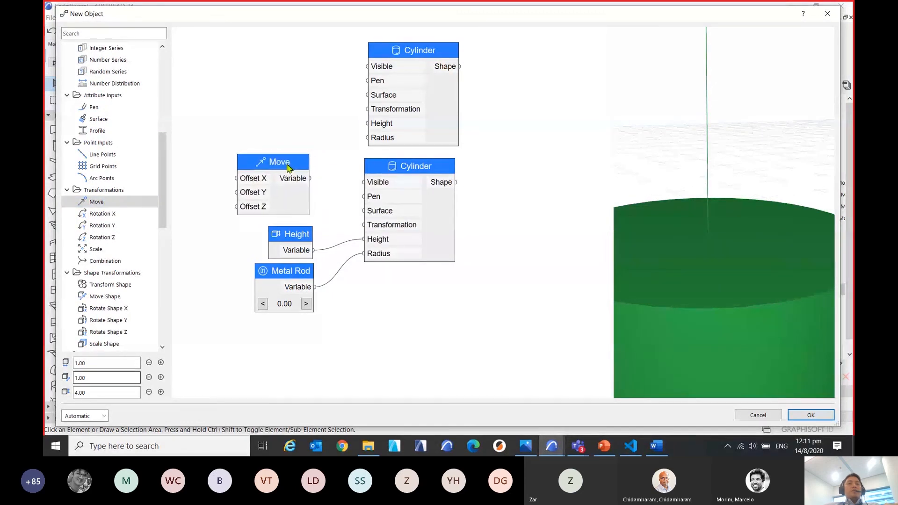
middle_drag(416, 333, 488, 333)
drag(371, 267, 372, 295)
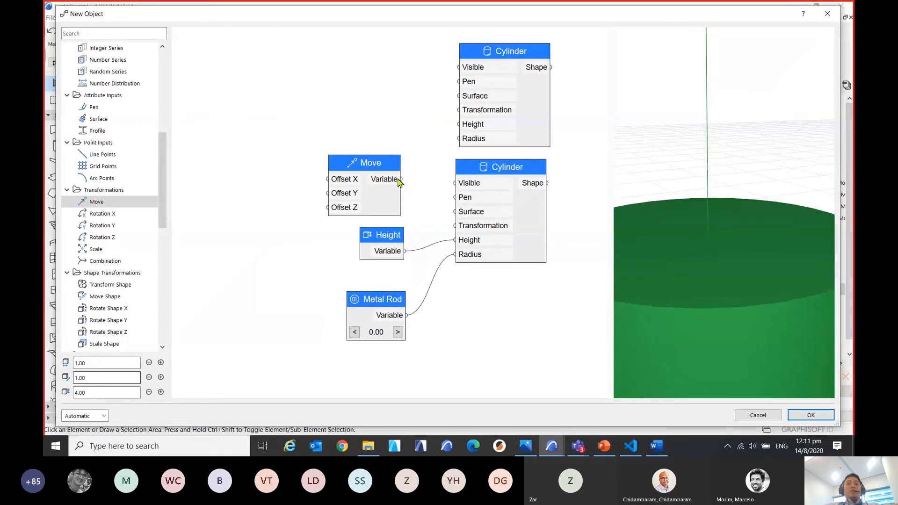
Connect the Move node's Variable output to the lower Cylinder's Transformation input.
drag(400, 179, 461, 232)
scroll(399, 219, down, 3)
mouse_move(396, 231)
mouse_down()
mouse_move(300, 218)
mouse_move(298, 233)
mouse_move(386, 239)
mouse_up()
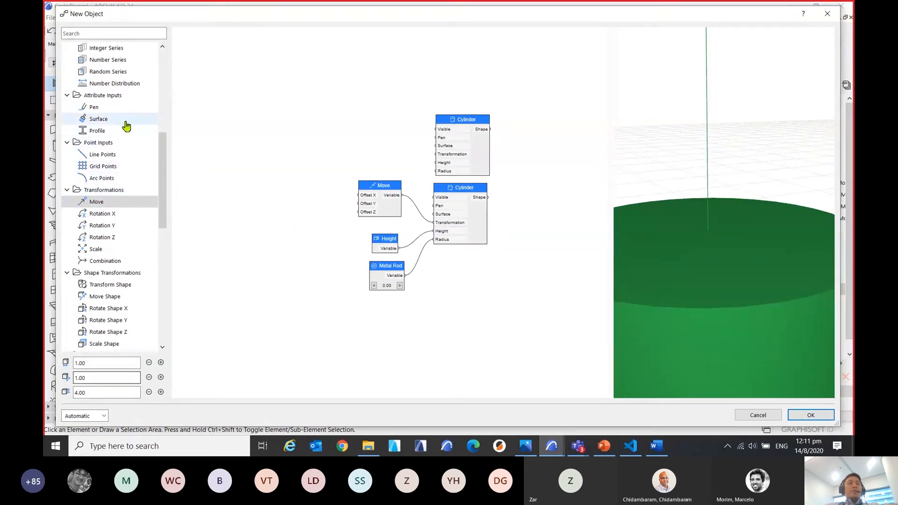
Add a Number input node before the Move node and connect its Variable output to Offset Z.
scroll(124, 125, up, 4)
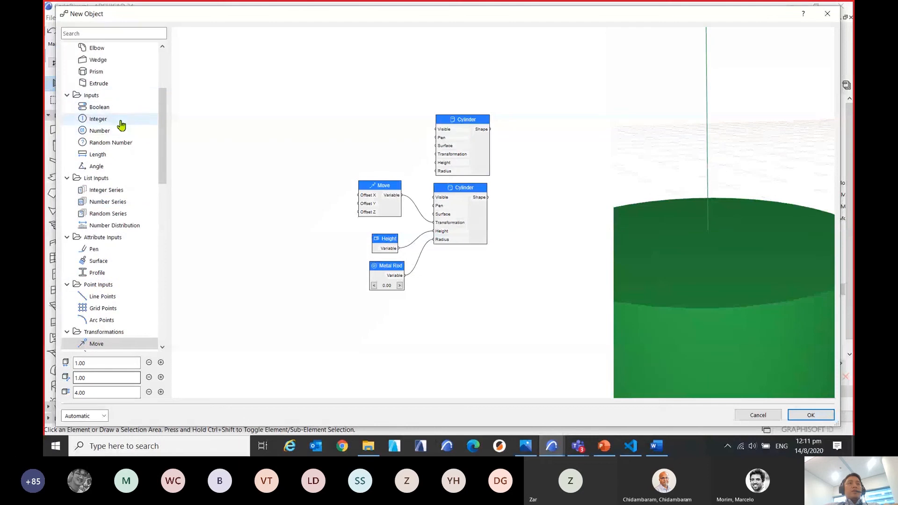
scroll(120, 125, up, 1)
drag(100, 167, 416, 201)
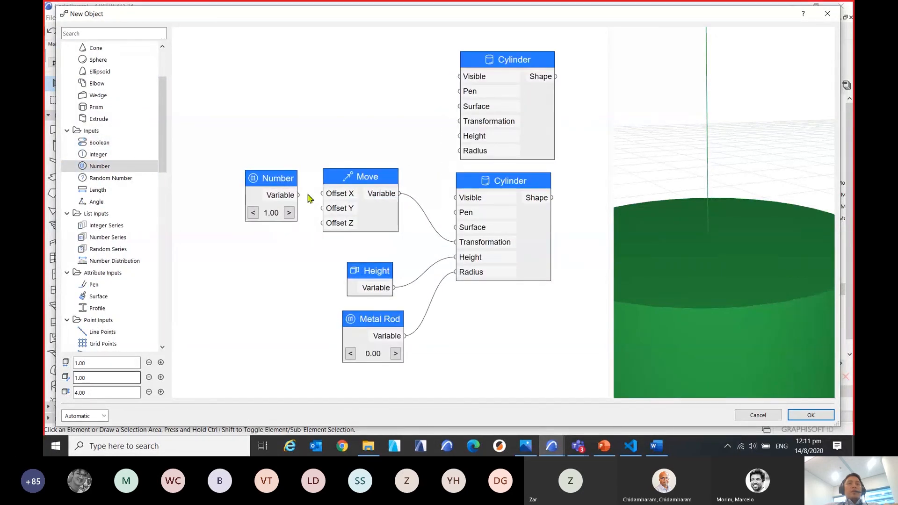
drag(298, 195, 322, 224)
Set the Number node's value to -4 and inspect the shifted rod in the 3D preview.
double_click(286, 194)
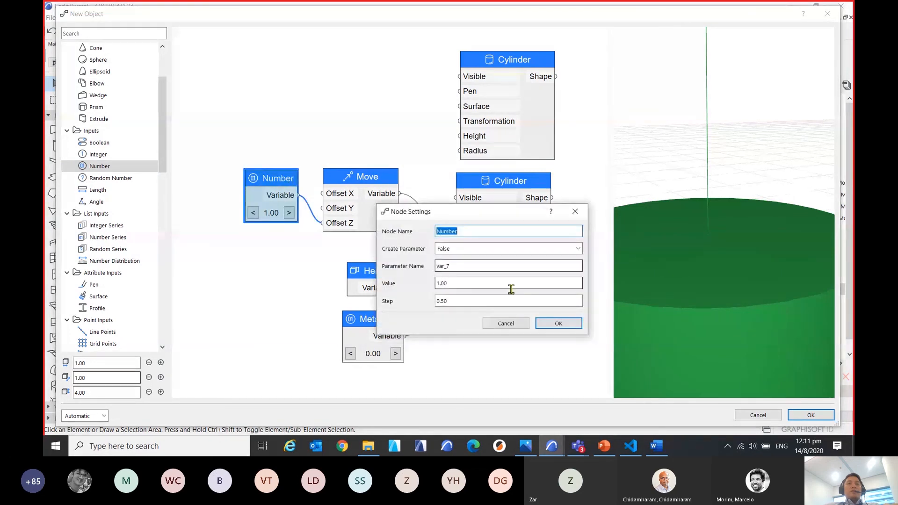
click(467, 283)
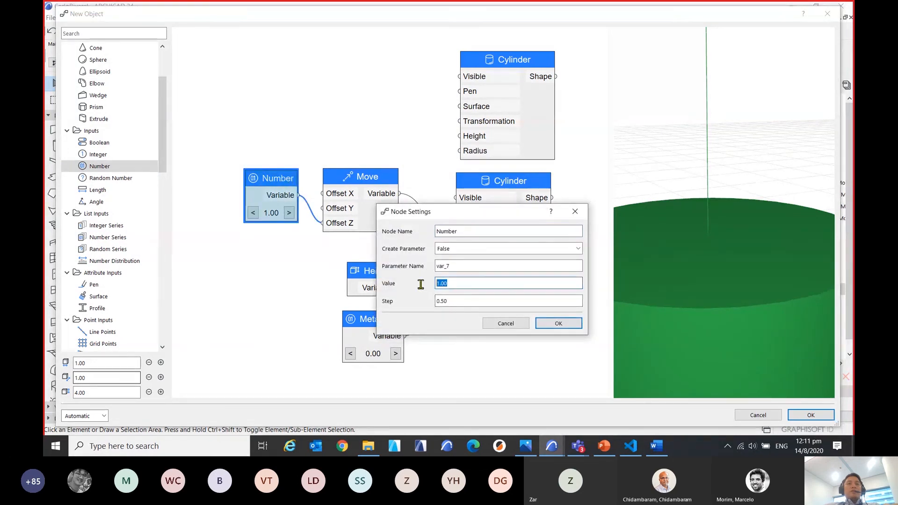
text(-4)
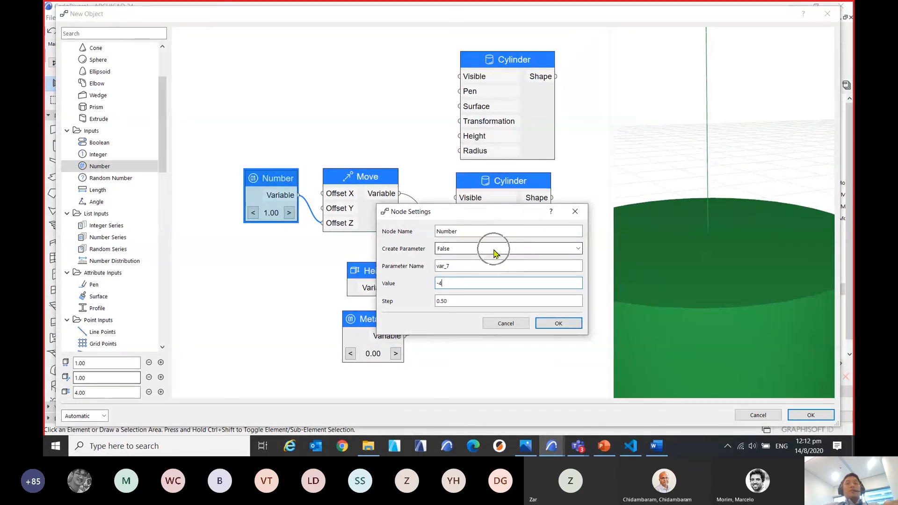
click(556, 324)
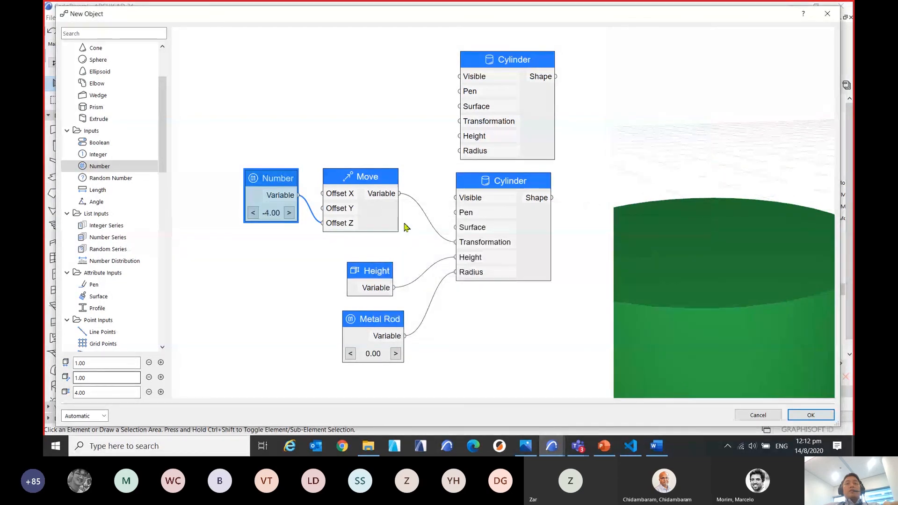
scroll(705, 290, down, 5)
drag(730, 325, 726, 218)
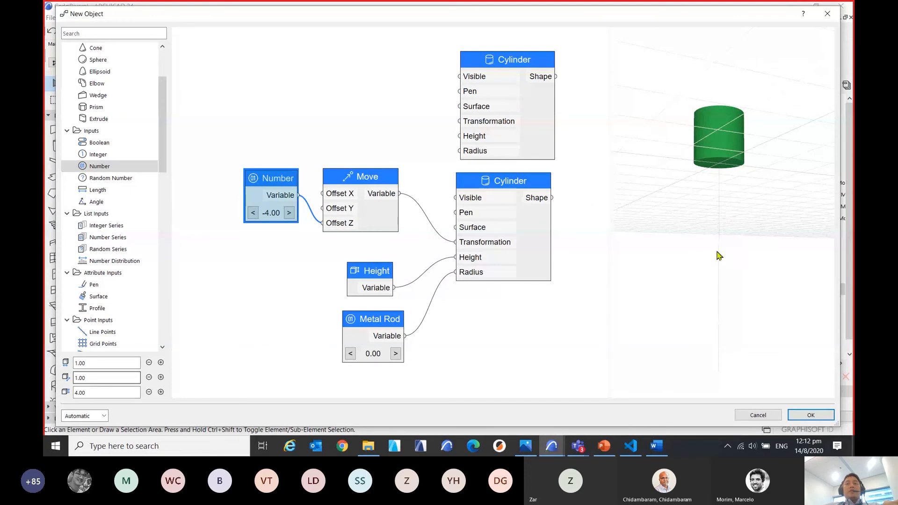
drag(722, 218, 661, 237)
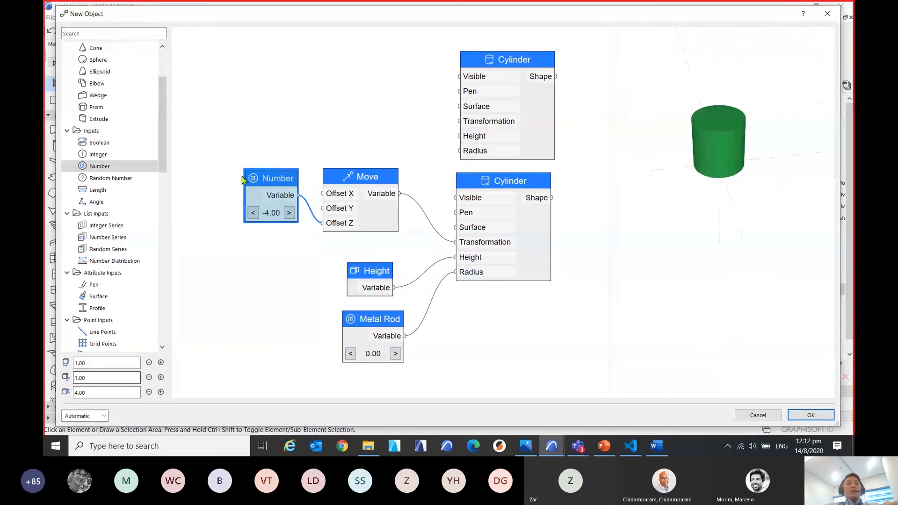
Reposition the Number node level with Move's Offset Z input with more space between them, and check the 3D preview.
drag(264, 179, 277, 205)
scroll(709, 169, up, 5)
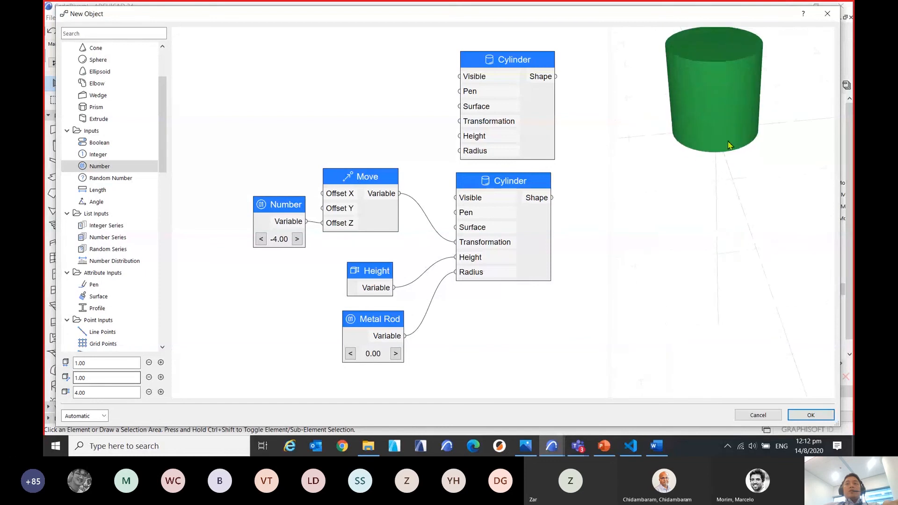
drag(707, 83, 714, 144)
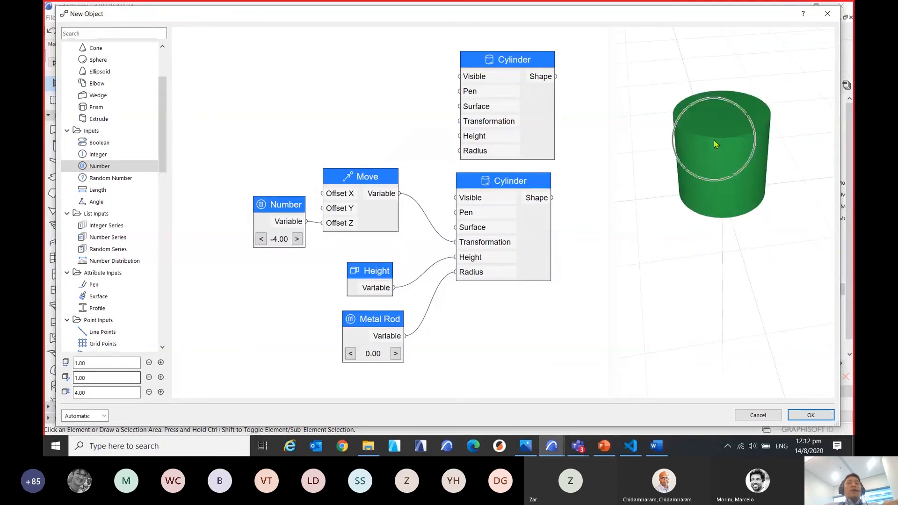
drag(521, 59, 517, 53)
scroll(426, 123, down, 1)
middle_drag(426, 123, 430, 169)
drag(303, 248, 280, 255)
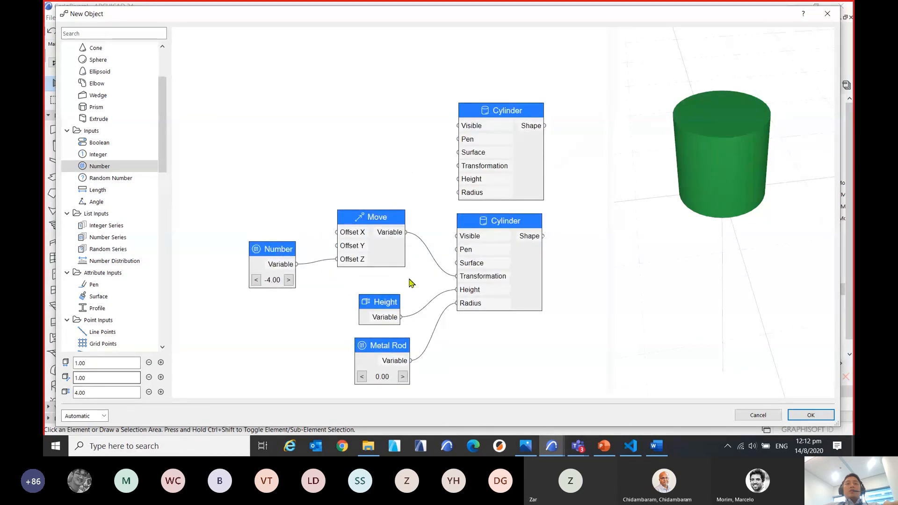
Copy the linked Number and Move nodes together and paste the duplicate pair above the originals.
drag(418, 282, 236, 181)
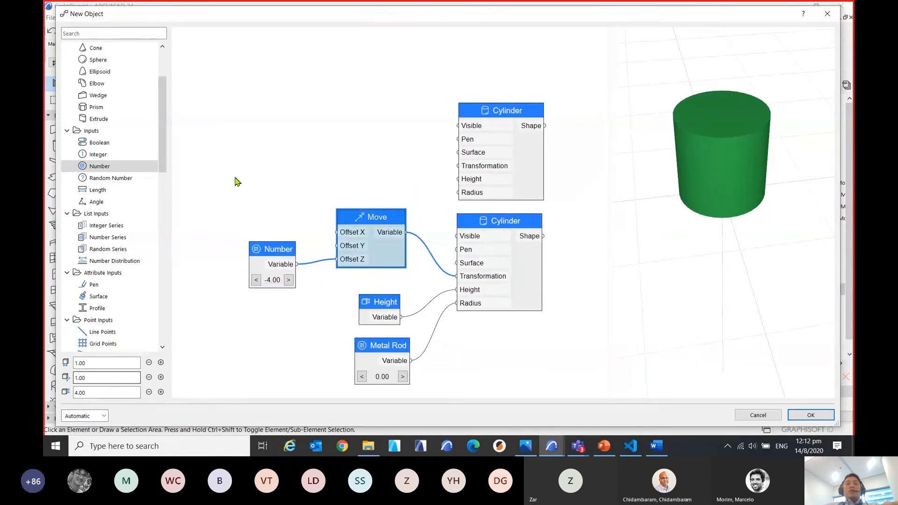
click(282, 251)
click(383, 220)
shift+click(279, 251)
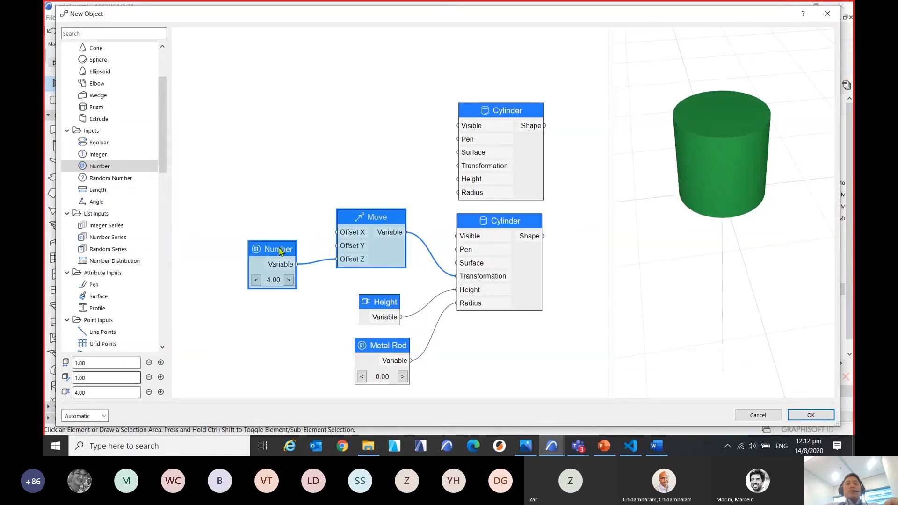
key(ctrl+c)
key(ctrl+c)
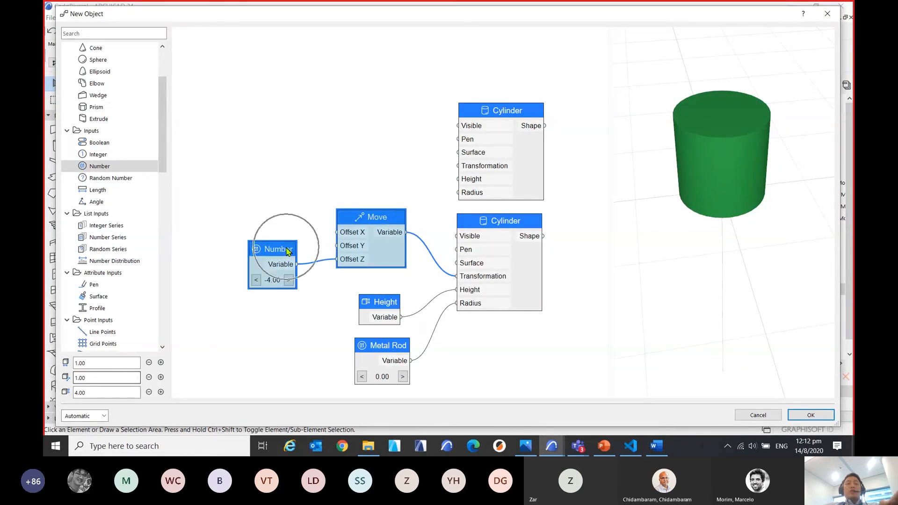
right_click(282, 248)
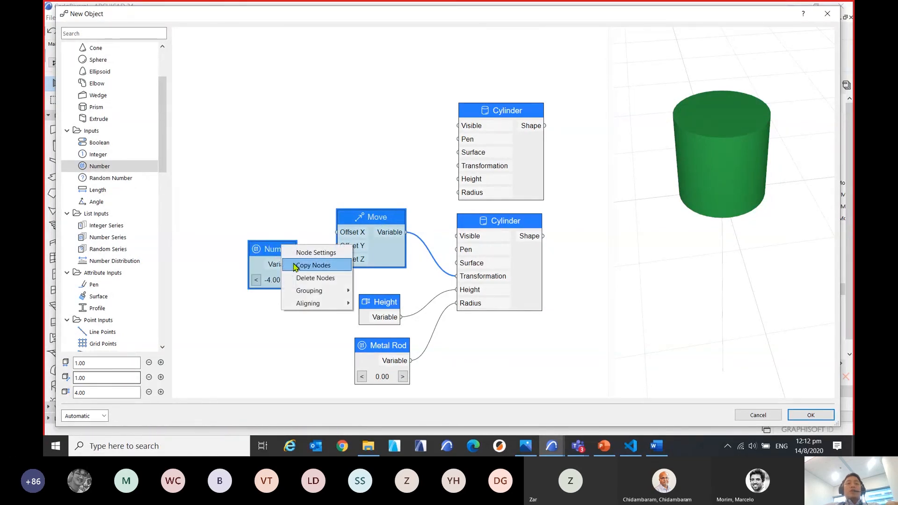
key(Escape)
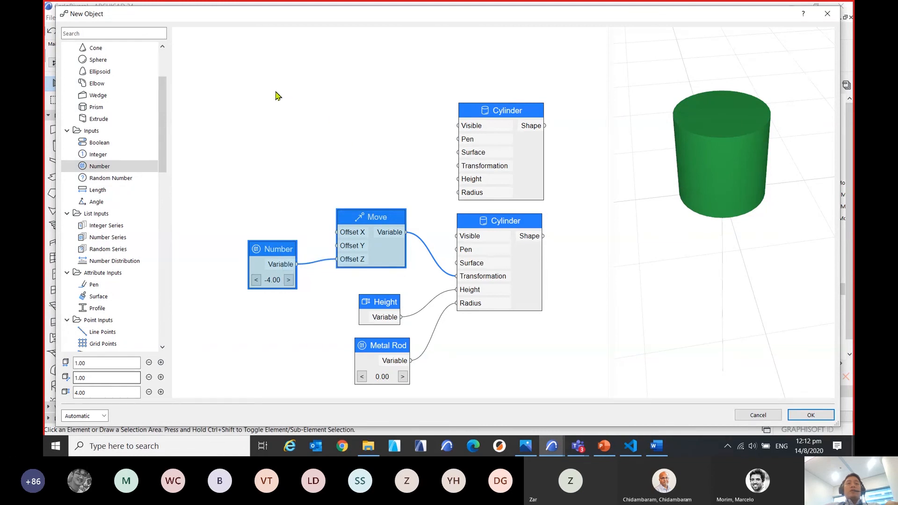
right_click(276, 96)
click(302, 135)
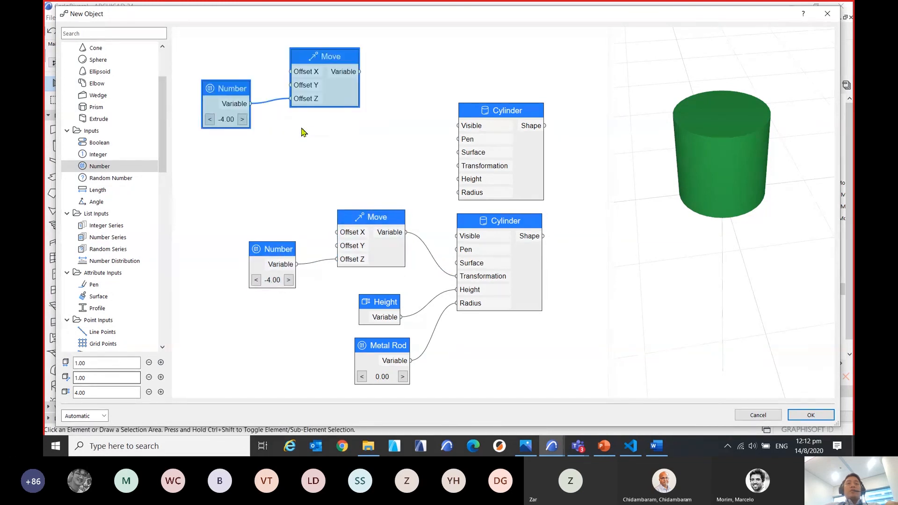
Arrange the pasted Number and Move nodes beside the upper Cylinder node.
middle_drag(314, 154, 332, 172)
drag(346, 76, 376, 115)
click(408, 202)
drag(286, 125, 281, 134)
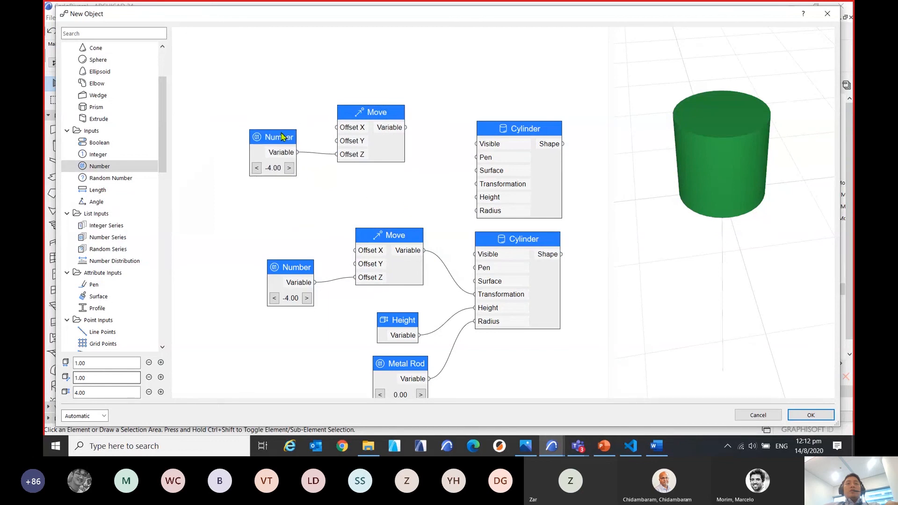
Try to drive the upper Cylinder's Height input with the pasted Move node's Variable output, and check the preview.
drag(423, 153, 476, 197)
scroll(722, 171, down, 5)
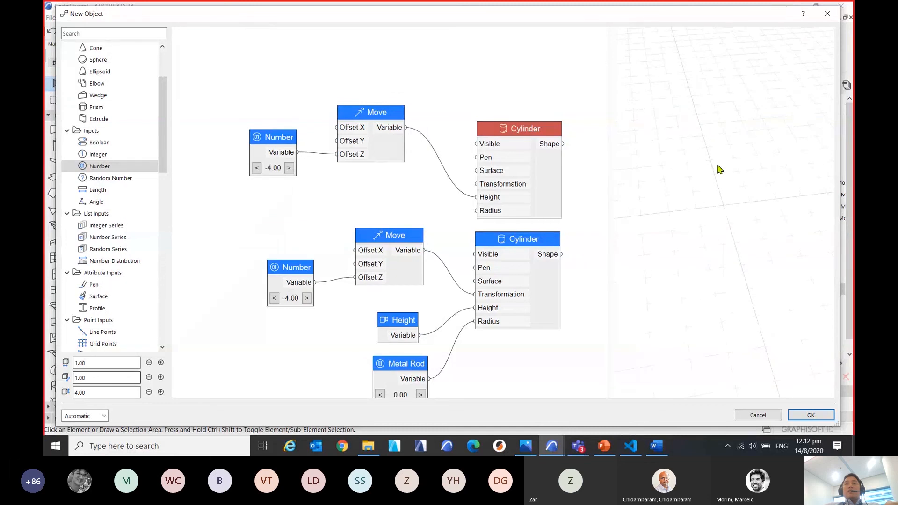
scroll(406, 131, up, 2)
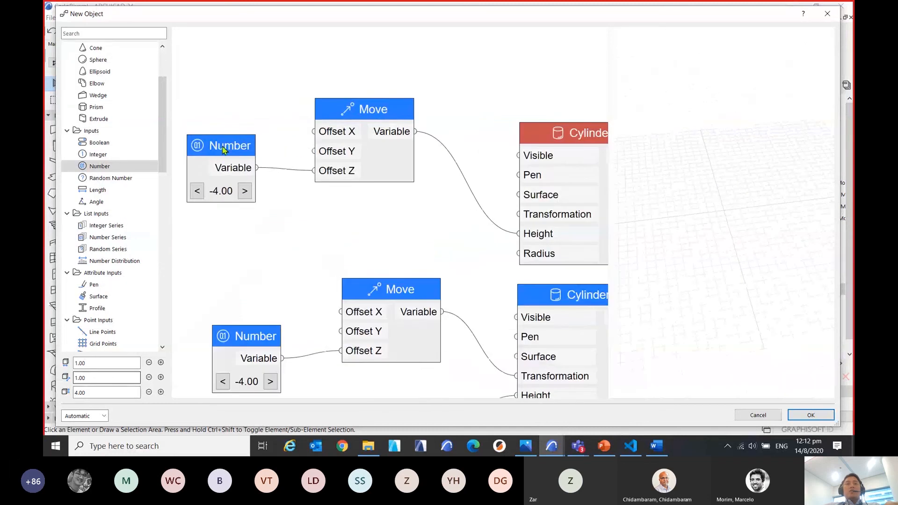
drag(223, 149, 241, 158)
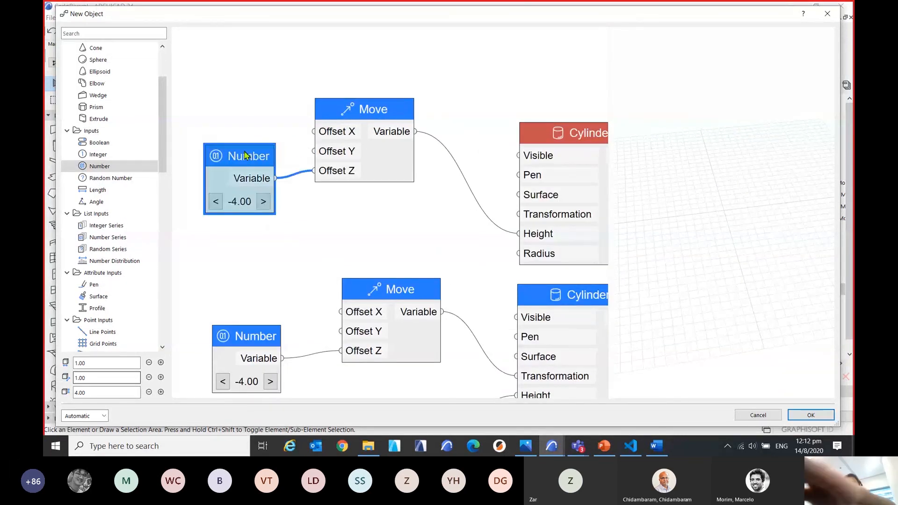
drag(396, 119, 395, 130)
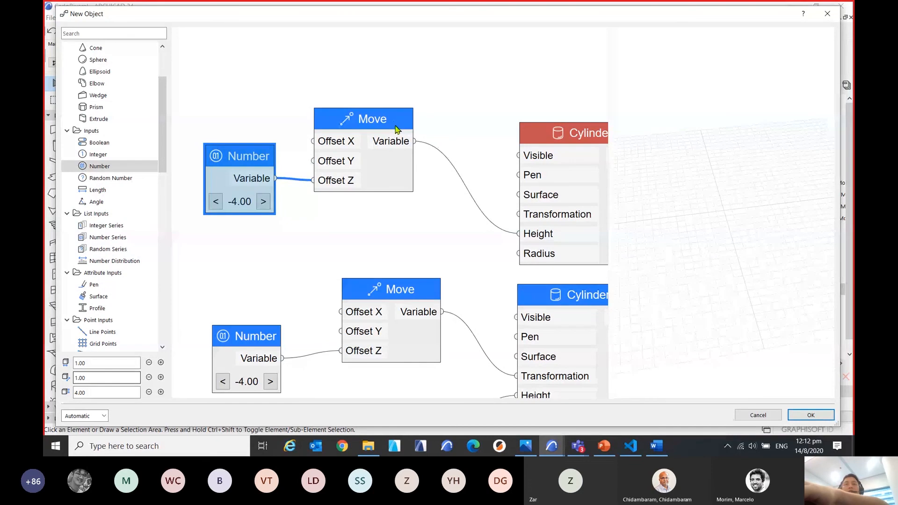
click(387, 123)
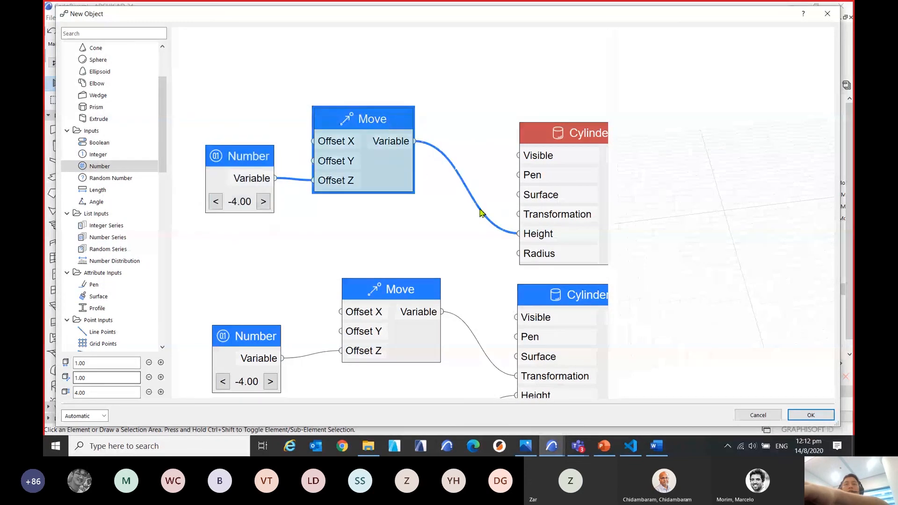
Disconnect Move (Variable) from the upper Cylinder's Height input.
scroll(562, 239, up, 1)
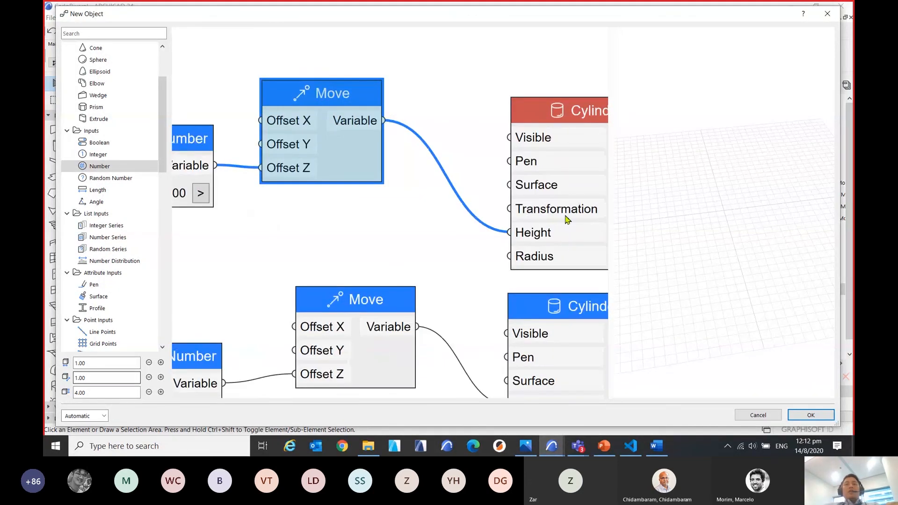
key(ctrl)
click(557, 238)
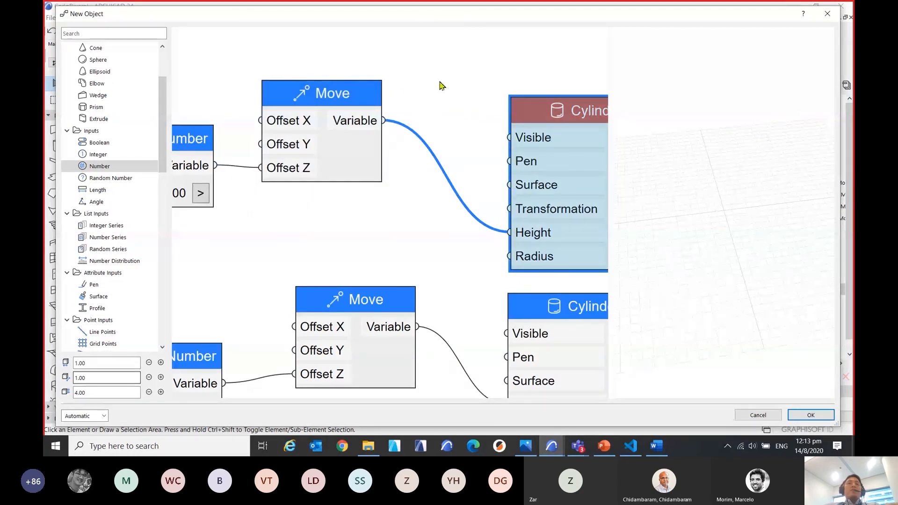
middle_drag(440, 82, 410, 82)
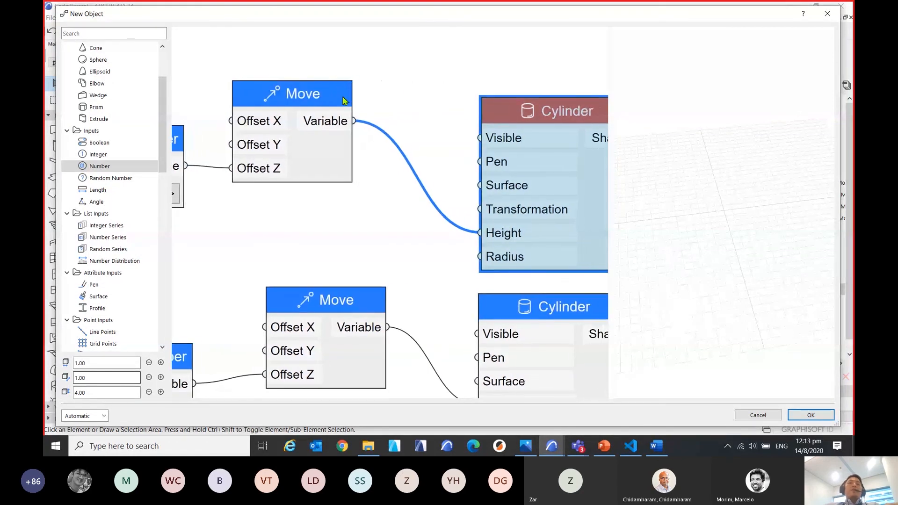
right_click(505, 234)
mouse_move(536, 240)
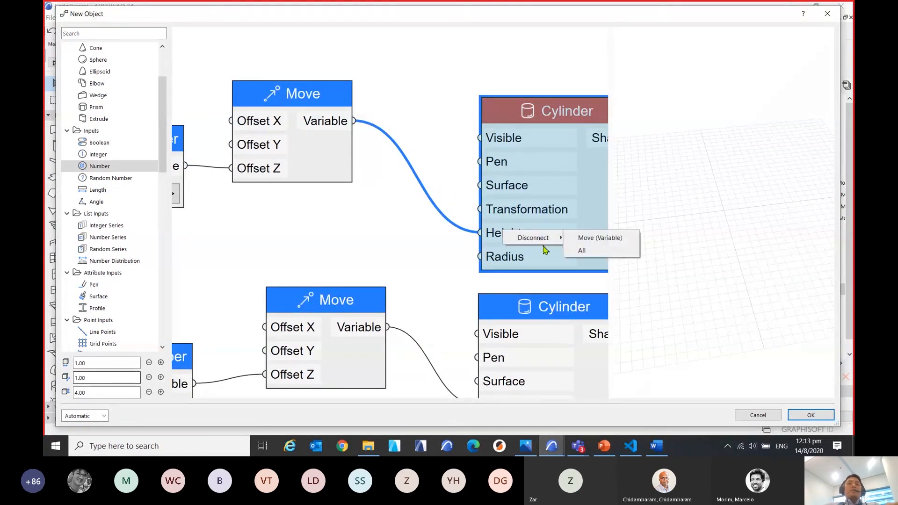
click(589, 238)
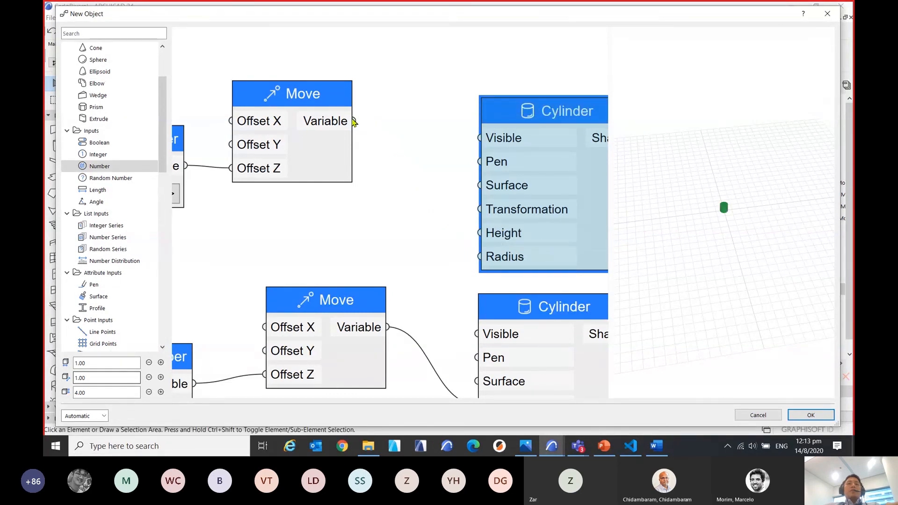
Connect the pasted Move node's Variable output to the upper Cylinder's Transformation input and inspect the result in 3D.
drag(354, 121, 495, 224)
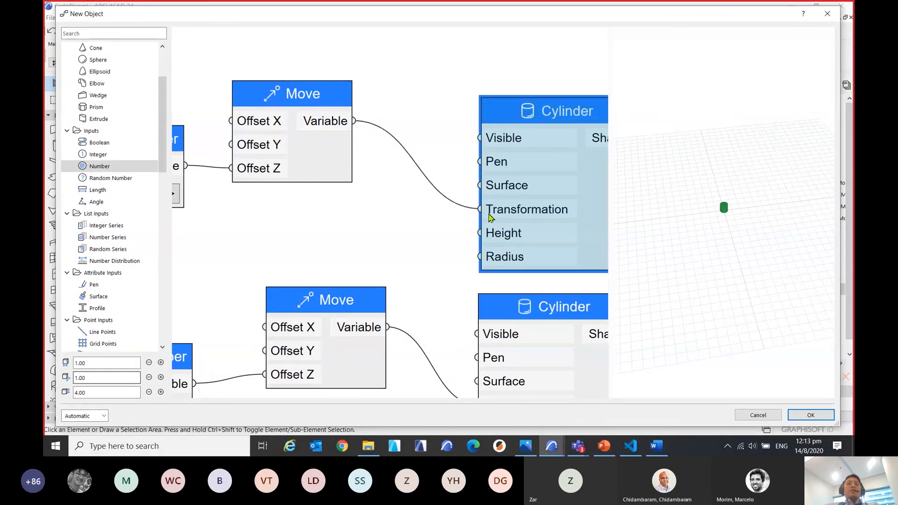
drag(761, 277, 752, 254)
scroll(729, 249, up, 3)
scroll(728, 251, up, 5)
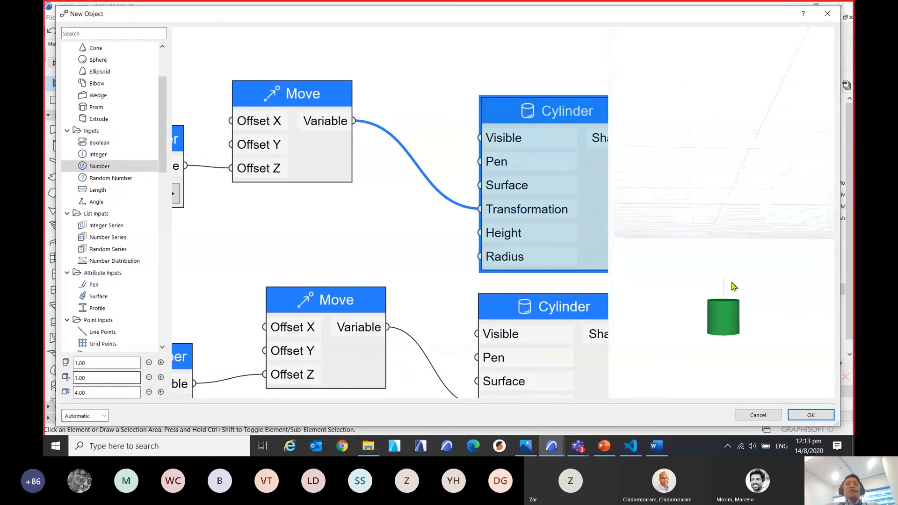
scroll(315, 214, down, 3)
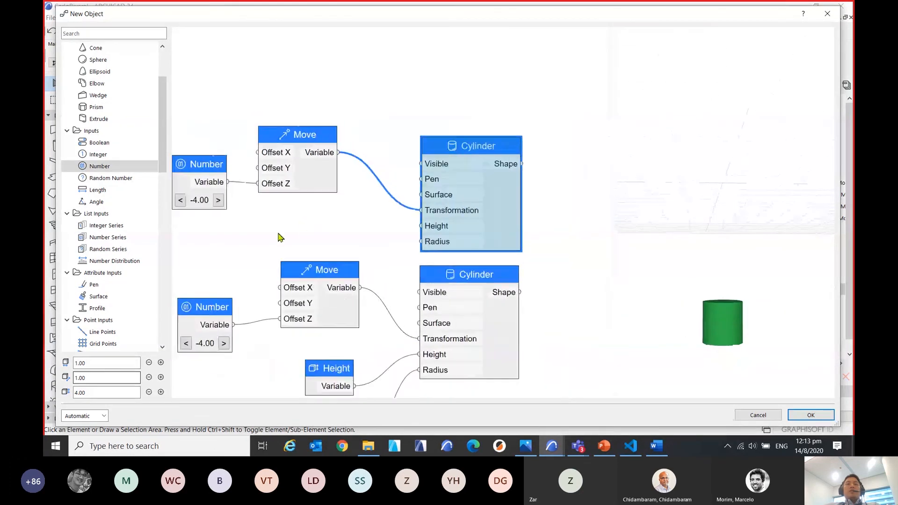
Place the original Number node further up between the two Move nodes, and delete the duplicate Number node.
middle_drag(279, 237, 389, 219)
drag(318, 287, 287, 239)
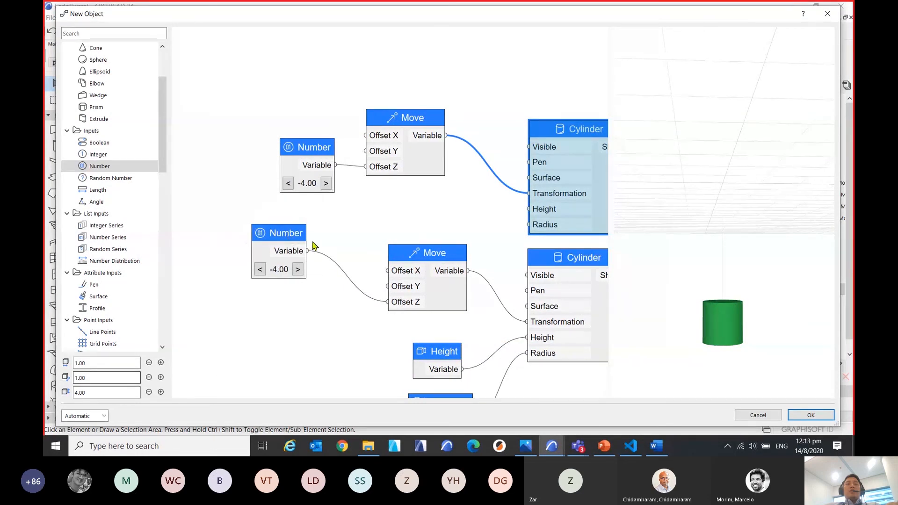
click(317, 149)
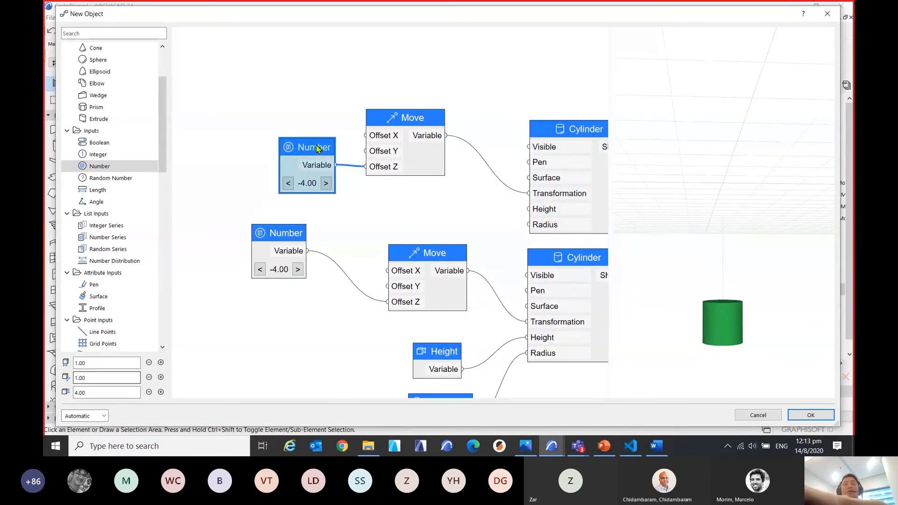
key(Delete)
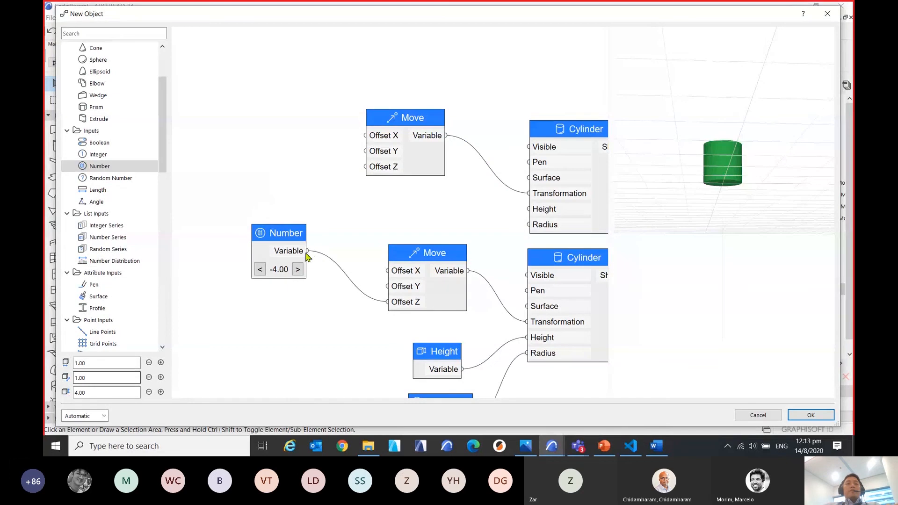
Connect the Number node's Variable output to the upper Move node's Offset Z and place the Number node level between both Move nodes.
drag(324, 245, 367, 167)
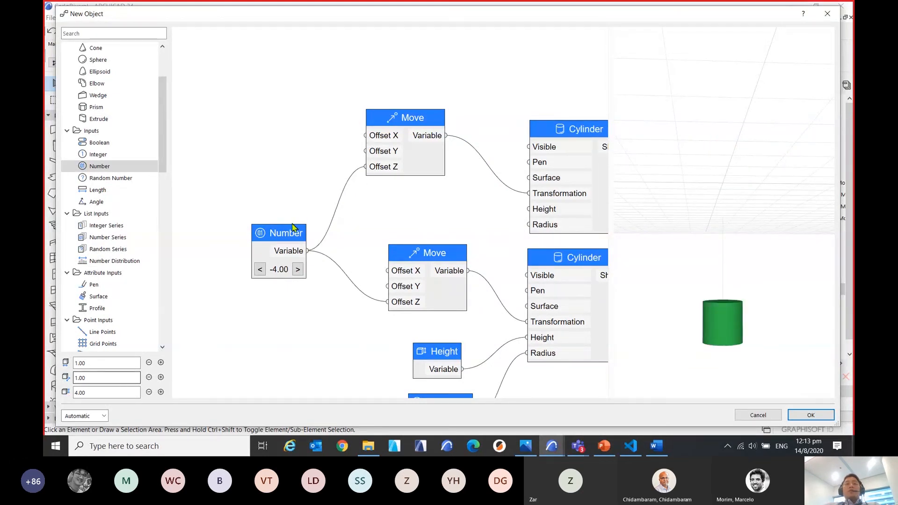
drag(292, 227, 301, 189)
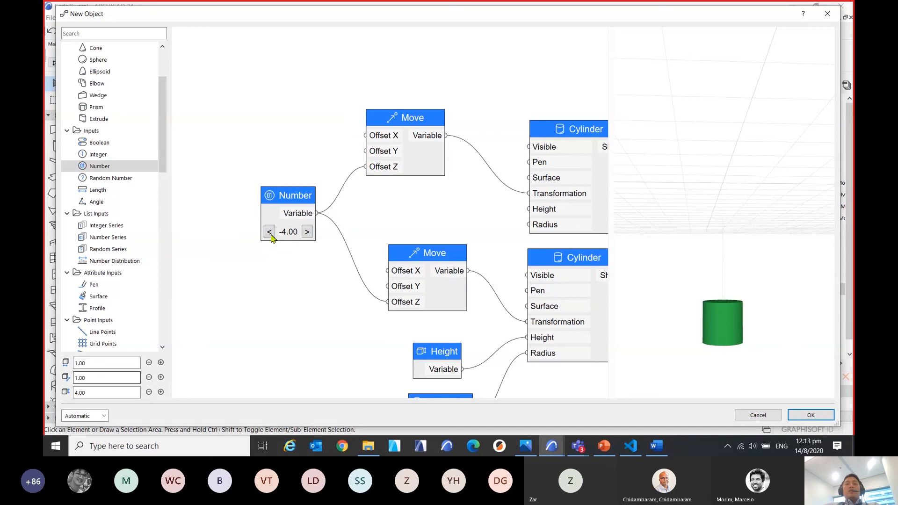
Step the shared Number offset down and up, leave it at -4.50, and inspect the cylinder and rod in the 3D preview.
click(270, 232)
click(270, 232)
click(270, 232)
click(307, 232)
click(307, 232)
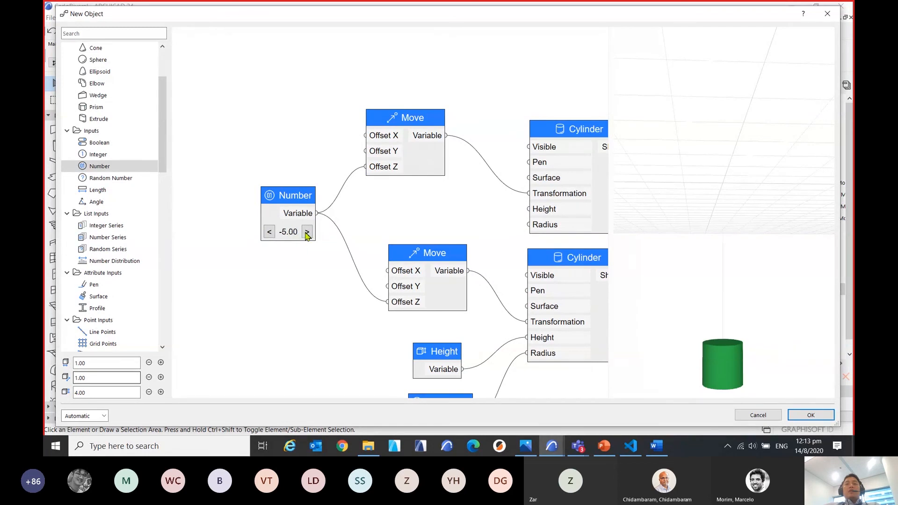
click(307, 232)
click(306, 232)
click(307, 232)
click(307, 232)
click(270, 233)
click(270, 233)
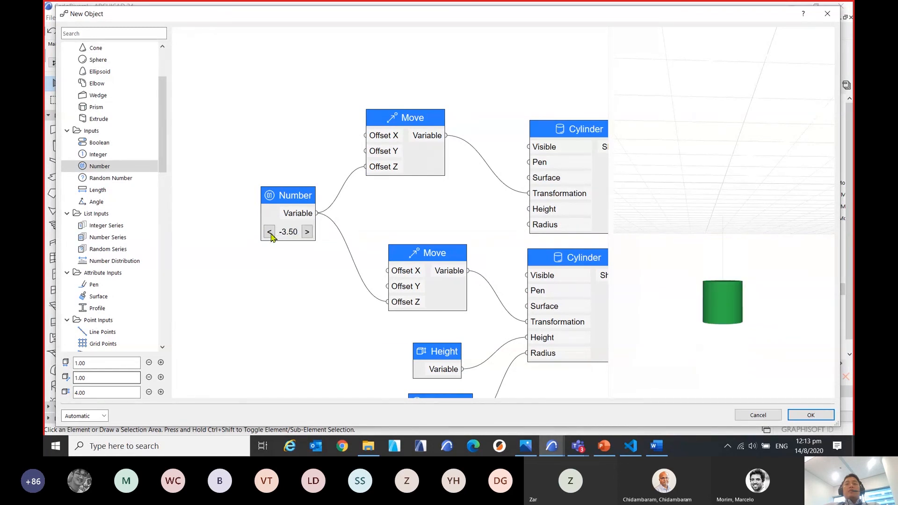
click(270, 233)
click(269, 233)
scroll(393, 232, down, 3)
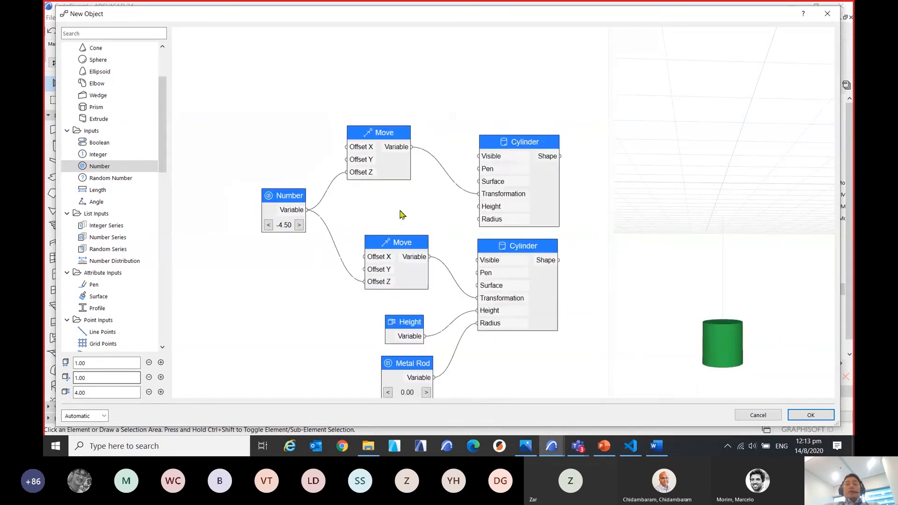
drag(688, 248, 691, 279)
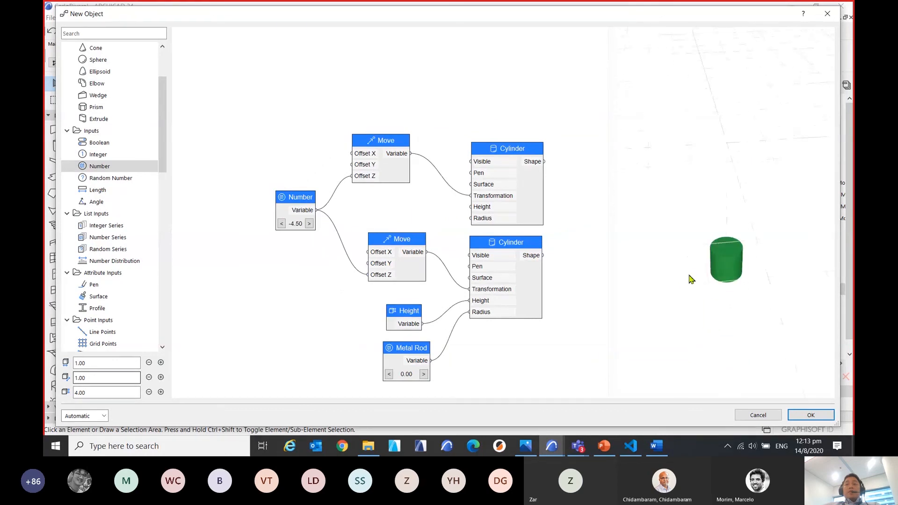
scroll(732, 285, up, 4)
scroll(757, 340, up, 4)
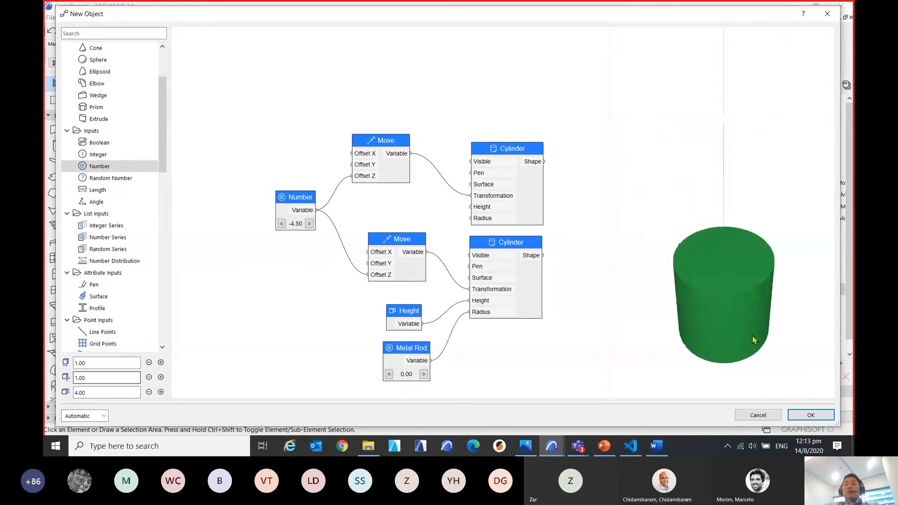
drag(756, 333, 692, 259)
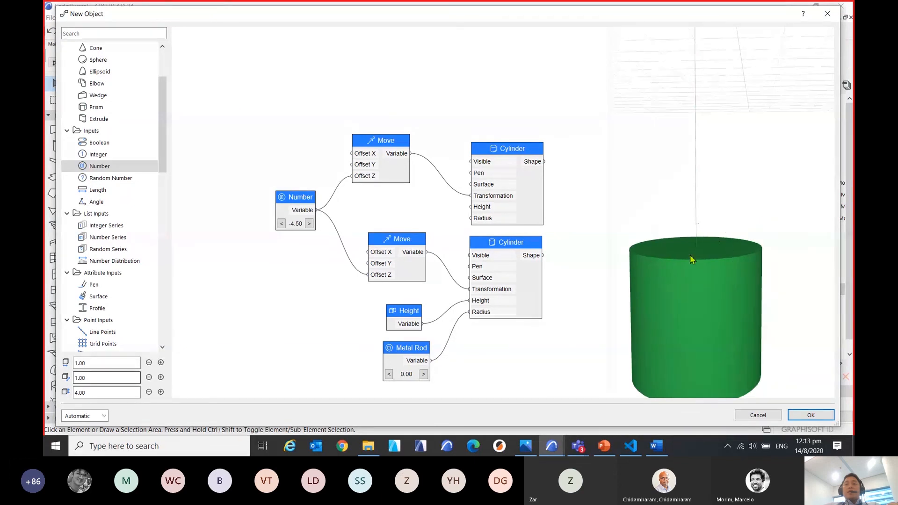
Rename the lower Cylinder node Metal Rod and shift it slightly away from its input nodes.
drag(569, 229, 503, 190)
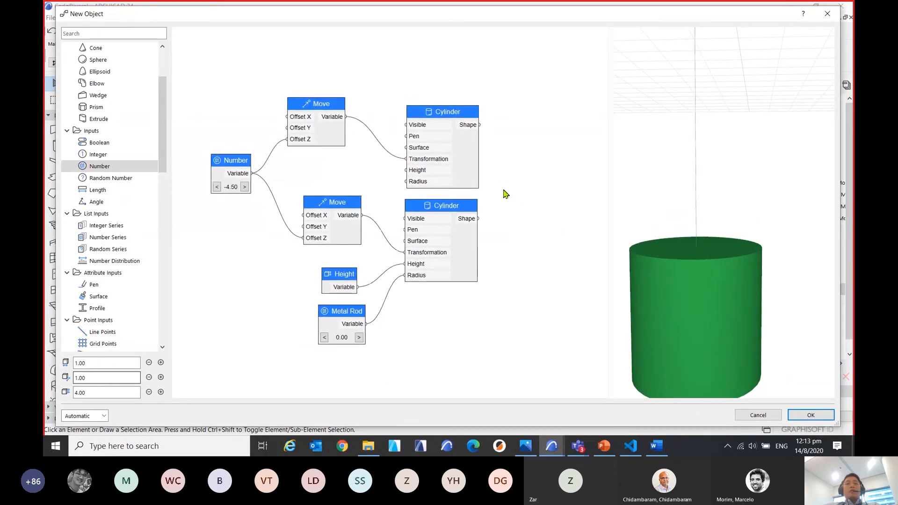
double_click(441, 215)
drag(461, 210, 467, 263)
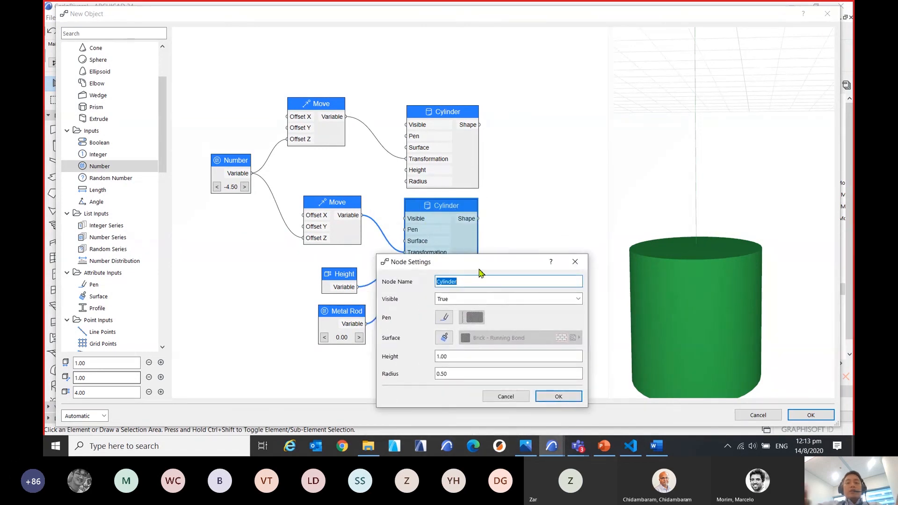
text(Meta)
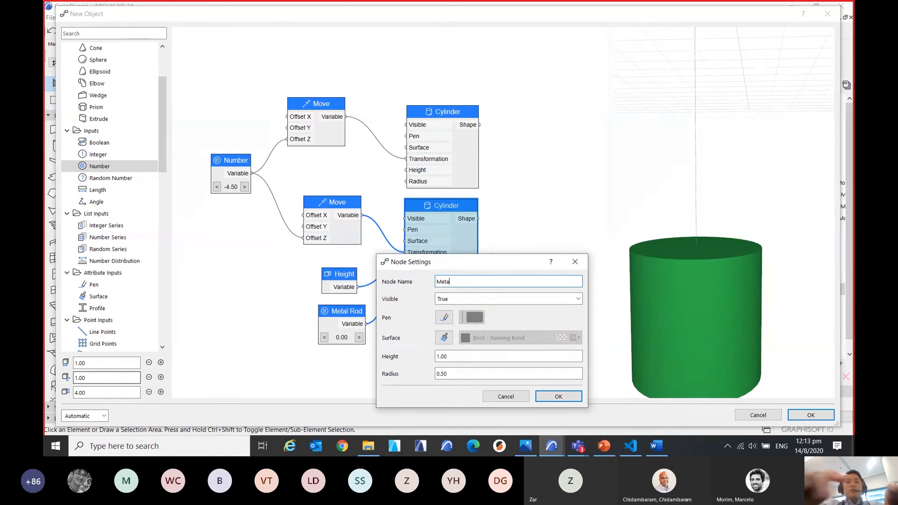
text(l r)
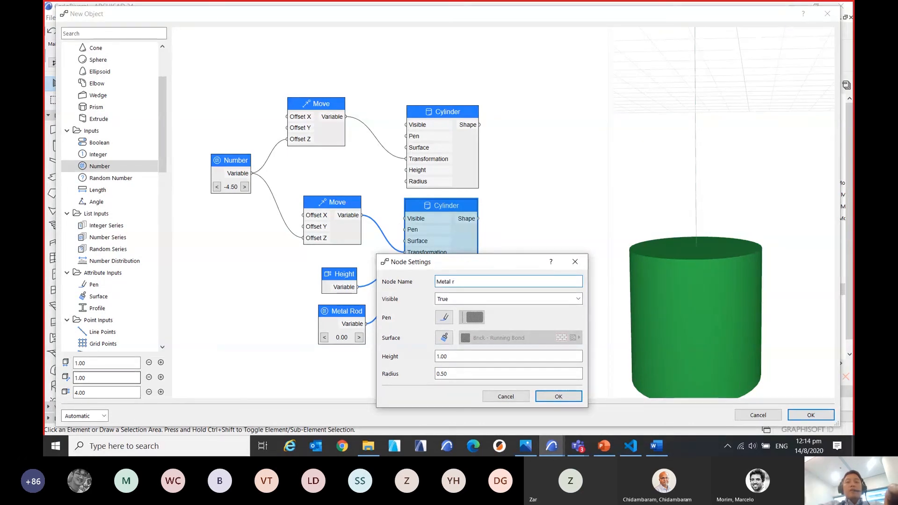
key(BackSpace)
text(Rod)
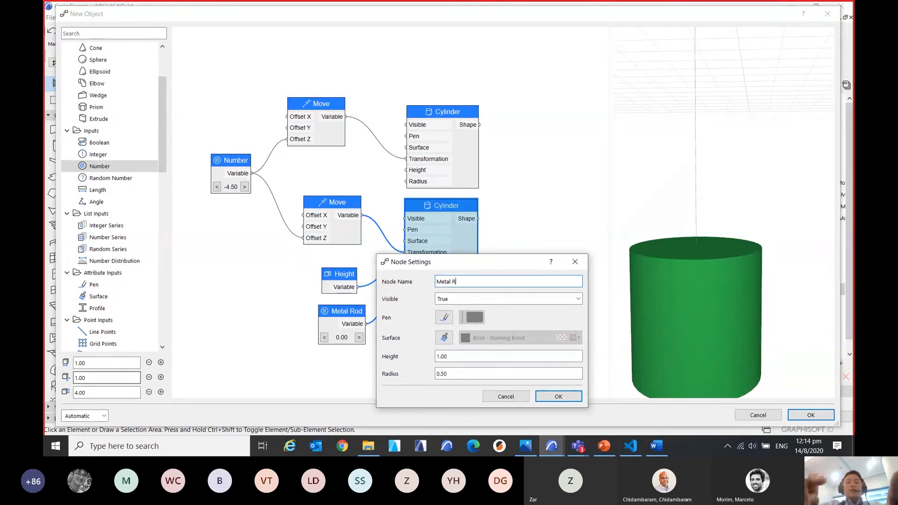
click(562, 397)
drag(450, 209, 458, 220)
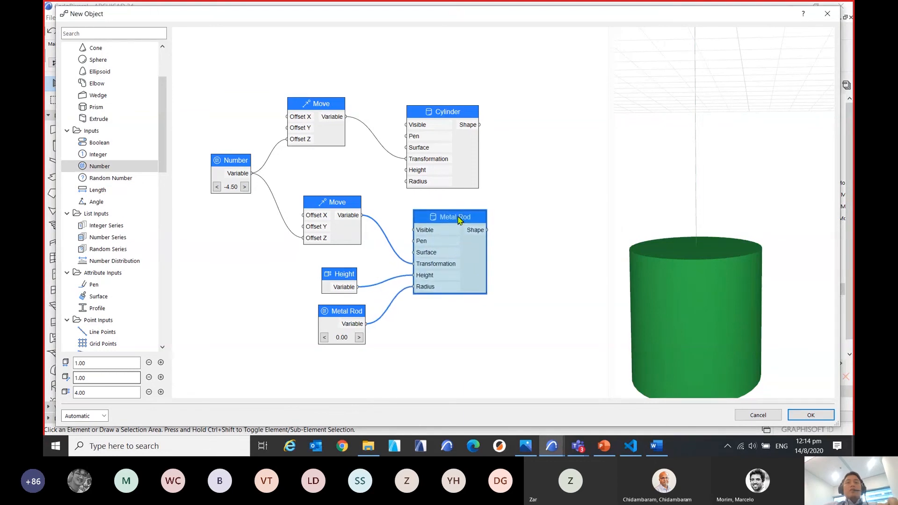
Rename the upper Cylinder node LED and line up its Move node above the lower Move node.
drag(458, 128, 468, 133)
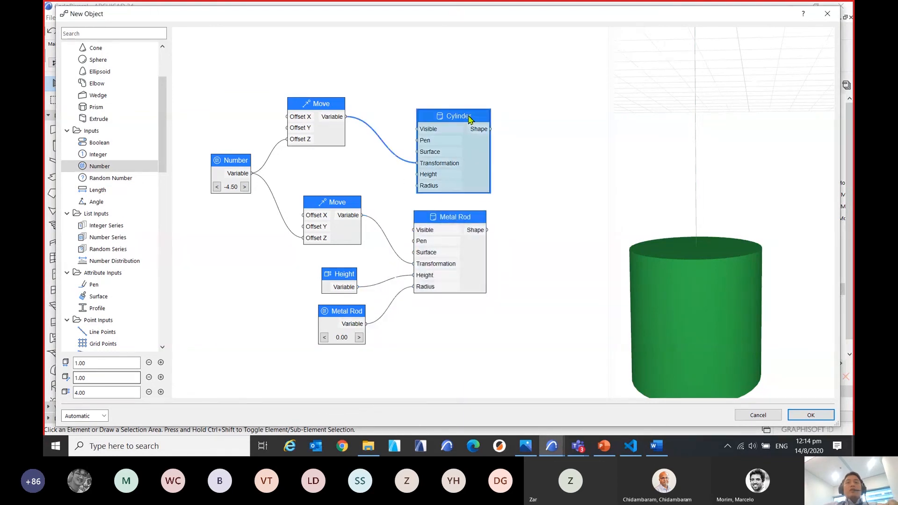
double_click(482, 143)
text(LED)
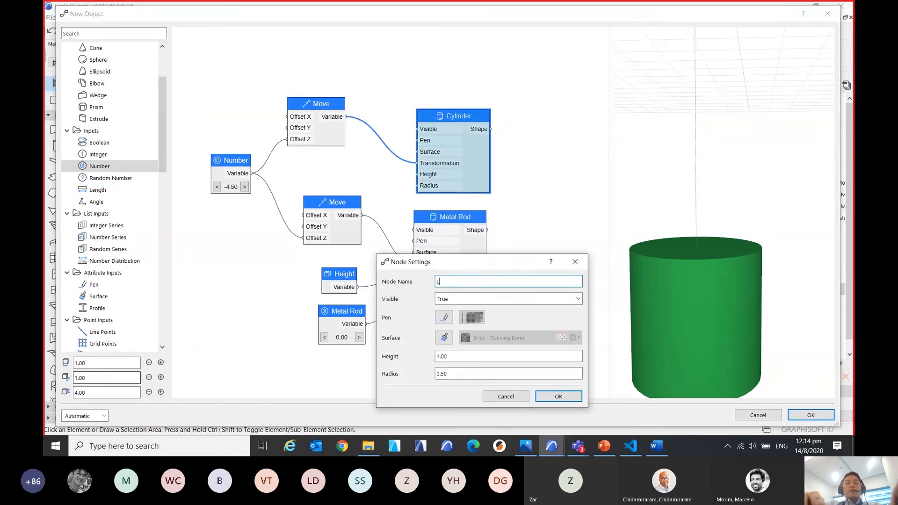
click(559, 396)
drag(326, 111, 342, 113)
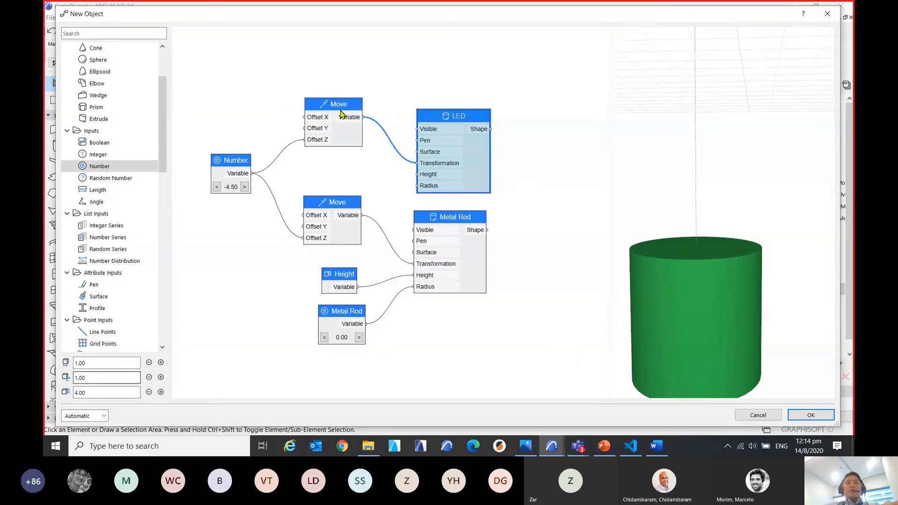
Add a Number node between the two Move nodes and connect its Variable output to the LED node's Height input.
scroll(426, 187, up, 4)
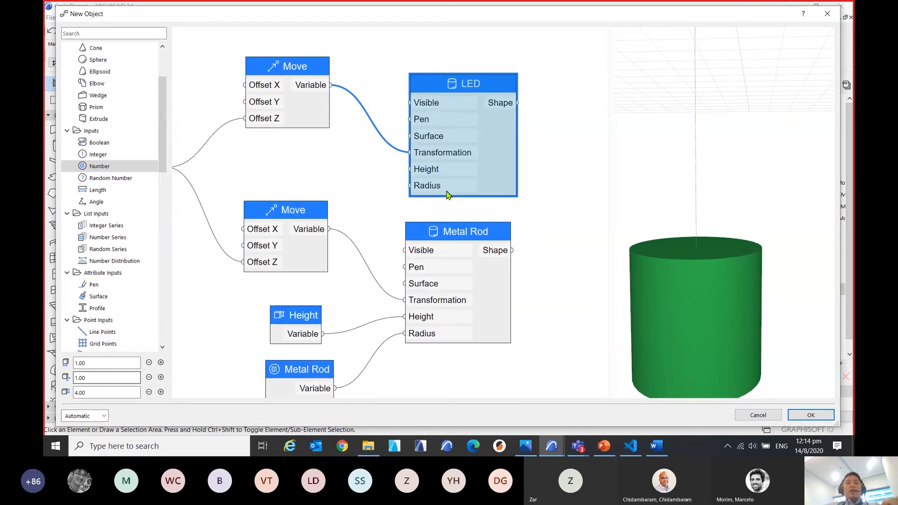
scroll(380, 250, down, 3)
middle_drag(380, 249, 411, 217)
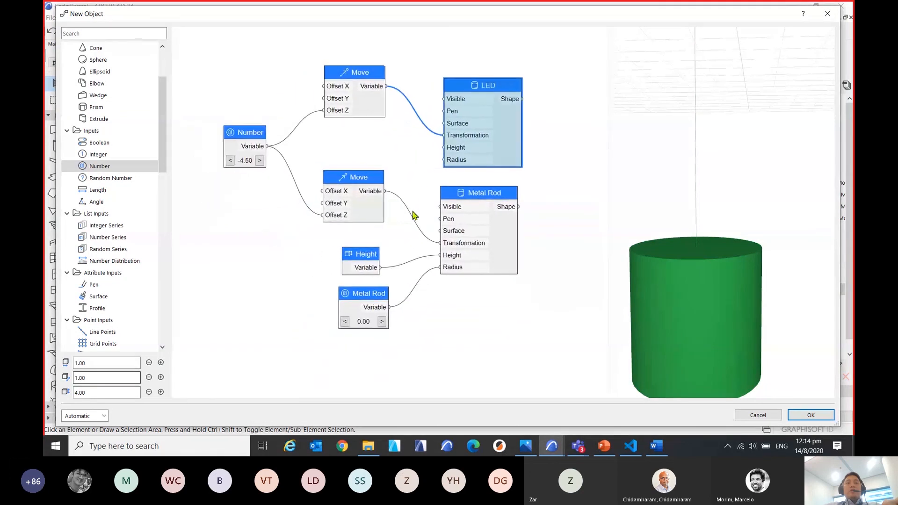
double_click(100, 167)
drag(394, 198, 361, 131)
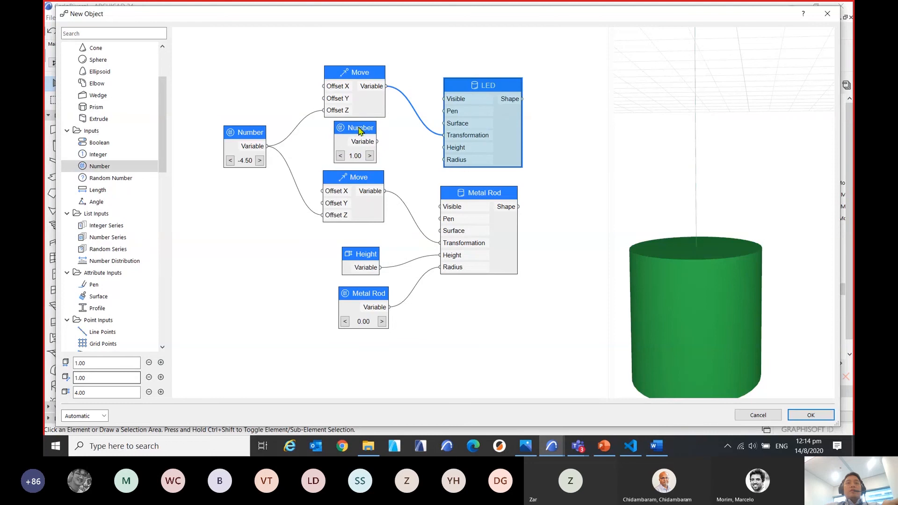
middle_drag(418, 151, 371, 150)
scroll(336, 165, up, 2)
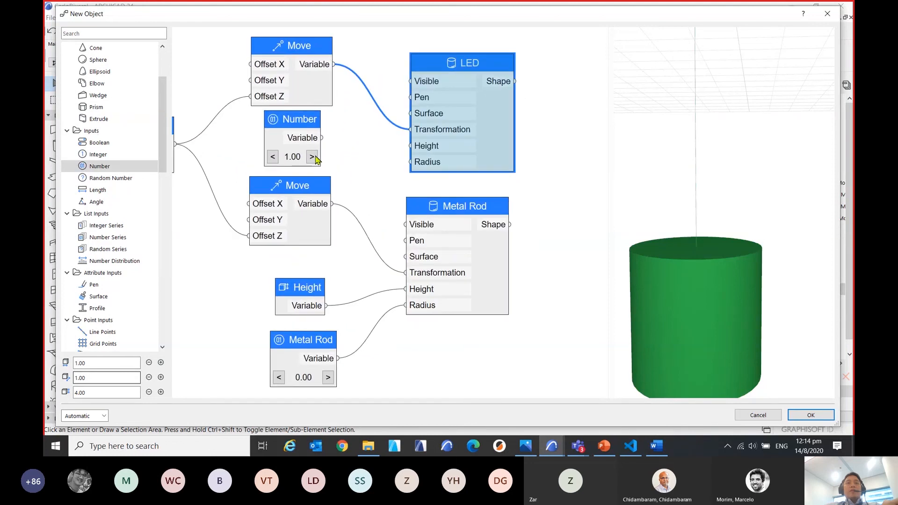
drag(316, 159, 420, 155)
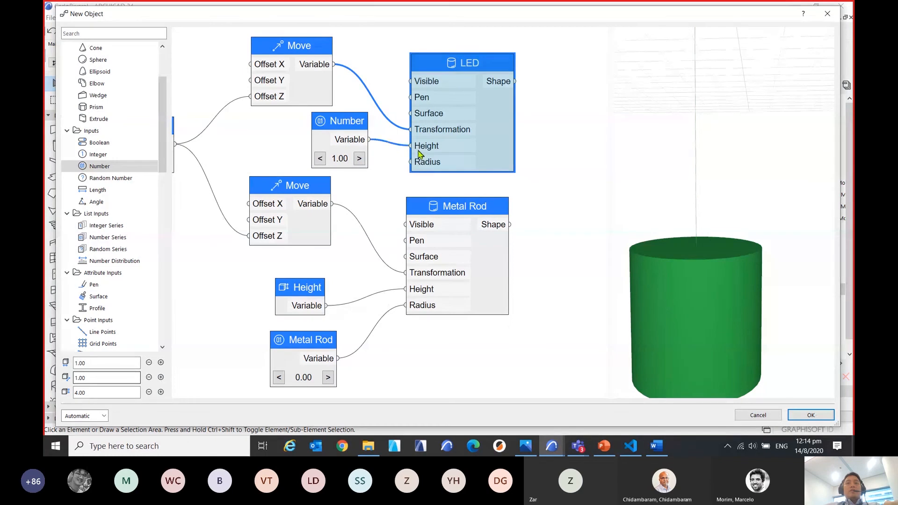
Name the new Number node LED, set Create Parameter to True, and name the parameter LED Height.
double_click(354, 124)
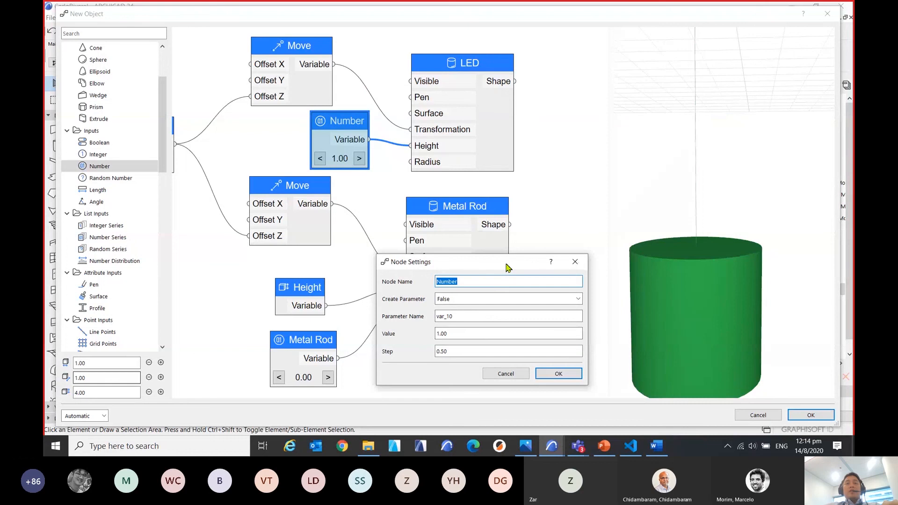
drag(504, 265, 429, 234)
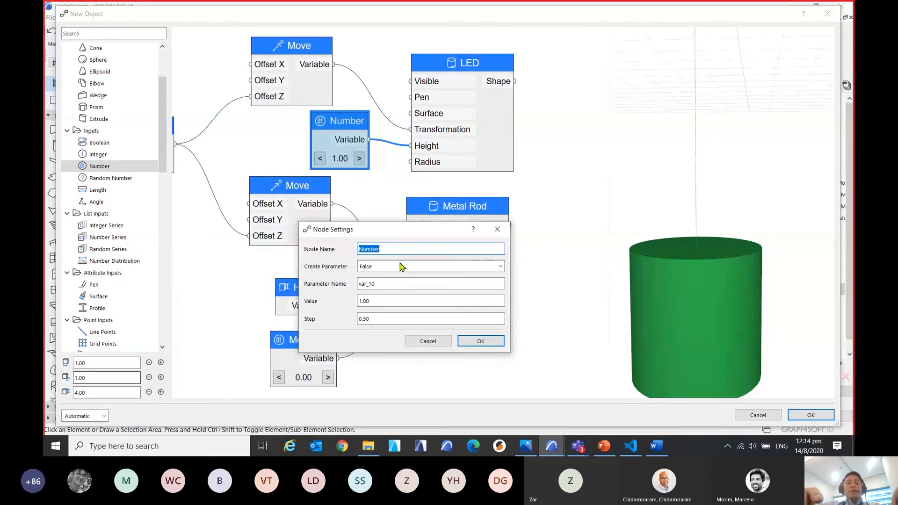
text(LED)
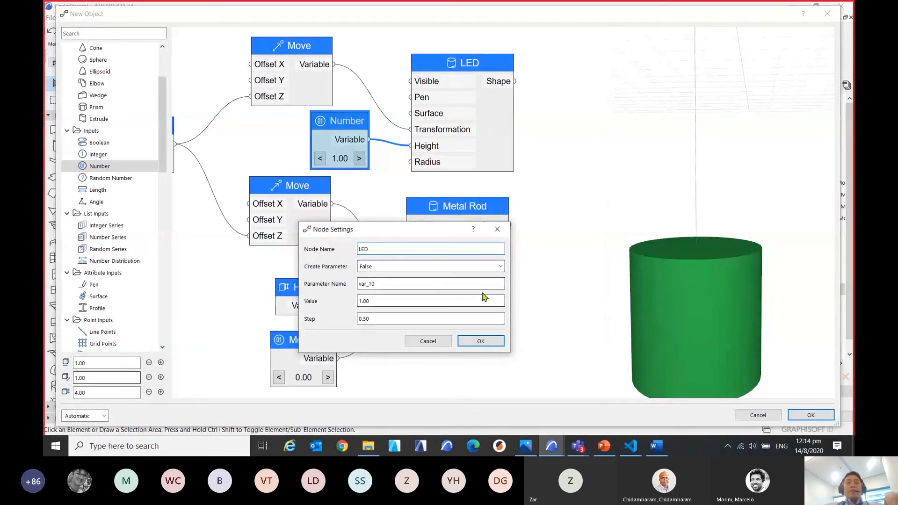
click(475, 268)
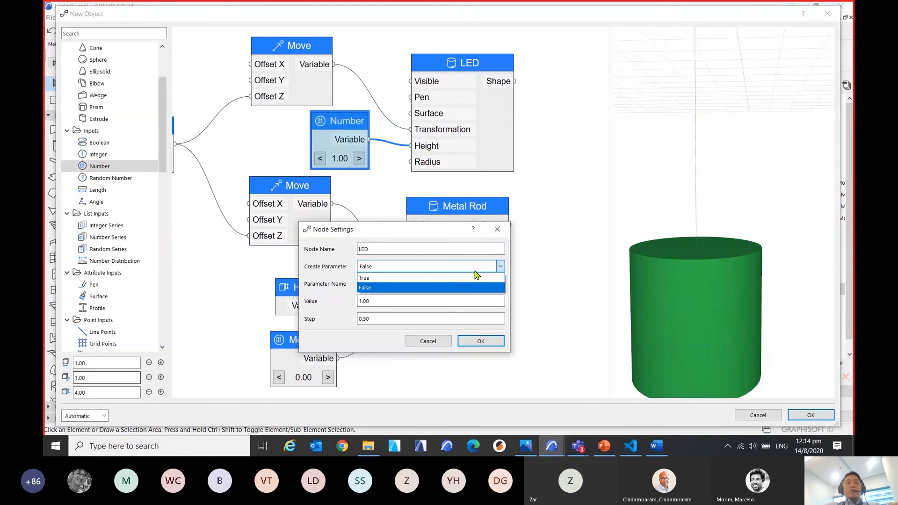
click(472, 277)
drag(390, 249, 314, 256)
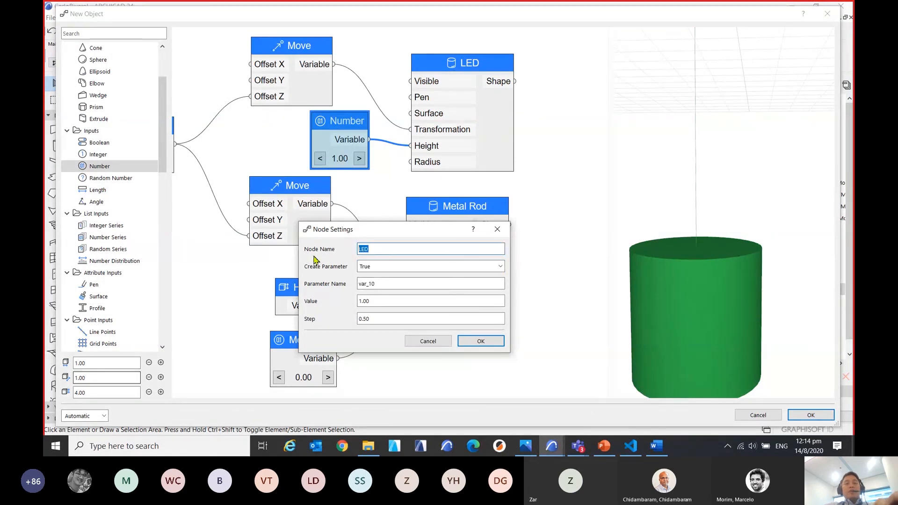
click(387, 282)
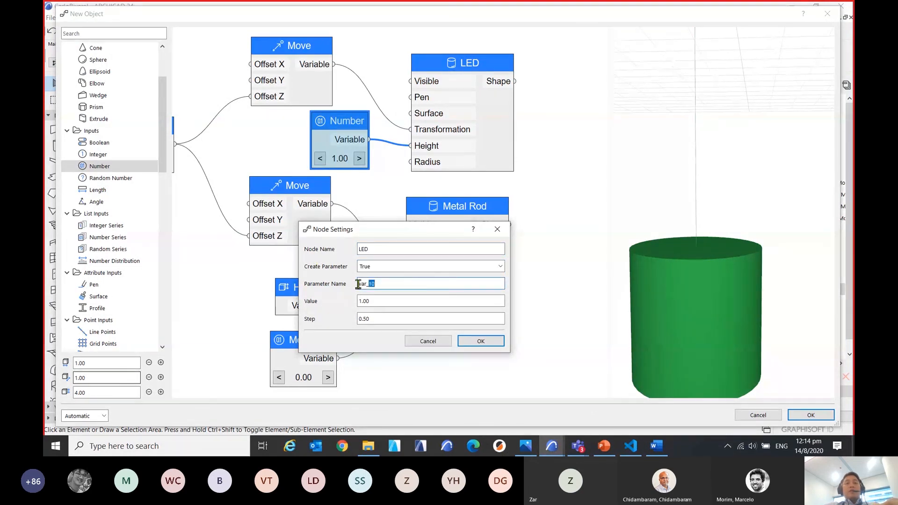
text(LED)
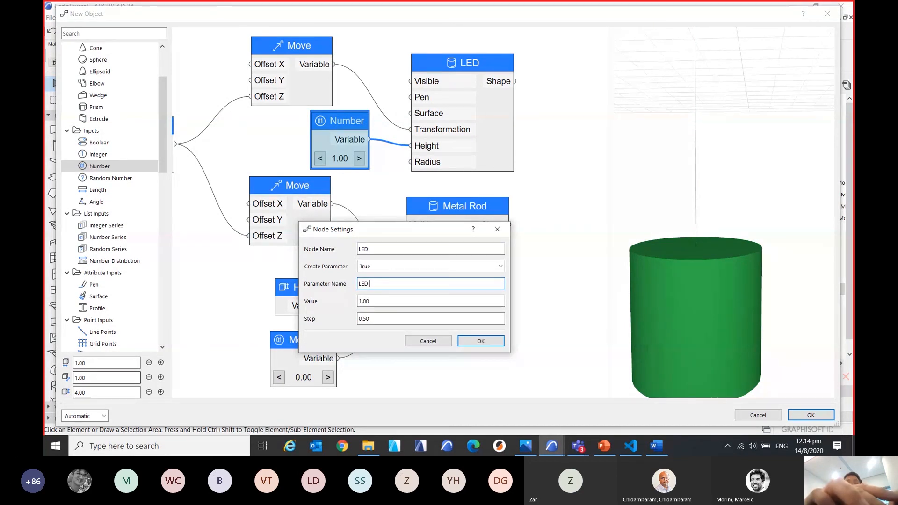
text(He)
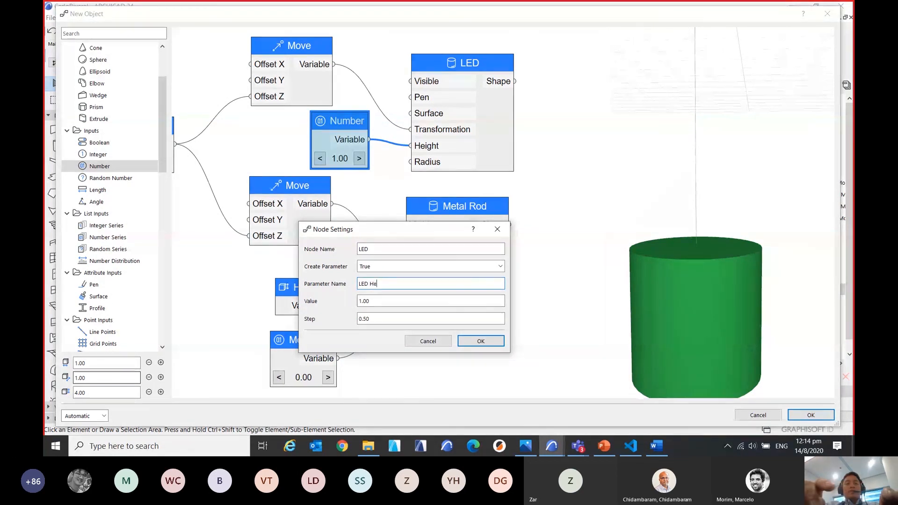
text(ight)
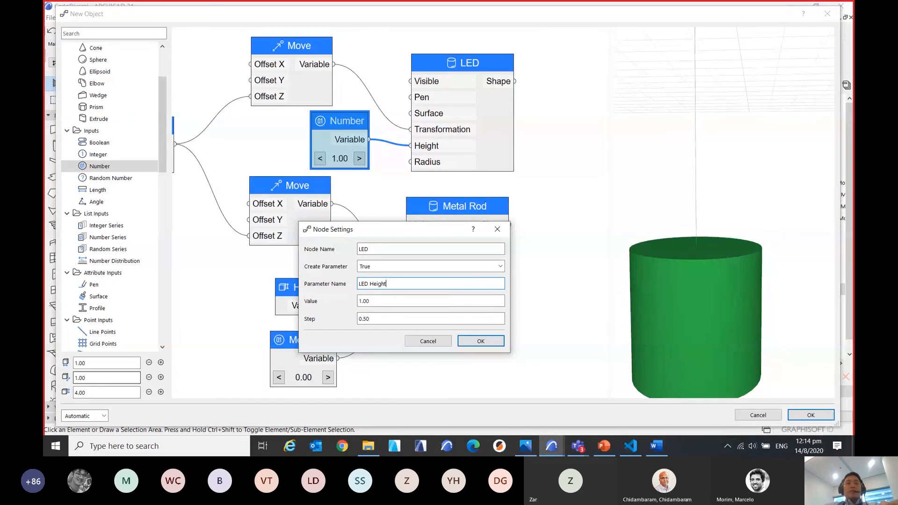
Set the LED Height parameter's value to 0.10 and apply the node settings.
click(405, 301)
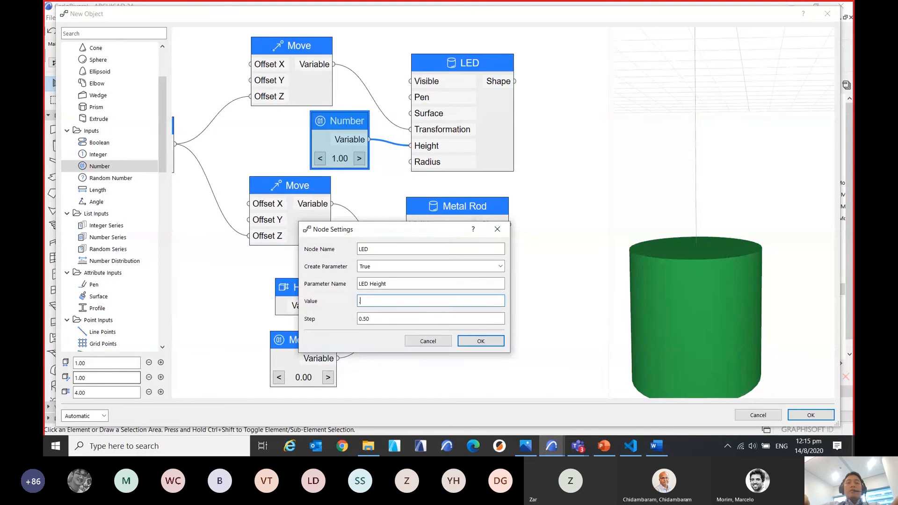
text(0.10)
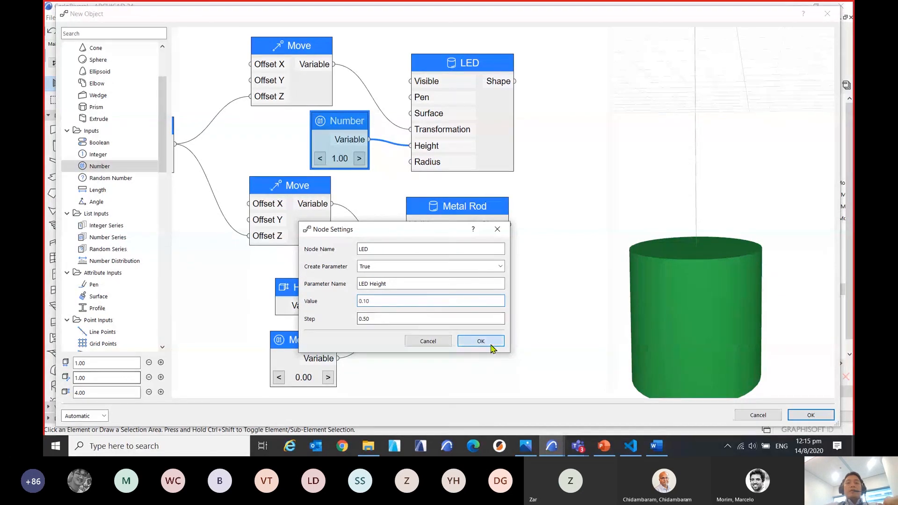
click(491, 344)
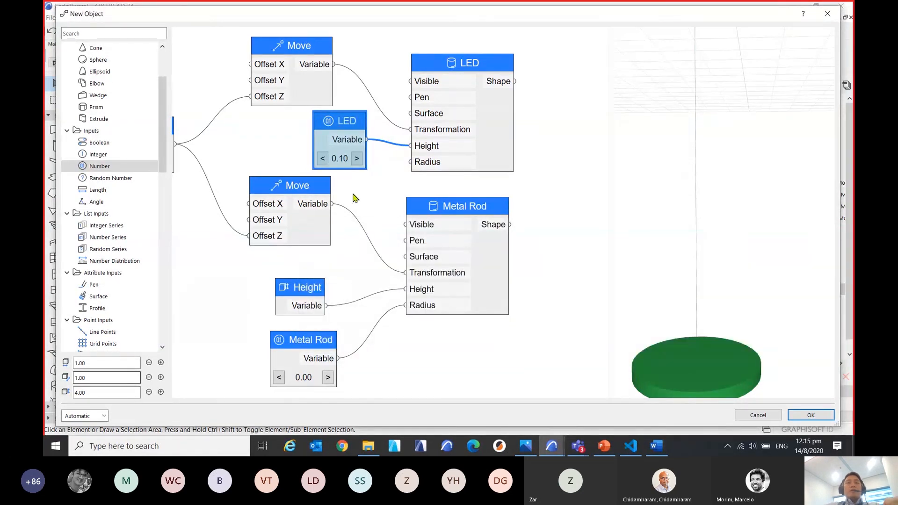
scroll(354, 198, down, 2)
scroll(384, 196, down, 2)
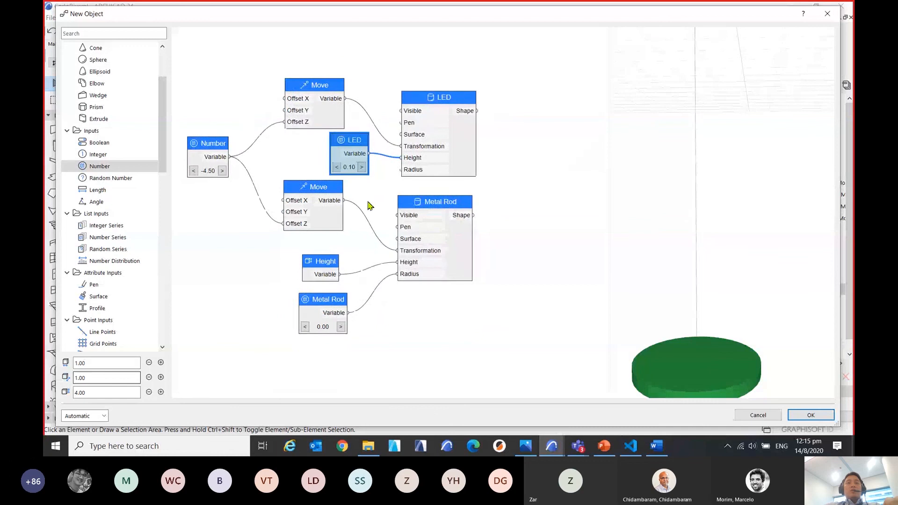
Move the Metal Rod cylinder node and its Move node farther down, away from the LED nodes.
middle_drag(395, 166, 422, 161)
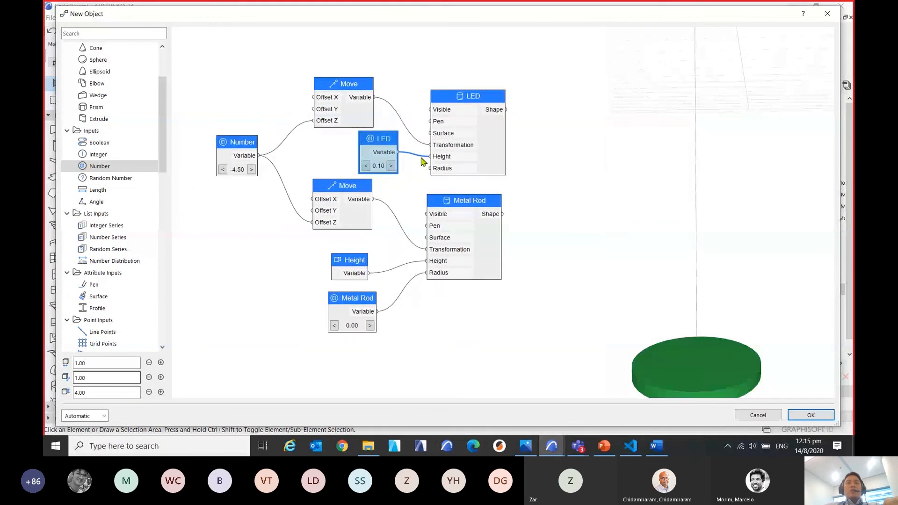
middle_drag(345, 142, 344, 122)
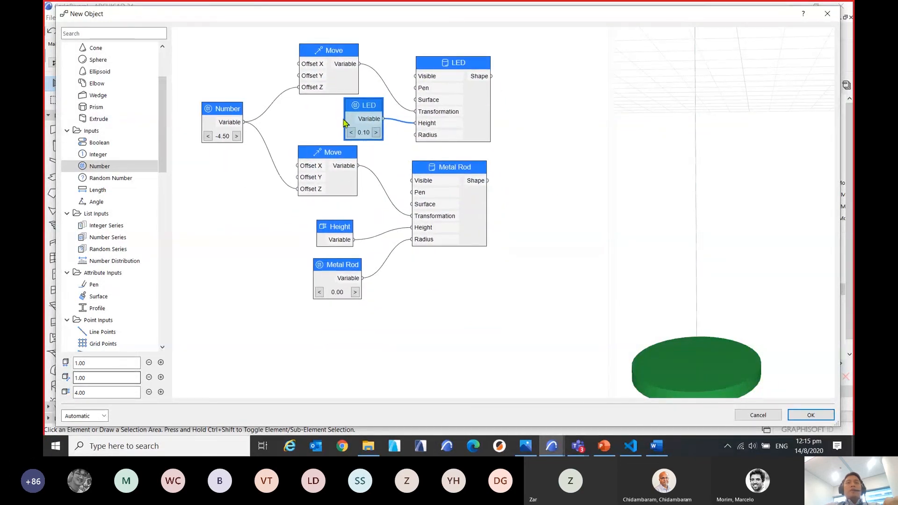
drag(462, 174, 481, 229)
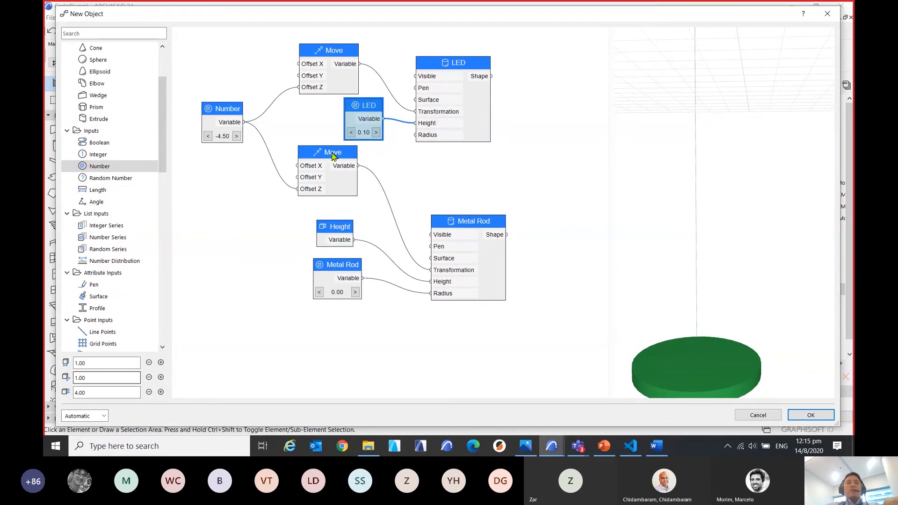
drag(333, 154, 350, 169)
Group the Metal Rod cylinder node with its Move, Height and Metal Rod number nodes, and move the group farther down.
drag(528, 346, 281, 197)
right_click(348, 188)
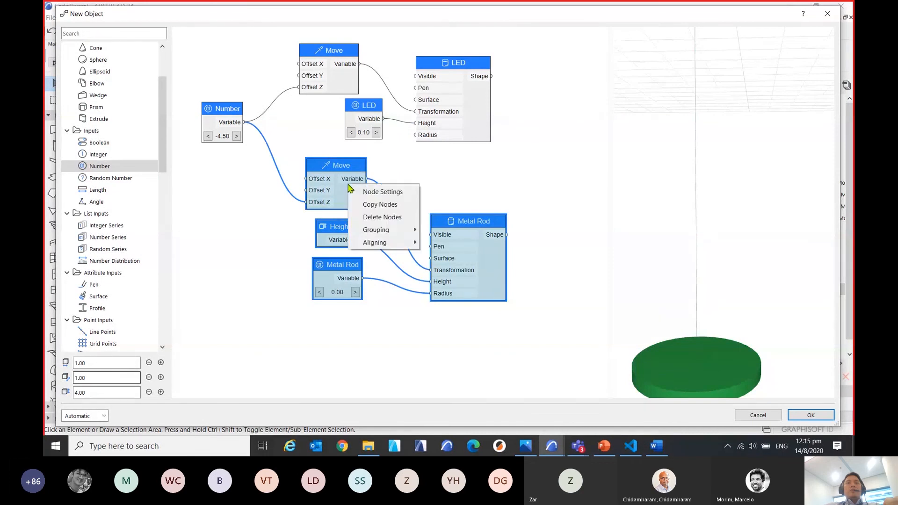
mouse_move(406, 230)
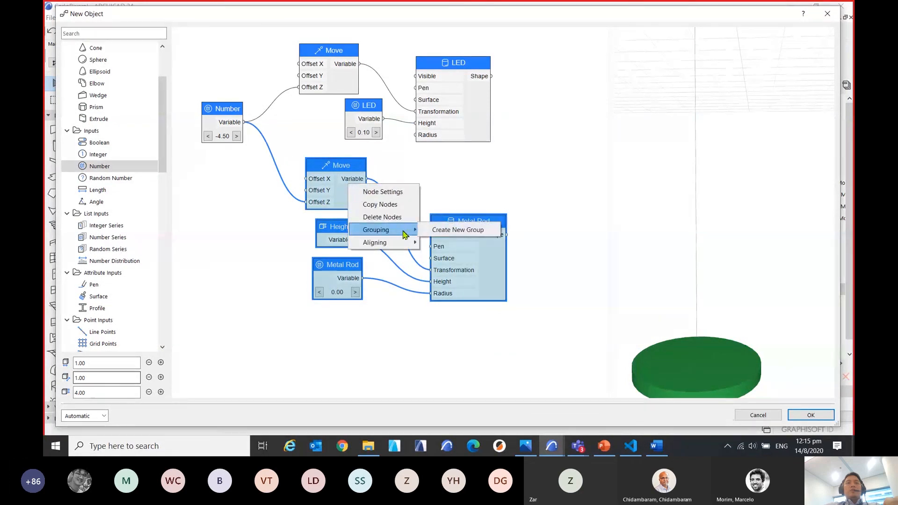
click(449, 231)
drag(434, 192, 400, 274)
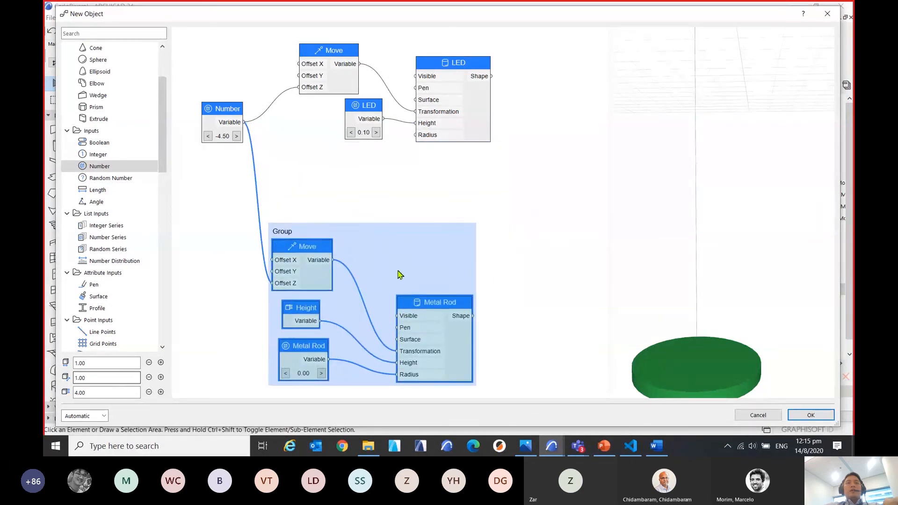
Create a new group from the LED cylinder node, its Move node and the LED number node.
middle_drag(371, 217, 407, 241)
click(323, 258)
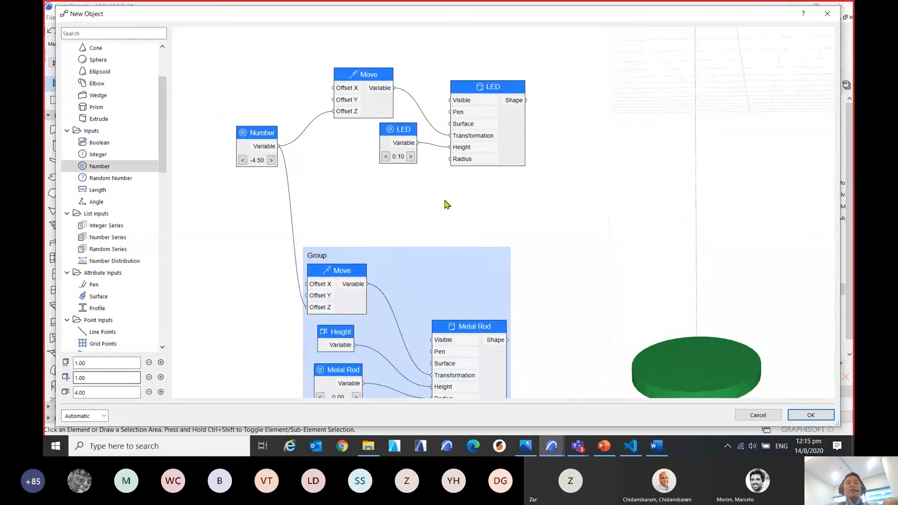
middle_drag(445, 205, 413, 261)
drag(512, 240, 323, 112)
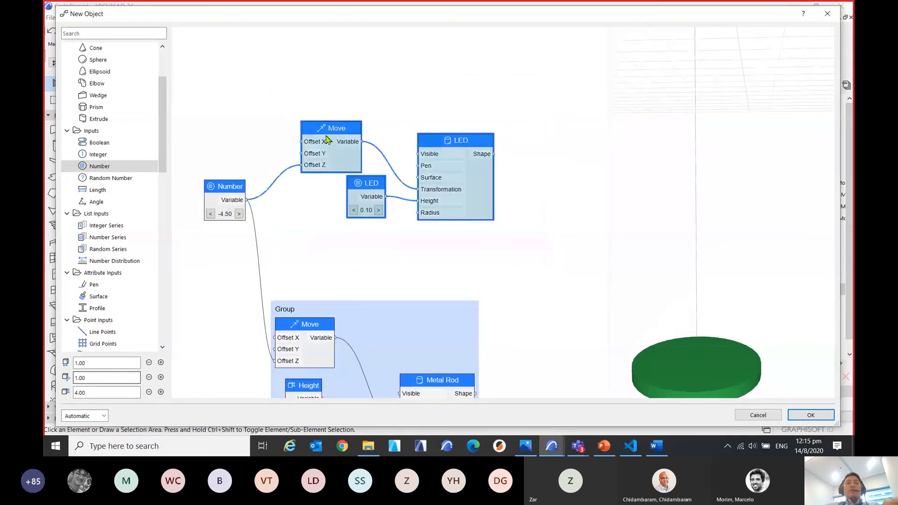
right_click(342, 147)
mouse_move(396, 198)
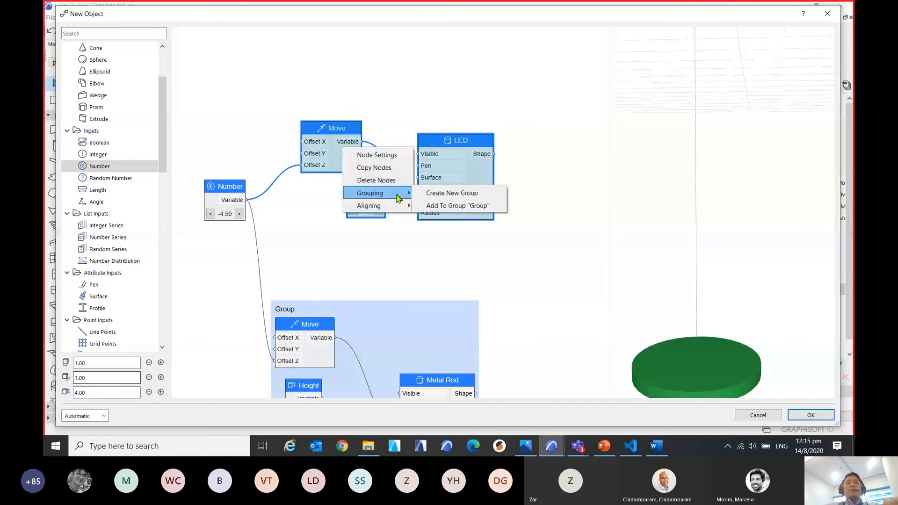
click(435, 193)
Move the LED group up slightly and place the shared Number node midway between the two groups.
scroll(403, 178, down, 2)
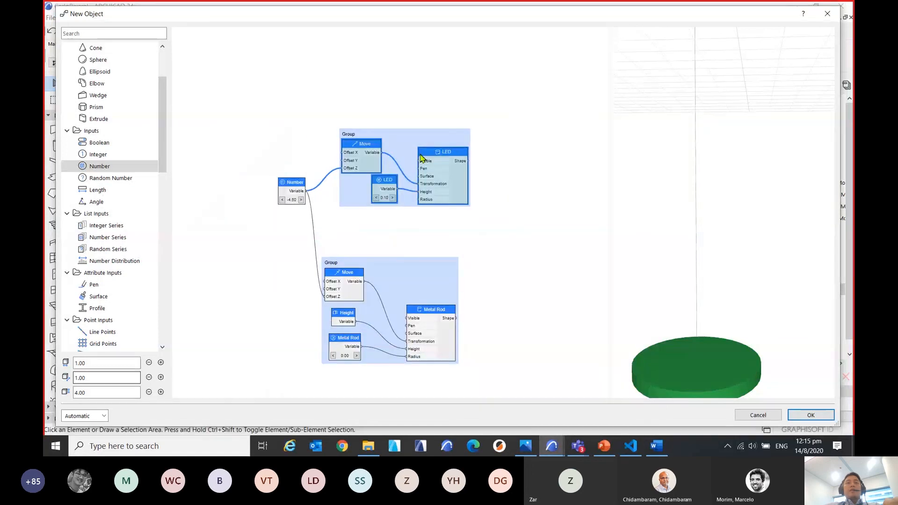
drag(421, 158, 405, 140)
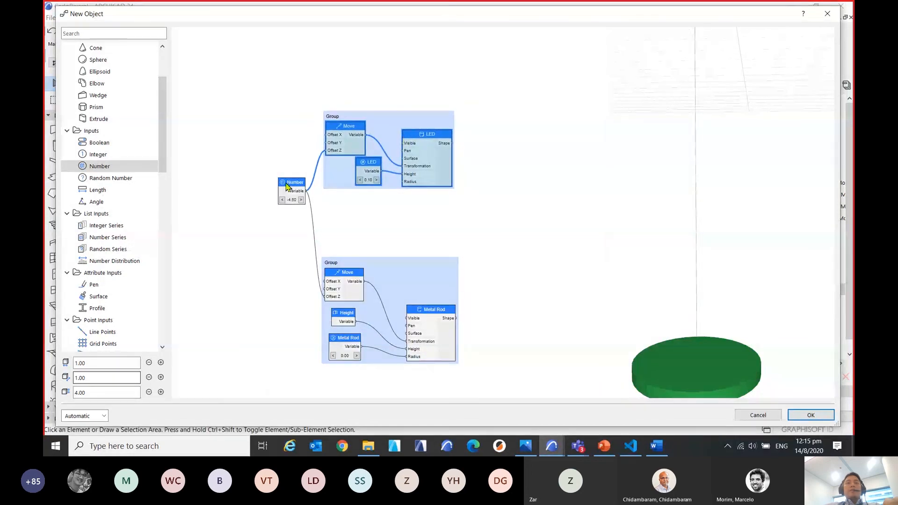
drag(286, 184, 250, 228)
click(470, 241)
middle_drag(491, 240, 461, 224)
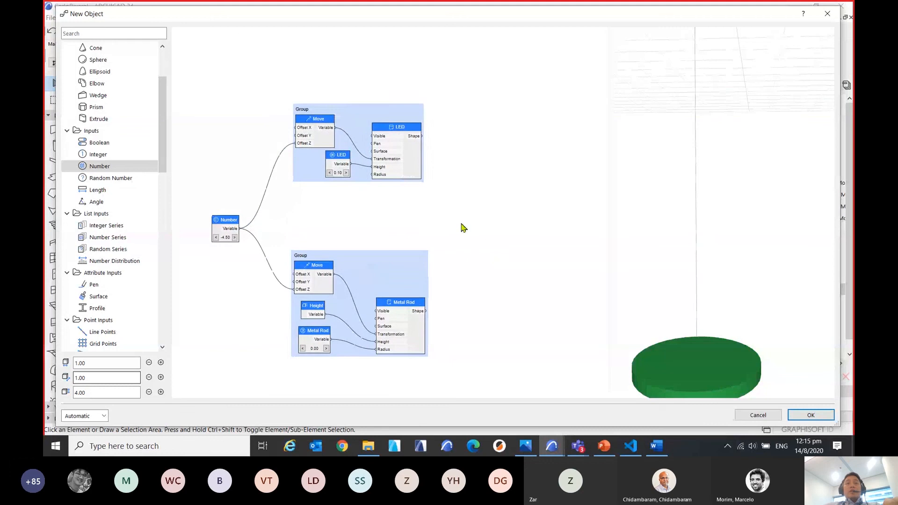
Add a Number node just below the LED group and name it LED Raduis.
scroll(416, 181, up, 3)
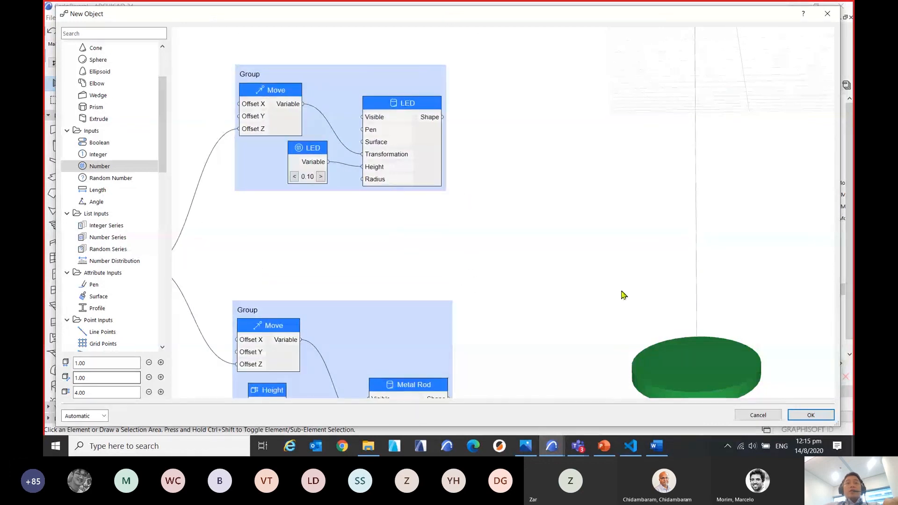
middle_drag(379, 235, 437, 263)
scroll(370, 210, up, 3)
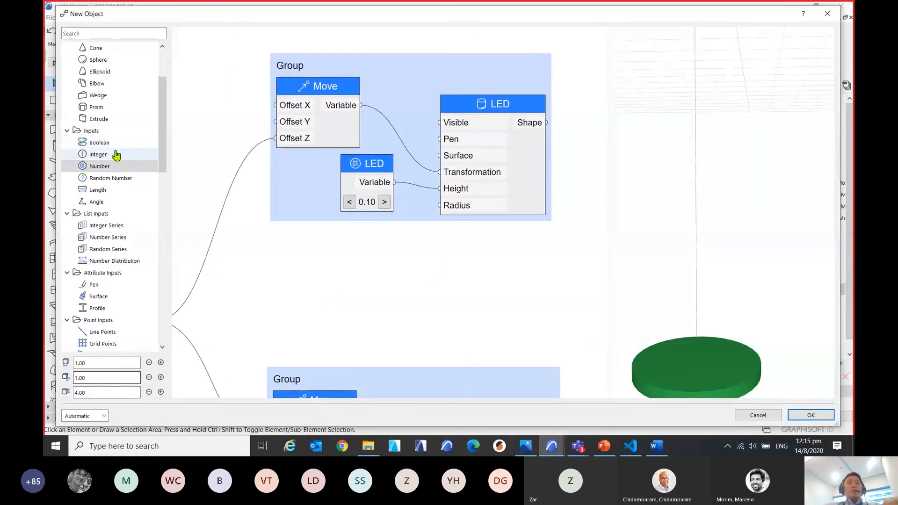
drag(110, 166, 375, 241)
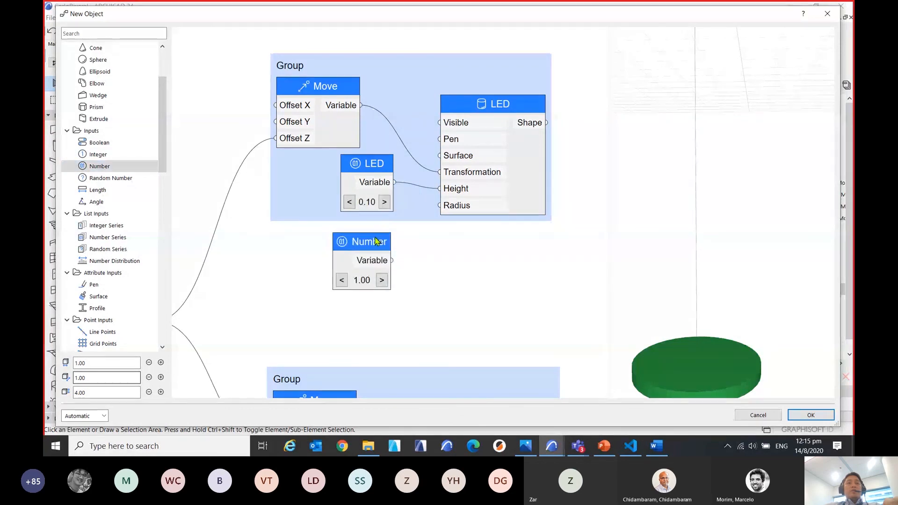
double_click(370, 260)
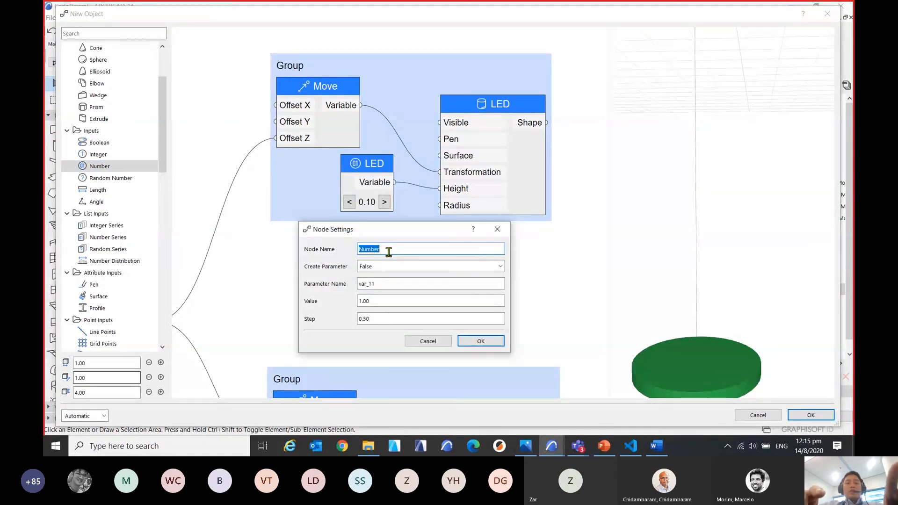
text(led)
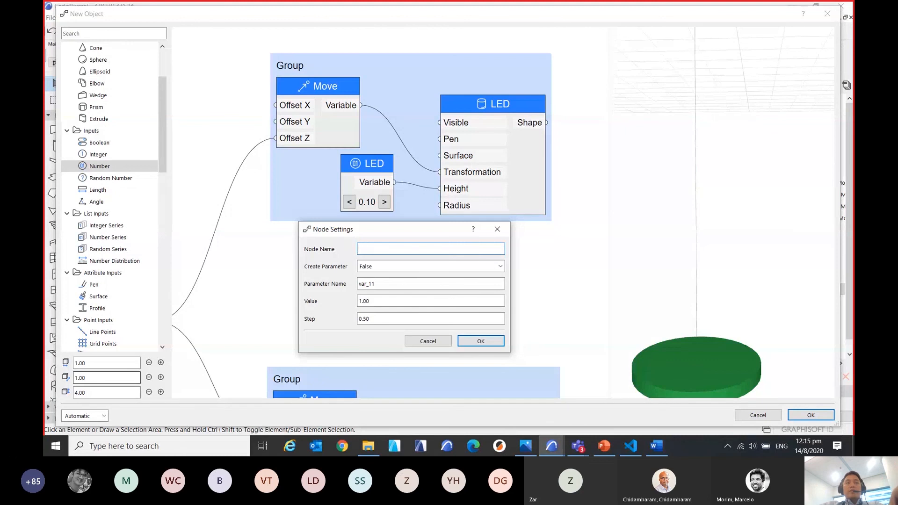
text(LED)
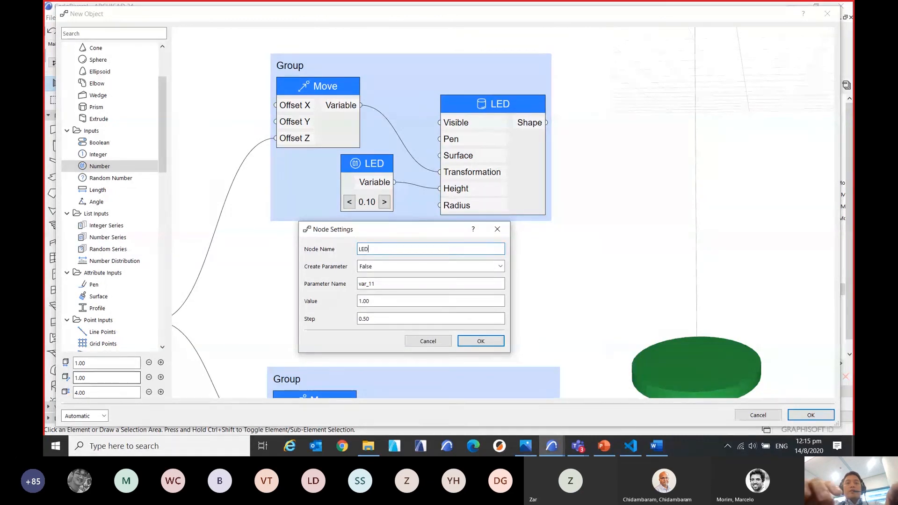
text( Radu)
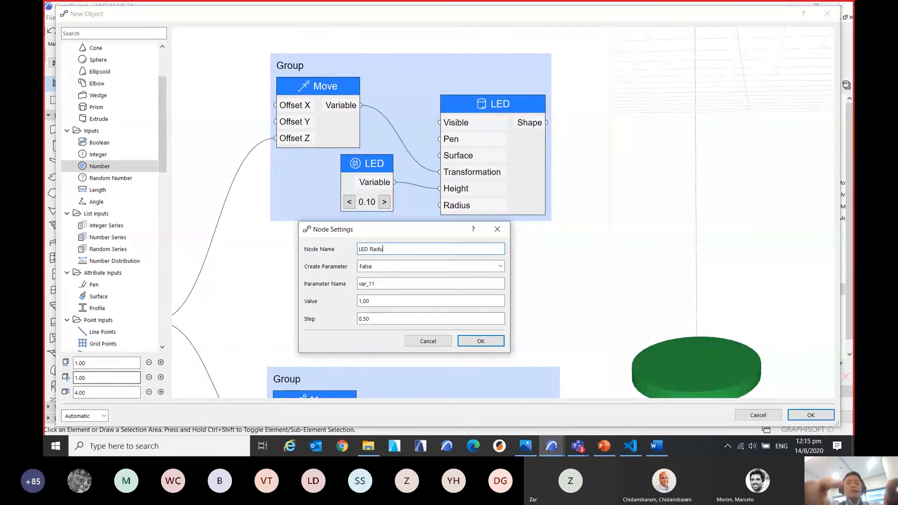
text(is)
Set Create Parameter to True for the LED Raduis node and reuse the node name as its parameter name.
drag(388, 249, 362, 251)
key(ctrl+c)
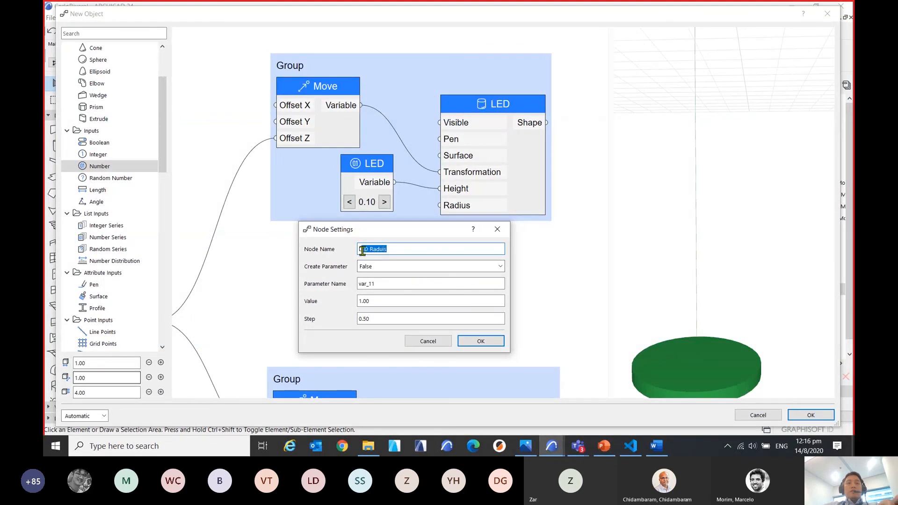
click(384, 267)
click(386, 276)
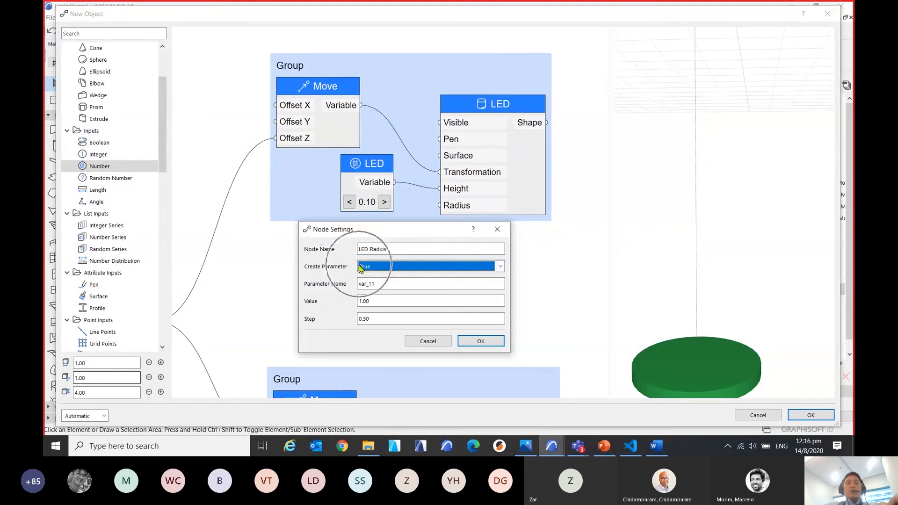
key(Tab)
key(ctrl+v)
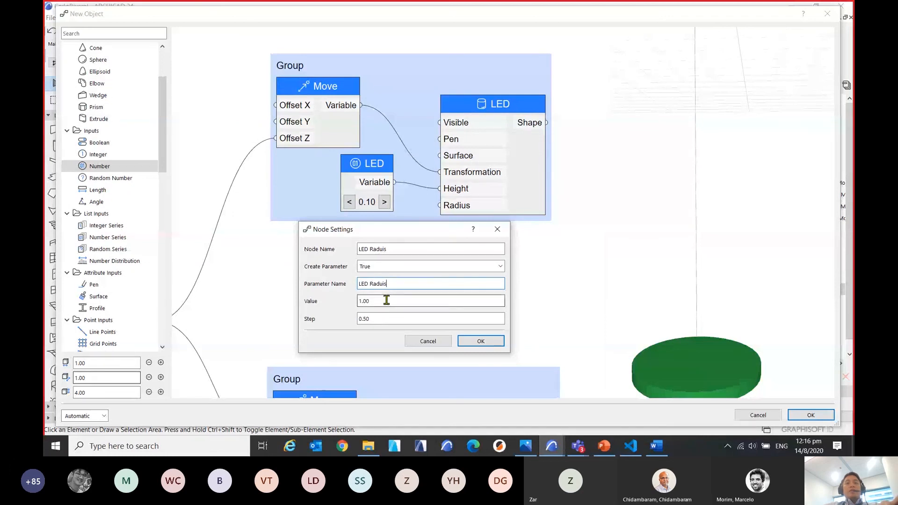
Set the LED Raduis value to 0.4, apply the settings, and connect its Variable output to the LED node's Radius input.
double_click(387, 300)
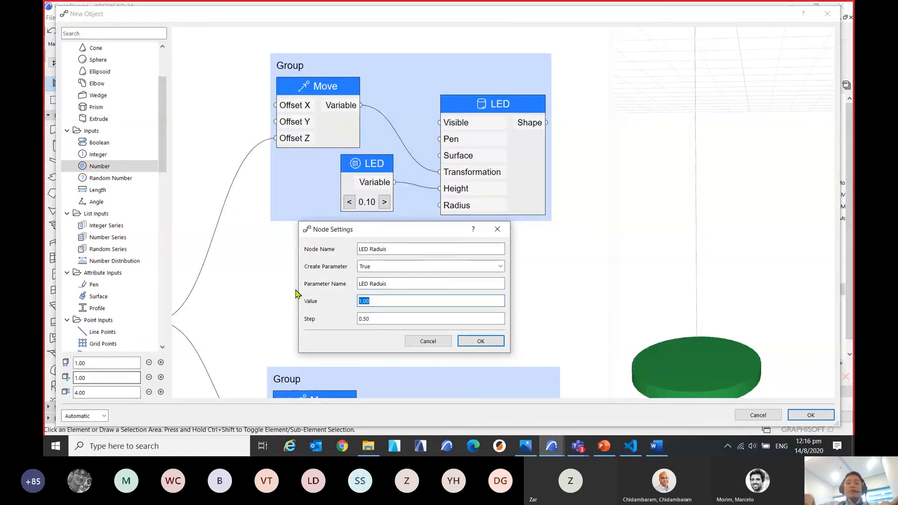
text(.)
key(BackSpace)
text(1.00)
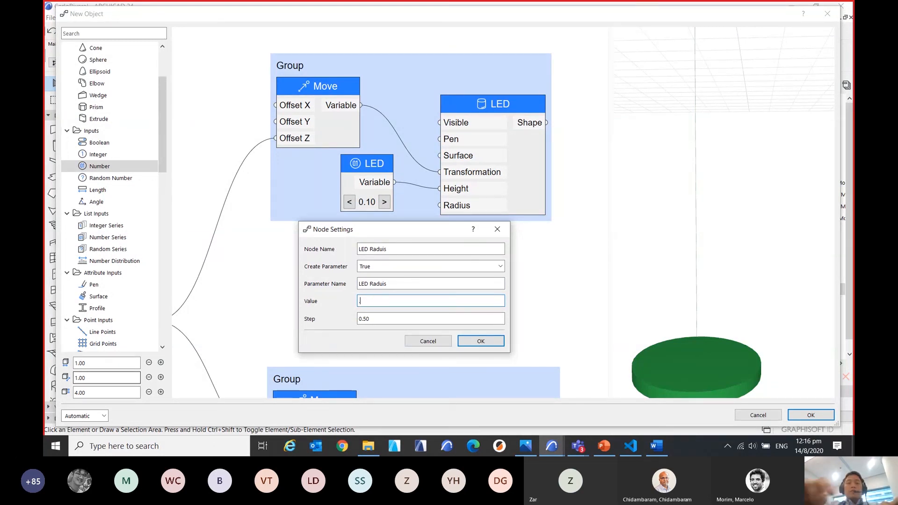
text(.4)
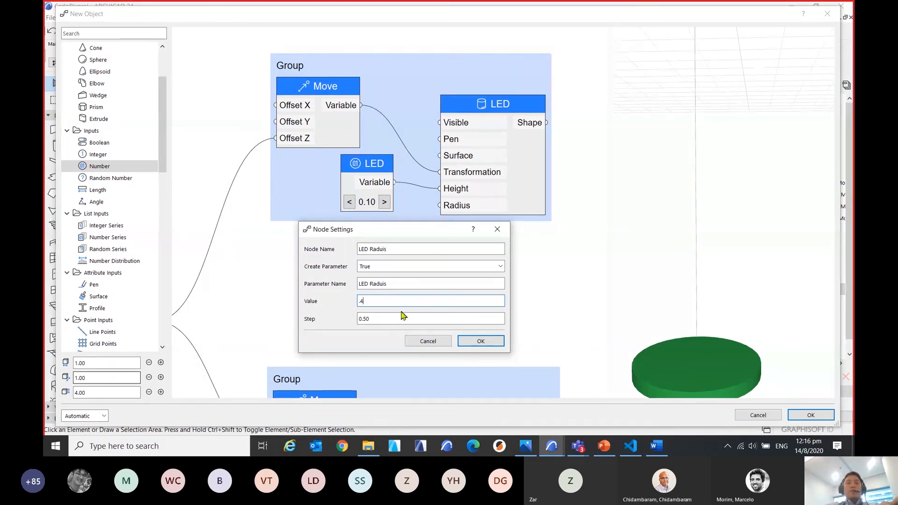
click(479, 342)
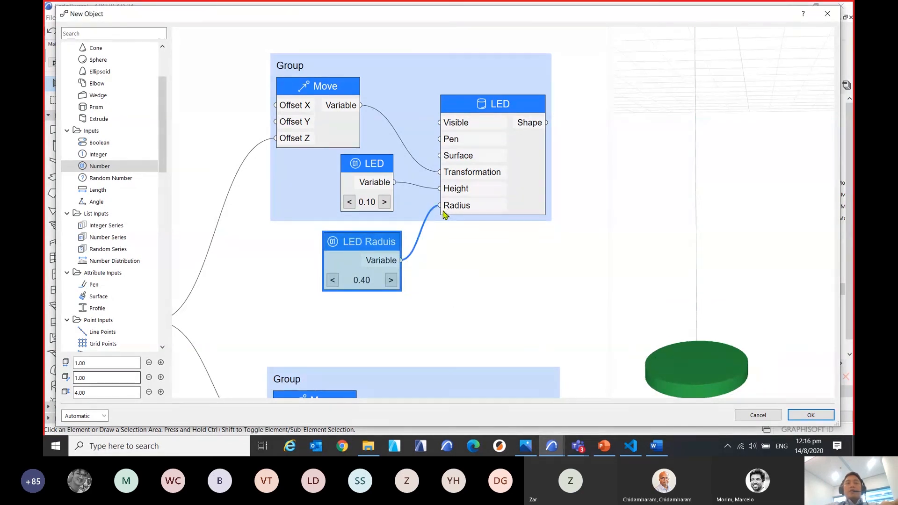
Set the LED Raduis node's value to 0.05 and check the smaller cylinder in the 3D preview.
double_click(377, 242)
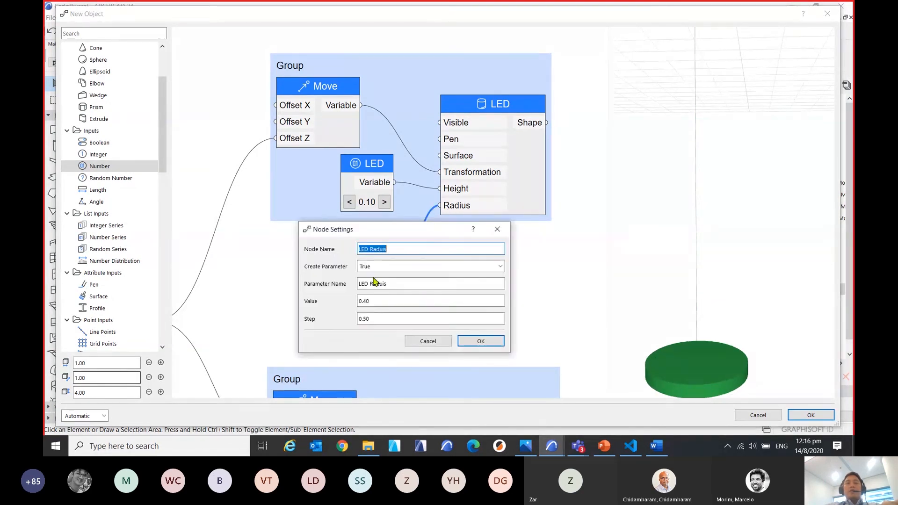
double_click(378, 304)
click(382, 301)
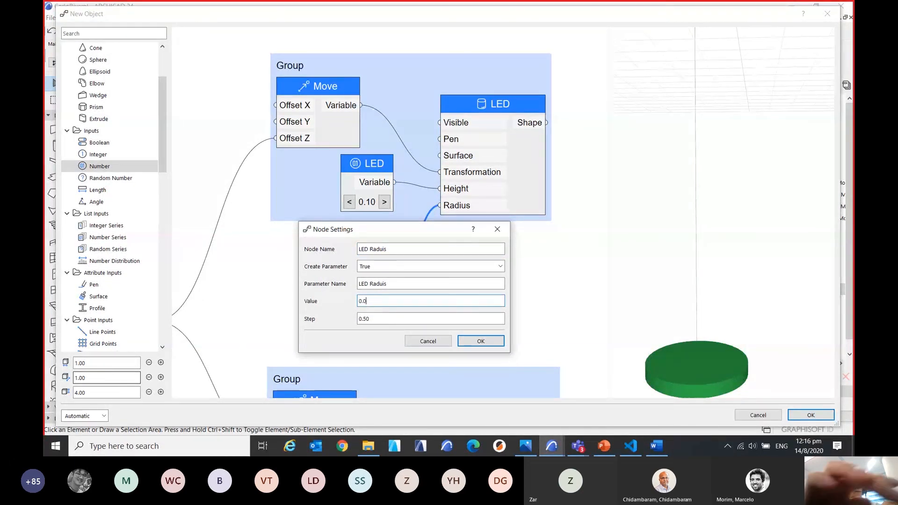
text(04)
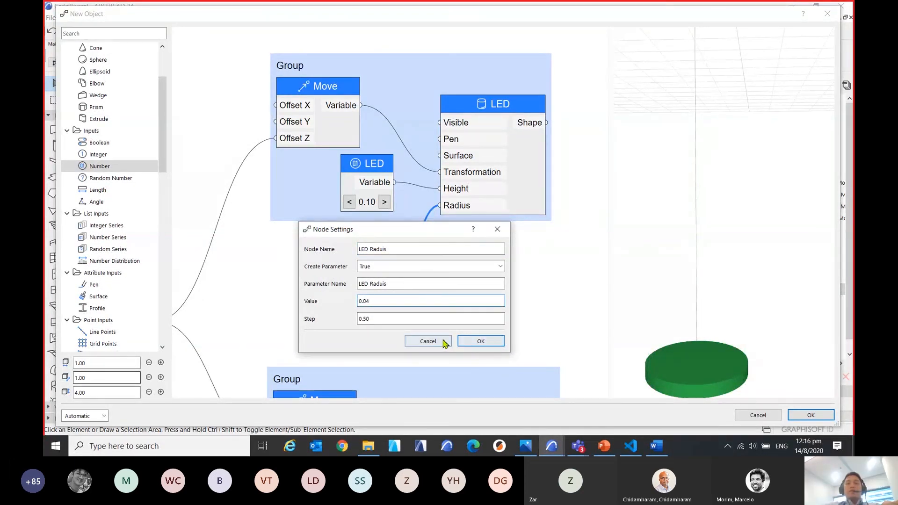
key(BackSpace)
text(5)
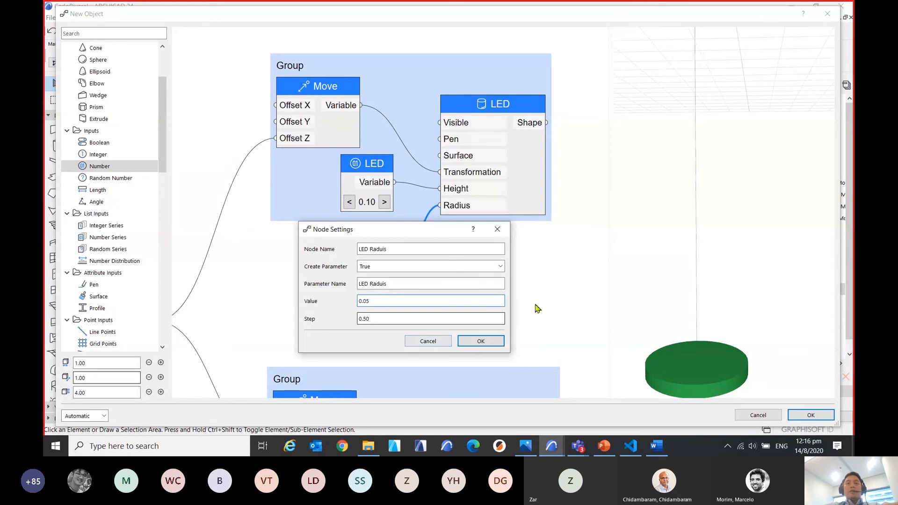
click(497, 343)
mouse_move(741, 322)
middle_down()
mouse_move(743, 341)
mouse_move(722, 269)
mouse_move(740, 309)
mouse_move(742, 296)
mouse_move(731, 309)
mouse_move(744, 308)
middle_up()
scroll(726, 344, down, 3)
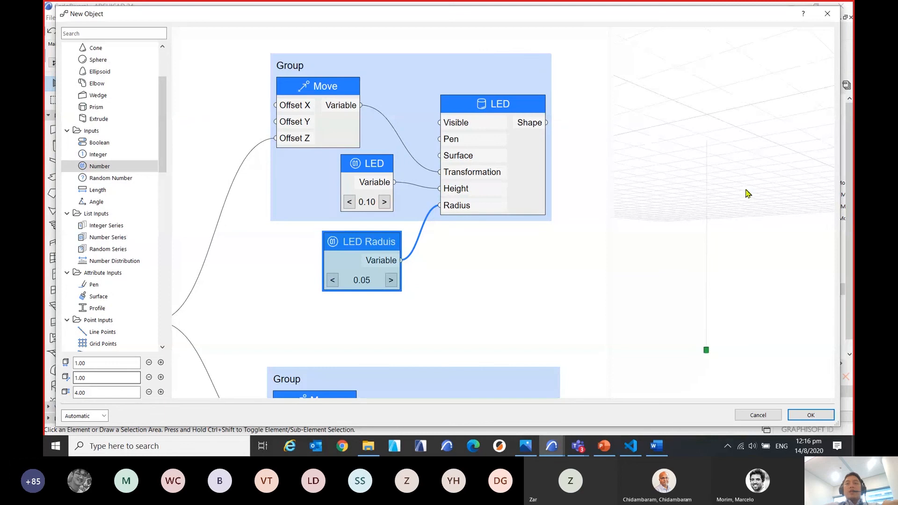
click(468, 275)
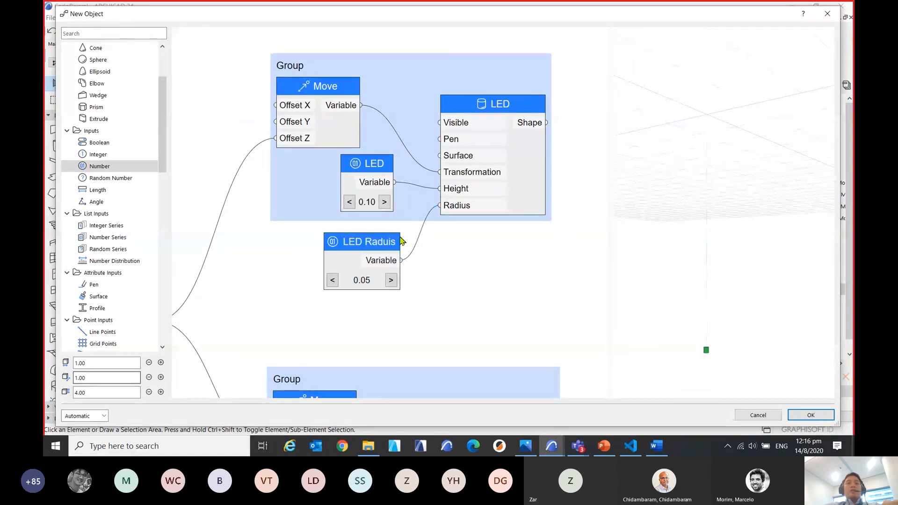
Try to add the LED Raduis node to the first of the two existing groups offered for grouping.
click(378, 248)
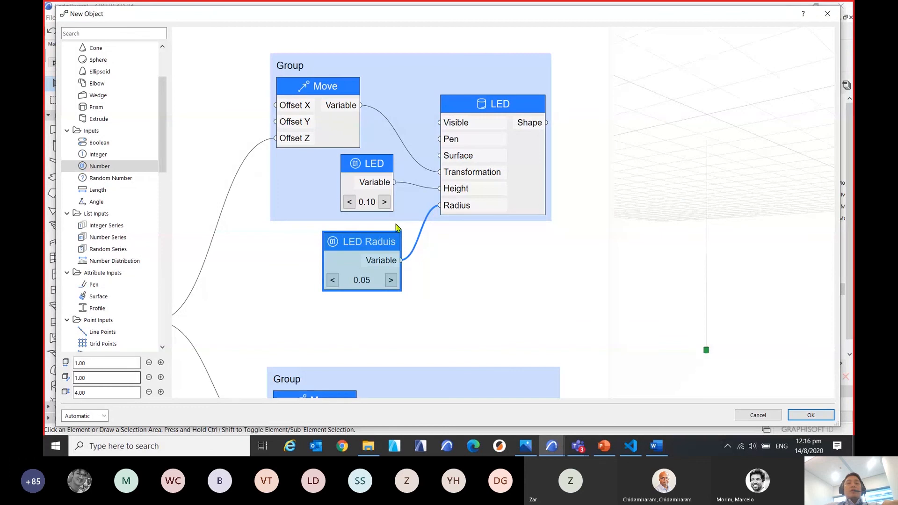
middle_drag(375, 246, 376, 245)
right_click(378, 243)
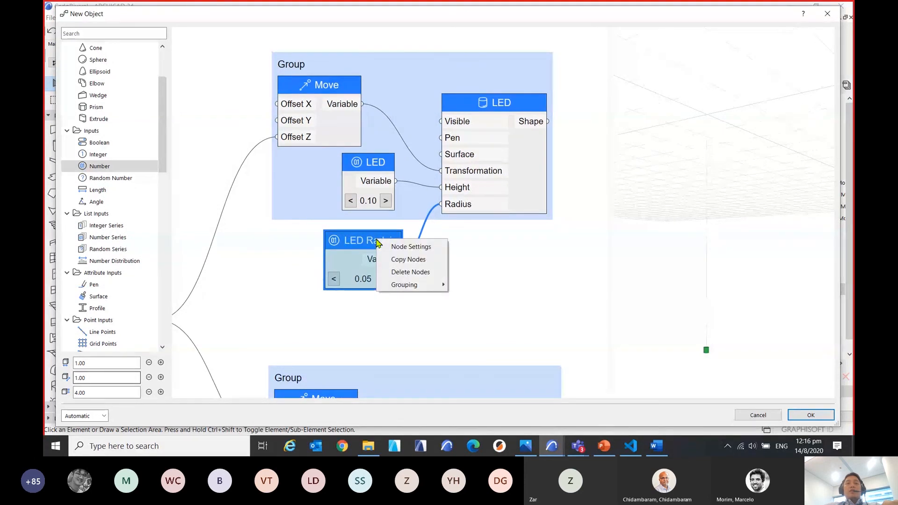
mouse_move(426, 290)
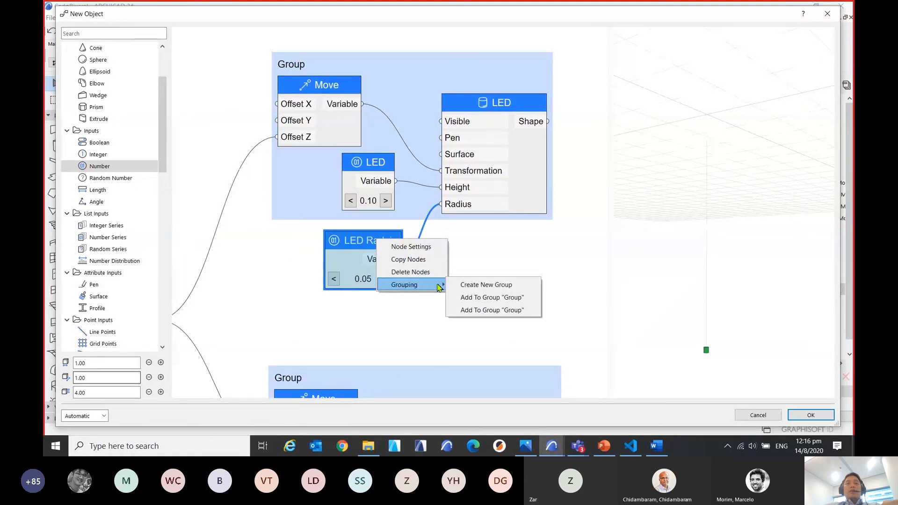
click(518, 298)
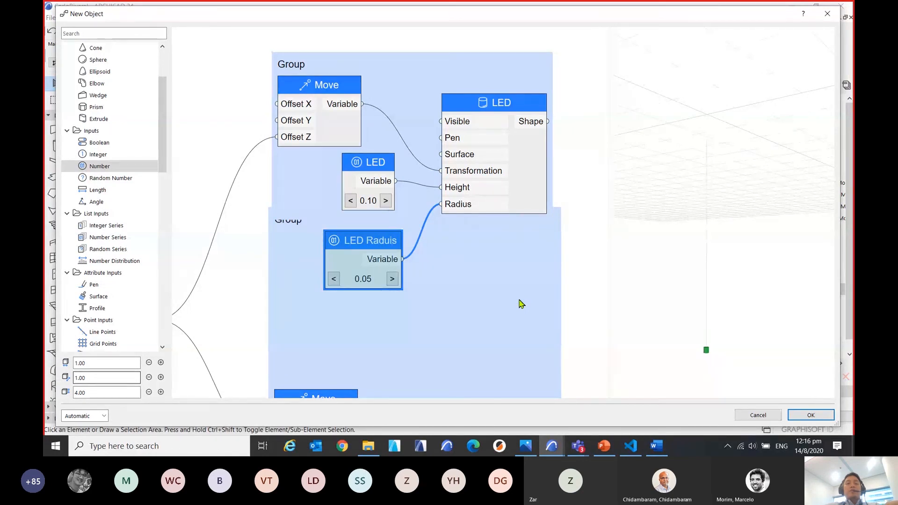
Add the LED Raduis node to the group containing the LED cylinder and inspect the light in the 3D preview.
right_click(397, 264)
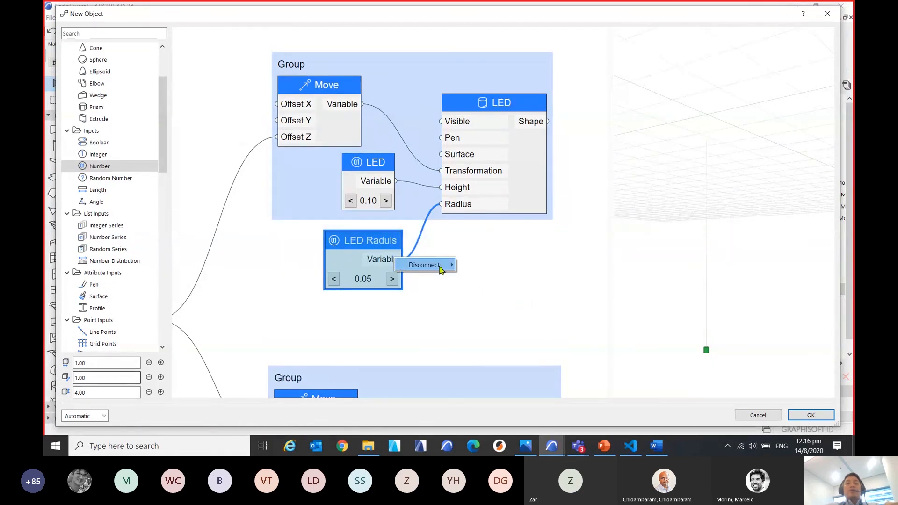
mouse_move(446, 268)
click(398, 242)
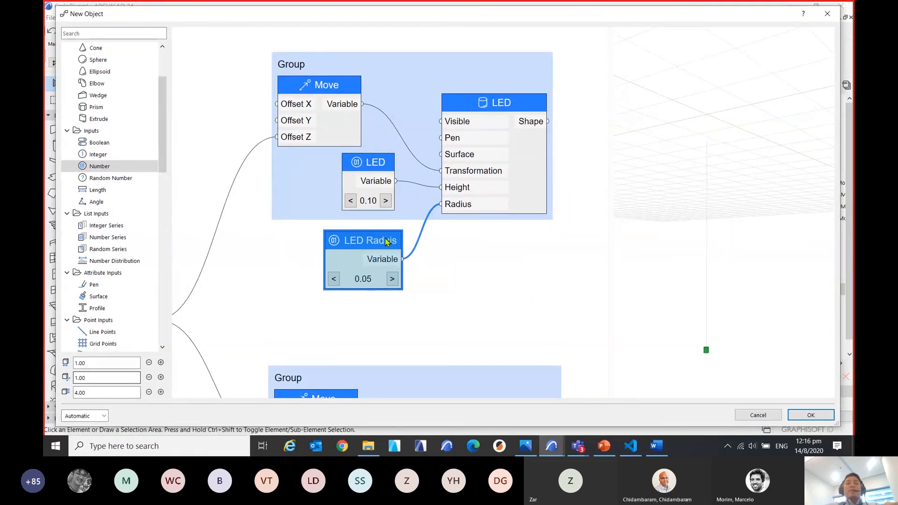
right_click(387, 242)
mouse_move(449, 283)
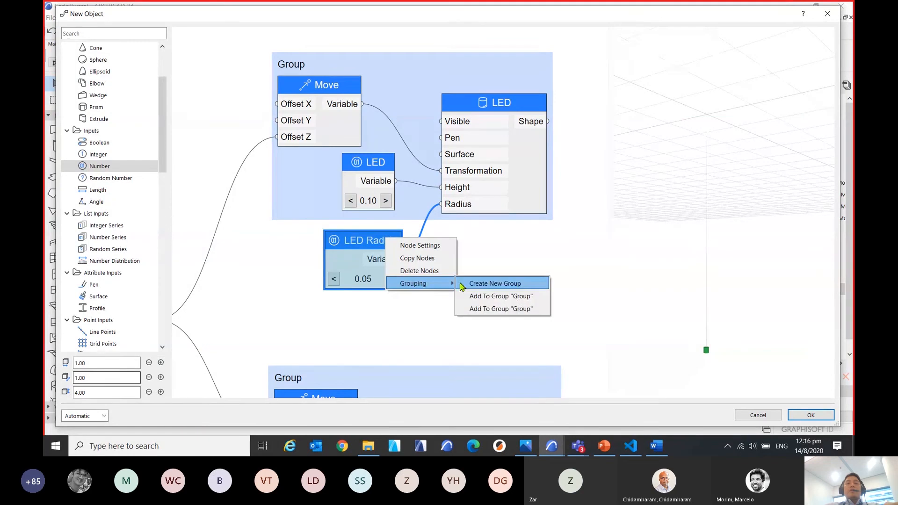
click(477, 307)
scroll(473, 255, down, 5)
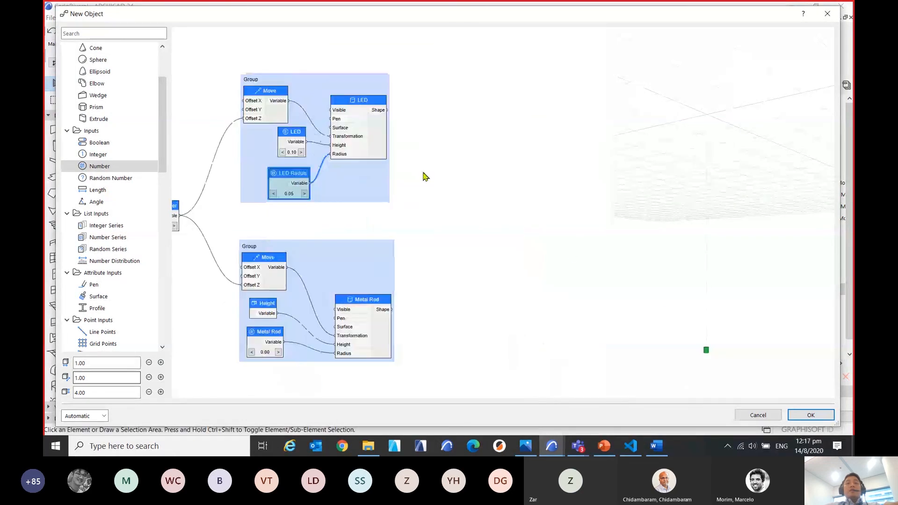
middle_drag(460, 250, 498, 261)
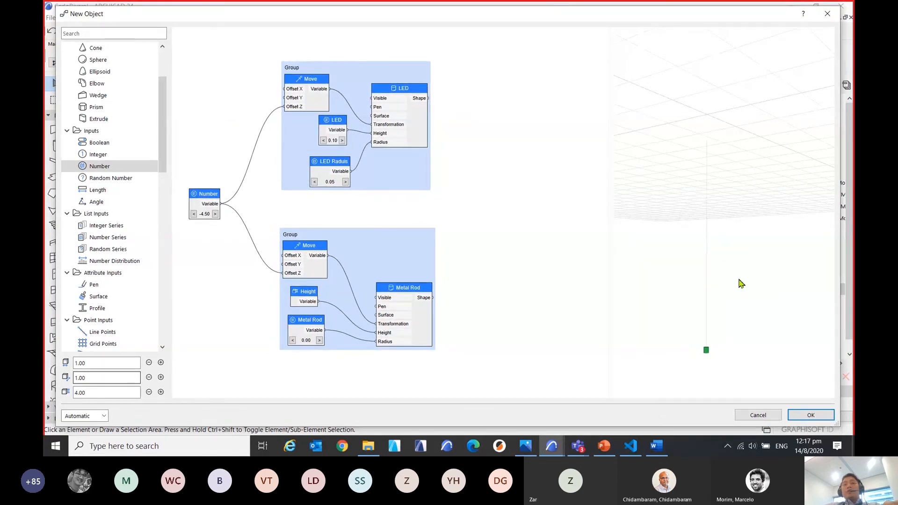
middle_drag(739, 279, 702, 315)
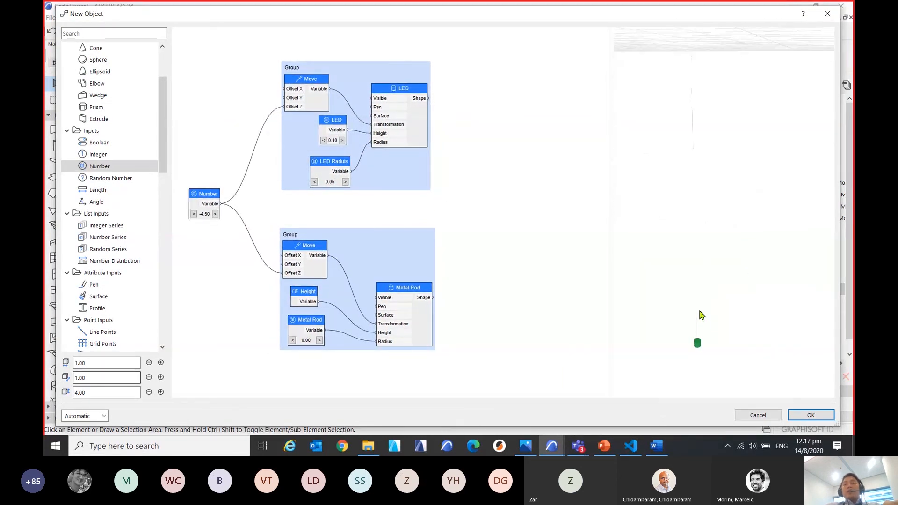
mouse_move(720, 285)
shift+middle_down()
mouse_move(735, 275)
mouse_move(737, 284)
shift+middle_up()
Add a Surface attribute node inside the Metal Rod group, beside the Move node and above the Metal Rod cylinder.
middle_drag(454, 202, 497, 180)
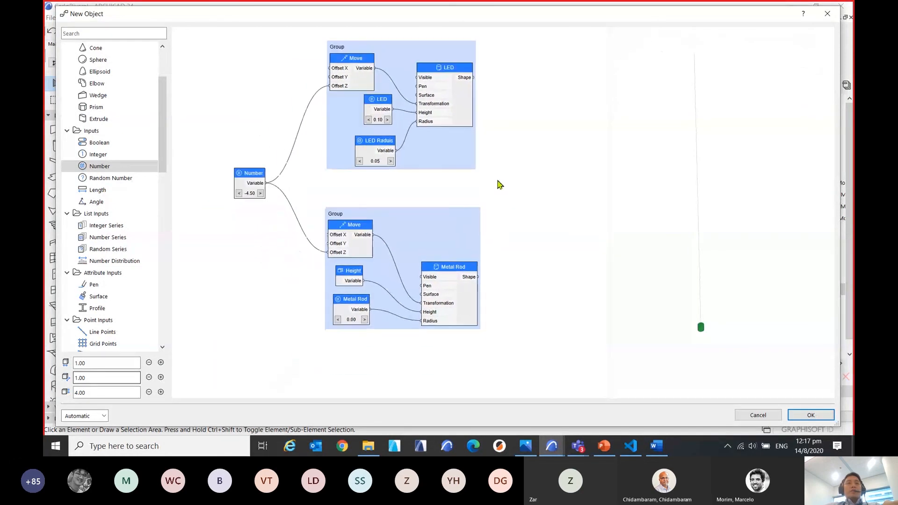
scroll(423, 305, up, 2)
scroll(424, 307, up, 4)
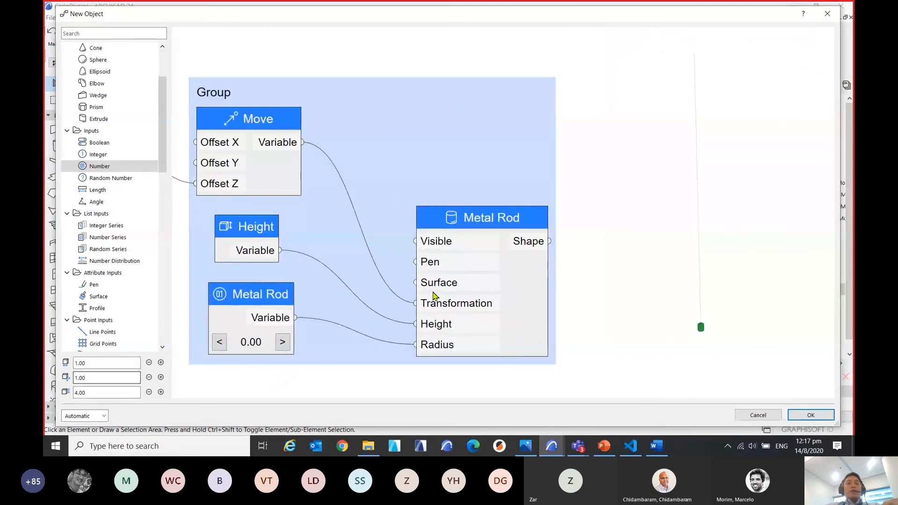
scroll(406, 263, down, 1)
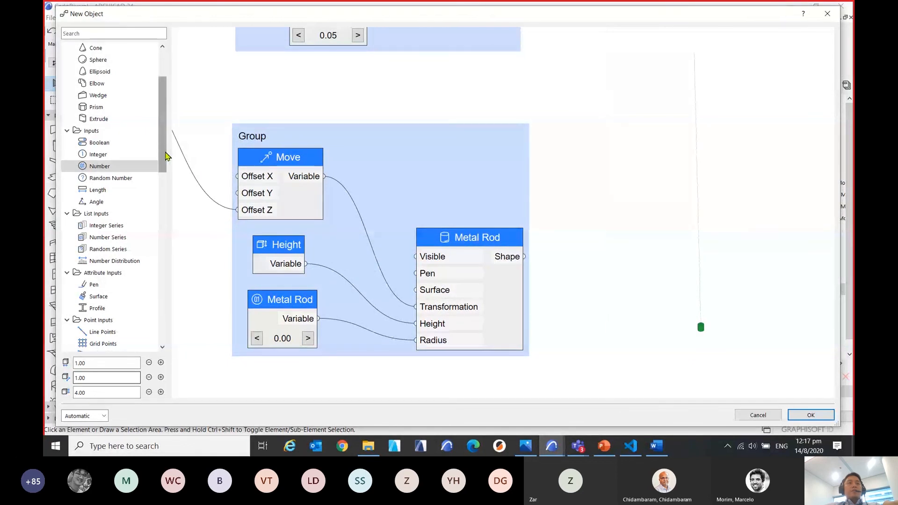
drag(164, 151, 167, 166)
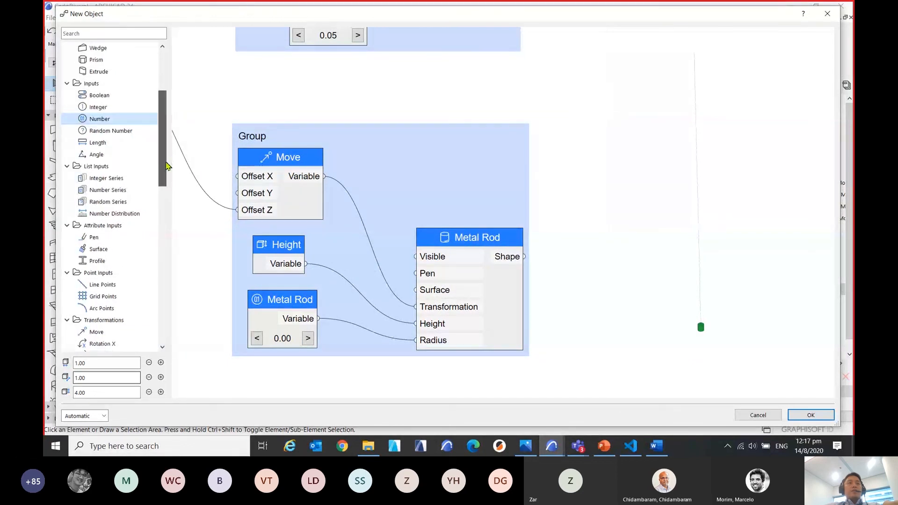
click(94, 249)
drag(94, 250, 425, 258)
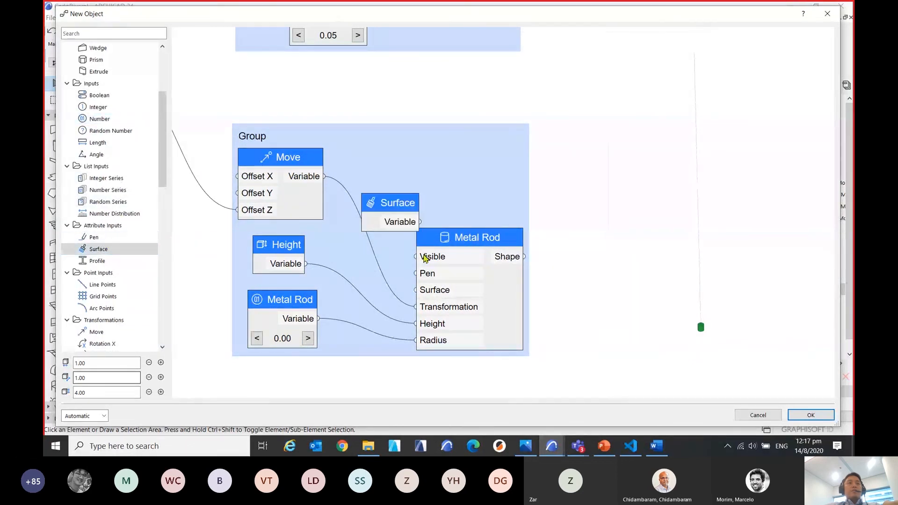
drag(387, 200, 379, 155)
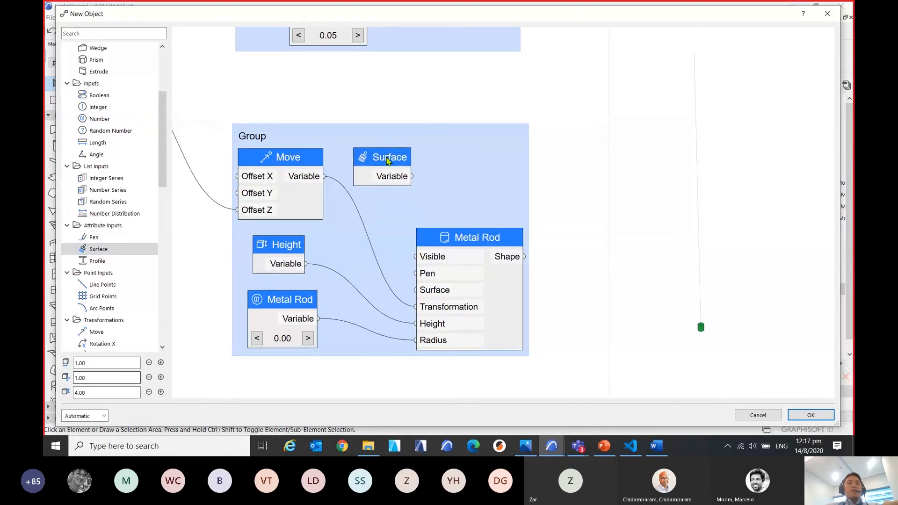
Name the new Surface node Metal Rod Material.
double_click(387, 160)
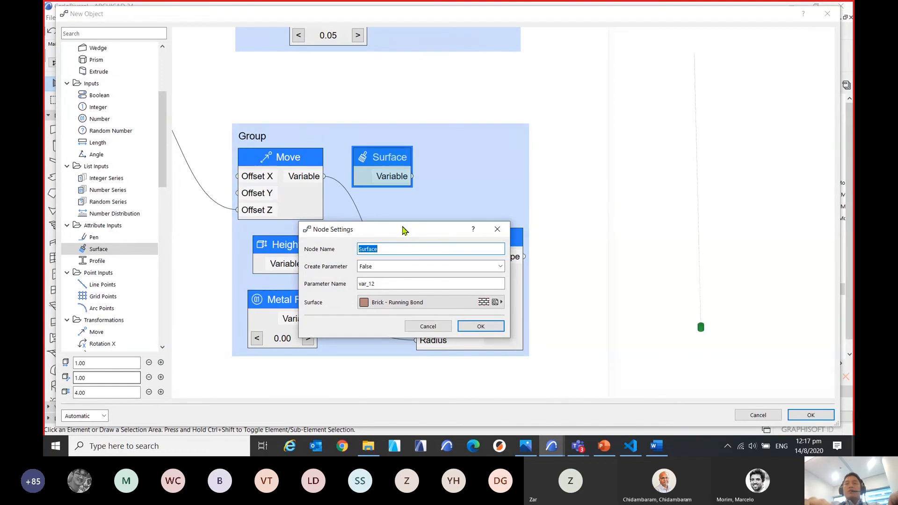
text(M)
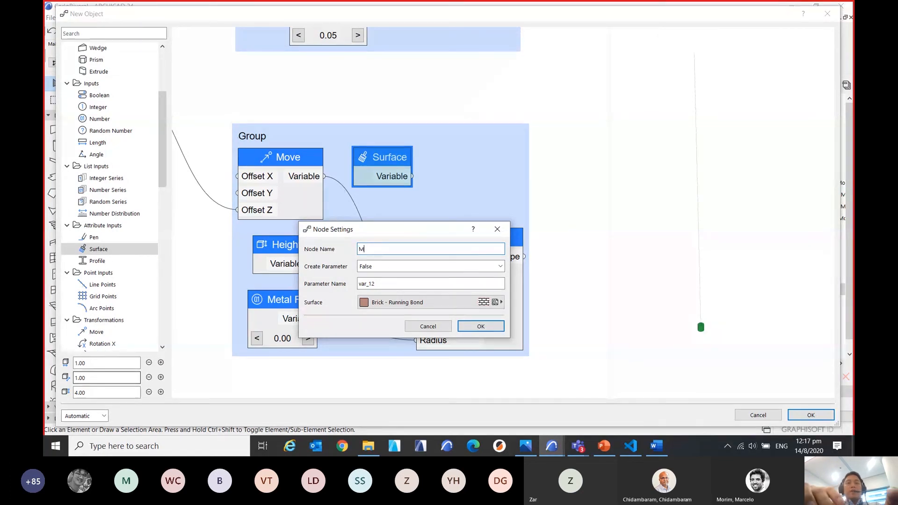
text(etal R)
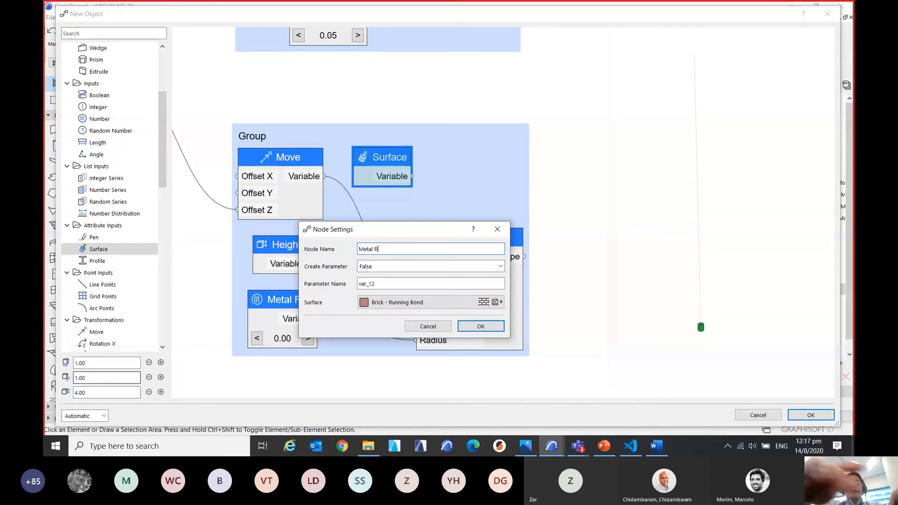
text(od)
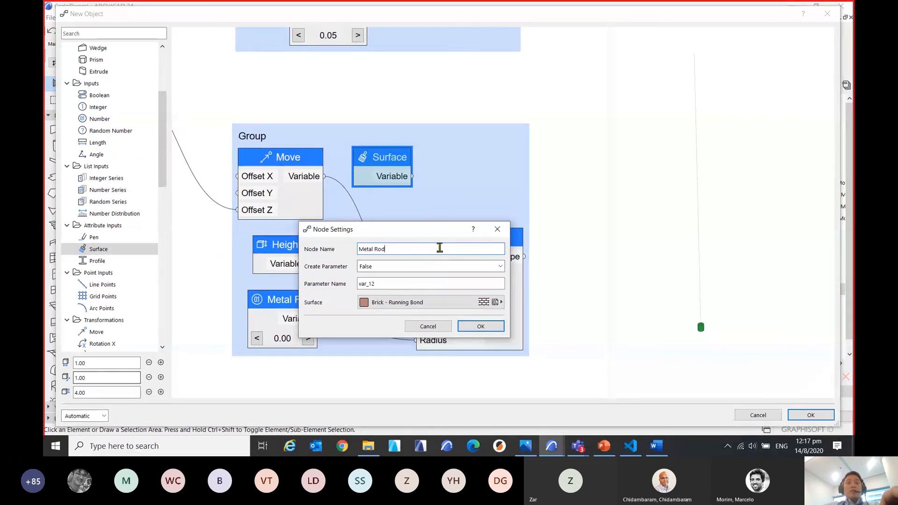
text( Material)
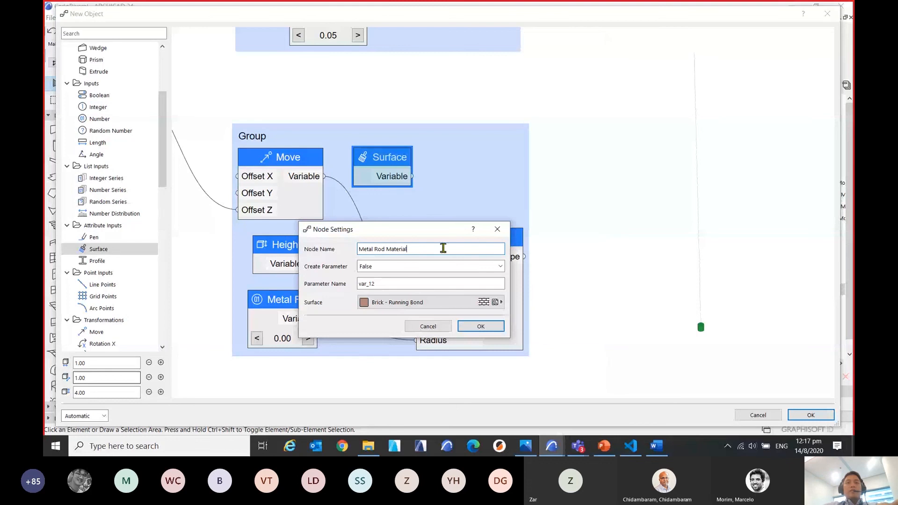
Reuse Metal Rod Material as the surface node's parameter name and set Create Parameter to True.
drag(443, 248, 352, 252)
key(ctrl+c)
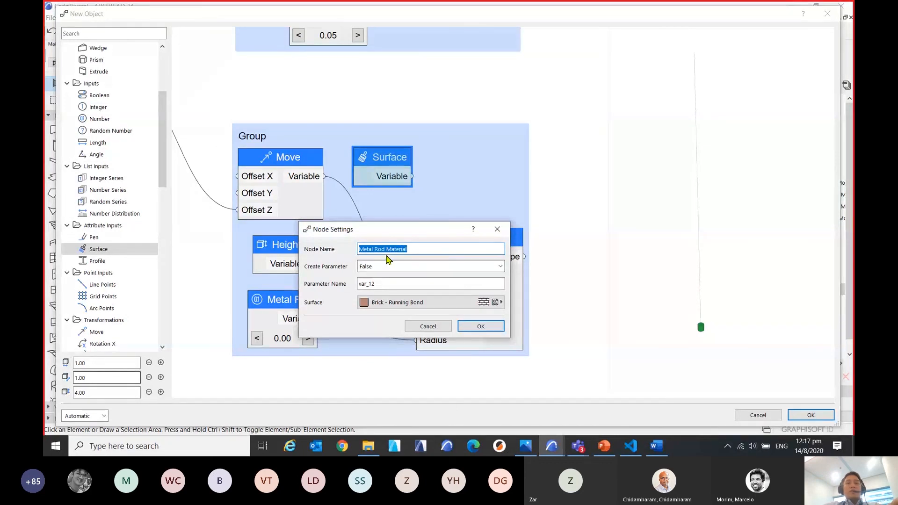
click(394, 282)
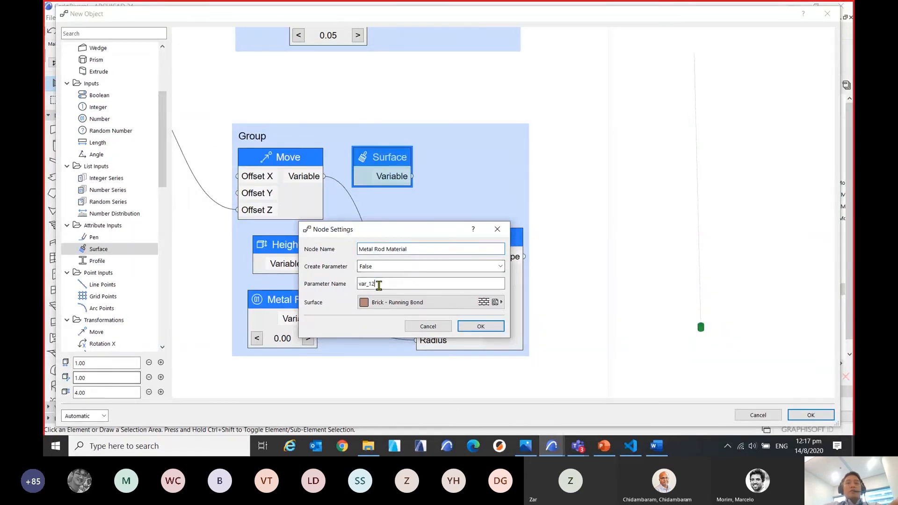
double_click(393, 283)
key(ctrl+v)
click(423, 267)
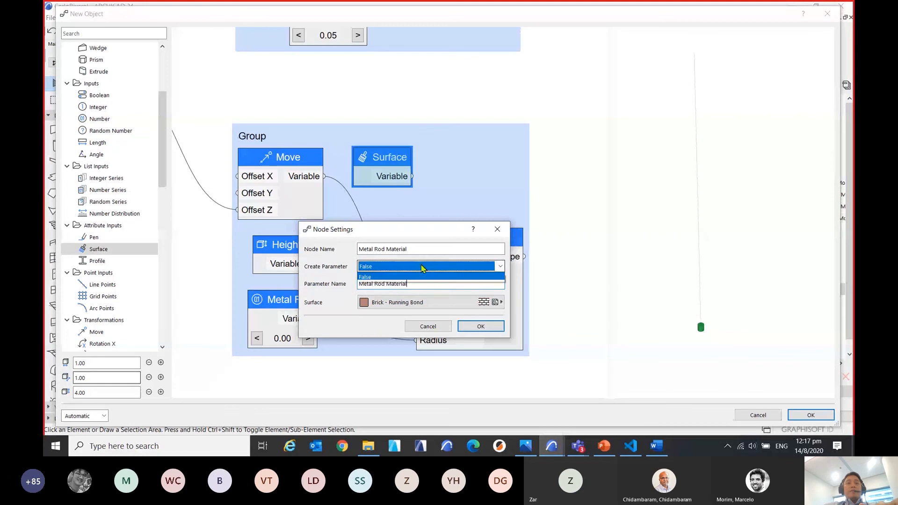
click(385, 278)
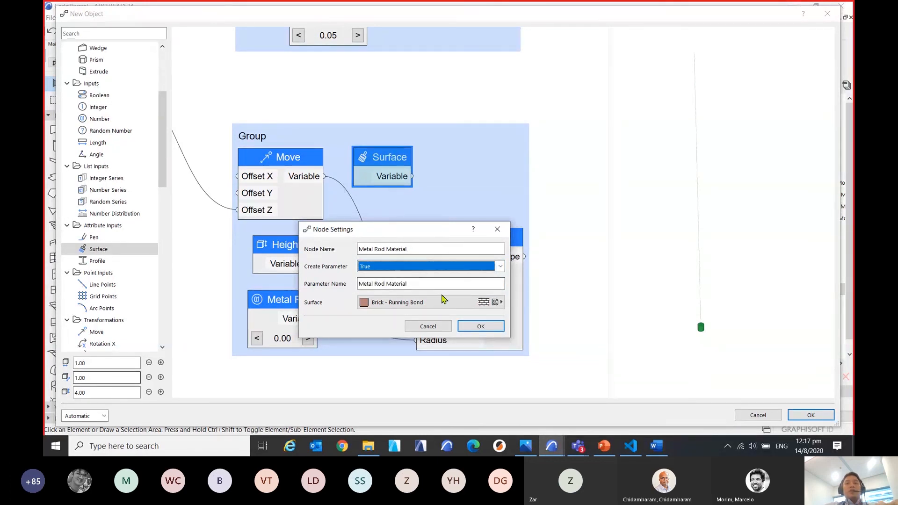
Set the node's surface to Metal - Iron, apply the settings, and connect its Variable output to the Metal Rod node's Surface input.
click(445, 300)
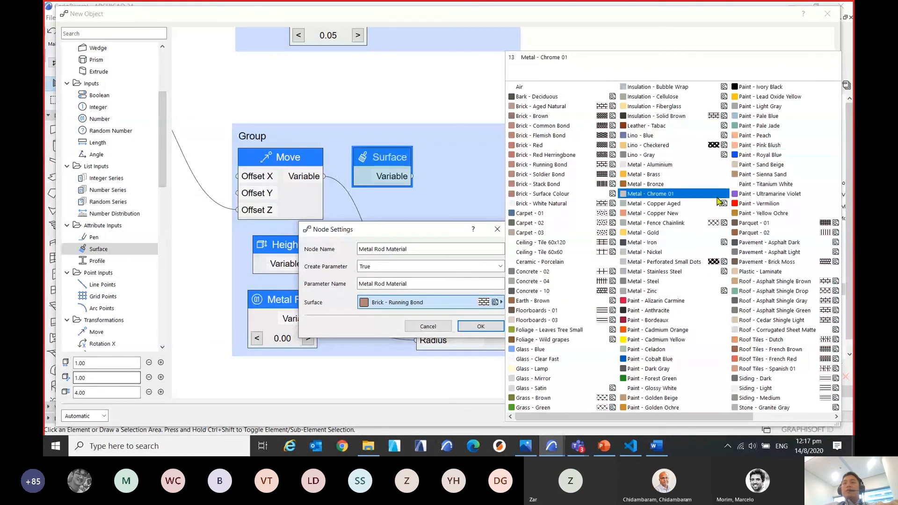
click(666, 241)
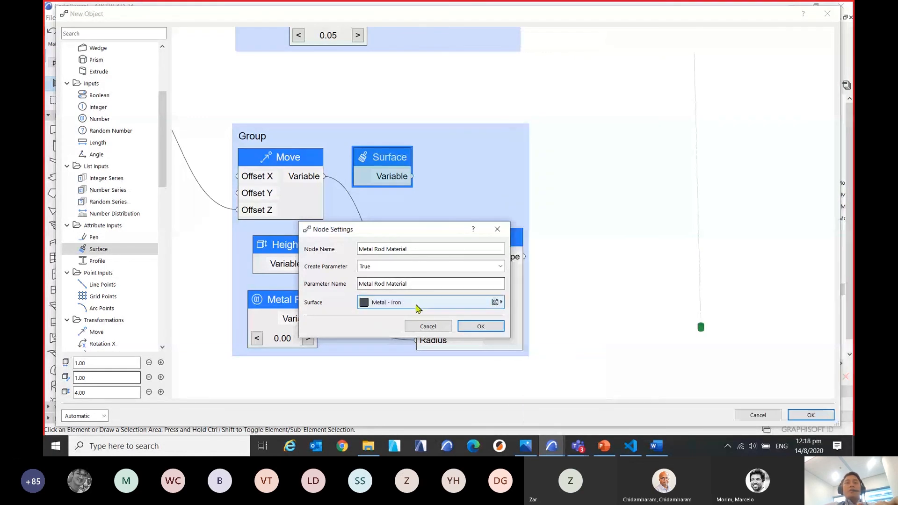
click(484, 325)
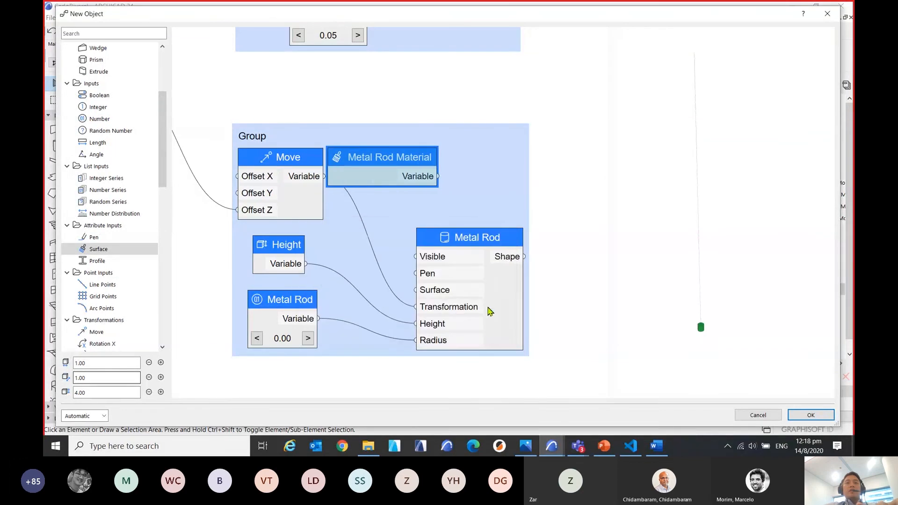
drag(403, 161, 416, 290)
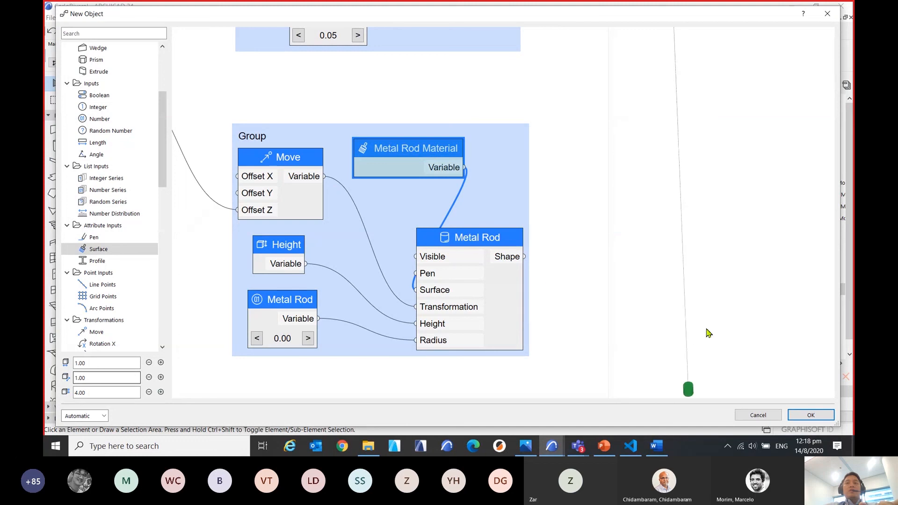
Reduce the object's overall height to 2.50 and check the rod and LED in the 3D preview.
drag(678, 275, 753, 173)
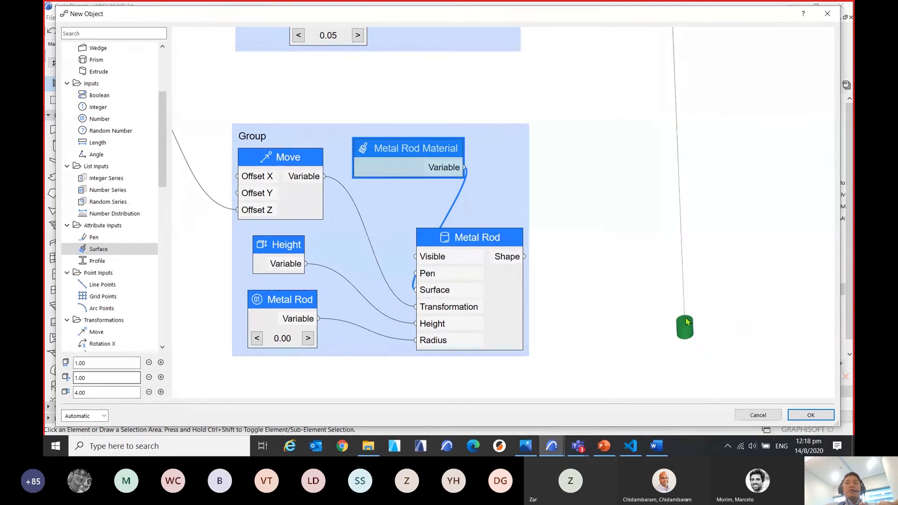
drag(696, 261, 730, 273)
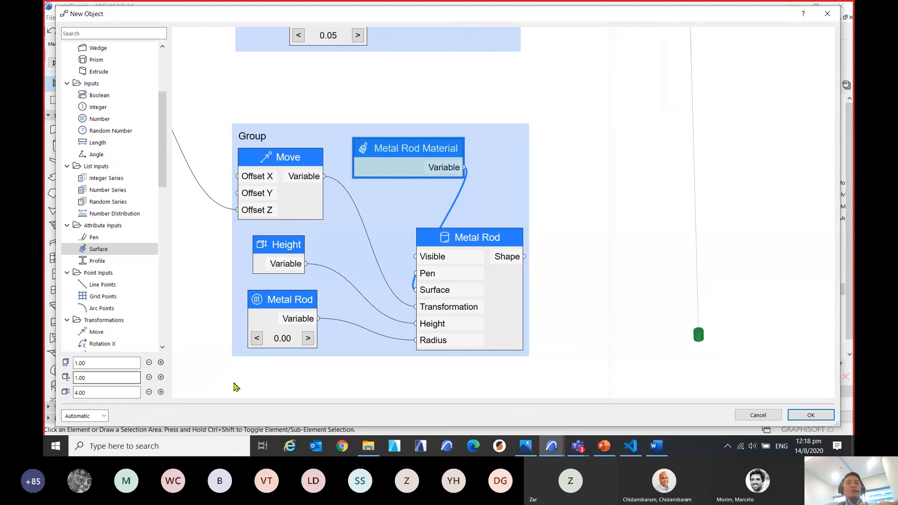
click(149, 392)
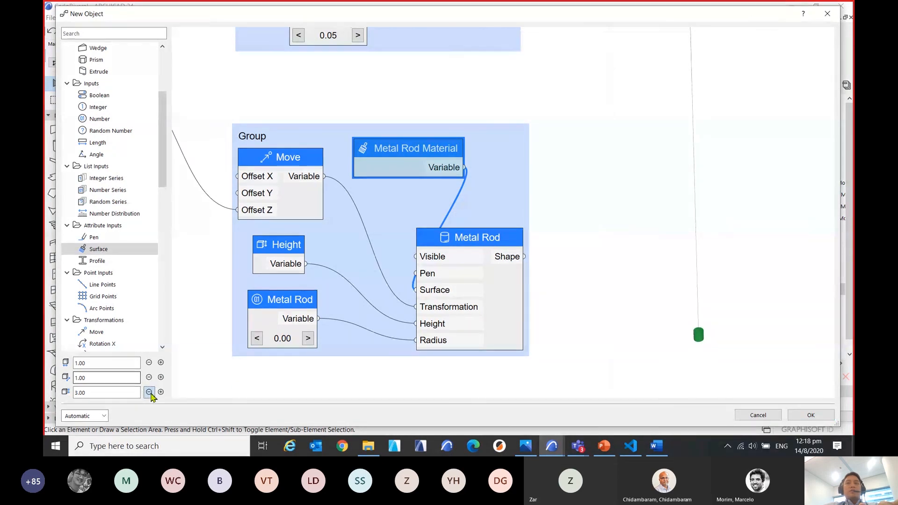
click(149, 392)
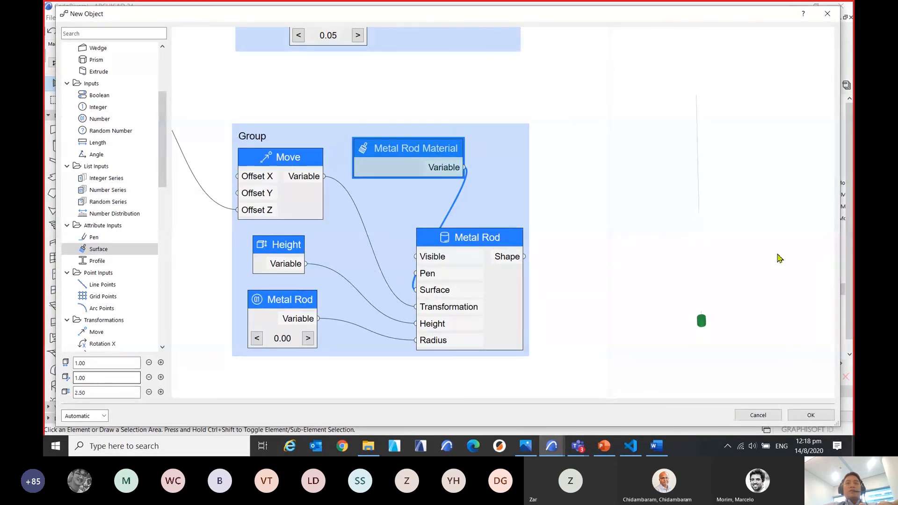
Add a Surface node to the LED group, above the LED cylinder node.
click(593, 207)
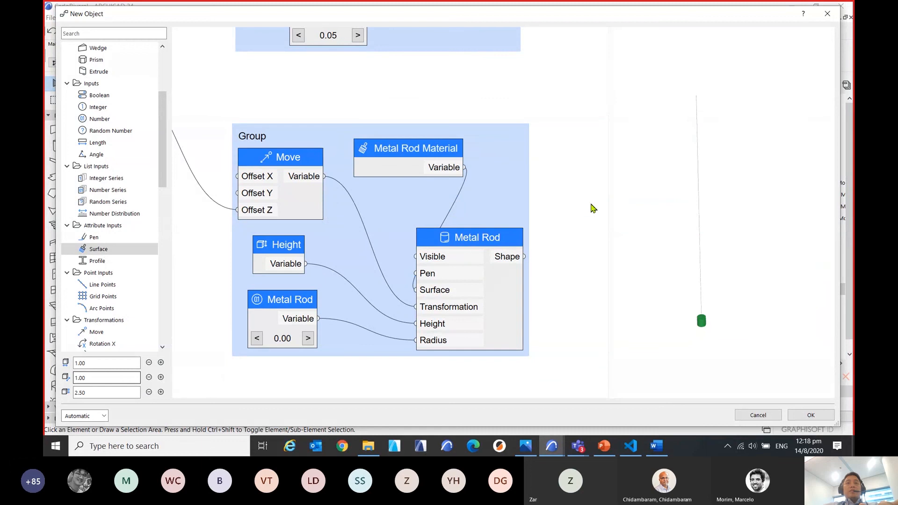
scroll(594, 206, down, 3)
middle_drag(592, 203, 545, 335)
middle_drag(538, 220, 527, 281)
scroll(375, 232, up, 4)
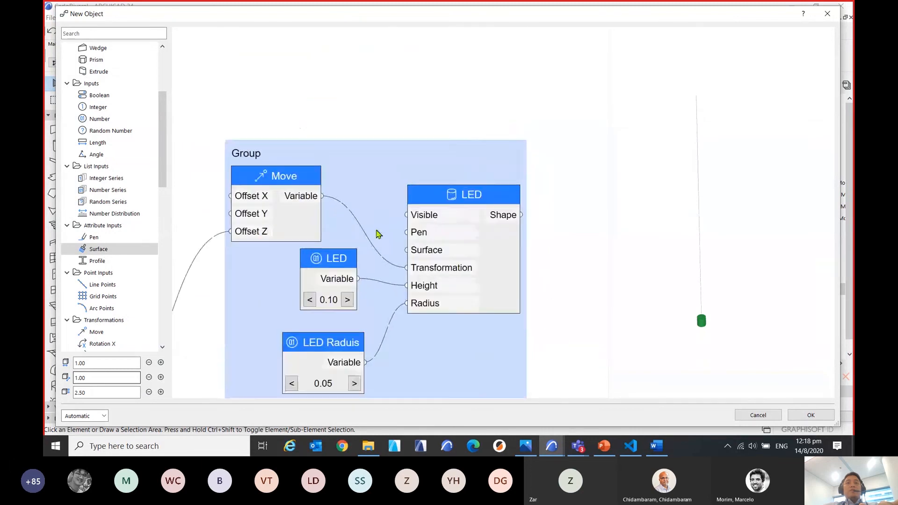
drag(108, 254, 386, 138)
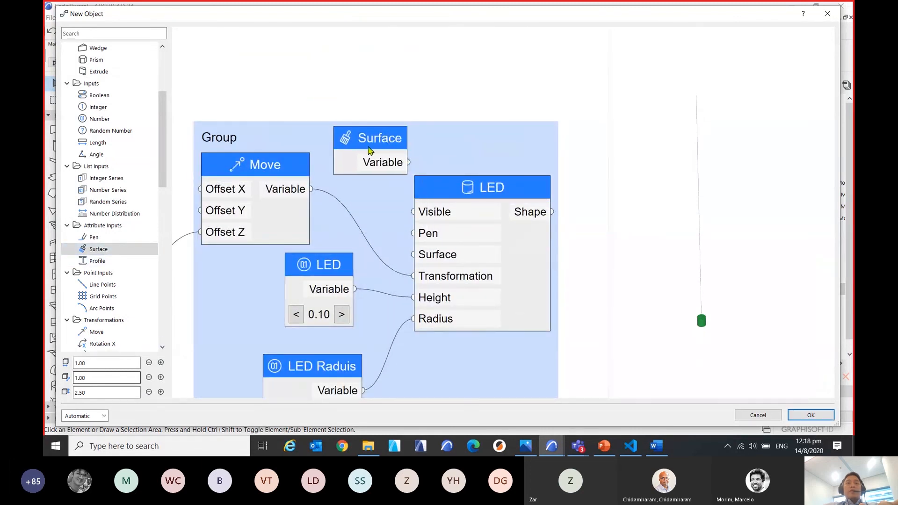
Name the new Surface node in the LED group LED Material.
middle_drag(426, 146, 442, 90)
scroll(472, 107, up, 3)
double_click(382, 75)
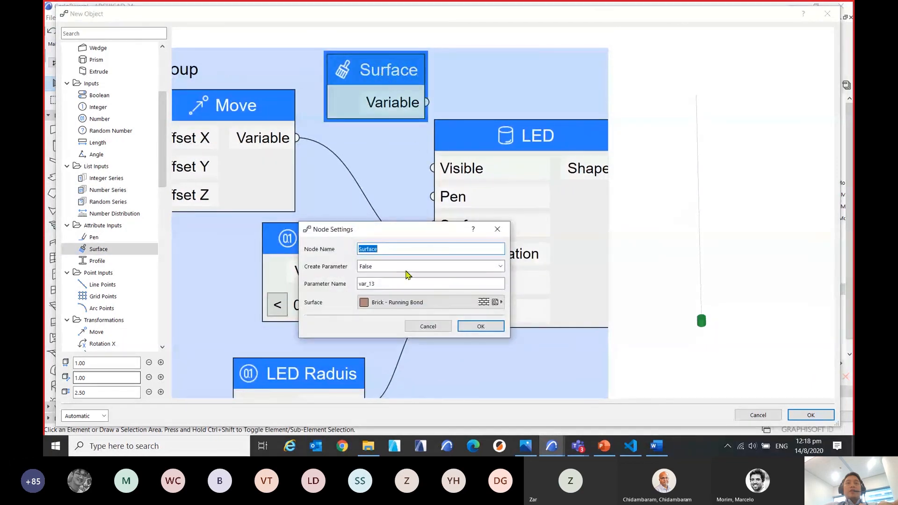
text(LED)
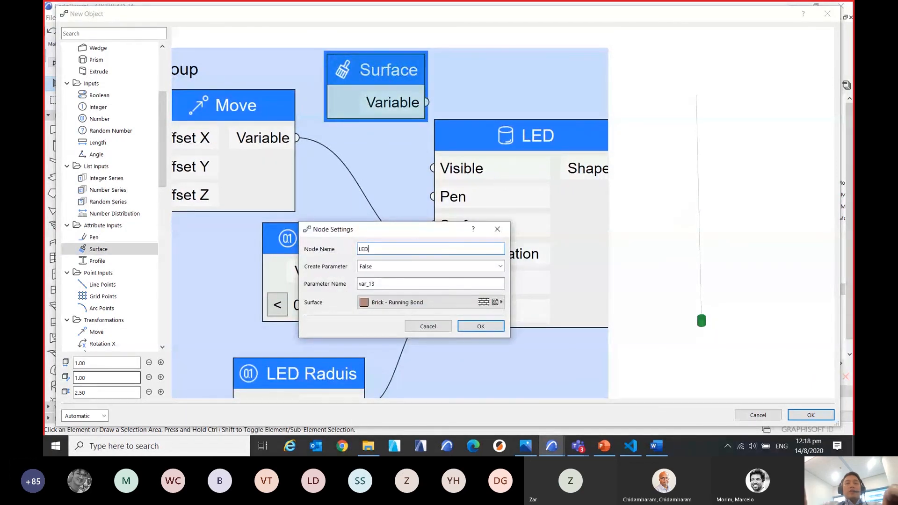
text( Mater)
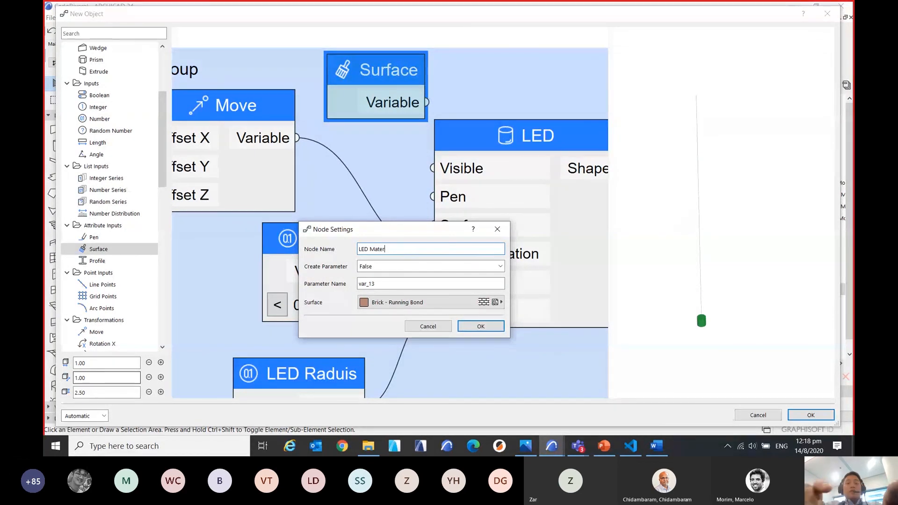
text(ial)
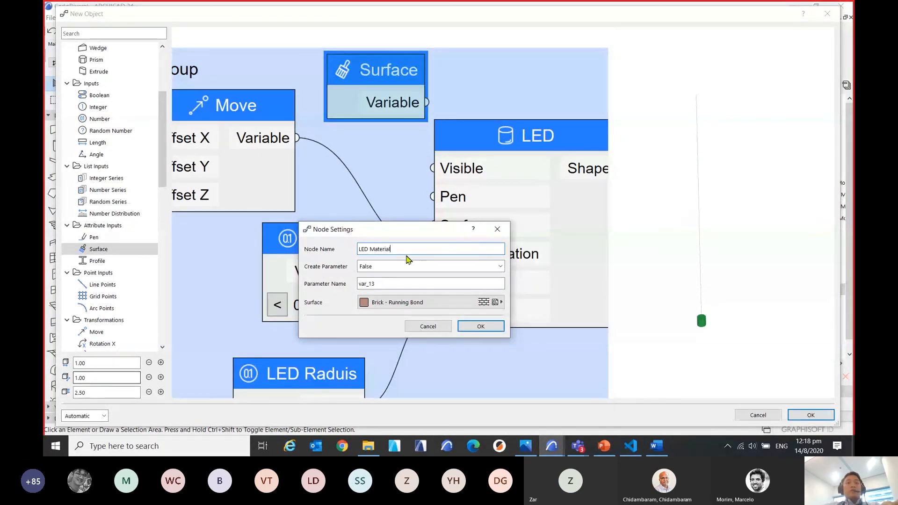
Set the node's Create Parameter to True and reuse LED Material as its parameter name.
drag(408, 250, 337, 252)
key(ctrl+c)
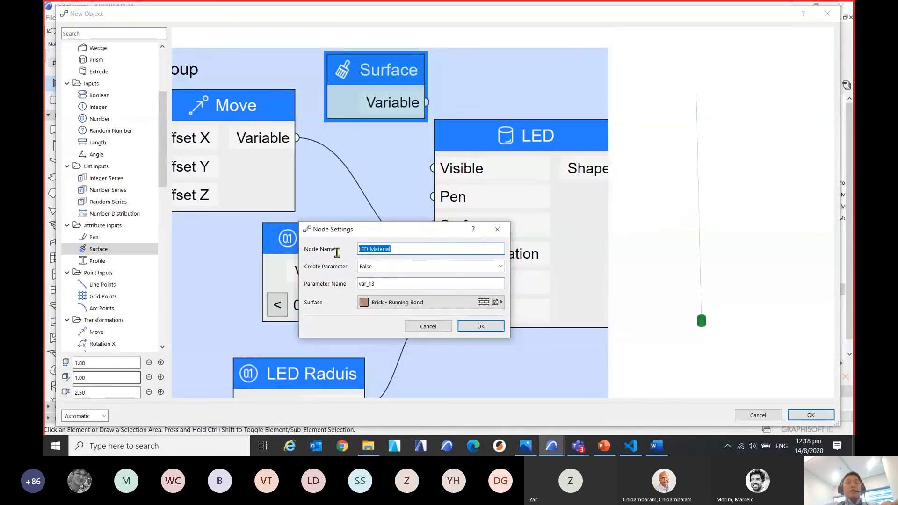
click(399, 267)
click(381, 277)
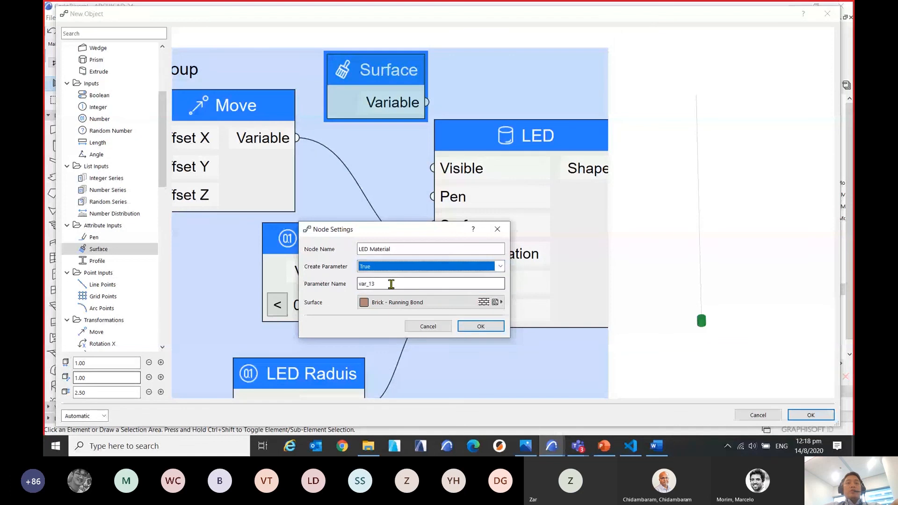
drag(391, 284, 341, 283)
key(ctrl+v)
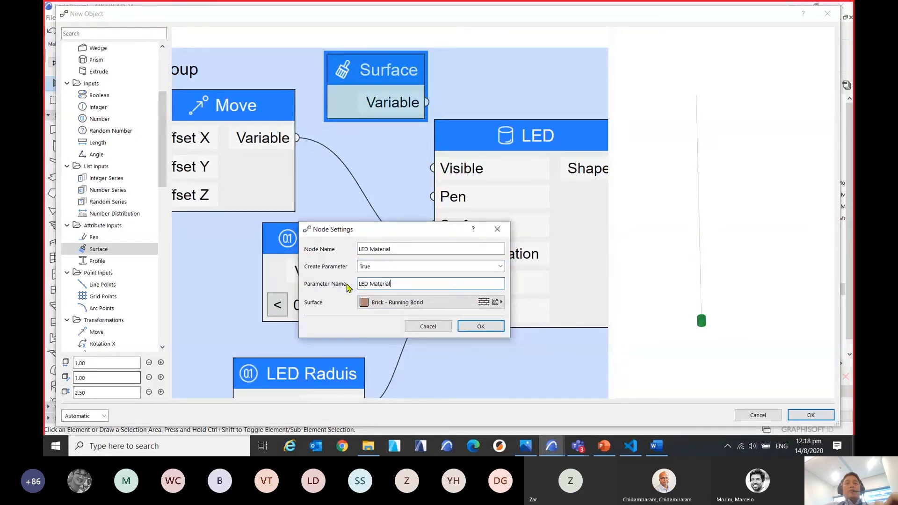
Set the node's surface to Glass - Lamp, apply the settings, and connect its Variable output to the LED node's Surface input.
click(447, 309)
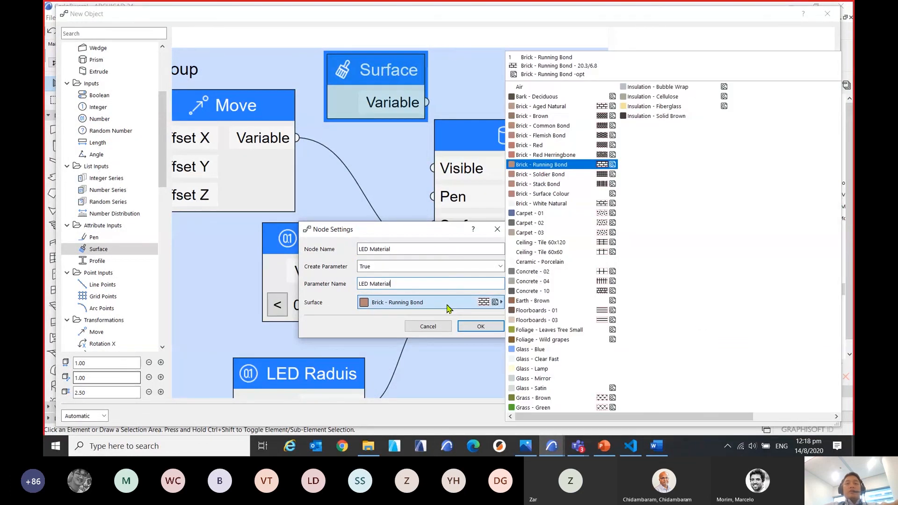
click(545, 370)
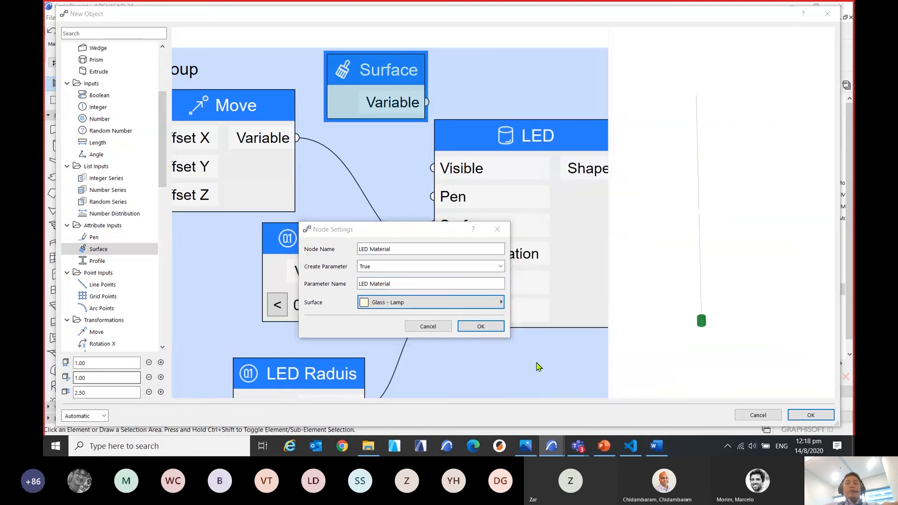
click(479, 326)
scroll(408, 174, down, 2)
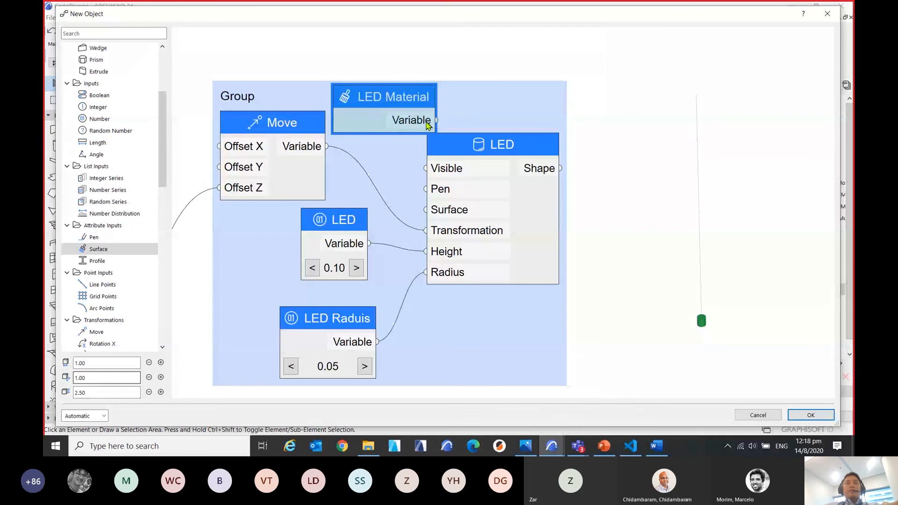
drag(413, 206, 427, 213)
scroll(387, 147, down, 3)
scroll(700, 350, up, 3)
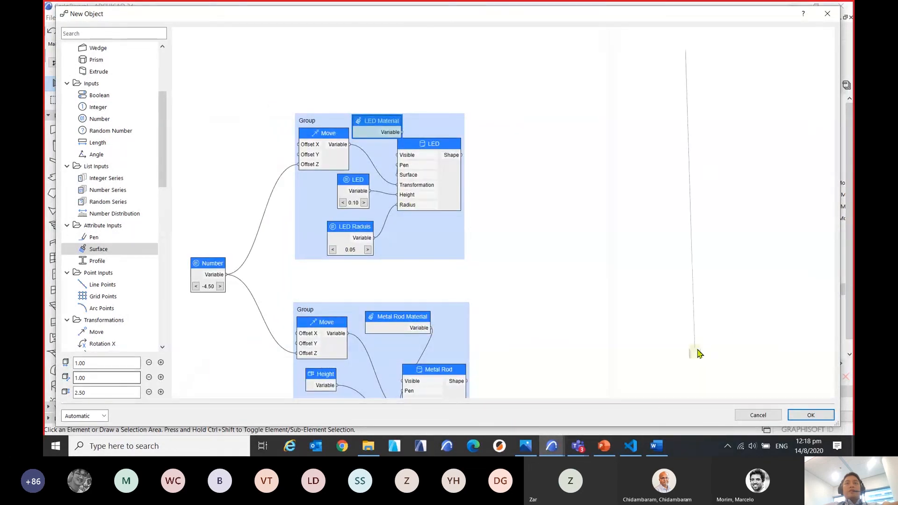
Check the rod and LED in the 3D preview, then finish the object and name it Fireflies Light.
middle_drag(727, 329, 735, 262)
scroll(449, 186, down, 3)
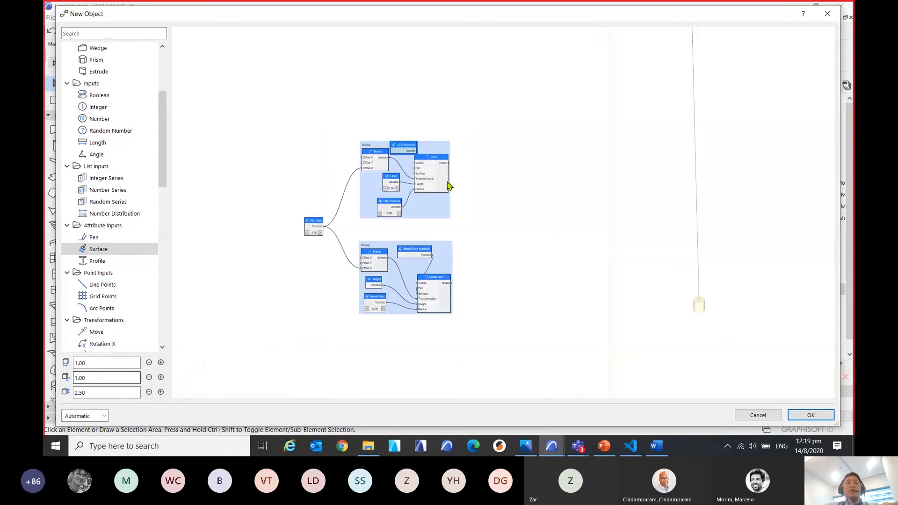
drag(535, 235, 532, 212)
scroll(399, 167, up, 6)
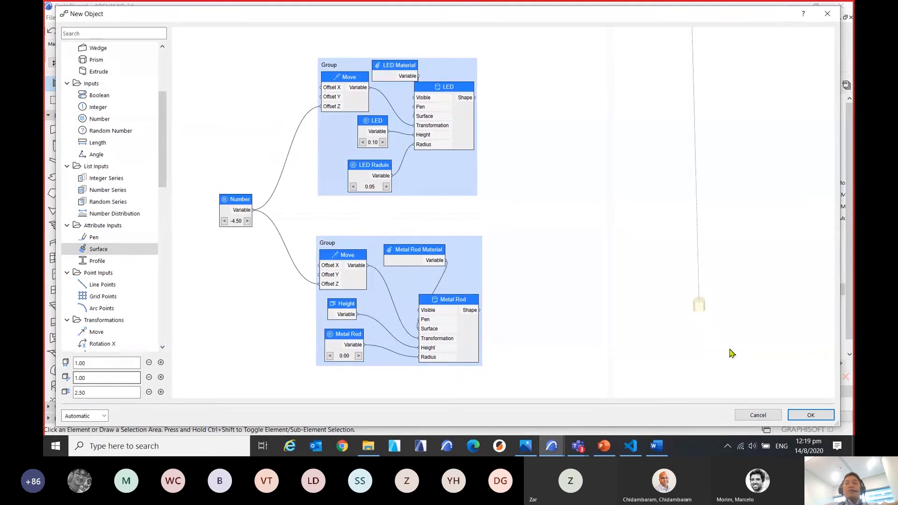
click(813, 416)
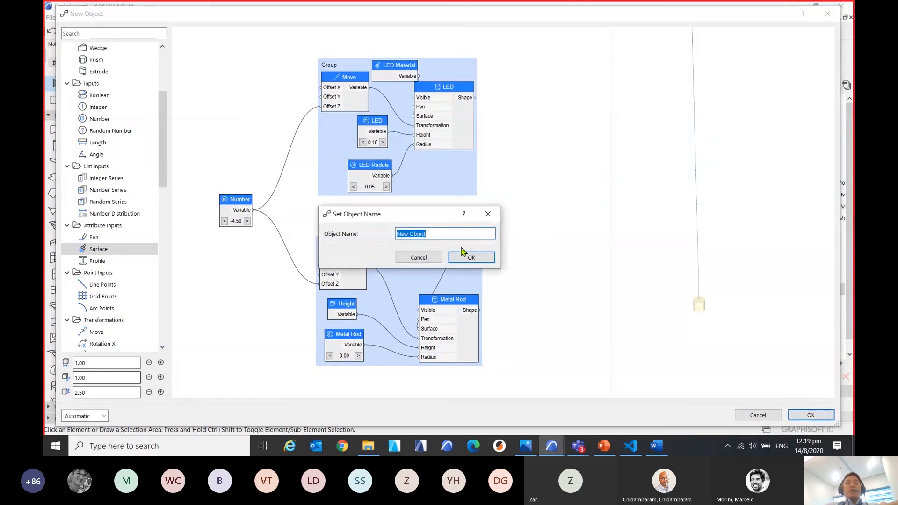
text(F)
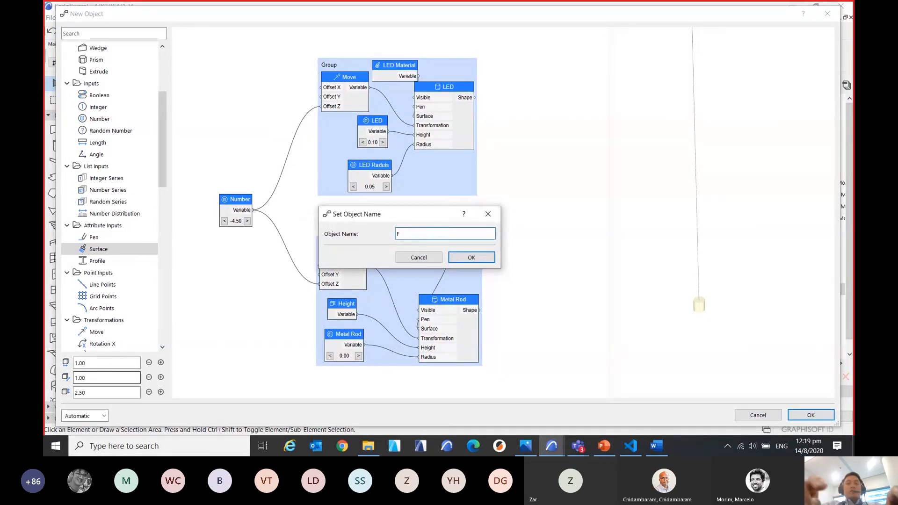
text(irefl)
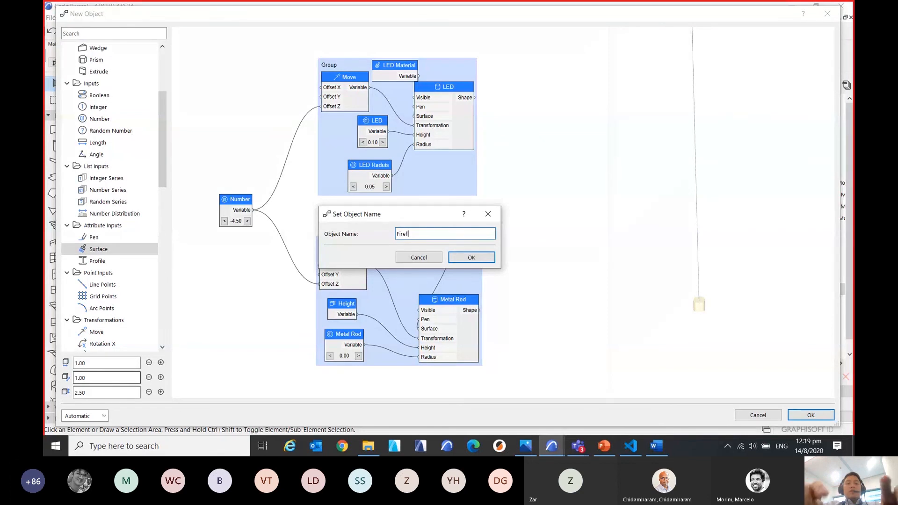
text(ies Light)
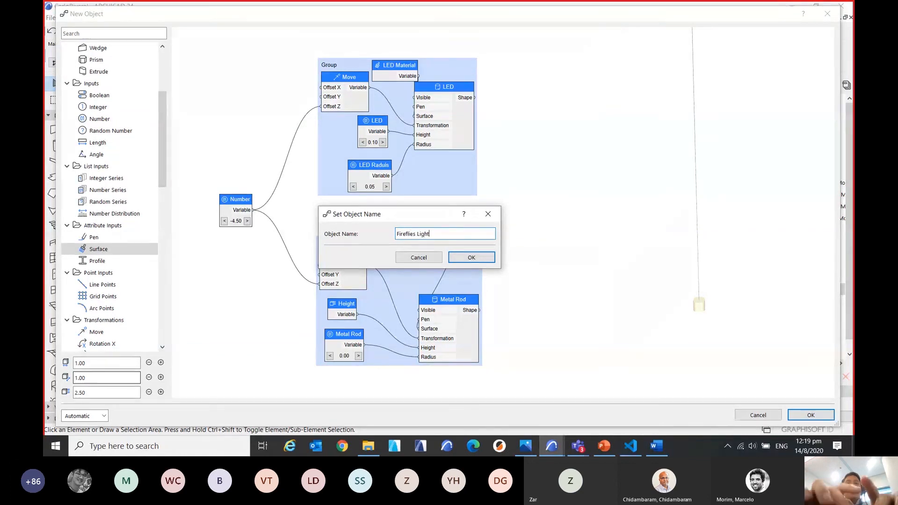
click(477, 256)
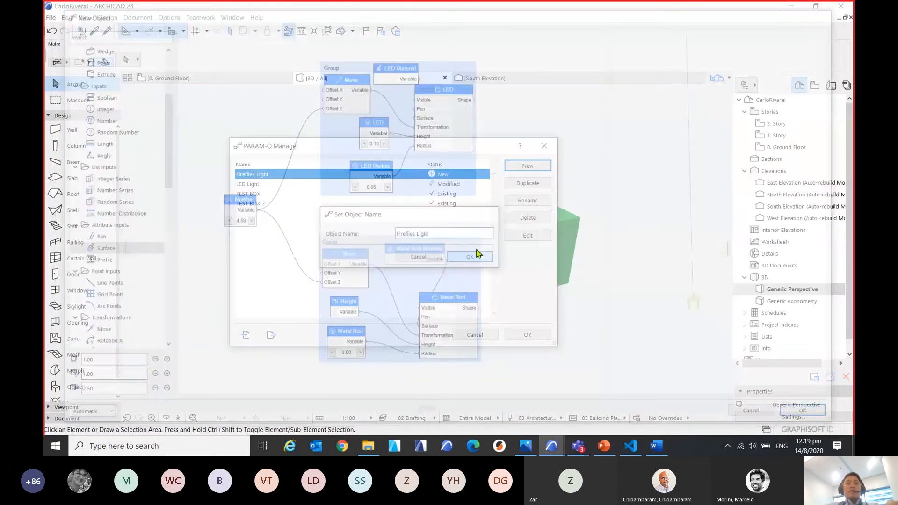
Apply the PARAM-O Manager changes to store the objects in the Embedded Library and dismiss the information message.
click(517, 333)
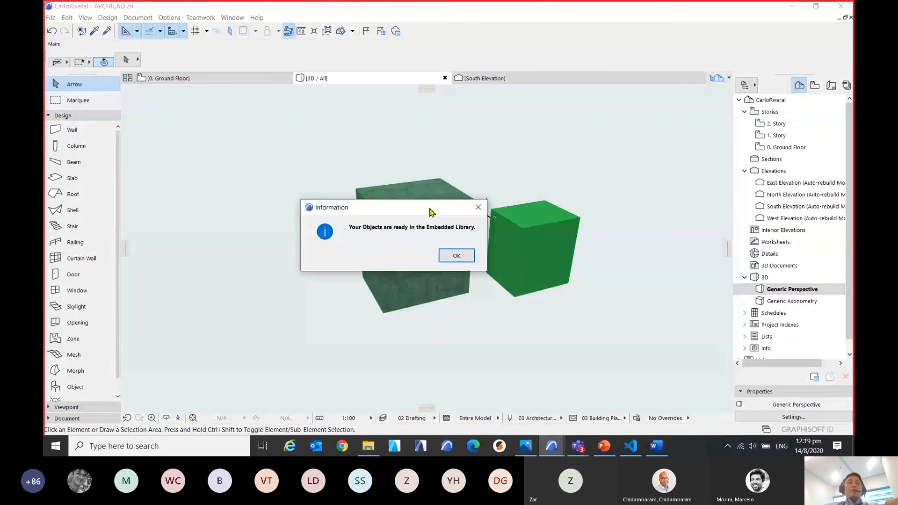
drag(430, 211, 396, 266)
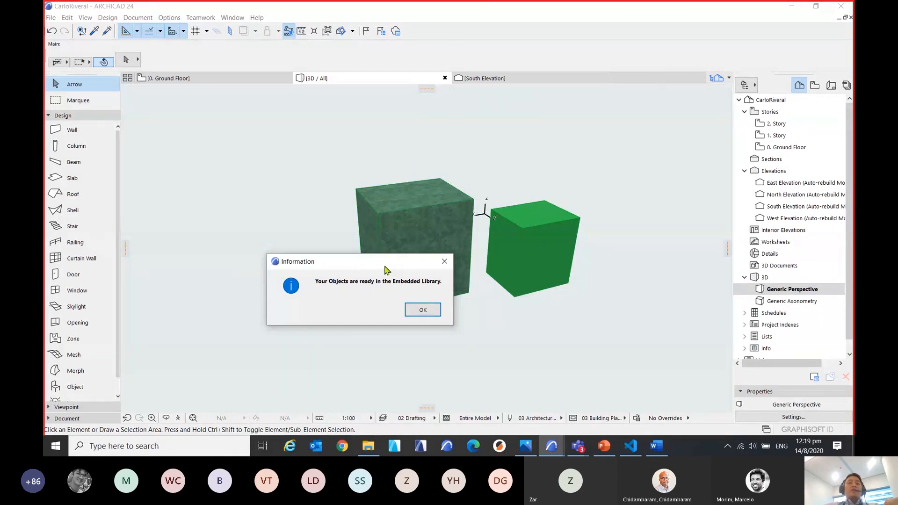
drag(385, 269, 407, 281)
click(445, 321)
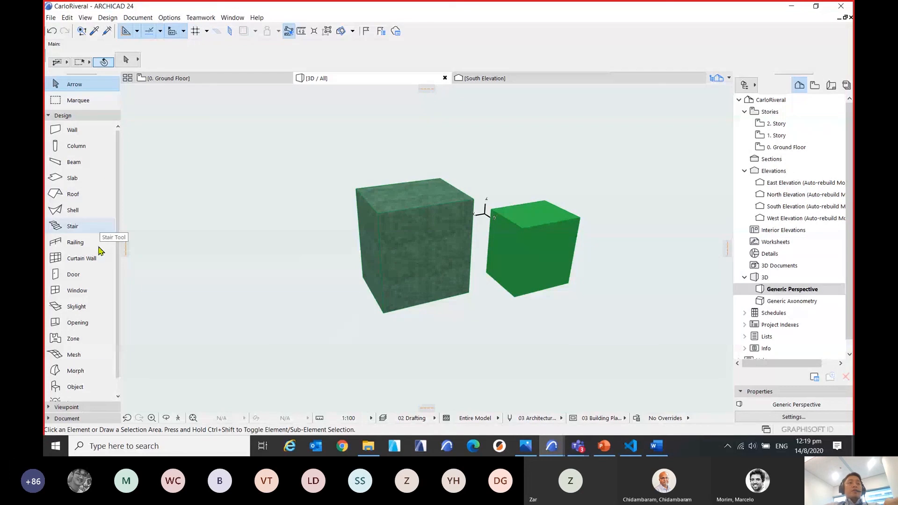
Review the Fireflies Light object's custom LED and Metal Rod parameters in the Object tool's default settings, then accept the settings.
click(75, 387)
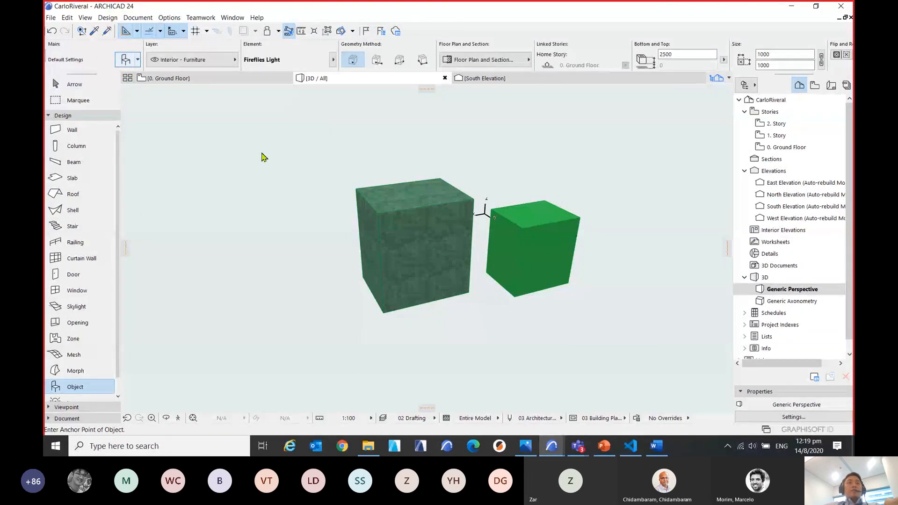
key(ctrl+t)
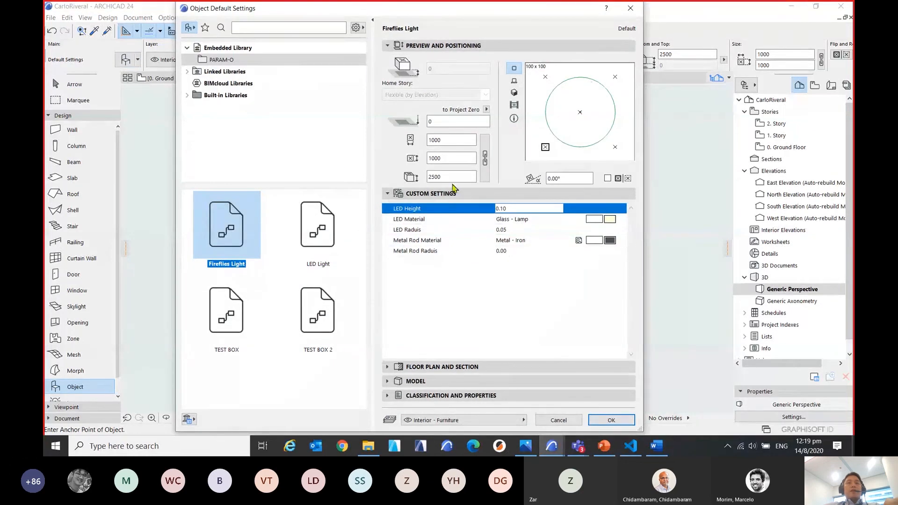
key(ctrl)
key(ctrl)
click(430, 223)
click(434, 231)
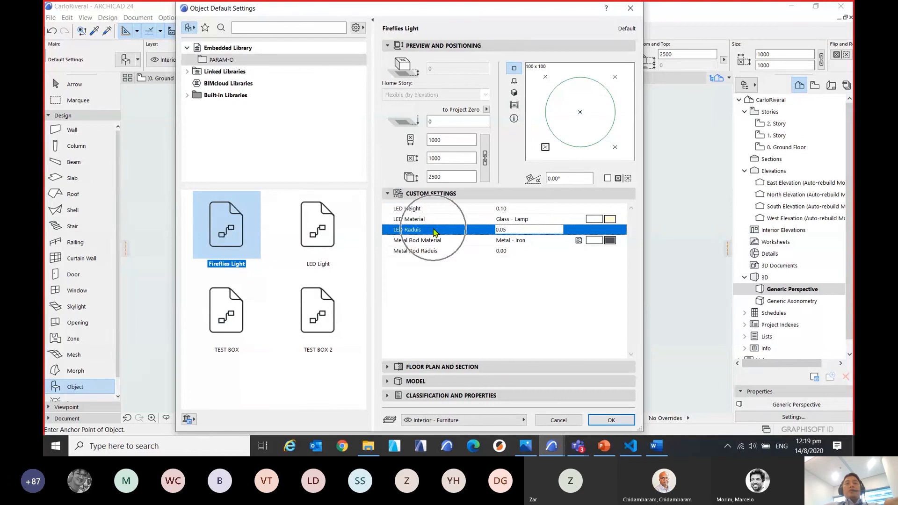
click(449, 241)
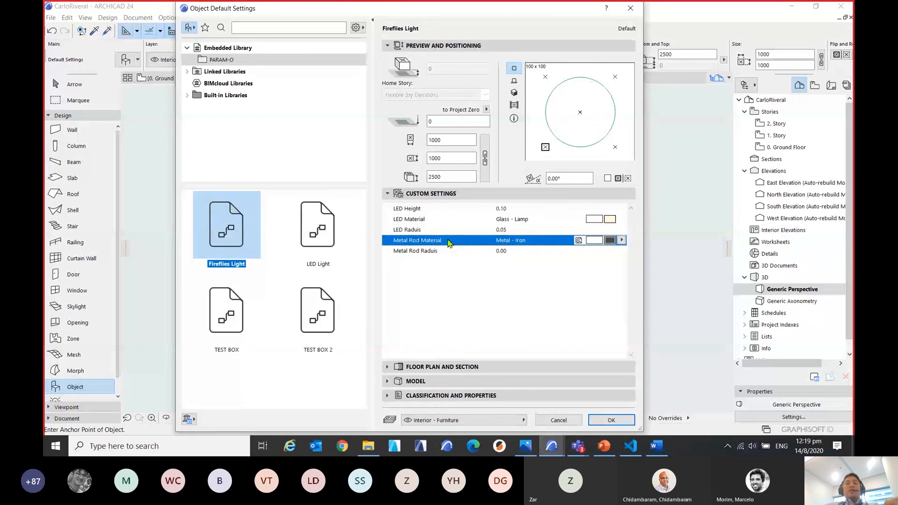
click(448, 251)
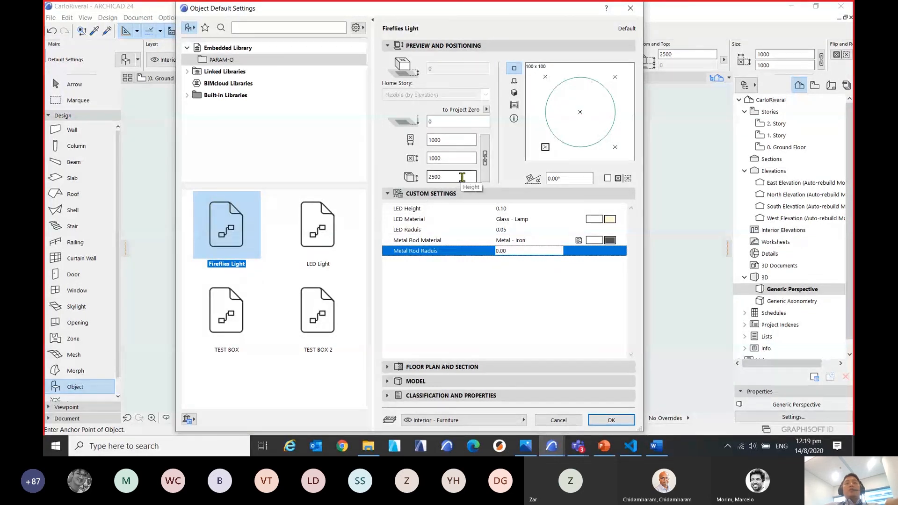
click(627, 420)
Leave the Object tool, fit the model in the 3D window, and inspect the two existing boxes from another angle.
scroll(461, 293, down, 3)
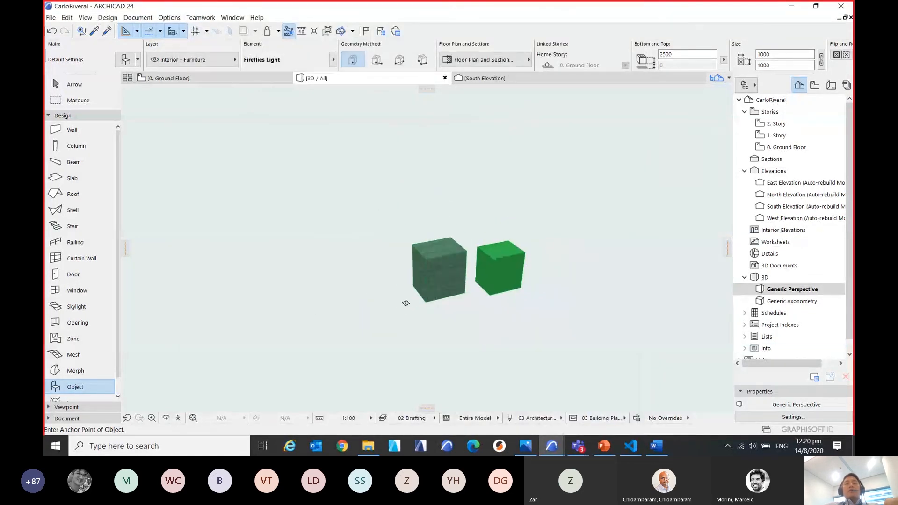
scroll(431, 250, down, 3)
scroll(432, 250, down, 3)
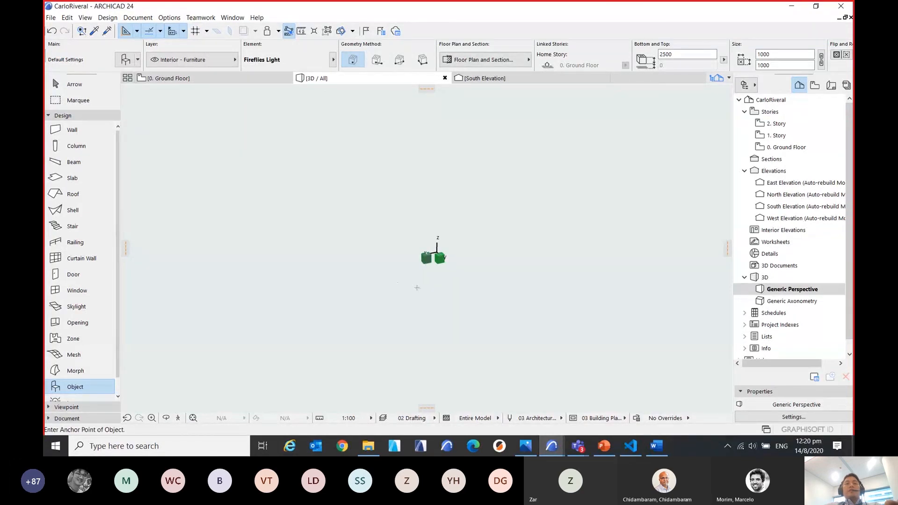
key(Escape)
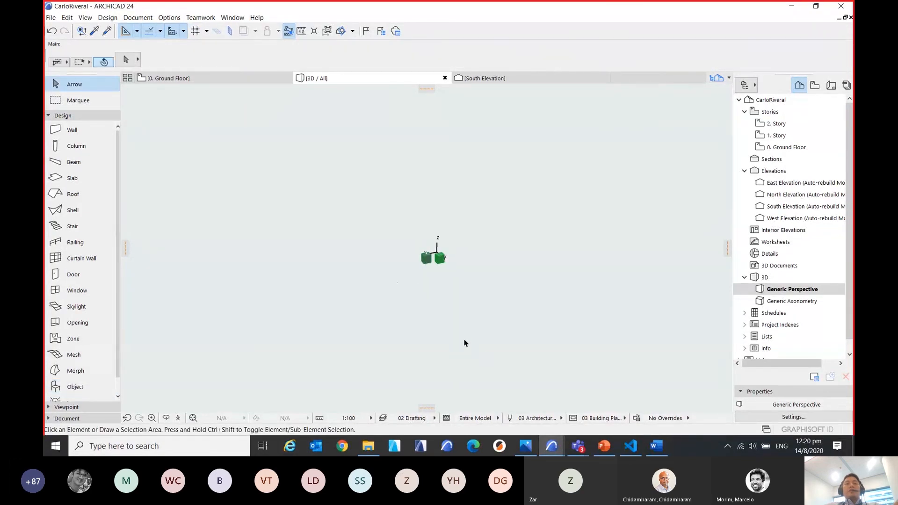
click(196, 418)
shift+middle_drag(352, 326, 420, 338)
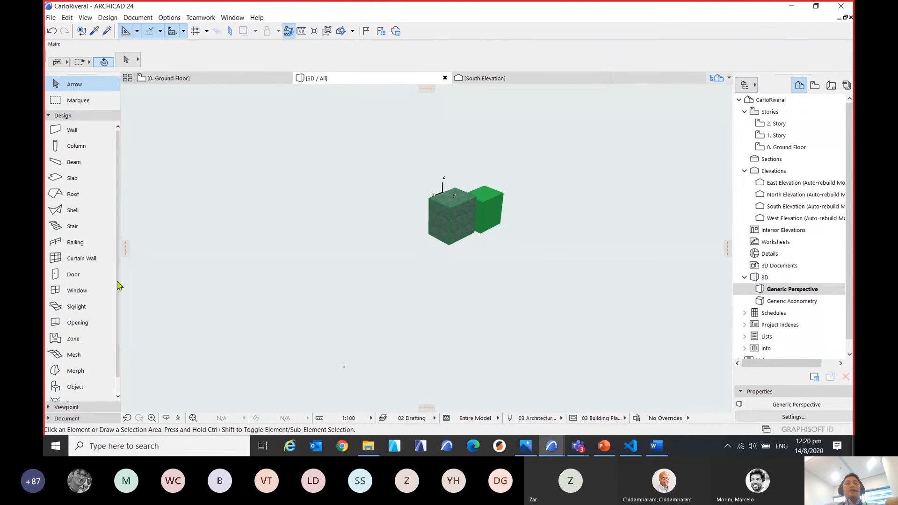
click(450, 217)
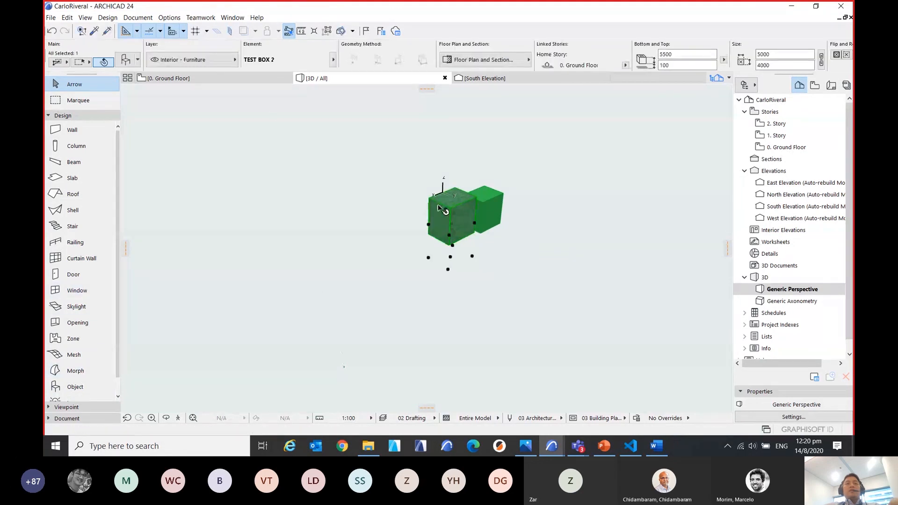
click(230, 303)
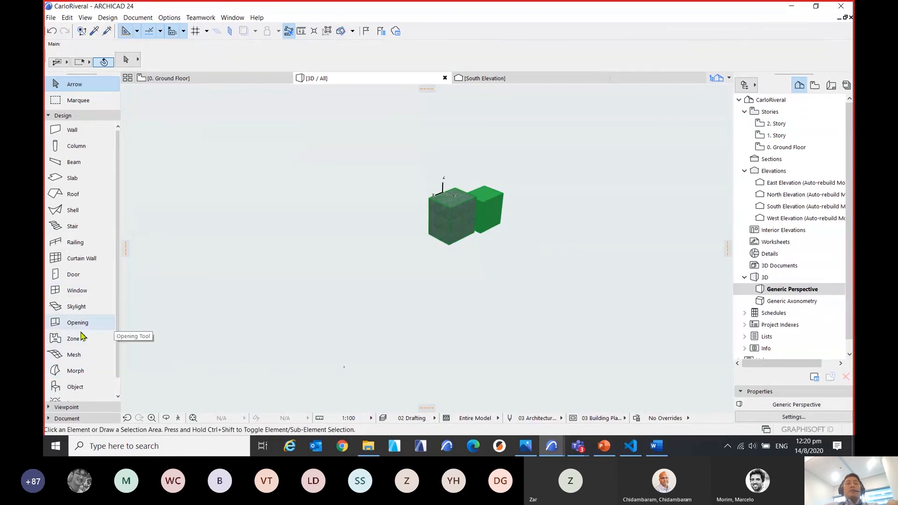
Place a Fireflies Light object with its default settings in the empty area below the box on the ground floor plan.
click(69, 392)
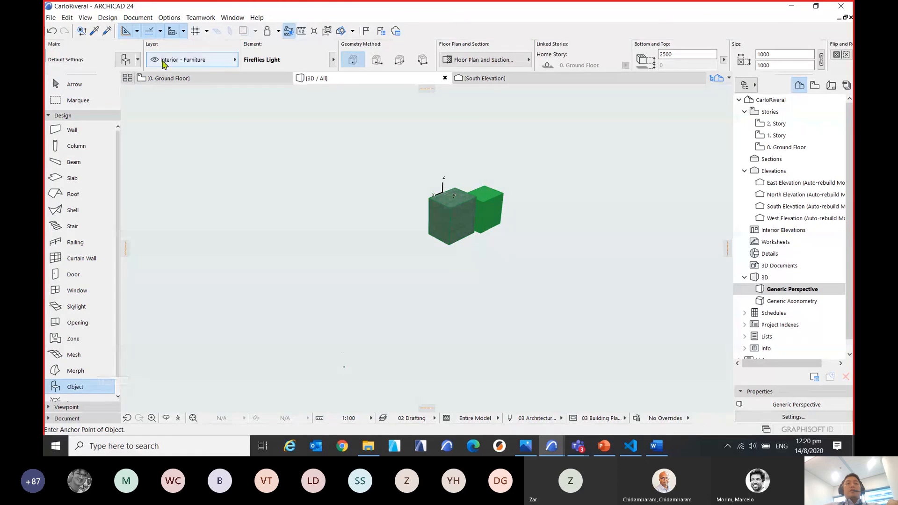
click(133, 61)
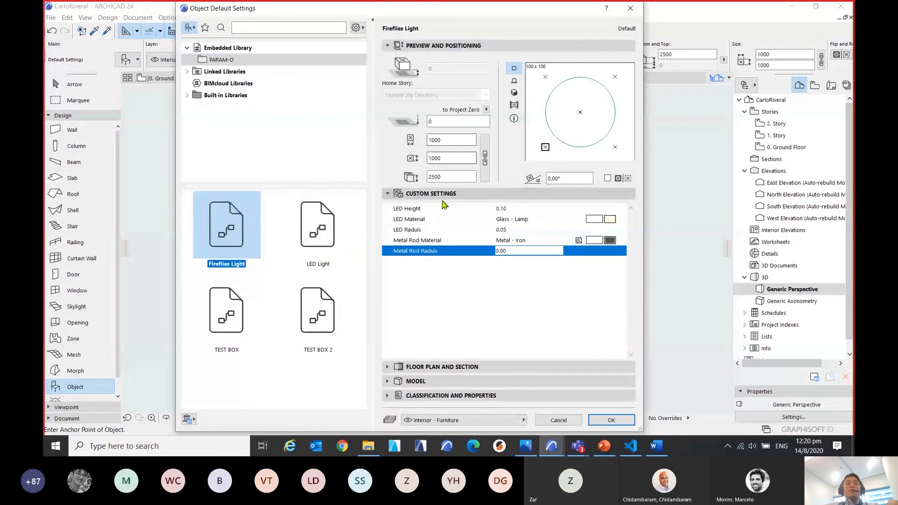
click(611, 421)
click(214, 79)
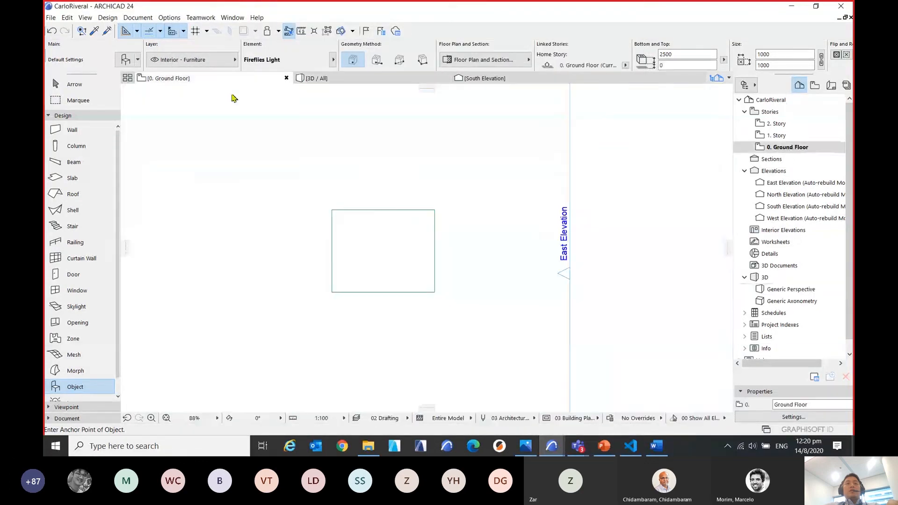
click(373, 242)
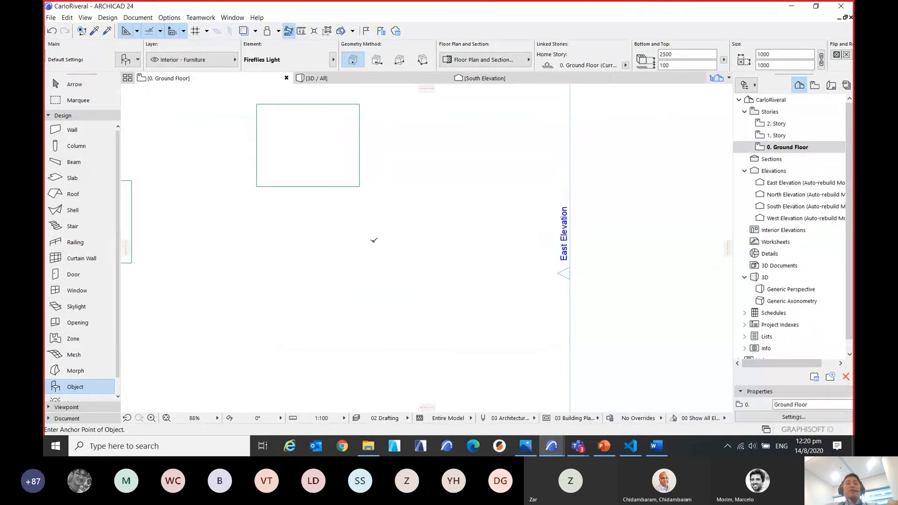
scroll(374, 241, up, 10)
key(Escape)
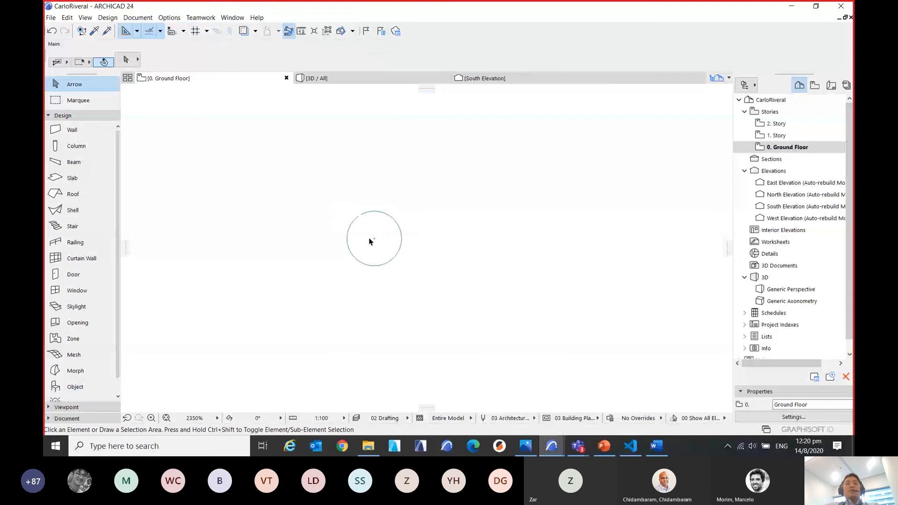
Show only the placed Fireflies Light in the 3D window, fit it to the view and look at it from a lower angle.
click(374, 239)
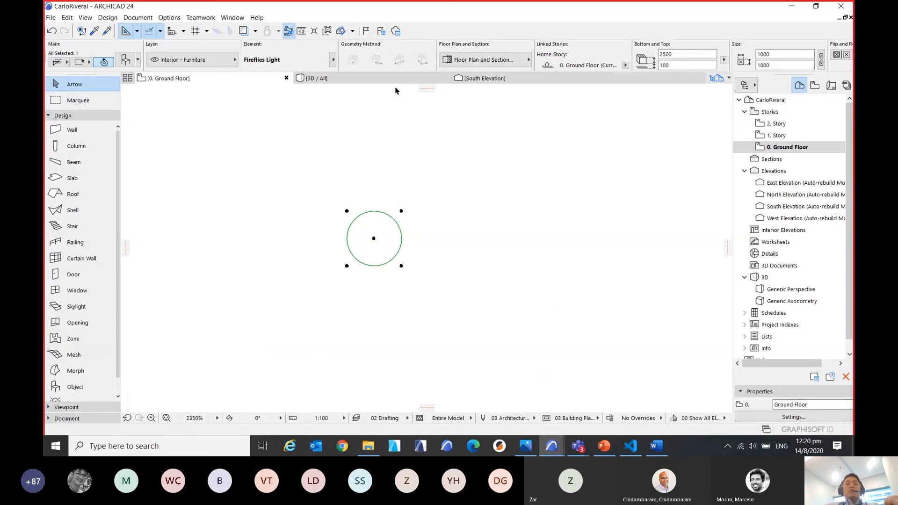
key(F5)
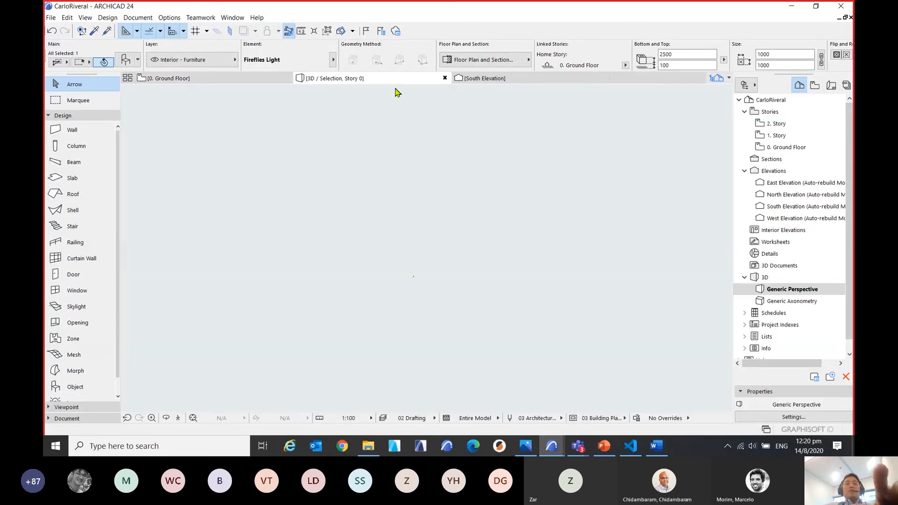
click(193, 417)
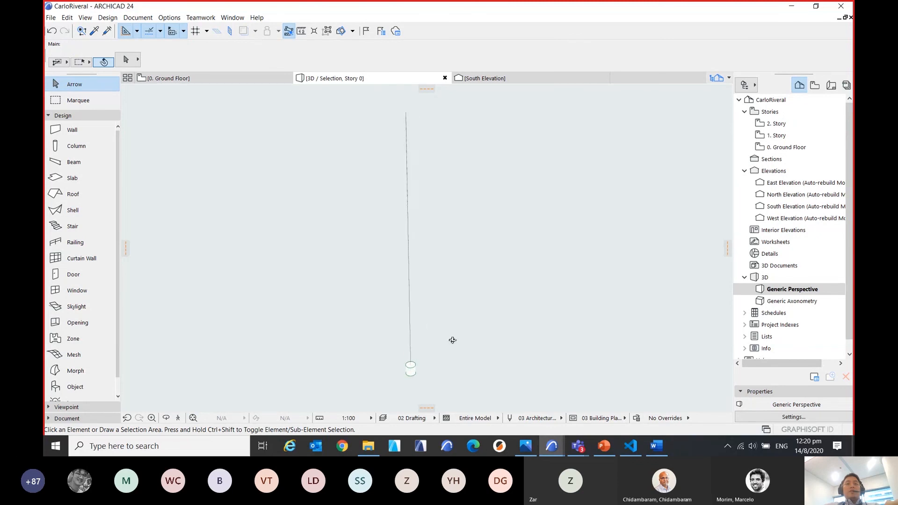
drag(452, 340, 447, 318)
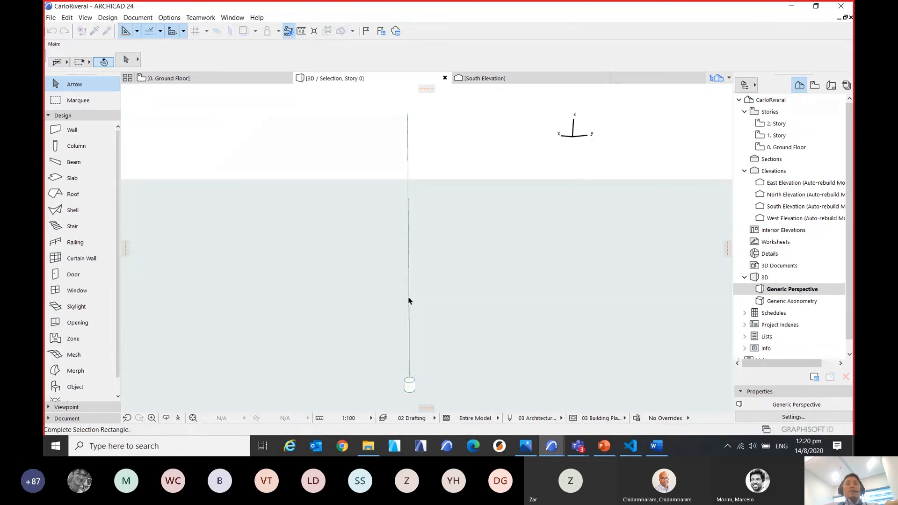
Select the Fireflies Light in 3D and inspect its LED and metal rod up close and from a distance.
click(412, 384)
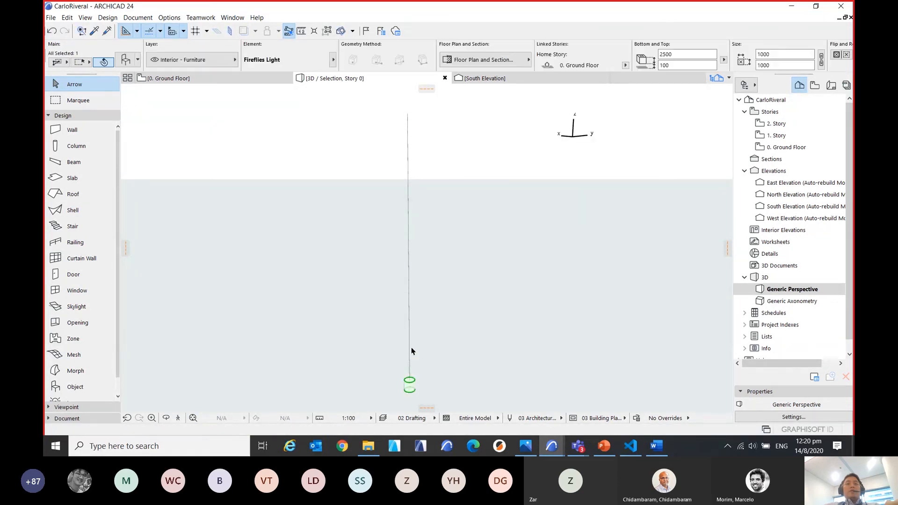
scroll(416, 320, down, 3)
scroll(435, 350, up, 4)
drag(451, 347, 391, 195)
scroll(380, 271, up, 5)
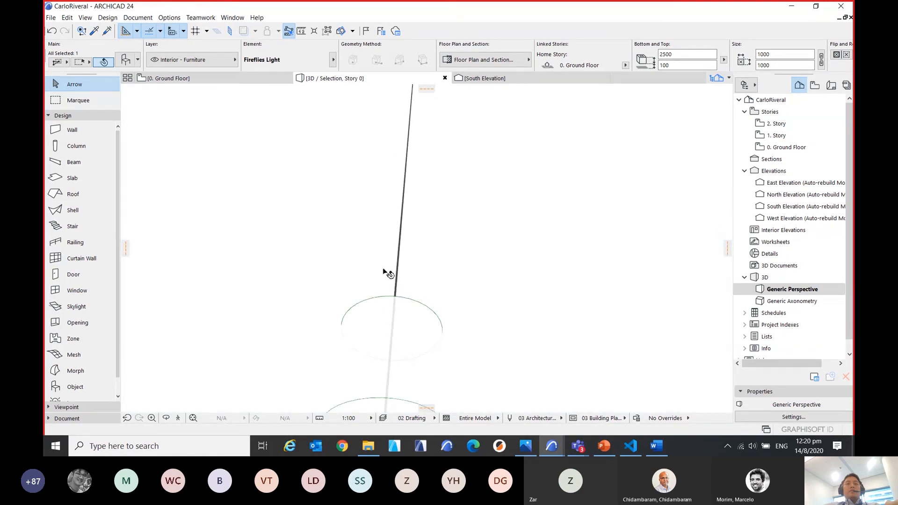
click(400, 269)
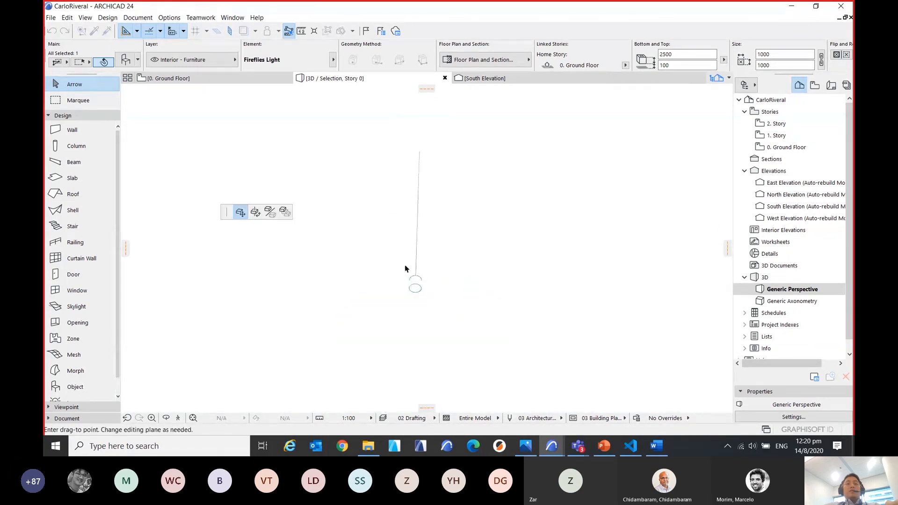
click(403, 268)
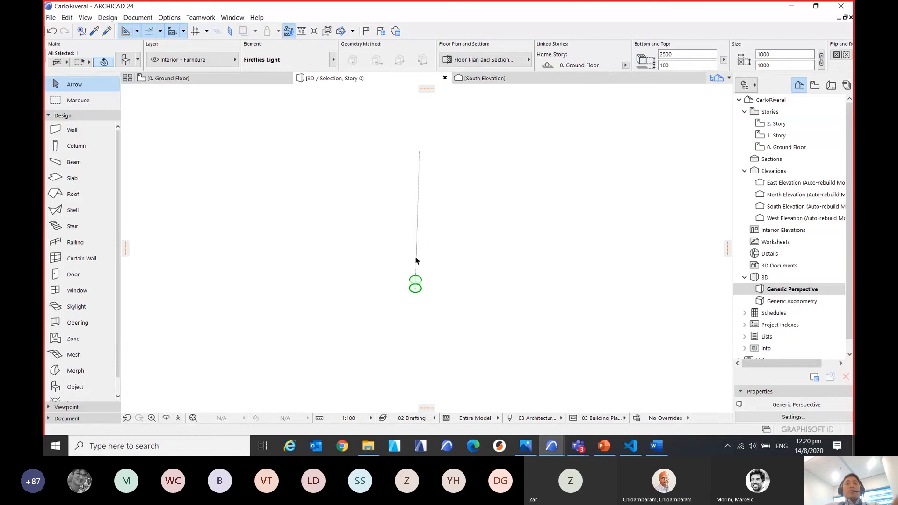
scroll(445, 247, down, 2)
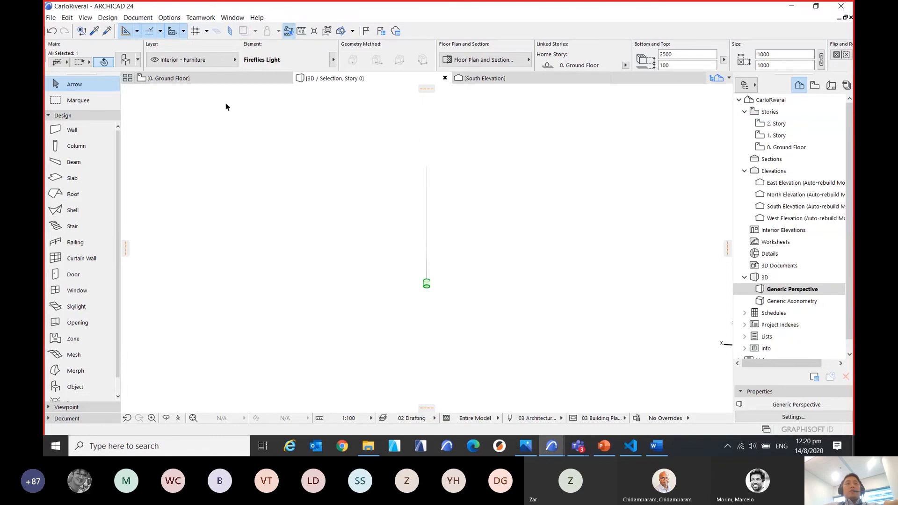
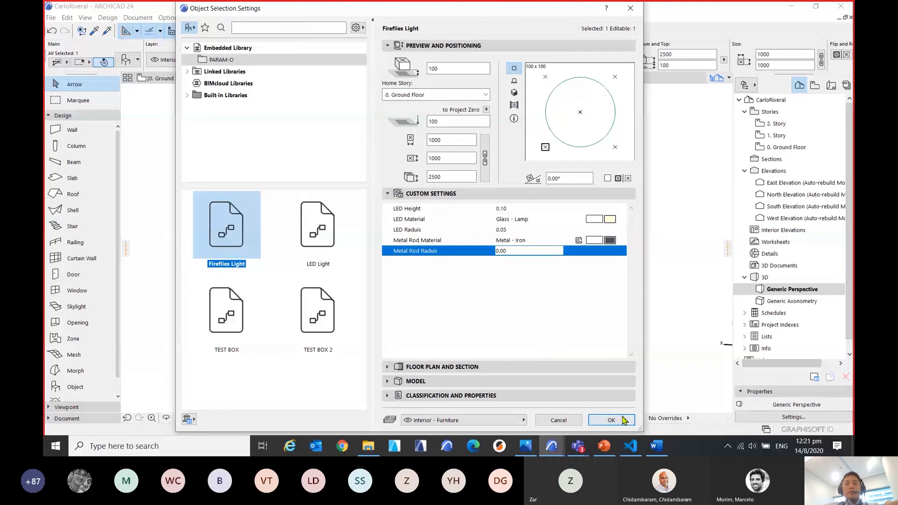
Close the Fireflies Light's settings, inspect its LED and rod from several angles in 3D, and deselect it.
click(621, 418)
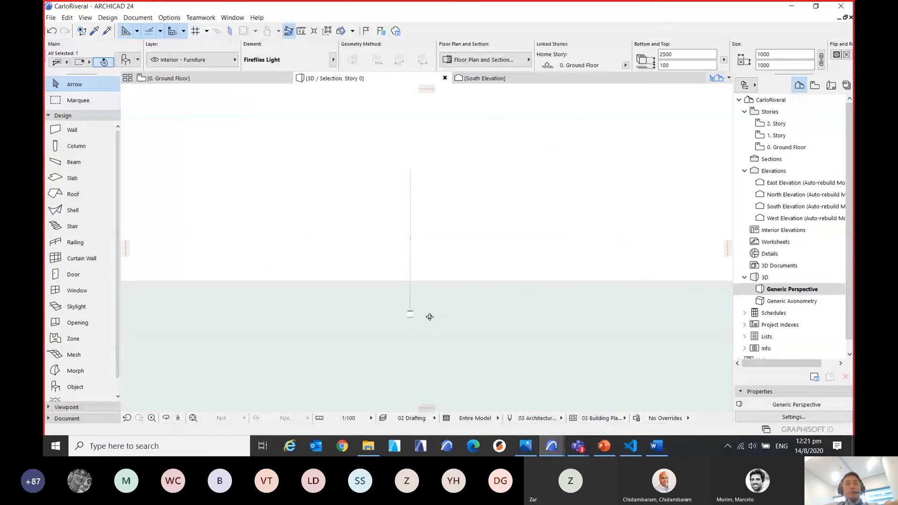
shift+middle_drag(368, 361, 326, 359)
mouse_move(454, 330)
middle_down()
mouse_move(487, 318)
mouse_move(463, 324)
middle_up()
scroll(473, 313, down, 1)
scroll(473, 313, up, 3)
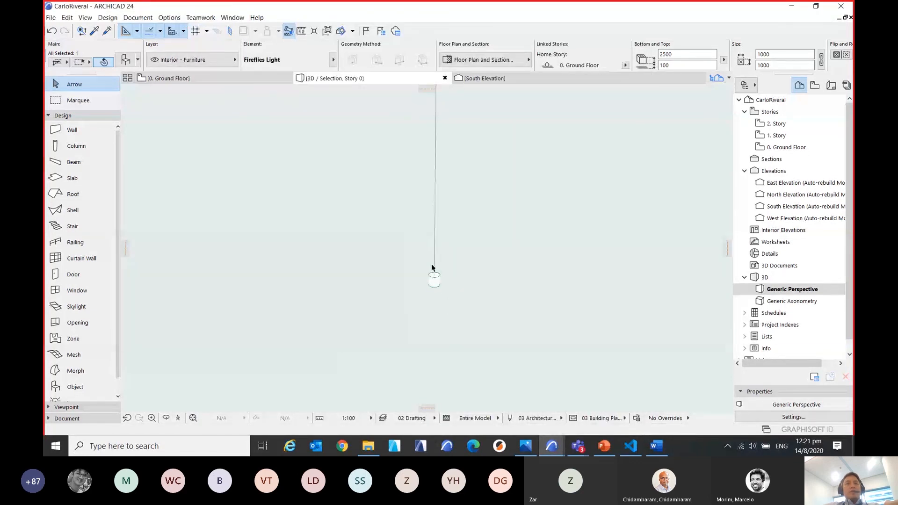
shift+middle_drag(483, 241, 431, 301)
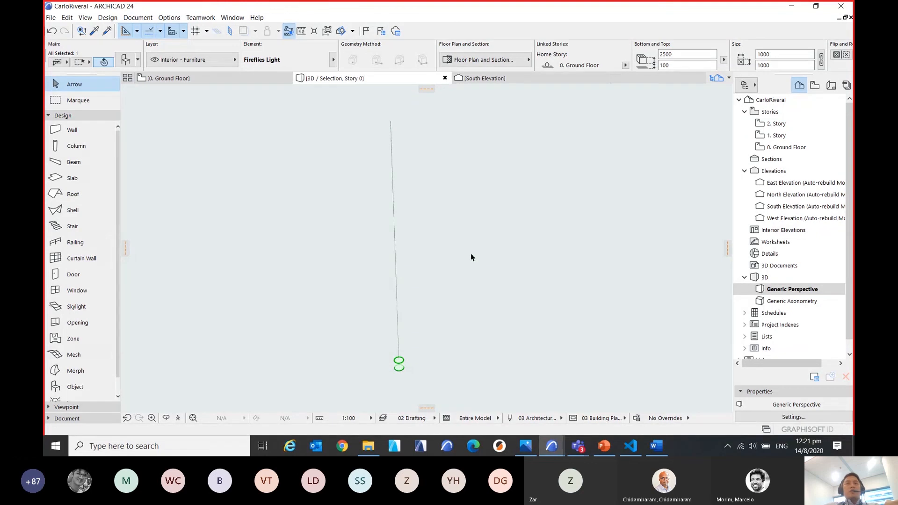
middle_drag(472, 255, 493, 244)
click(498, 249)
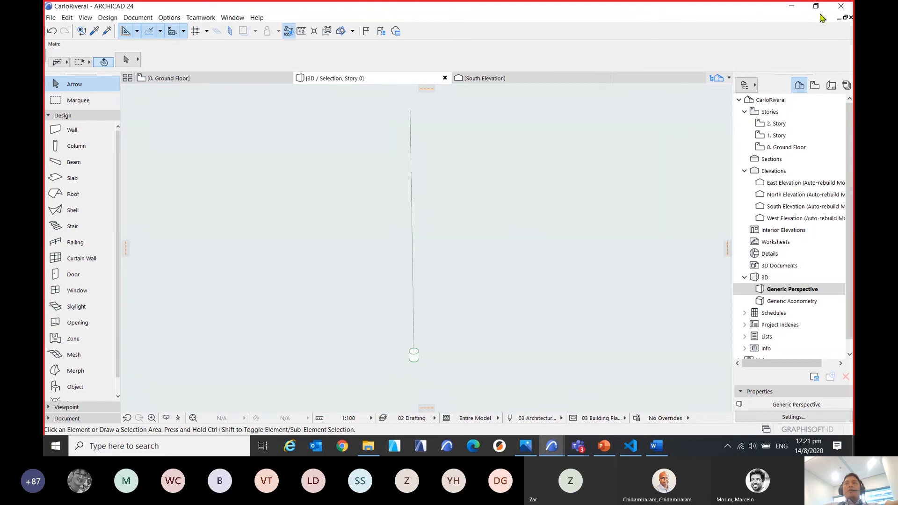
Switch to the BCA Computational BIM presentation in PowerPoint and present the PARAM-O Basic Stairs video slide, skipping ahead in the video.
click(797, 7)
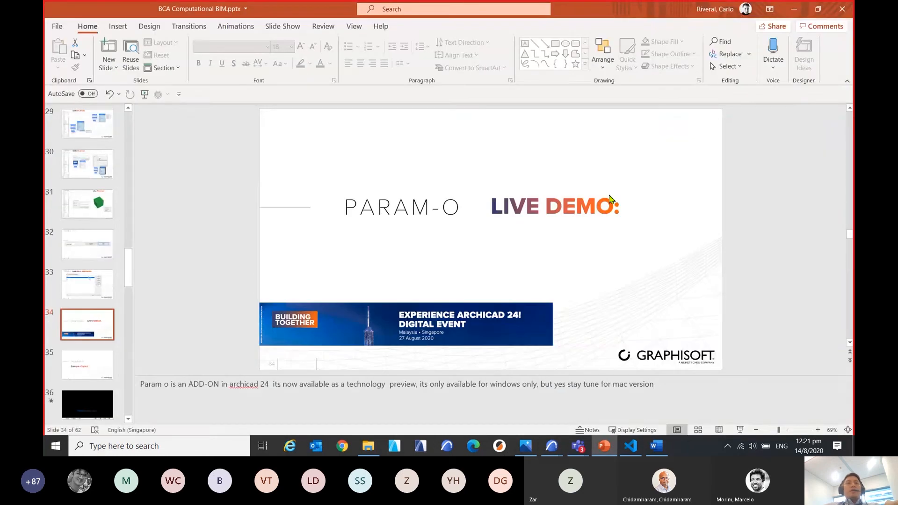
drag(129, 264, 128, 275)
click(90, 325)
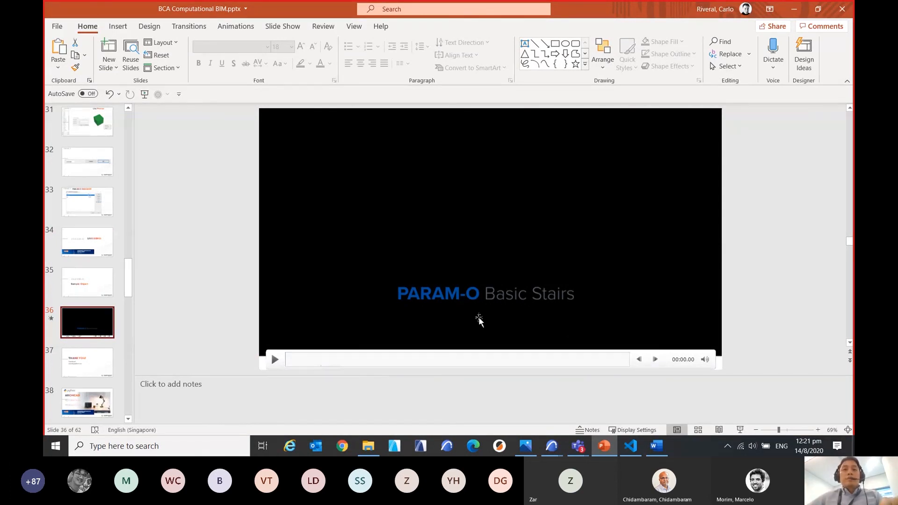
click(741, 430)
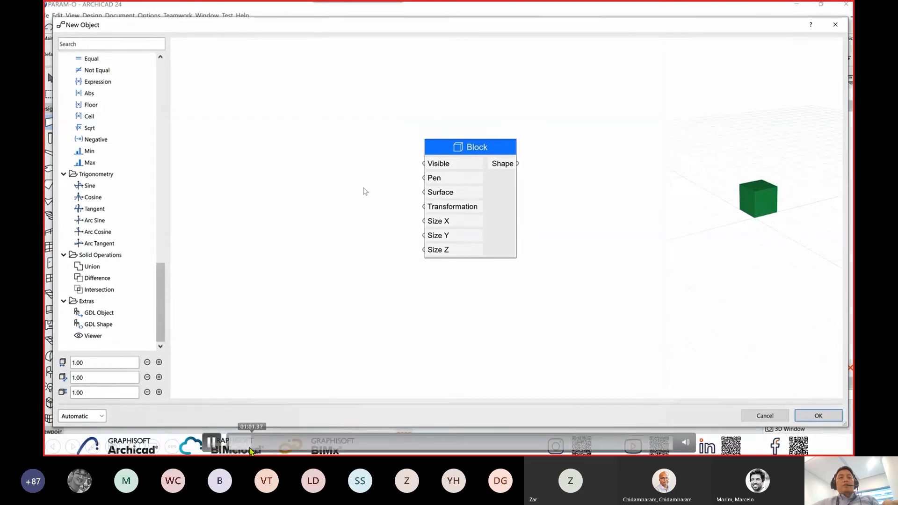
click(251, 449)
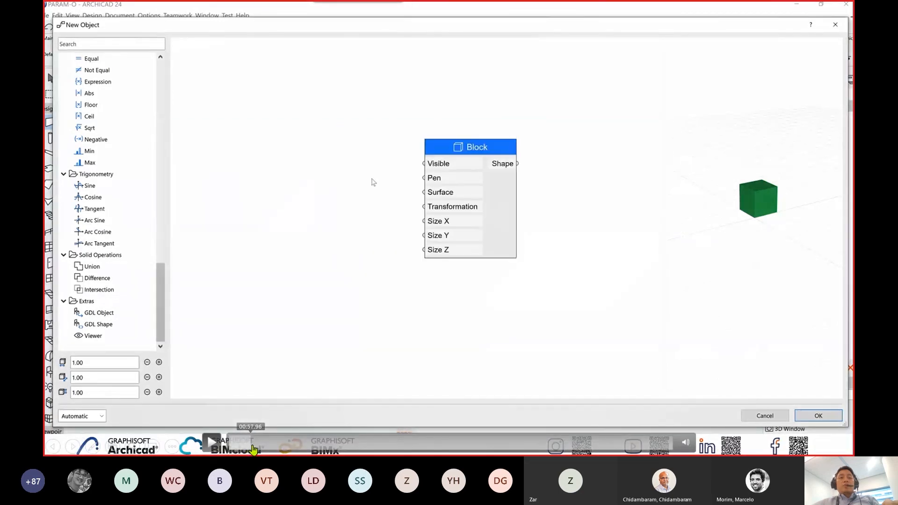
drag(254, 449, 271, 449)
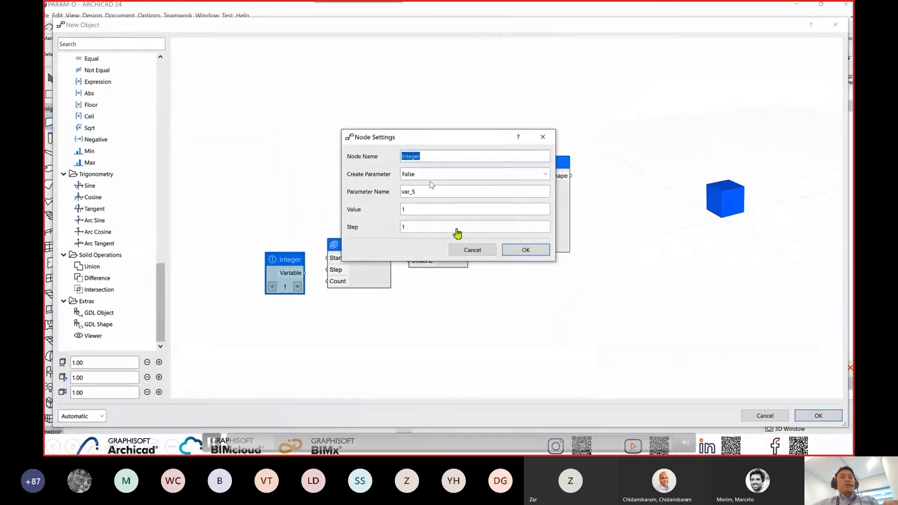
Rename the Integer node as STEPS and set its value to 10.
text(STEPS)
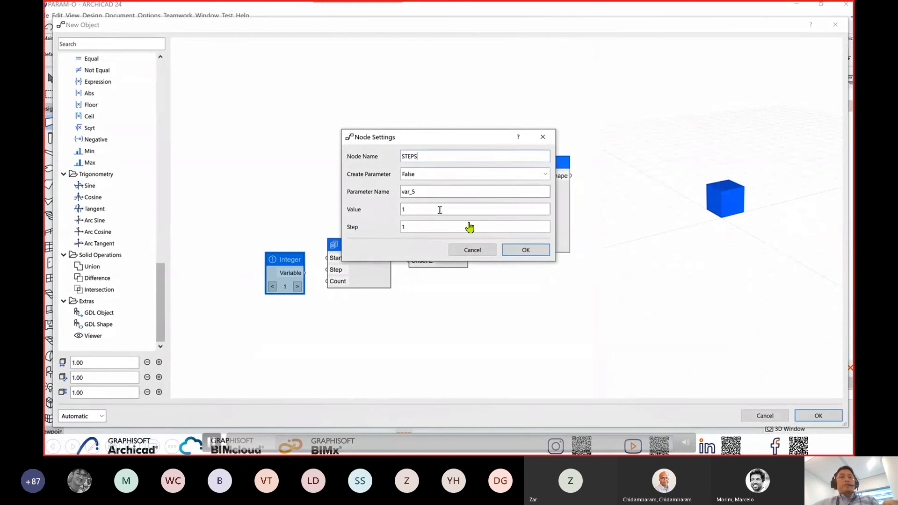
click(440, 210)
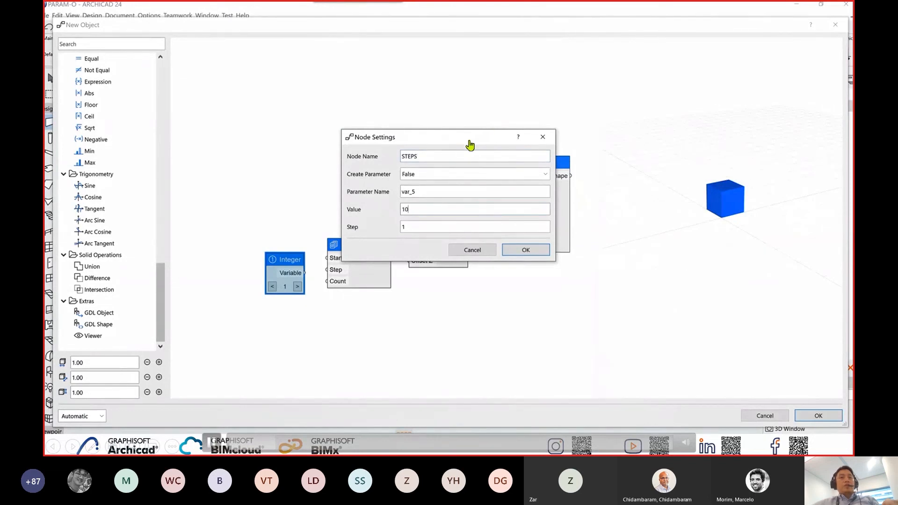
text(0)
click(524, 250)
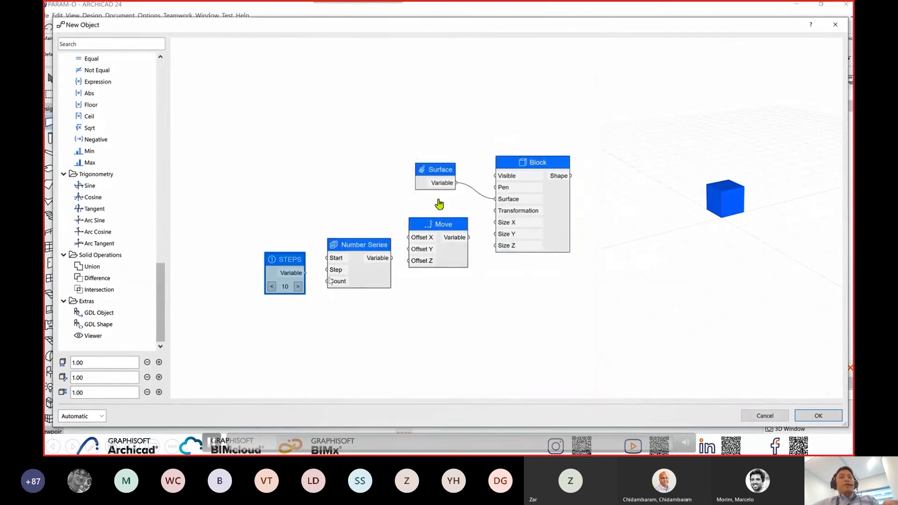
Connect the STEPS variable to the Number Series node's Count input and confirm the series settings with a count of 10.
drag(304, 273, 327, 281)
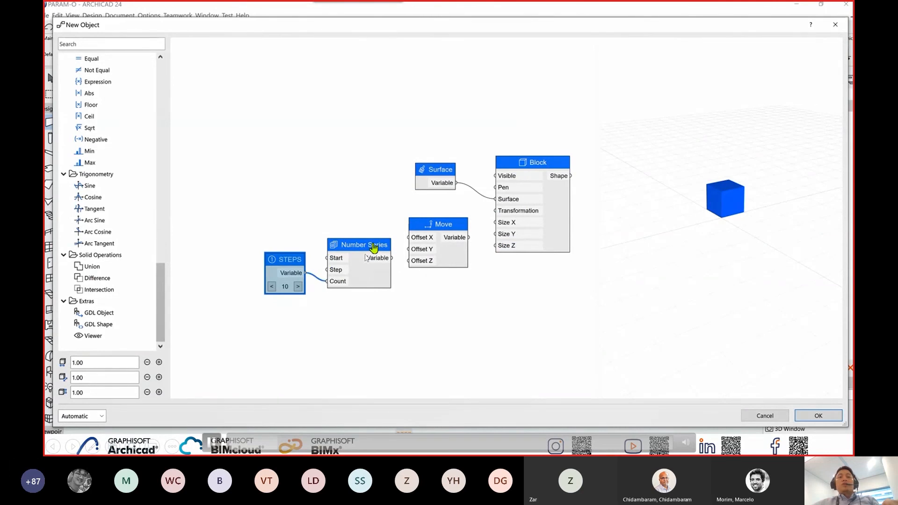
double_click(362, 248)
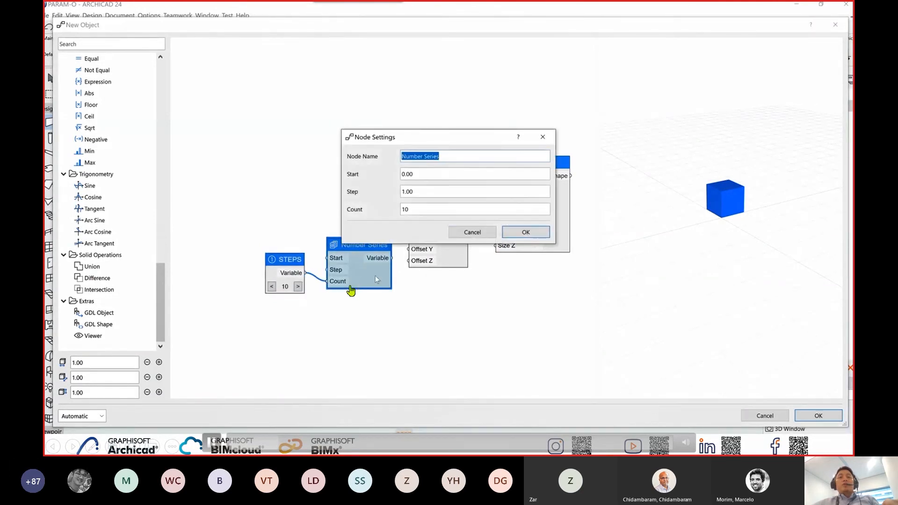
click(421, 175)
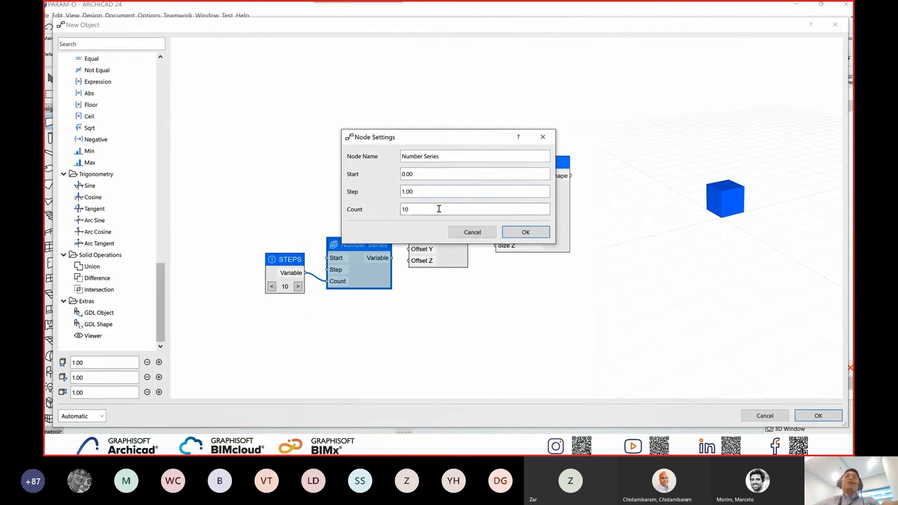
click(464, 211)
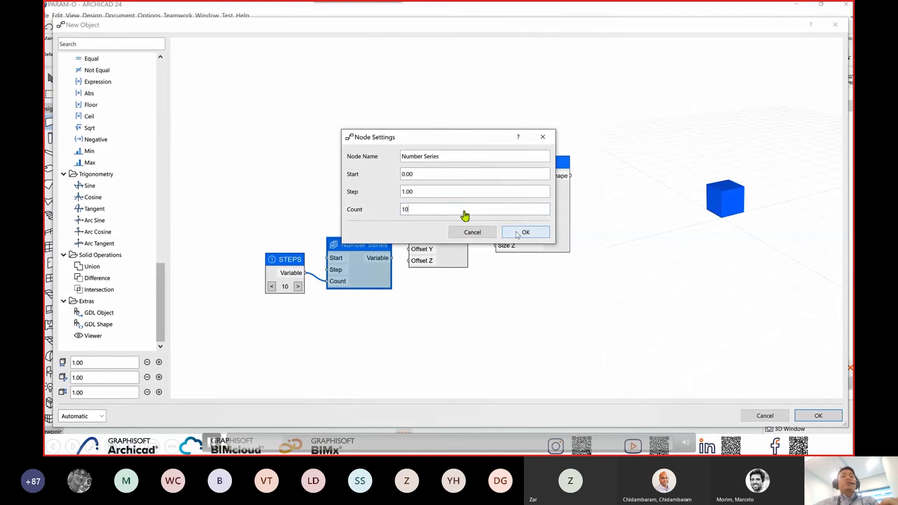
click(519, 233)
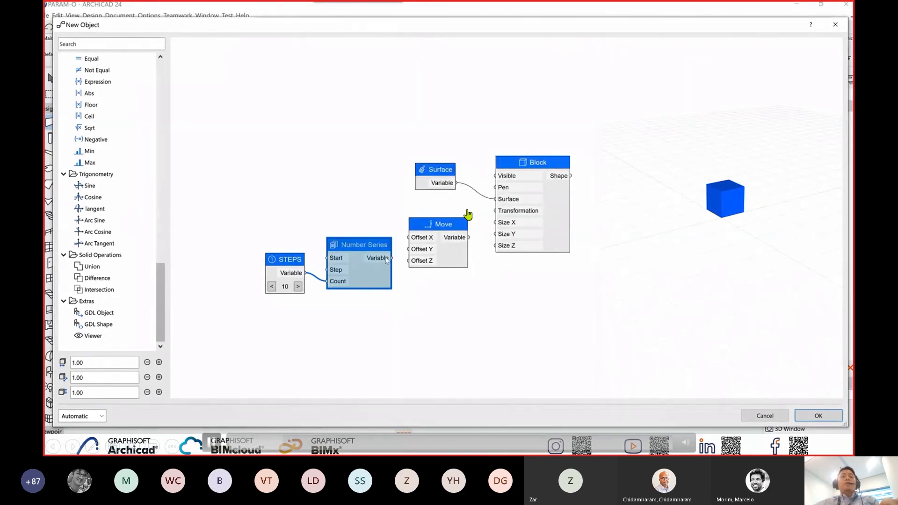
Connect the Number Series variable to Move's Offset X and the Move variable to the Block's Transformation input.
drag(392, 258, 409, 238)
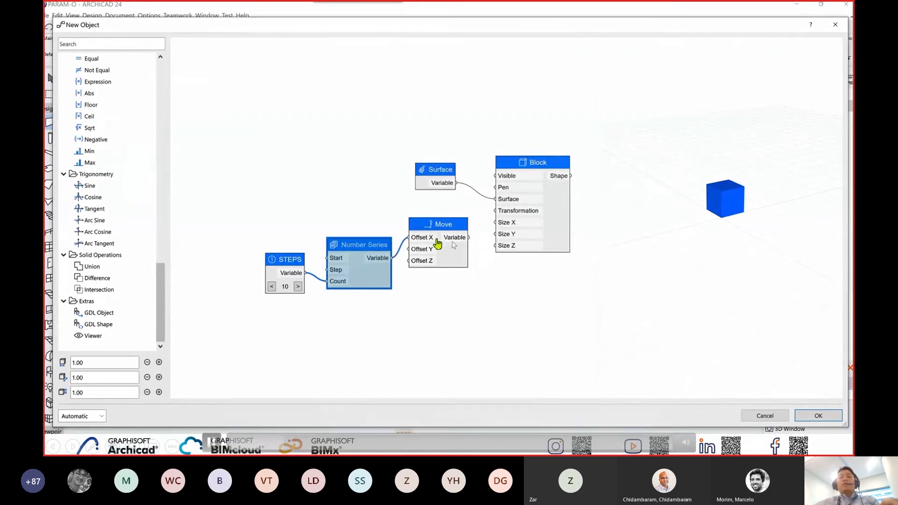
drag(469, 237, 486, 215)
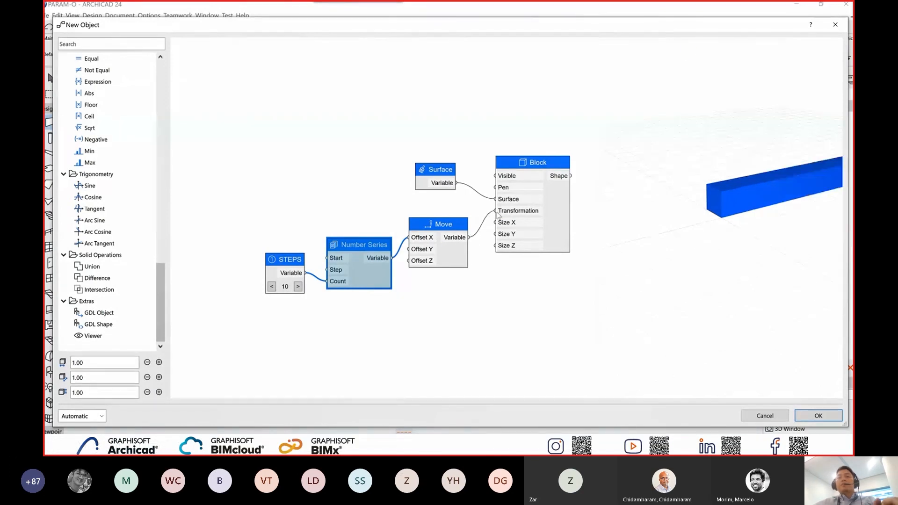
scroll(780, 198, down, 3)
middle_drag(781, 198, 750, 219)
scroll(750, 219, up, 2)
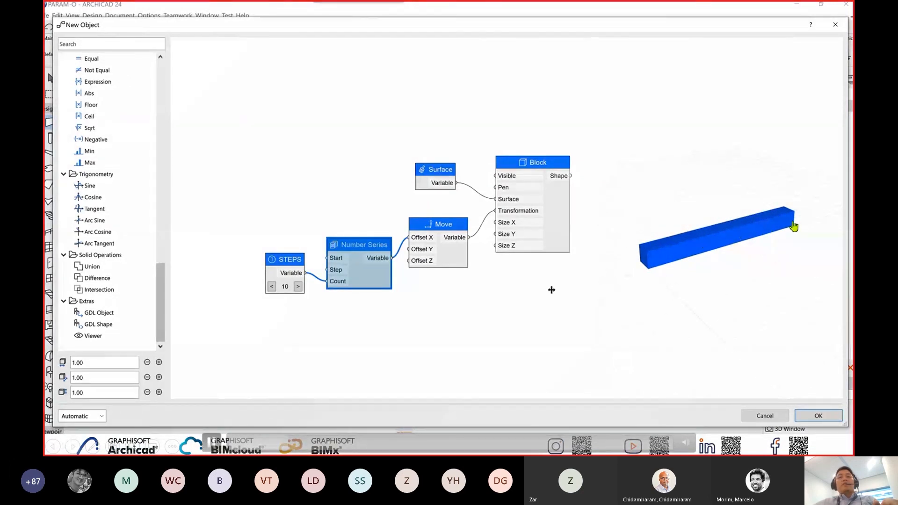
Duplicate the Number Series node below the original and set the copy's start and step to 0.2.
middle_drag(453, 307, 440, 261)
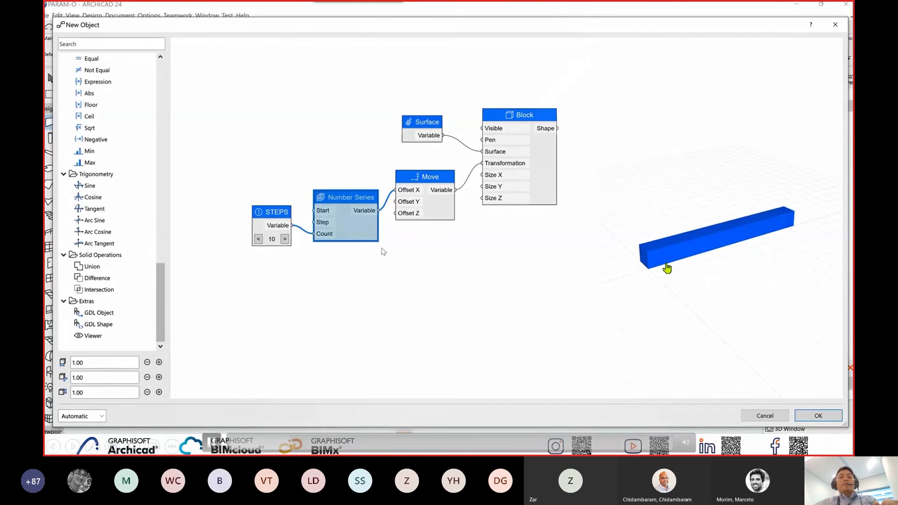
key(ctrl+c)
key(ctrl+v)
drag(394, 205, 414, 272)
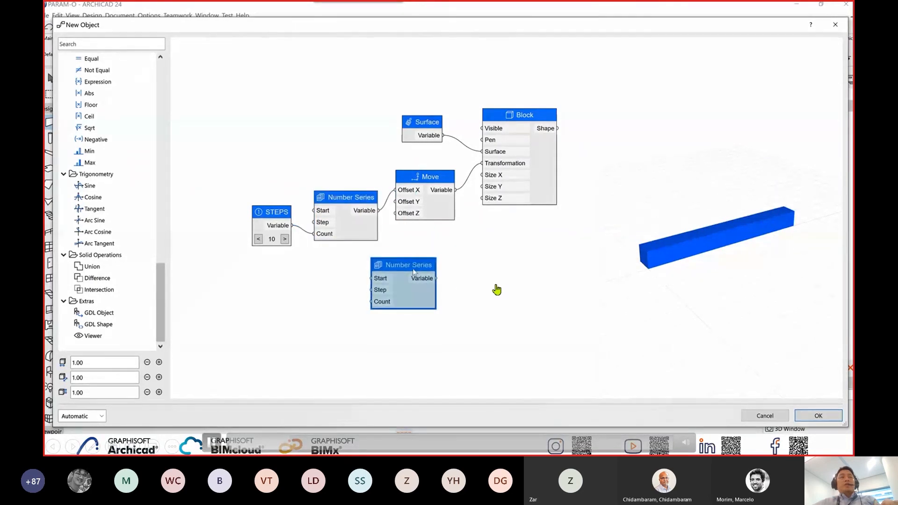
double_click(414, 272)
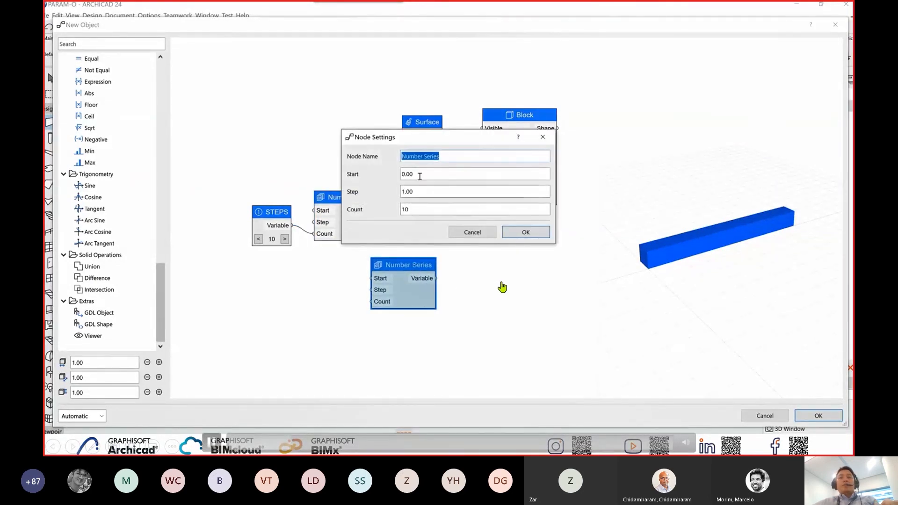
drag(417, 175, 401, 177)
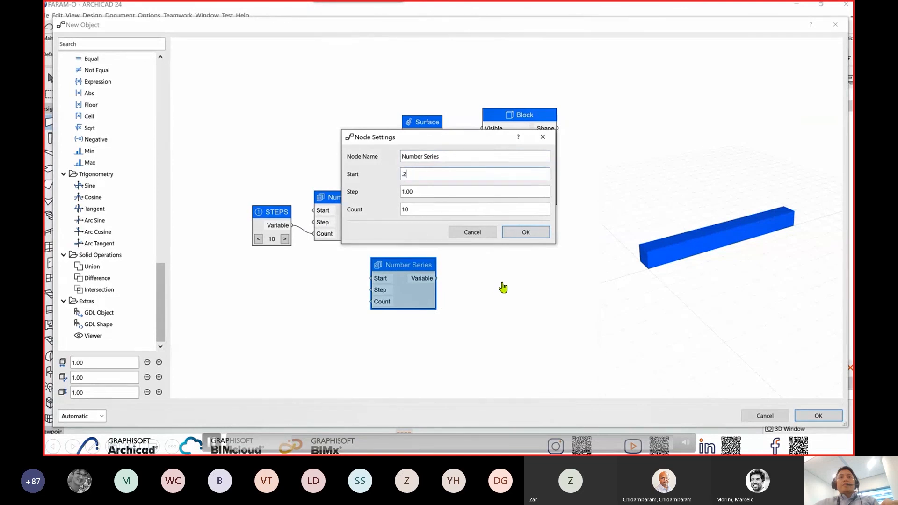
drag(421, 191, 398, 197)
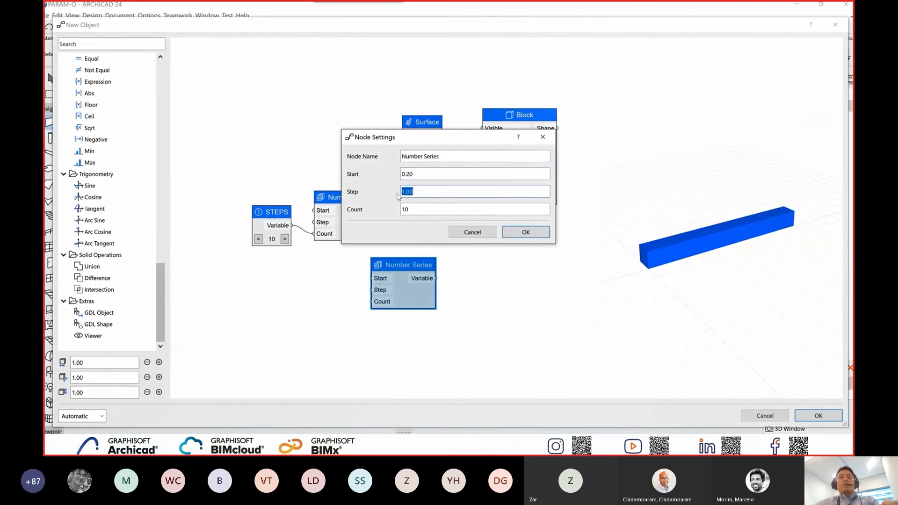
text(.2)
click(525, 233)
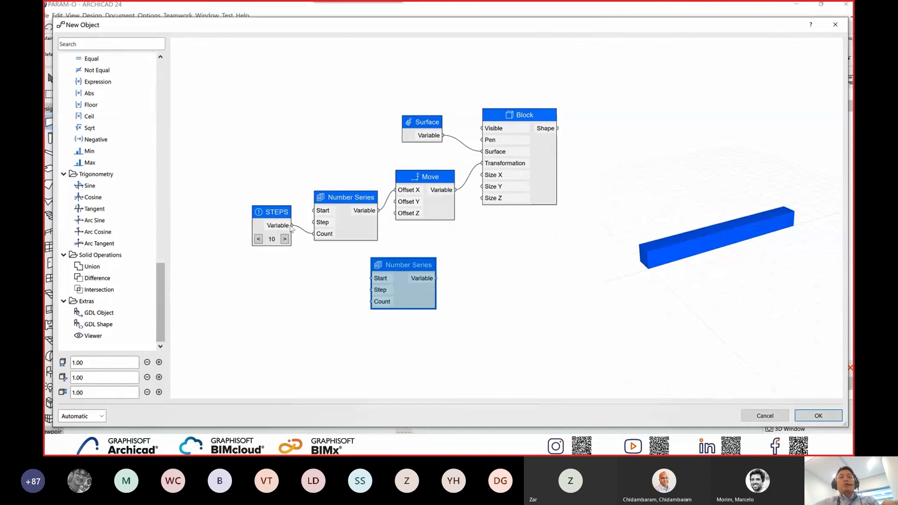
Connect STEPS to the second Number Series' Count and its output to the Block's Size Z, and inspect the stair preview.
drag(292, 226, 369, 305)
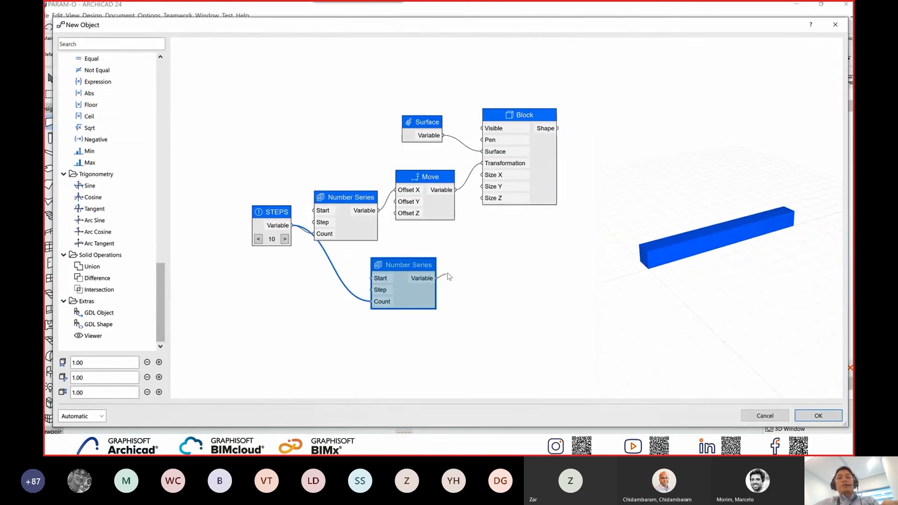
drag(474, 225, 482, 198)
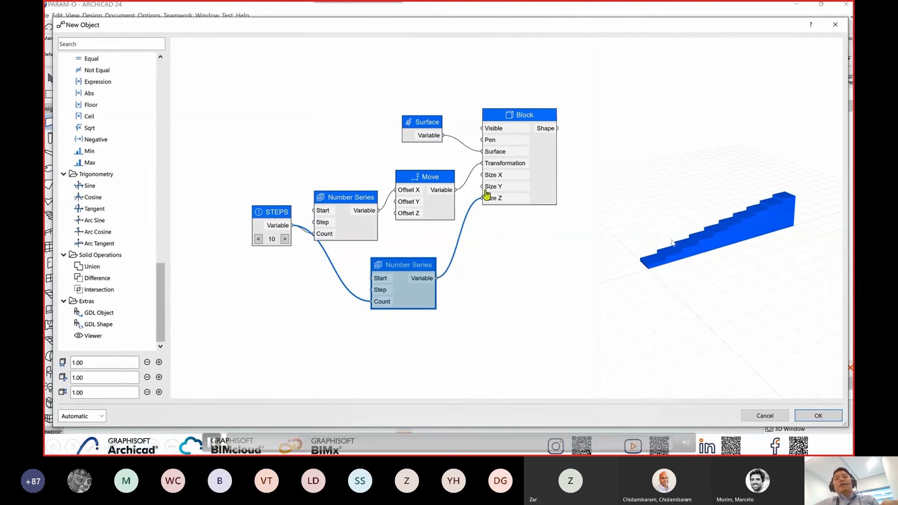
scroll(683, 244, up, 1)
middle_drag(693, 260, 718, 266)
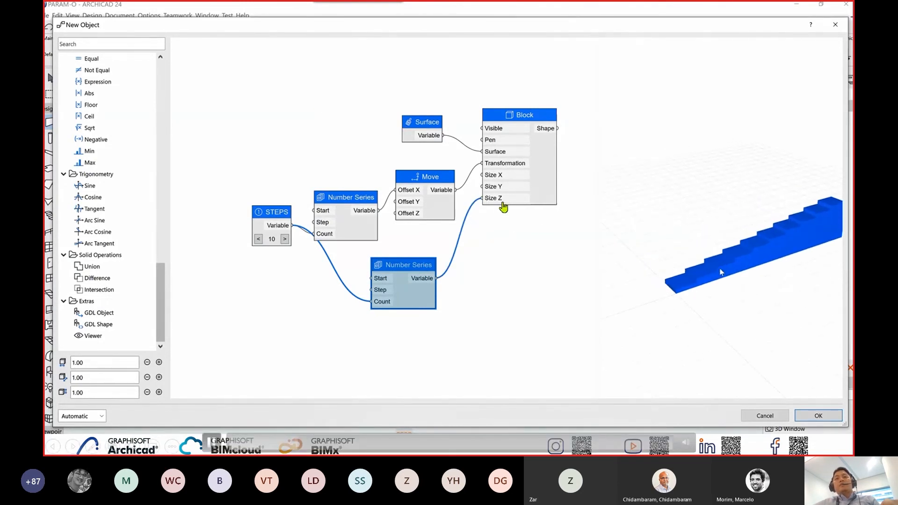
Open the Block node's settings and select the Size Y value for editing.
double_click(543, 178)
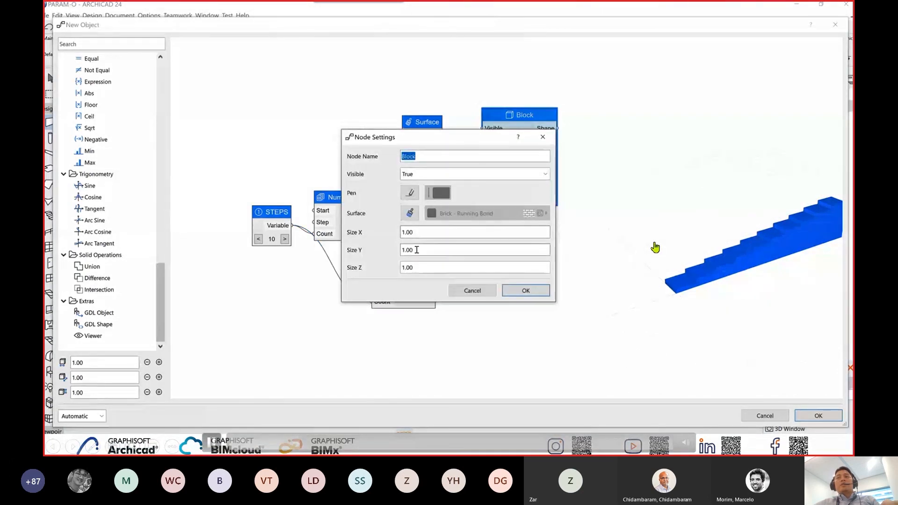
double_click(419, 250)
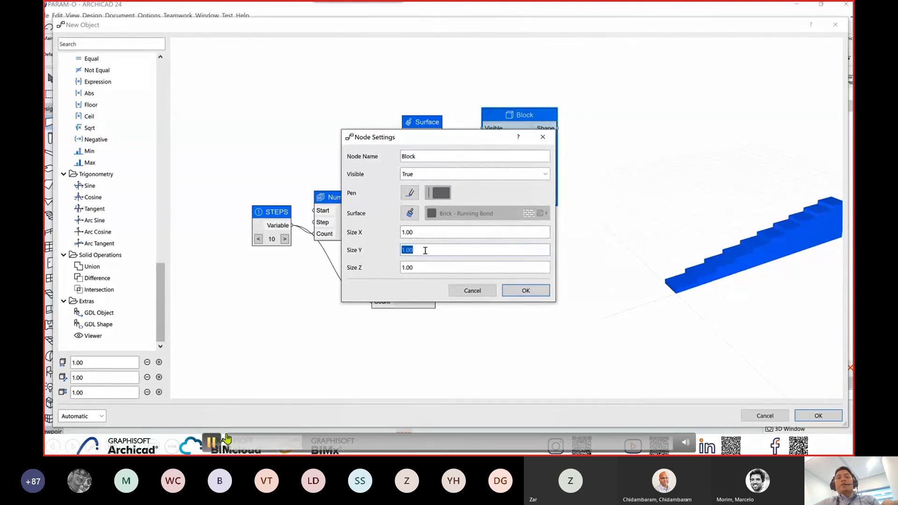
Skip forward through the demo video to view the STAIR PARAM-O object settings, the PARAM-O TABLE example and the placed stairs.
click(308, 447)
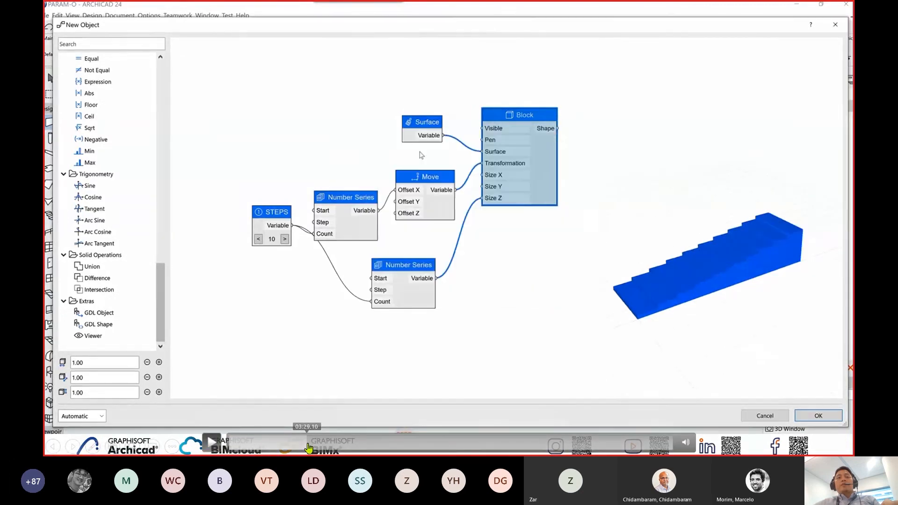
drag(308, 446, 353, 452)
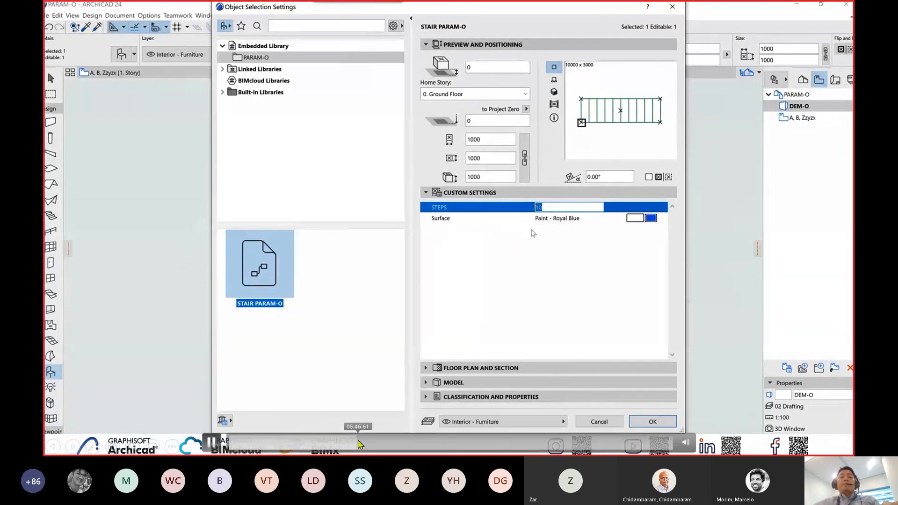
drag(358, 441, 373, 451)
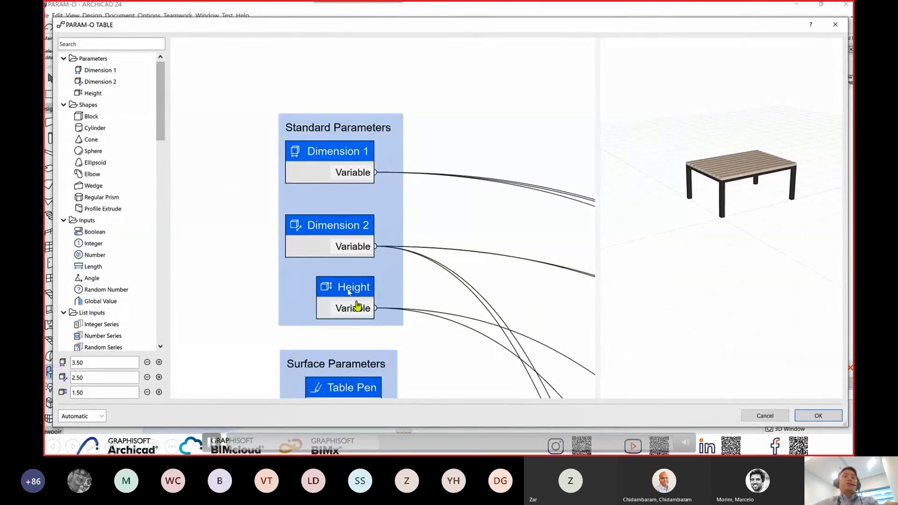
click(388, 451)
click(392, 451)
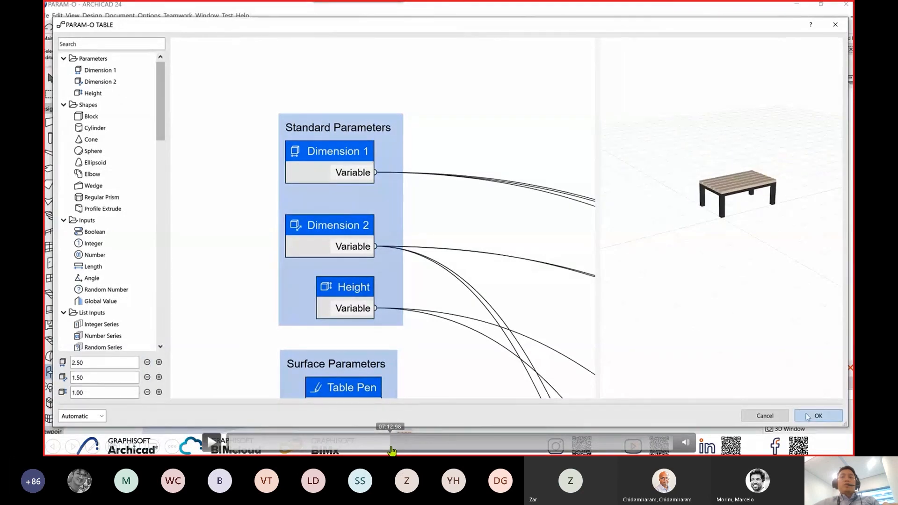
click(395, 451)
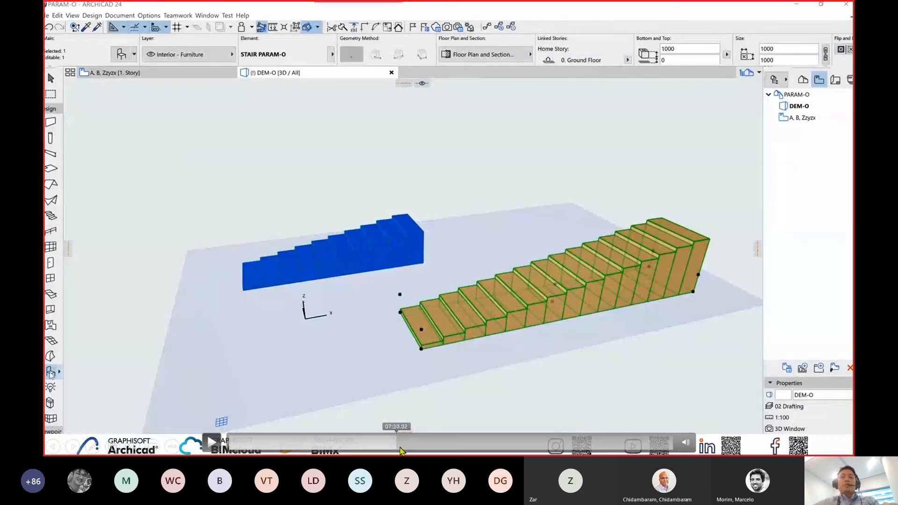
Skip forward through the demo video to view the PARAM-O TABLE placed beside the stair in 3D.
click(400, 451)
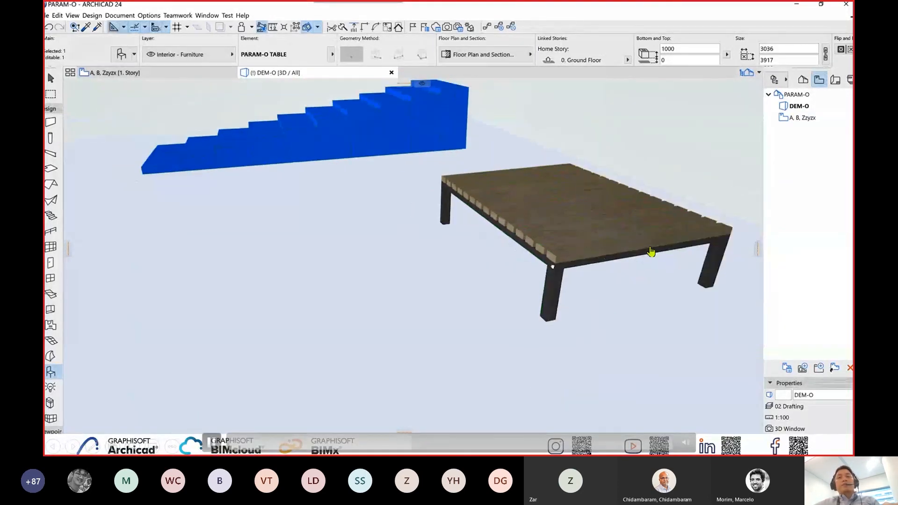
click(412, 449)
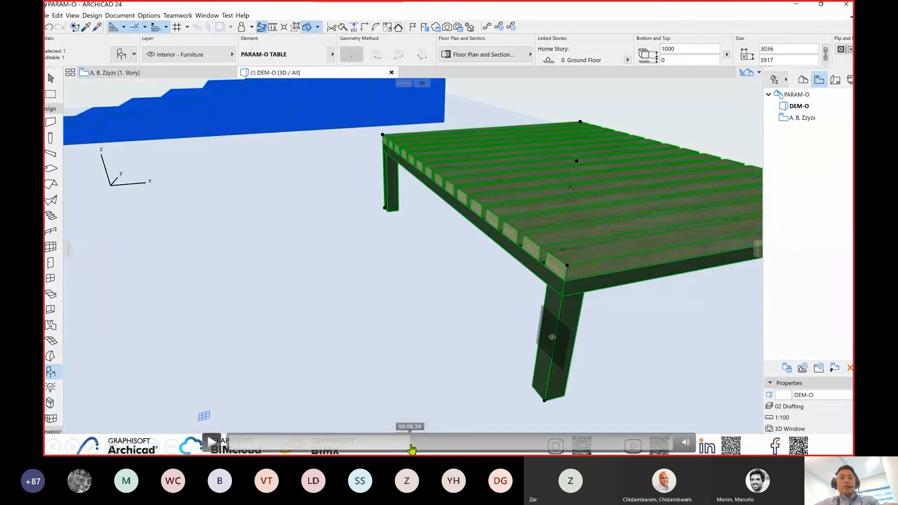
click(412, 450)
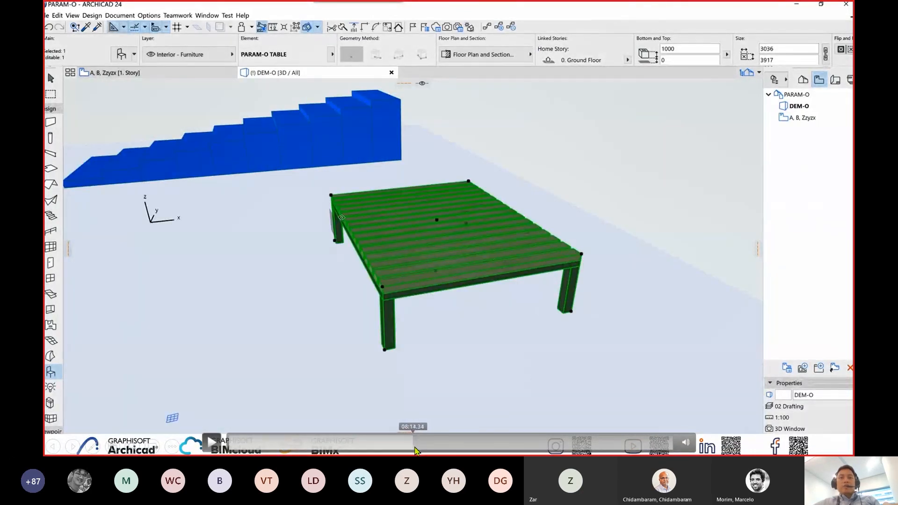
Skip forward to compare the table's Standard Parameters nodes with its Length-based Sizes nodes and both resulting 3D tables.
click(414, 451)
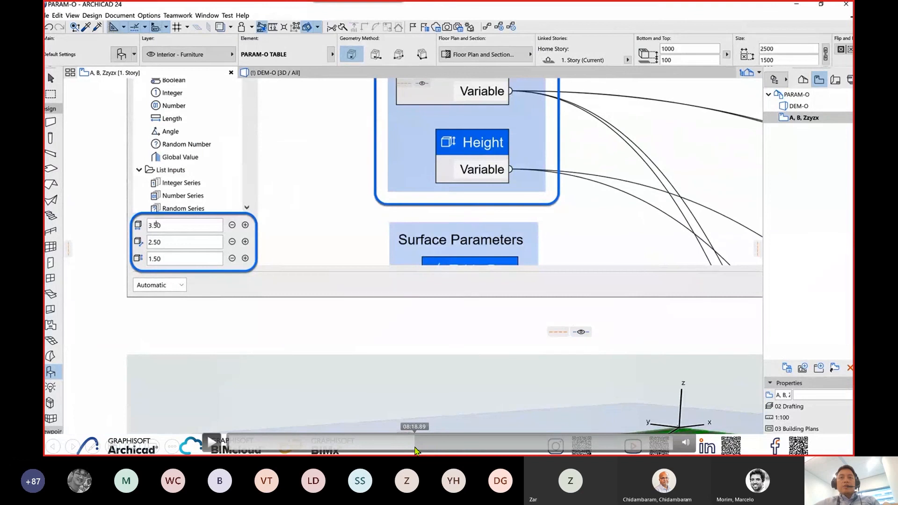
click(416, 450)
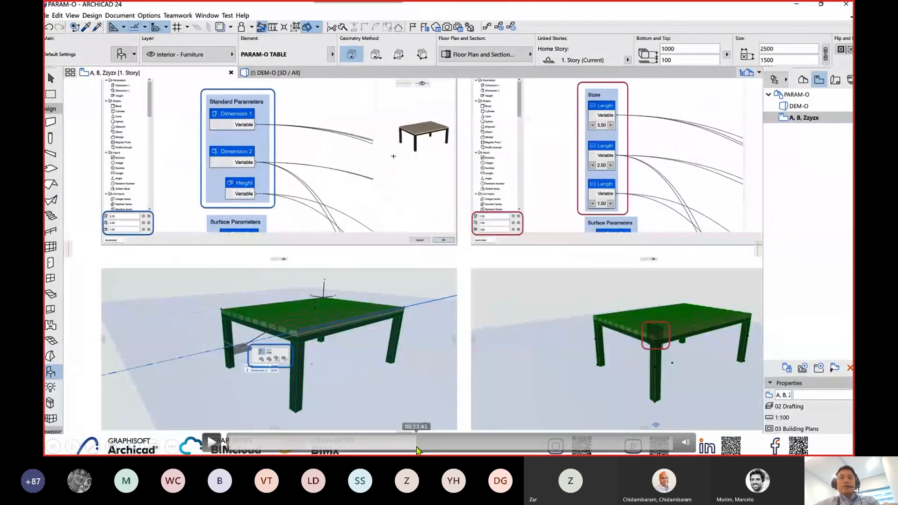
click(419, 450)
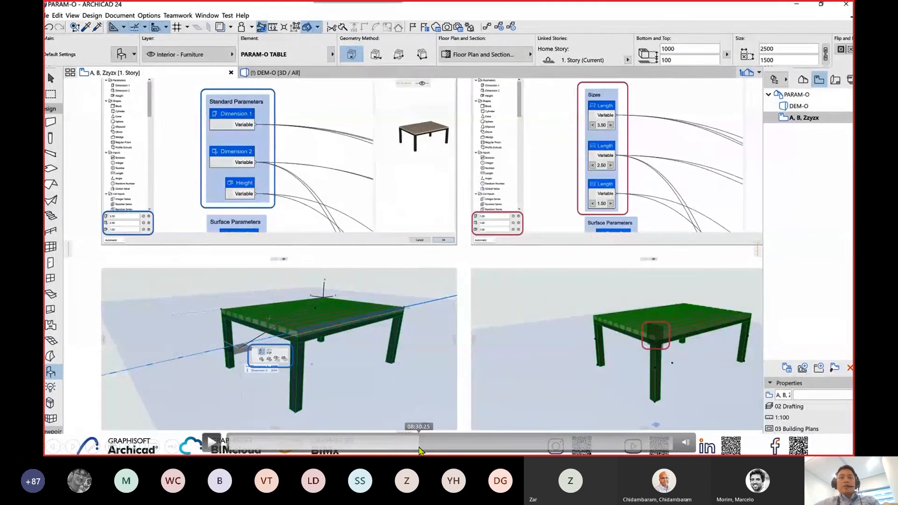
click(420, 450)
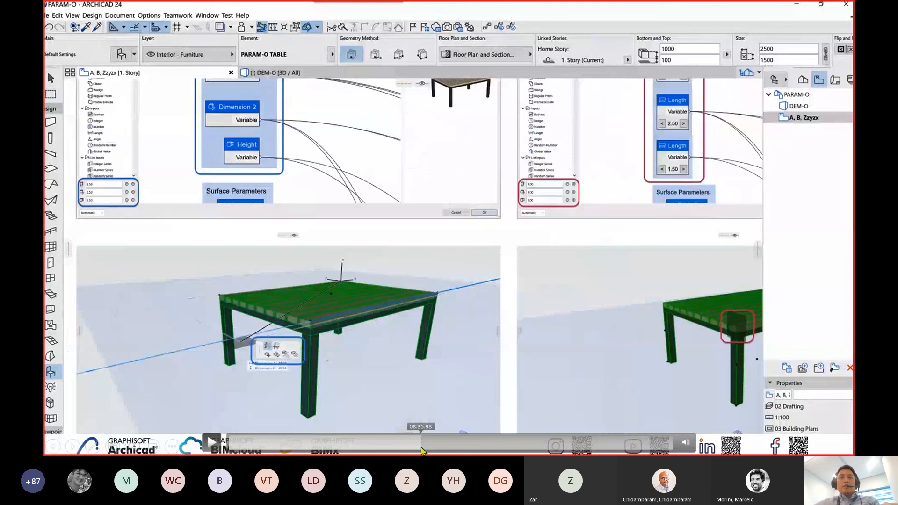
click(424, 450)
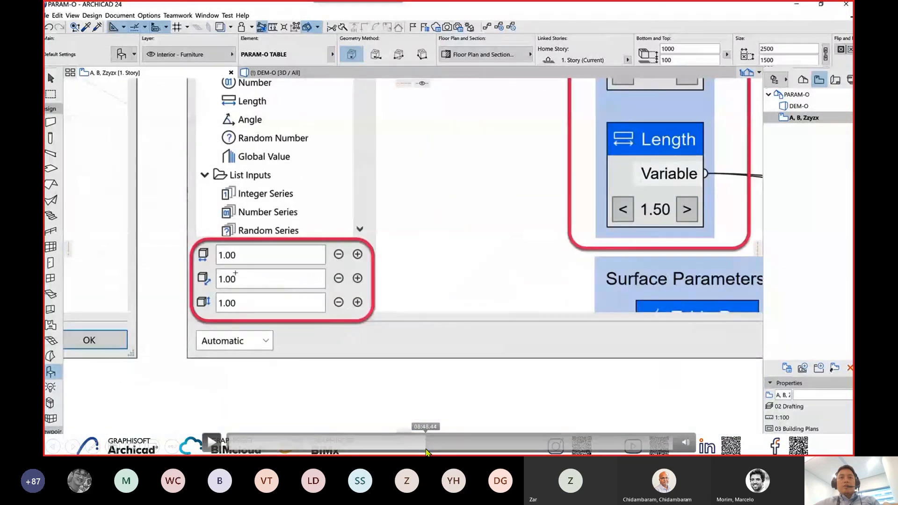
click(426, 451)
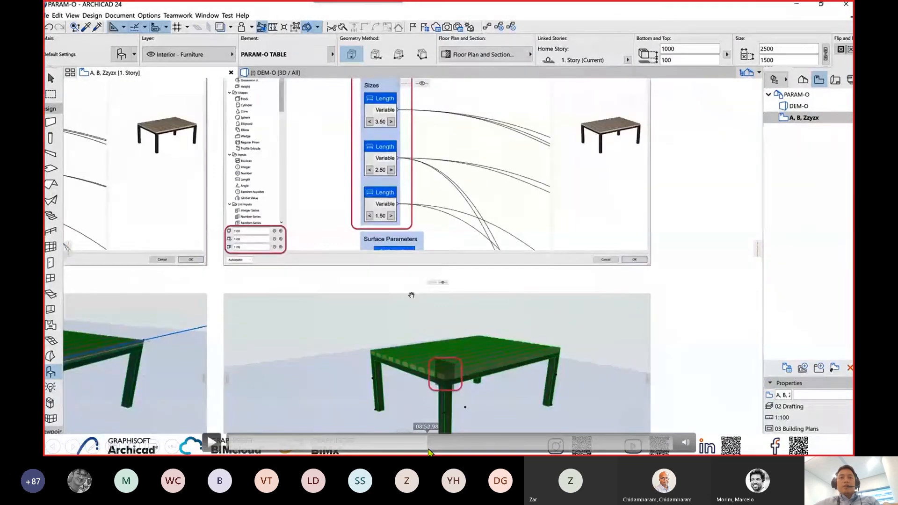
click(429, 451)
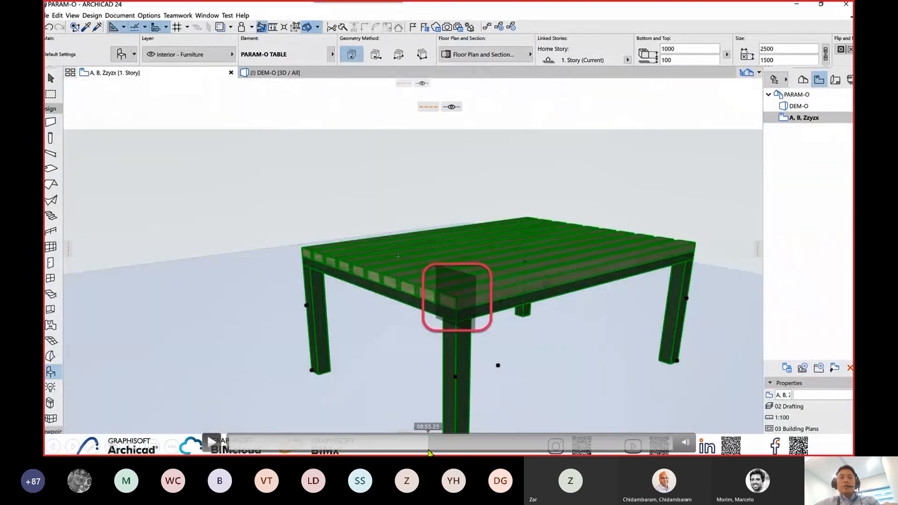
Skip forward past the table being stretched in 3D to the list of objects in PARAM-O Manager.
click(430, 451)
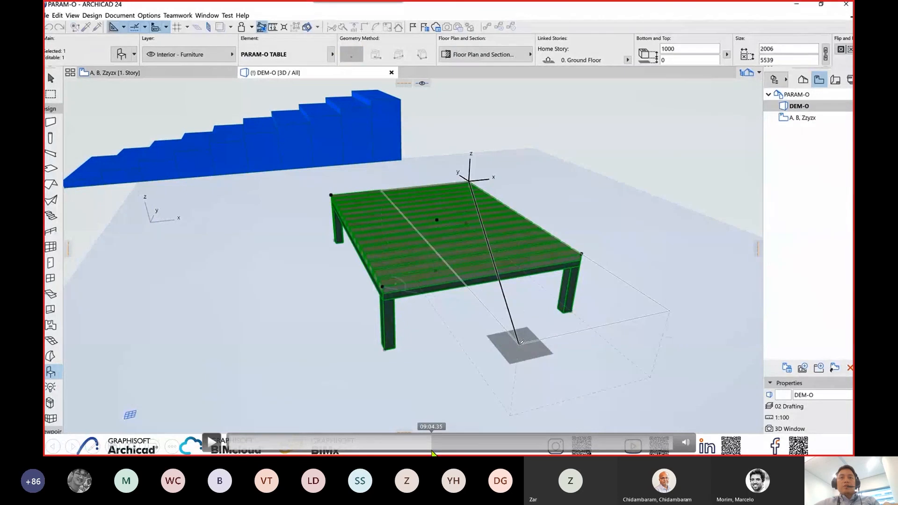
click(432, 452)
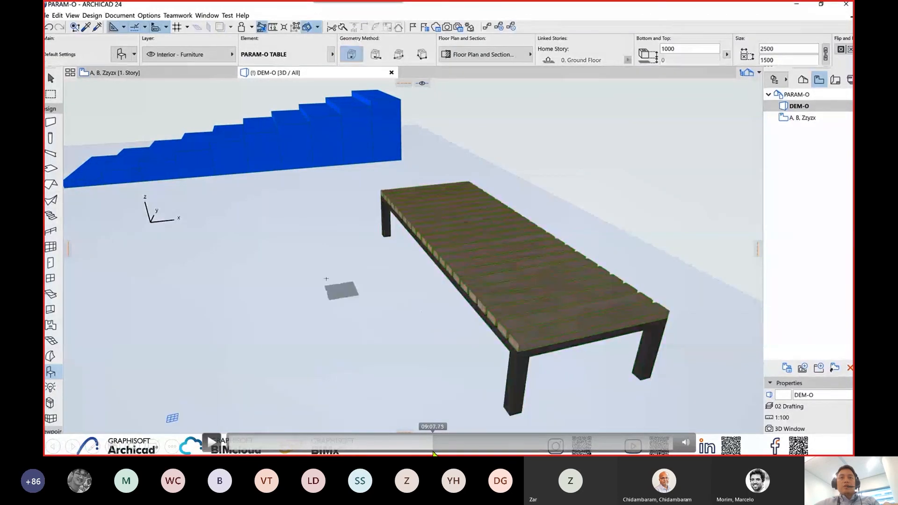
click(435, 453)
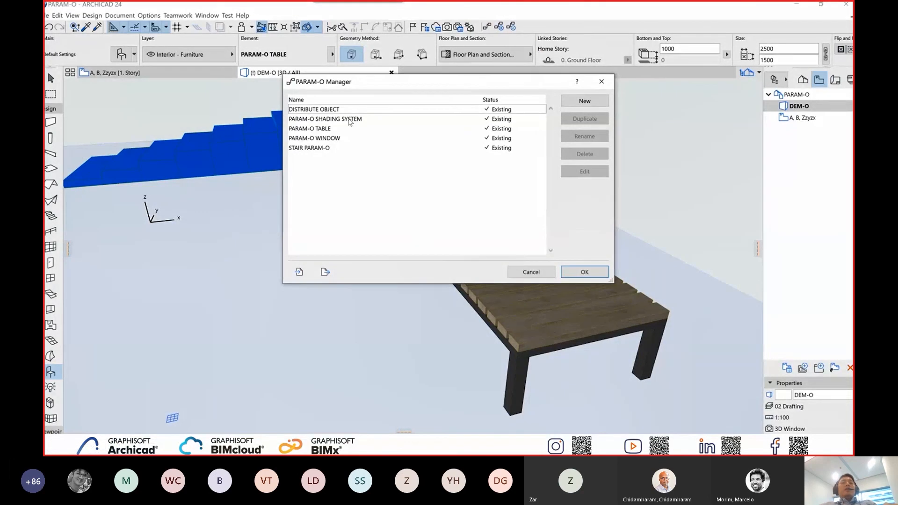
Open the PARAM-O SHADING SYSTEM for editing from PARAM-O Manager and enlarge its 3D preview.
click(349, 119)
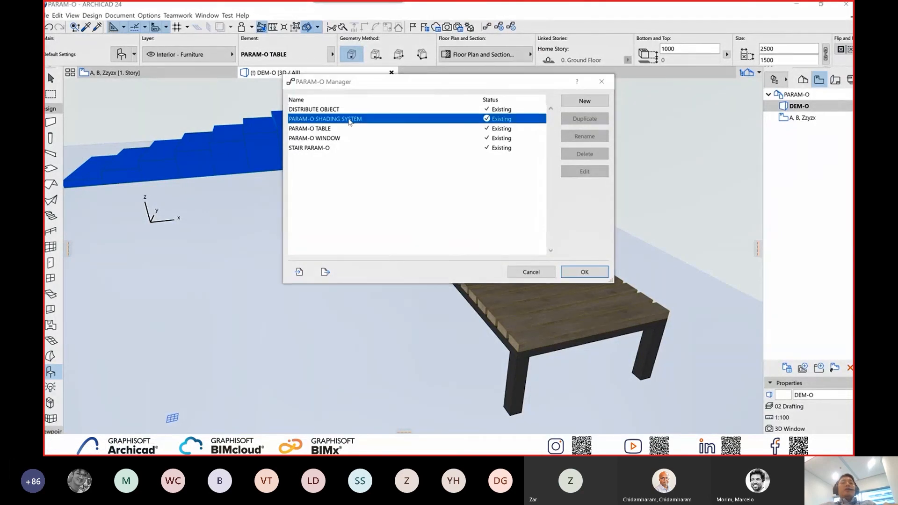
double_click(349, 120)
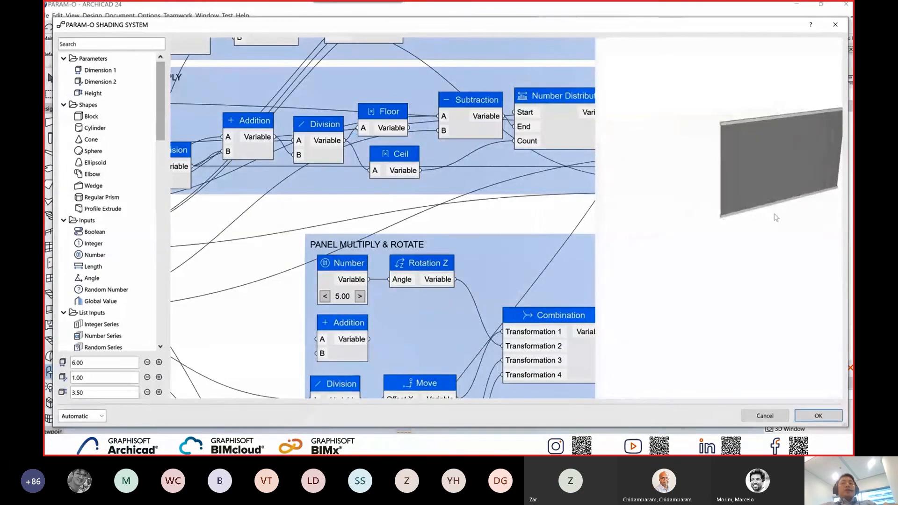
scroll(715, 211, up, 5)
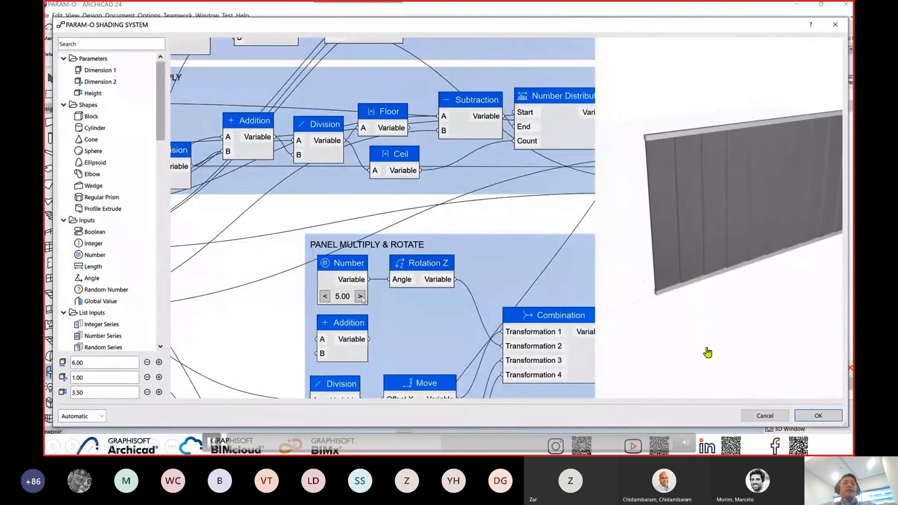
Increase the Number node feeding Rotation Z in the PANEL MULTIPLY & ROTATE group to 45.
click(361, 296)
click(360, 297)
click(360, 296)
click(360, 296)
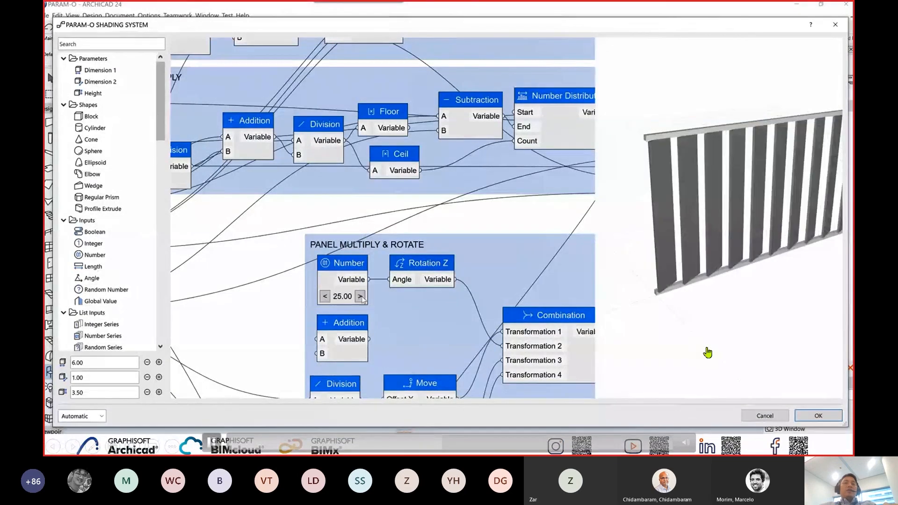
click(360, 296)
click(360, 296)
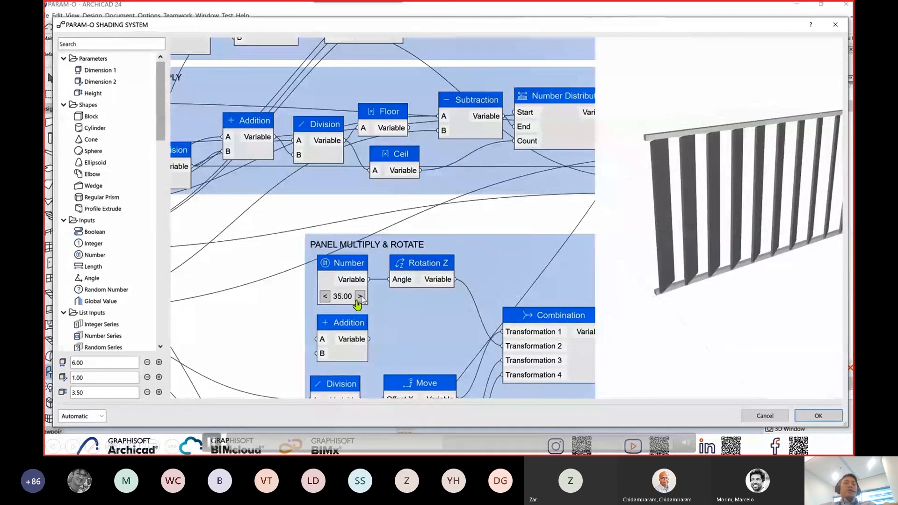
click(360, 297)
click(361, 296)
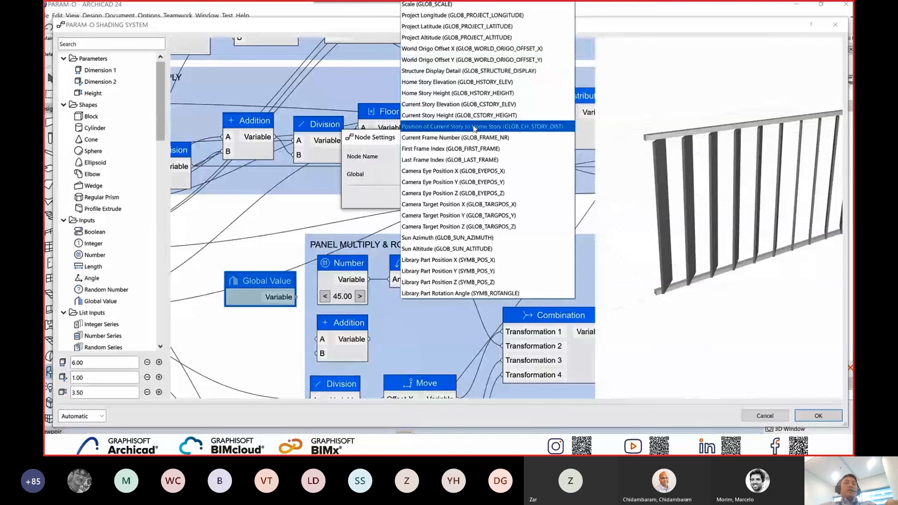
Set the Global Value node to Sun Altitude (GLOB_SUN_ALTITUDE) and confirm its node settings.
click(460, 250)
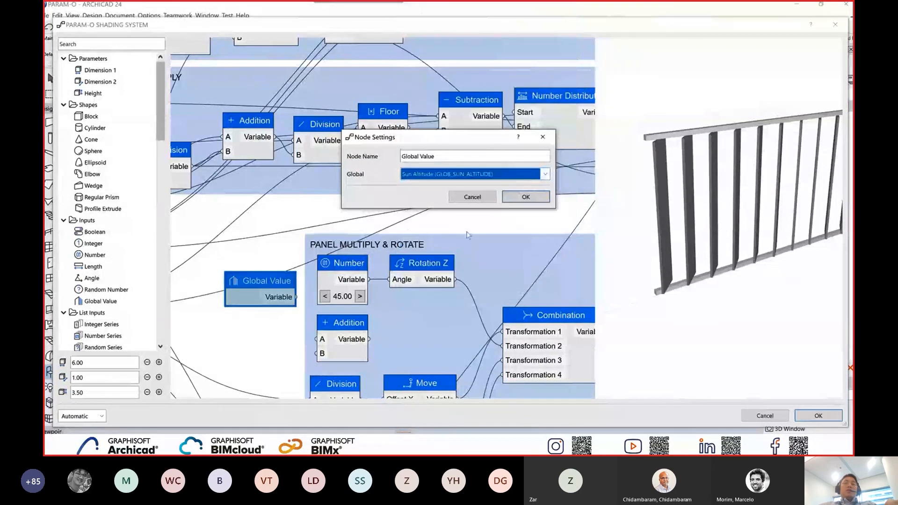
click(523, 198)
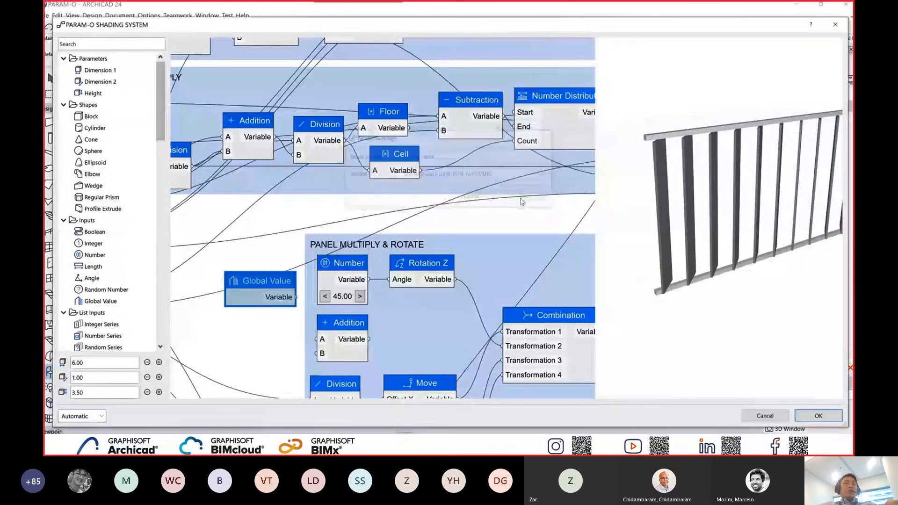
drag(294, 298, 314, 354)
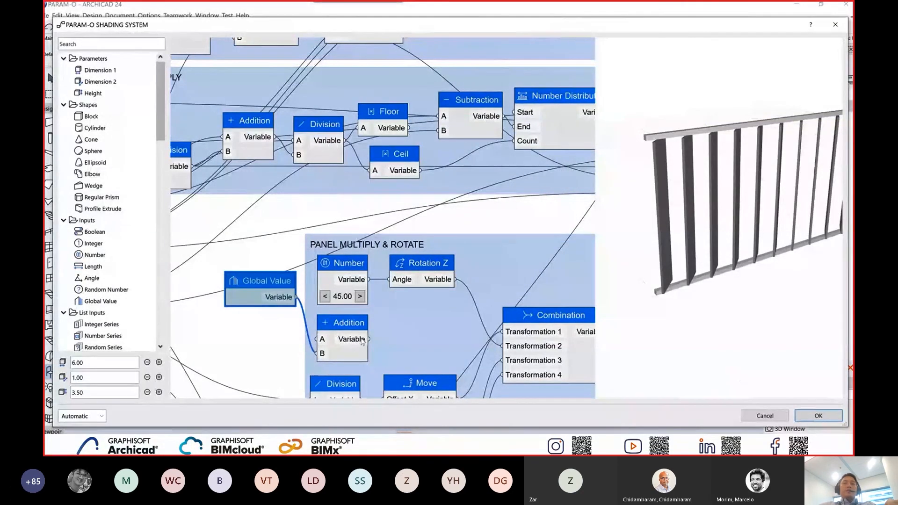
drag(368, 339, 389, 280)
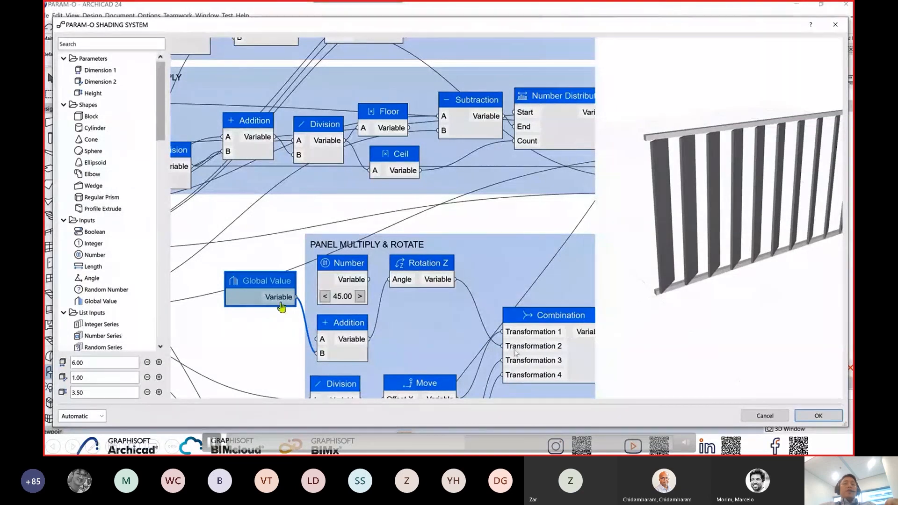
key(ctrl+z)
key(ctrl+z)
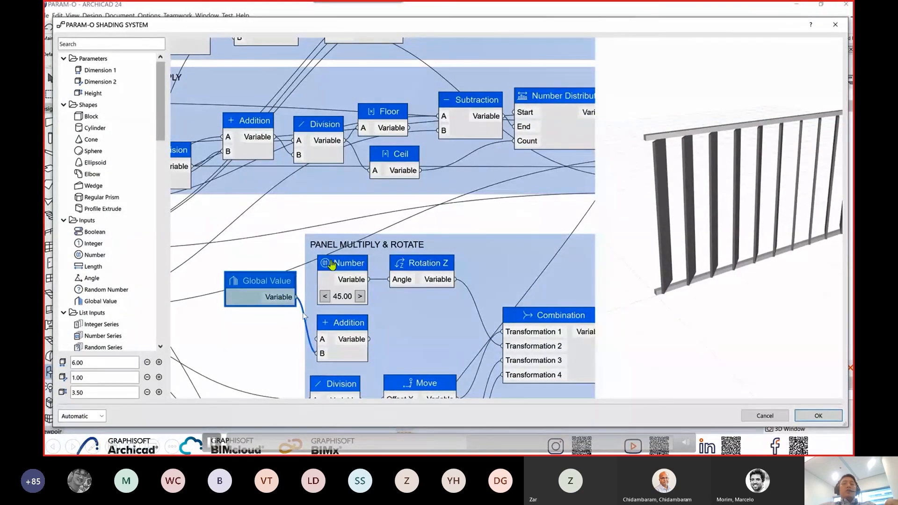
Connect Global Value to the Addition node's A input and its output to Rotation Z's Angle, then accept the modified shading system.
drag(287, 300, 389, 280)
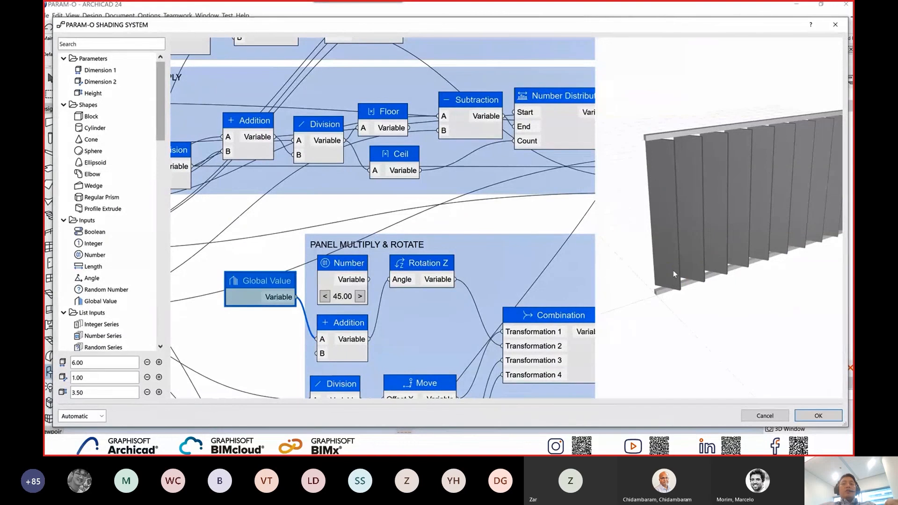
click(816, 415)
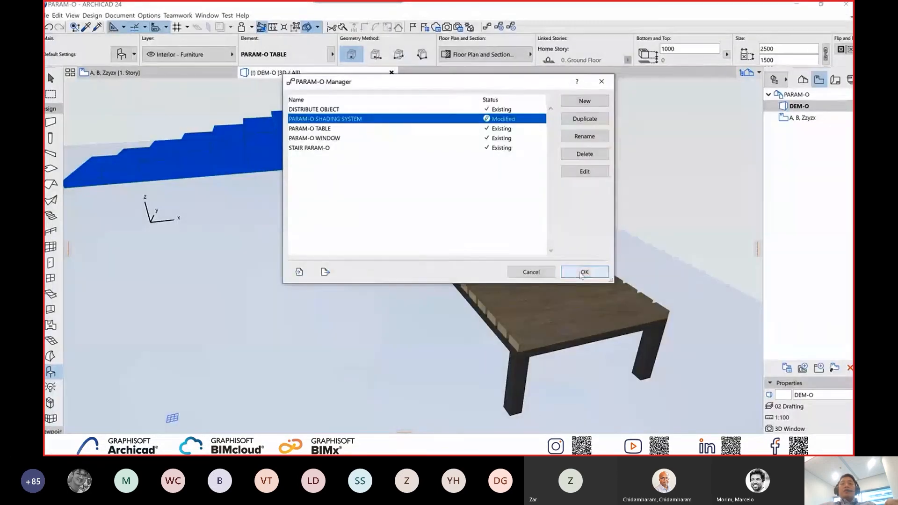
click(585, 273)
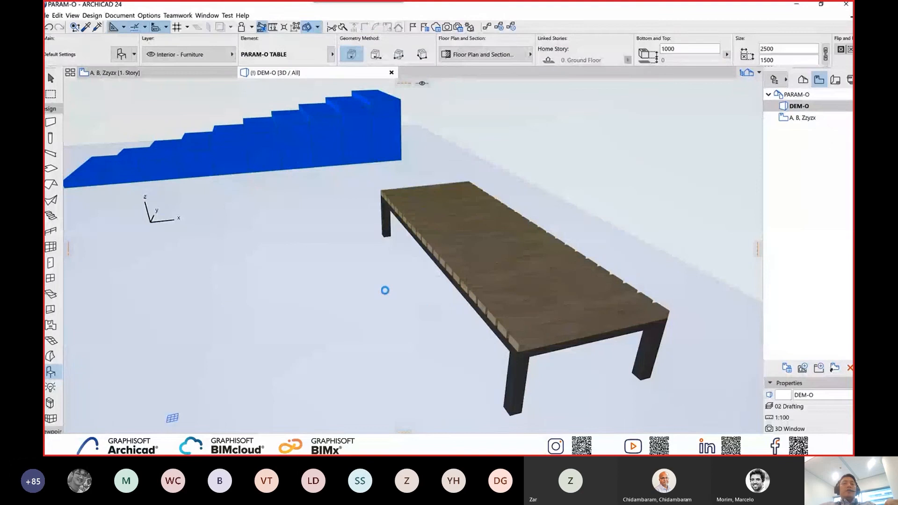
Place the PARAM-O SHADING SYSTEM in the 3D view, in front of the stair and beside the table.
click(478, 209)
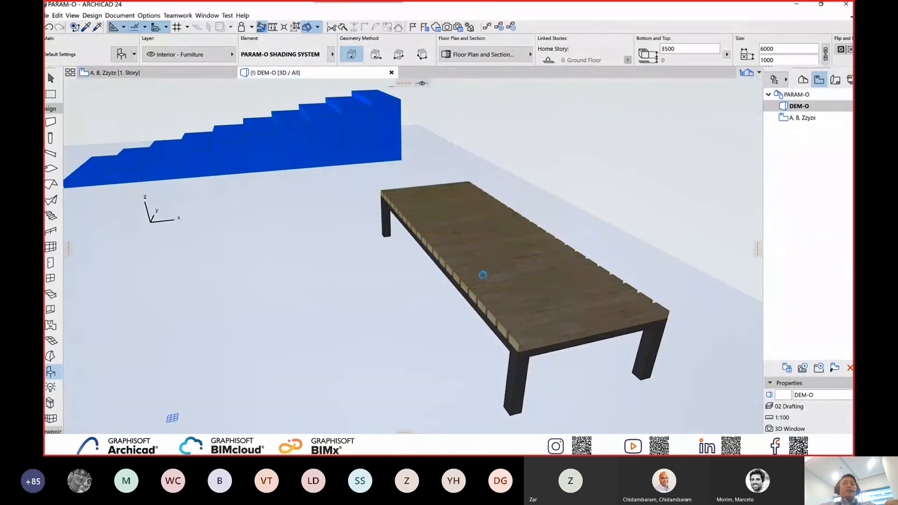
scroll(483, 275, down, 5)
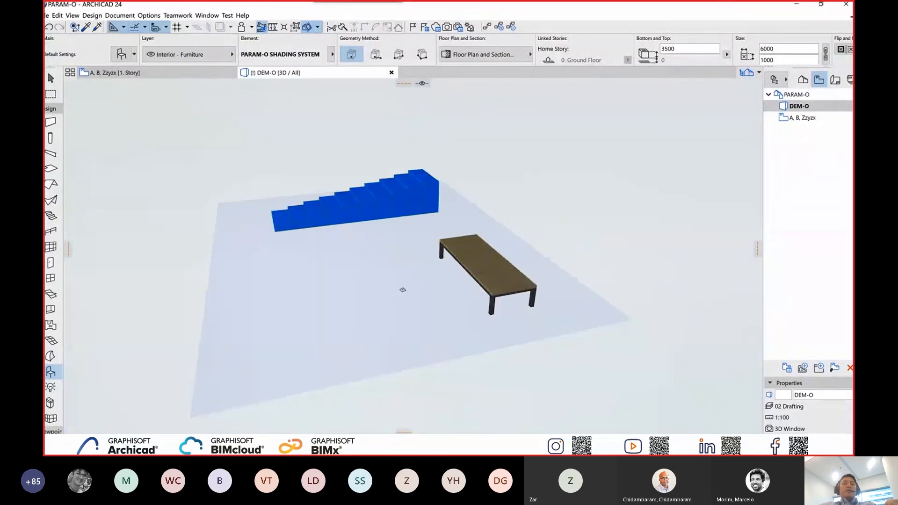
click(271, 302)
scroll(328, 300, up, 3)
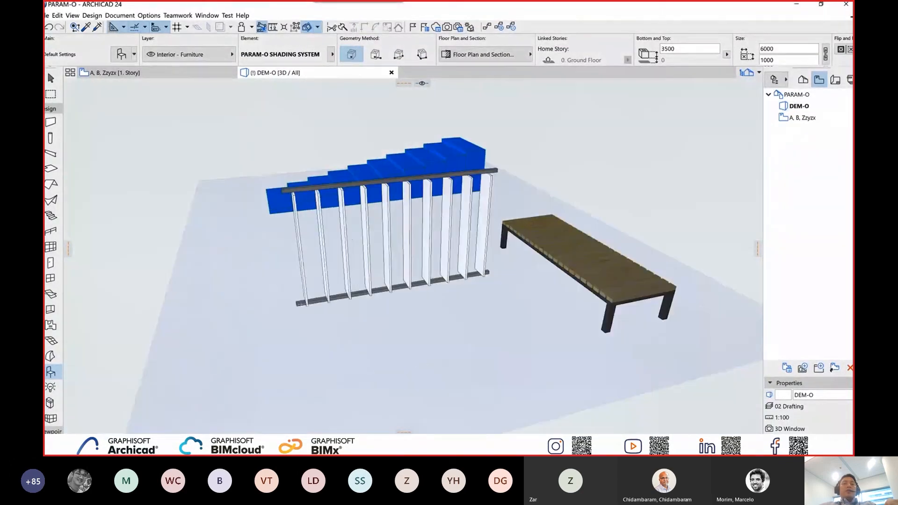
scroll(380, 299, up, 3)
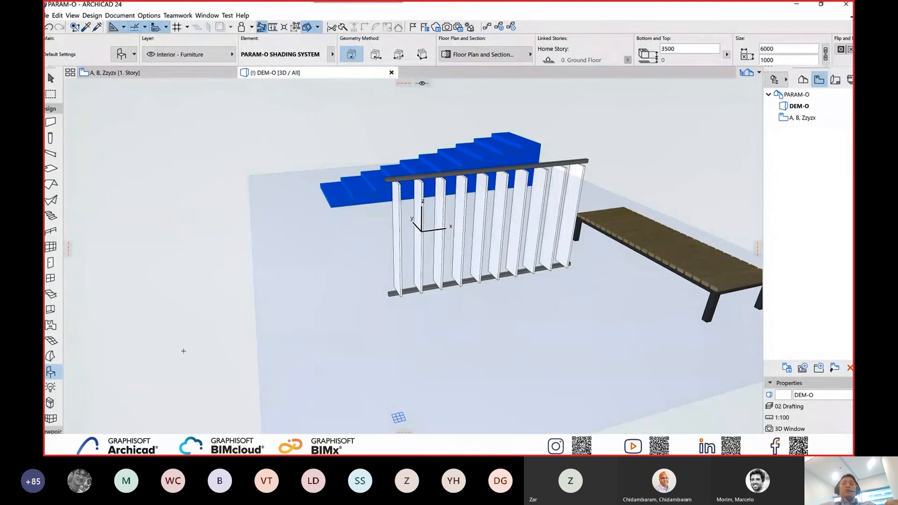
Reduce the ARCHICAD window and switch to the SunStudy.mp4 video in VLC media player, showing it full screen.
click(821, 5)
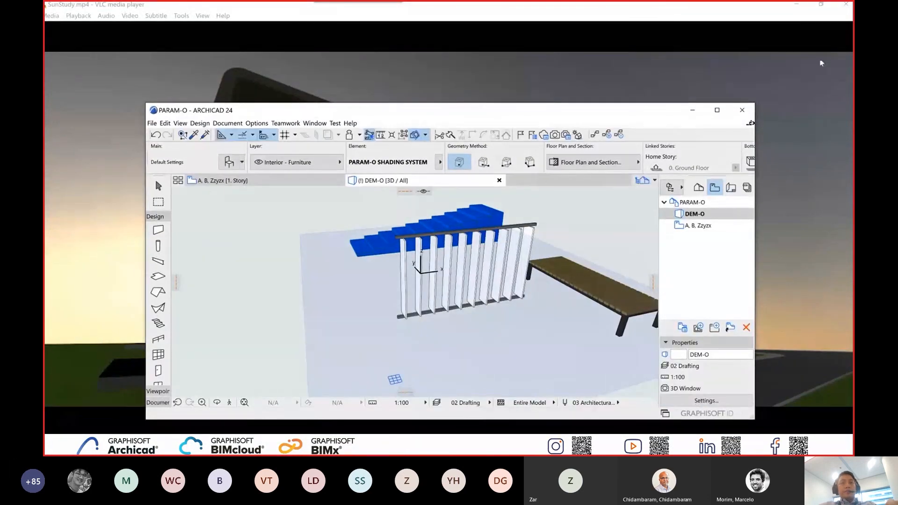
double_click(821, 60)
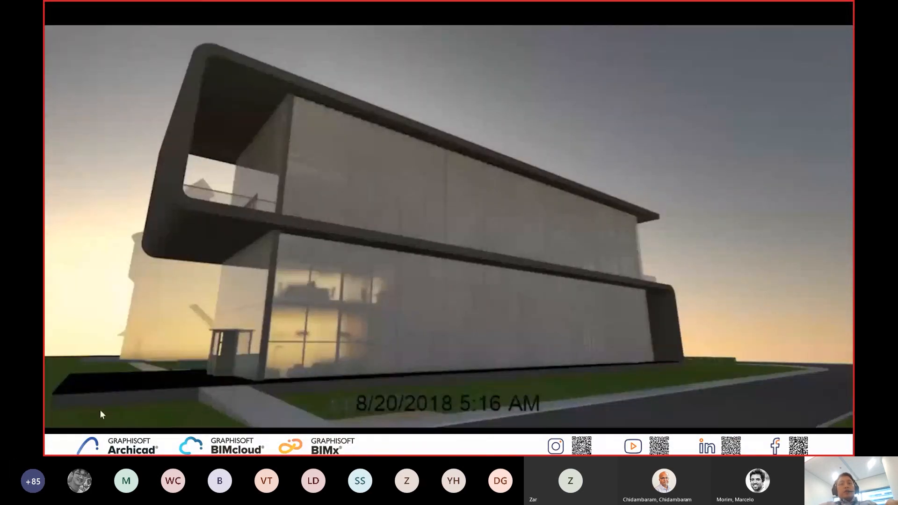
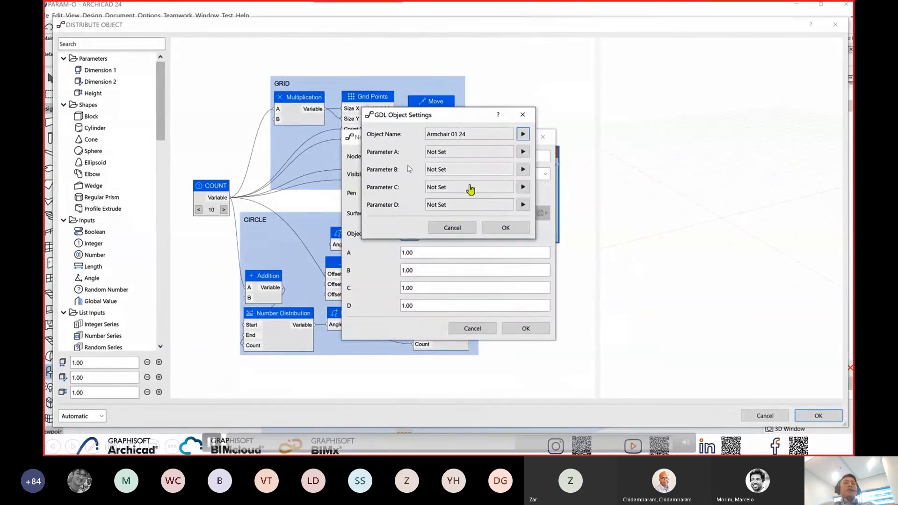
Assign Height to Parameter A of the Armchair 01 24 GDL object, accept the node settings and inspect the chair preview.
click(523, 152)
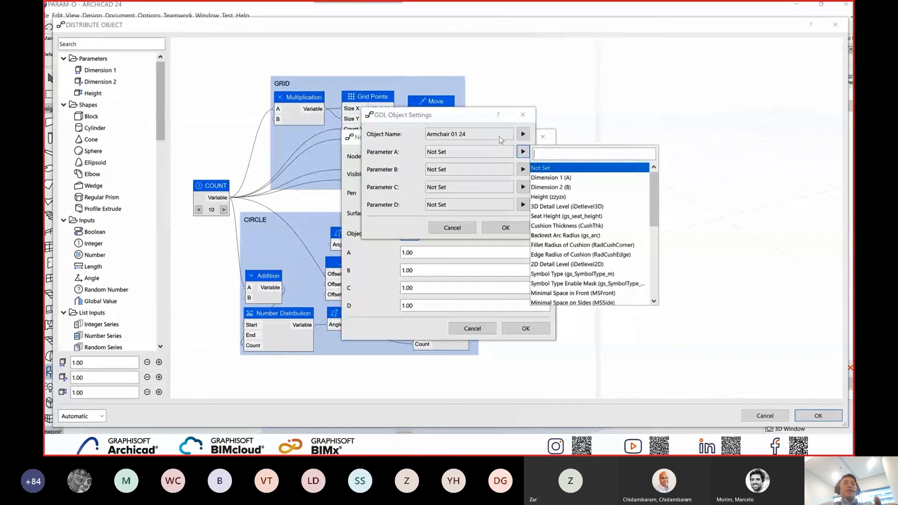
click(549, 197)
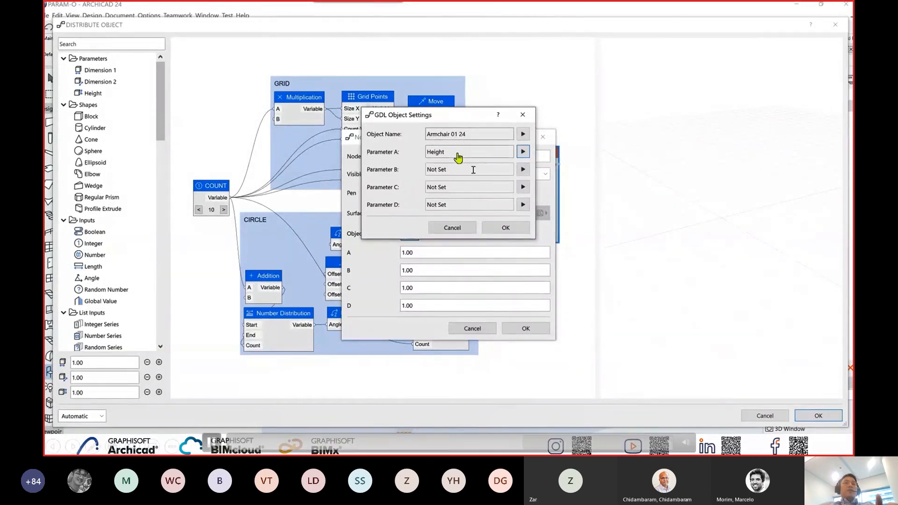
click(496, 229)
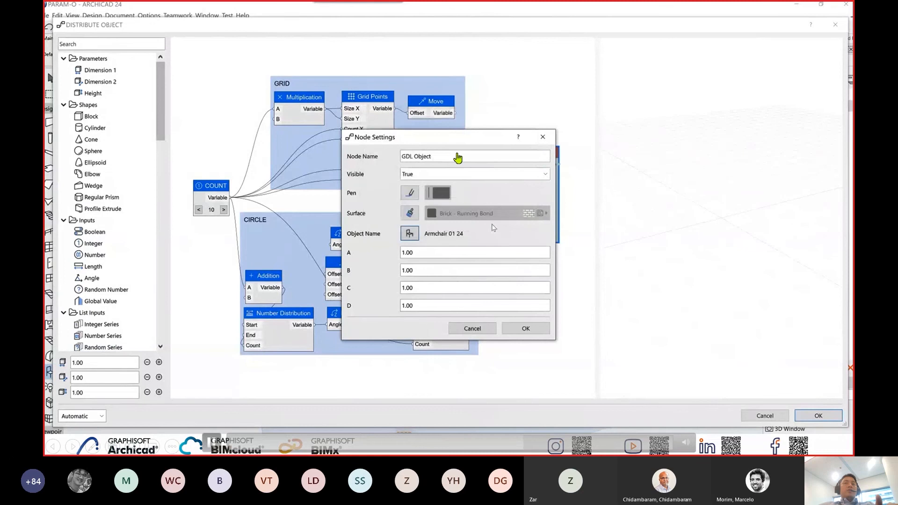
click(526, 329)
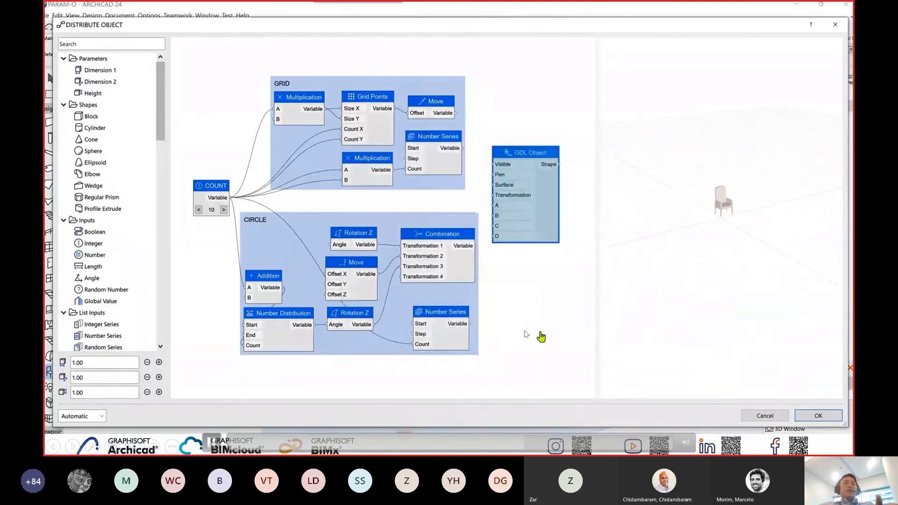
scroll(710, 206, up, 5)
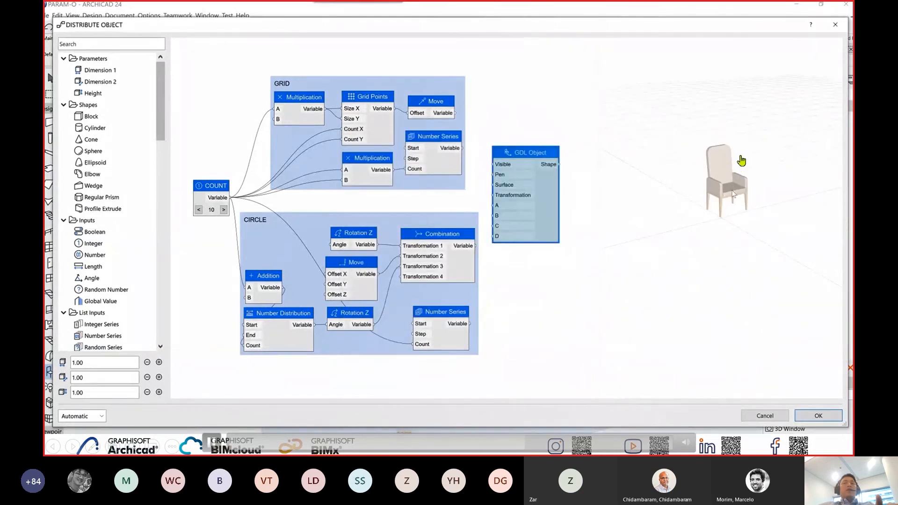
scroll(732, 191, down, 4)
scroll(733, 195, down, 3)
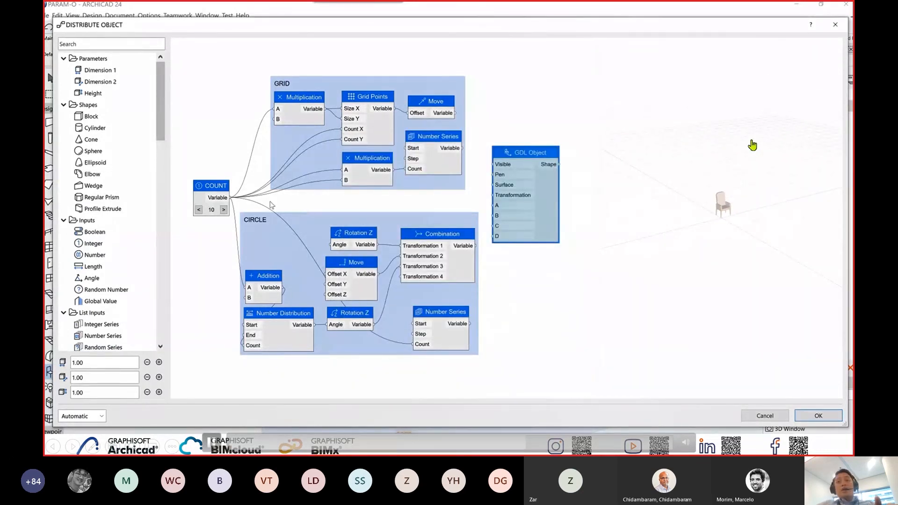
Set the COUNT node's value to 6.
double_click(209, 197)
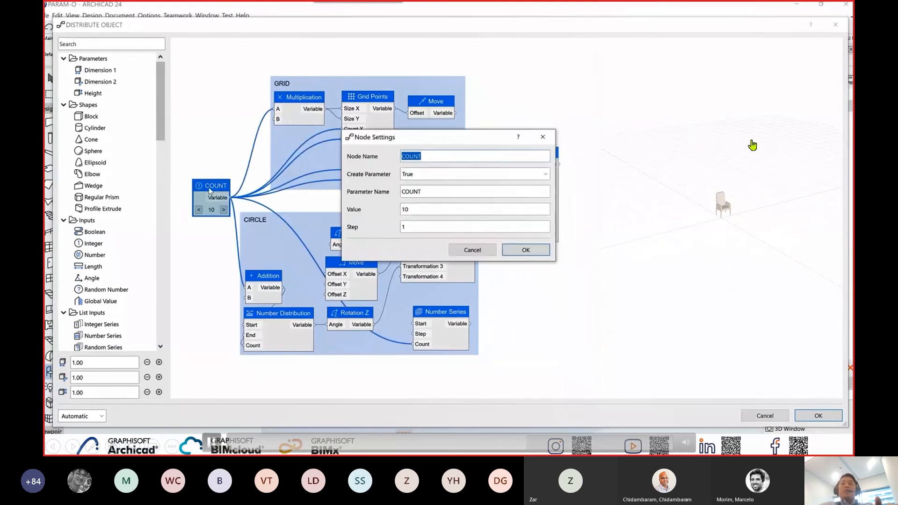
double_click(422, 209)
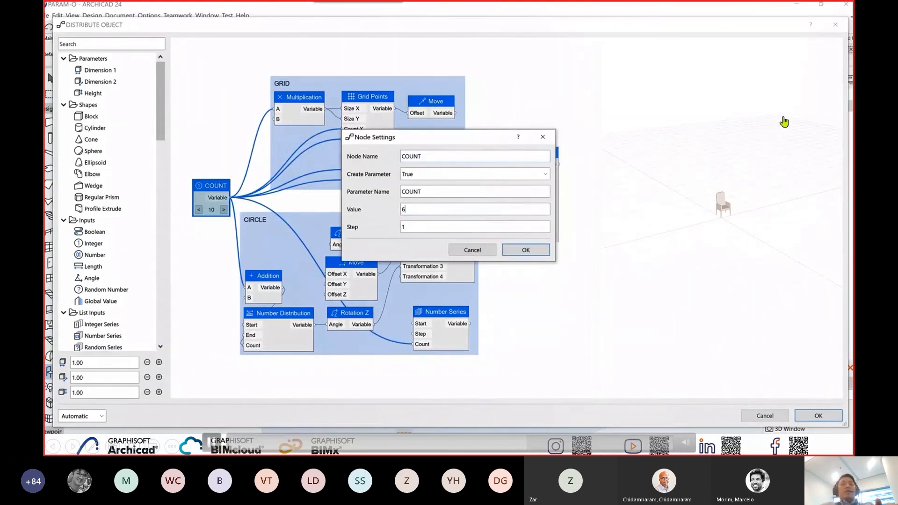
text(6)
key(Tab)
key(Return)
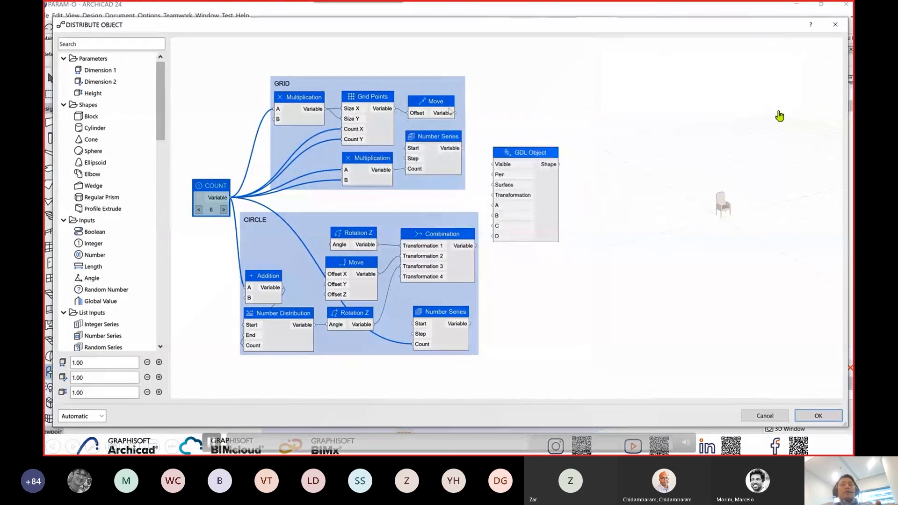
Wire the GDL Object's Transformation and A to GRID's Move and Number Series, and move those connections to CIRCLE's Combination and Number Series.
drag(451, 112, 491, 196)
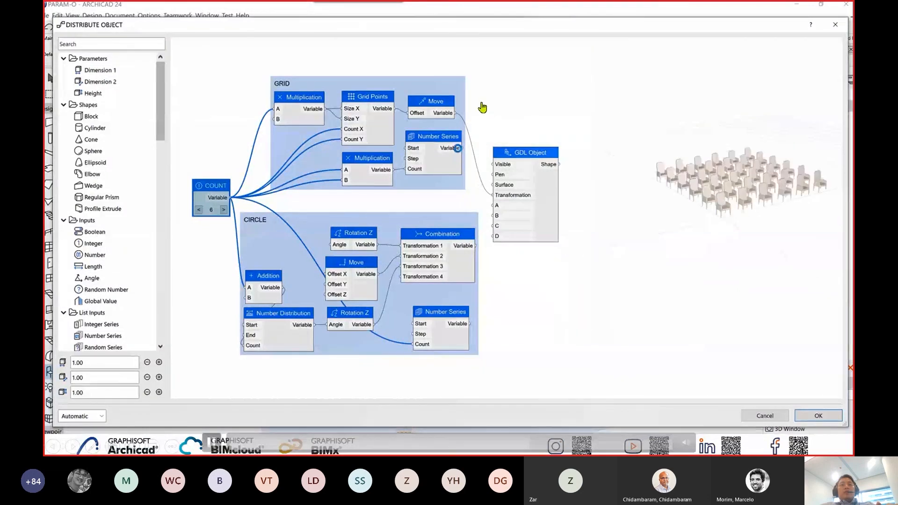
drag(460, 149, 490, 208)
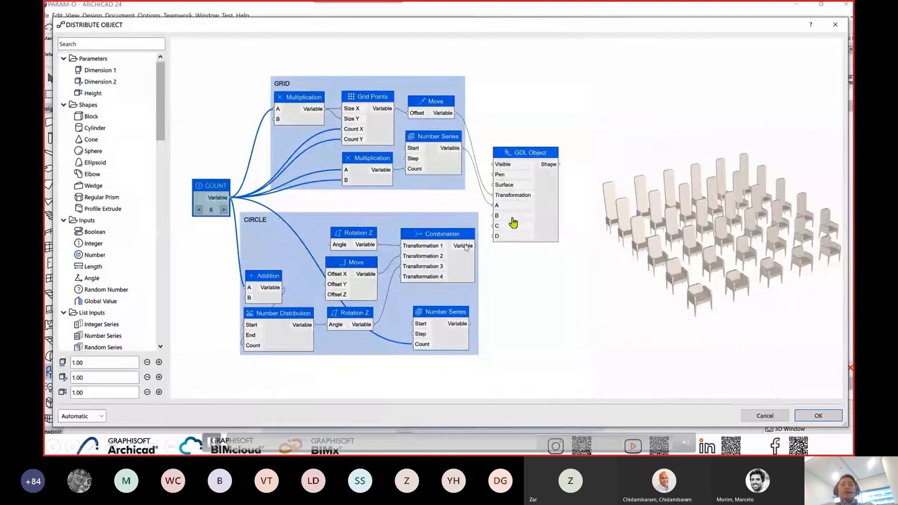
key(ctrl)
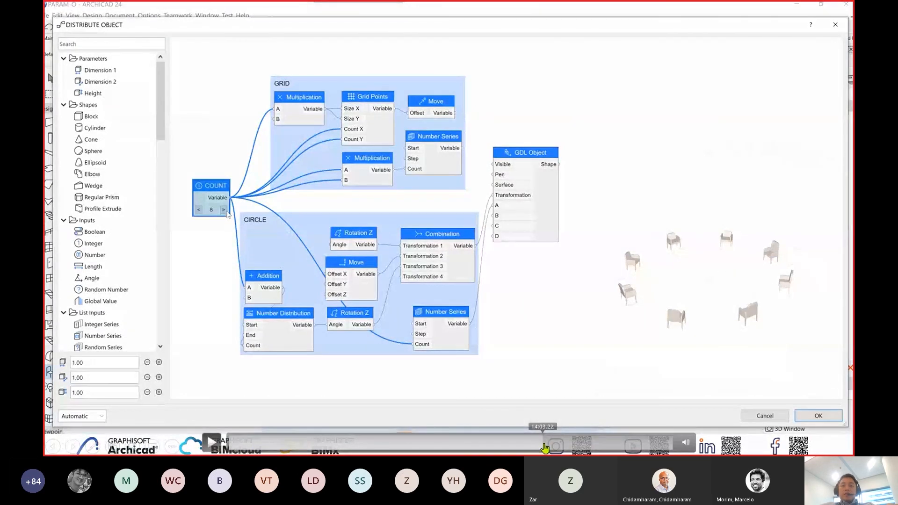
Skip the embedded demo video forward past the chair distribution example.
click(550, 444)
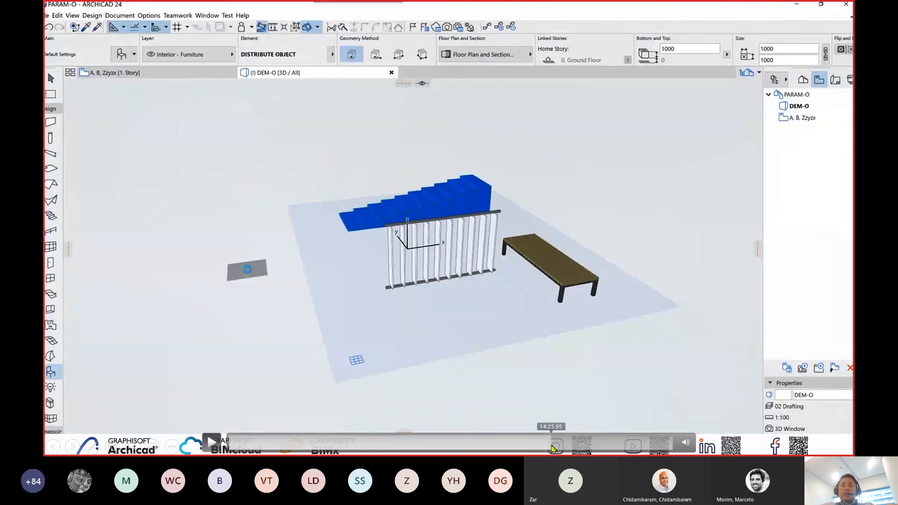
drag(552, 445, 556, 449)
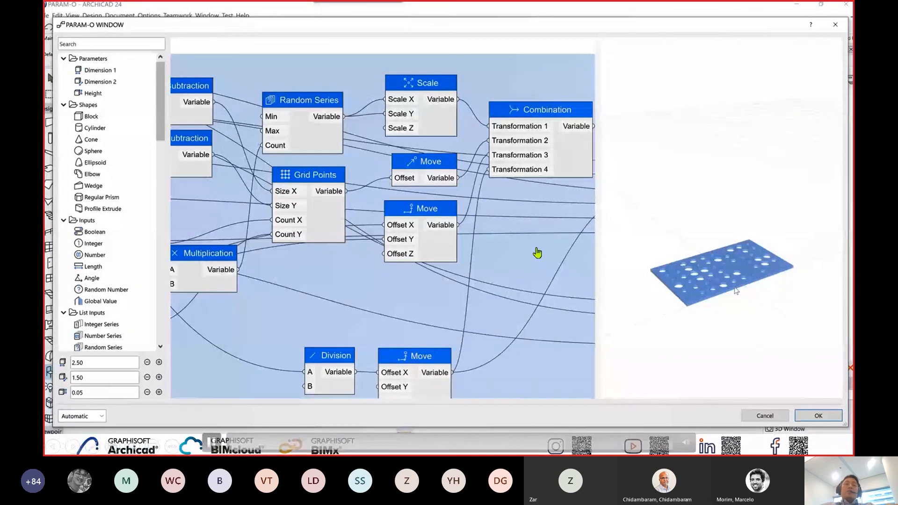
Reduce Dimension 1 of the perforated panel to 1.50 and orbit the preview to view its face.
scroll(793, 265, up, 2)
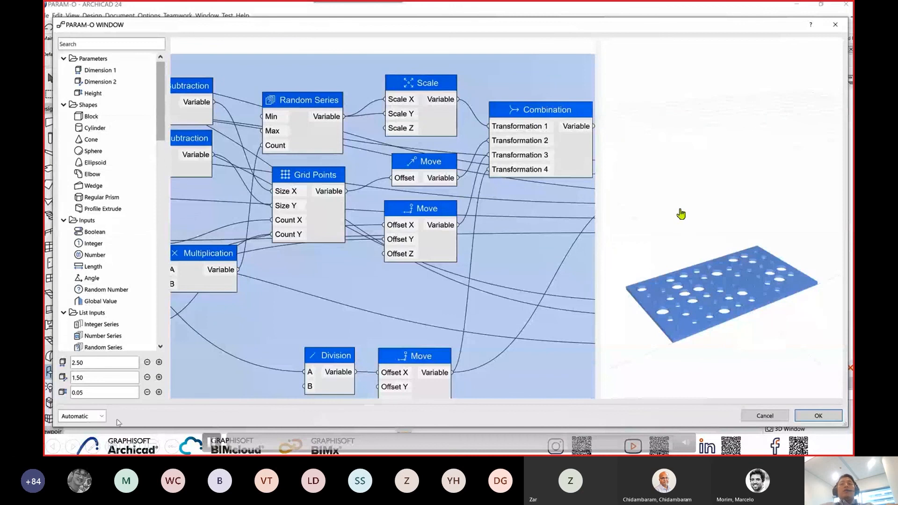
click(147, 363)
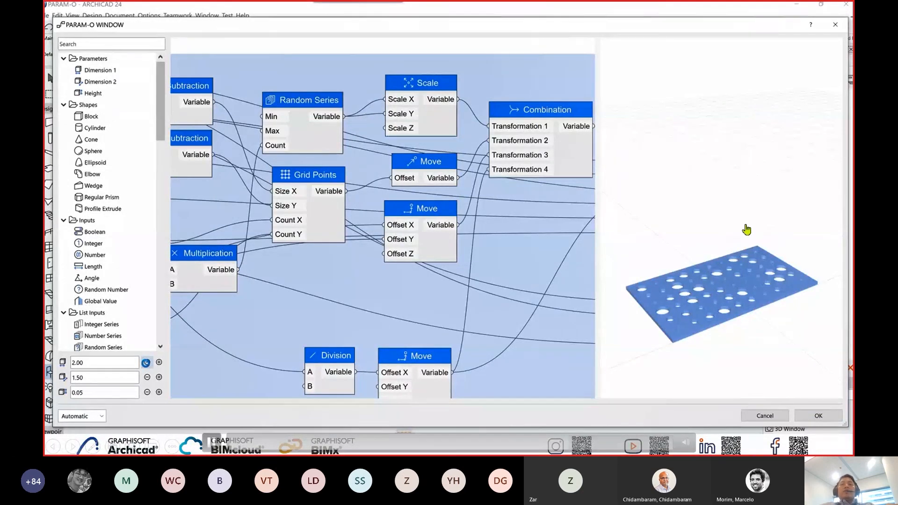
click(147, 363)
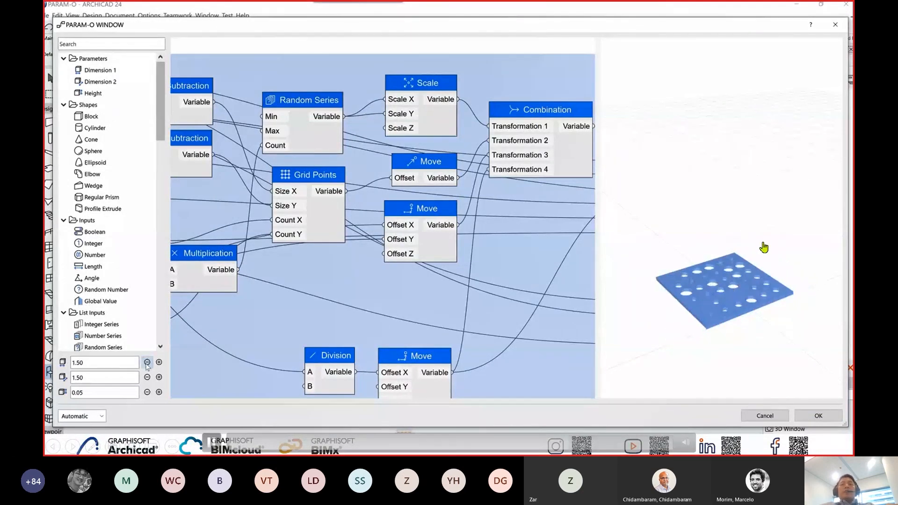
scroll(448, 306, down, 1)
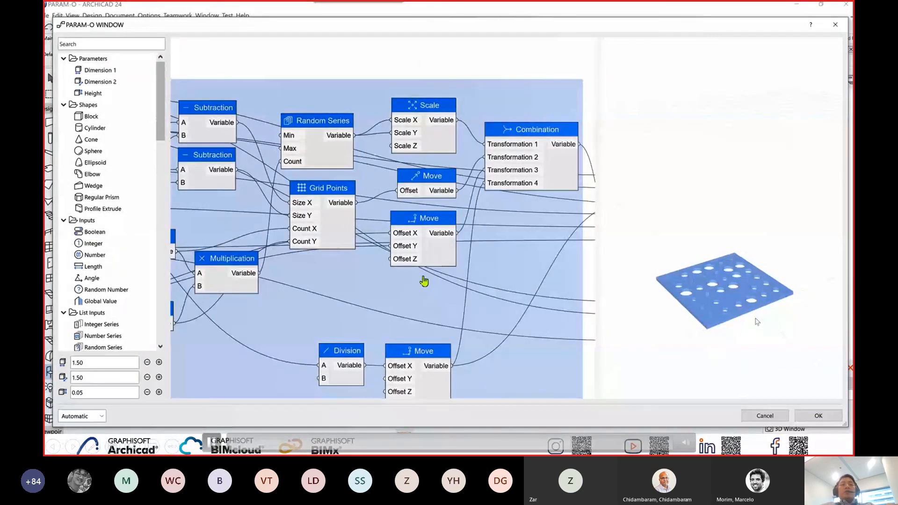
shift+middle_drag(756, 322, 754, 331)
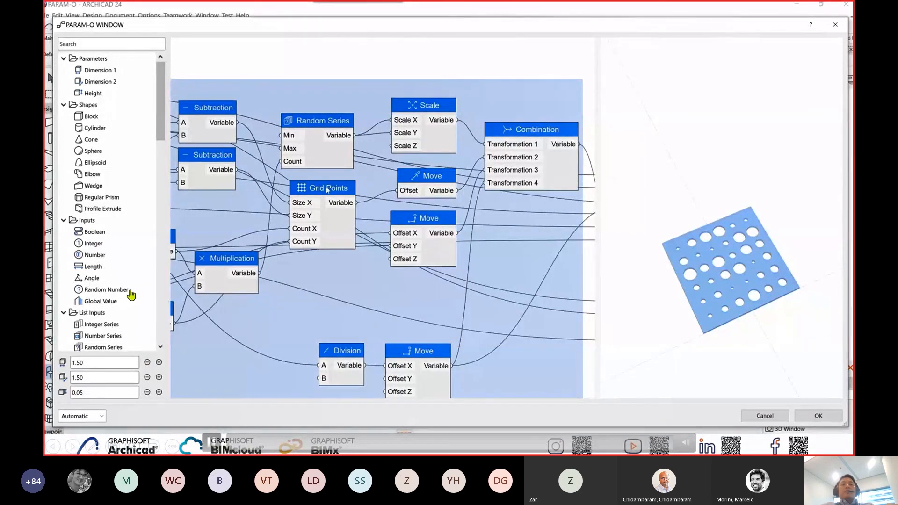
Select the Random Series node and test the hole pattern with Dimension 1 at 2.50, returning it to 1.50.
click(334, 159)
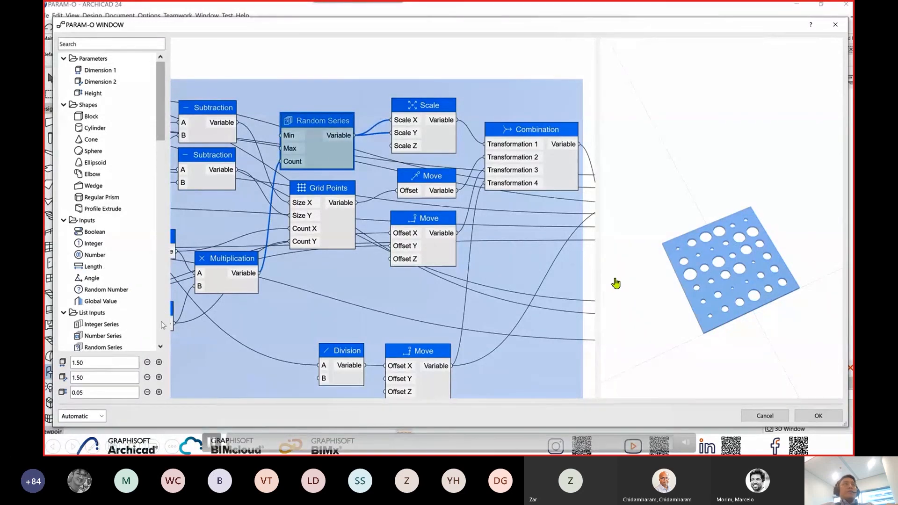
click(160, 362)
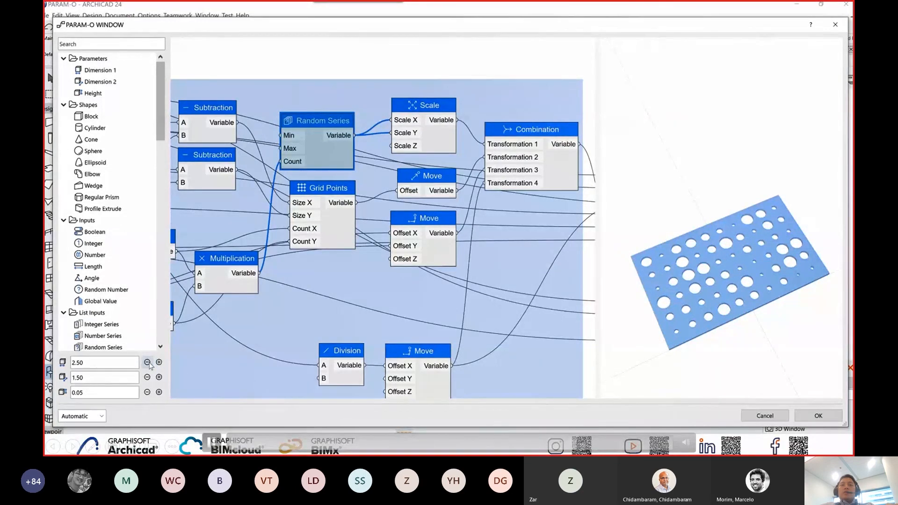
click(147, 362)
click(147, 363)
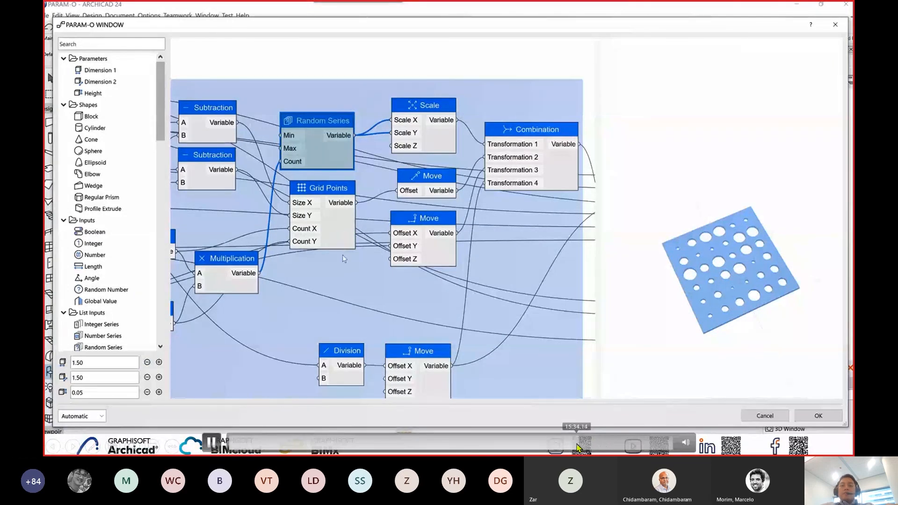
Skip the embedded demo video forward in stages, past the window placement and stretching, to the GDL Shape node example.
click(580, 442)
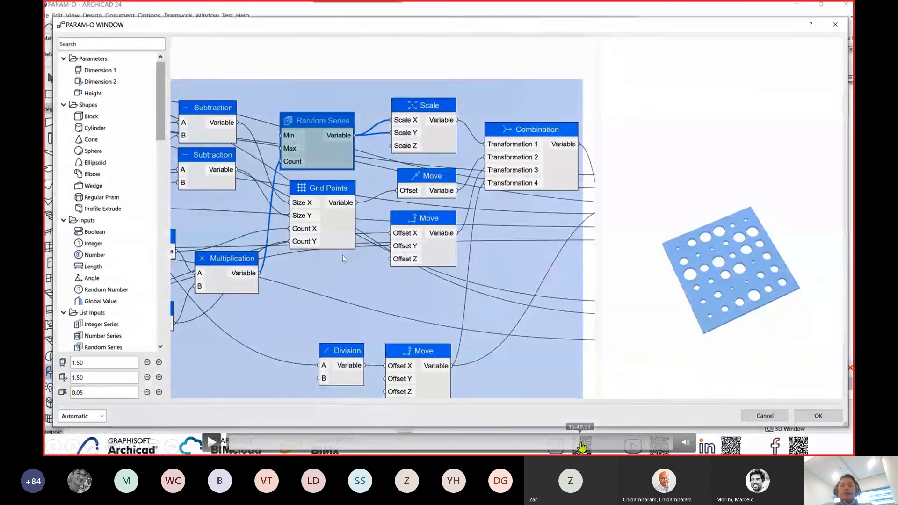
click(588, 442)
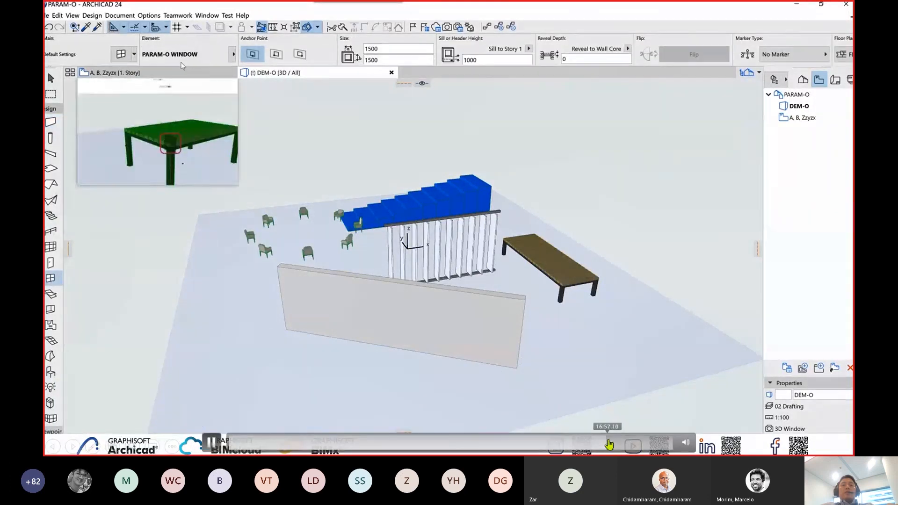
drag(610, 445, 617, 445)
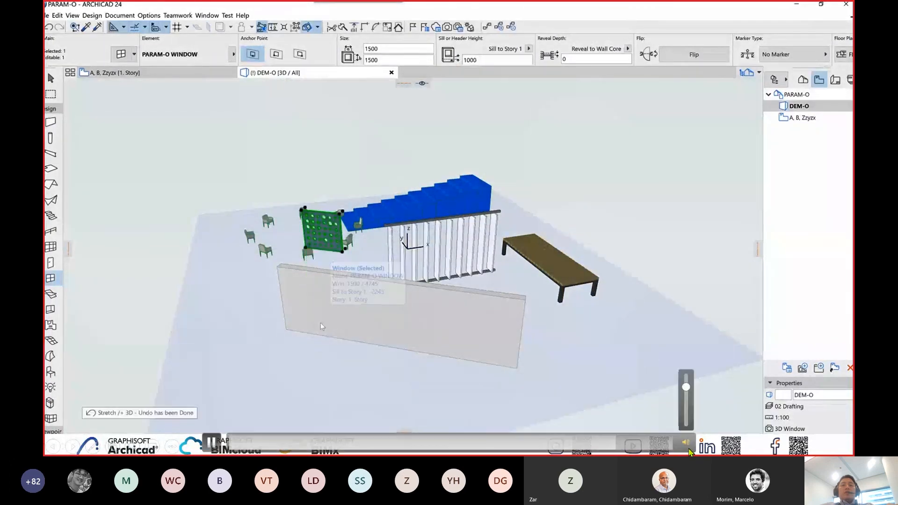
drag(617, 443, 625, 446)
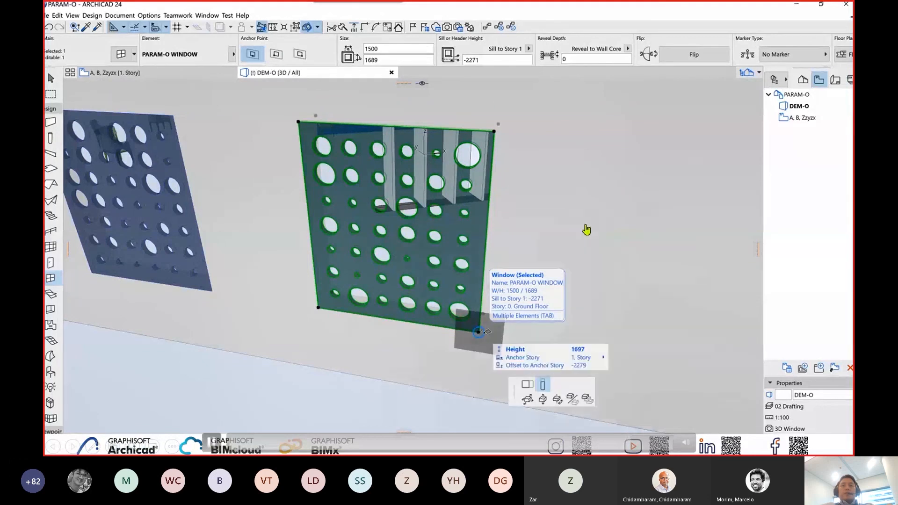
click(631, 444)
drag(633, 447, 645, 452)
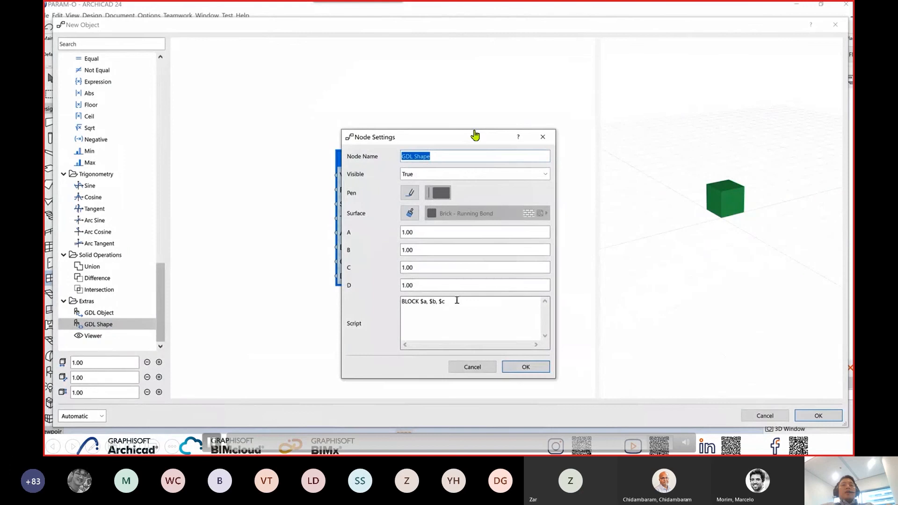
mouse_move(205, 452)
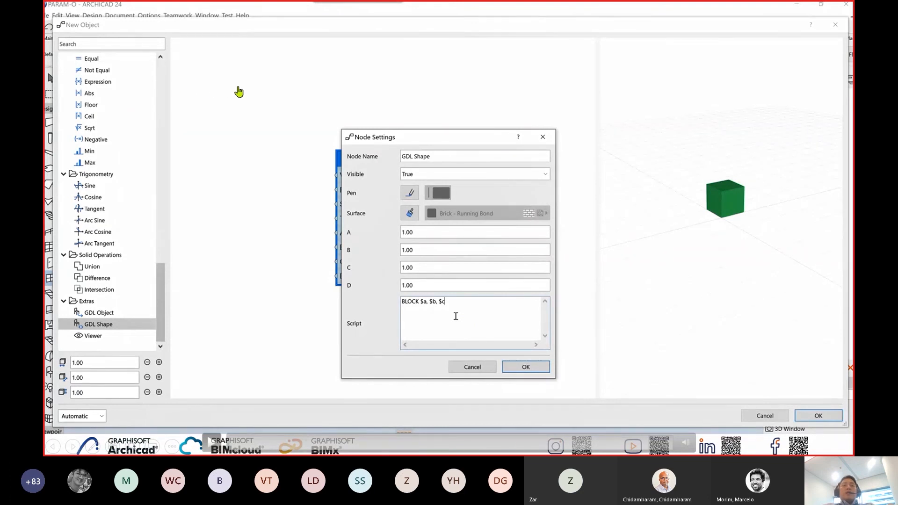
Examine the BLOCK script in the GDL Shape node's settings by highlighting it, and accept the settings.
click(435, 305)
drag(434, 312, 402, 303)
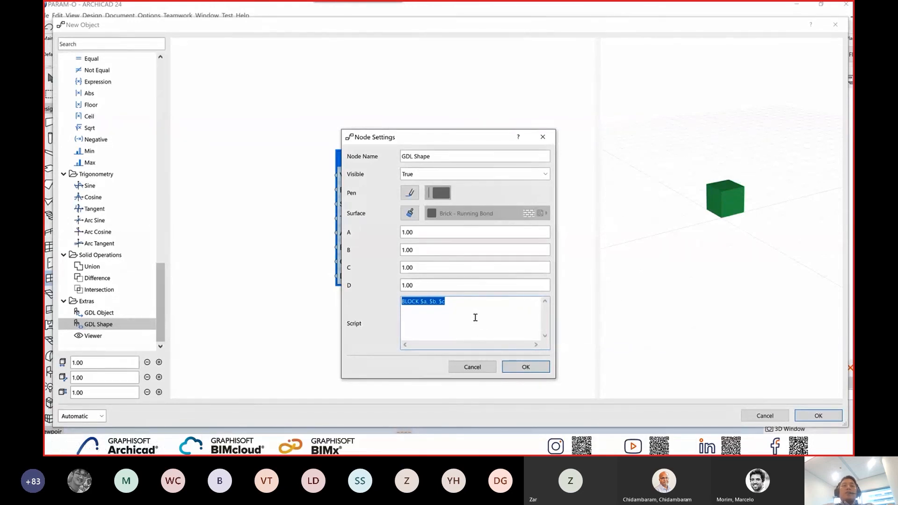
click(515, 368)
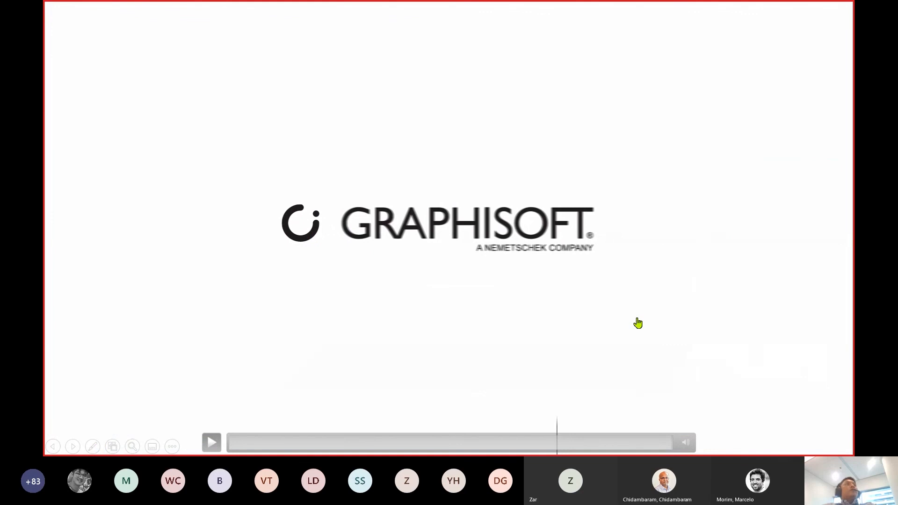
End the slide show and display the thank-you slide 37 with a smaller notes area.
key(Escape)
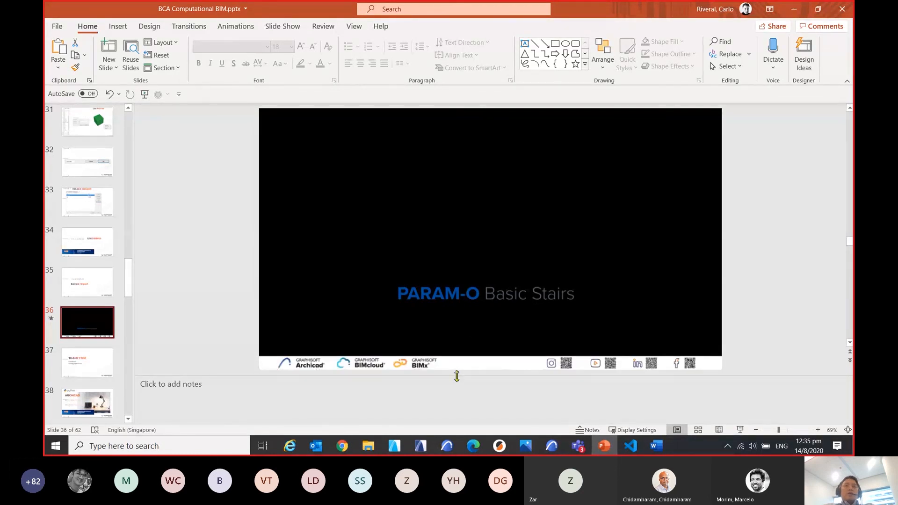
drag(457, 376, 452, 407)
click(104, 362)
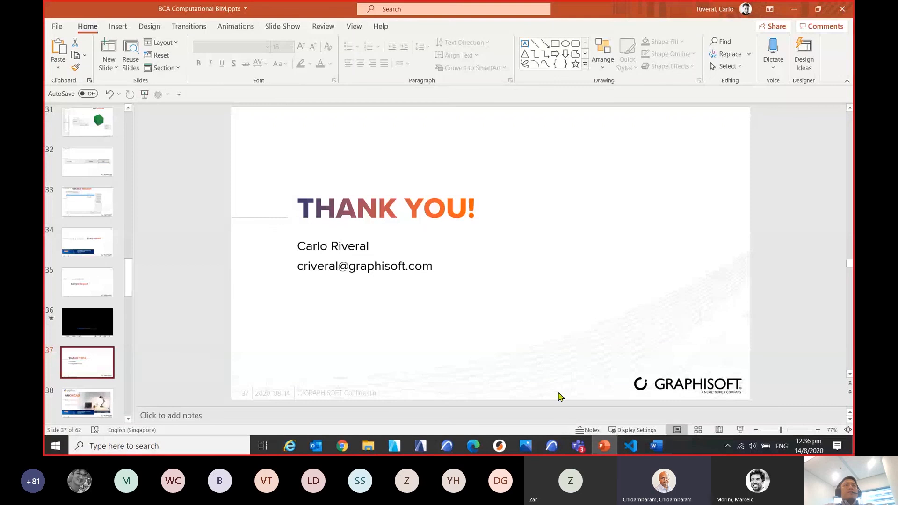
Switch to the open Untitled project in ARCHICAD 24.
mouse_move(632, 450)
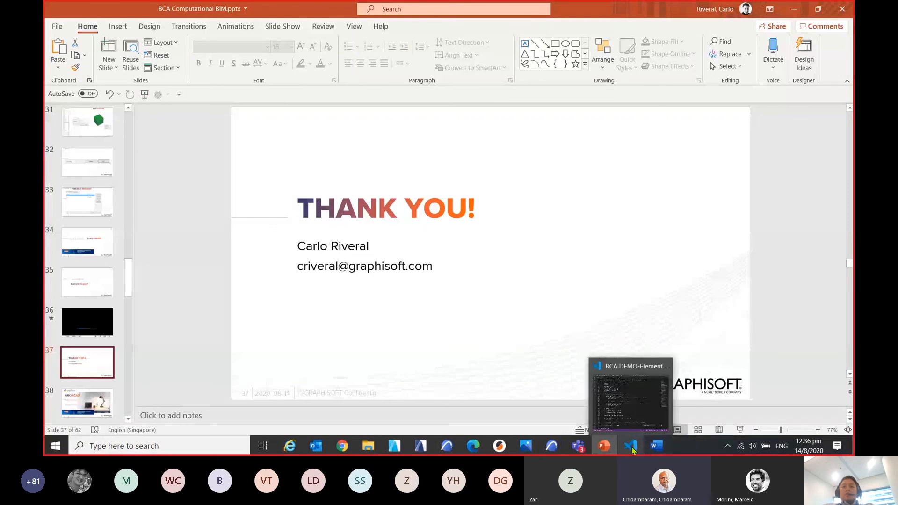
mouse_move(552, 446)
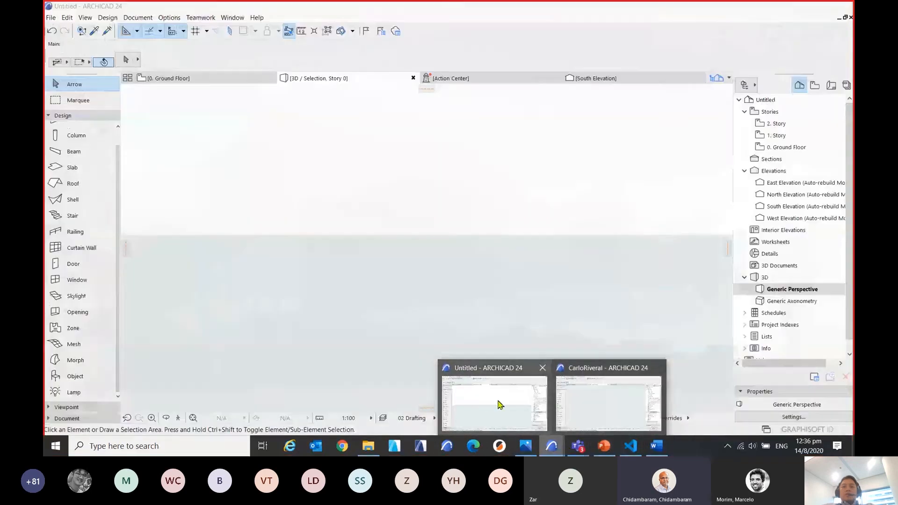
click(498, 401)
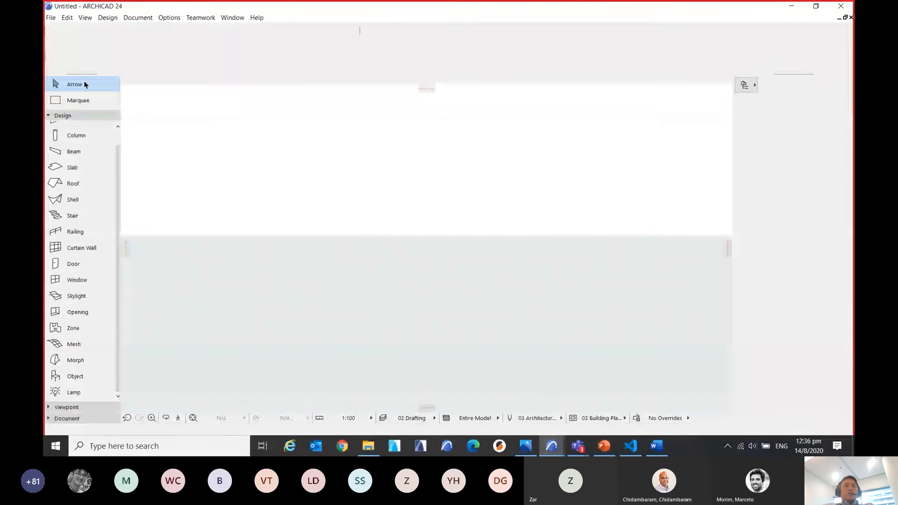
Start a new object from the PARAM-O Manager in the Untitled project.
click(50, 19)
mouse_move(100, 186)
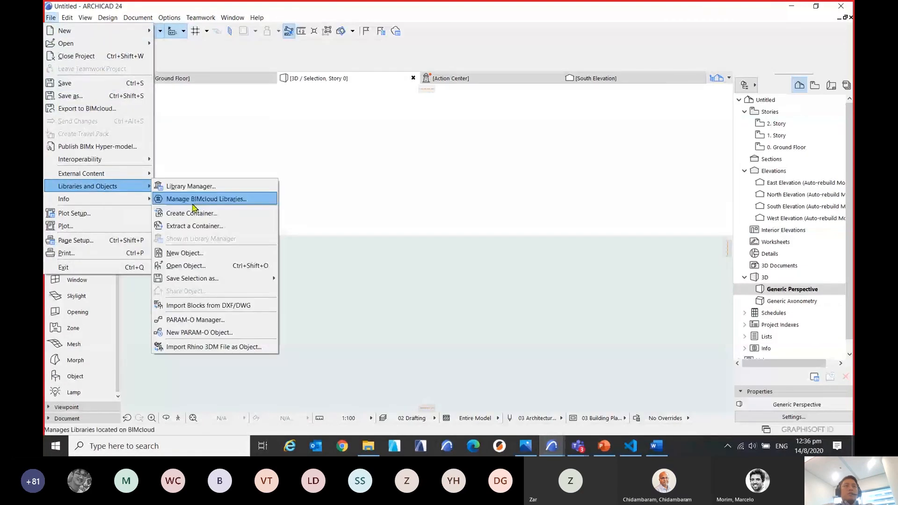
click(222, 318)
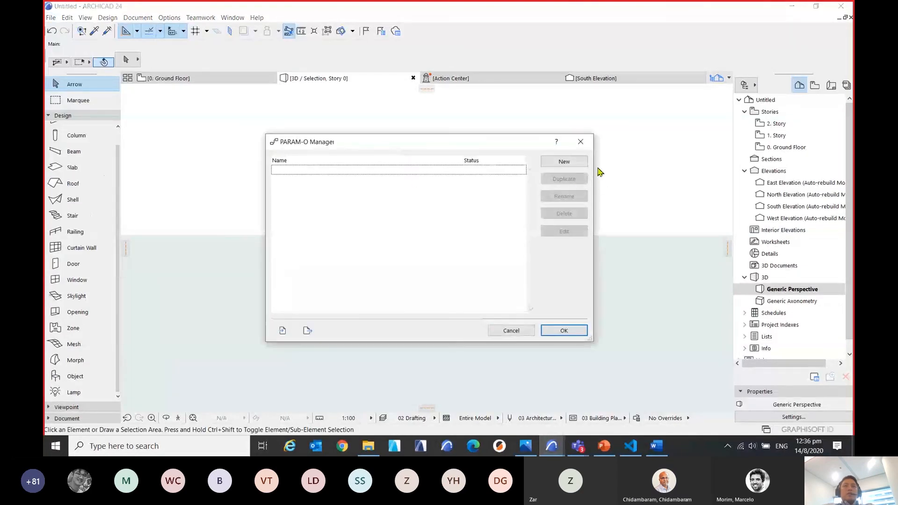
click(567, 162)
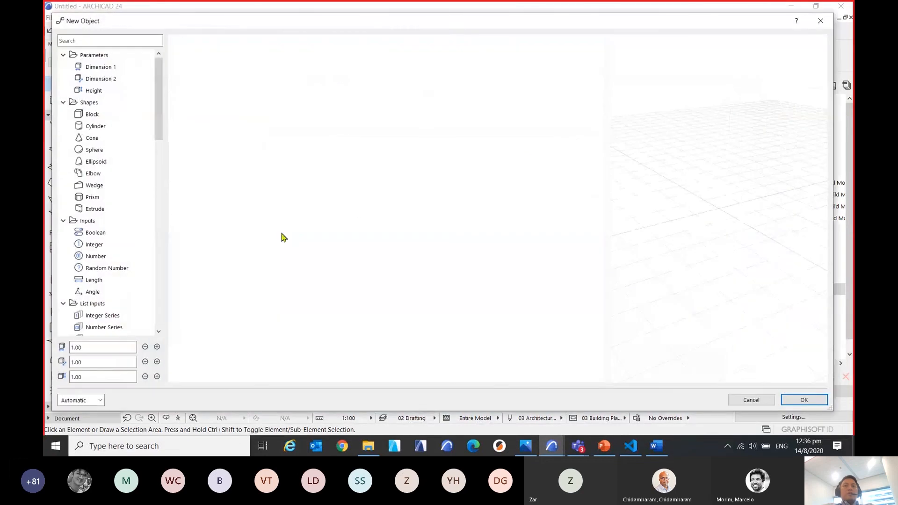
Add Addition, Subtraction and Division nodes from the Maths group and spread Subtraction and Division beside the Addition node.
drag(159, 124, 160, 270)
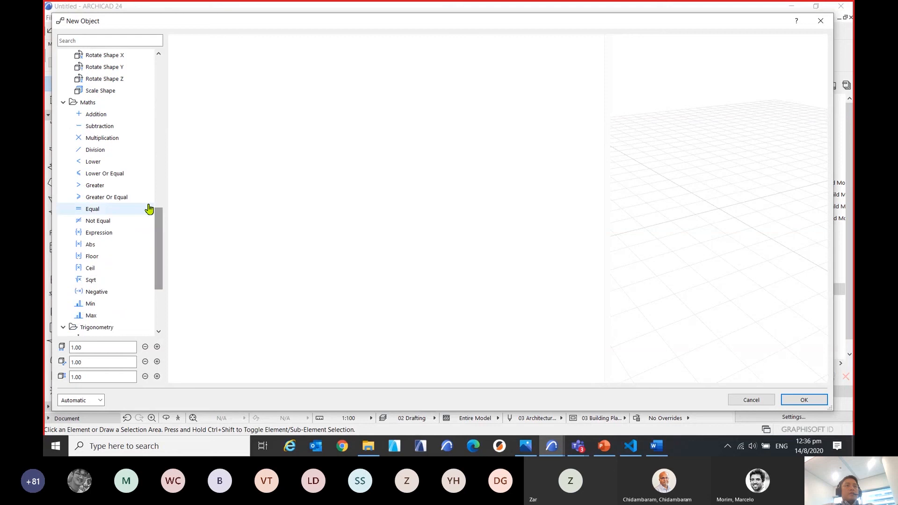
double_click(101, 116)
click(101, 129)
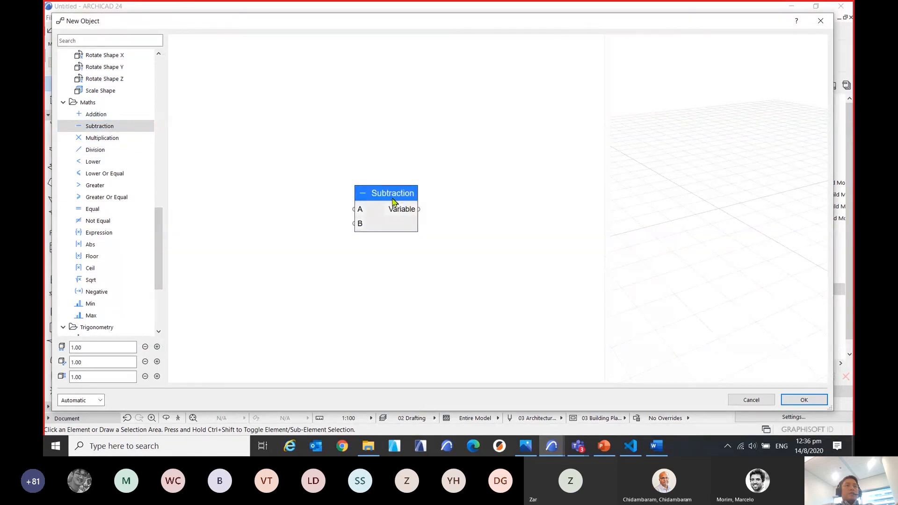
drag(393, 202, 320, 111)
click(94, 152)
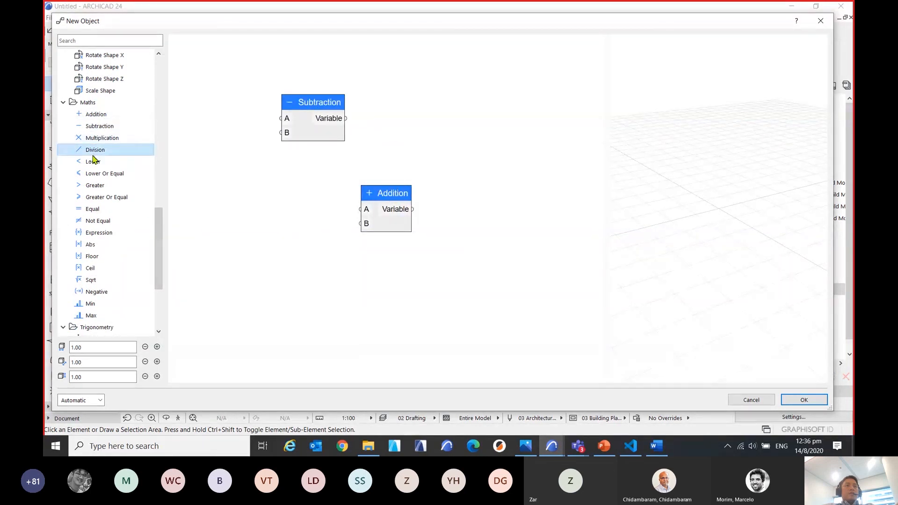
drag(405, 204, 318, 186)
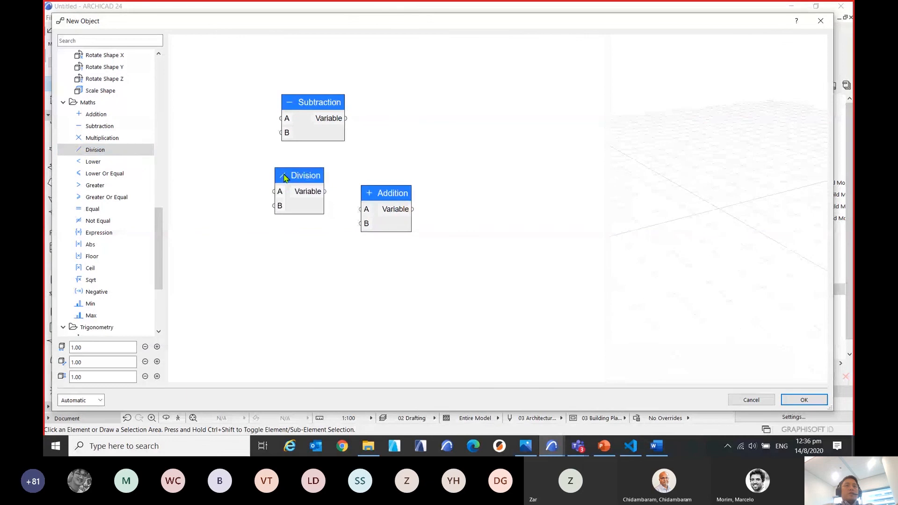
Add Lower and Lower Or Equal nodes around the Addition node, and inspect the Lower Or Equal node's settings without changing them.
click(114, 162)
drag(398, 198, 450, 276)
click(149, 174)
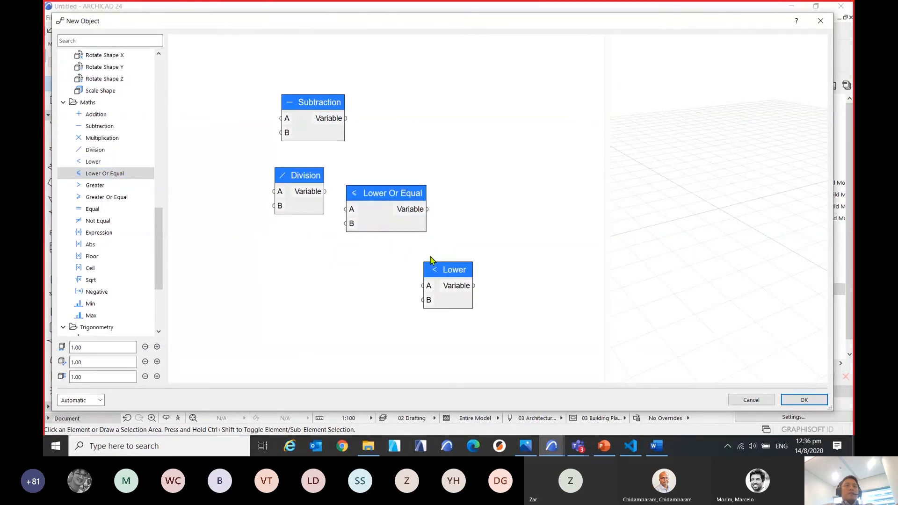
drag(400, 192, 478, 114)
double_click(477, 115)
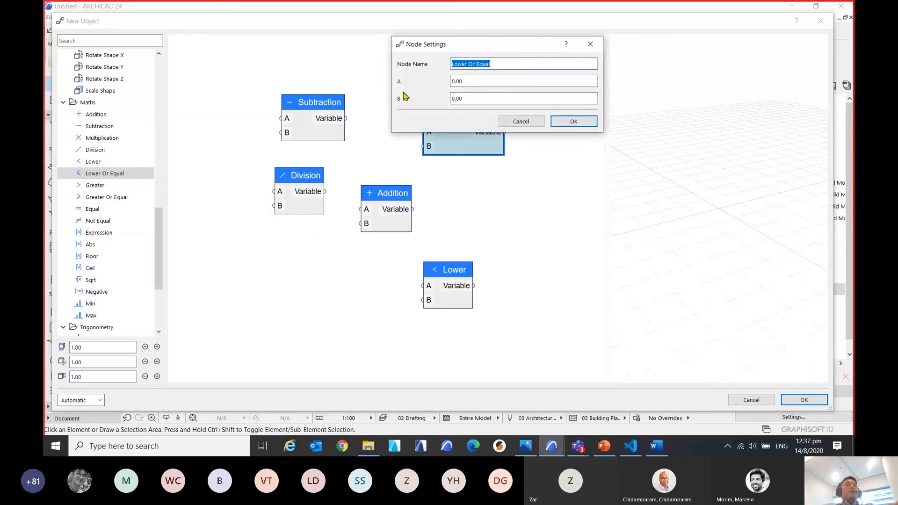
click(590, 44)
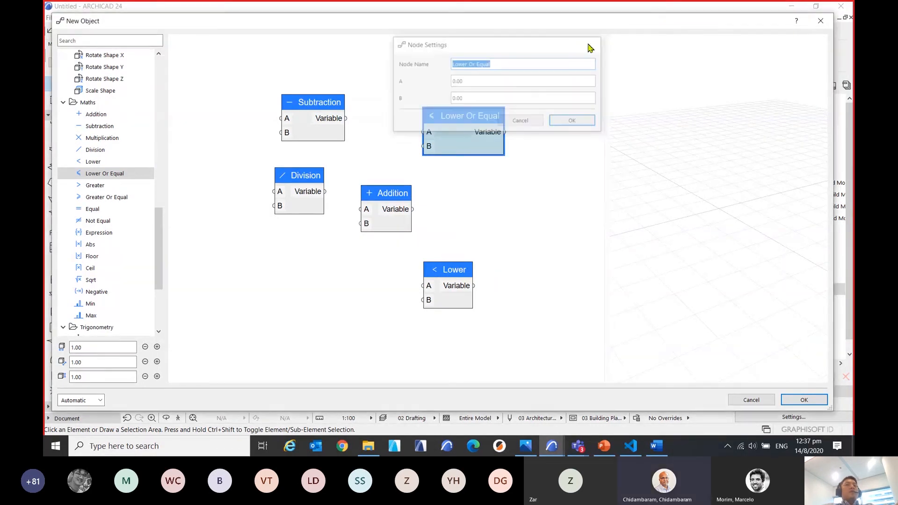
Add an Expression node below the Division node and inspect its input and expression settings without changing them.
click(97, 234)
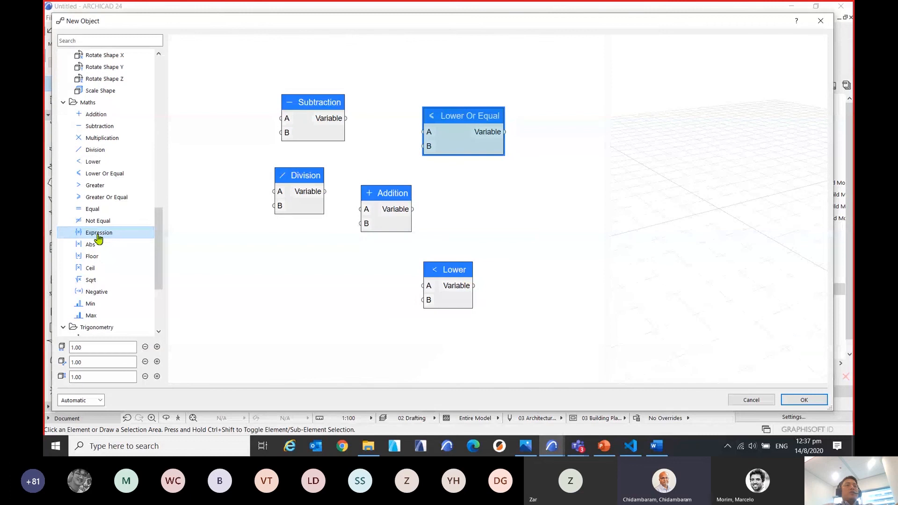
drag(395, 183, 293, 257)
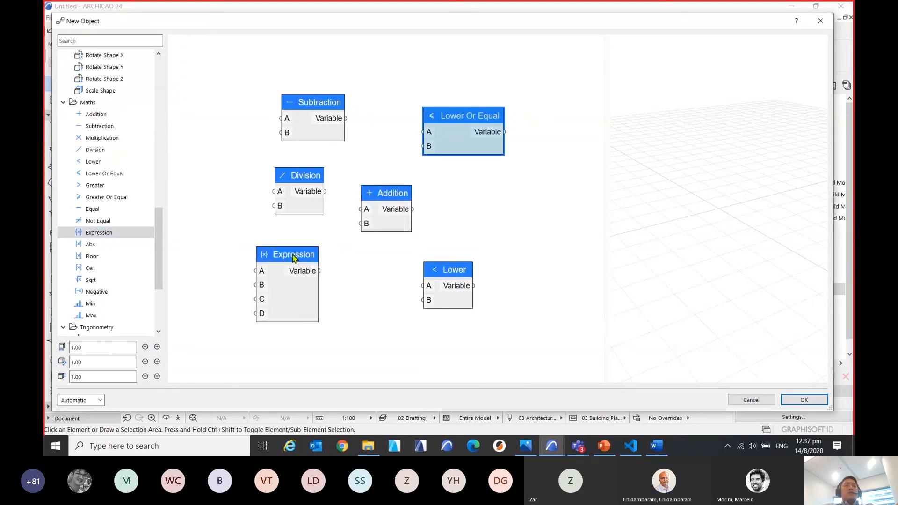
double_click(293, 258)
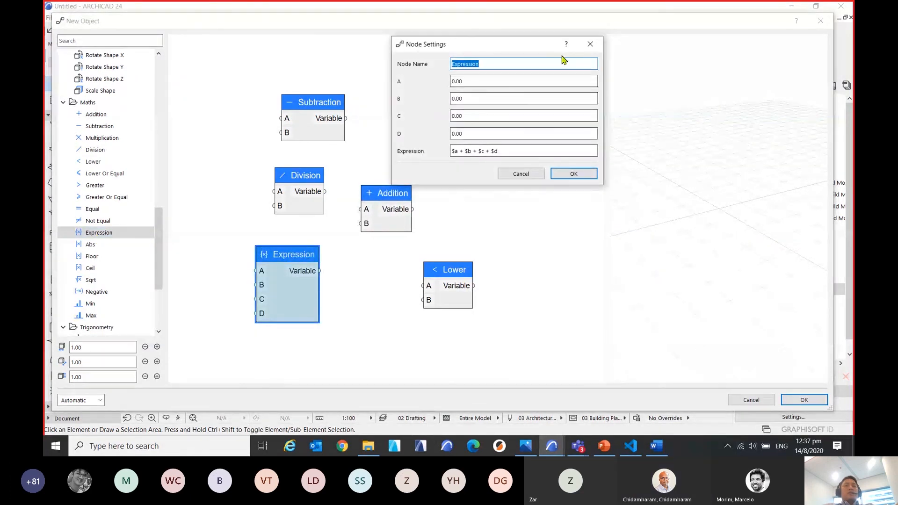
drag(531, 44, 657, 120)
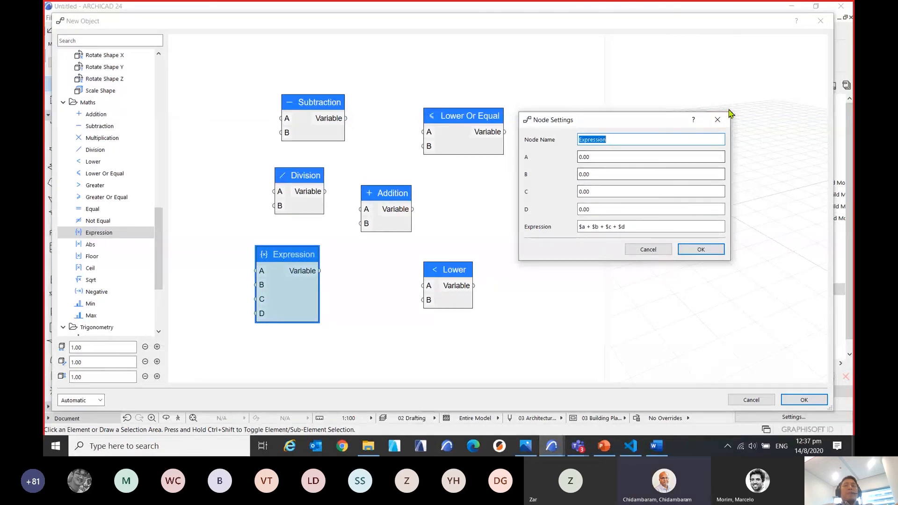
click(720, 120)
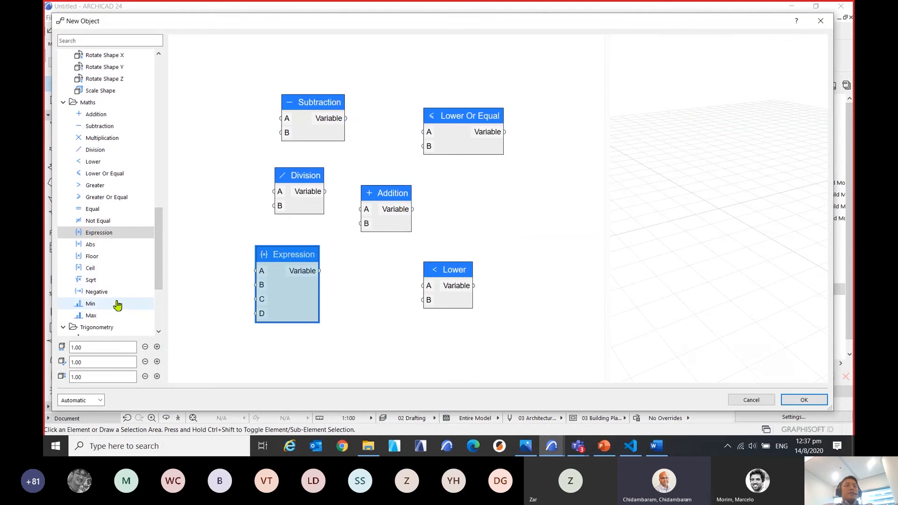
Deselect the Expression node and widen the 3D preview beside the node canvas.
click(407, 348)
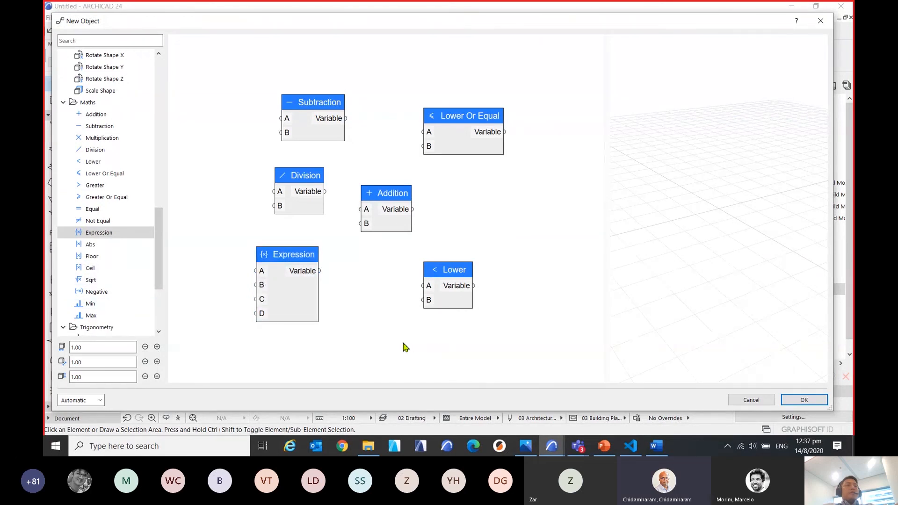
mouse_move(158, 261)
mouse_down()
mouse_move(156, 271)
mouse_move(161, 263)
mouse_up()
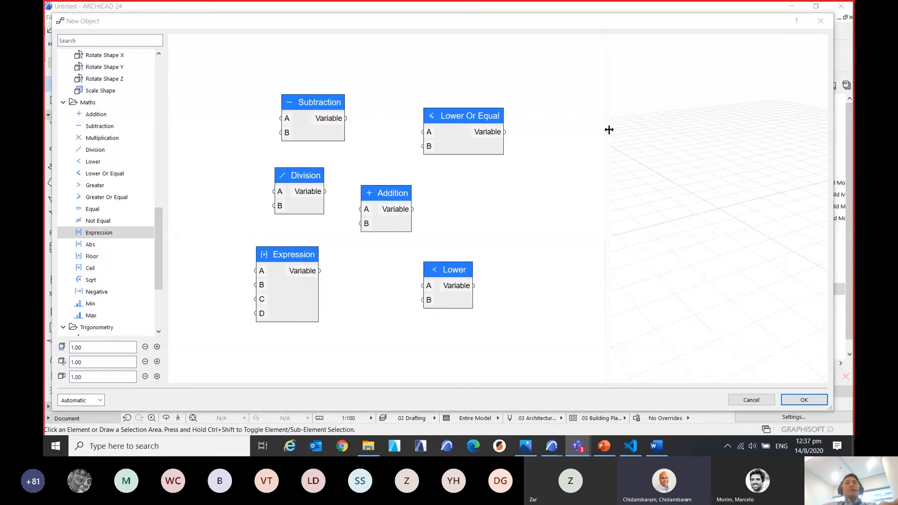
drag(609, 130, 534, 134)
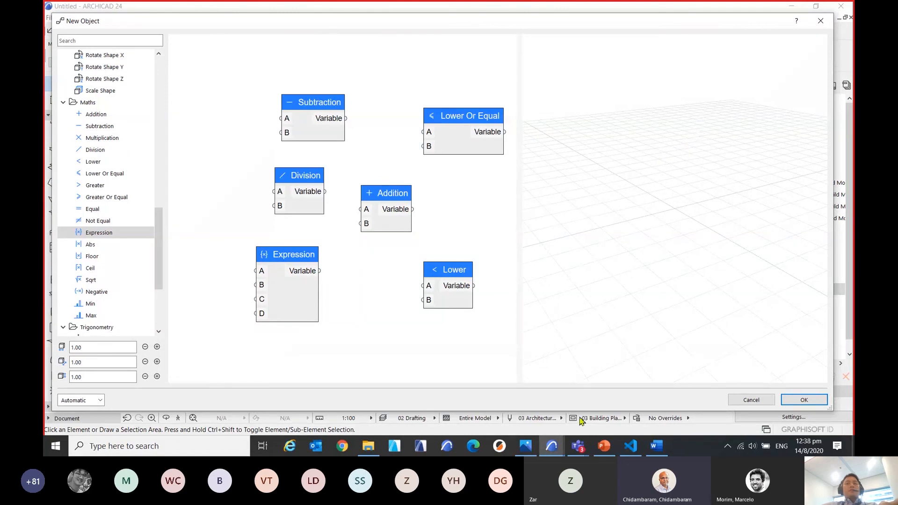
Switch to the other open ARCHICAD project and display its existing objects in the PARAM-O Manager.
mouse_move(553, 446)
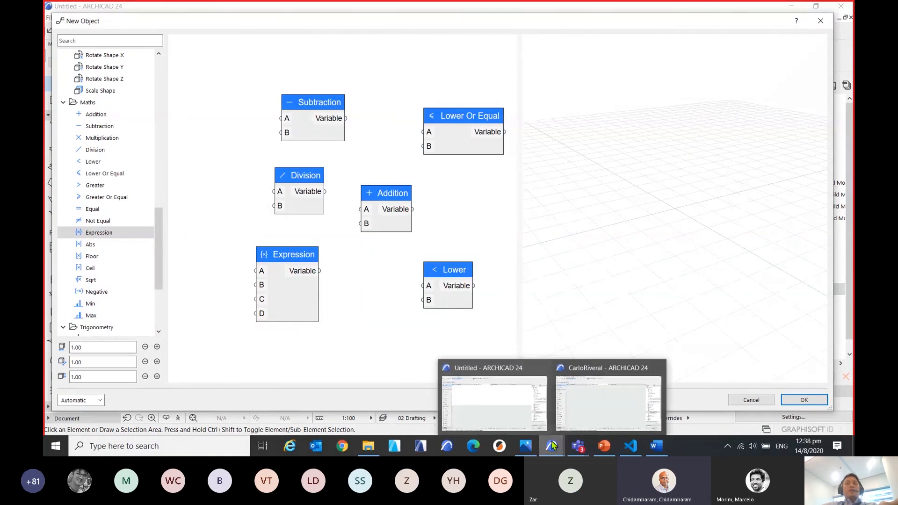
click(608, 402)
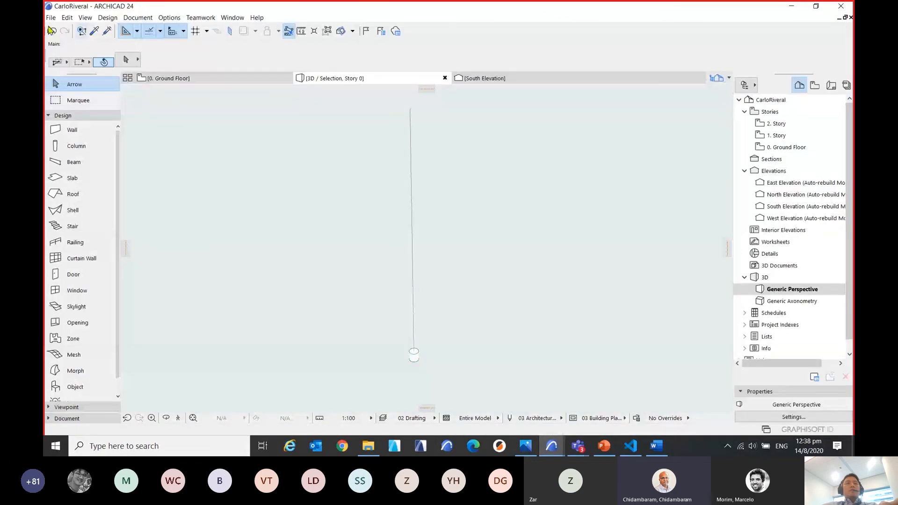
click(51, 17)
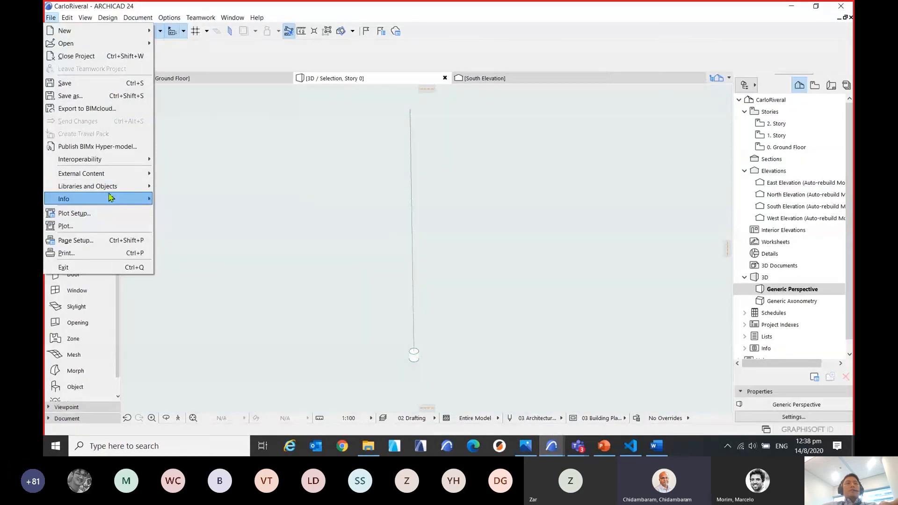
mouse_move(110, 186)
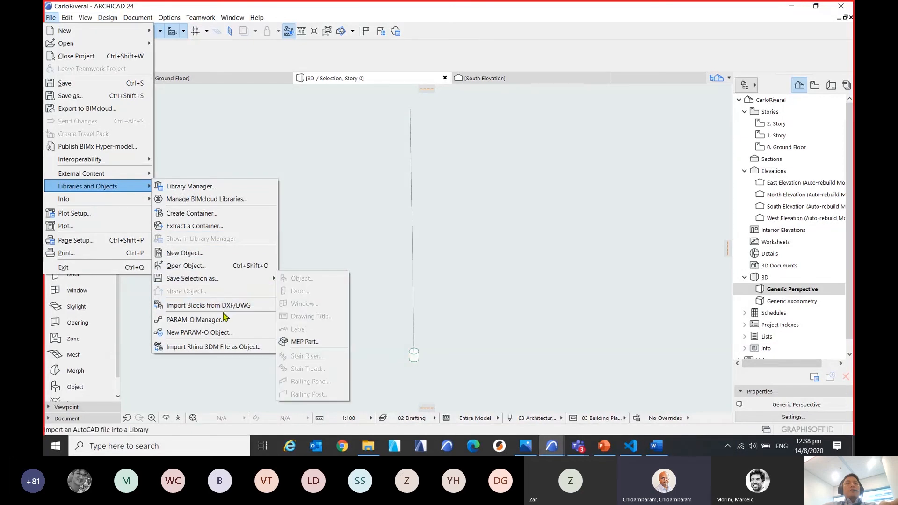
click(197, 319)
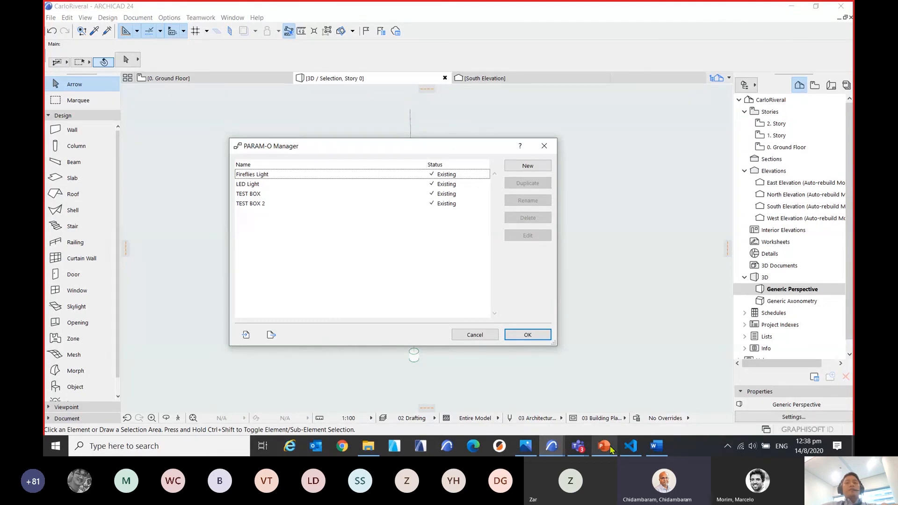
Switch to the BCA Computational BIM presentation in PowerPoint and start the slide show from the PARAM-O title slide 1.
click(603, 398)
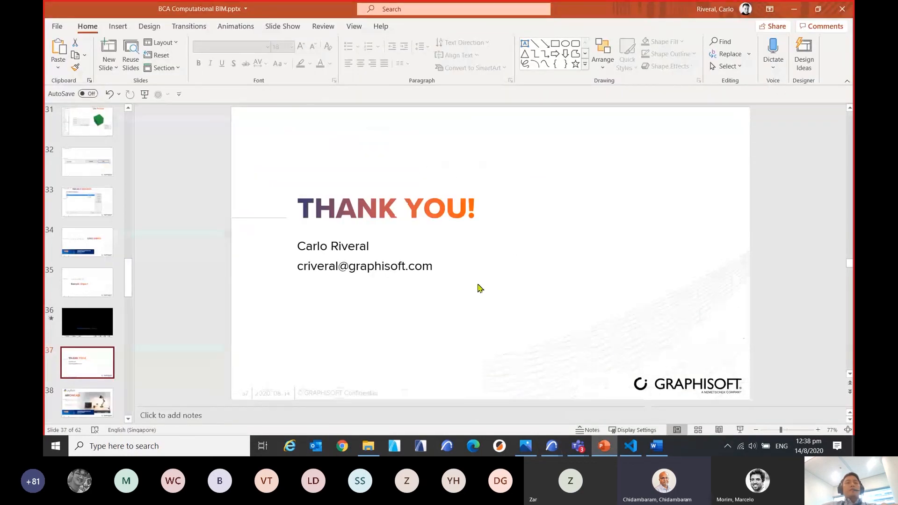
drag(128, 290, 134, 136)
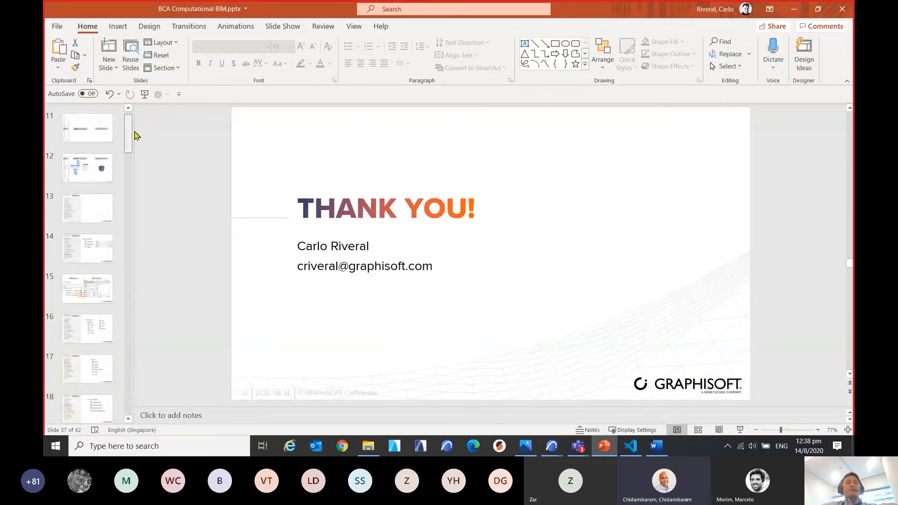
scroll(94, 140, up, 5)
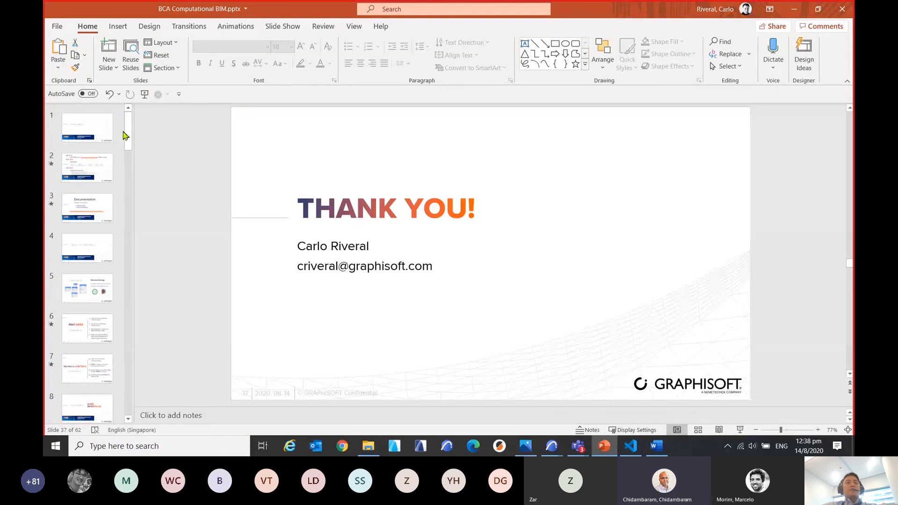
click(96, 131)
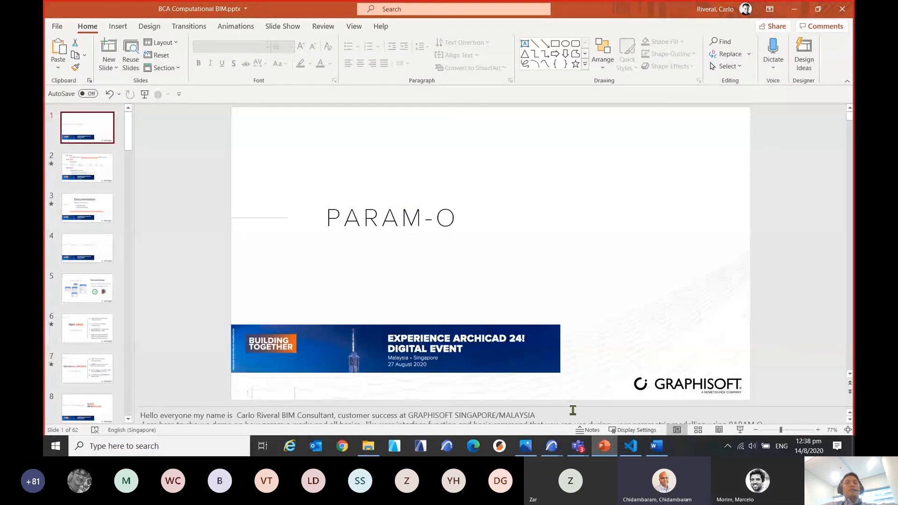
click(740, 429)
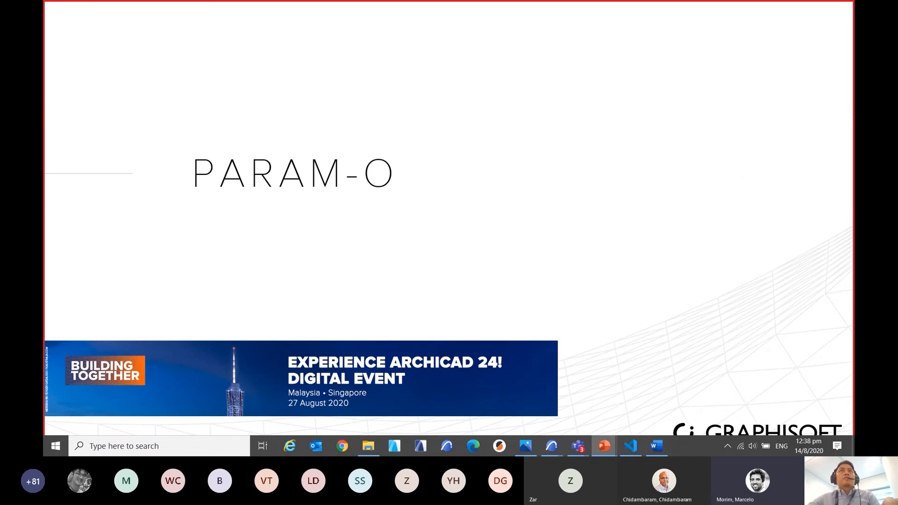
End the slide show and switch back to the New Object editor in the Untitled ARCHICAD project.
key(alt+Tab)
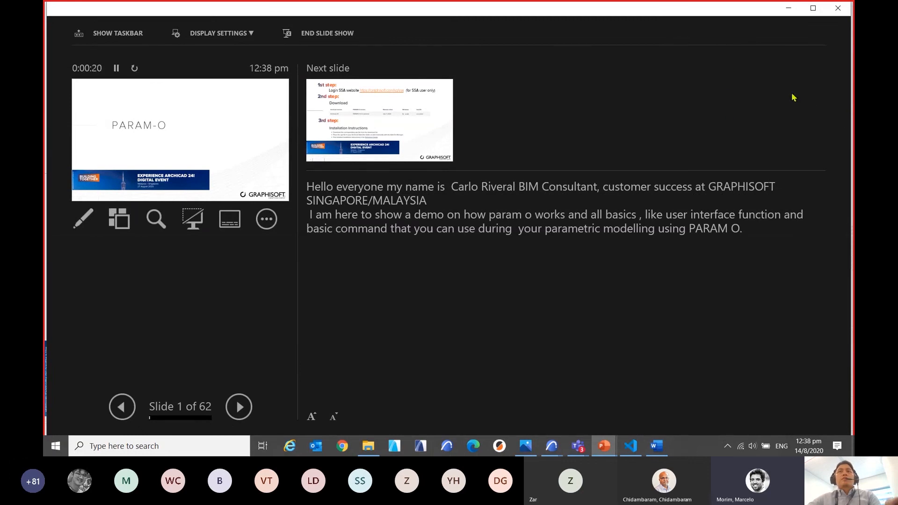
key(Escape)
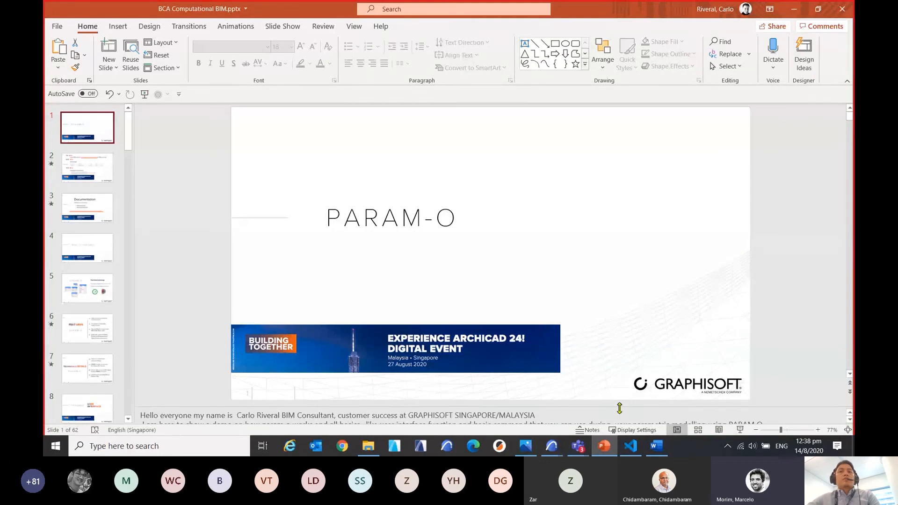
mouse_move(553, 444)
click(482, 389)
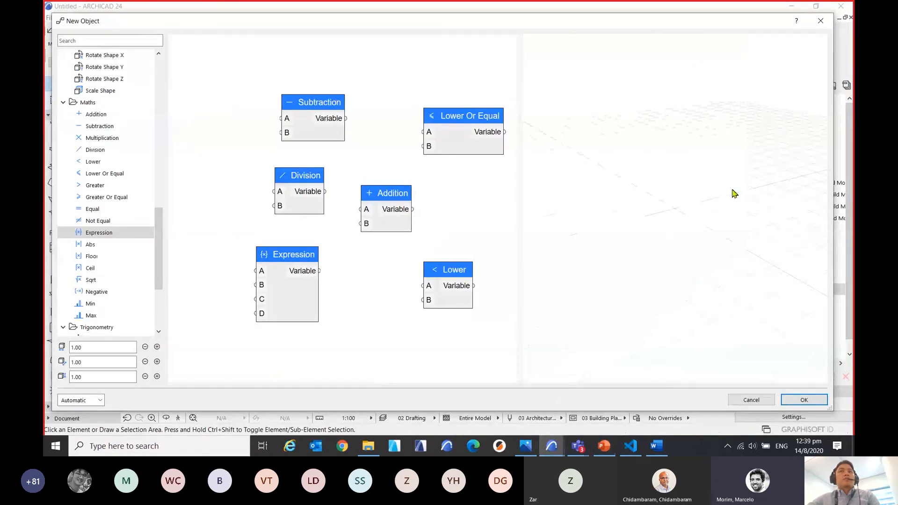
Move the New Object editor window slightly lower and widen its 3D preview further.
mouse_move(604, 447)
drag(687, 24, 695, 36)
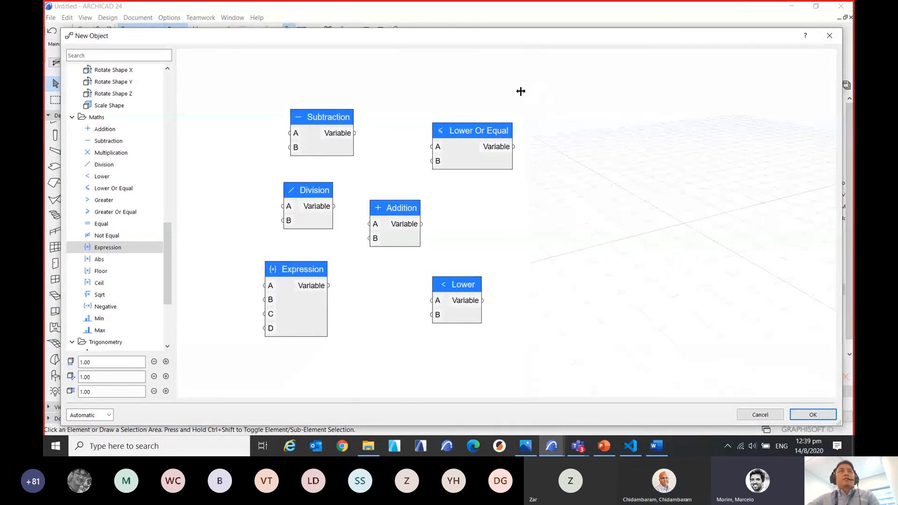
drag(521, 91, 493, 98)
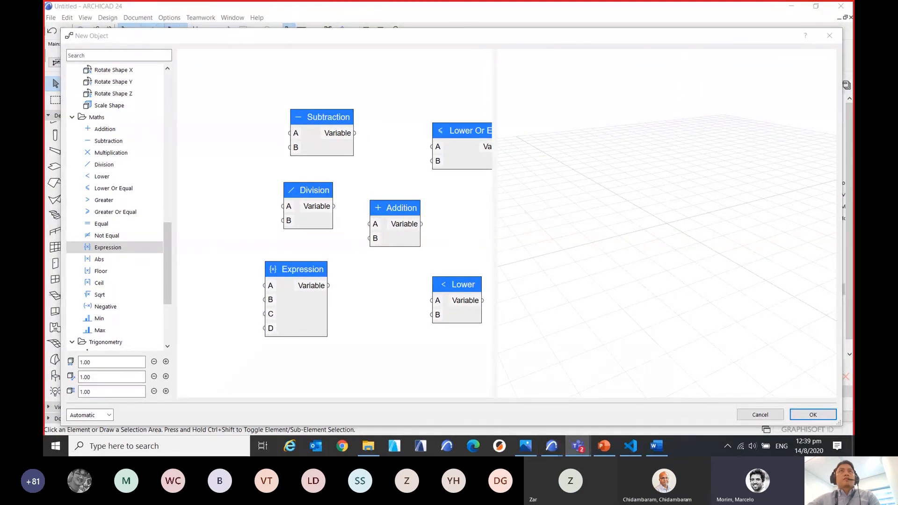
Bring the Microsoft Teams meeting chat window over the New Object editor to read the audience questions.
drag(851, 92, 445, 28)
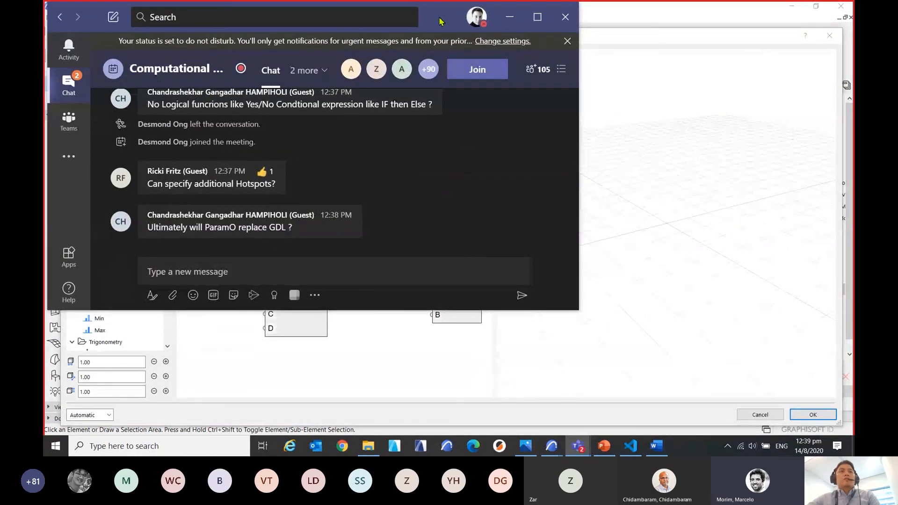
drag(440, 21, 436, 23)
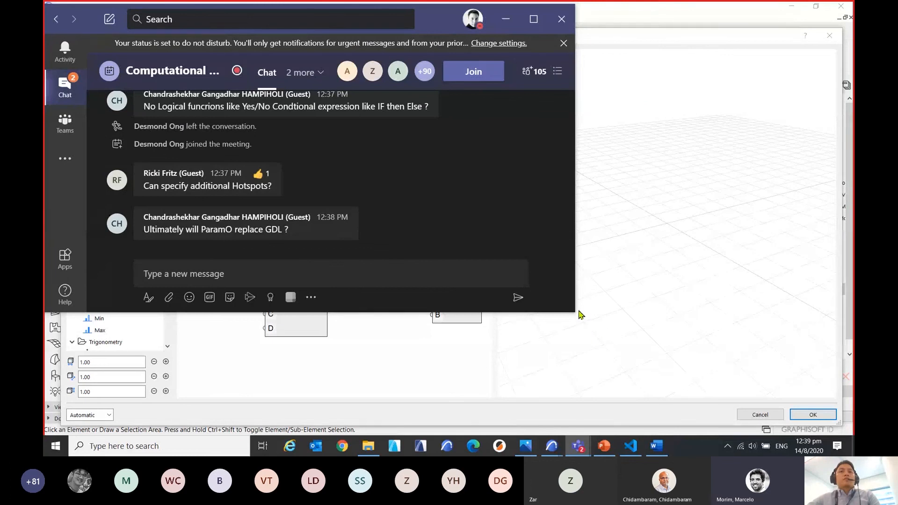
Make the Teams meeting chat window taller and narrower and read the latest audience questions.
drag(575, 312, 526, 424)
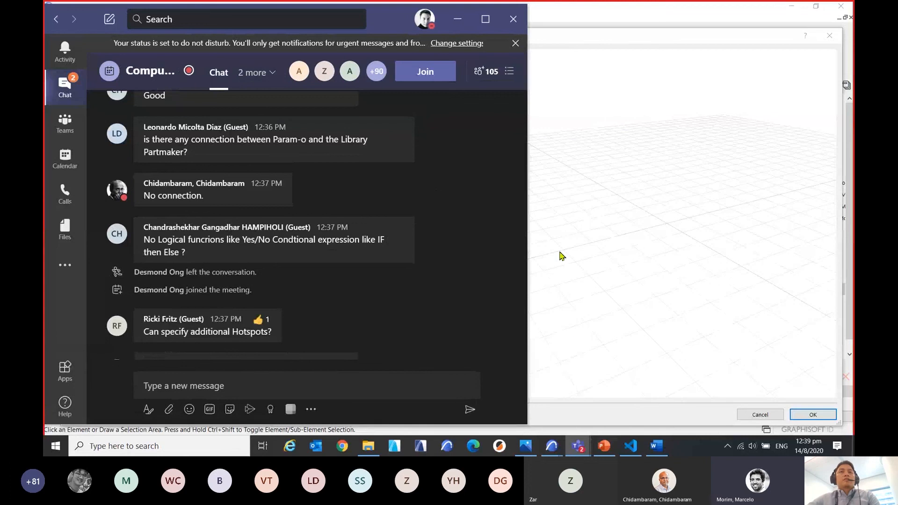
scroll(468, 267, down, 1)
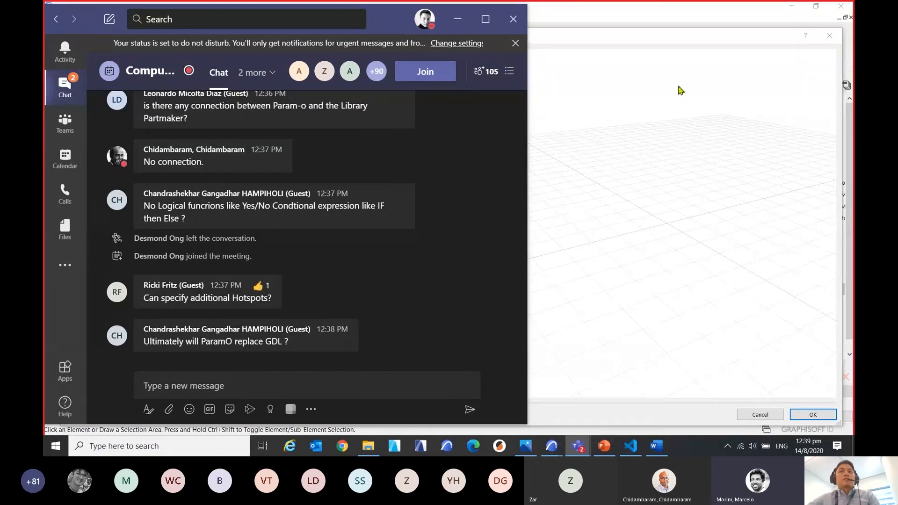
Bring the New Object editor to the front, narrow it to uncover the PARAM-O Manager, and move it slightly upward.
click(685, 34)
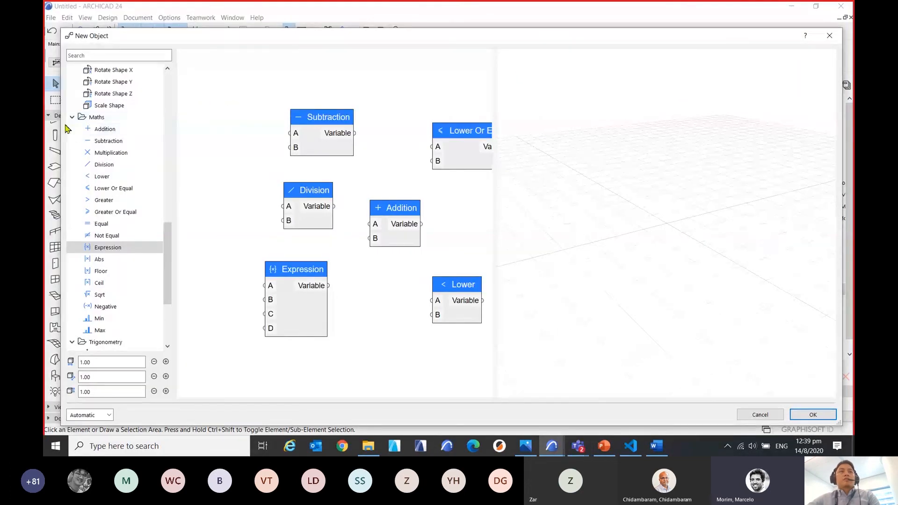
drag(62, 127, 529, 162)
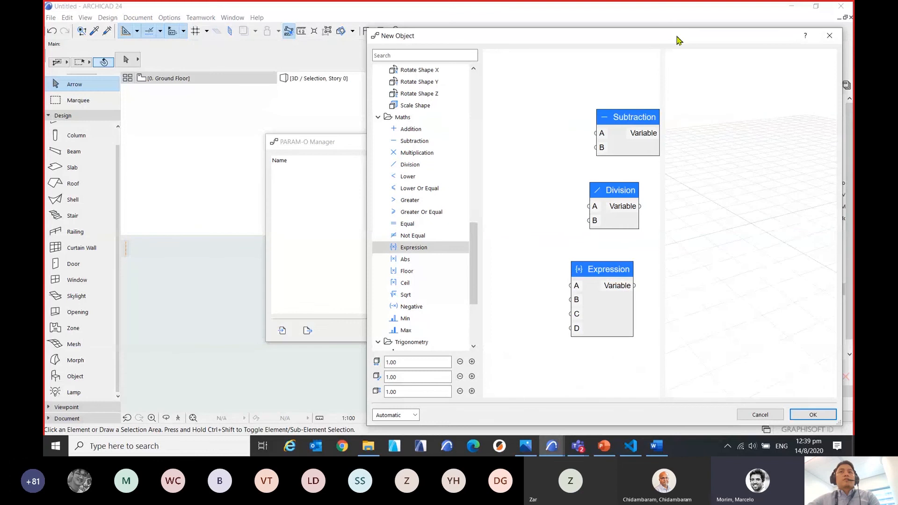
drag(679, 39, 696, 21)
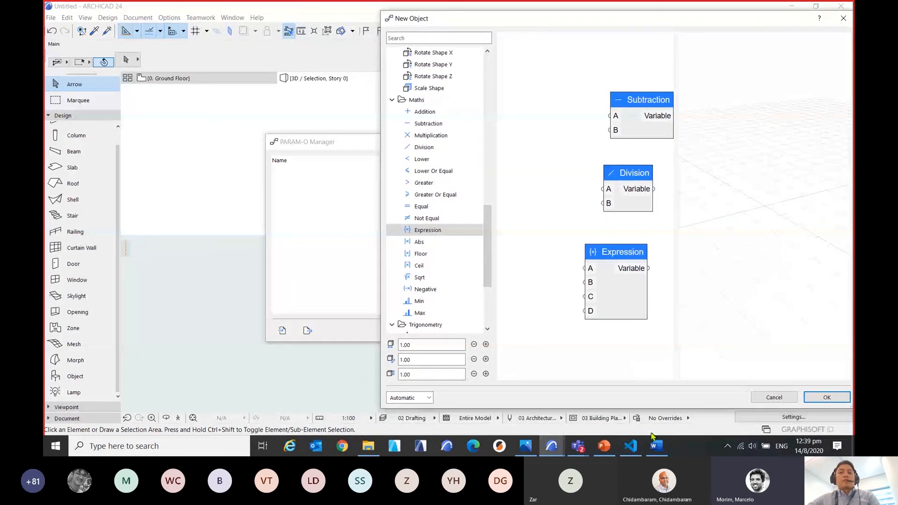
Bring the Teams meeting chat back over the editor, enlarge its window slightly, and read the questions on conditional expressions, hotspots and GDL.
mouse_move(579, 439)
click(547, 384)
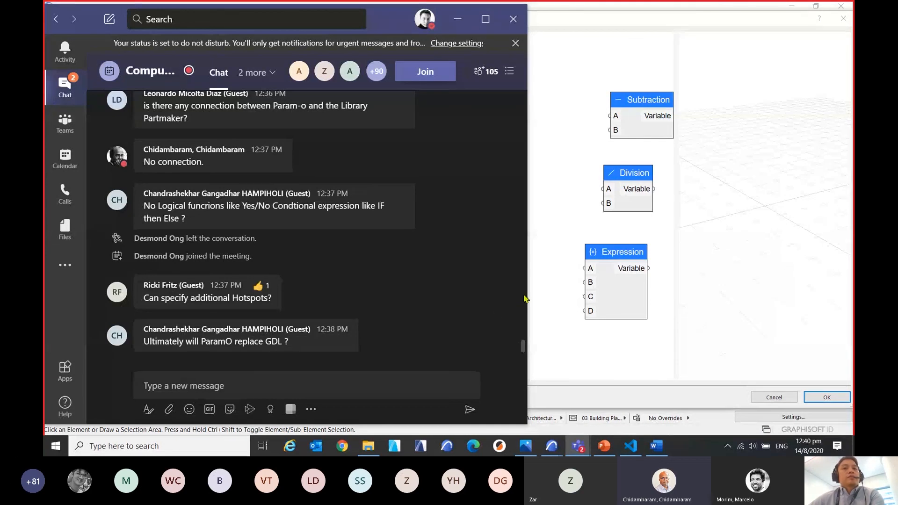
drag(527, 295, 576, 297)
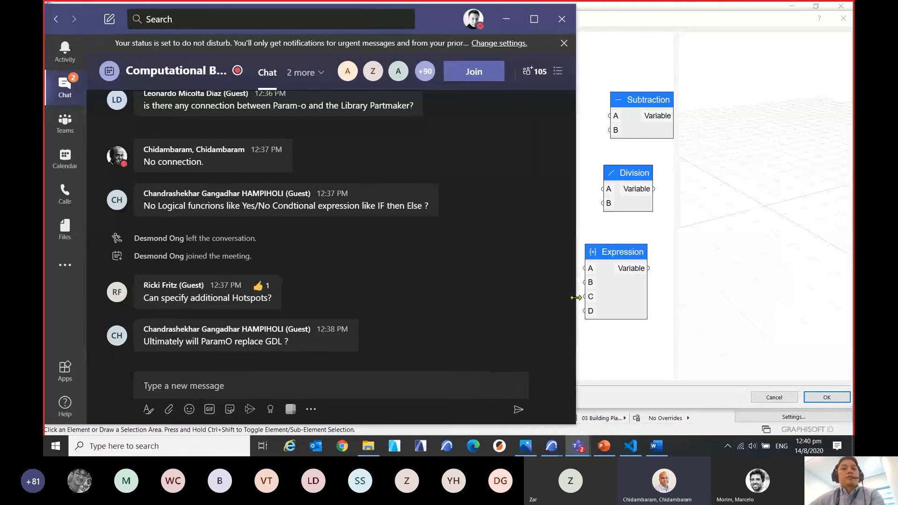
drag(548, 425, 551, 437)
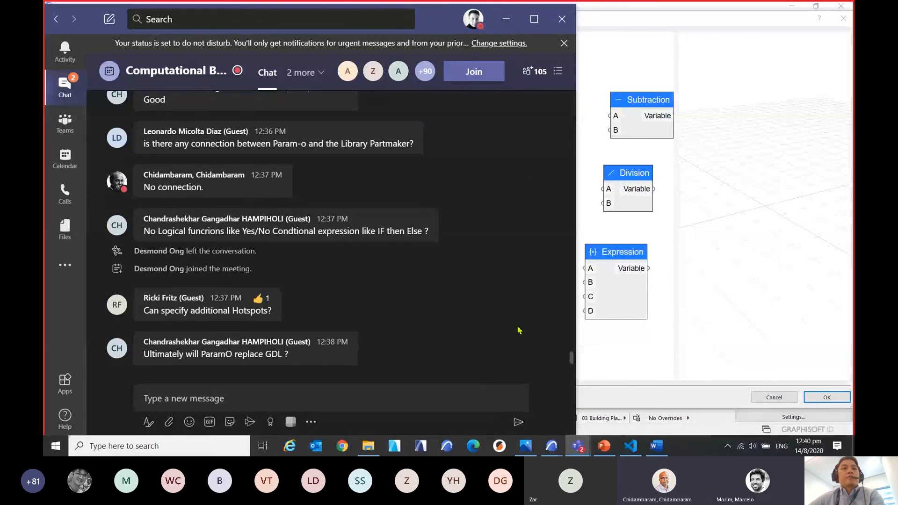
scroll(526, 311, up, 3)
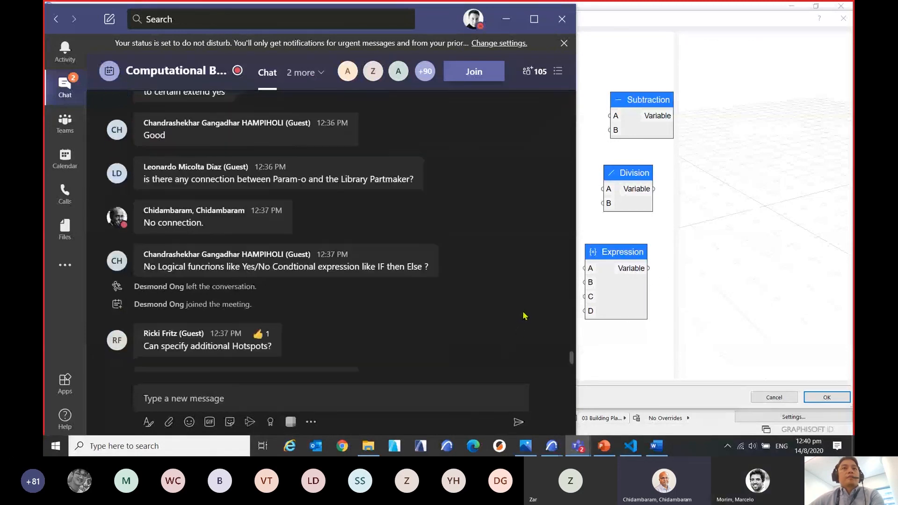
scroll(530, 300, down, 3)
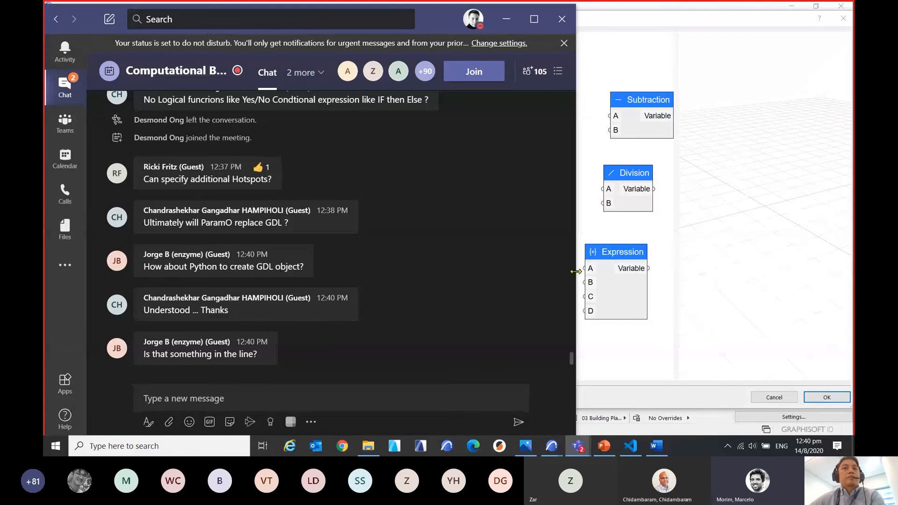
drag(576, 272, 558, 281)
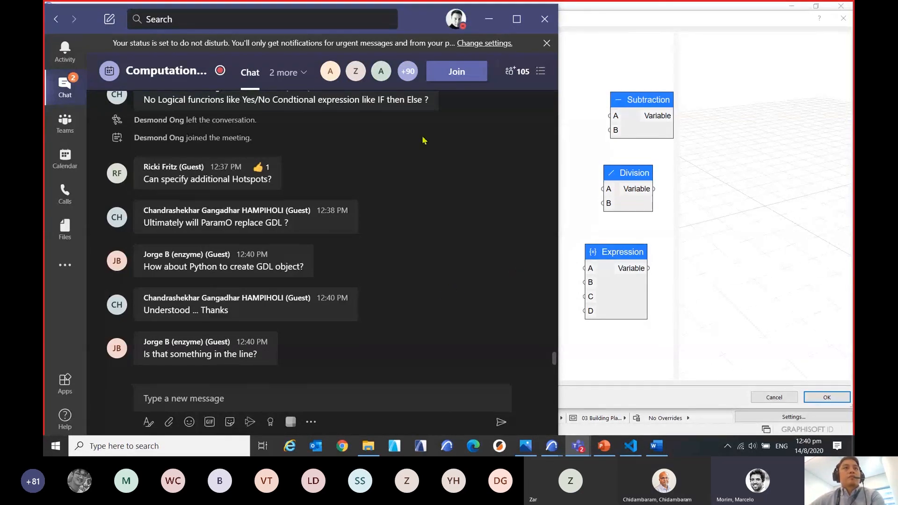
Review the earlier meeting chat questions on hotspots and GDL and read on to the newest messages.
click(48, 84)
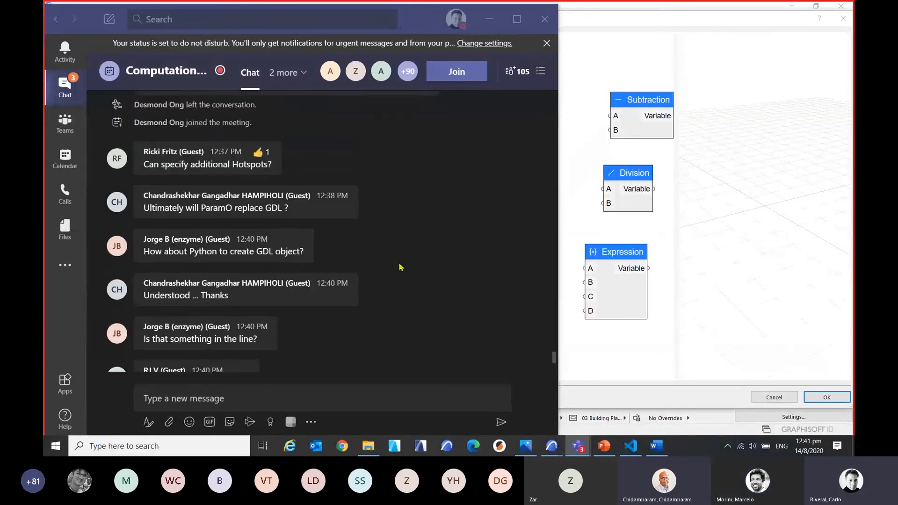
scroll(402, 268, up, 3)
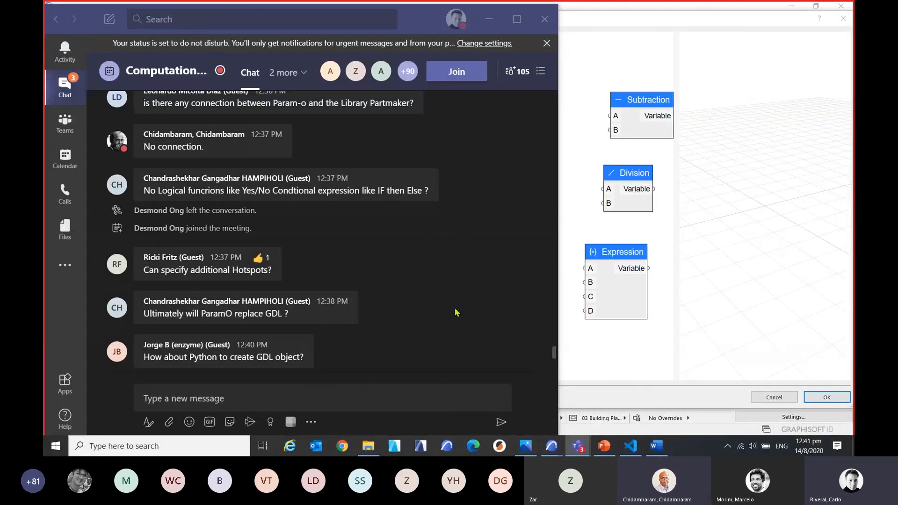
scroll(457, 312, up, 1)
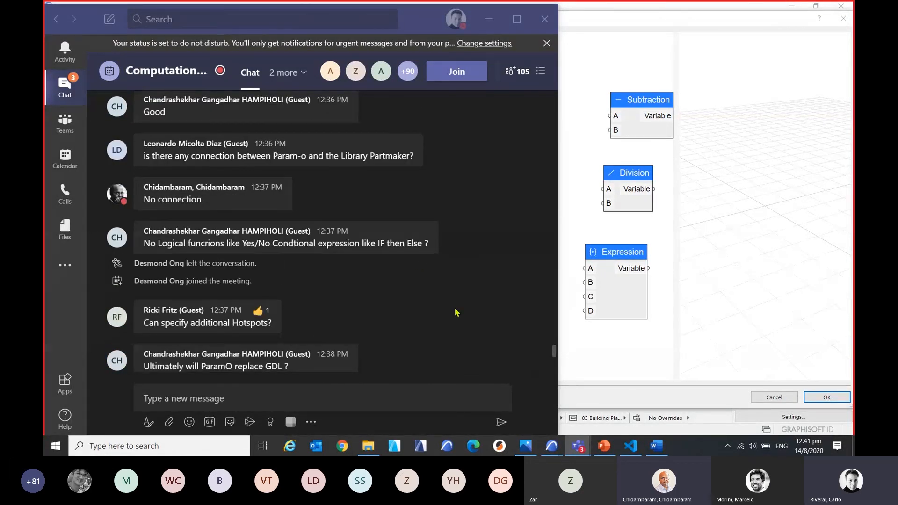
scroll(457, 312, down, 1)
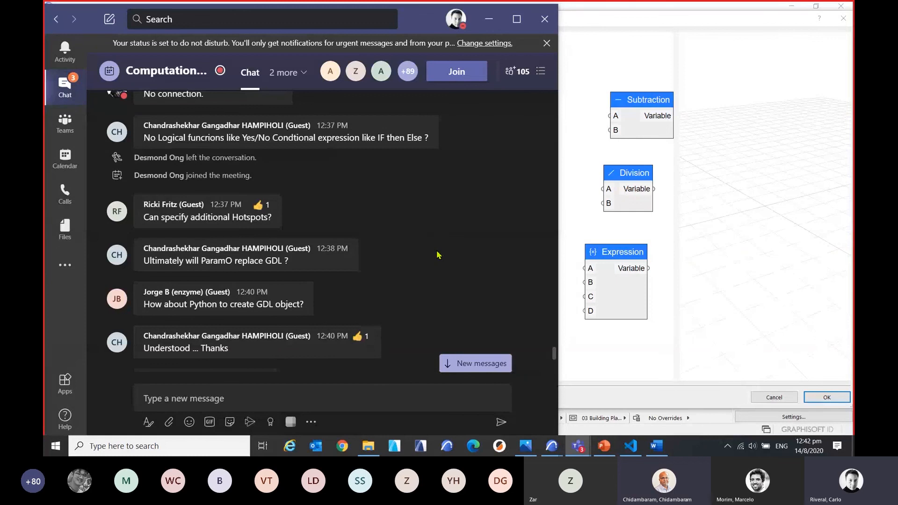
scroll(439, 255, down, 1)
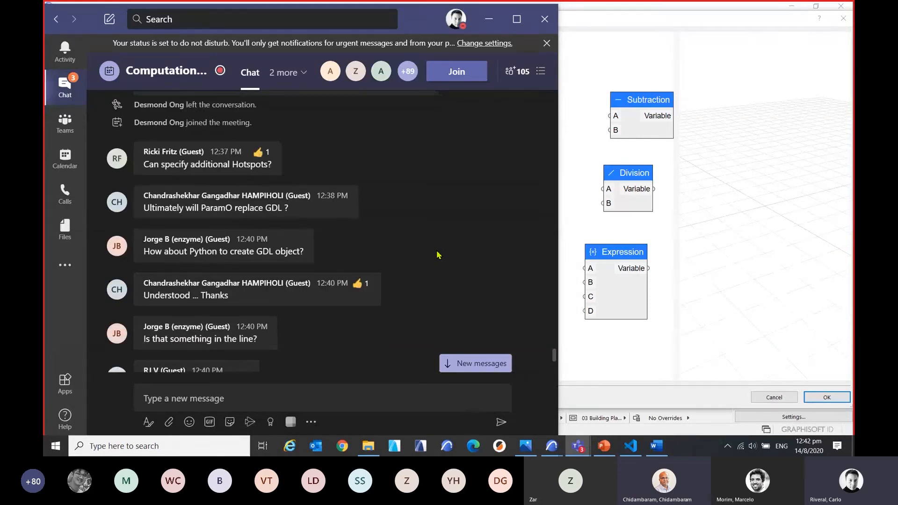
scroll(438, 255, down, 1)
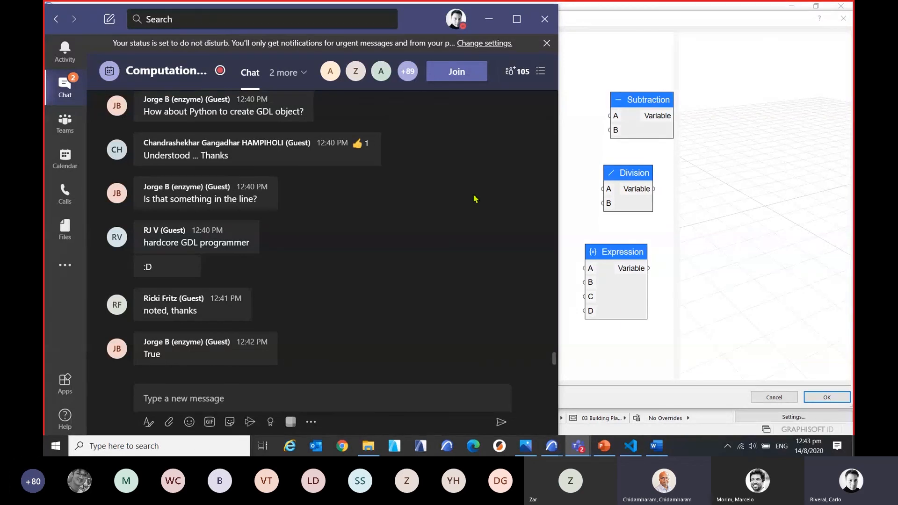
Bring the New Object editor forward briefly, and reopen the Teams meeting chat to read the newly posted questions.
click(704, 447)
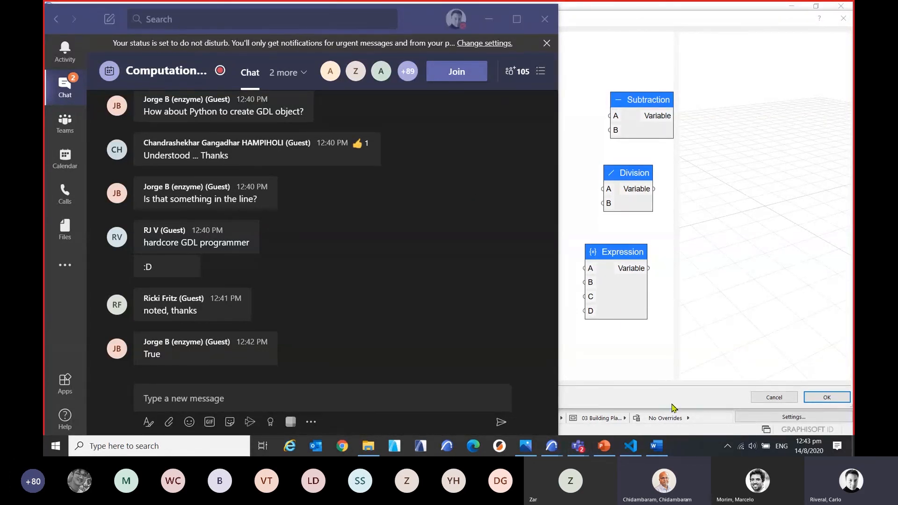
click(715, 363)
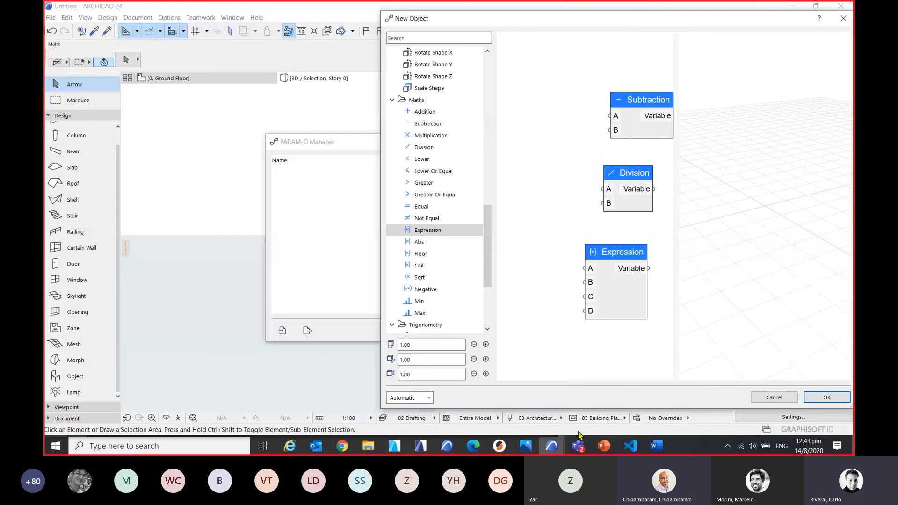
mouse_move(579, 448)
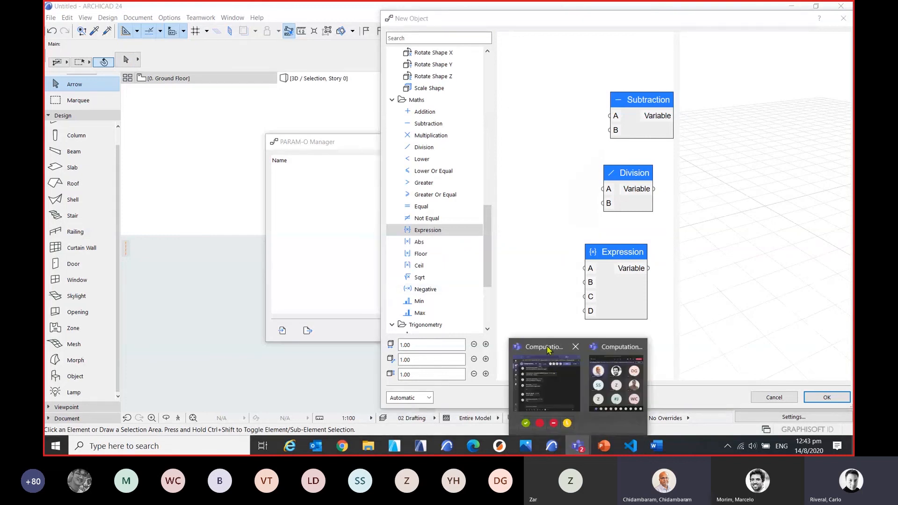
click(545, 386)
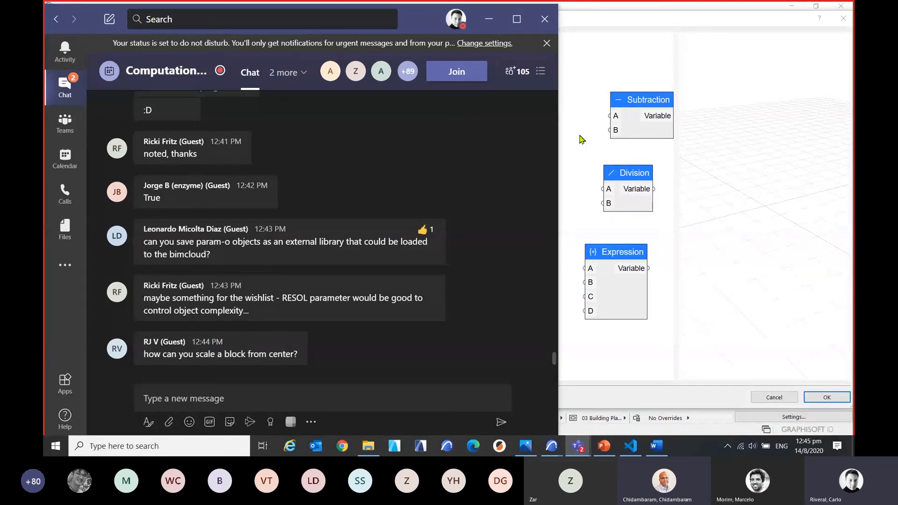
Return to ARCHICAD and close the New Object editor without saving the object.
click(767, 25)
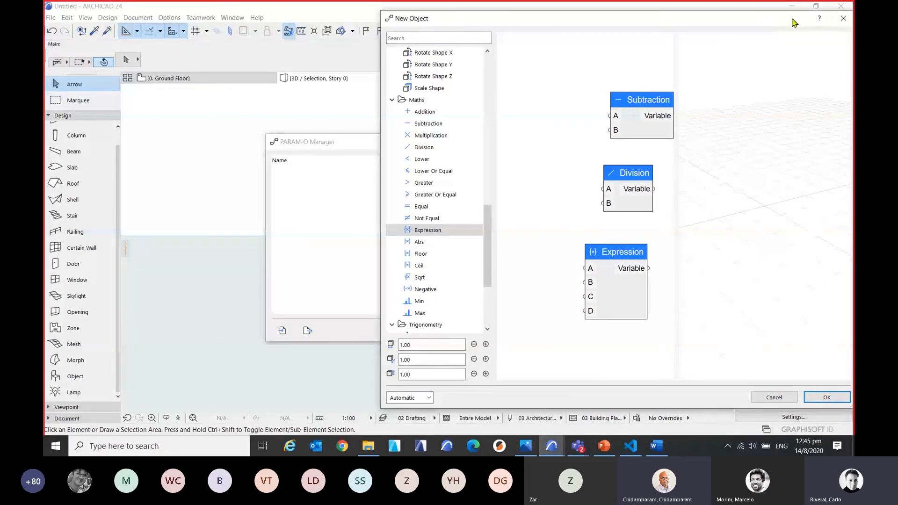
click(845, 19)
click(383, 170)
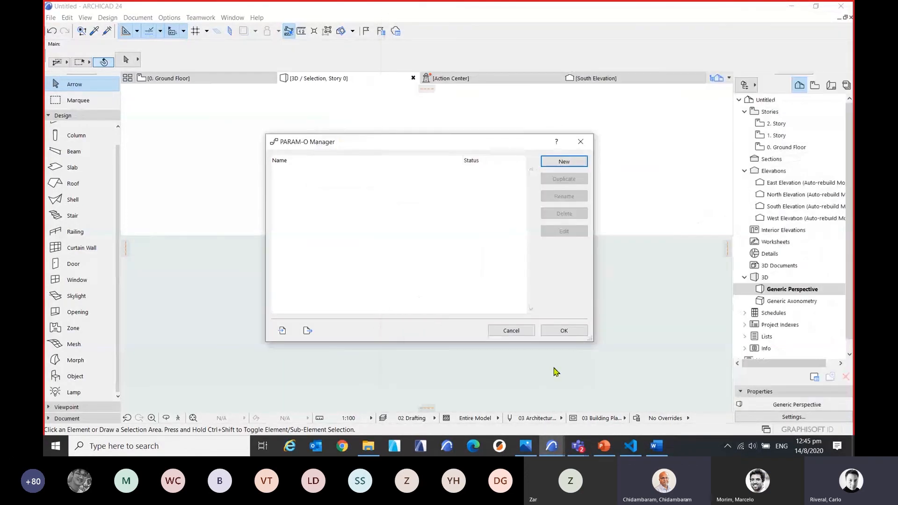
Switch to the other open ARCHICAD project and open the TEST BOX object from the PARAM-O Manager for editing.
mouse_move(554, 445)
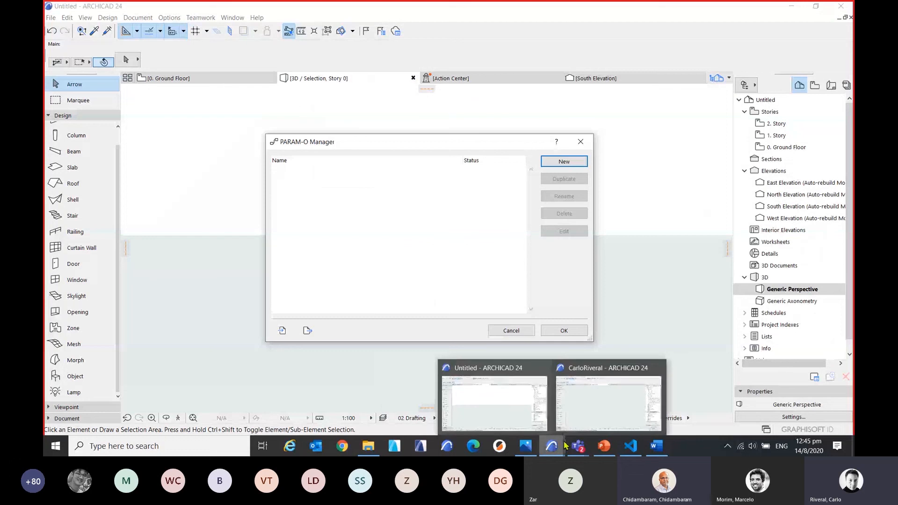
click(593, 413)
click(260, 174)
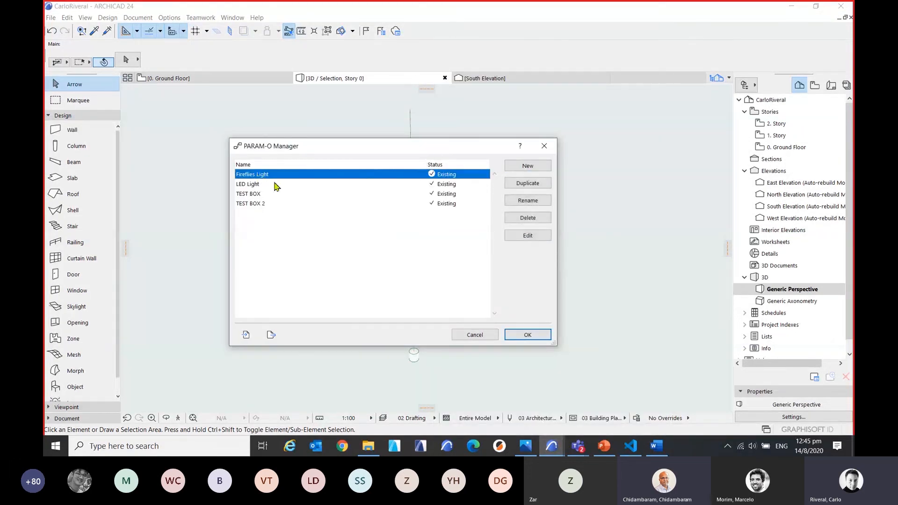
click(262, 194)
click(530, 236)
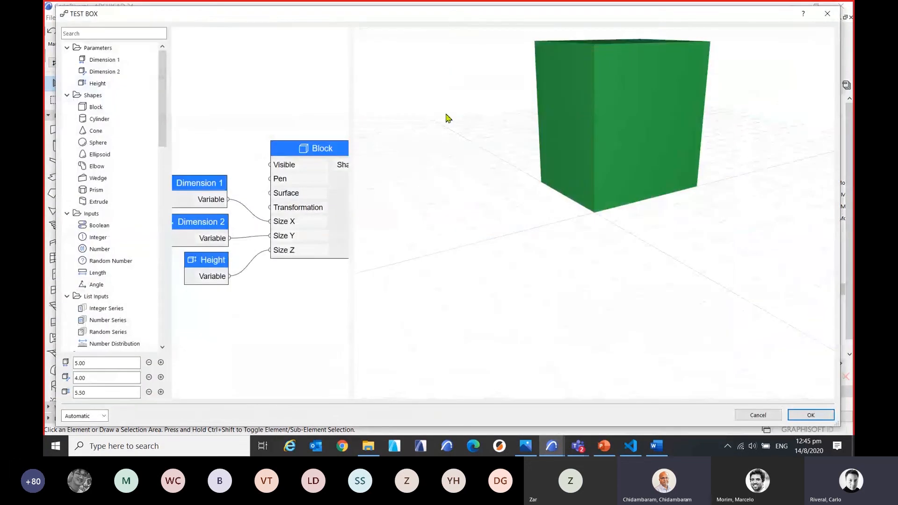
Add a Scale transformation node to the TEST BOX graph, above the Dimension 1 node.
scroll(601, 233, down, 2)
middle_drag(616, 237, 554, 257)
scroll(98, 229, down, 4)
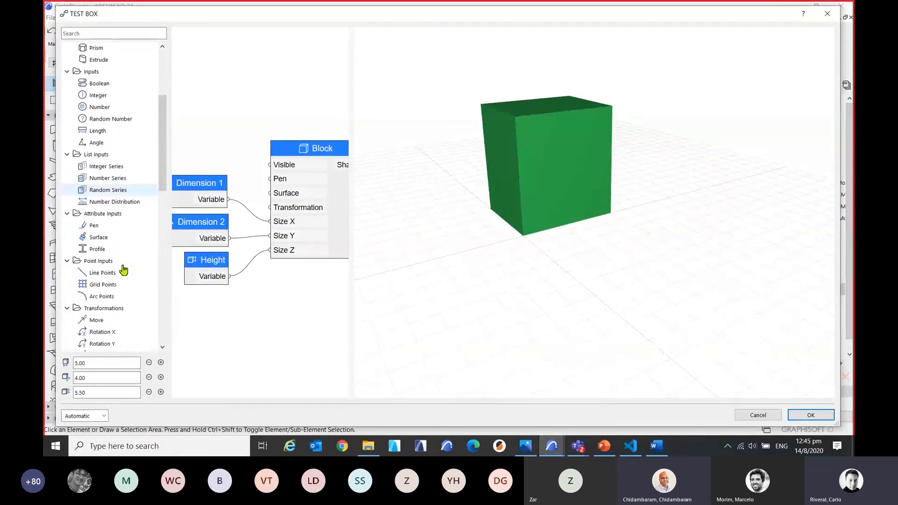
scroll(134, 199, down, 1)
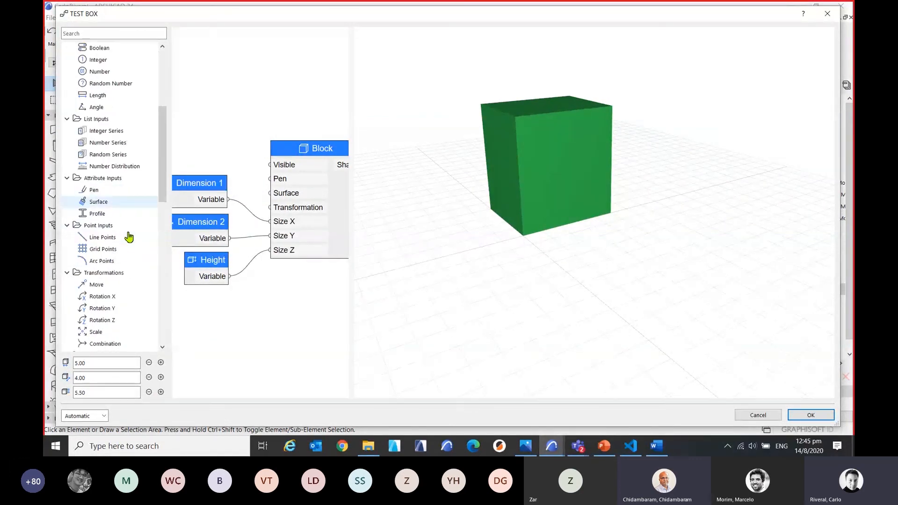
scroll(129, 236, down, 1)
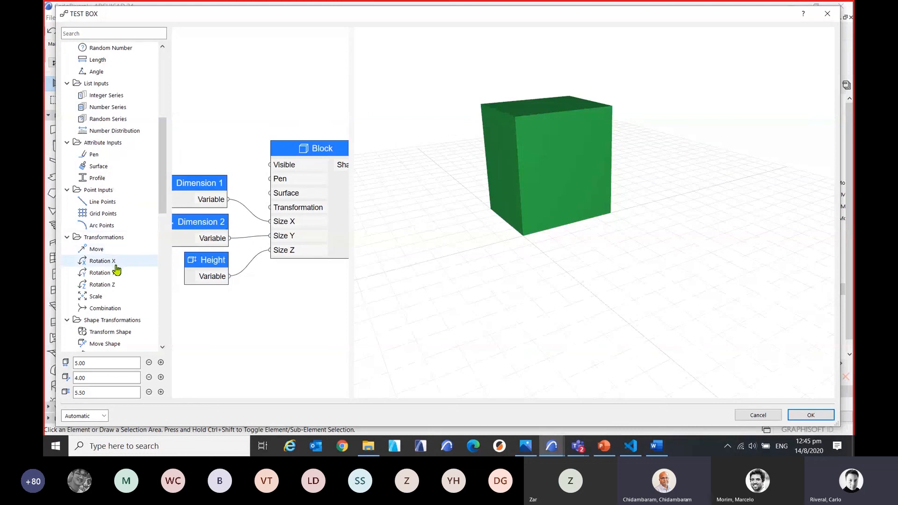
scroll(120, 262, down, 1)
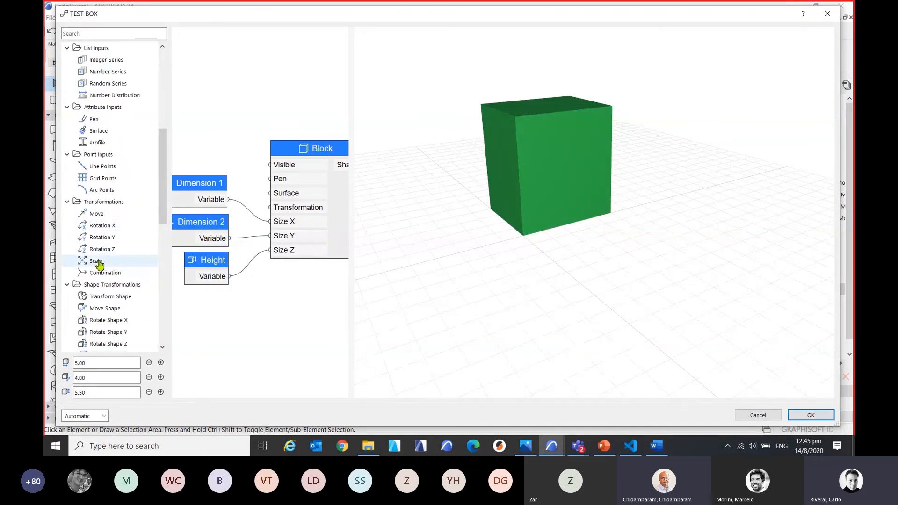
drag(100, 263, 227, 96)
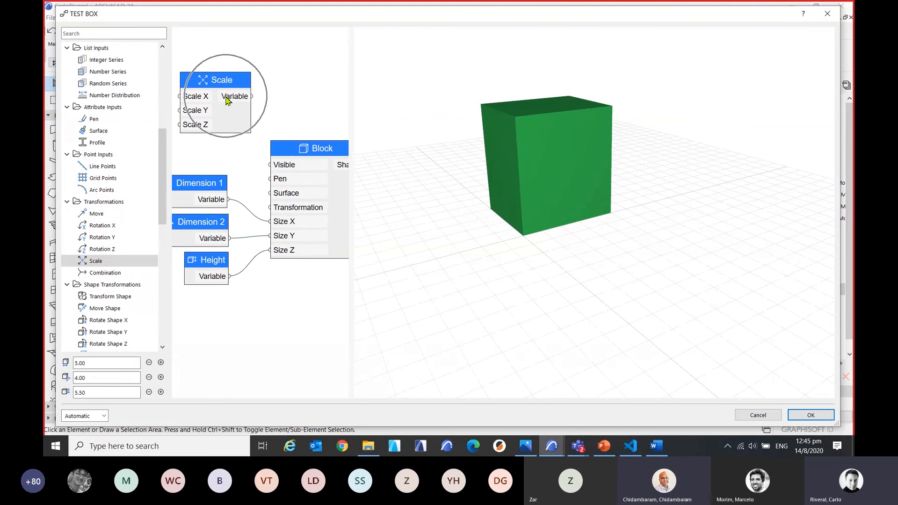
Add a Scale Shape node above the Block node and line up the Scale node beside it.
scroll(107, 292, down, 3)
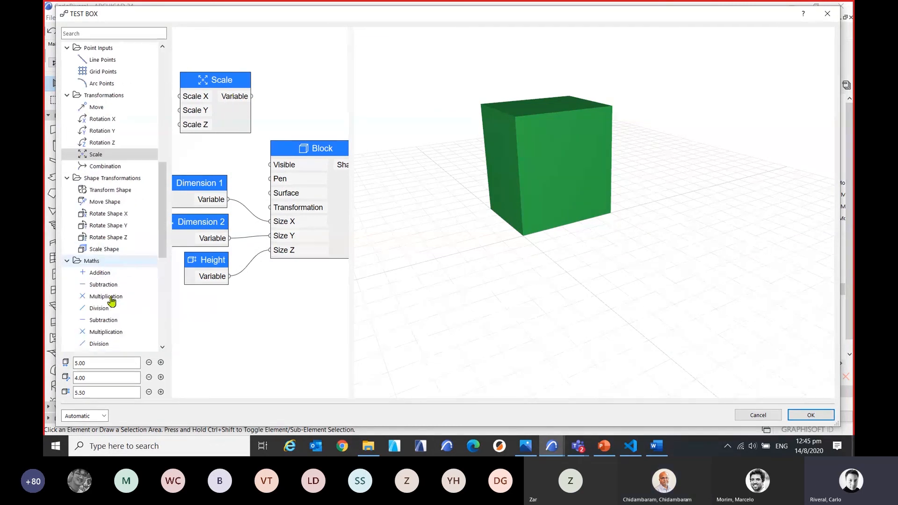
double_click(114, 252)
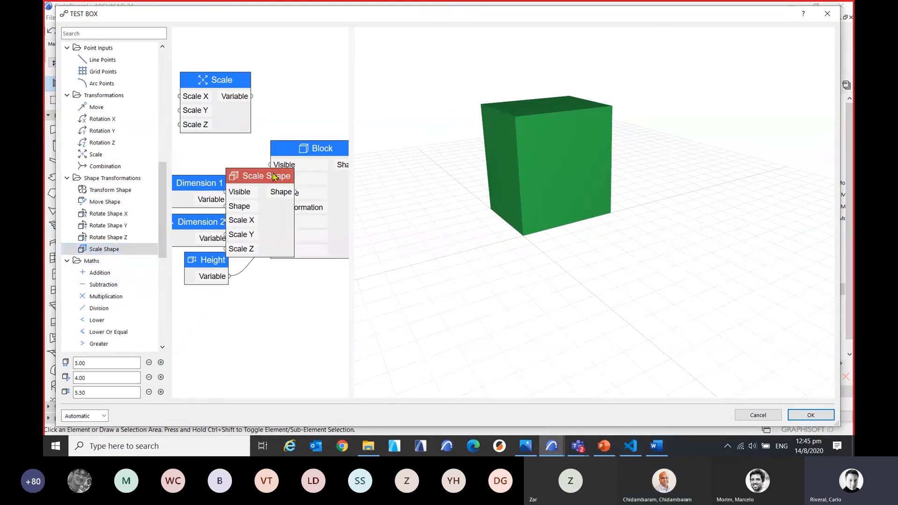
drag(252, 227, 297, 118)
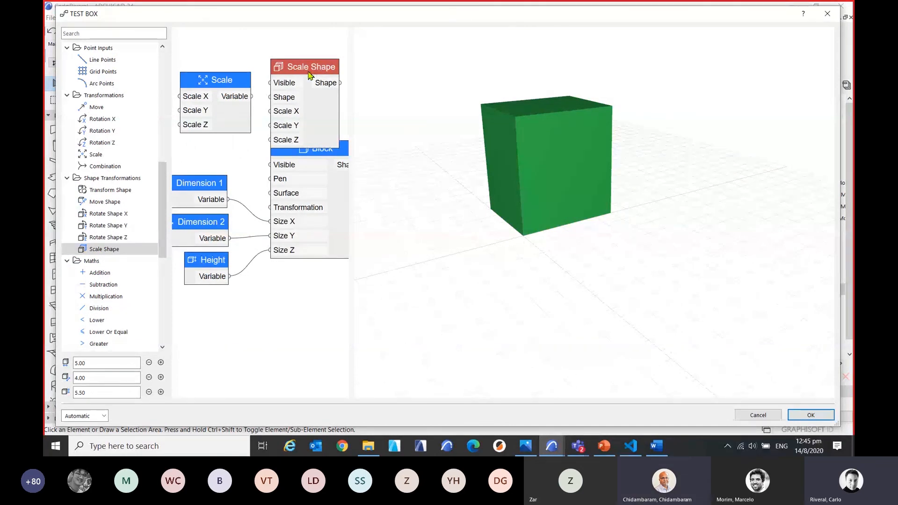
drag(220, 81, 220, 74)
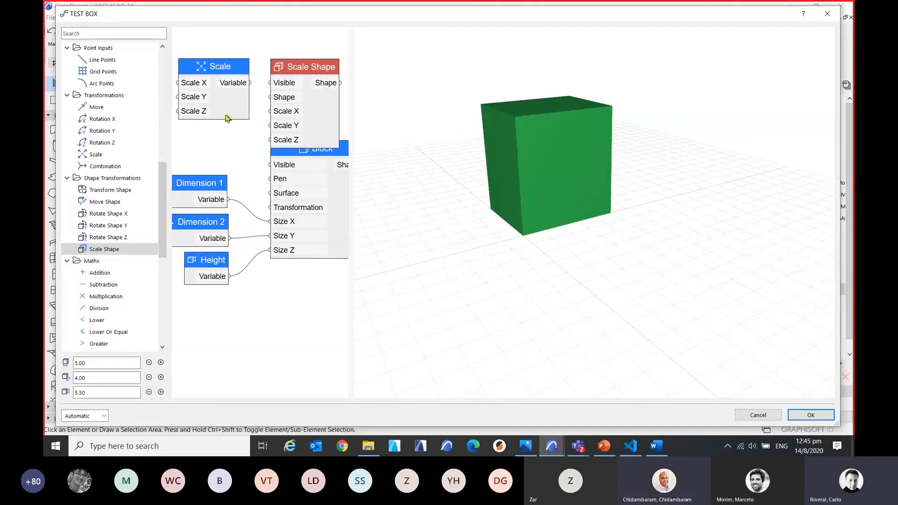
Place the Scale Shape node beside the Block node and connect the Block's Shape output to its Shape input.
scroll(295, 236, down, 2)
scroll(320, 323, down, 1)
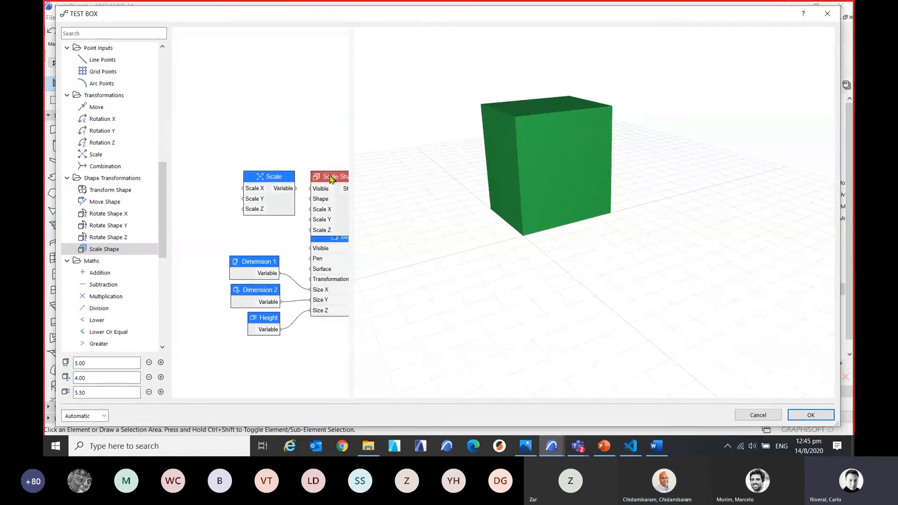
drag(332, 174, 277, 82)
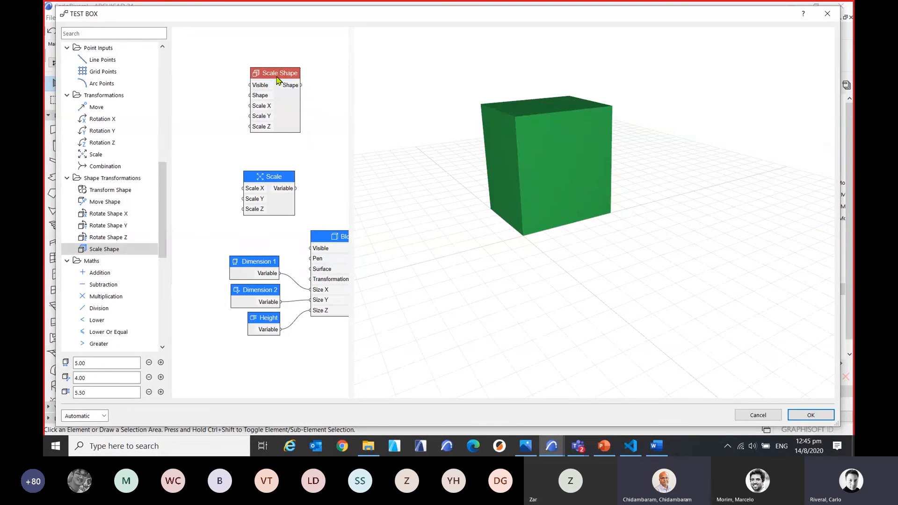
scroll(286, 164, down, 1)
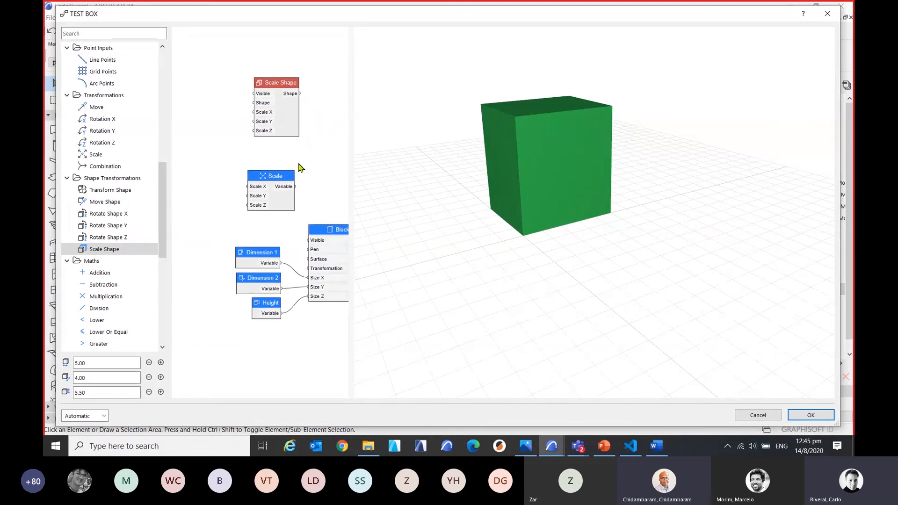
middle_drag(297, 146, 201, 116)
drag(189, 56, 321, 92)
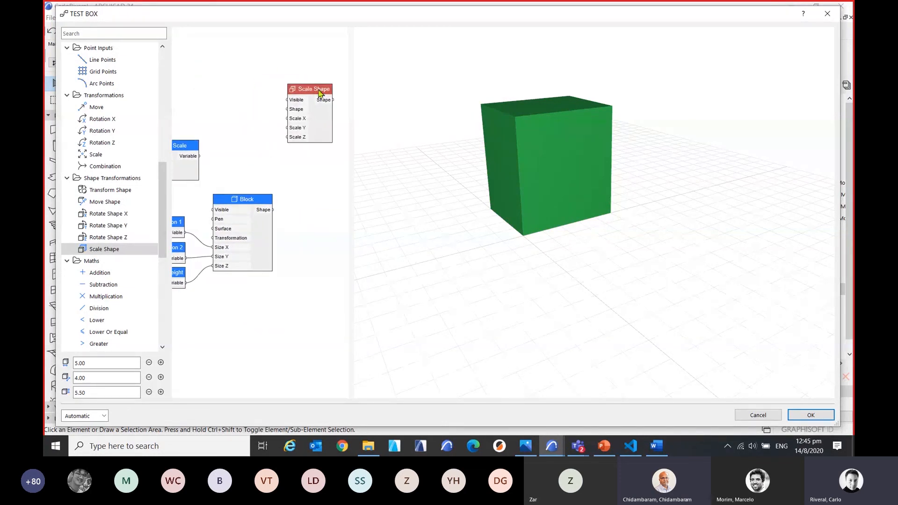
middle_drag(290, 202, 295, 207)
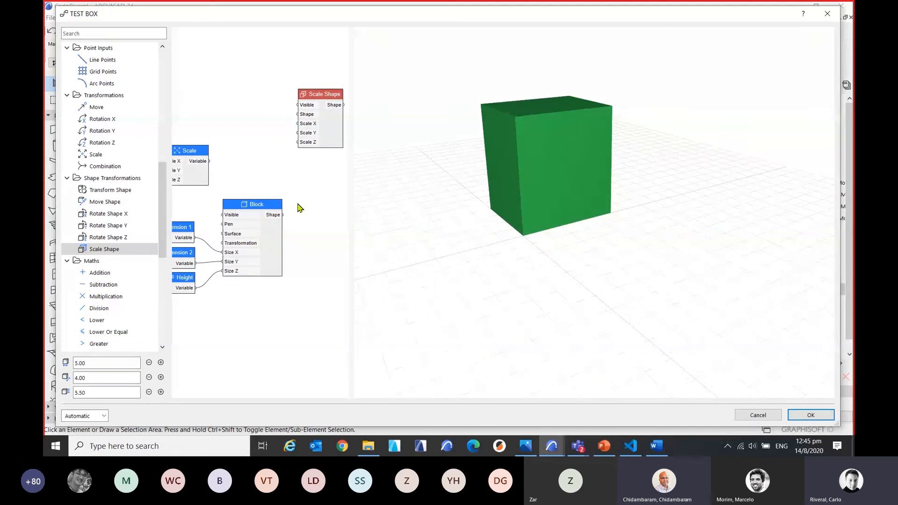
drag(323, 95, 300, 219)
scroll(302, 237, up, 2)
scroll(276, 253, down, 5)
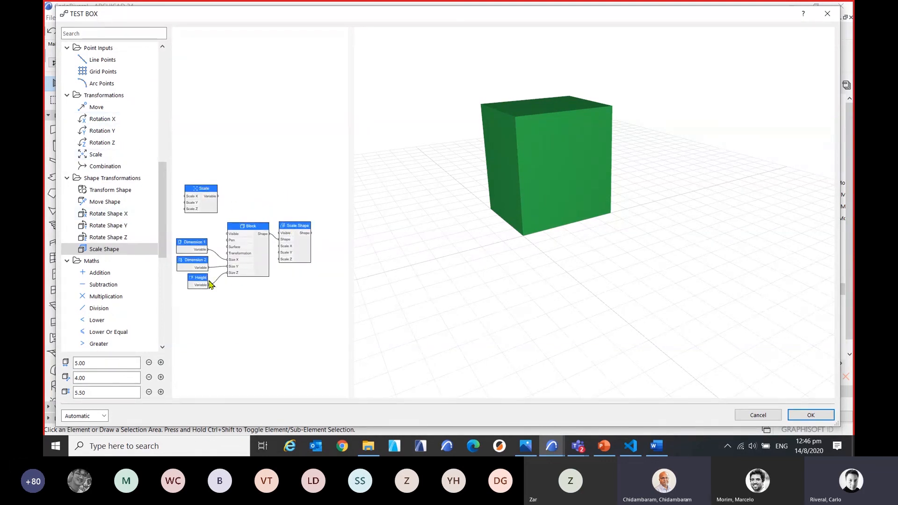
Add a Number node below the Block node, connect it to Scale Z of Scale Shape, and widen the graph area.
scroll(208, 284, up, 3)
scroll(120, 145, up, 4)
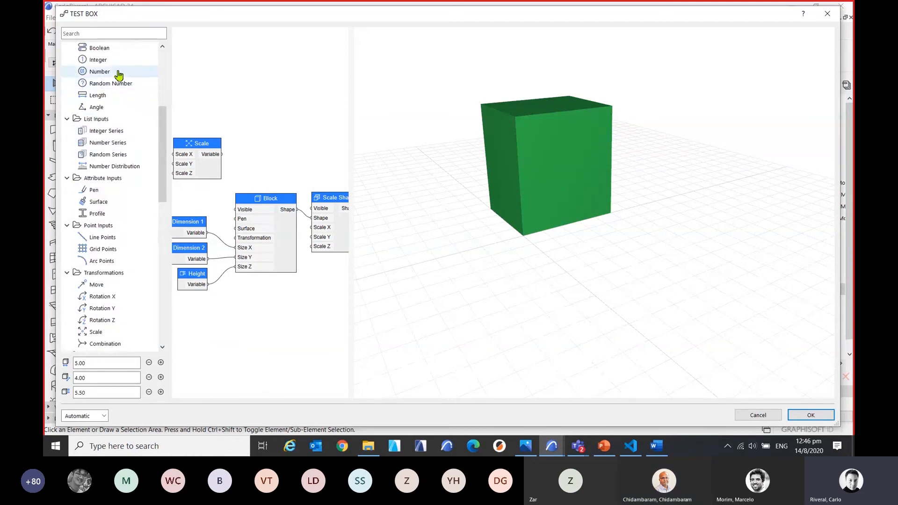
drag(112, 72, 287, 214)
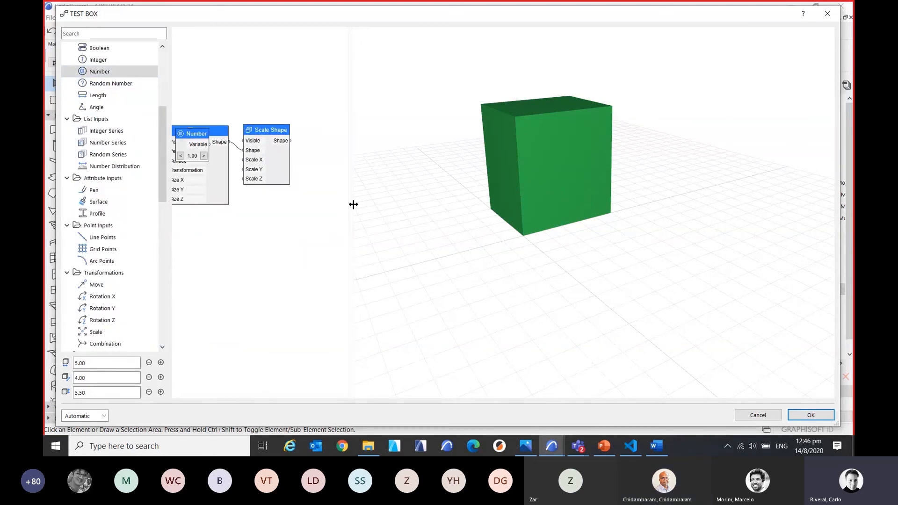
drag(353, 205, 491, 243)
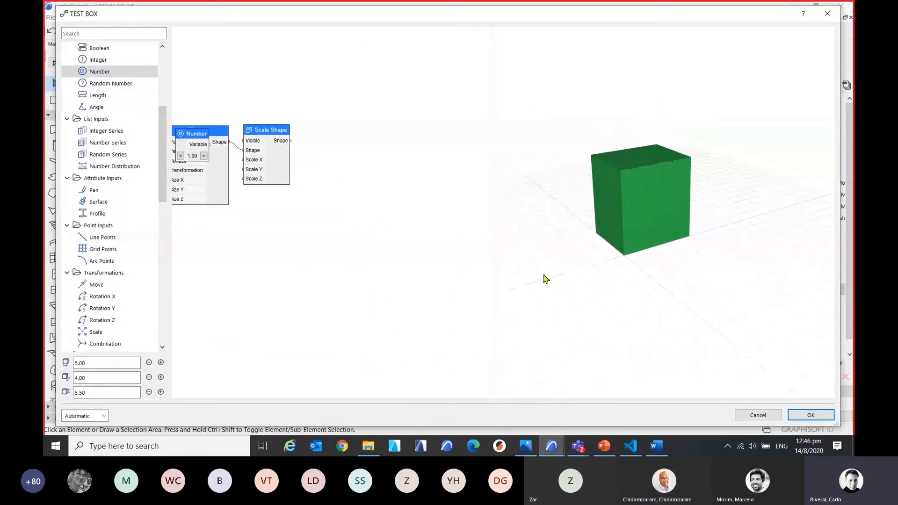
drag(327, 176, 377, 221)
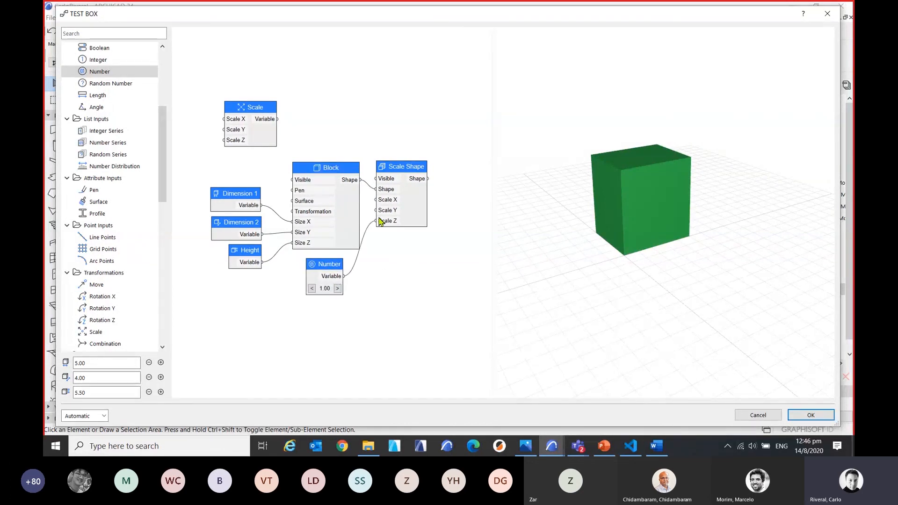
drag(421, 167, 451, 162)
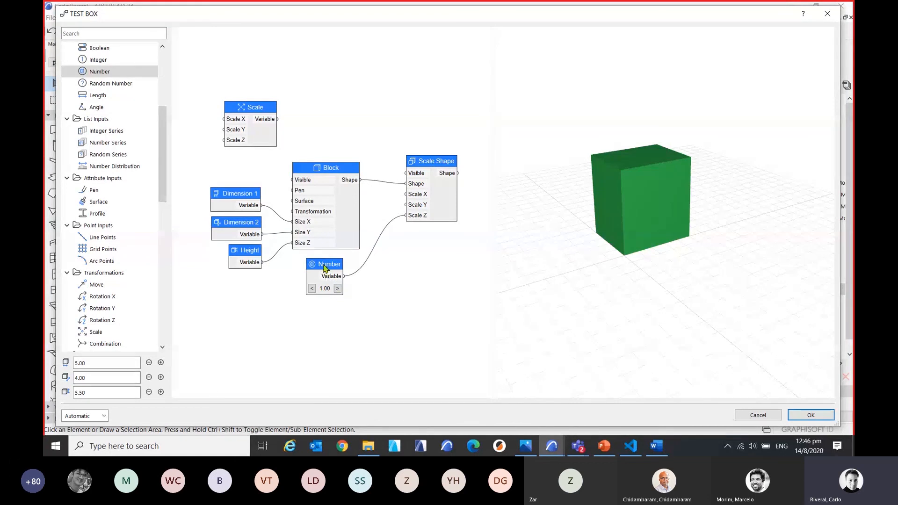
Set the Number node's value to 6.
double_click(324, 266)
drag(355, 230, 216, 277)
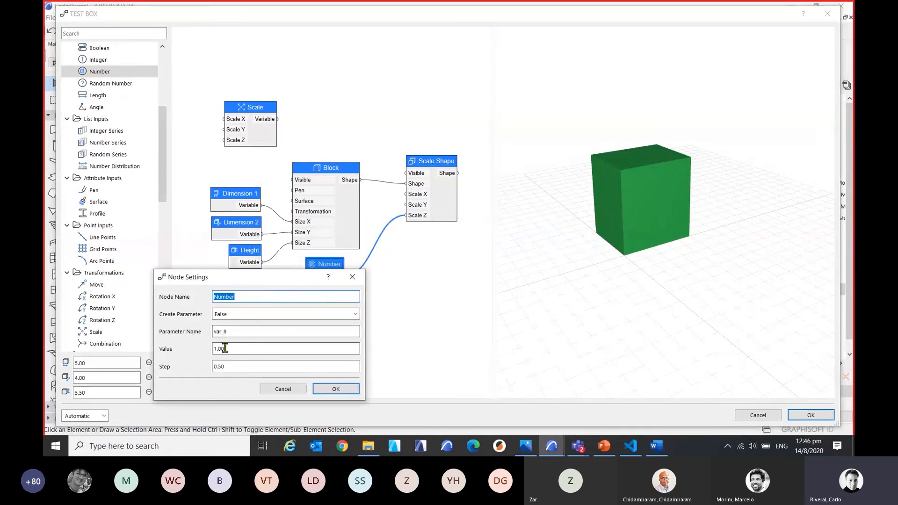
double_click(225, 348)
text(6)
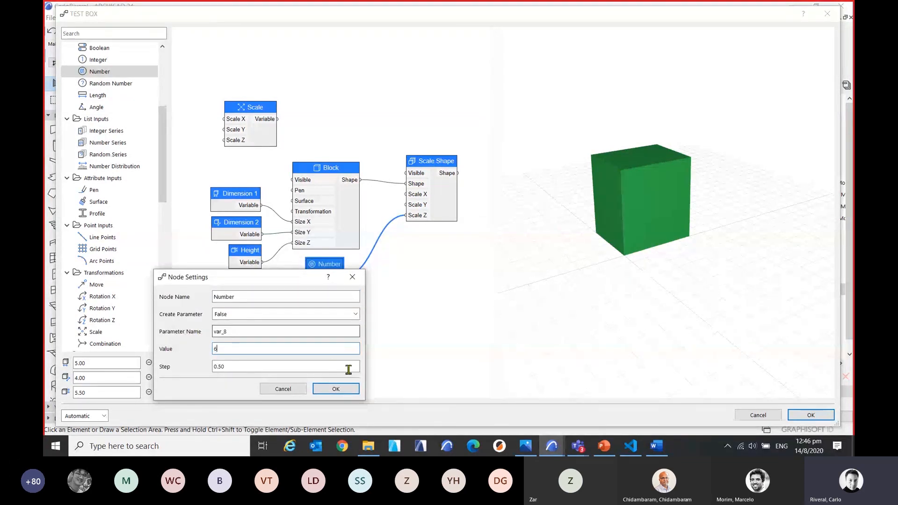
click(339, 388)
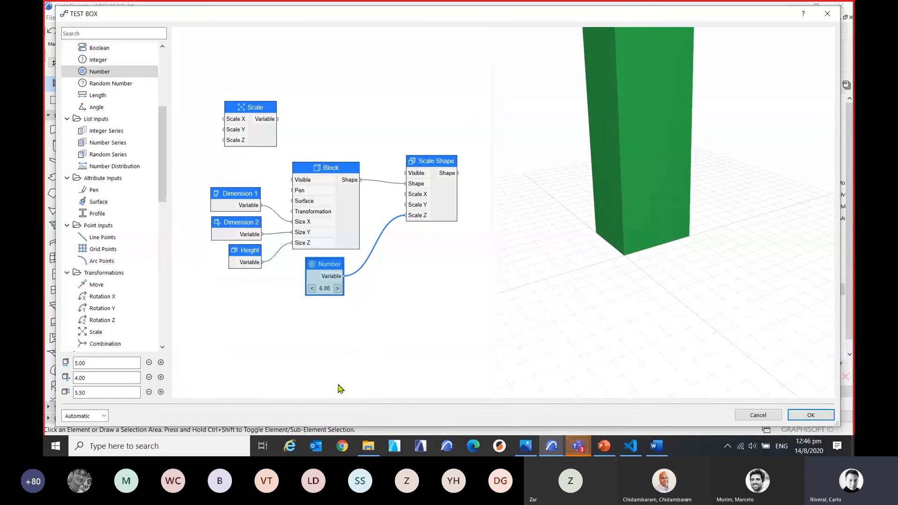
scroll(609, 265, down, 4)
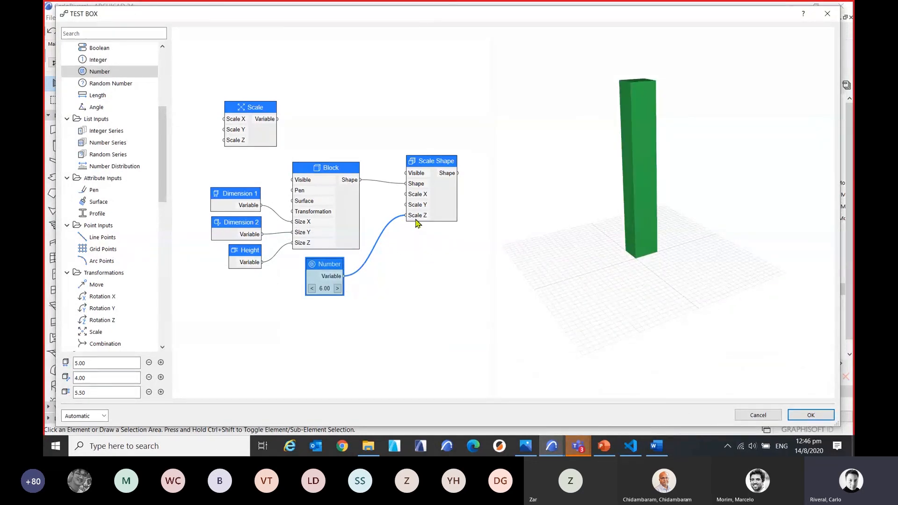
Connect the Number node's output to Scale X and Scale Y of the Scale Shape node as well.
scroll(409, 224, up, 2)
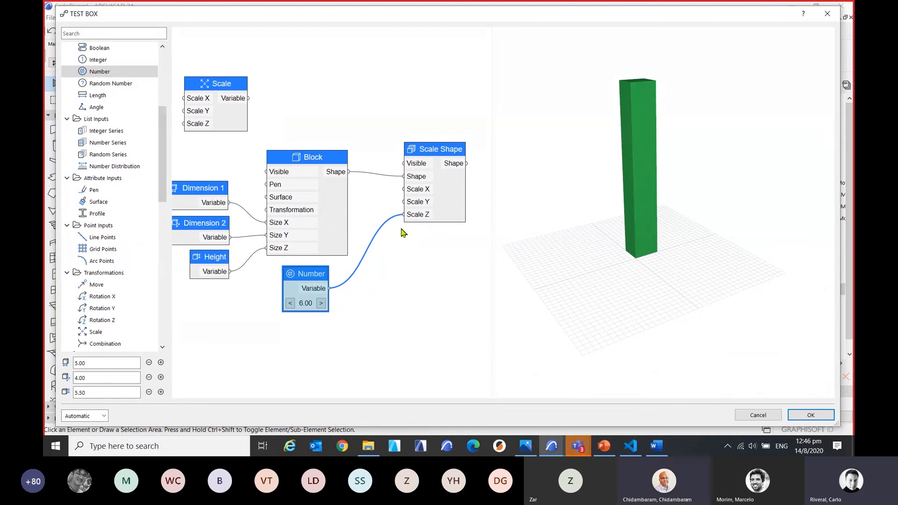
click(420, 216)
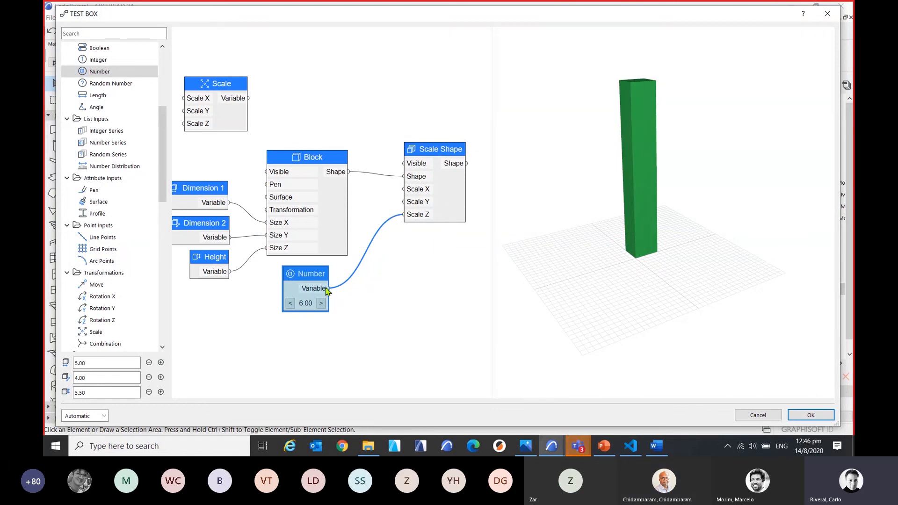
drag(326, 290, 404, 189)
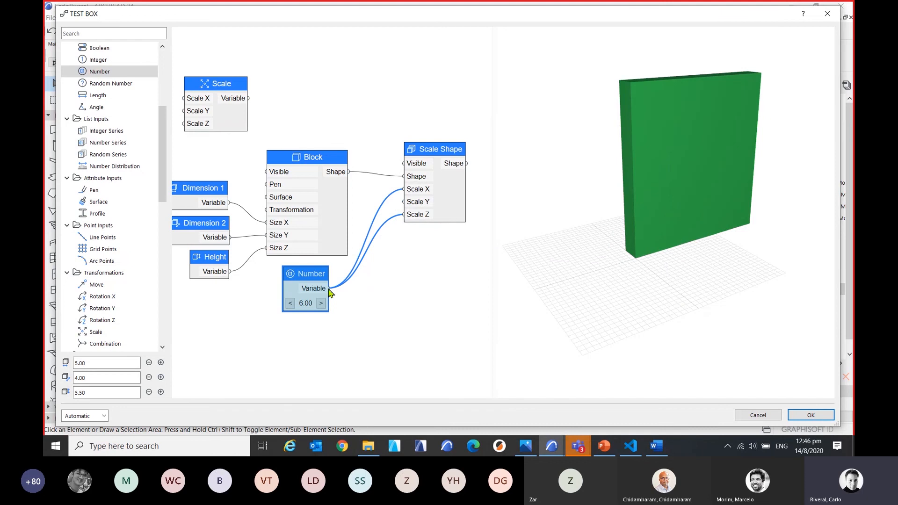
drag(330, 289, 404, 202)
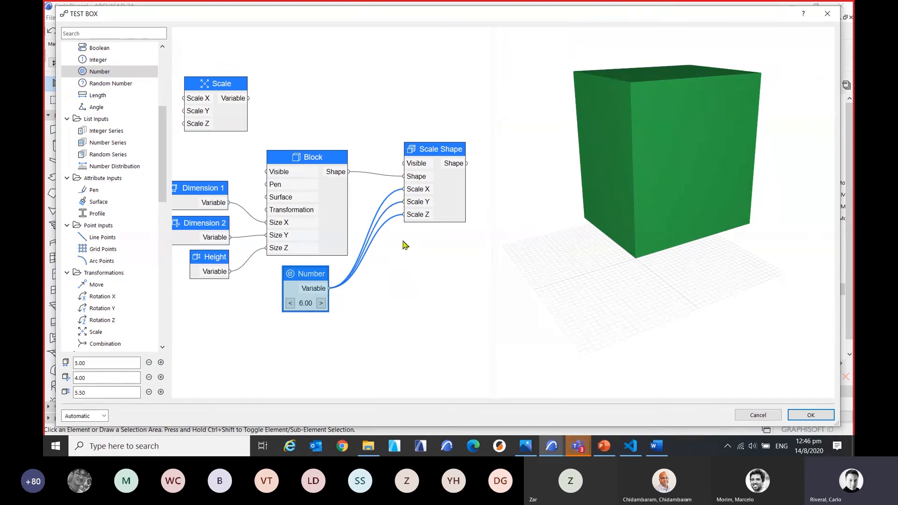
drag(302, 276, 306, 292)
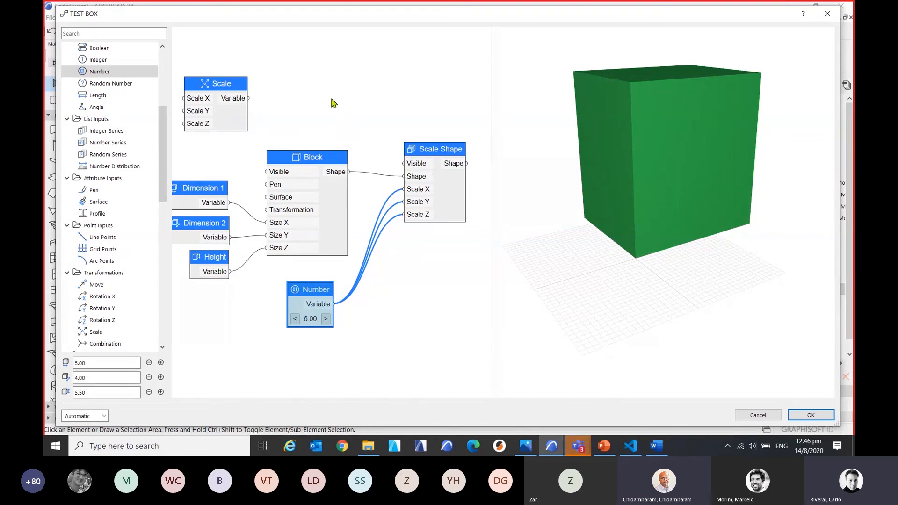
middle_drag(335, 100, 357, 86)
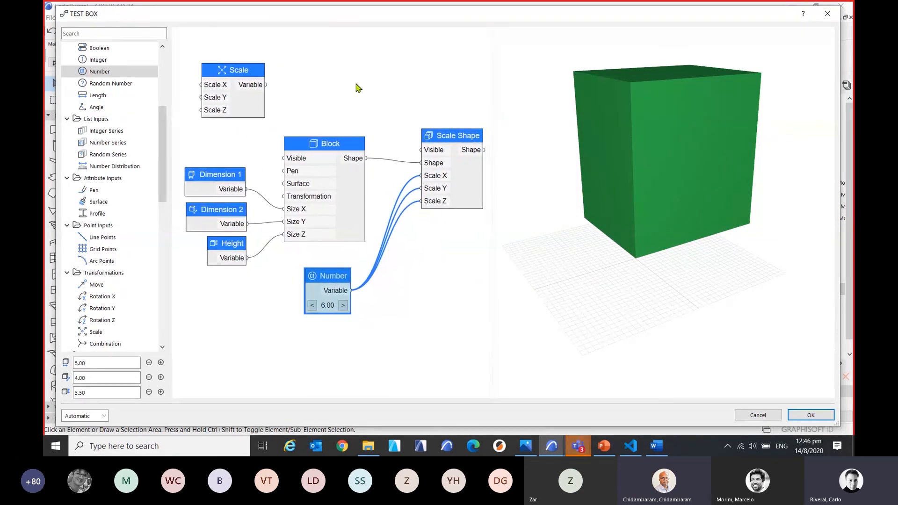
Add a Surface attribute input node to the graph near the Block node.
click(240, 75)
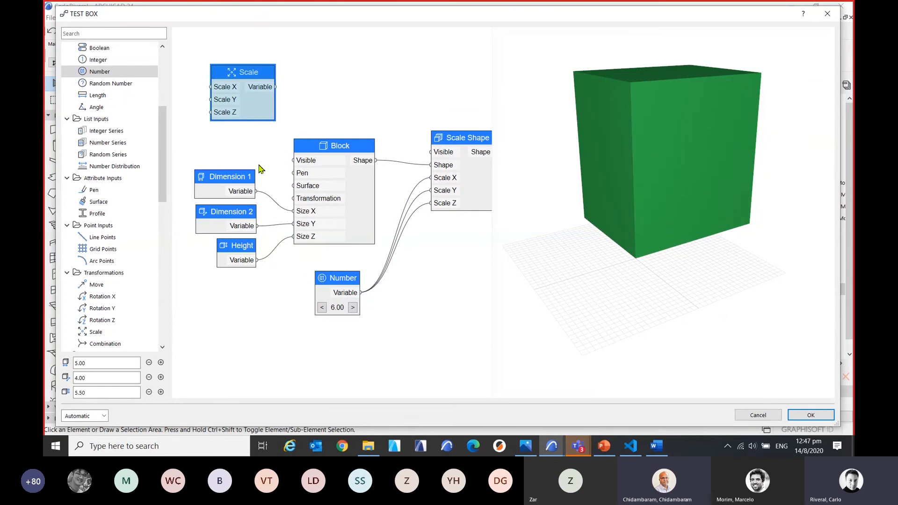
scroll(116, 133, up, 2)
scroll(116, 129, up, 4)
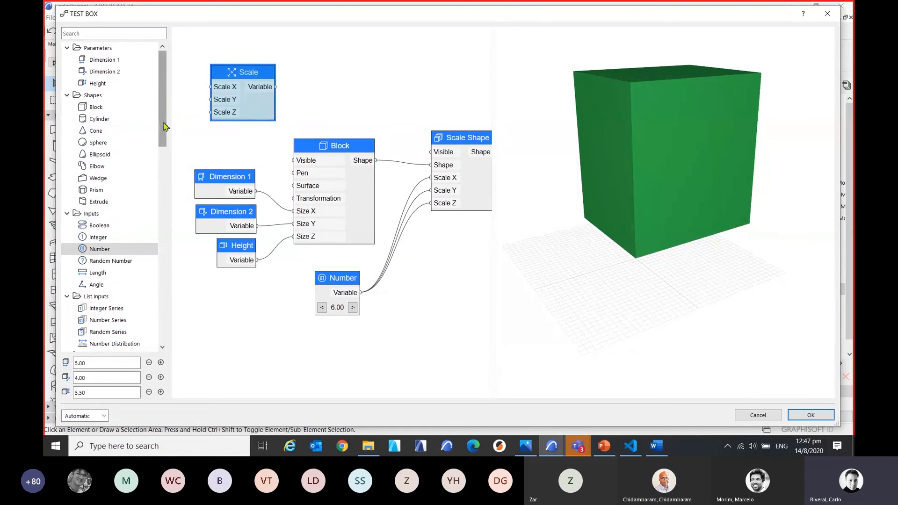
scroll(125, 270, down, 1)
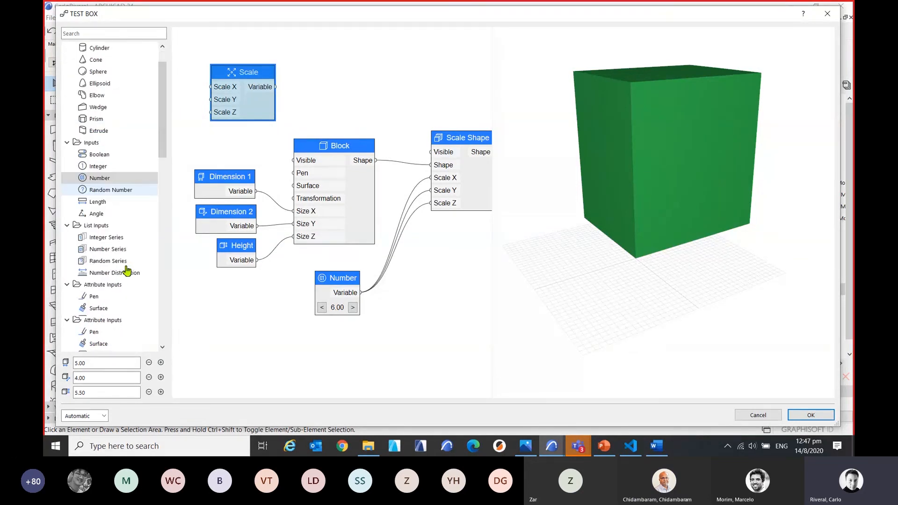
scroll(124, 272, down, 4)
drag(110, 208, 316, 215)
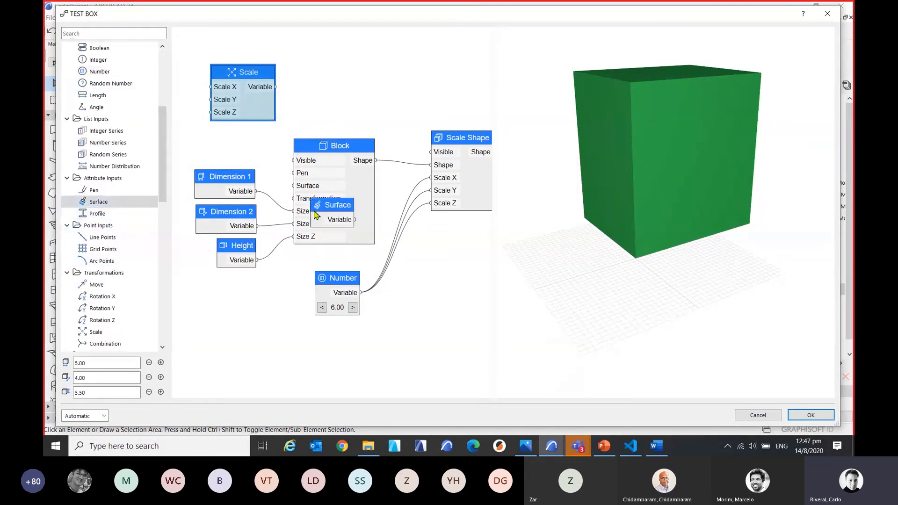
Connect the Surface node to the Block's Pen input and position it between the Scale and Dimension 1 nodes.
middle_drag(420, 196, 369, 240)
drag(295, 249, 332, 136)
drag(315, 105, 241, 223)
middle_drag(327, 152, 445, 173)
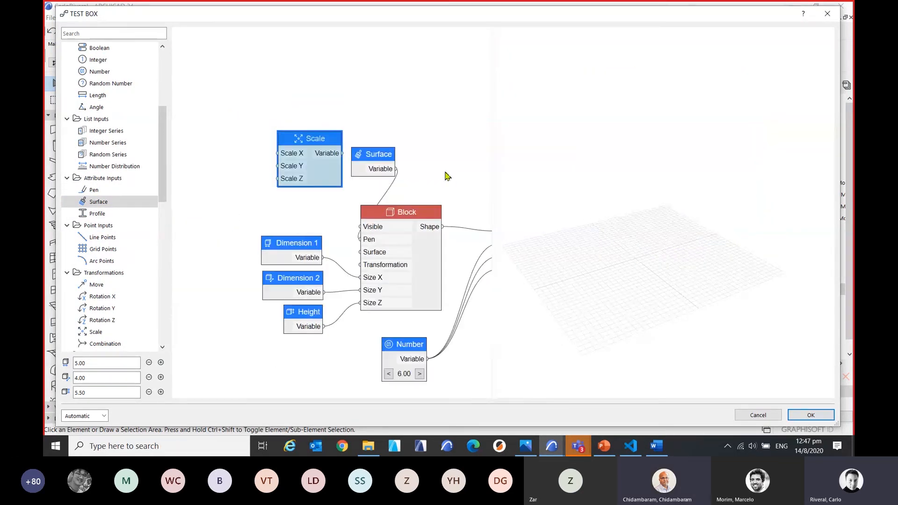
drag(361, 162, 251, 203)
middle_drag(396, 236, 302, 212)
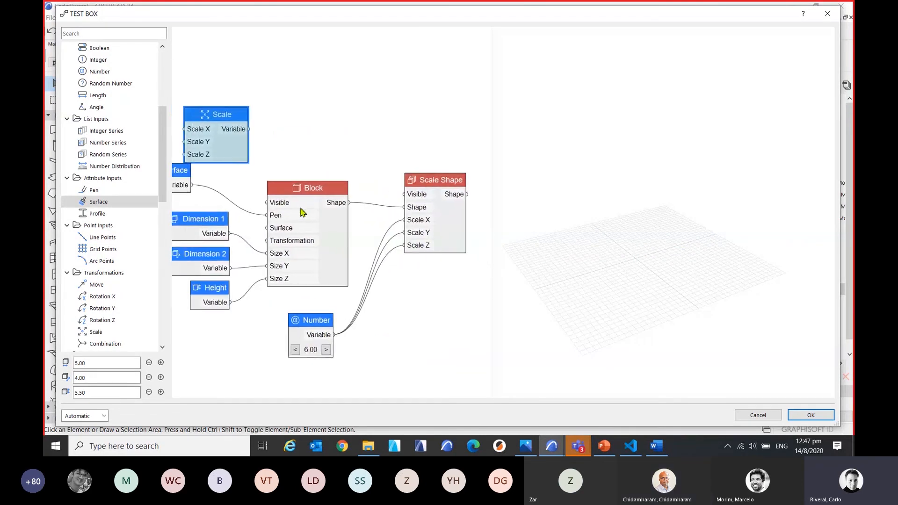
Connect the Surface node to the Block's Surface input and disconnect everything from the Block's Pen input.
drag(206, 185, 294, 221)
click(300, 213)
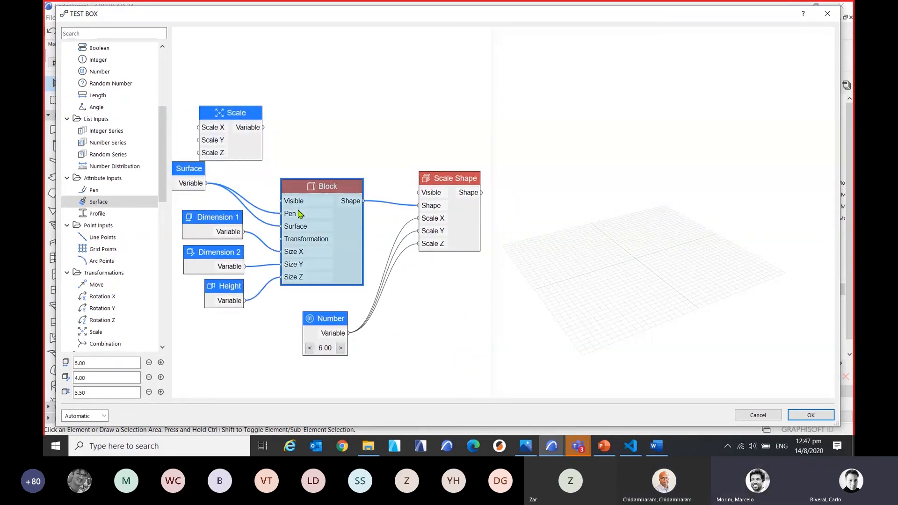
right_click(317, 223)
mouse_move(328, 218)
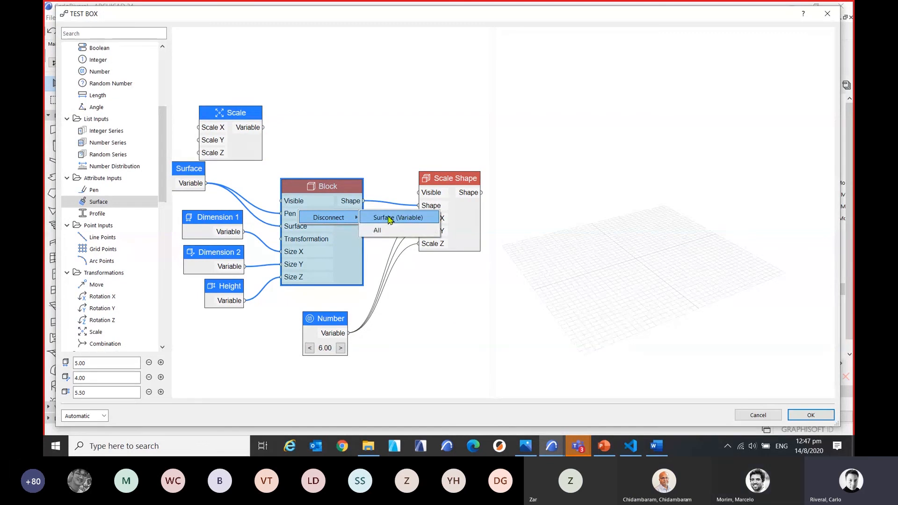
click(381, 230)
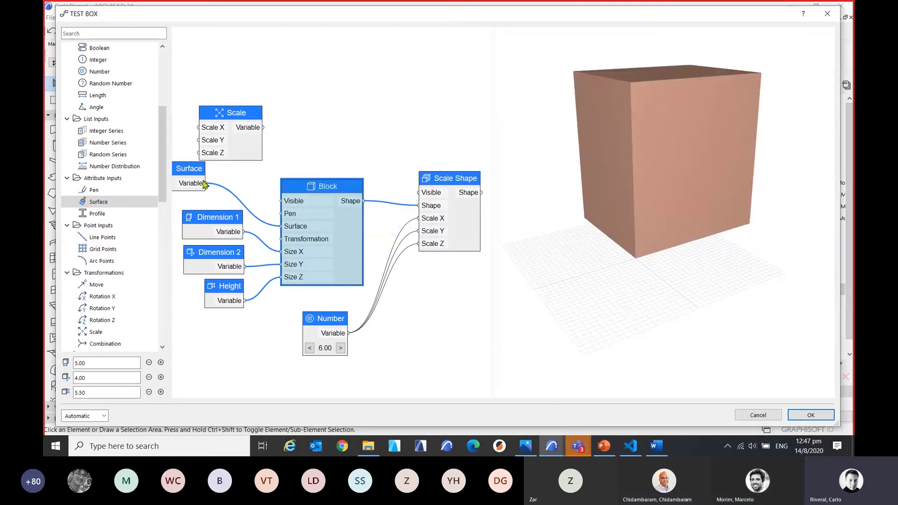
Set the Surface node's material to Glass - Blue.
middle_drag(353, 220, 382, 231)
scroll(244, 197, down, 1)
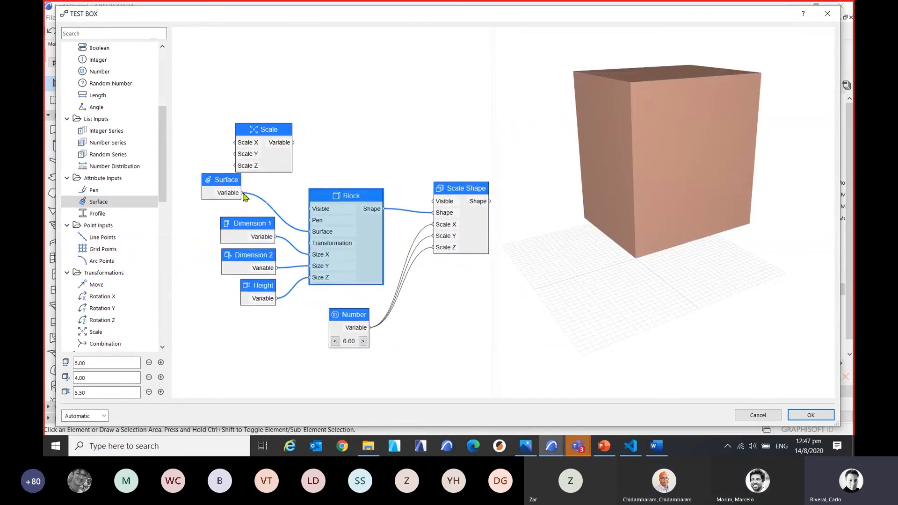
double_click(234, 194)
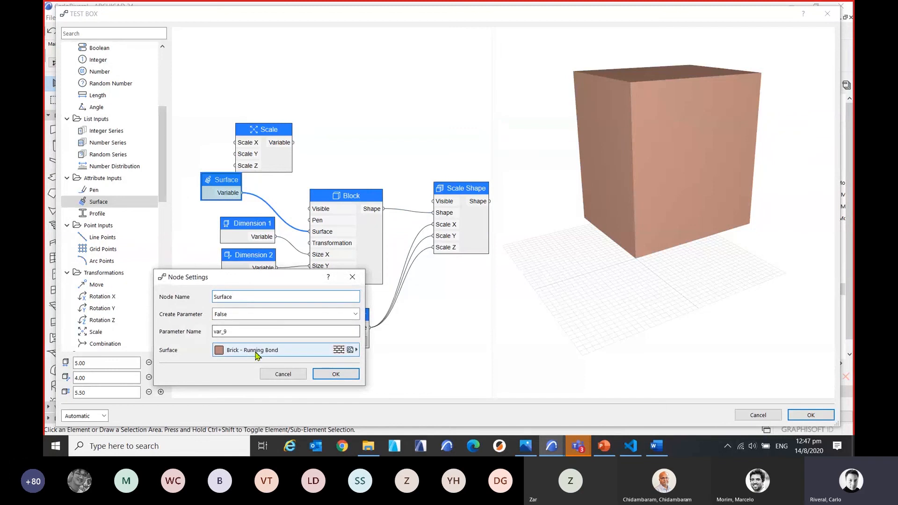
click(305, 350)
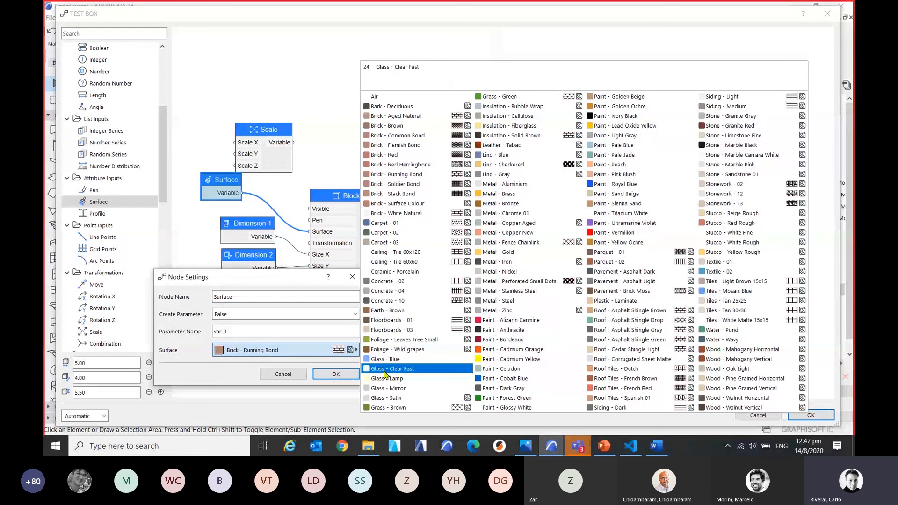
key(Up)
key(Return)
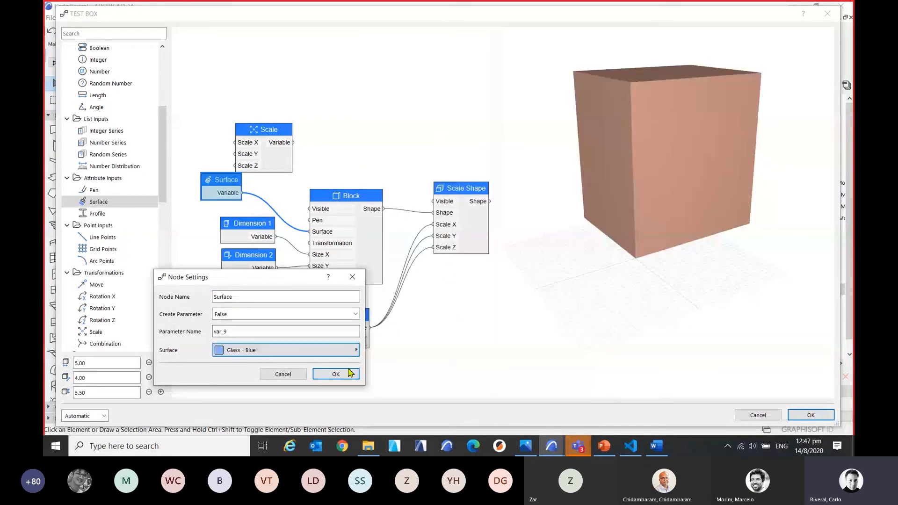
click(345, 374)
scroll(627, 277, up, 8)
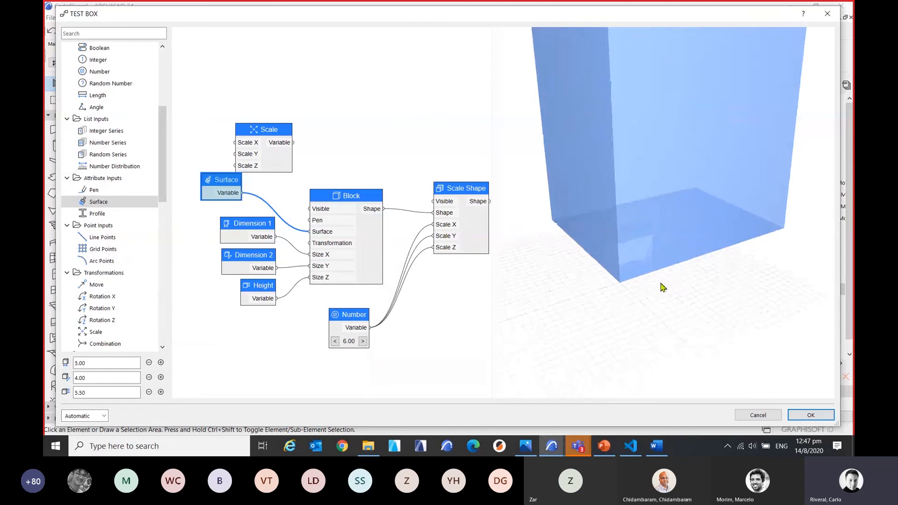
Examine the block's glass surface in the 3D preview up close and from different angles.
scroll(665, 319, up, 5)
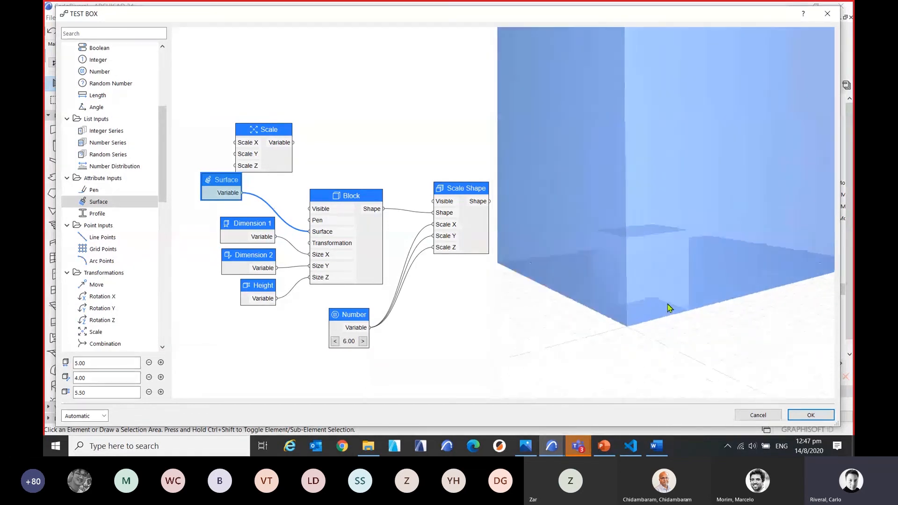
scroll(688, 311, down, 5)
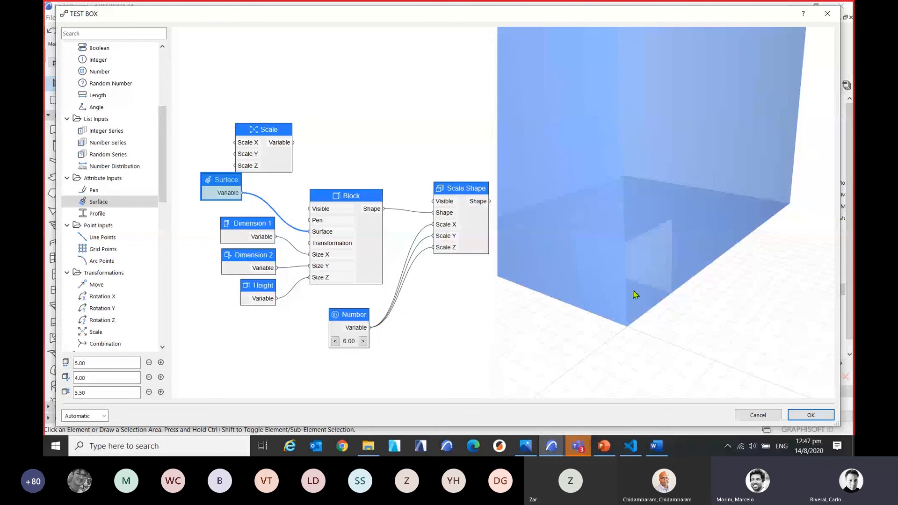
middle_drag(637, 259, 675, 277)
scroll(645, 276, up, 2)
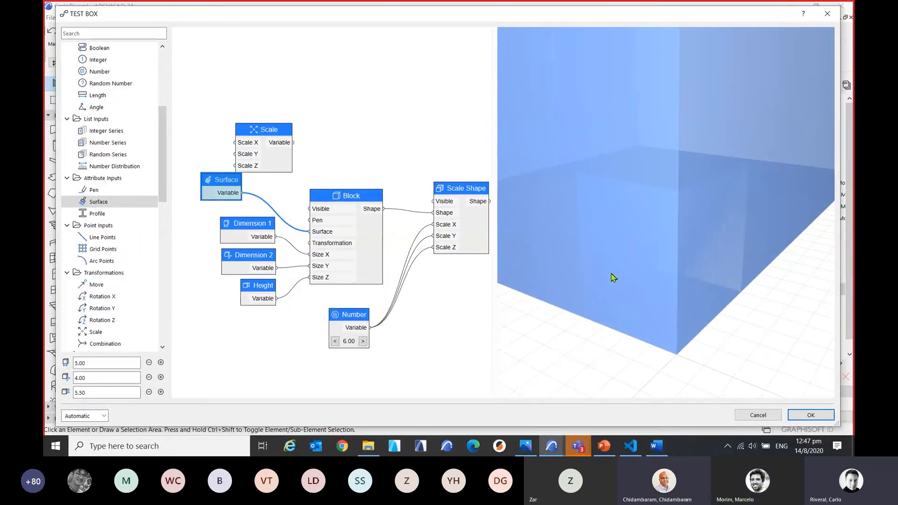
scroll(618, 273, down, 5)
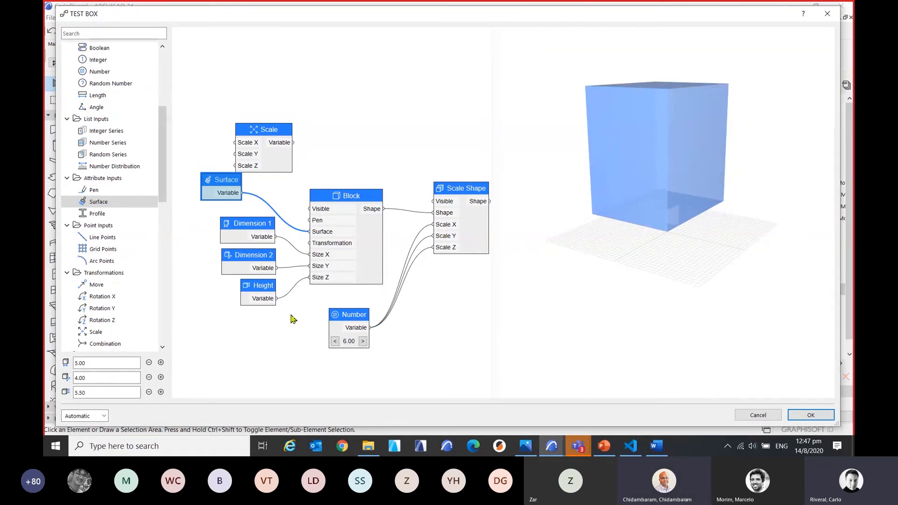
Add a Move transformation node to the graph and connect its Variable output to the Block's Transformation input.
drag(291, 319, 343, 306)
scroll(120, 152, up, 4)
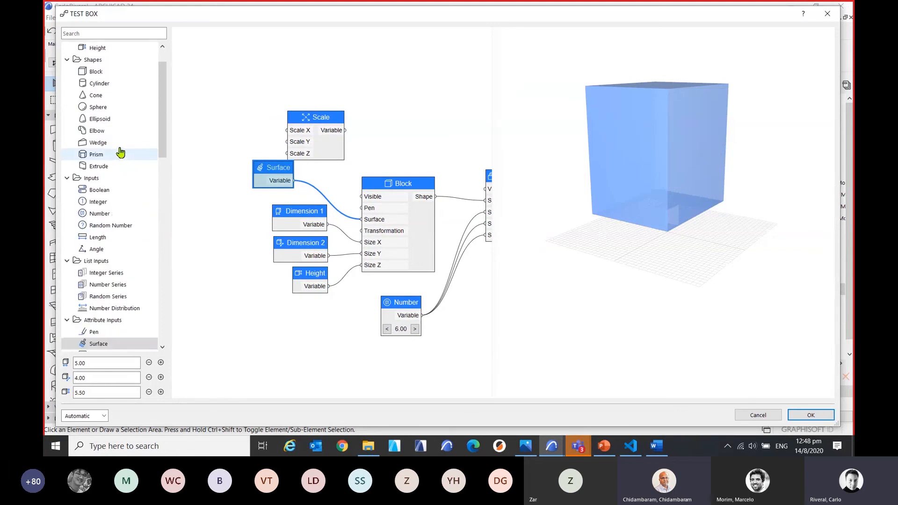
scroll(121, 287, down, 6)
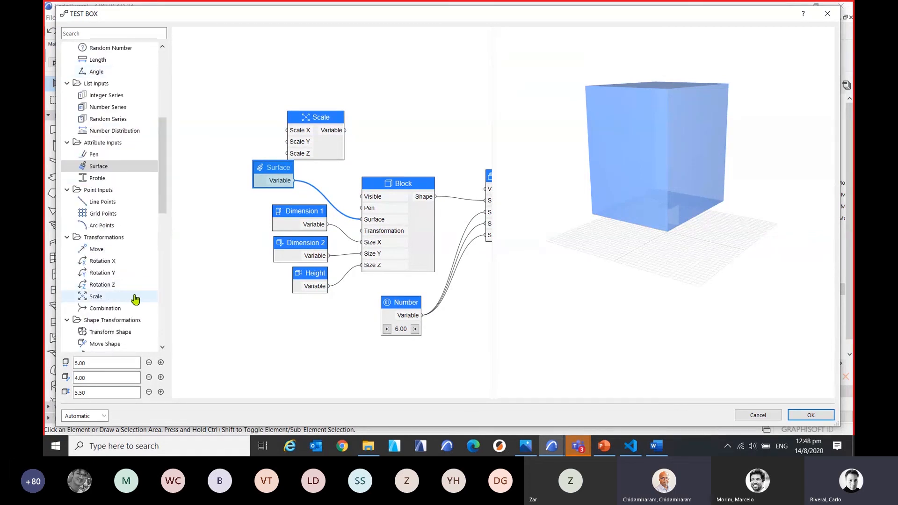
drag(112, 249, 236, 306)
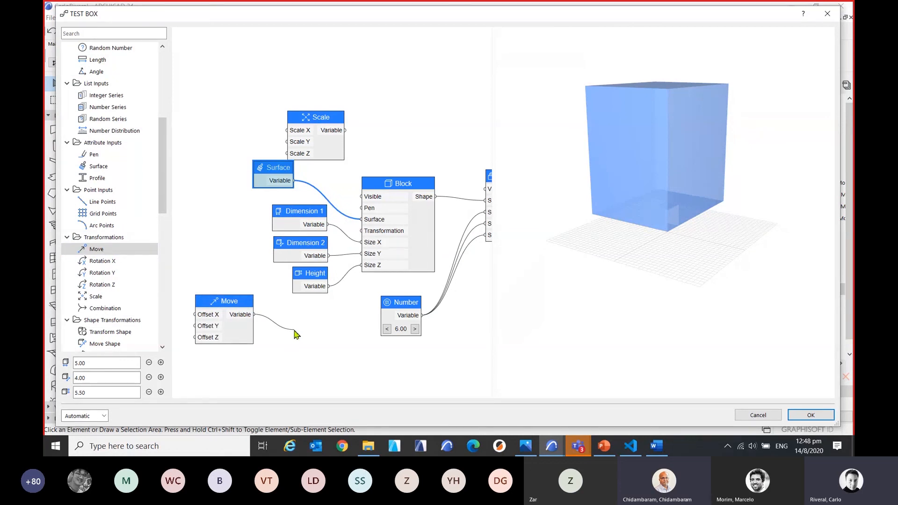
drag(295, 334, 359, 233)
middle_drag(309, 346, 382, 303)
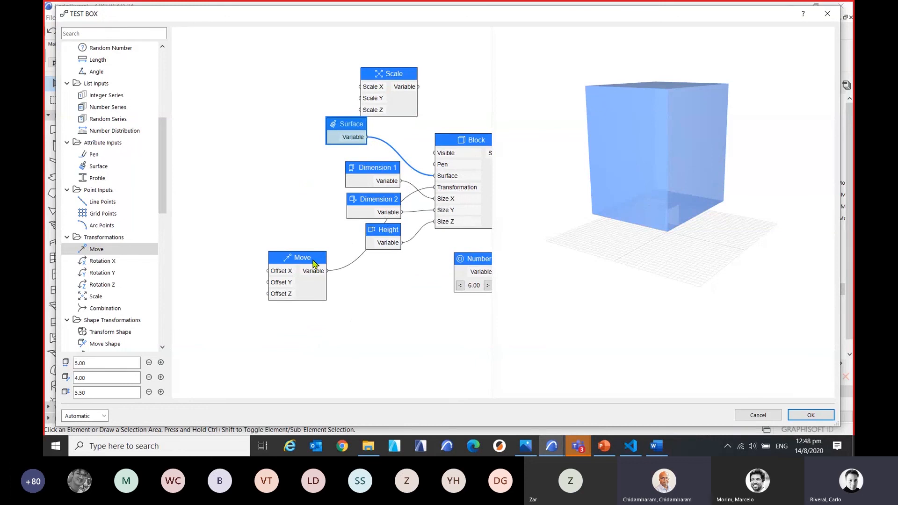
Rearrange the graph with the Move node below the Height node and Dimension 1, Dimension 2 and Height farther from the Block.
drag(314, 263, 392, 307)
drag(389, 206, 302, 205)
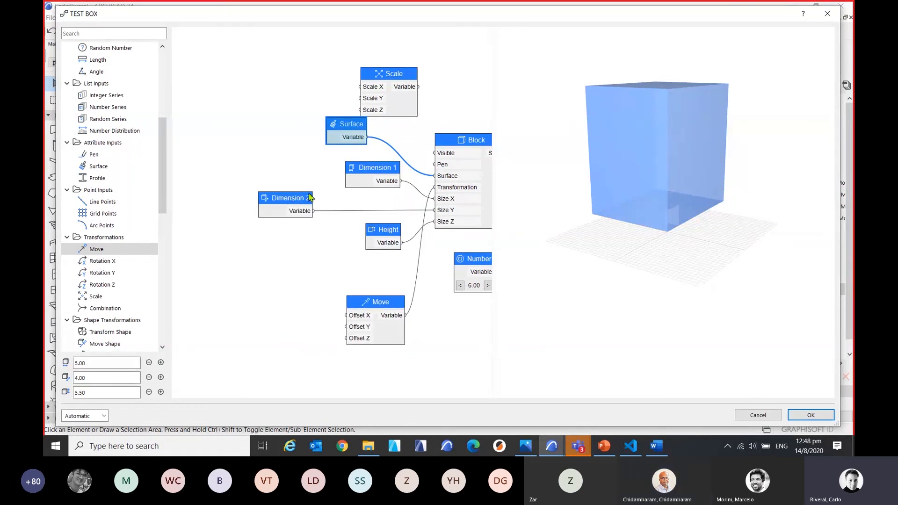
drag(352, 169, 244, 166)
drag(396, 232, 325, 236)
Add a second Dimension 1 parameter node beside the Move node and connect it to Offset X.
scroll(117, 309, down, 5)
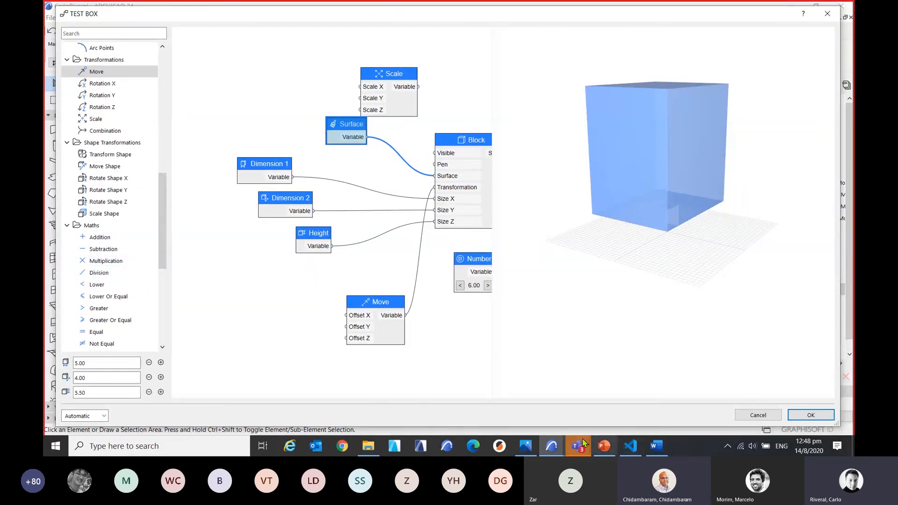
click(446, 18)
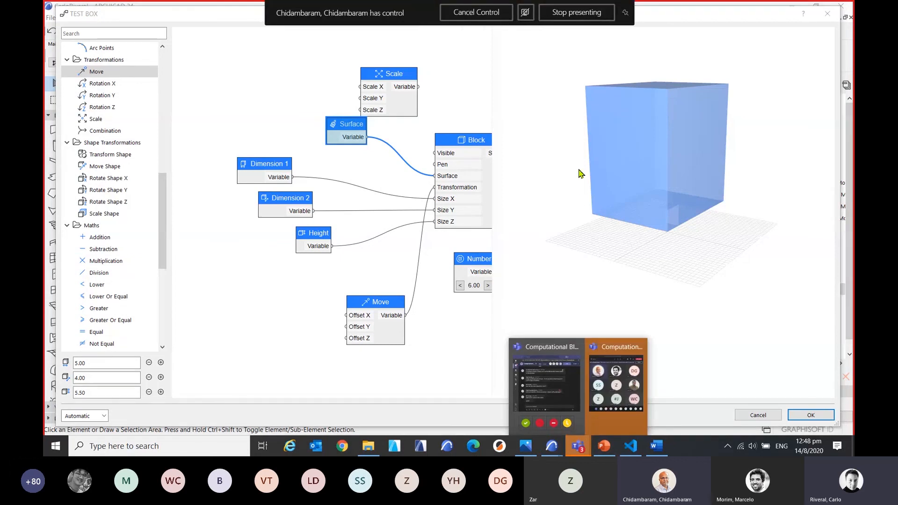
drag(163, 250, 163, 98)
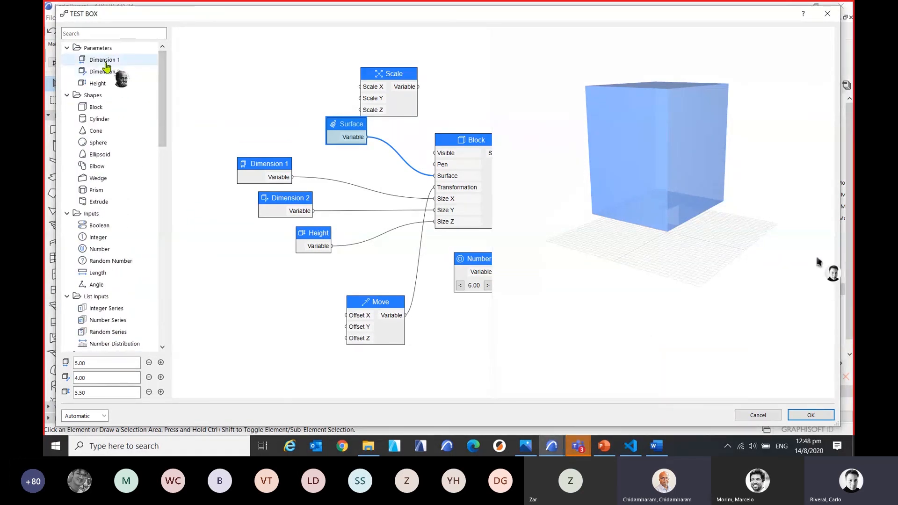
drag(103, 64, 281, 328)
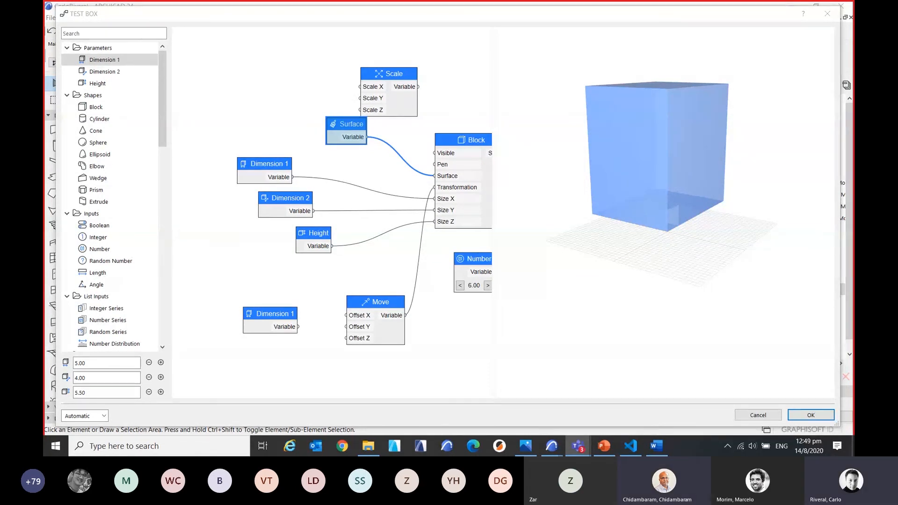
scroll(309, 336, up, 5)
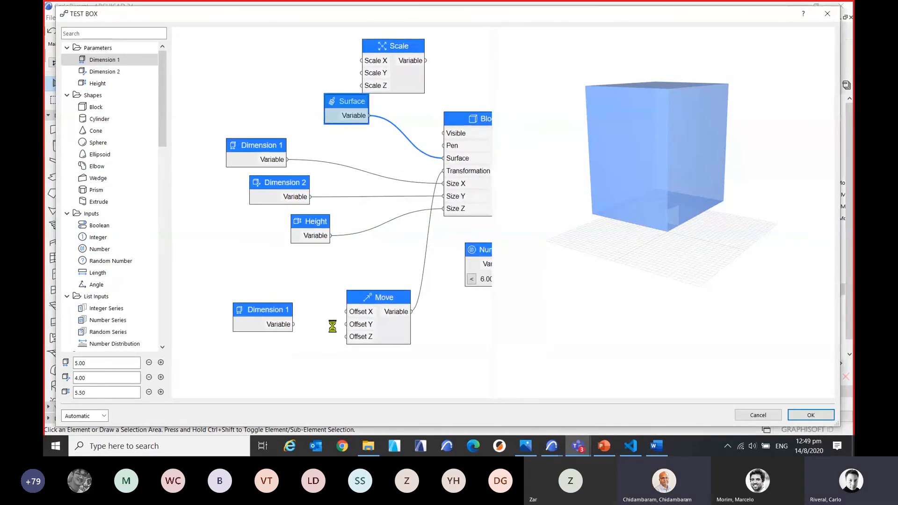
drag(263, 262, 318, 252)
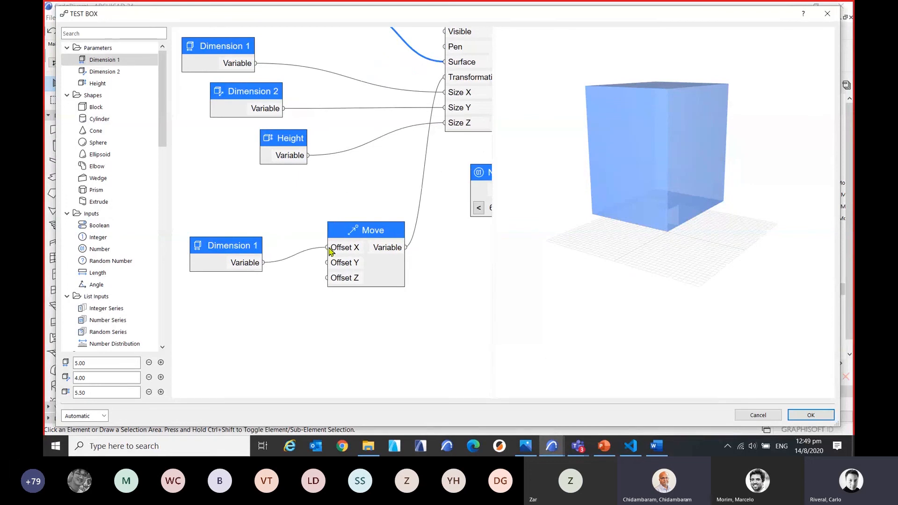
Examine the moved block from above in the 3D preview and check the second Dimension 1 node's settings.
scroll(294, 287, down, 2)
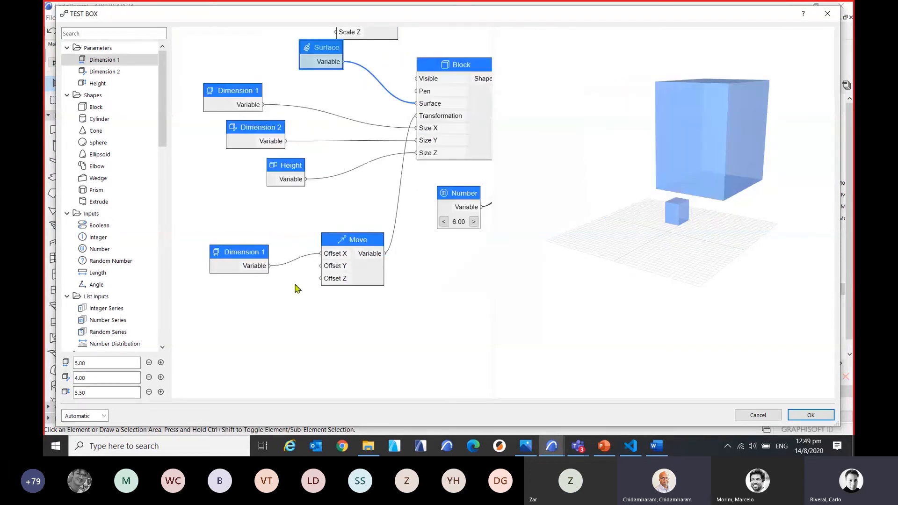
scroll(296, 293, up, 2)
middle_drag(296, 301, 294, 307)
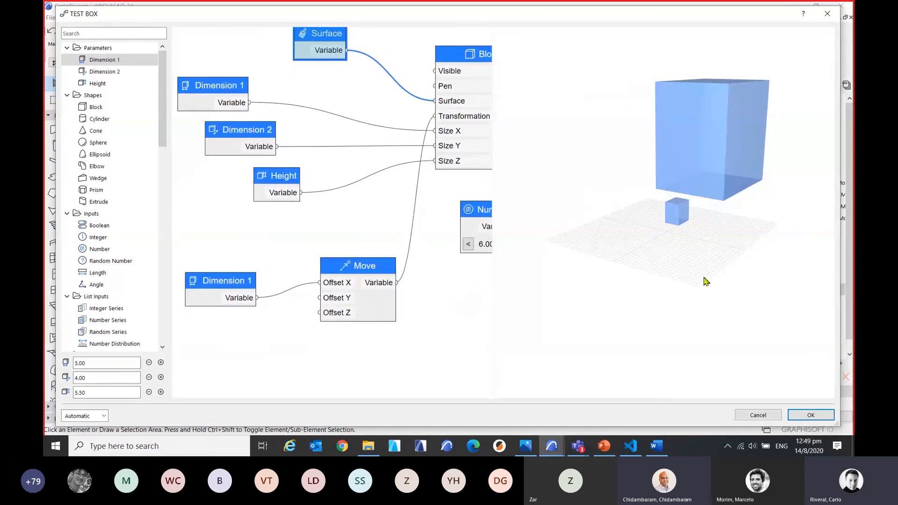
drag(734, 235, 710, 264)
scroll(711, 264, down, 4)
middle_drag(735, 262, 671, 257)
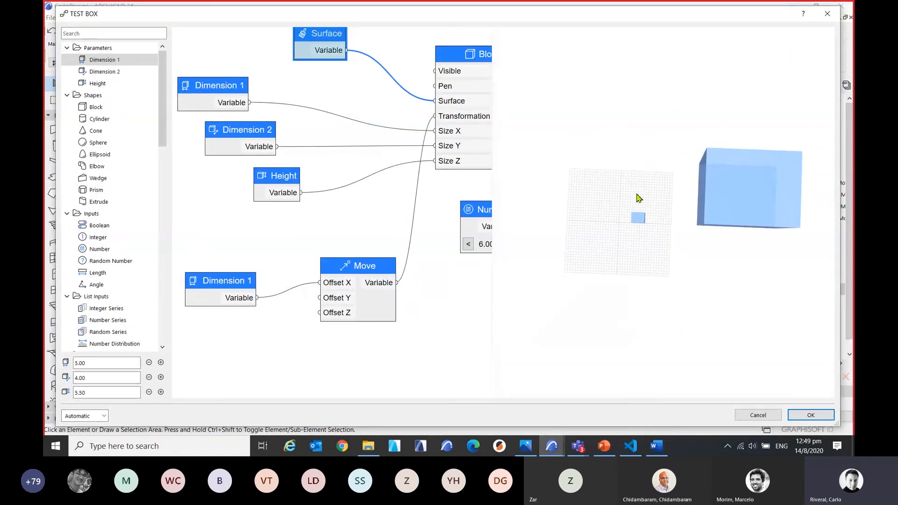
double_click(229, 280)
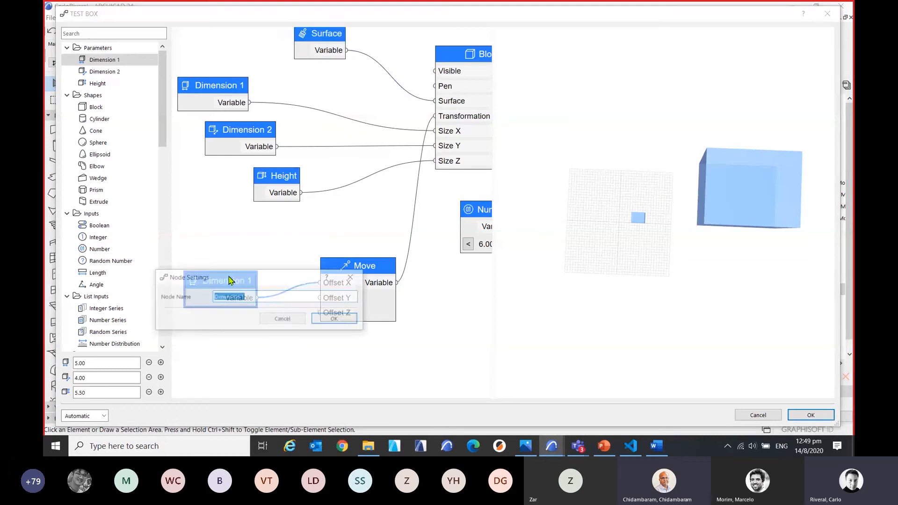
click(354, 278)
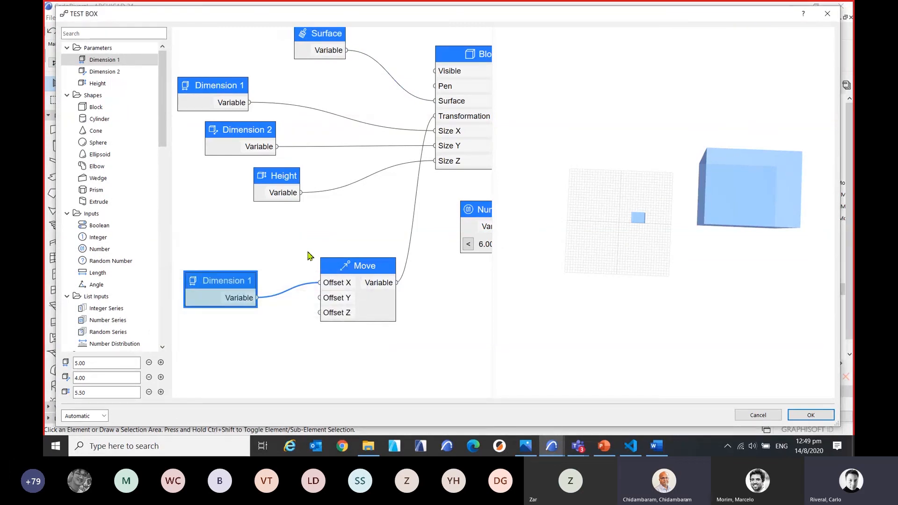
Add a Division maths node to the graph and place it below the Move node.
middle_drag(314, 242, 331, 237)
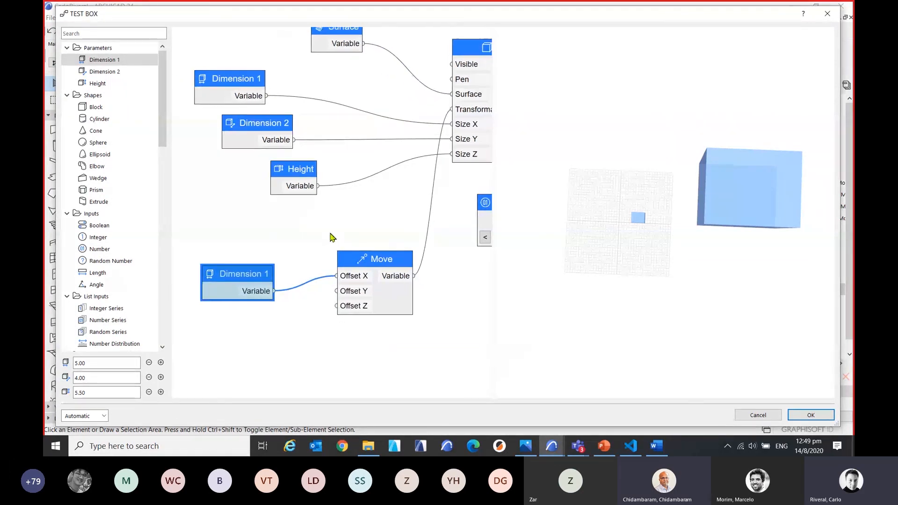
scroll(317, 223, down, 1)
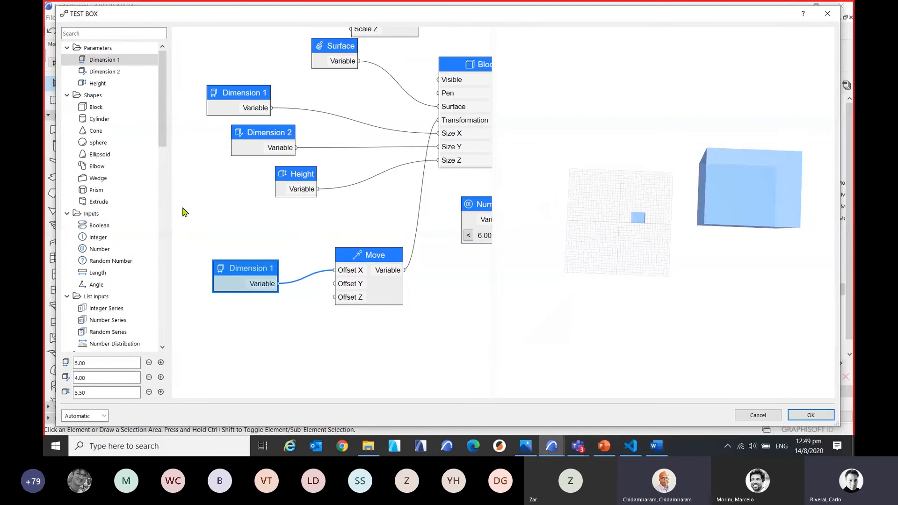
scroll(130, 295, down, 4)
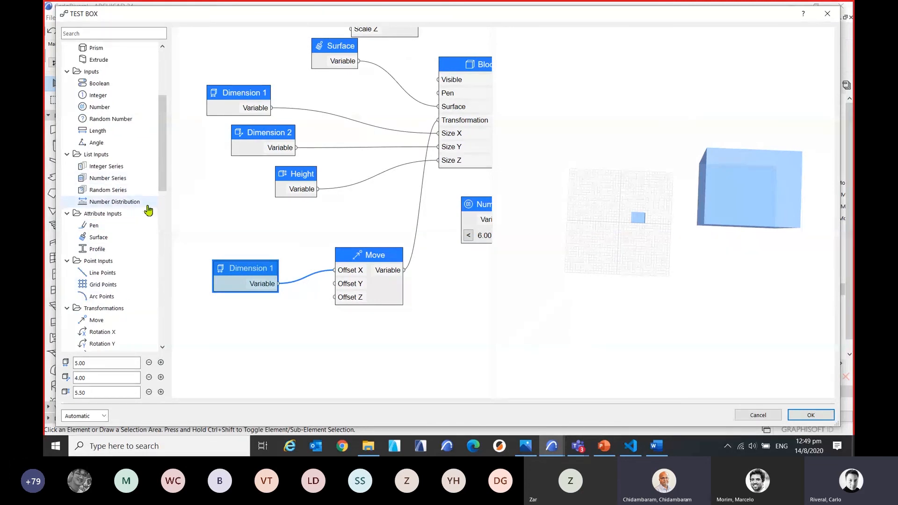
scroll(140, 280, down, 7)
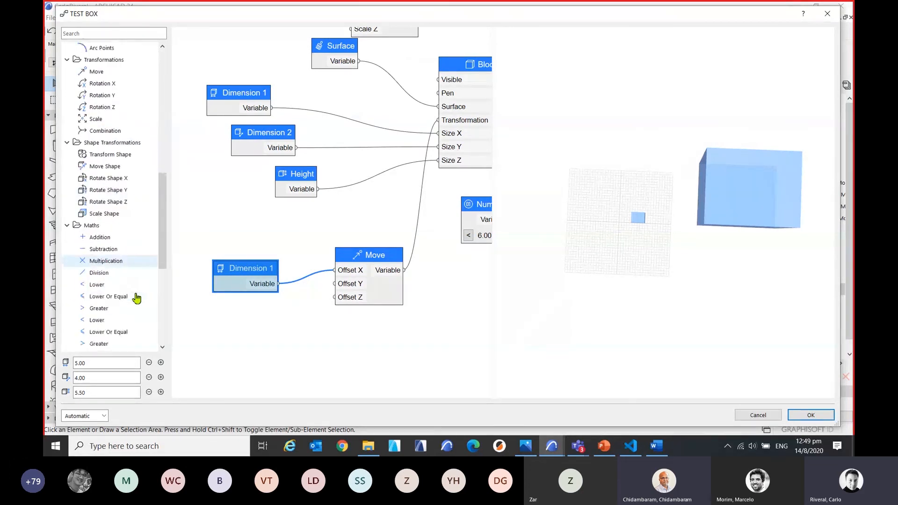
scroll(135, 298, down, 3)
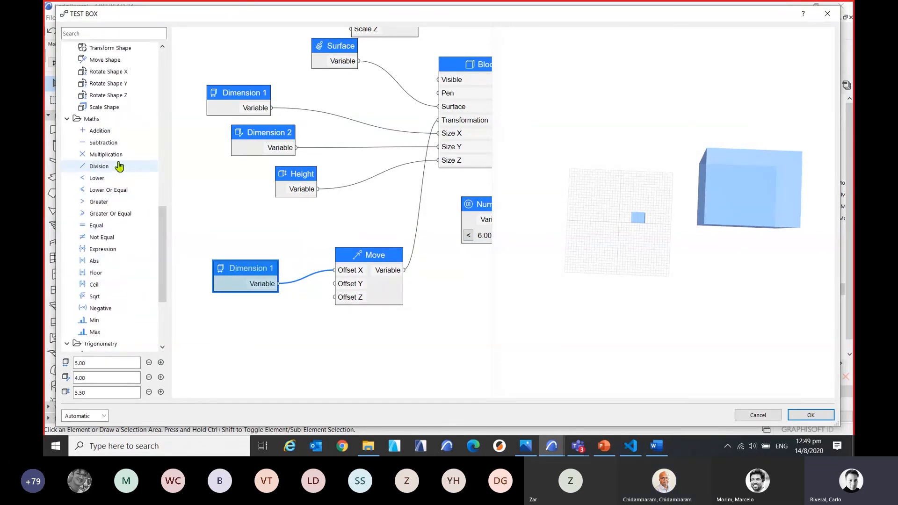
double_click(109, 167)
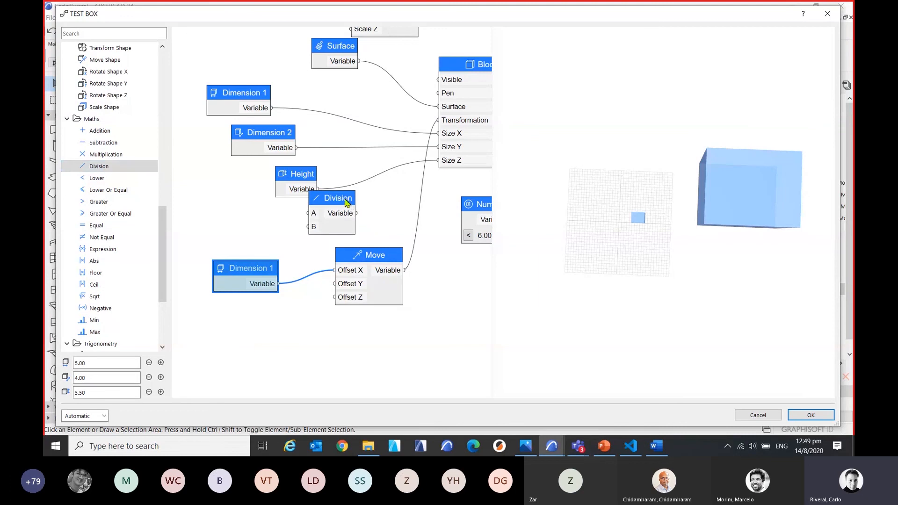
drag(346, 202, 333, 334)
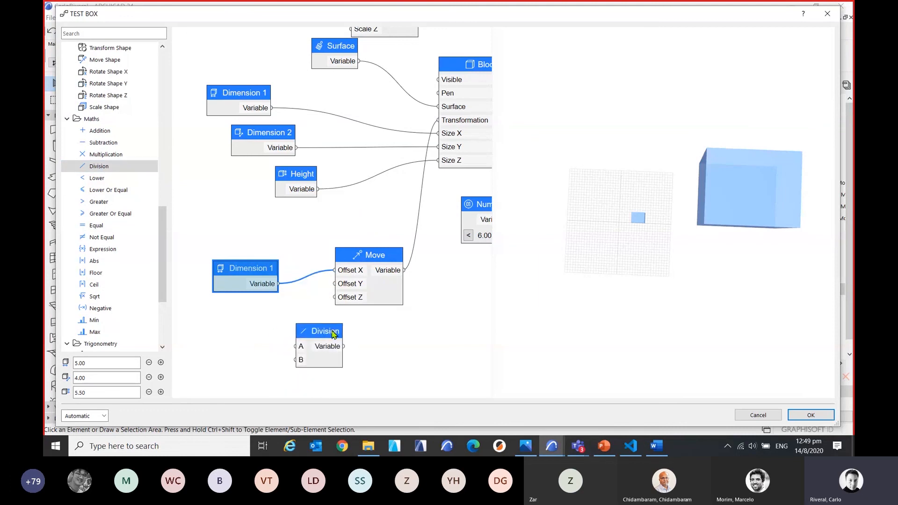
Disconnect Dimension 1 from the Move node's Offset X and shift that Dimension 1 node farther from the Move node.
right_click(358, 270)
mouse_move(407, 276)
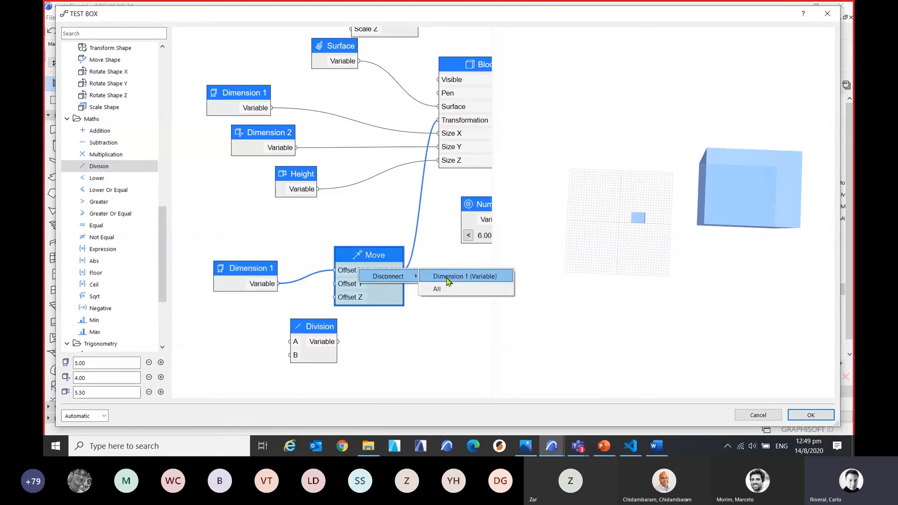
click(447, 277)
drag(266, 272, 241, 275)
middle_drag(295, 289, 315, 271)
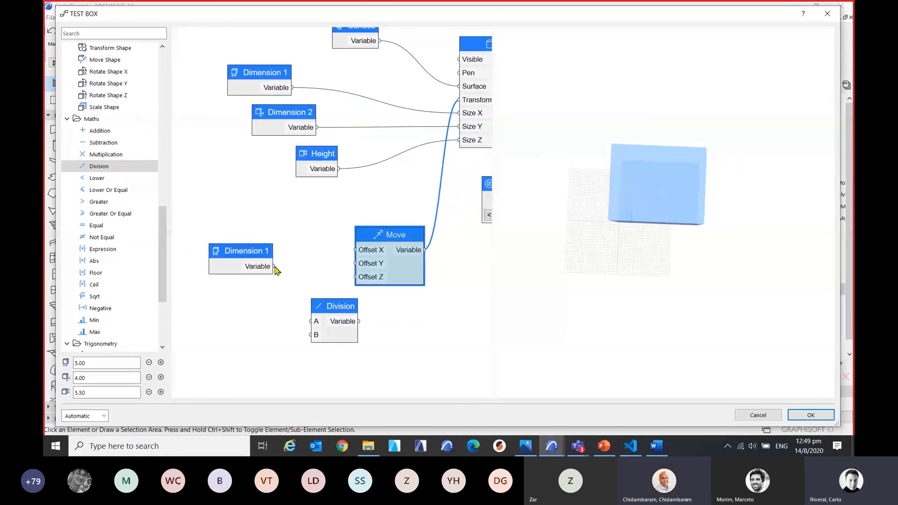
Connect the second Dimension 1 to Division's input A and Division to Move's Offset X, placing Division above that Dimension 1 node.
drag(275, 267, 366, 257)
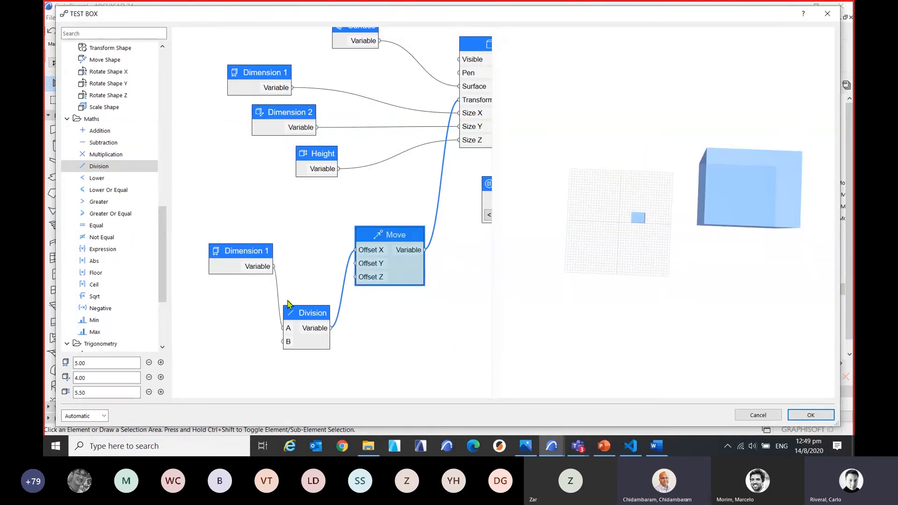
double_click(262, 255)
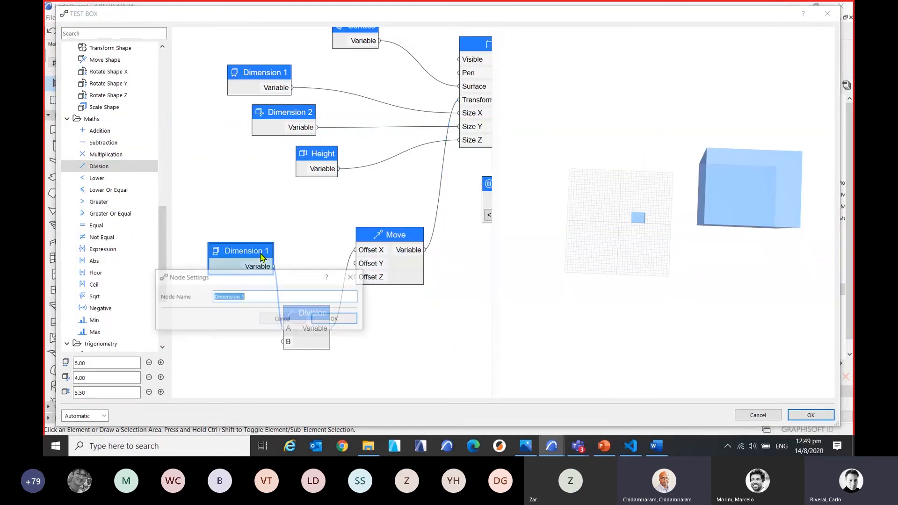
click(361, 280)
drag(262, 260, 235, 289)
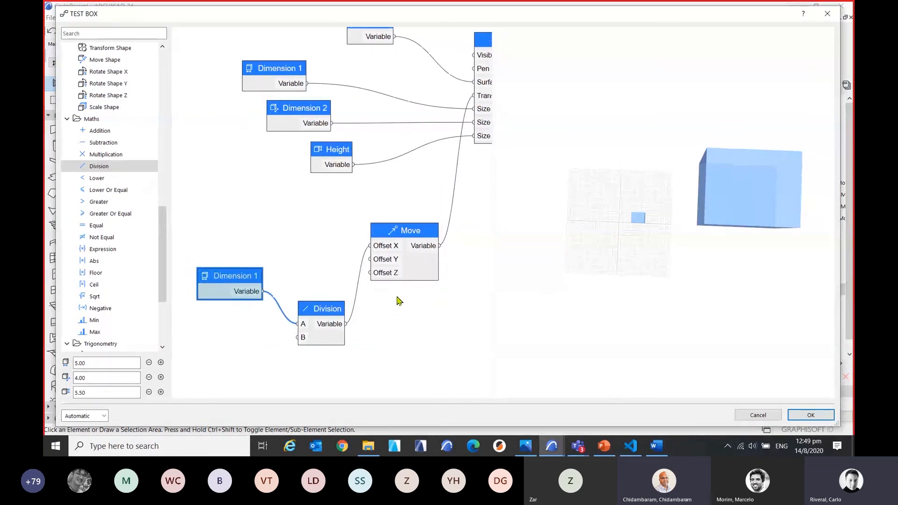
drag(347, 299, 326, 193)
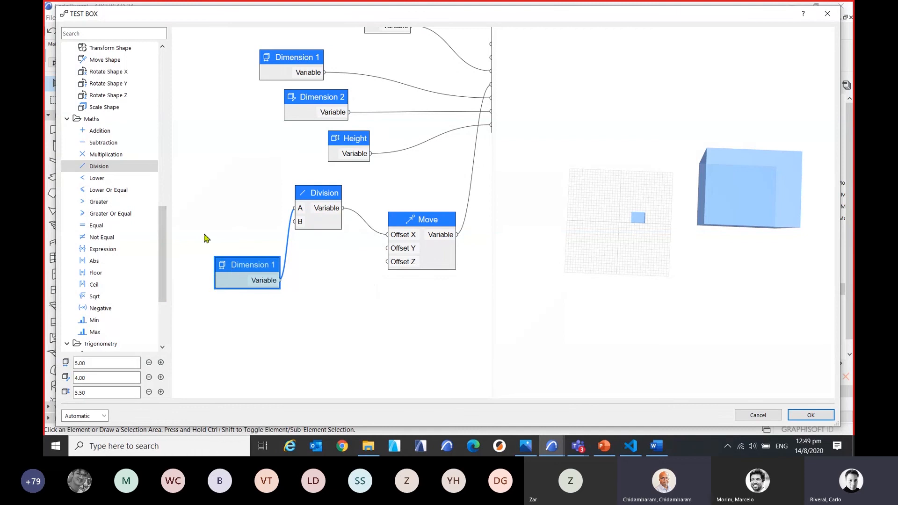
Add a Number input node to the graph and place it below the second Dimension 1 node.
scroll(148, 161, up, 6)
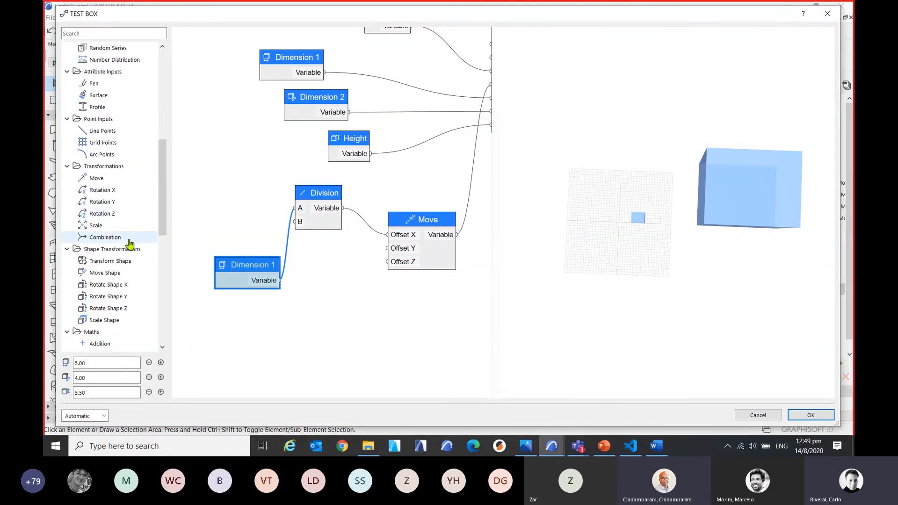
scroll(131, 224, up, 4)
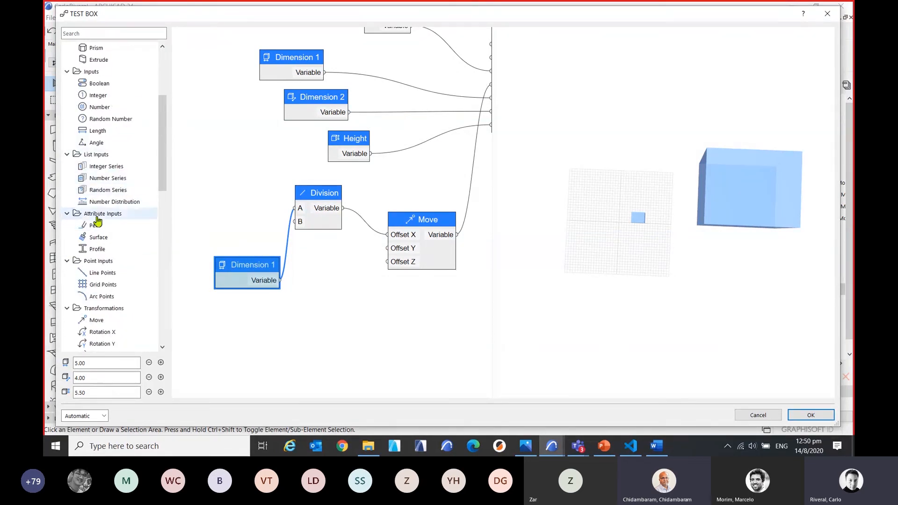
scroll(124, 174, up, 3)
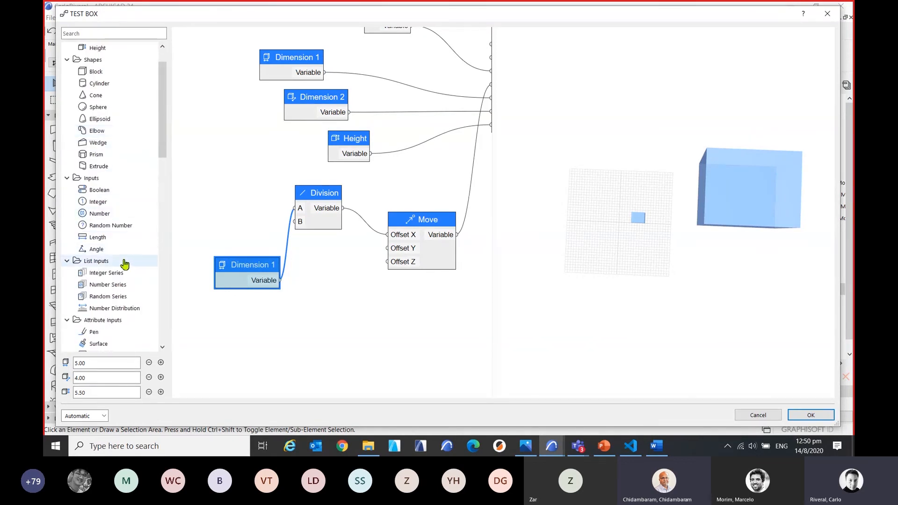
double_click(99, 213)
drag(350, 198, 304, 333)
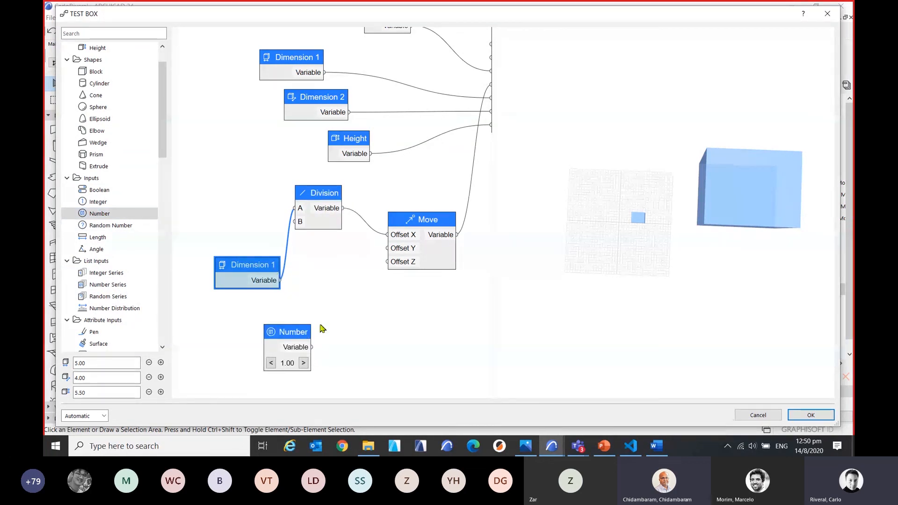
Align Division and the second Dimension 1 beside the Move node, and connect Number to Move's Offset Y.
drag(333, 201, 362, 206)
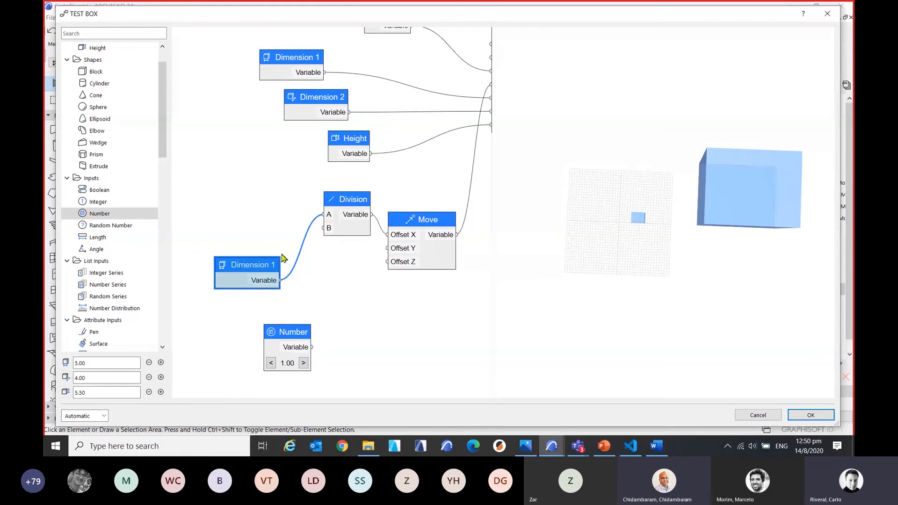
drag(276, 264, 258, 218)
drag(352, 205, 333, 214)
drag(312, 347, 390, 248)
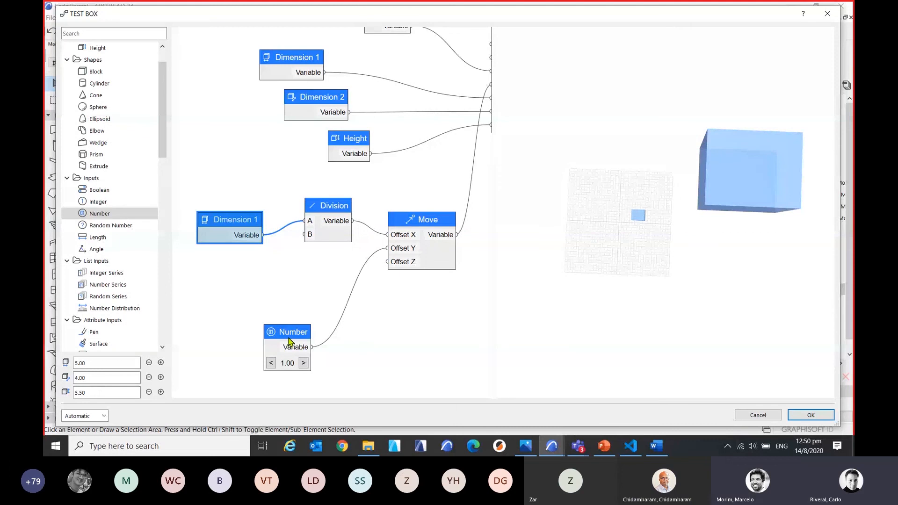
Set the value of the Number node driving Offset Y to 0.
double_click(288, 341)
key(Tab)
key(Tab)
key(Tab)
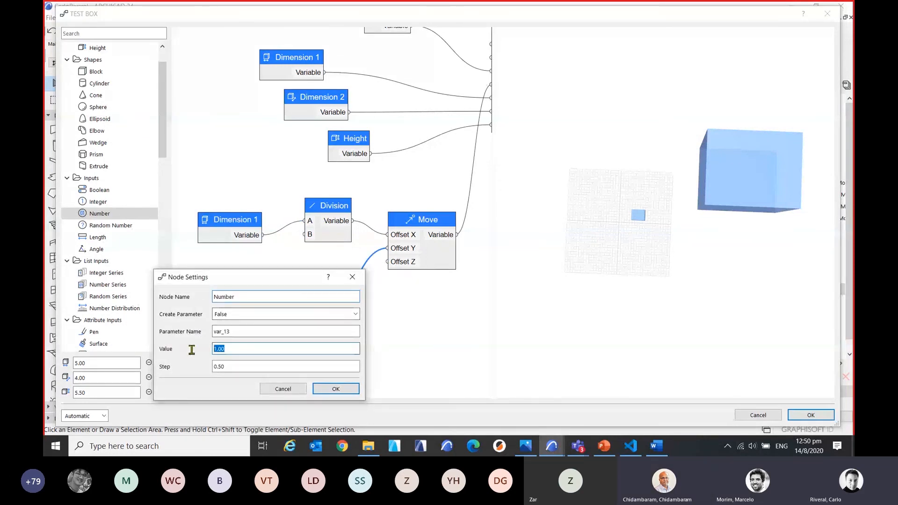
text(0)
click(347, 391)
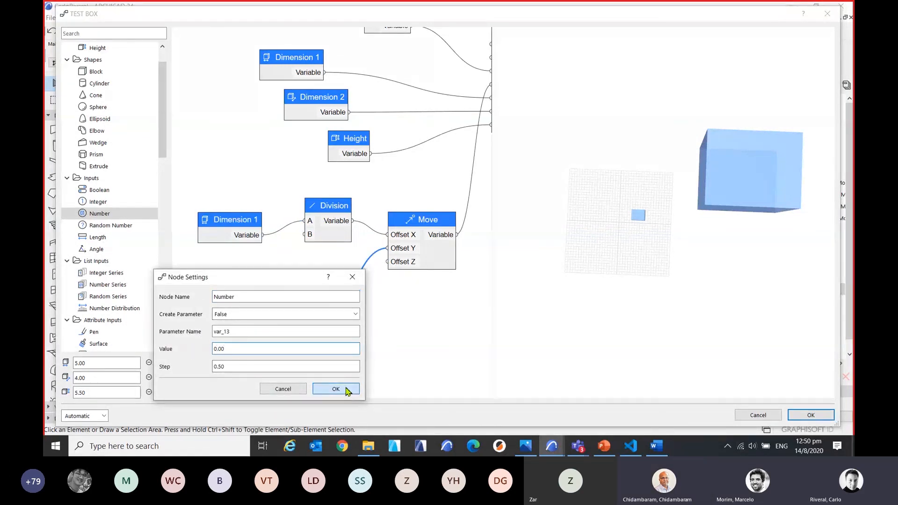
Delete the Number node feeding Scale Shape, the Scale Shape node and the unconnected Scale node.
scroll(426, 255, down, 3)
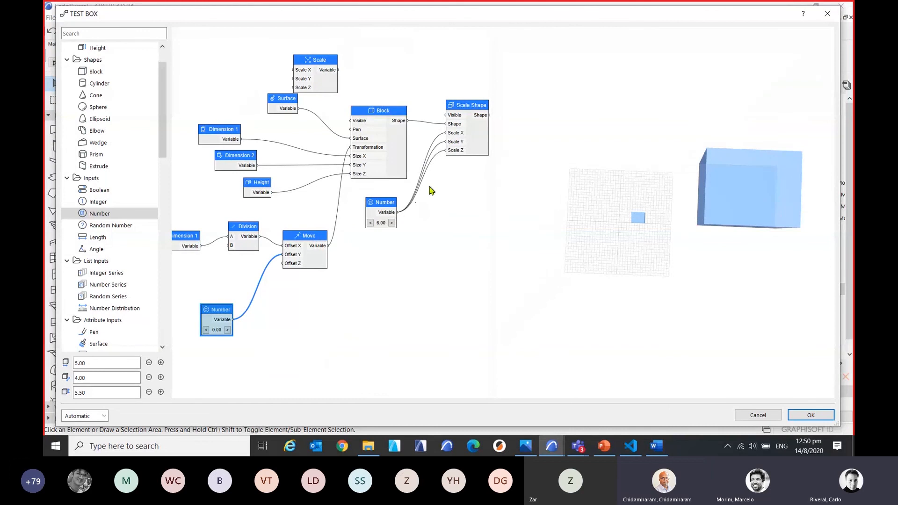
click(403, 116)
drag(388, 209, 391, 211)
key(Delete)
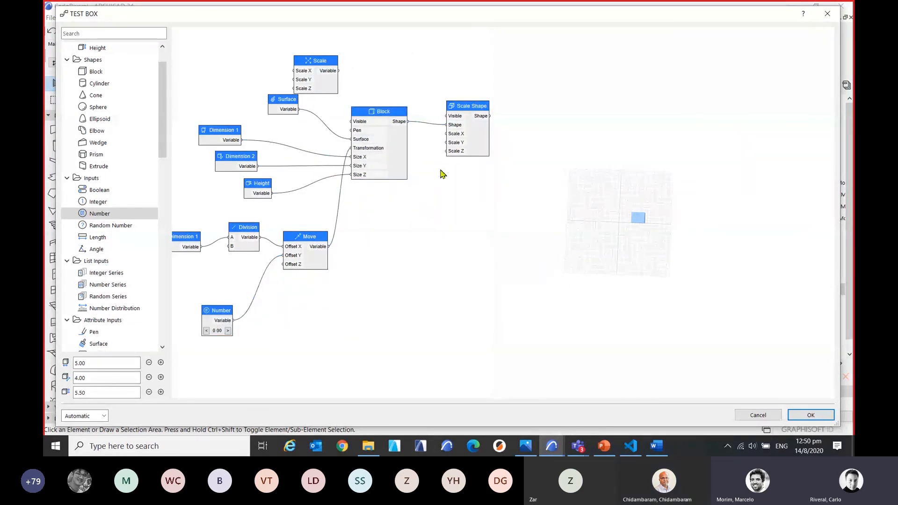
middle_drag(437, 175, 409, 194)
click(454, 126)
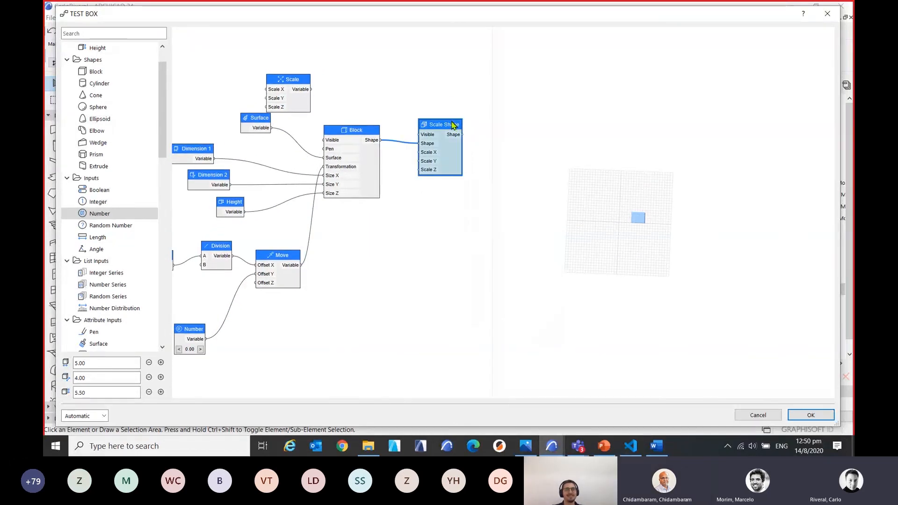
key(Delete)
drag(304, 79, 340, 65)
key(Delete)
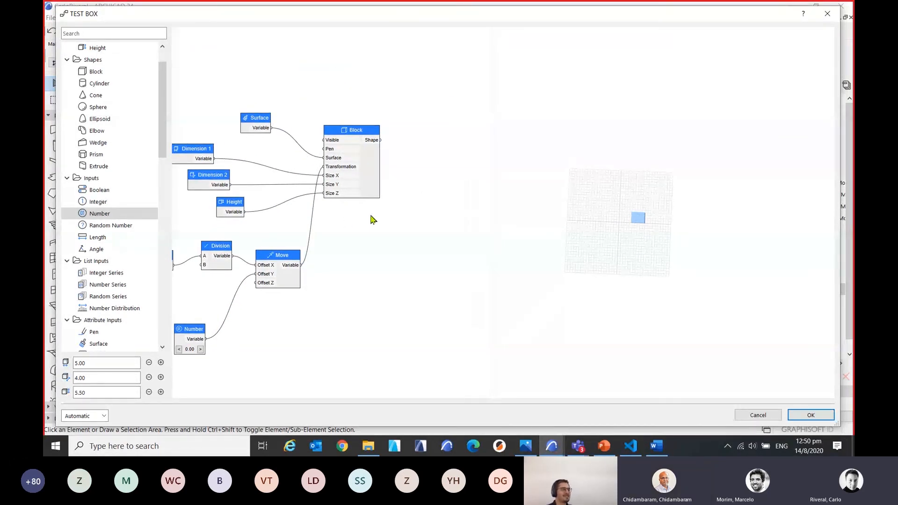
Rearrange the Block, Move and Division nodes so the remaining connections are spread out more clearly.
middle_drag(364, 235, 435, 209)
drag(439, 110, 455, 192)
scroll(402, 280, up, 3)
middle_drag(372, 304, 385, 277)
drag(361, 191, 355, 229)
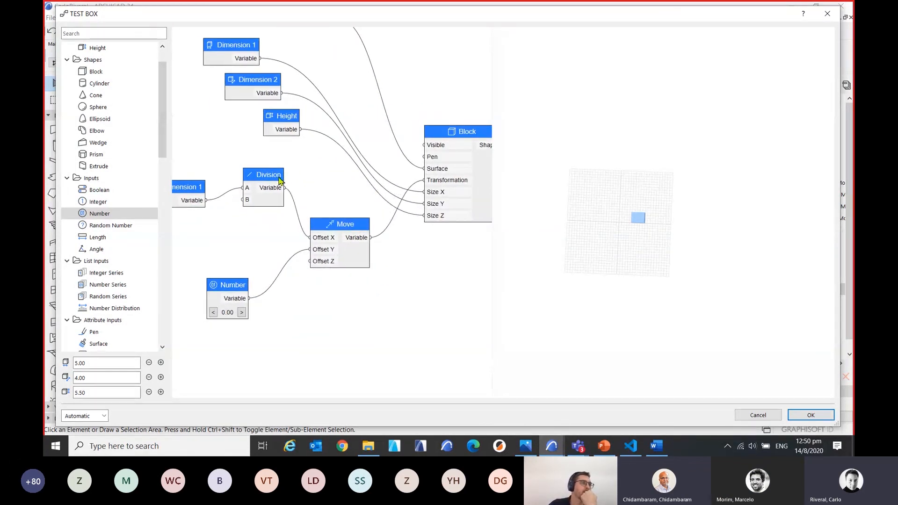
drag(280, 179, 279, 200)
Delete the second Dimension 1 node feeding Division and examine the block's position from above in the 3D preview.
click(191, 201)
key(Delete)
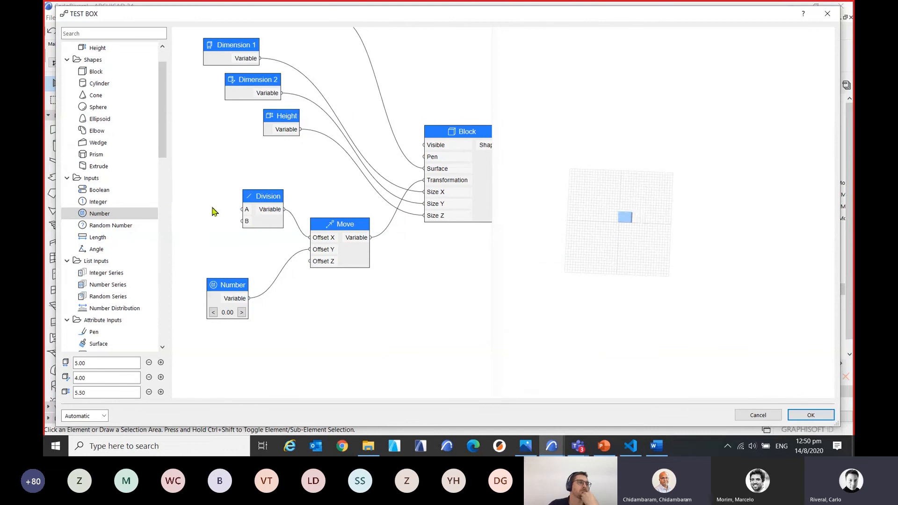
middle_drag(252, 281, 266, 281)
scroll(591, 237, up, 6)
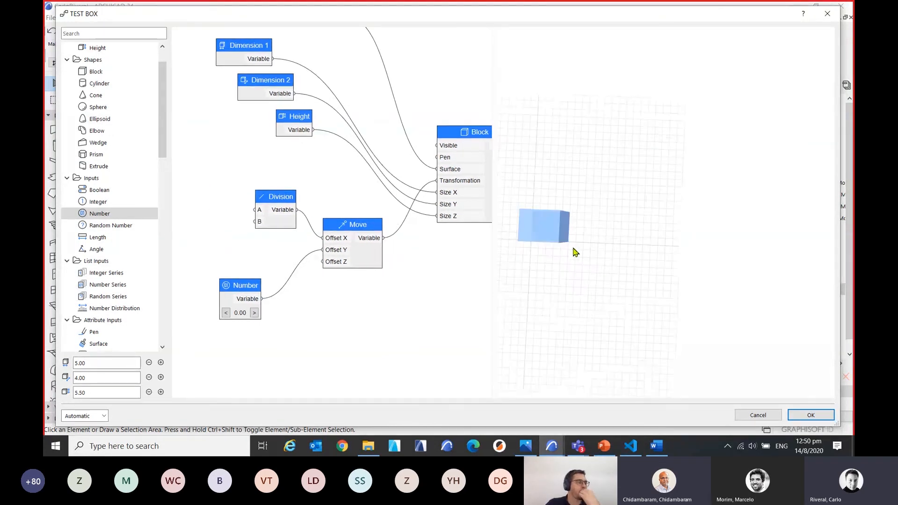
middle_drag(578, 270, 694, 280)
scroll(661, 271, up, 2)
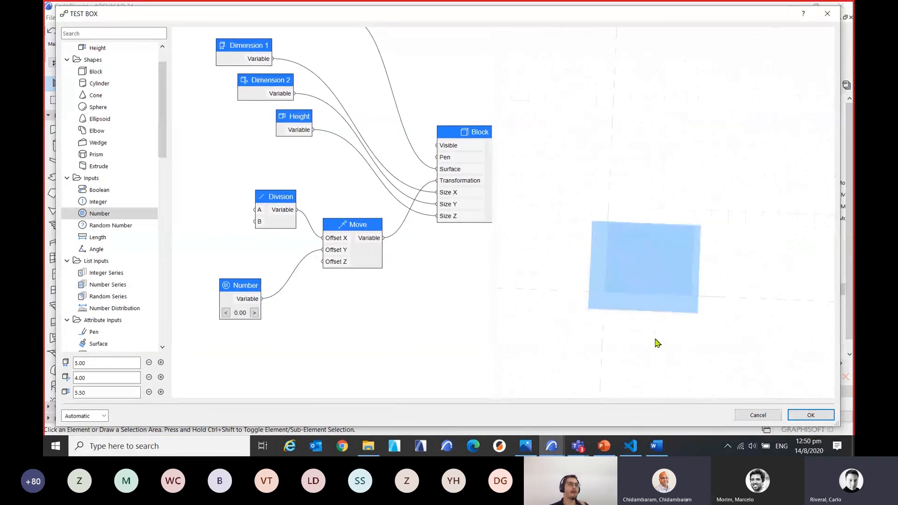
scroll(655, 341, up, 3)
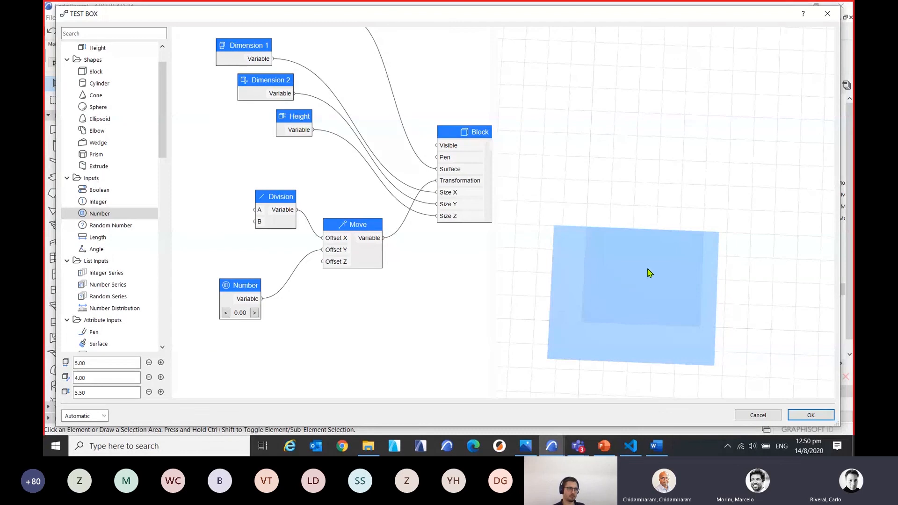
middle_drag(644, 208, 653, 187)
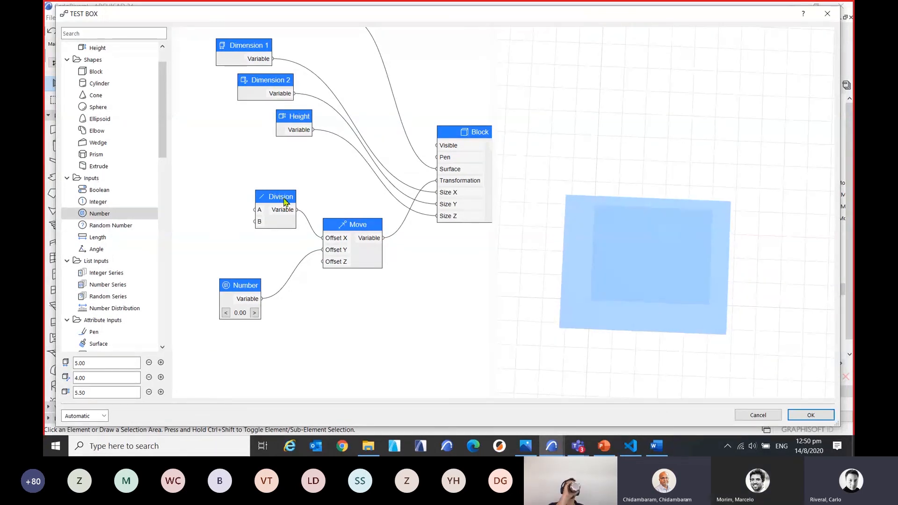
Set the value of the Number node driving Offset Y to -2.
double_click(239, 289)
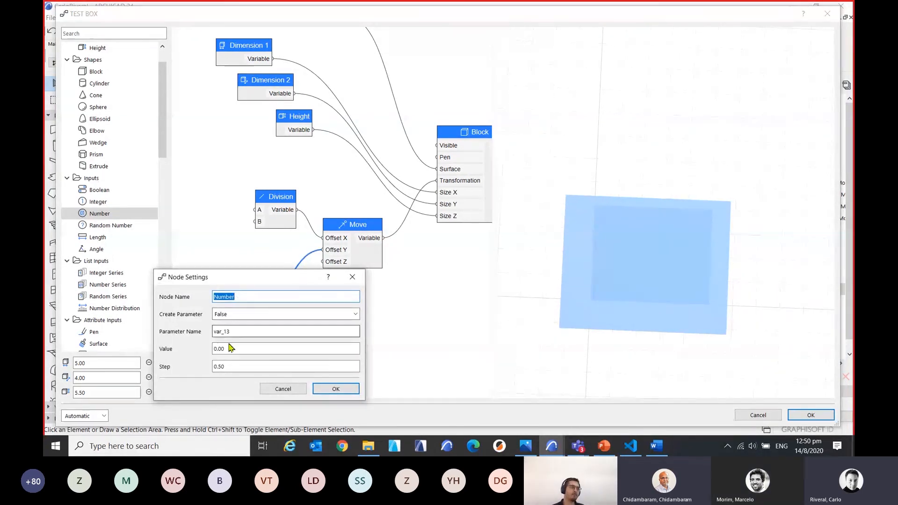
click(231, 349)
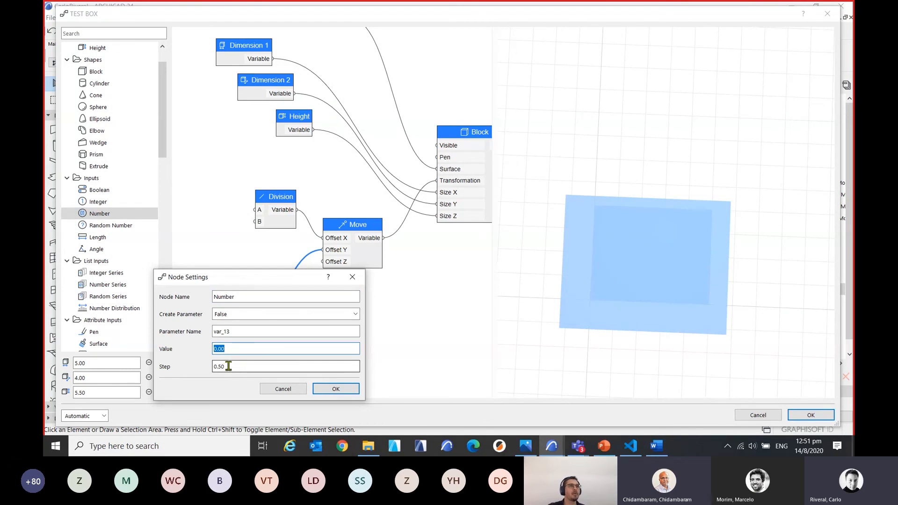
text(-2)
click(317, 388)
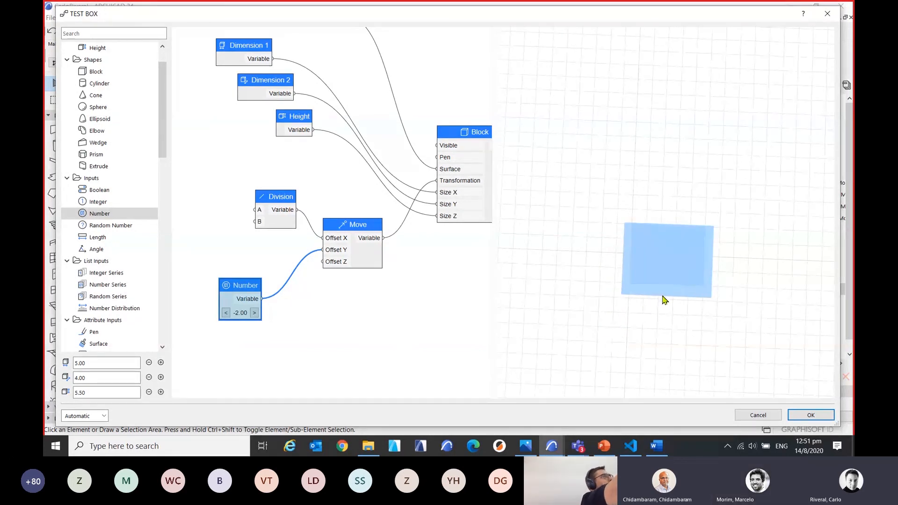
Connect Number to Move's Offset X in place of Division, delete the Division node, and view the block in perspective.
drag(263, 298, 323, 238)
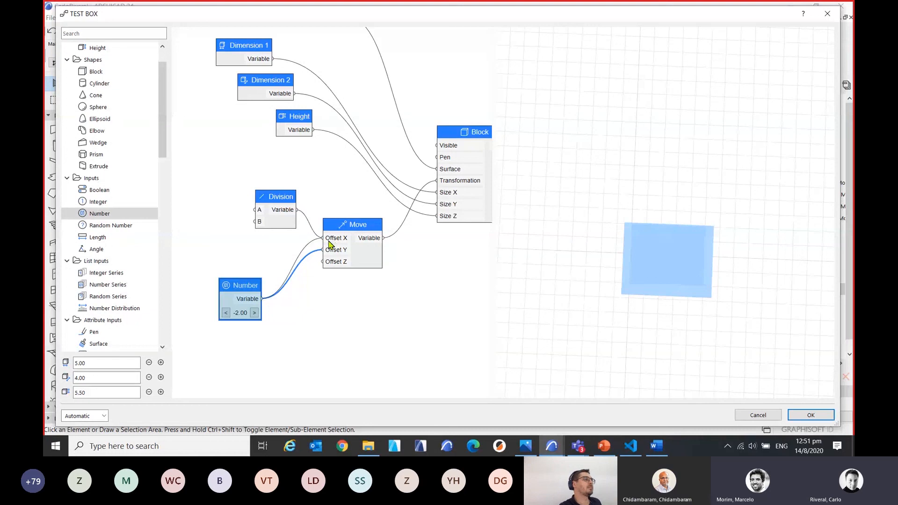
click(274, 200)
key(Delete)
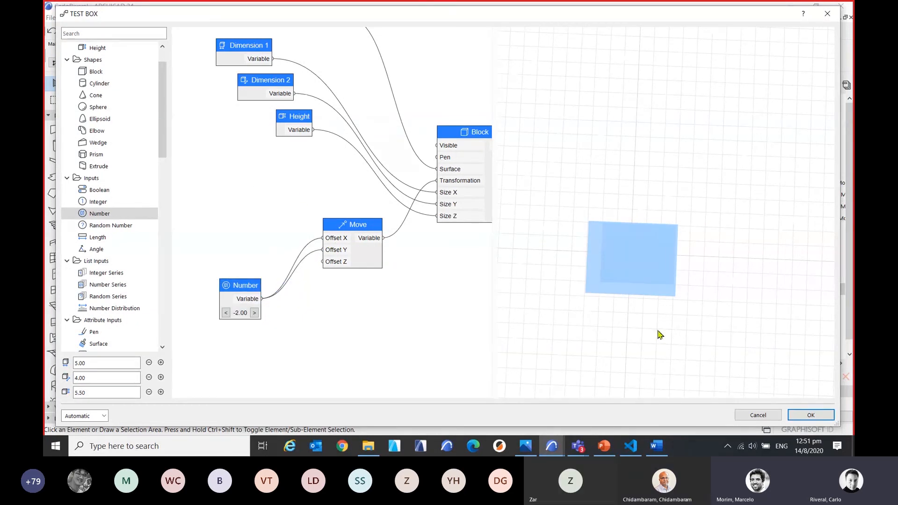
drag(667, 331, 710, 253)
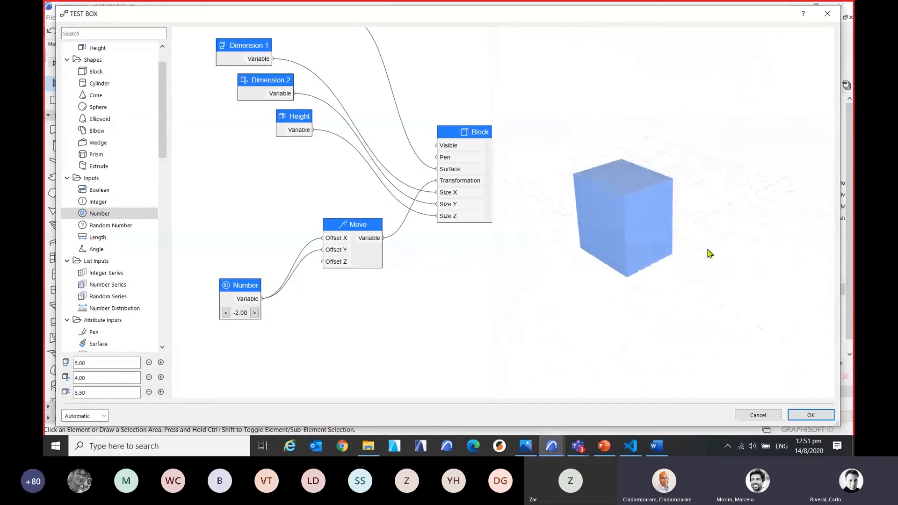
scroll(710, 253, up, 3)
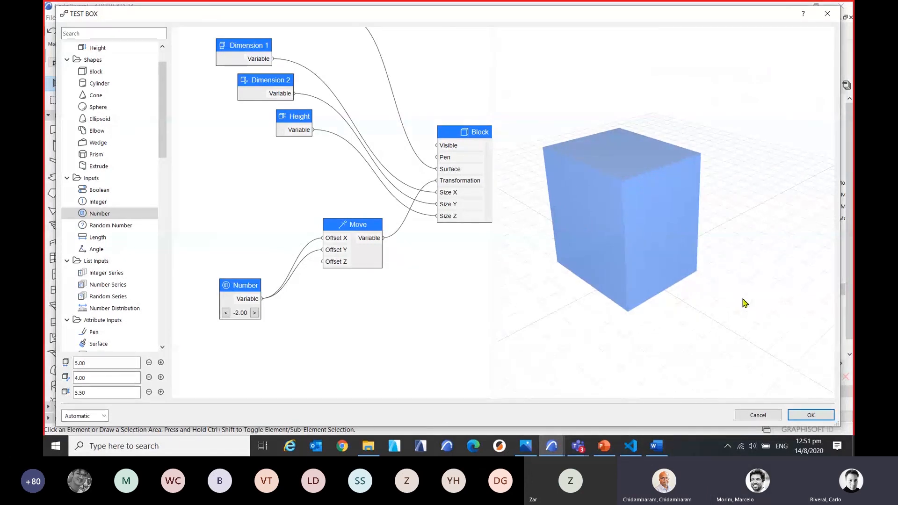
Add a Scale transformation node below Move and connect it to Block's Transformation input in place of Move.
scroll(427, 283, down, 3)
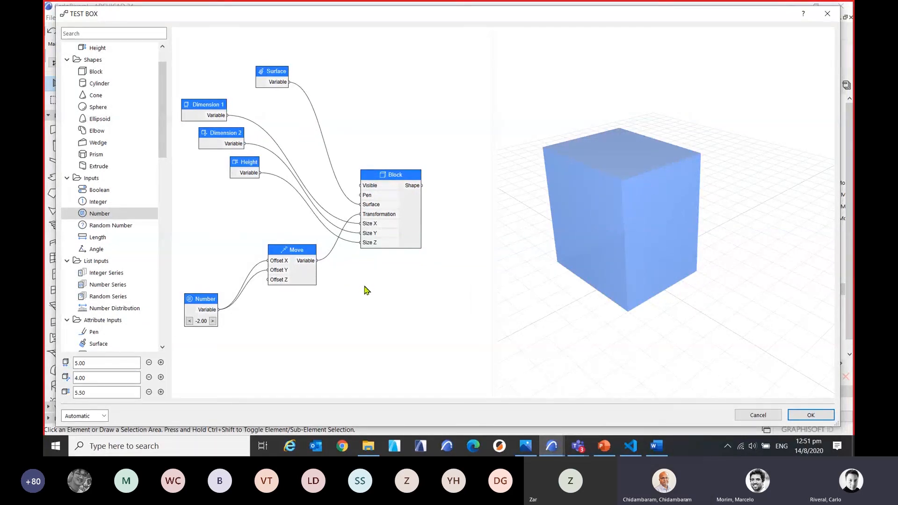
middle_drag(365, 286, 372, 287)
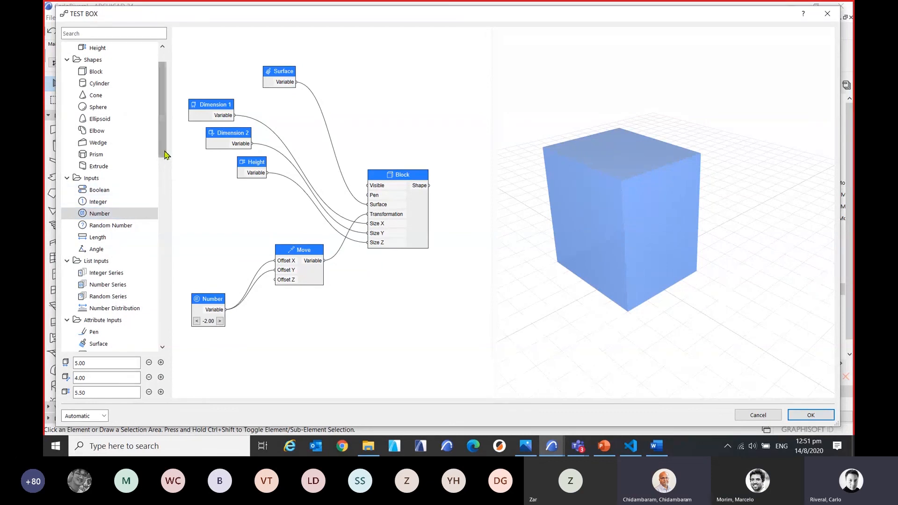
drag(164, 151, 167, 201)
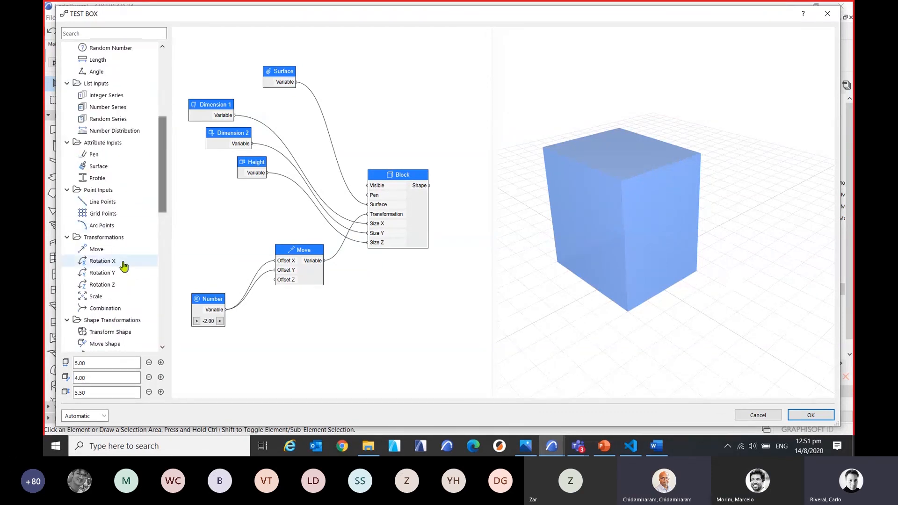
double_click(98, 295)
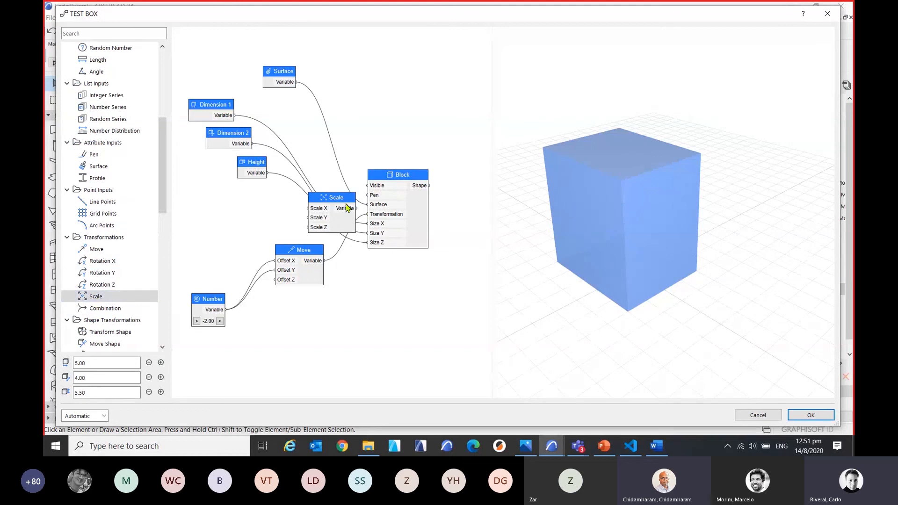
drag(341, 202, 370, 216)
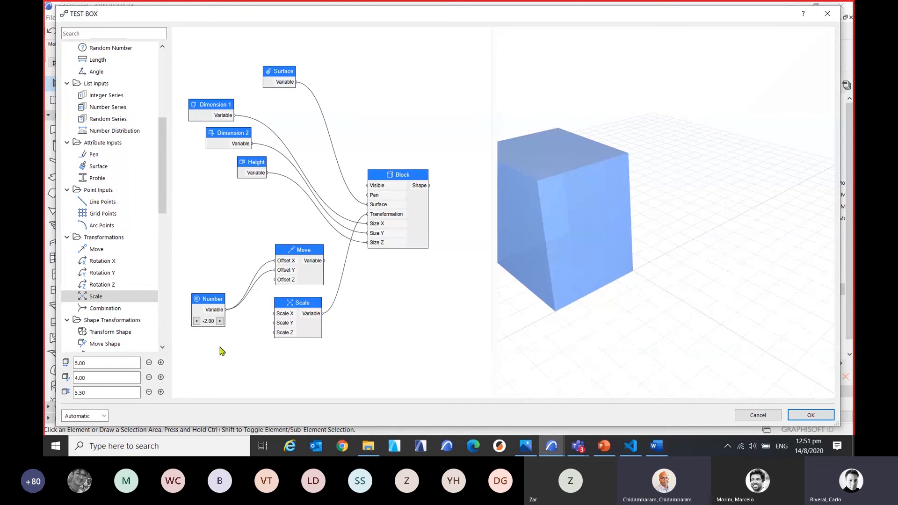
Connect the Number node's output to Scale X and Scale Y on the Scale node.
scroll(248, 351, up, 1)
drag(224, 306, 277, 320)
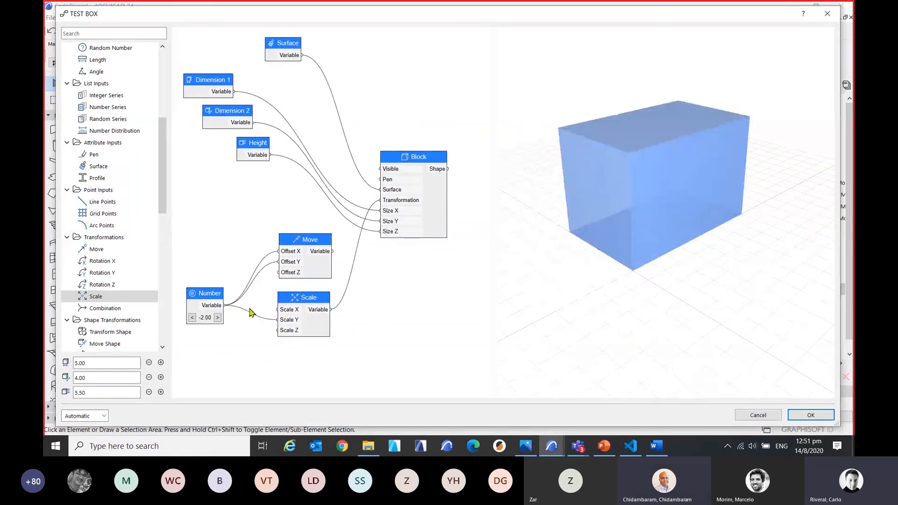
drag(225, 305, 284, 316)
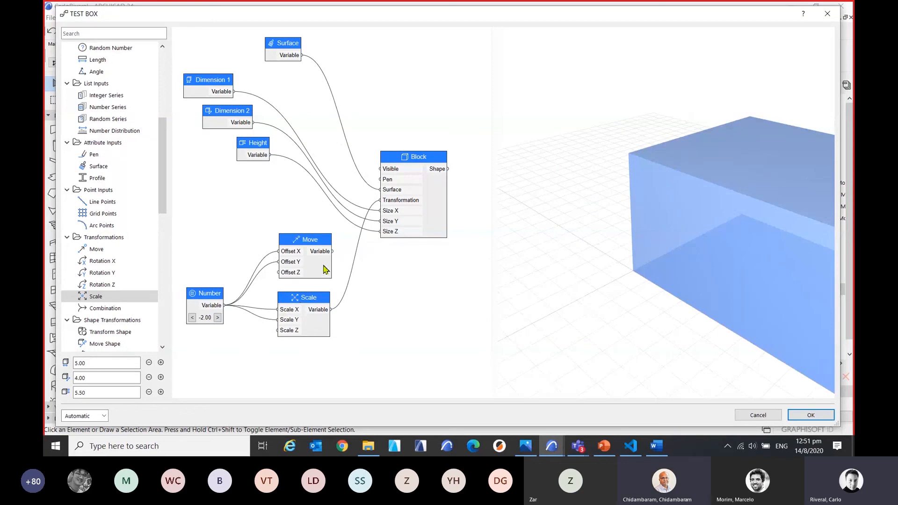
scroll(356, 248, down, 1)
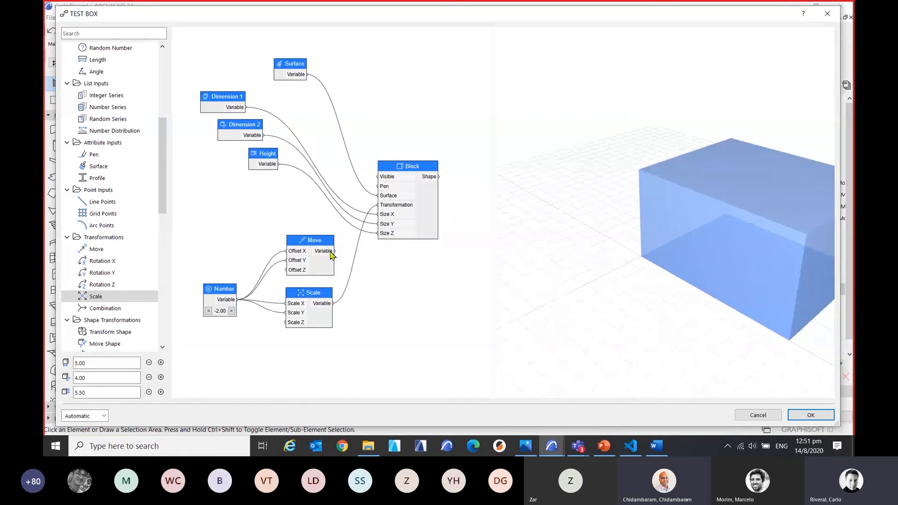
Shift the Move node slightly, then undo that shift and the Scale node's connections to Number and Block.
drag(331, 254, 312, 242)
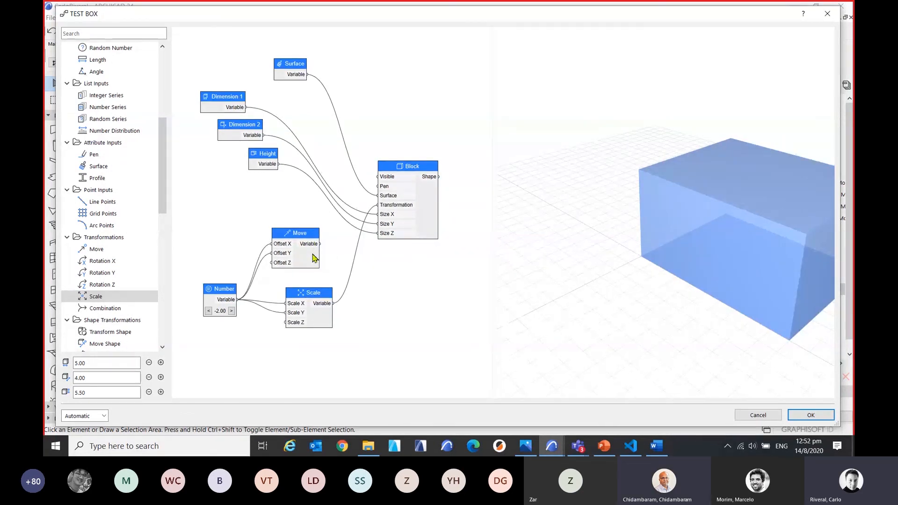
key(ctrl+z)
key(ctrl+z)
key(ctrl+z)
key(ctrl+z)
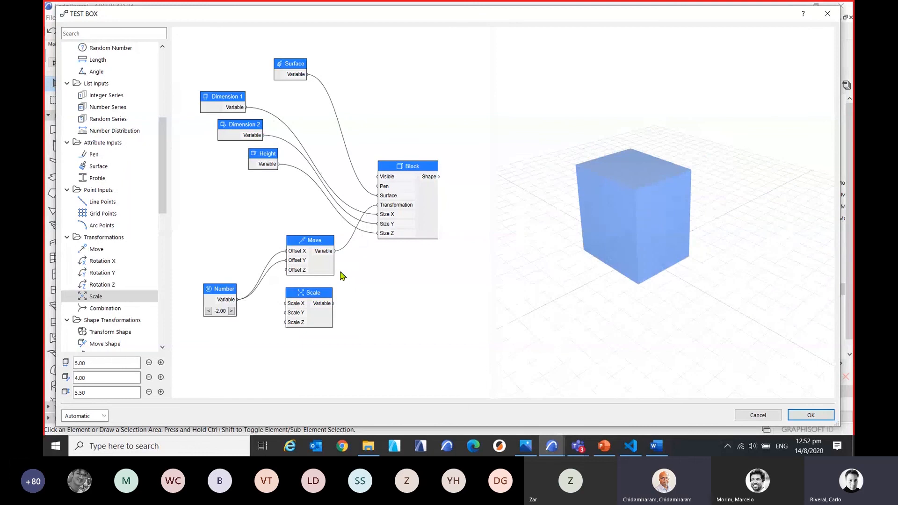
Delete the unconnected Scale node below Move and view the block from a new angle in the preview.
scroll(685, 296, up, 3)
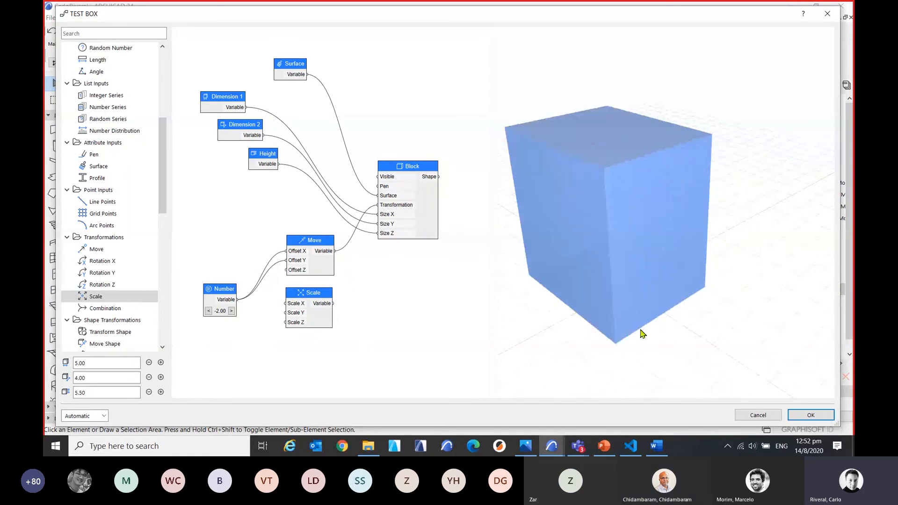
click(327, 298)
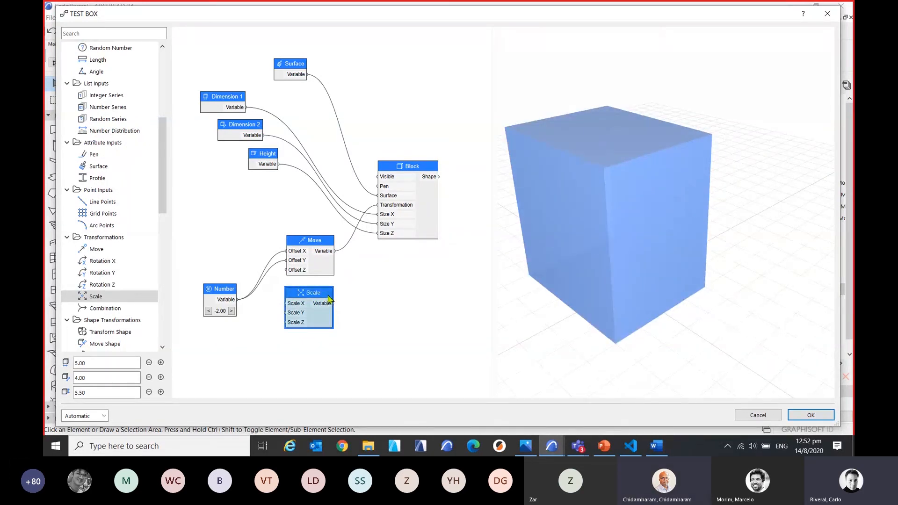
key(Delete)
scroll(748, 281, down, 2)
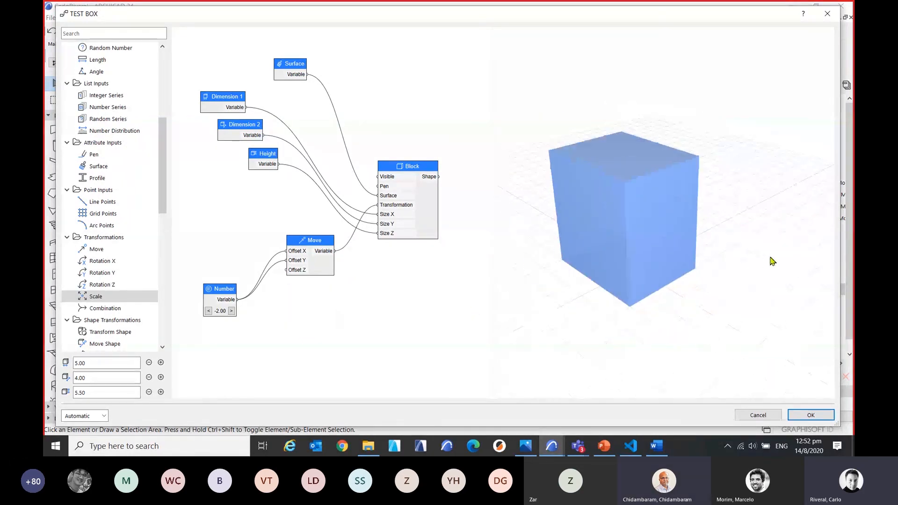
middle_drag(772, 260, 776, 269)
drag(775, 265, 788, 279)
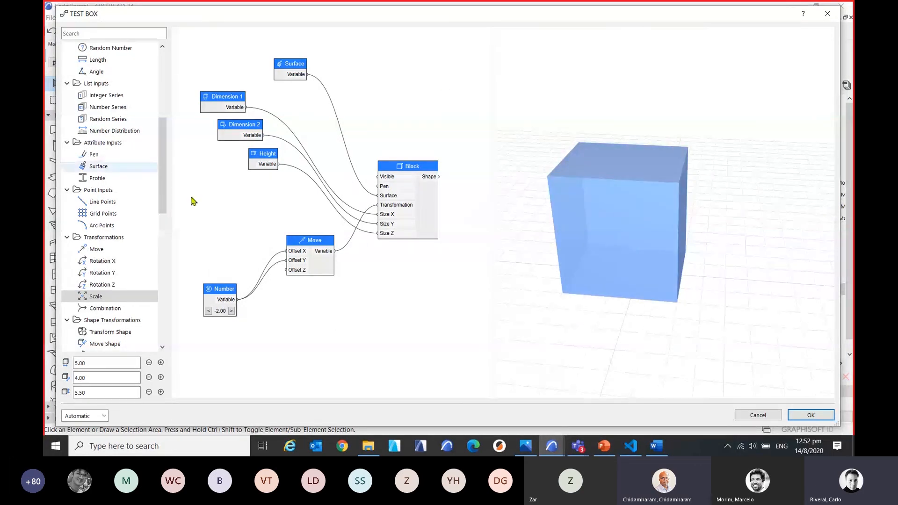
Switch to the Microsoft Teams meeting chat to read the audience questions, and return to the TEST BOX node editor.
mouse_move(578, 448)
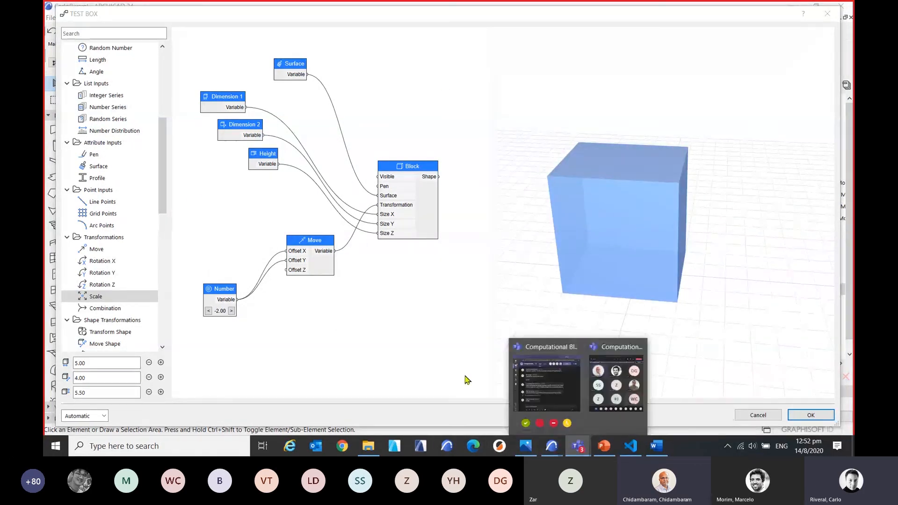
click(558, 388)
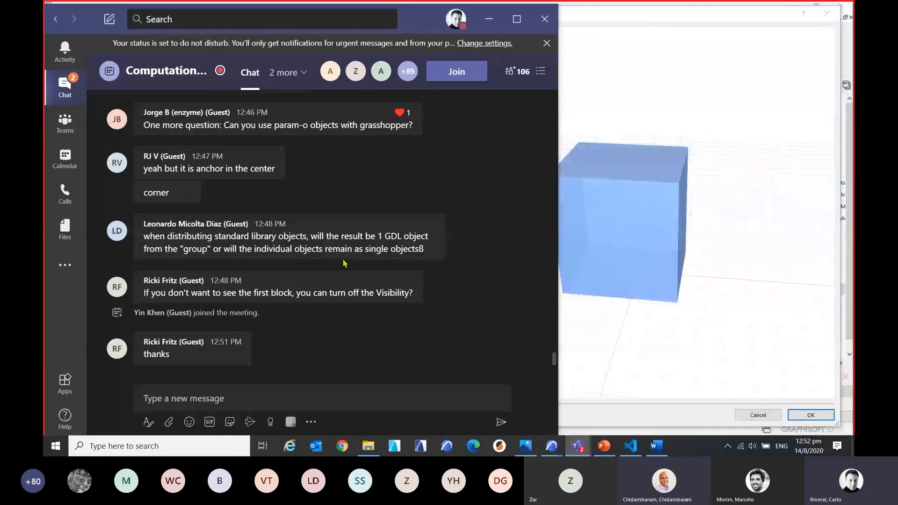
drag(435, 22, 509, 23)
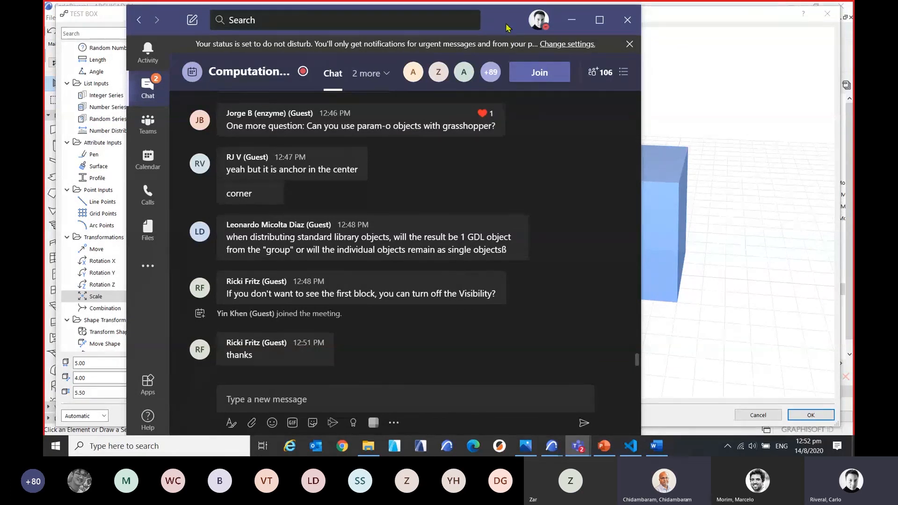
drag(508, 27, 424, 25)
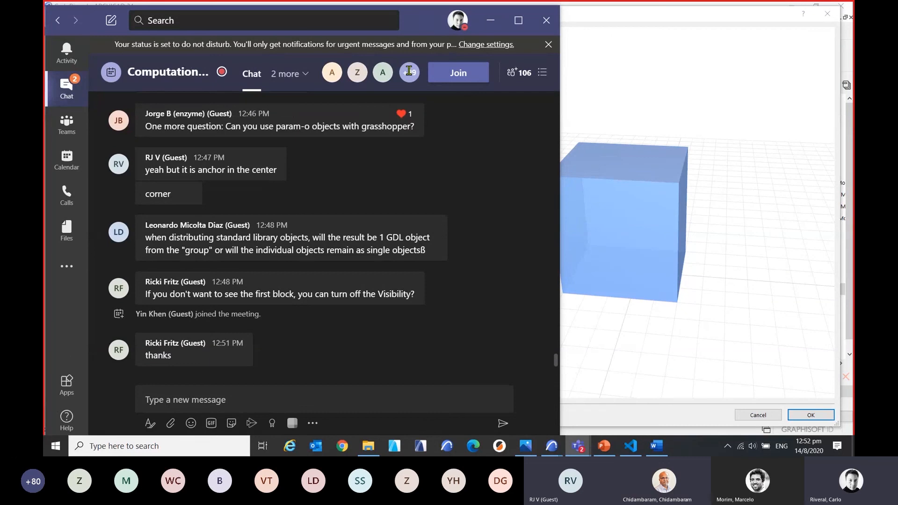
click(619, 81)
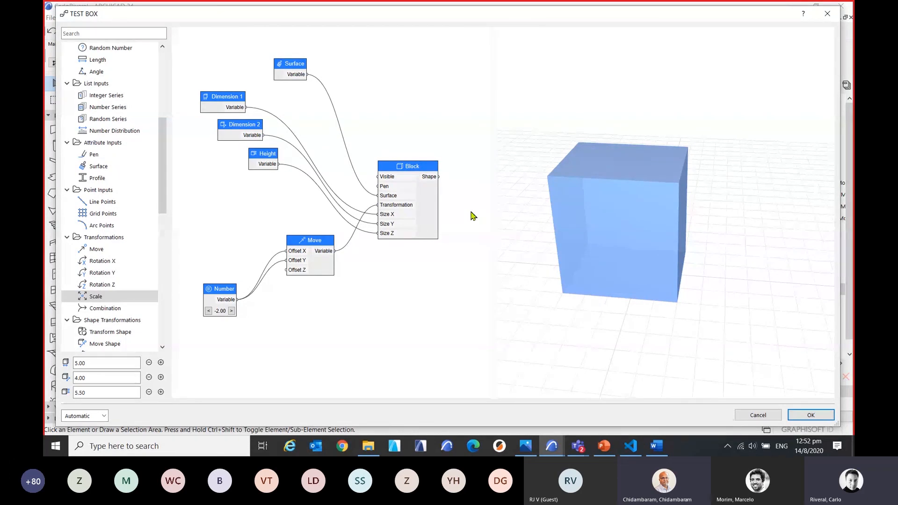
Add a Scale transformation node below Height and a Scale Shape node beside Block.
double_click(96, 297)
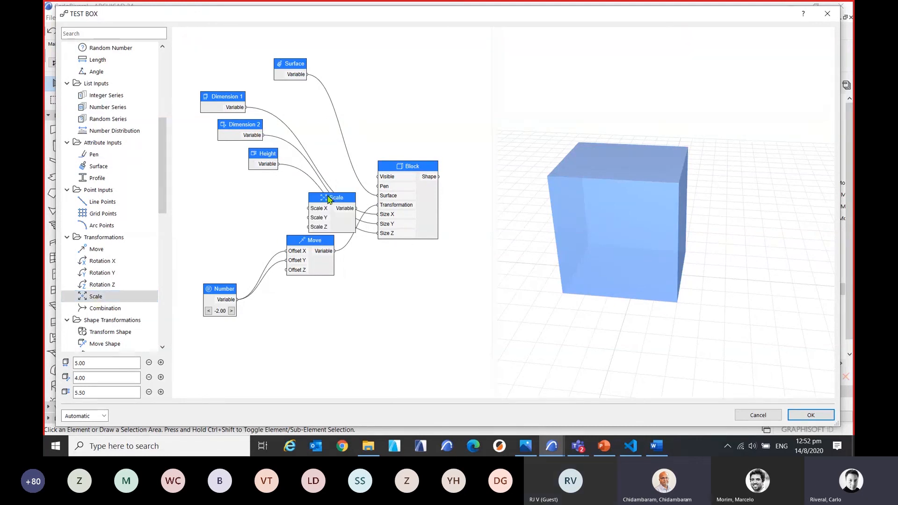
drag(329, 200, 248, 201)
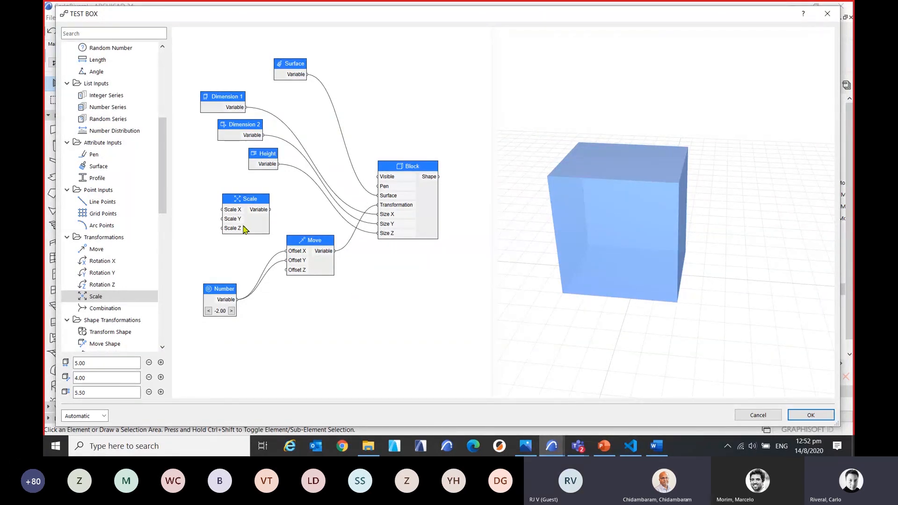
scroll(124, 307, down, 2)
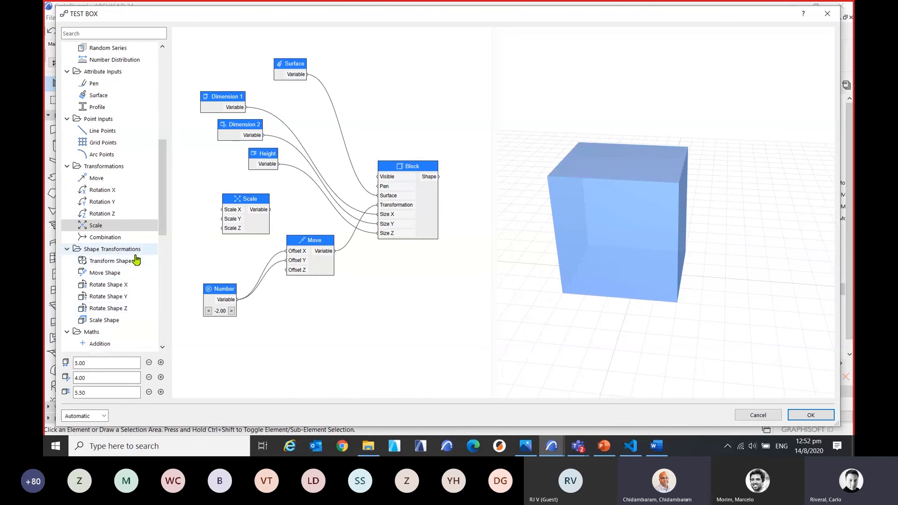
drag(106, 323, 427, 237)
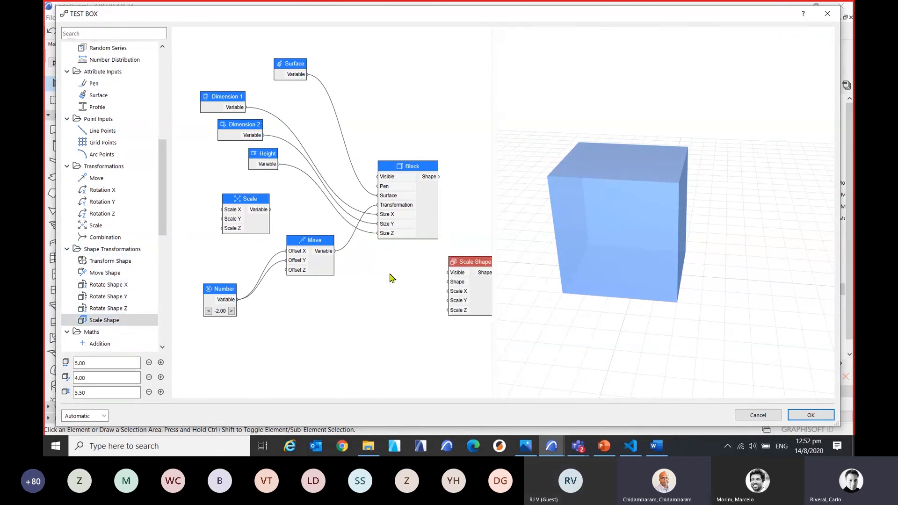
scroll(374, 283, down, 1)
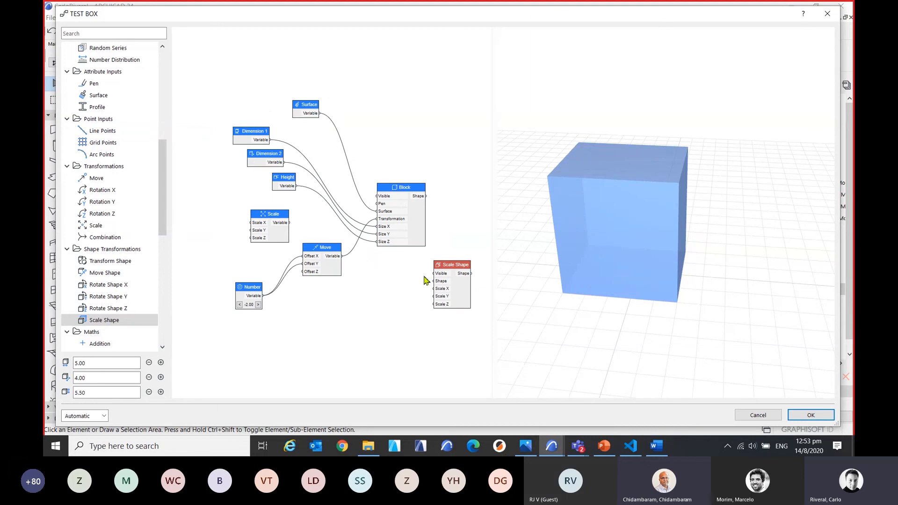
drag(466, 265, 474, 196)
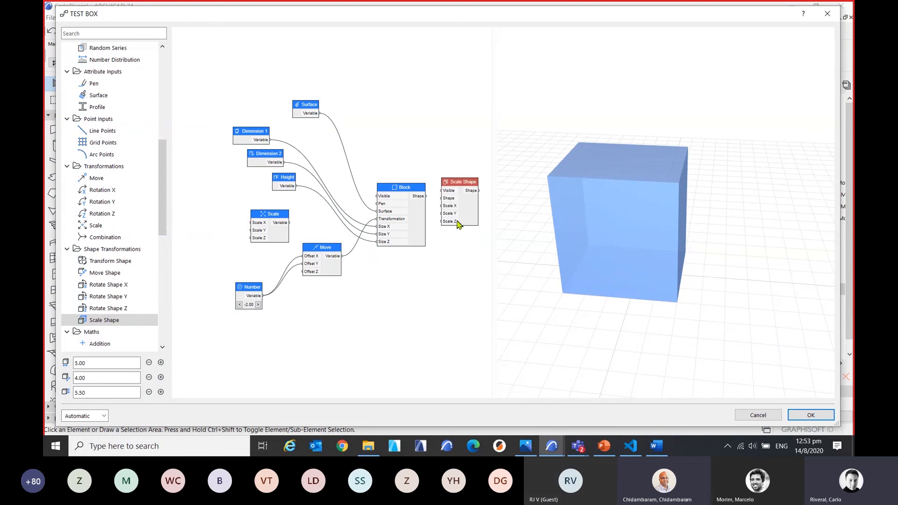
Connect Block's Shape output to the Scale Shape node's Shape input and move Scale Shape slightly away from Block.
scroll(456, 220, up, 3)
middle_drag(378, 320, 352, 338)
drag(400, 161, 399, 166)
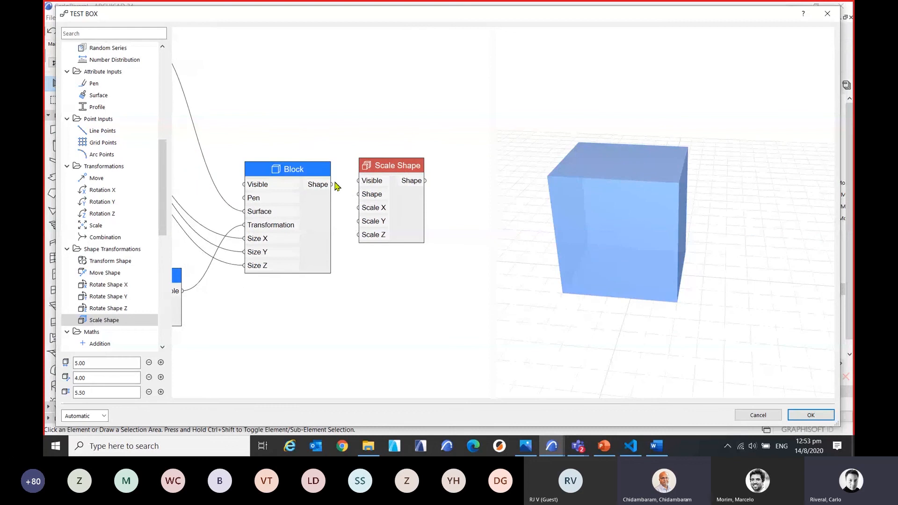
drag(332, 184, 357, 195)
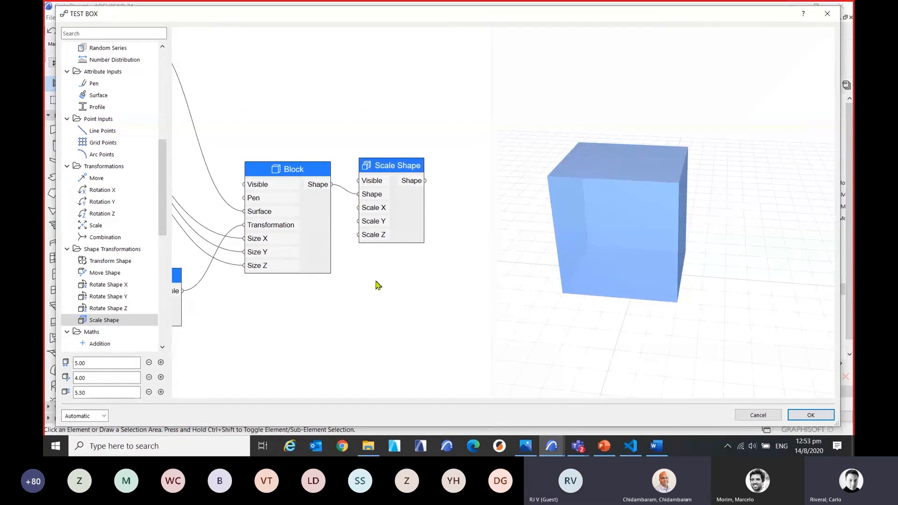
scroll(375, 285, down, 5)
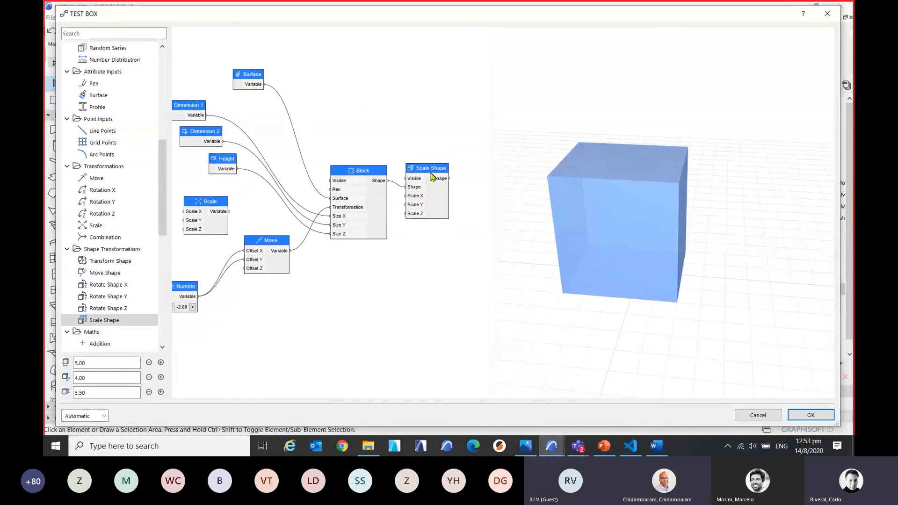
drag(435, 184, 452, 193)
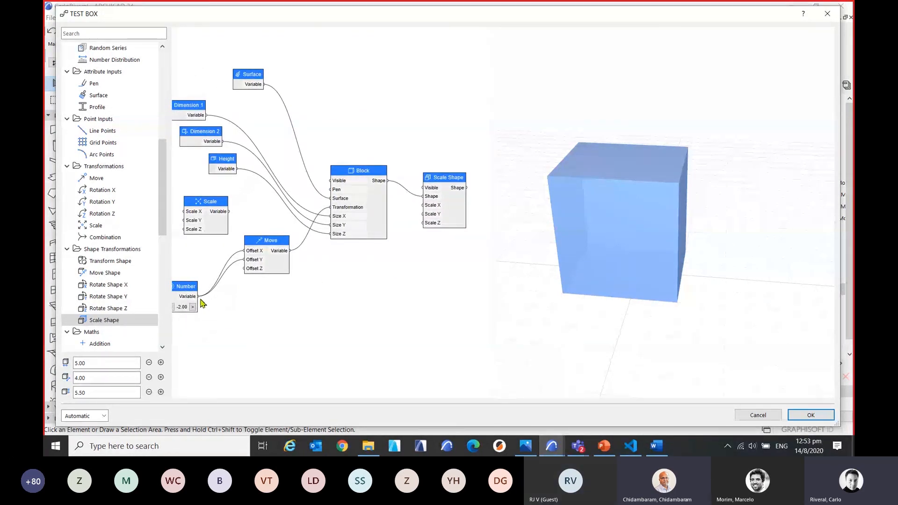
Connect the Number node's output to Scale X, Scale Y and Scale Z on the Scale Shape node.
drag(199, 297, 423, 205)
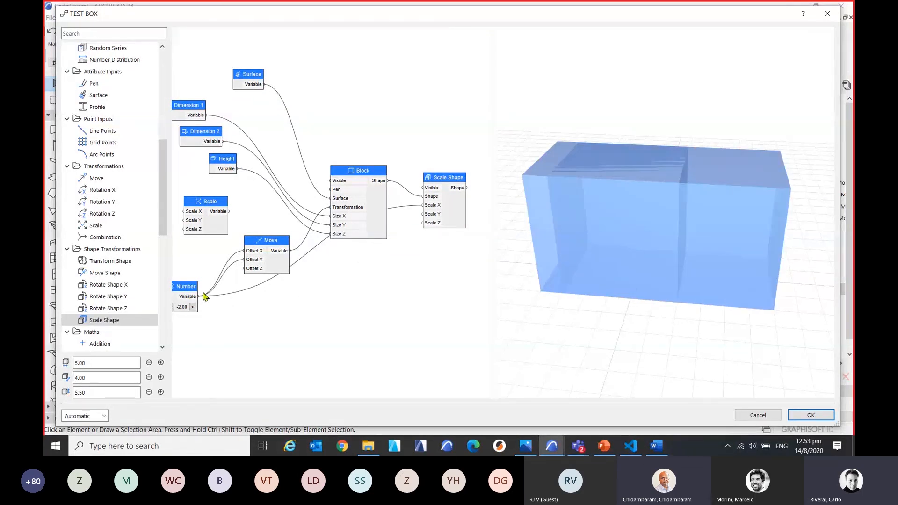
drag(202, 296, 424, 214)
drag(200, 298, 424, 225)
scroll(400, 295, down, 2)
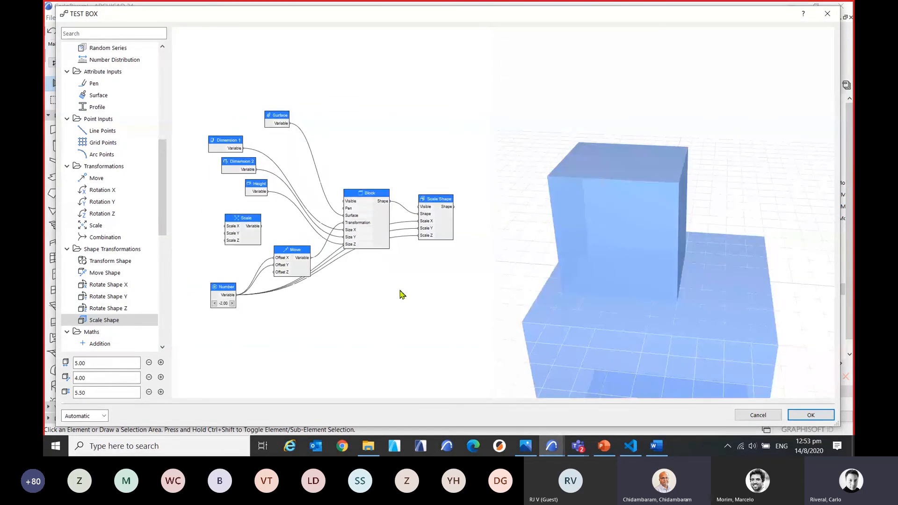
Disconnect Number from Scale Shape's Scale Z input and move the Block and Move nodes higher in the graph.
right_click(427, 241)
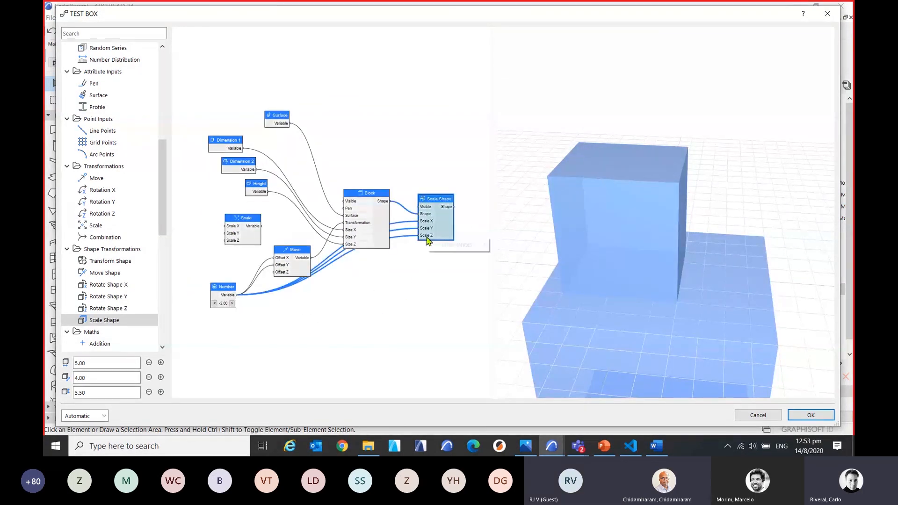
mouse_move(458, 247)
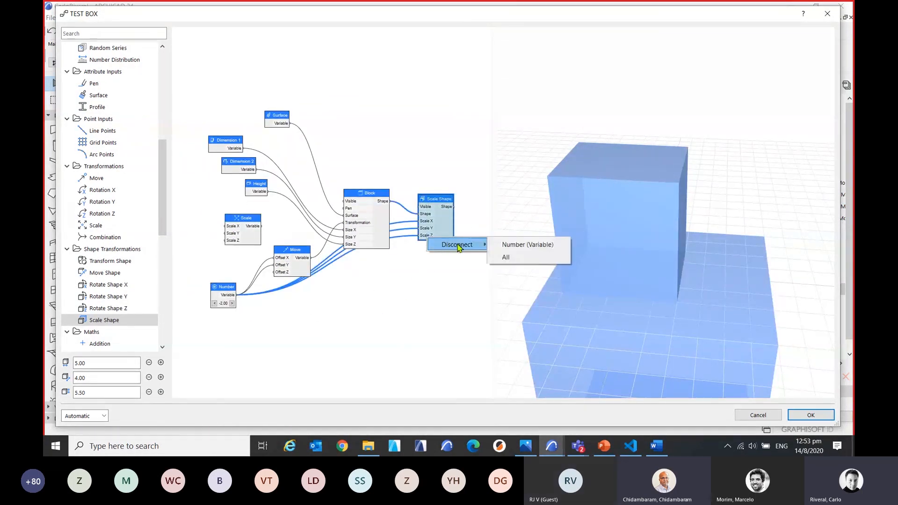
click(505, 245)
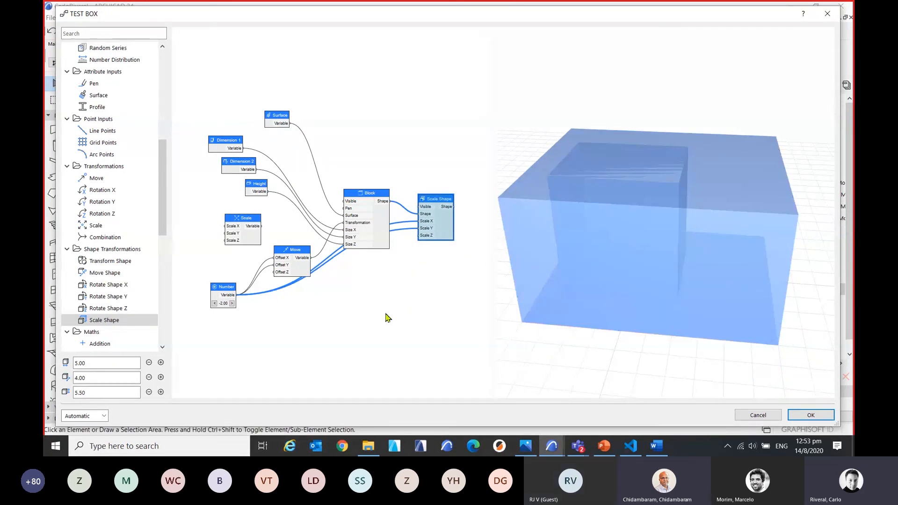
drag(381, 197, 368, 135)
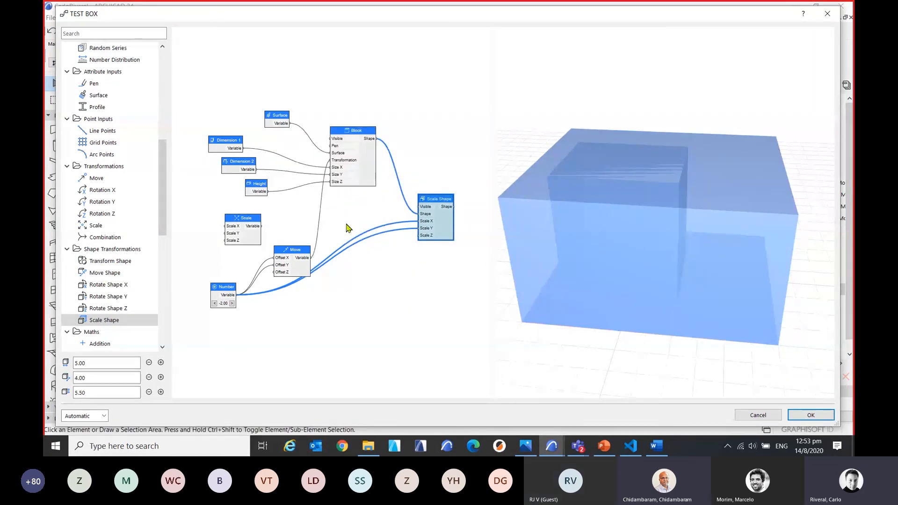
drag(296, 250, 299, 216)
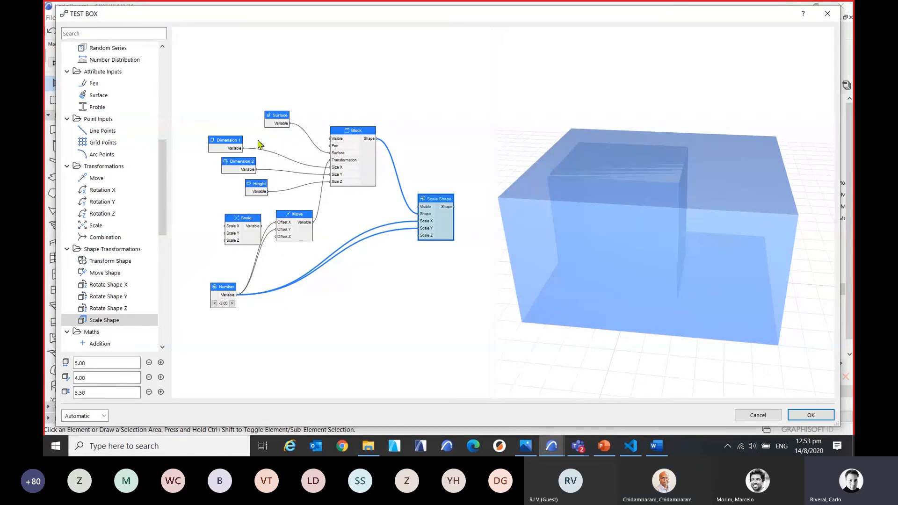
Switch to the Microsoft Teams meeting chat and check it for further audience questions.
click(578, 445)
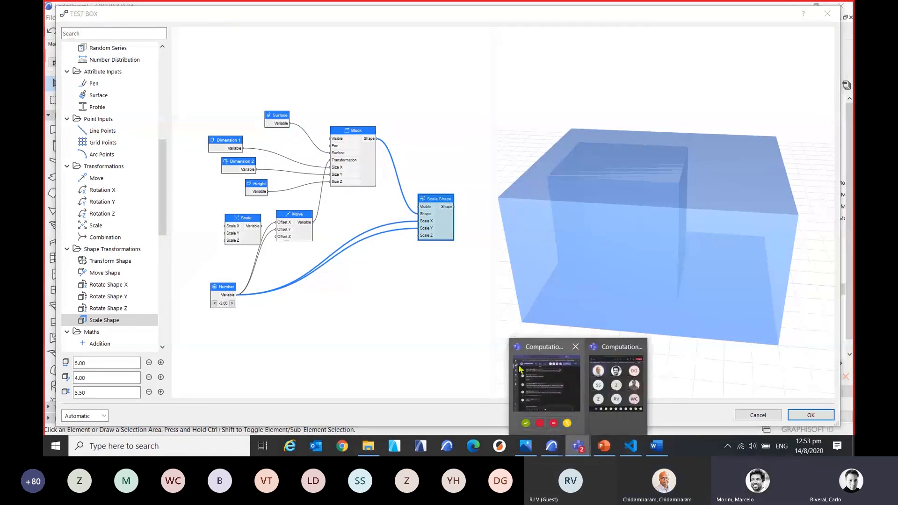
click(545, 381)
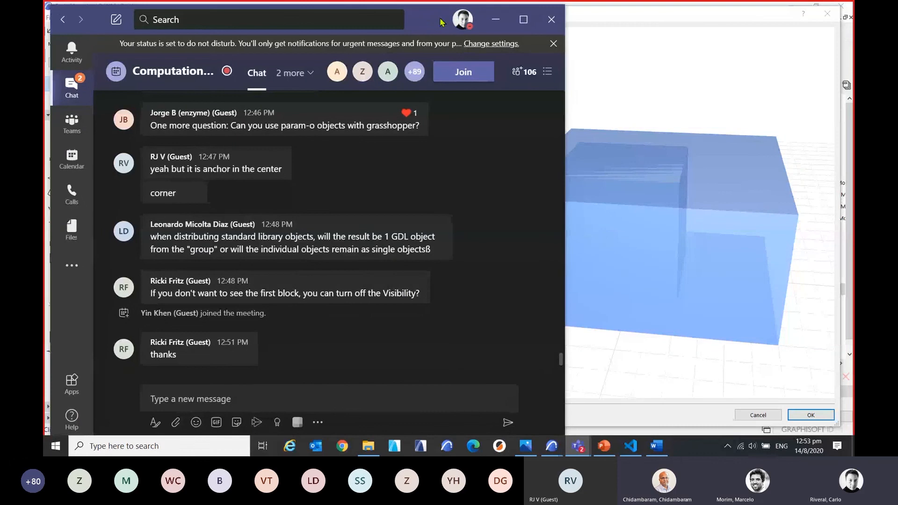
drag(440, 19, 445, 18)
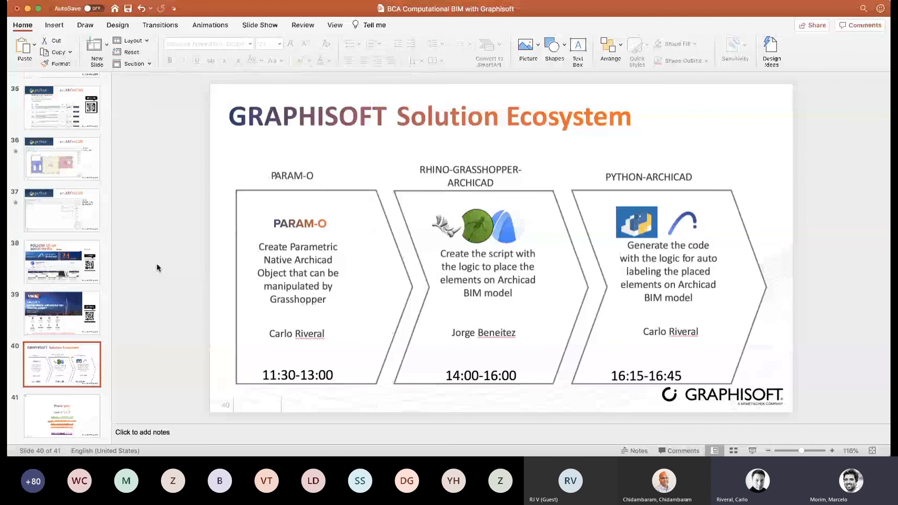
Start the PowerPoint slide show from the GRAPHISOFT Solution Ecosystem slide.
key(super+shift+Return)
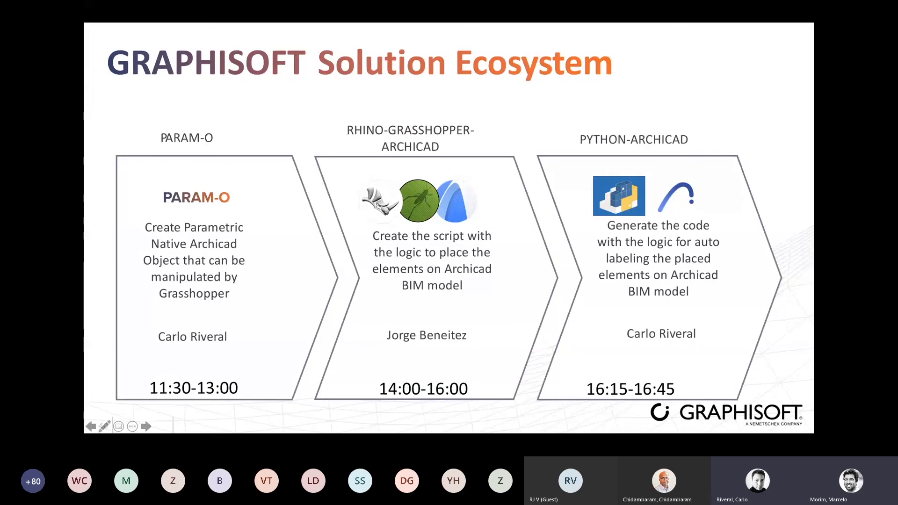